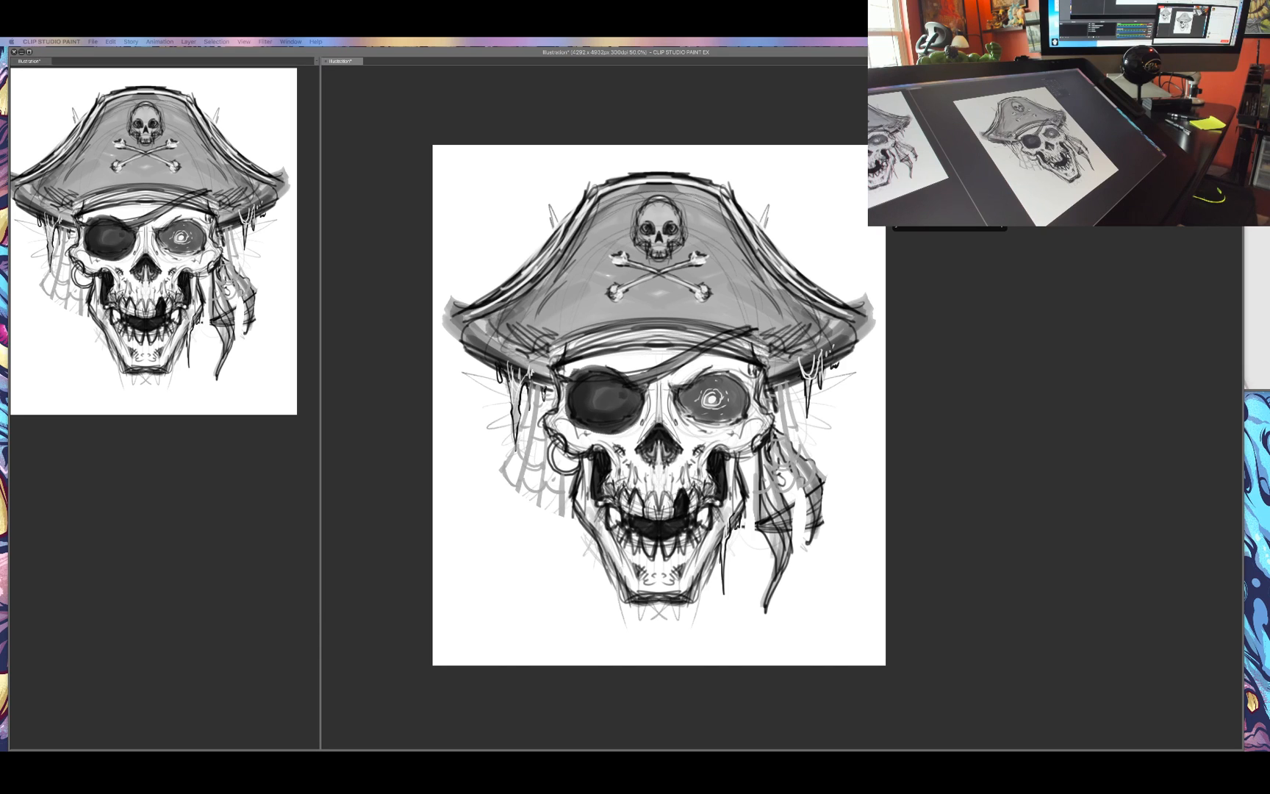
{"action": "left_click", "coordinate": [941, 406]}
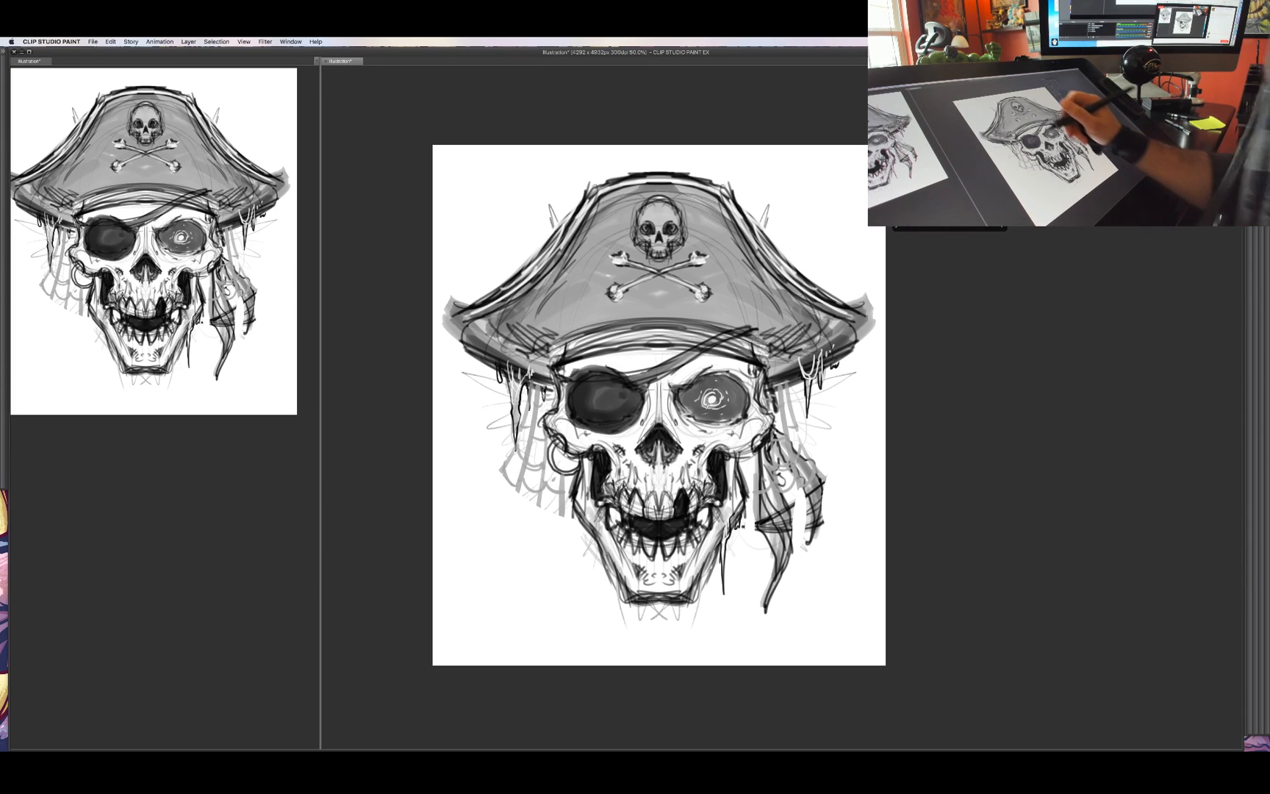
{"action": "left_click_drag", "start_coordinate": [810, 439], "coordinate": [791, 435]}
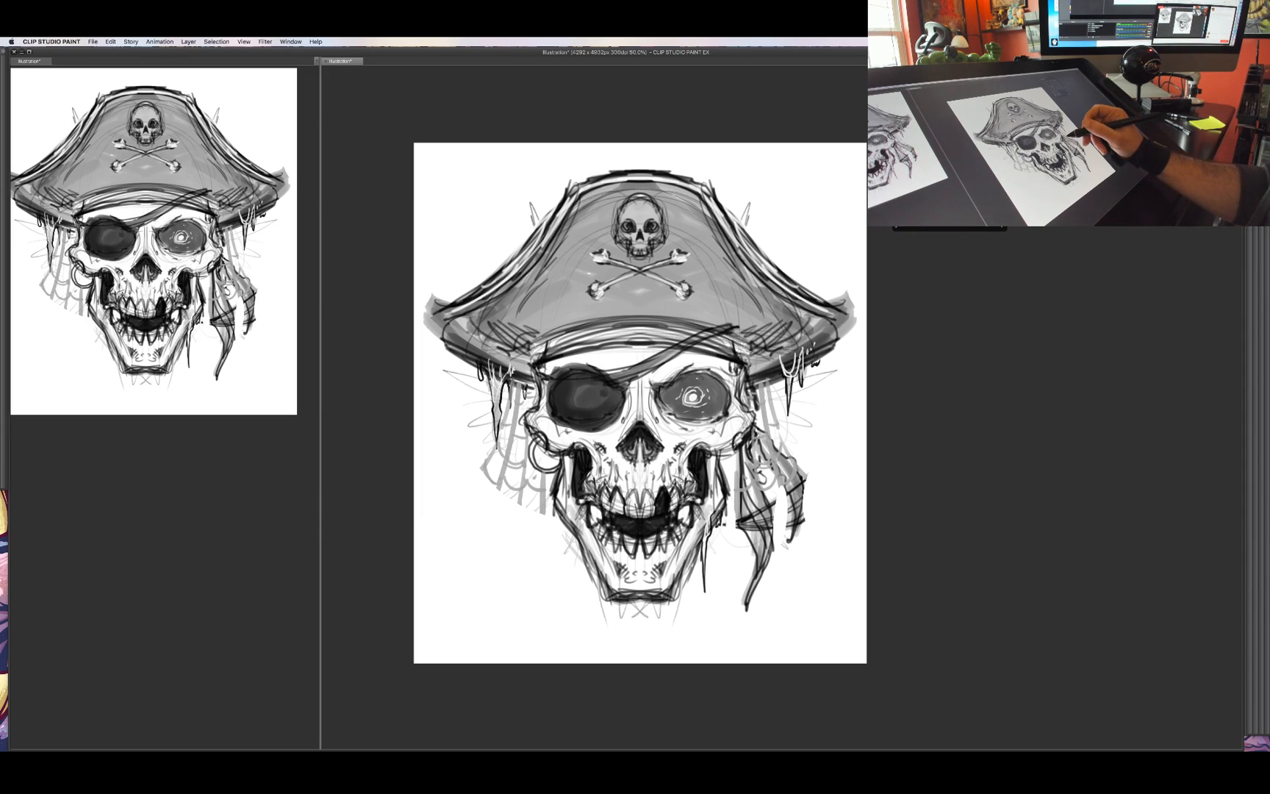
{"action": "left_click_drag", "start_coordinate": [696, 473], "coordinate": [683, 463]}
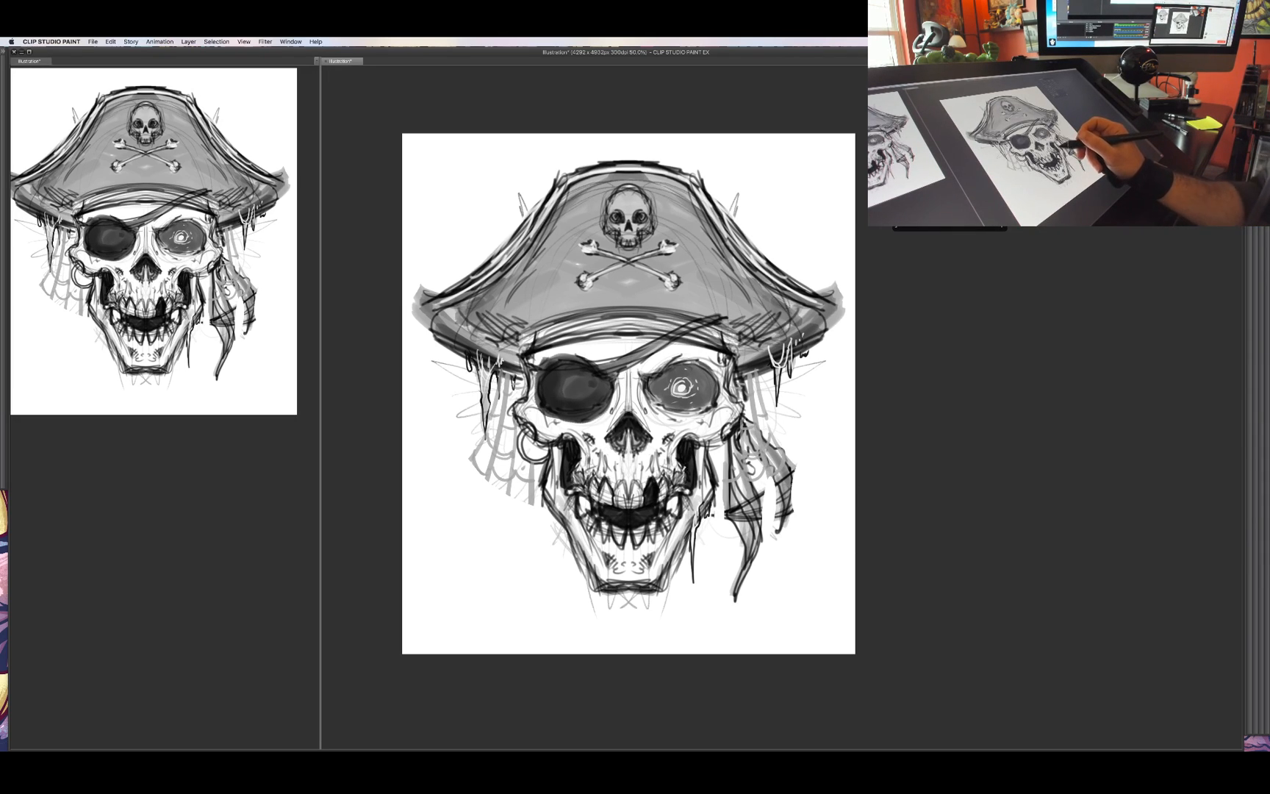
{"action": "left_click_drag", "start_coordinate": [732, 428], "coordinate": [733, 433]}
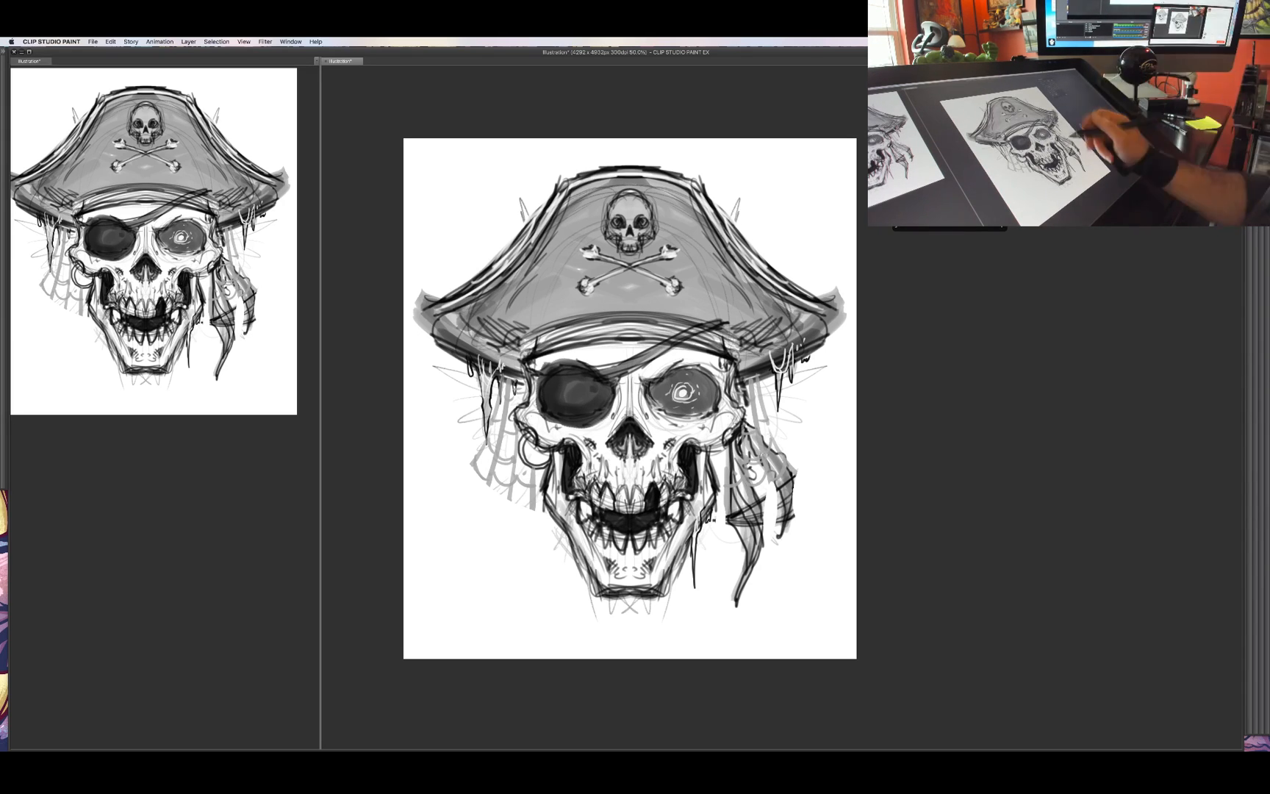
{"action": "left_click_drag", "start_coordinate": [766, 447], "coordinate": [746, 455]}
Show the palettes, tint the Skull Copy sketch layer blue and lower its opacity.
{"action": "key", "text": "Tab"}
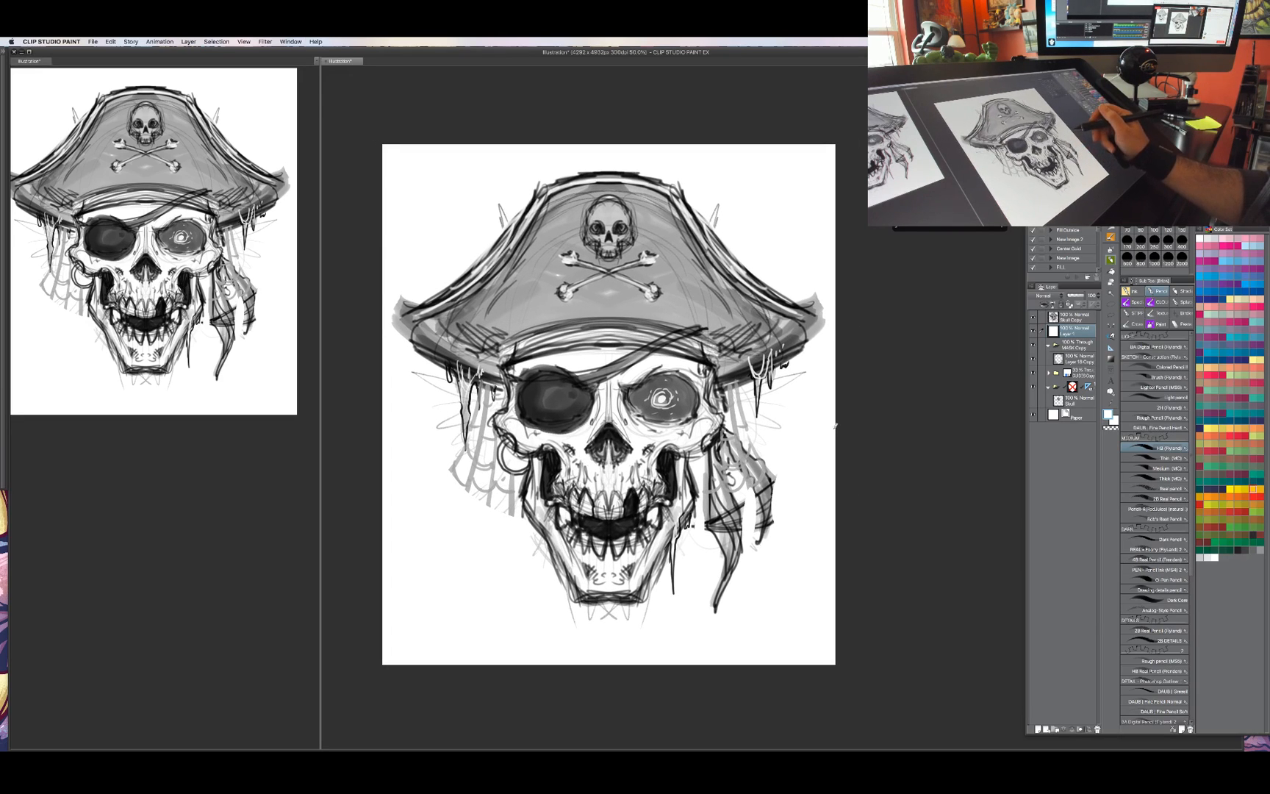
{"action": "left_click", "coordinate": [1075, 317]}
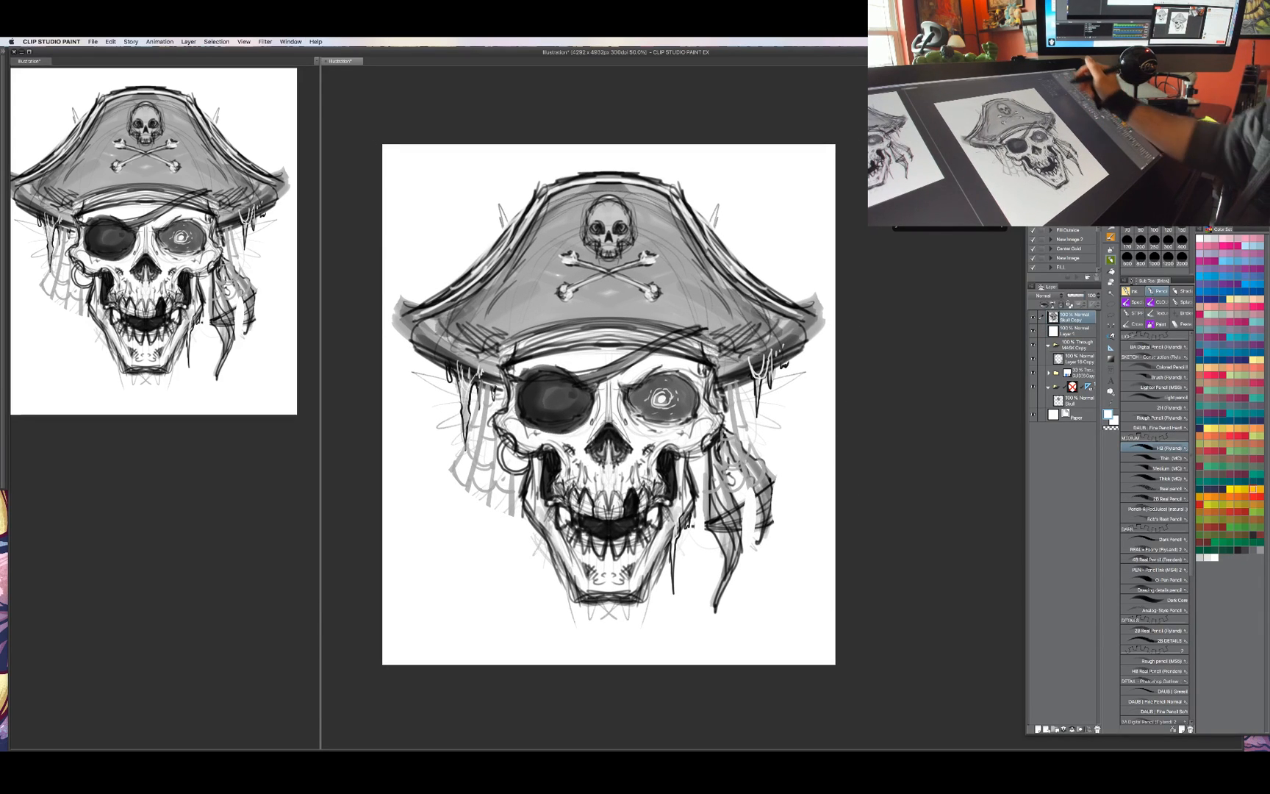
{"action": "left_click", "coordinate": [1069, 125]}
{"action": "left_click_drag", "start_coordinate": [1083, 296], "coordinate": [1076, 297]}
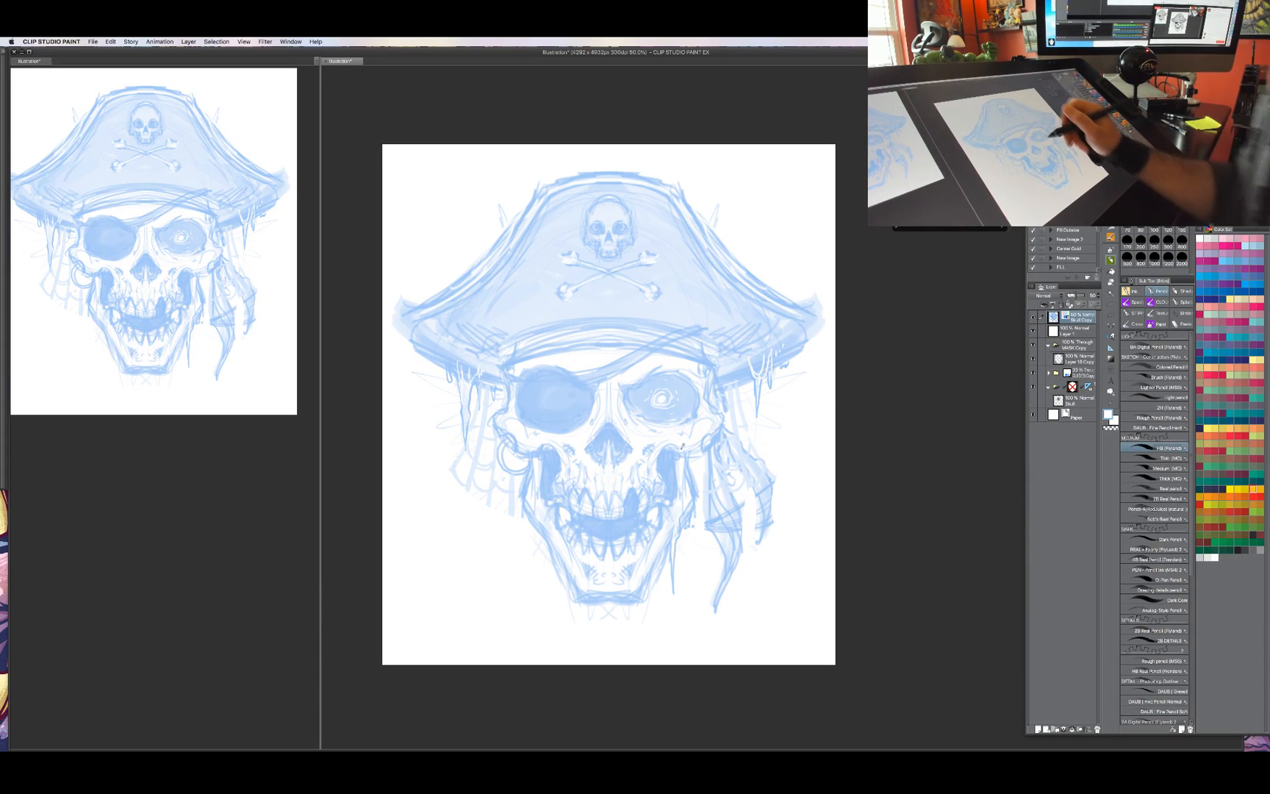
{"action": "left_click_drag", "start_coordinate": [684, 482], "coordinate": [691, 476]}
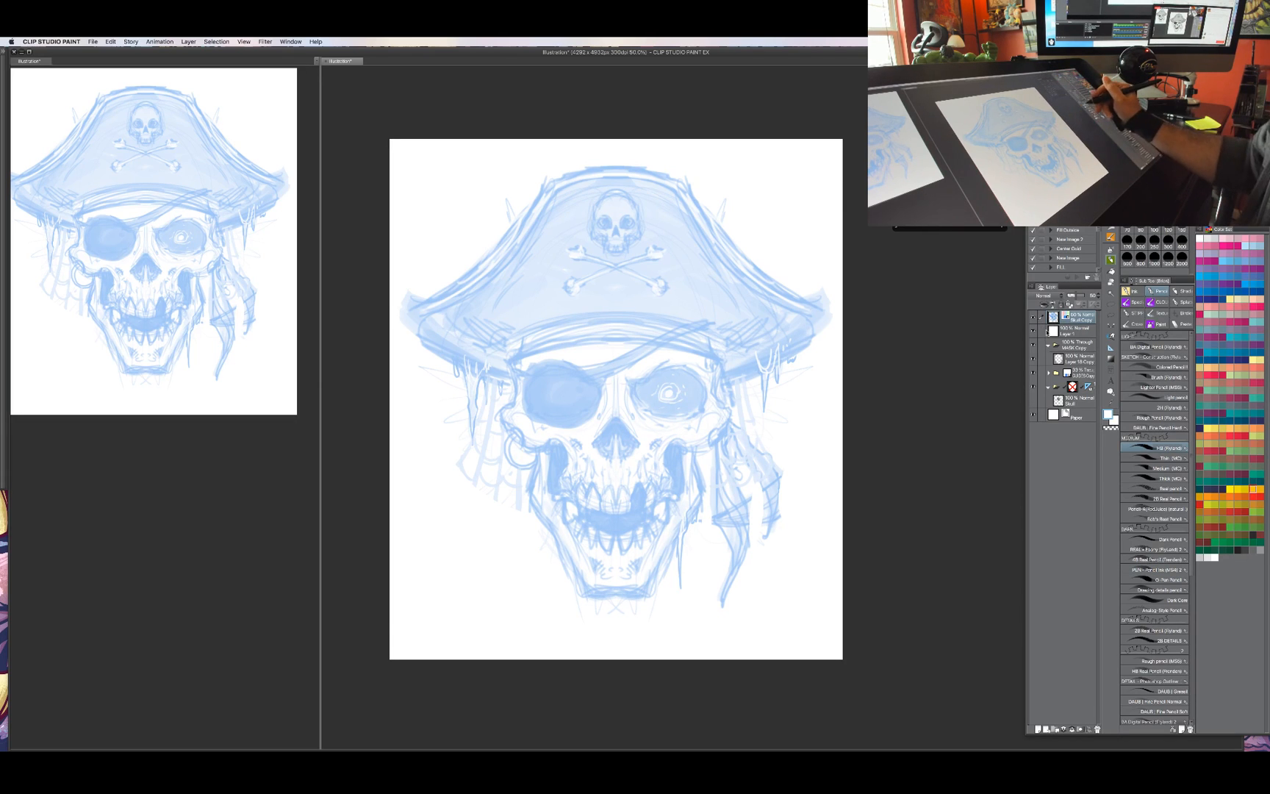
Add a new empty layer above the blue skull sketch and switch the drawing color to black.
{"action": "left_click", "coordinate": [1038, 730]}
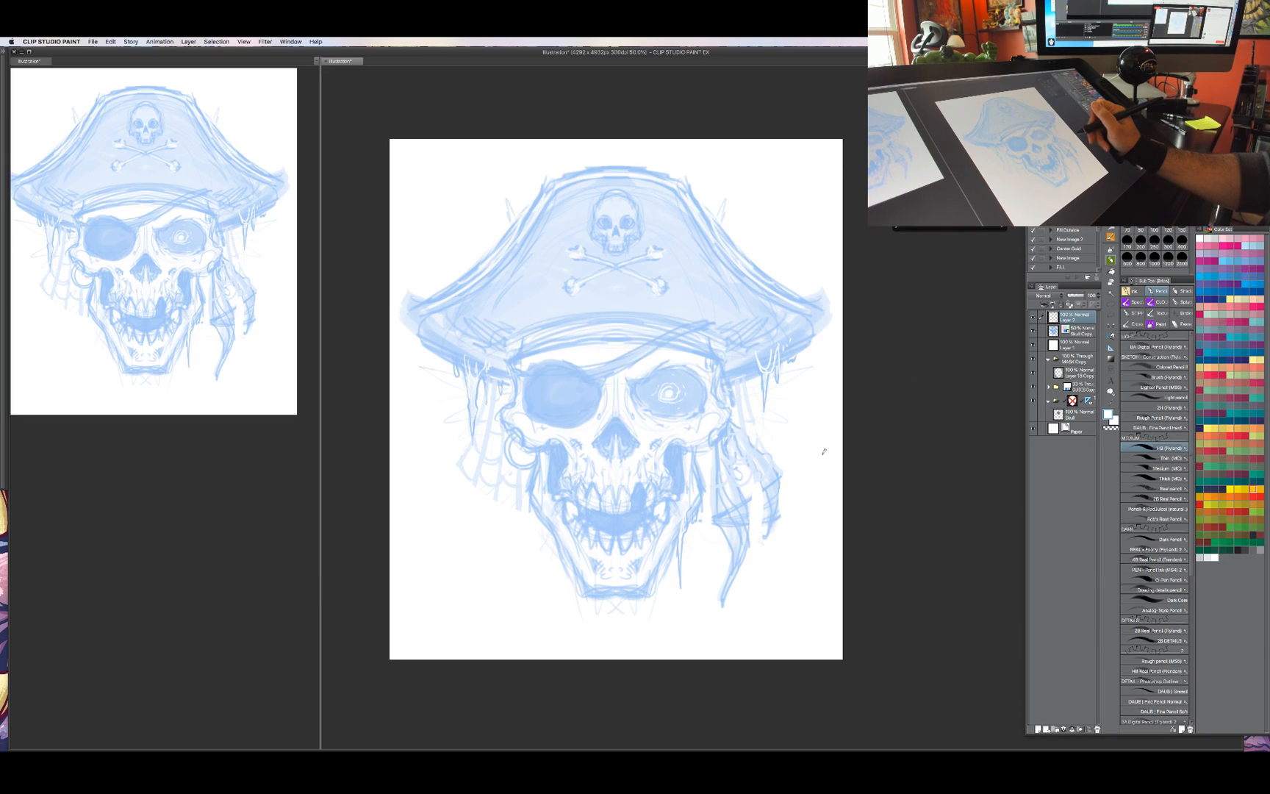
{"action": "left_click_drag", "start_coordinate": [751, 458], "coordinate": [766, 464]}
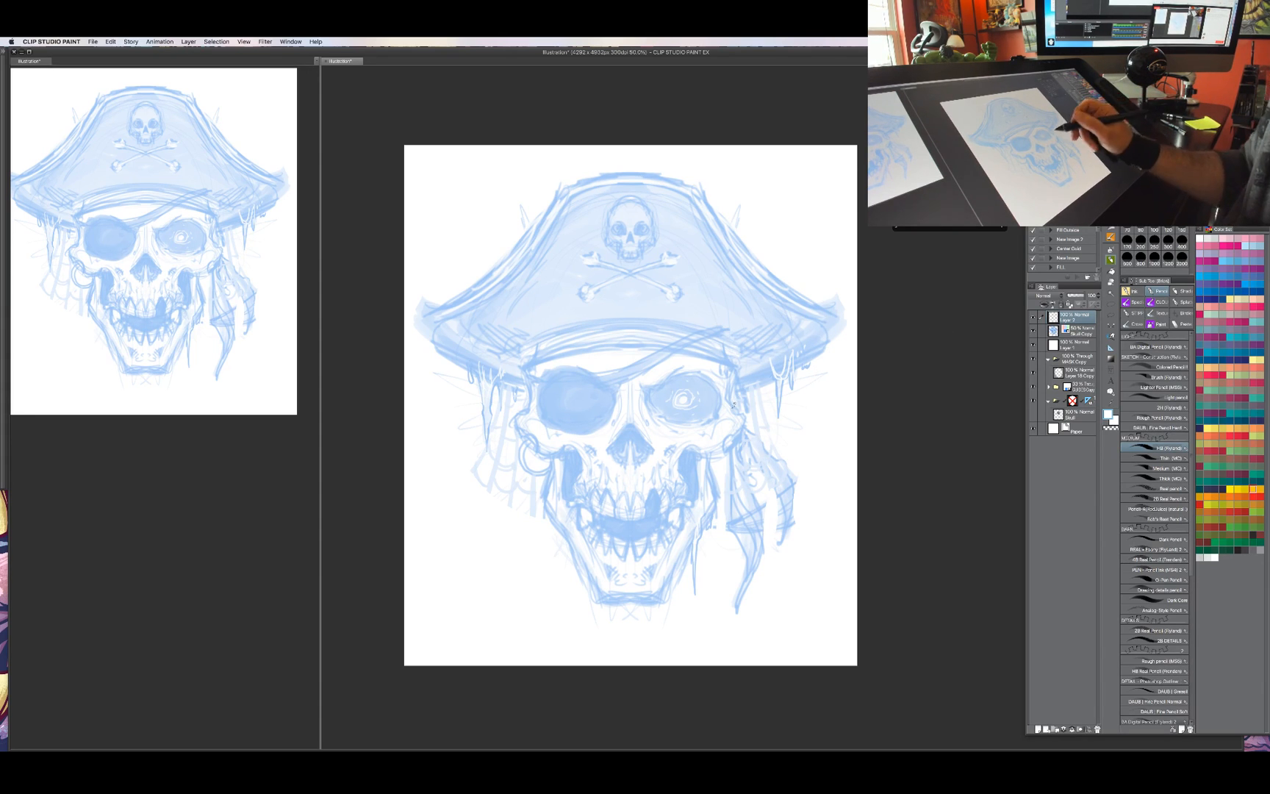
{"action": "left_click", "coordinate": [1128, 111]}
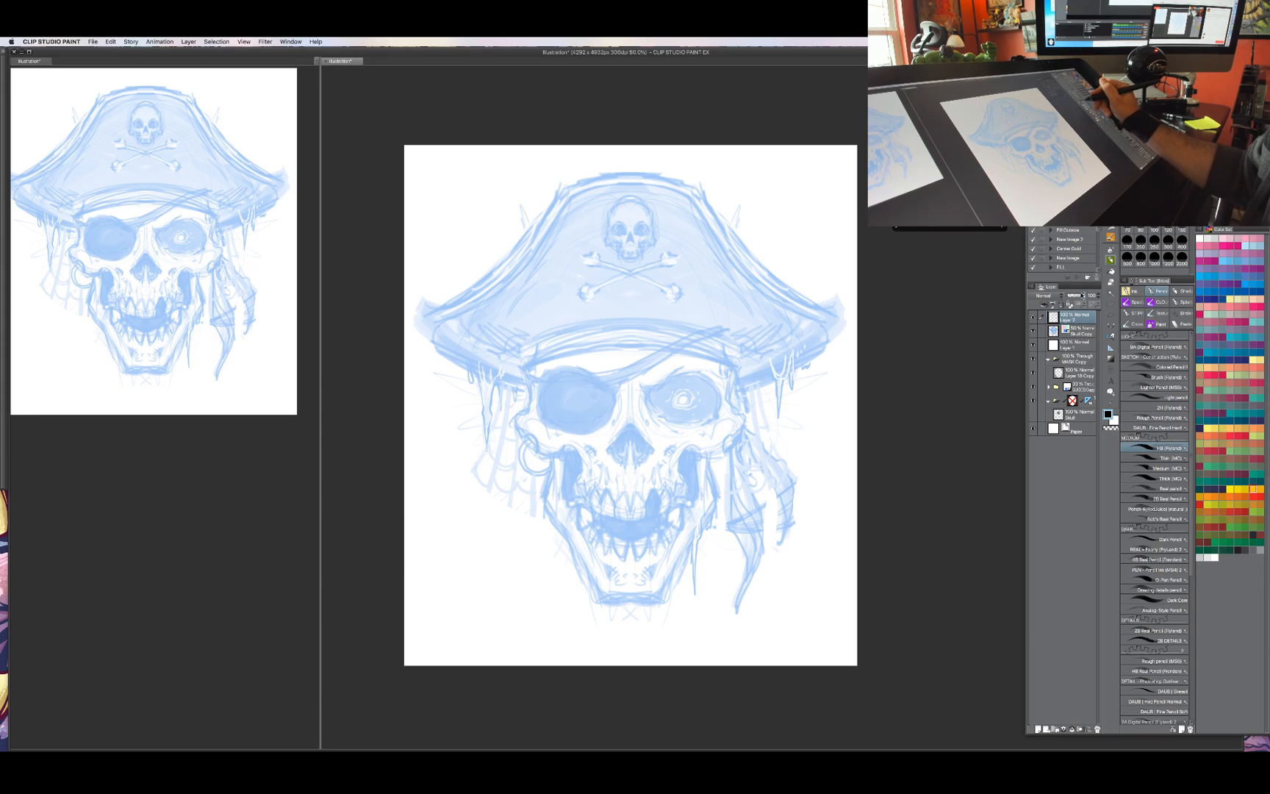
Lower the blue sketch layer's opacity further and group it with the empty layer in a new folder.
{"action": "left_click", "coordinate": [1079, 332]}
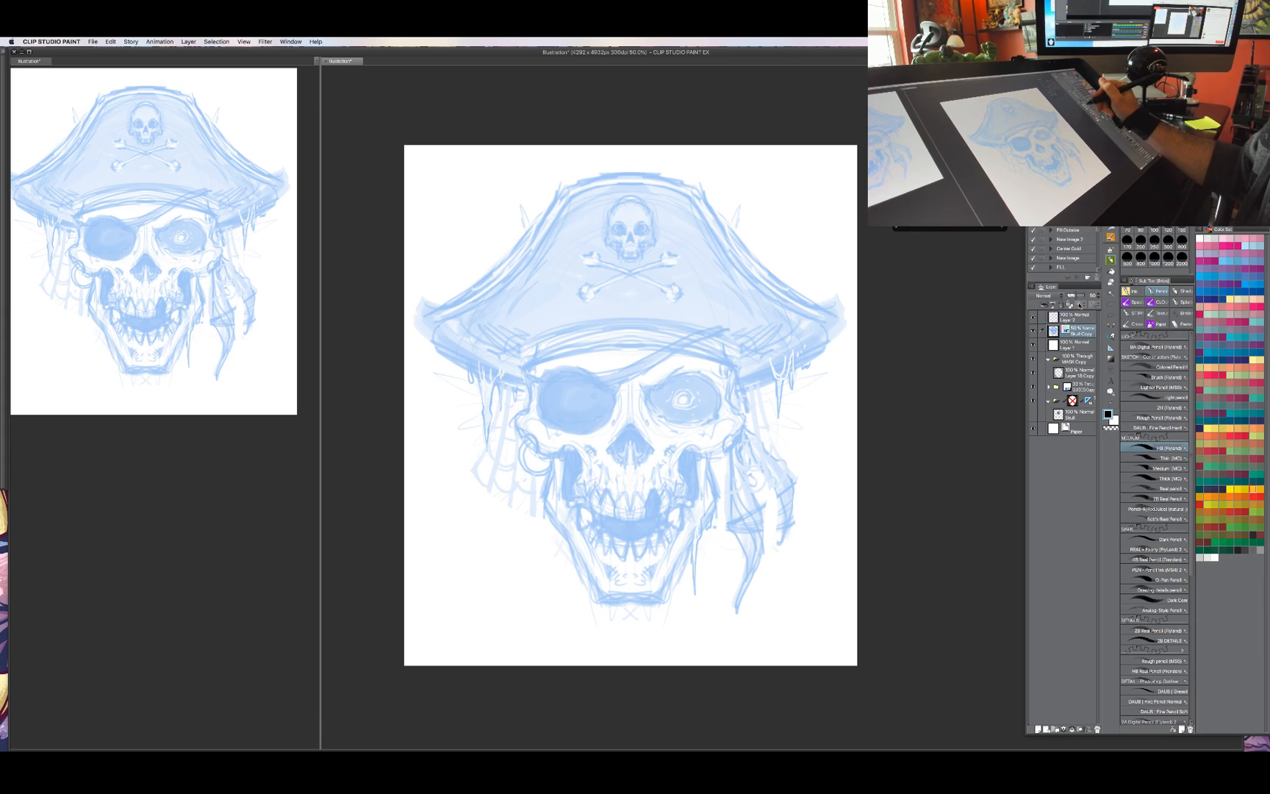
{"action": "left_click_drag", "start_coordinate": [1076, 296], "coordinate": [1070, 303]}
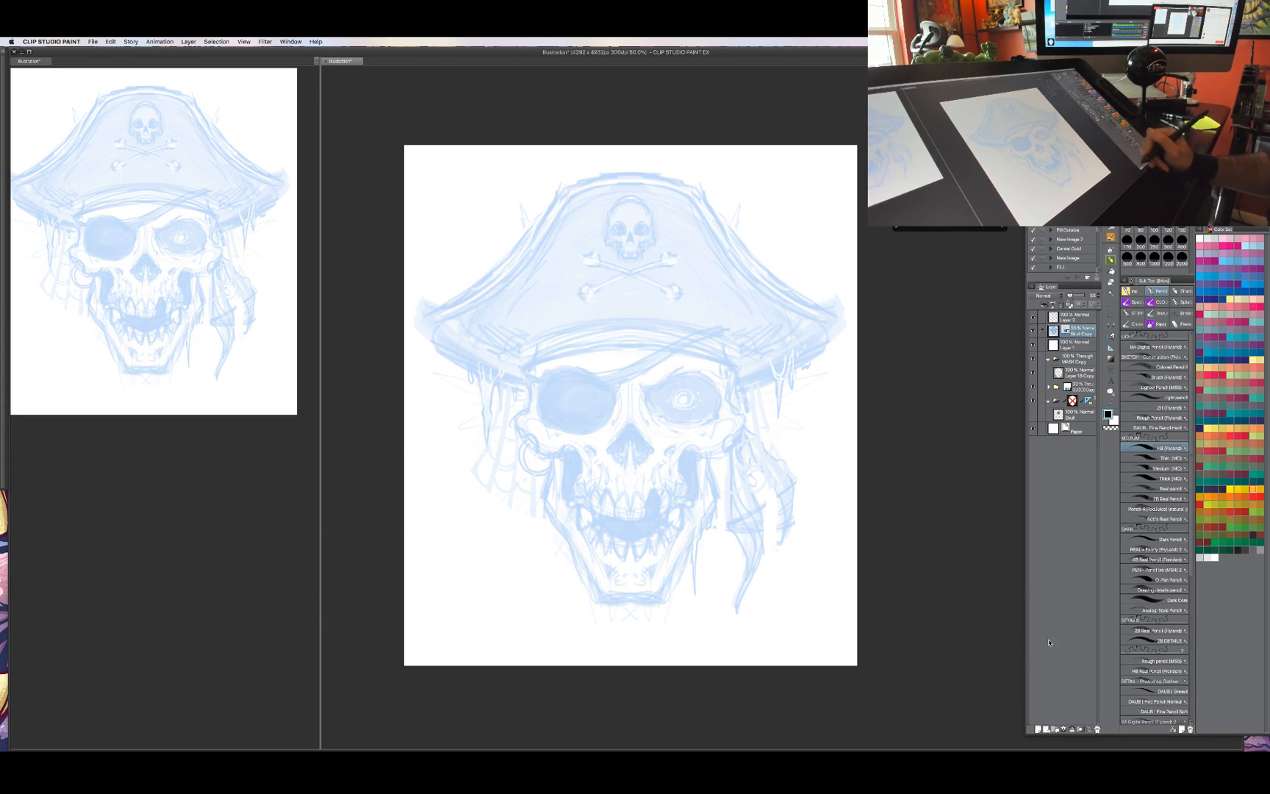
{"action": "left_click", "coordinate": [1056, 730]}
{"action": "left_click_drag", "start_coordinate": [1068, 319], "coordinate": [1063, 336]}
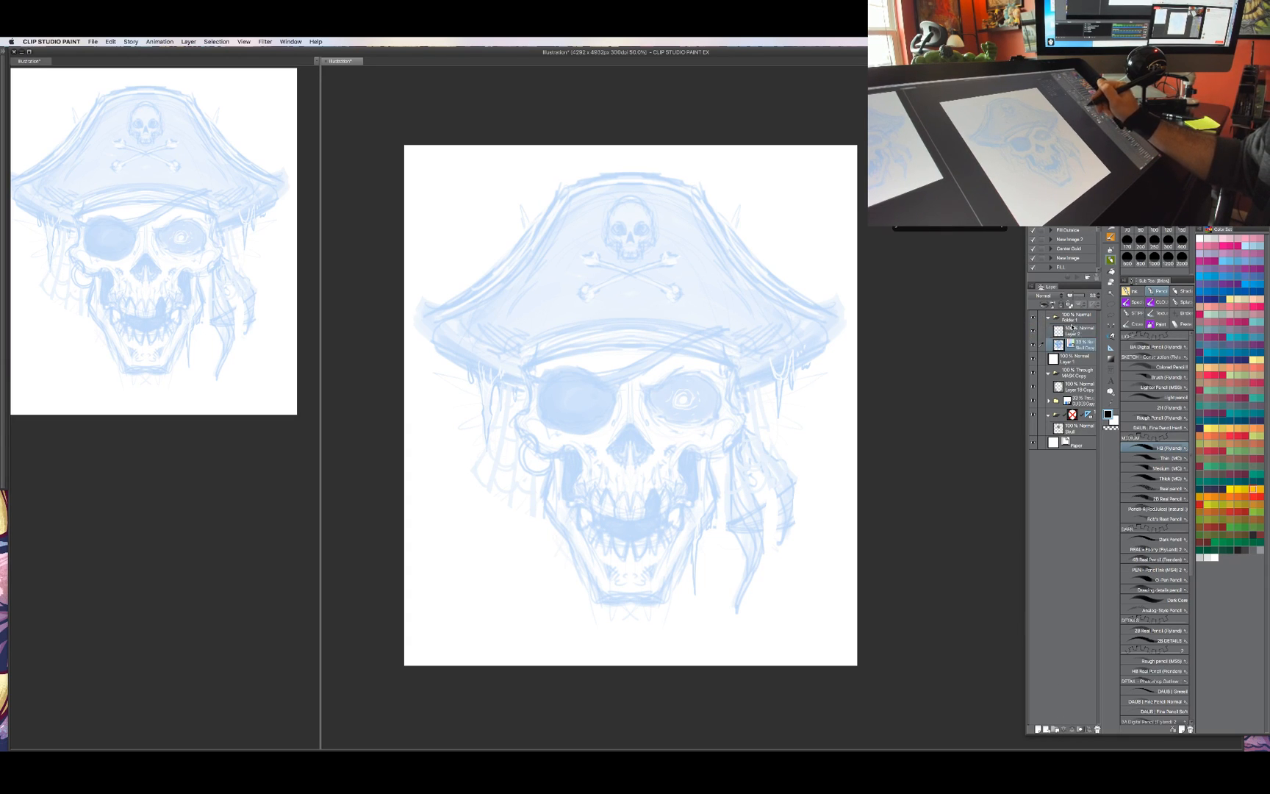
Place a vertical symmetrical ruler on the new folder, running through the center of the skull's nose.
{"action": "left_click", "coordinate": [1072, 323]}
{"action": "left_click", "coordinate": [1111, 347]}
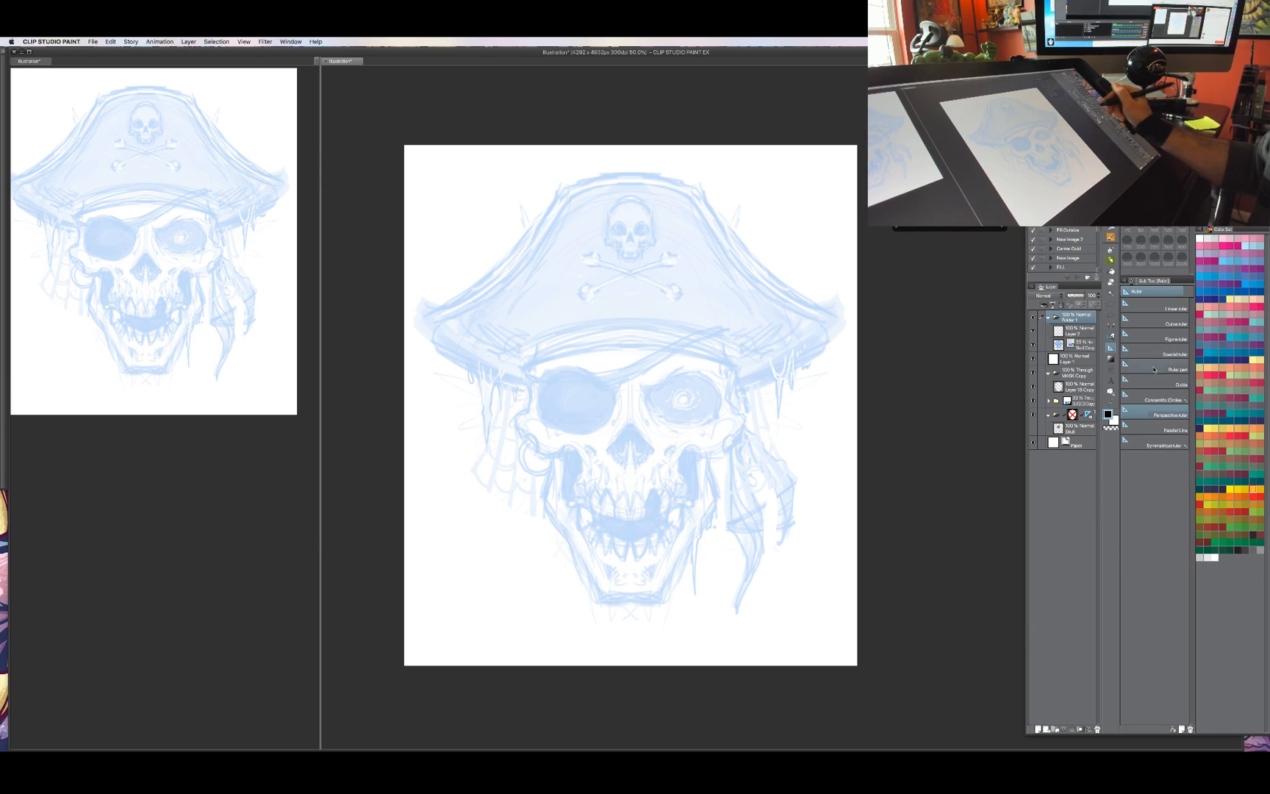
{"action": "left_click", "coordinate": [1154, 444]}
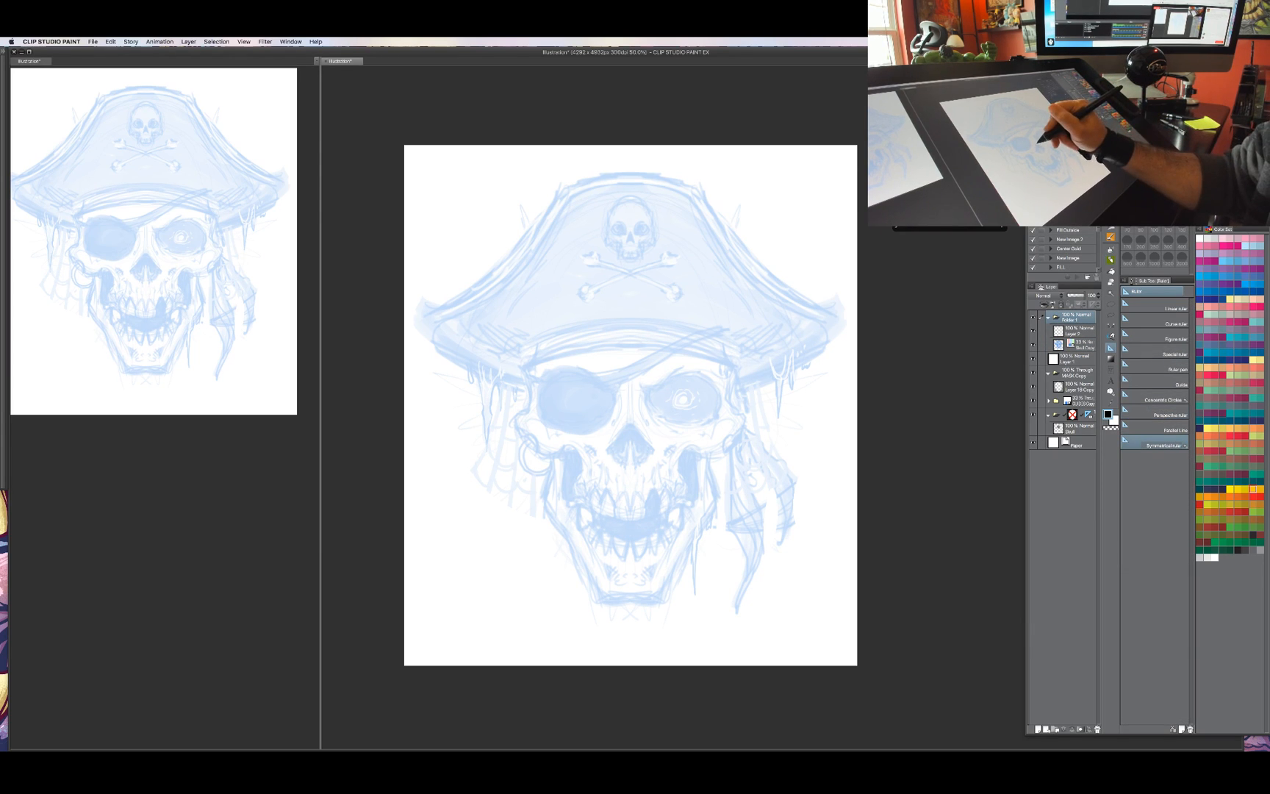
{"action": "left_click_drag", "start_coordinate": [632, 416], "coordinate": [631, 633]}
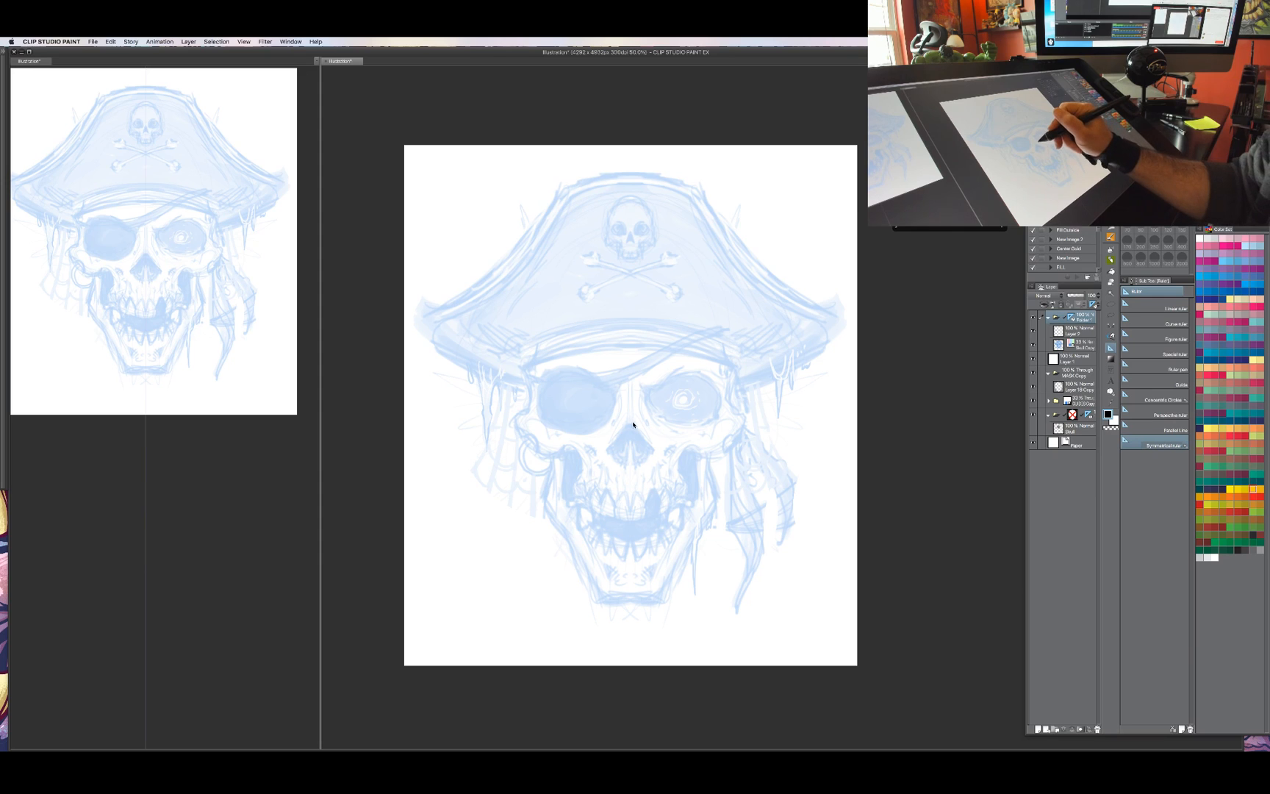
{"action": "key", "text": "ctrl+z"}
{"action": "left_click_drag", "start_coordinate": [628, 449], "coordinate": [631, 562]}
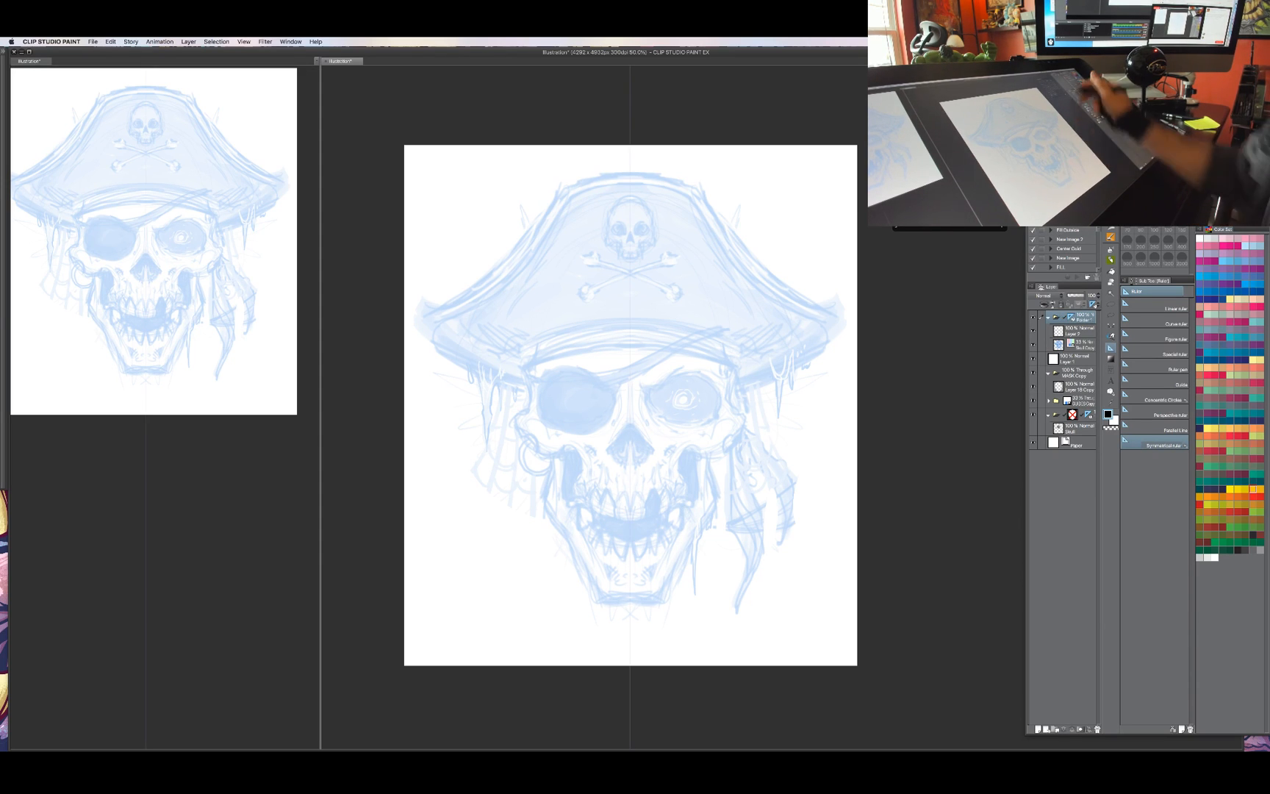
Switch back to the pencil and make the empty Layer 2 inside the folder the drawing layer.
{"action": "key", "text": "b"}
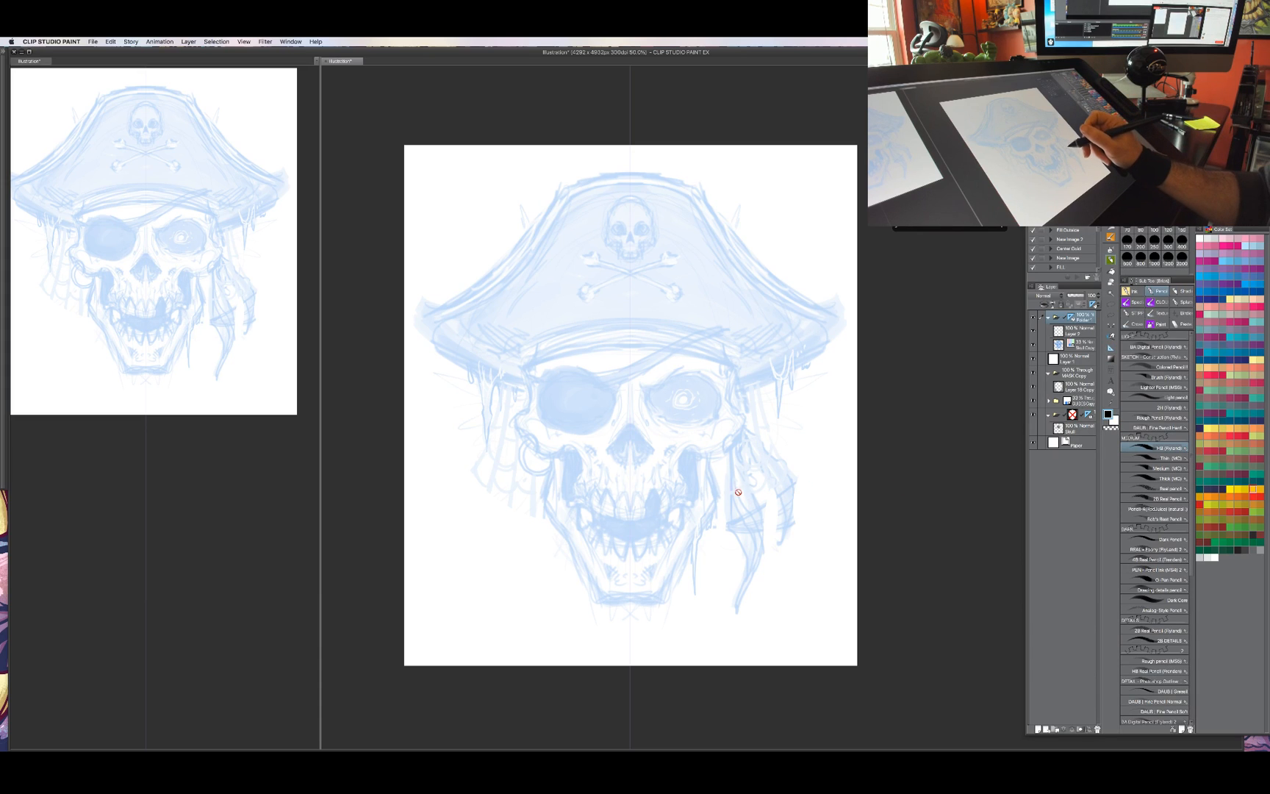
{"action": "left_click_drag", "start_coordinate": [721, 491], "coordinate": [762, 485]}
{"action": "scroll", "coordinate": [758, 494], "scroll_direction": "up", "scroll_amount": 1}
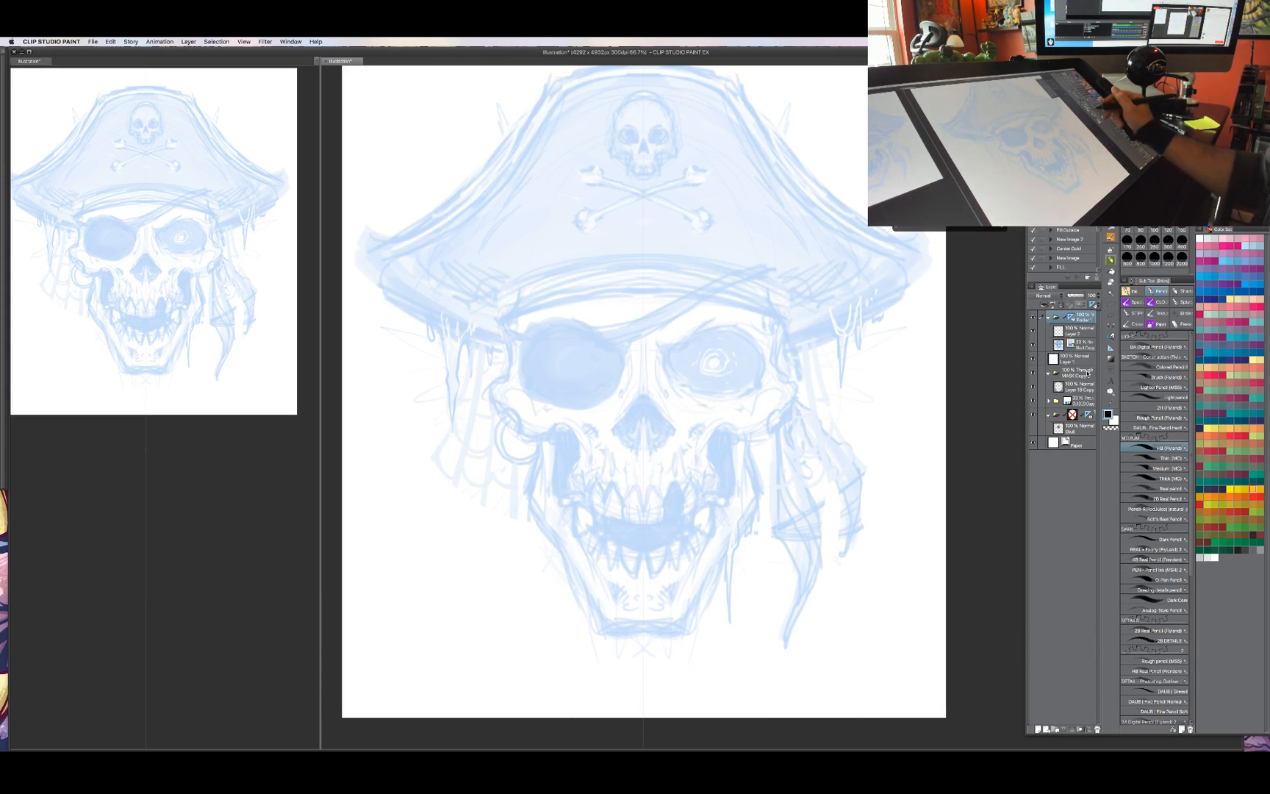
{"action": "left_click", "coordinate": [1075, 331]}
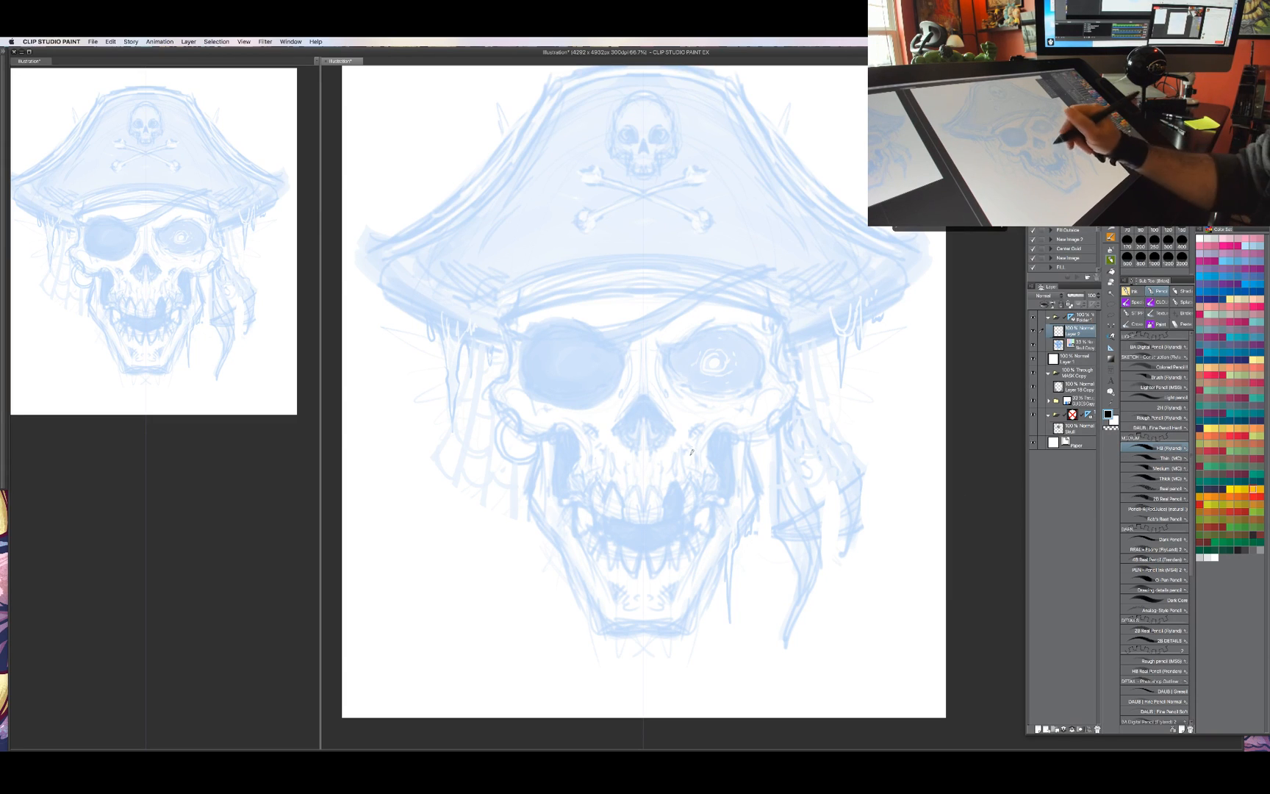
{"action": "left_click_drag", "start_coordinate": [691, 453], "coordinate": [716, 538]}
{"action": "key", "text": "ctrl+z"}
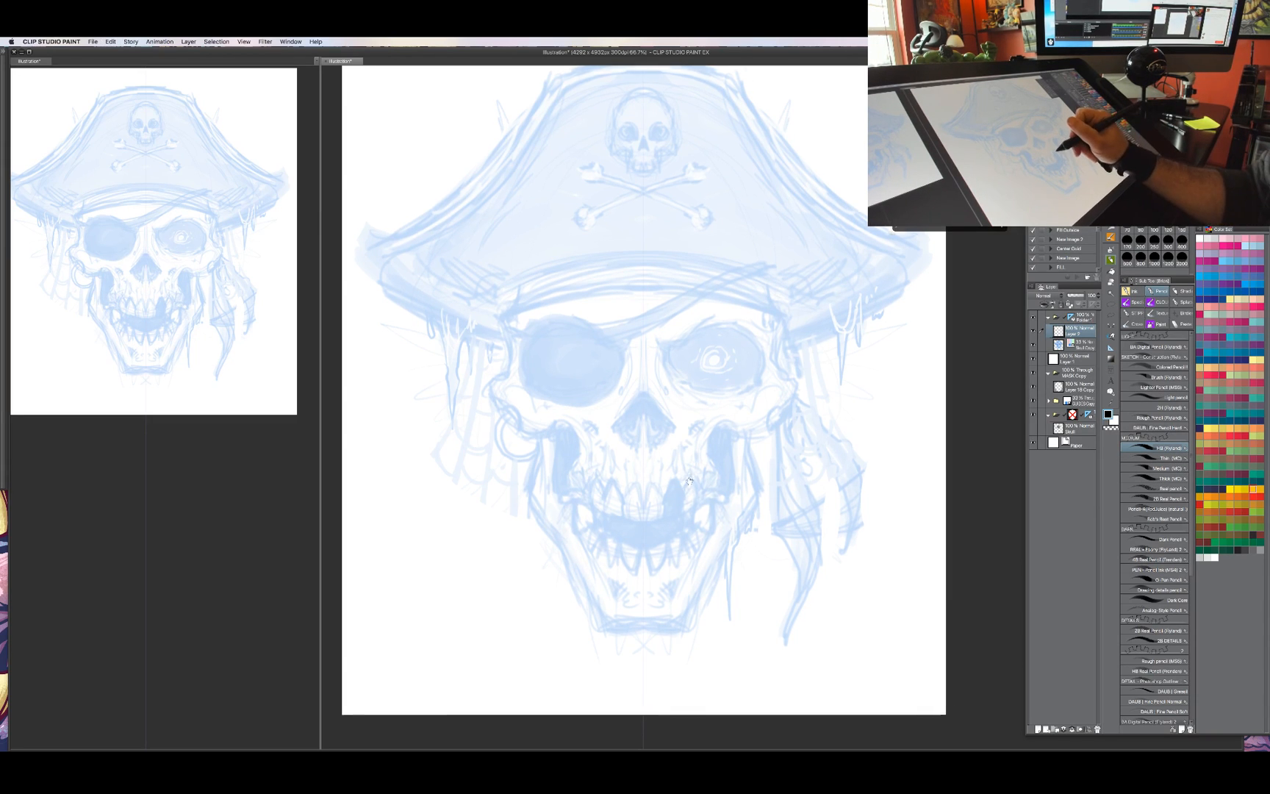
{"action": "left_click_drag", "start_coordinate": [690, 482], "coordinate": [712, 505]}
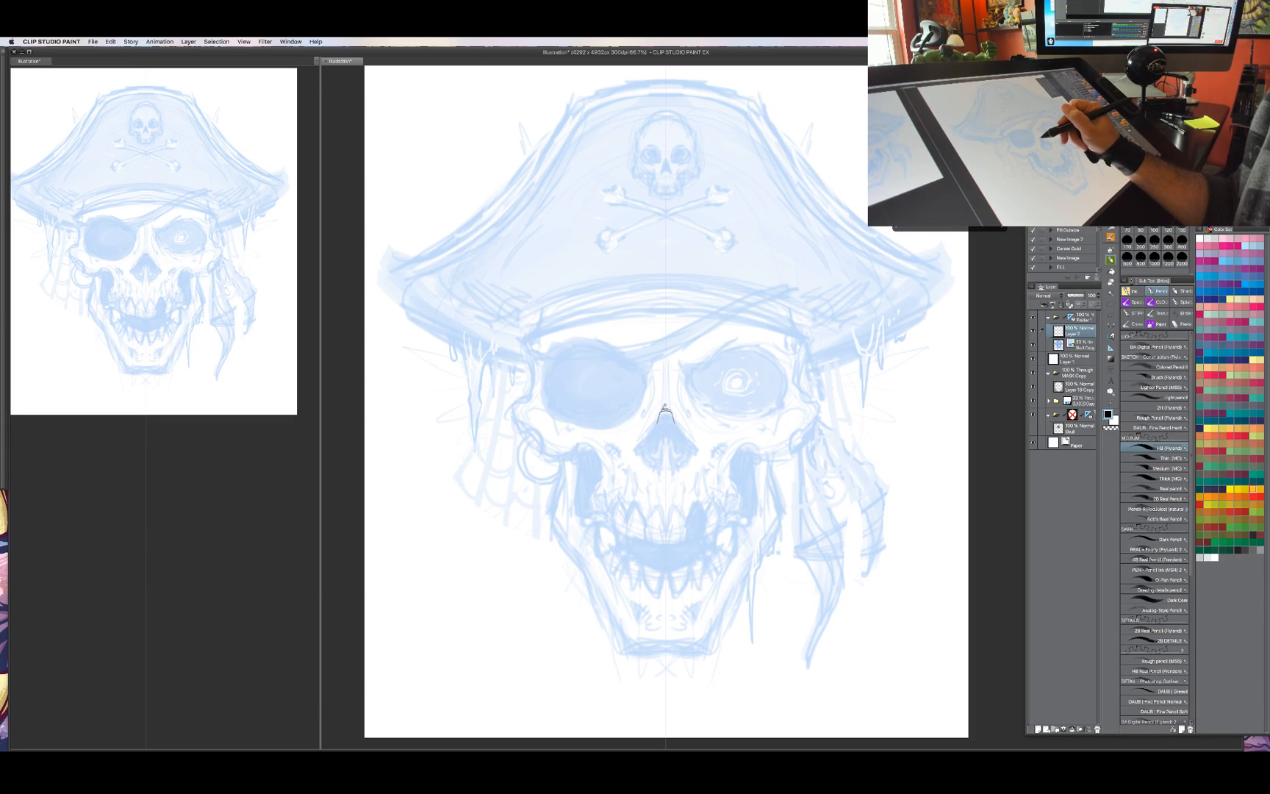
Outline the skull's nose cavity in black pencil, including the curled lower edges and the central bone divider.
{"action": "mouse_move", "coordinate": [664, 406]}
{"action": "left_mouse_down"}
{"action": "mouse_move", "coordinate": [654, 433]}
{"action": "mouse_move", "coordinate": [669, 406]}
{"action": "mouse_move", "coordinate": [642, 446]}
{"action": "mouse_move", "coordinate": [675, 432]}
{"action": "mouse_move", "coordinate": [659, 425]}
{"action": "mouse_move", "coordinate": [639, 447]}
{"action": "left_mouse_up"}
{"action": "mouse_move", "coordinate": [666, 412]}
{"action": "left_mouse_down"}
{"action": "mouse_move", "coordinate": [693, 446]}
{"action": "mouse_move", "coordinate": [636, 459]}
{"action": "left_mouse_up"}
{"action": "mouse_move", "coordinate": [667, 412]}
{"action": "left_mouse_down"}
{"action": "mouse_move", "coordinate": [695, 459]}
{"action": "mouse_move", "coordinate": [691, 447]}
{"action": "mouse_move", "coordinate": [640, 464]}
{"action": "left_mouse_up"}
{"action": "left_click_drag", "start_coordinate": [685, 445], "coordinate": [692, 464]}
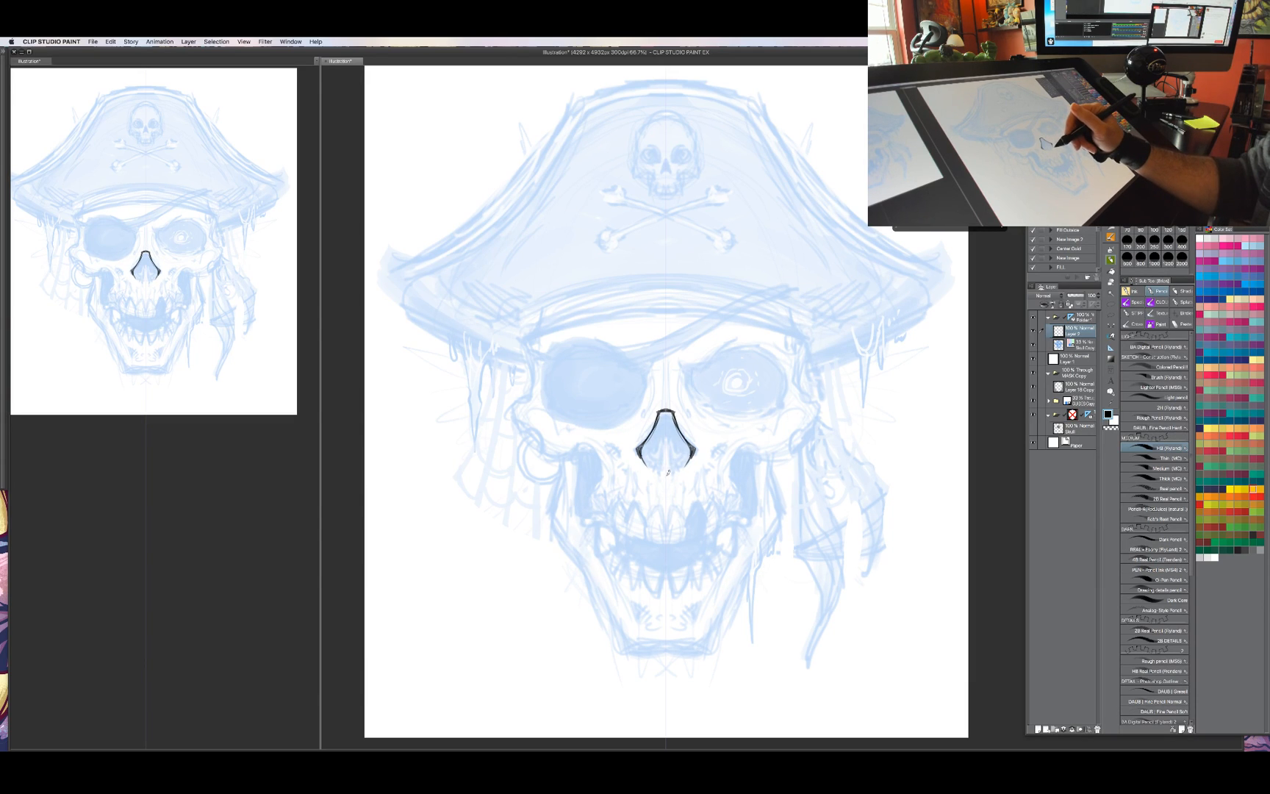
{"action": "left_click_drag", "start_coordinate": [650, 451], "coordinate": [642, 468]}
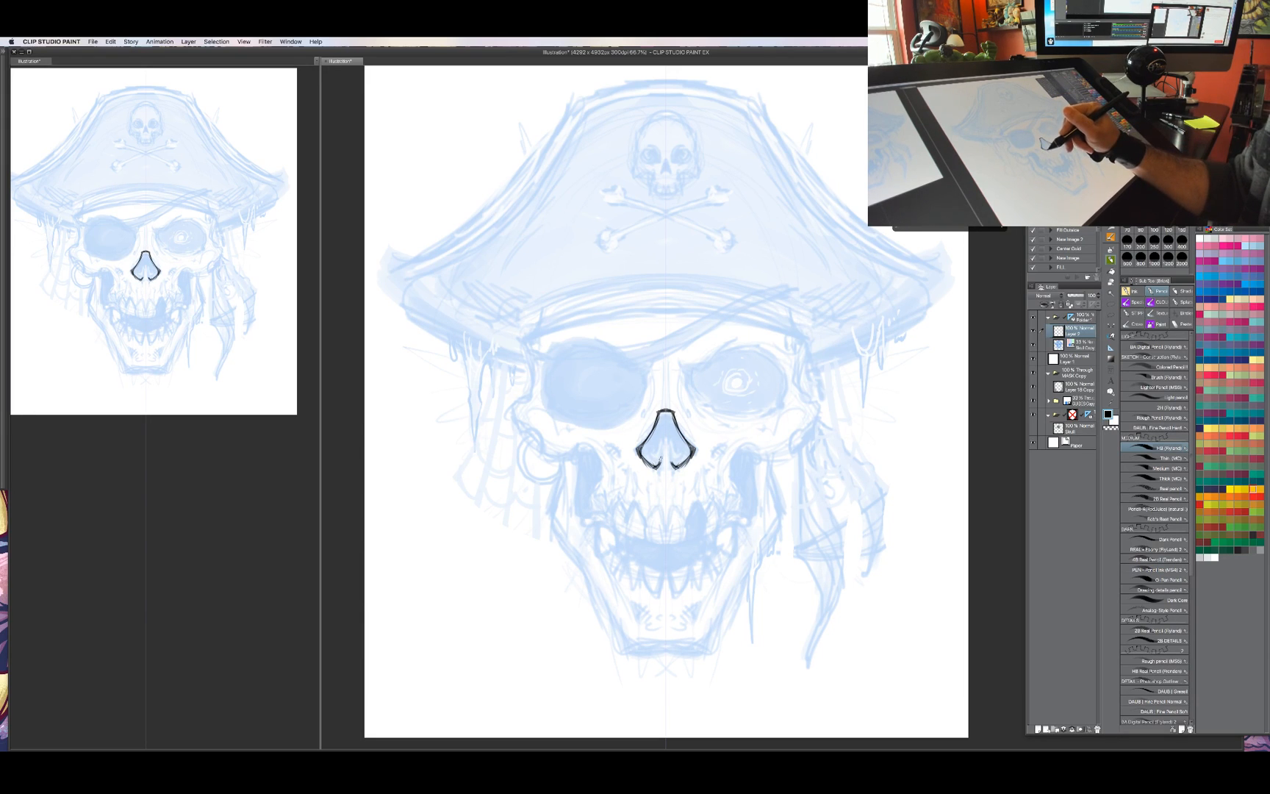
{"action": "mouse_move", "coordinate": [665, 446]}
{"action": "left_mouse_down"}
{"action": "mouse_move", "coordinate": [666, 429]}
{"action": "mouse_move", "coordinate": [638, 462]}
{"action": "mouse_move", "coordinate": [636, 437]}
{"action": "left_mouse_up"}
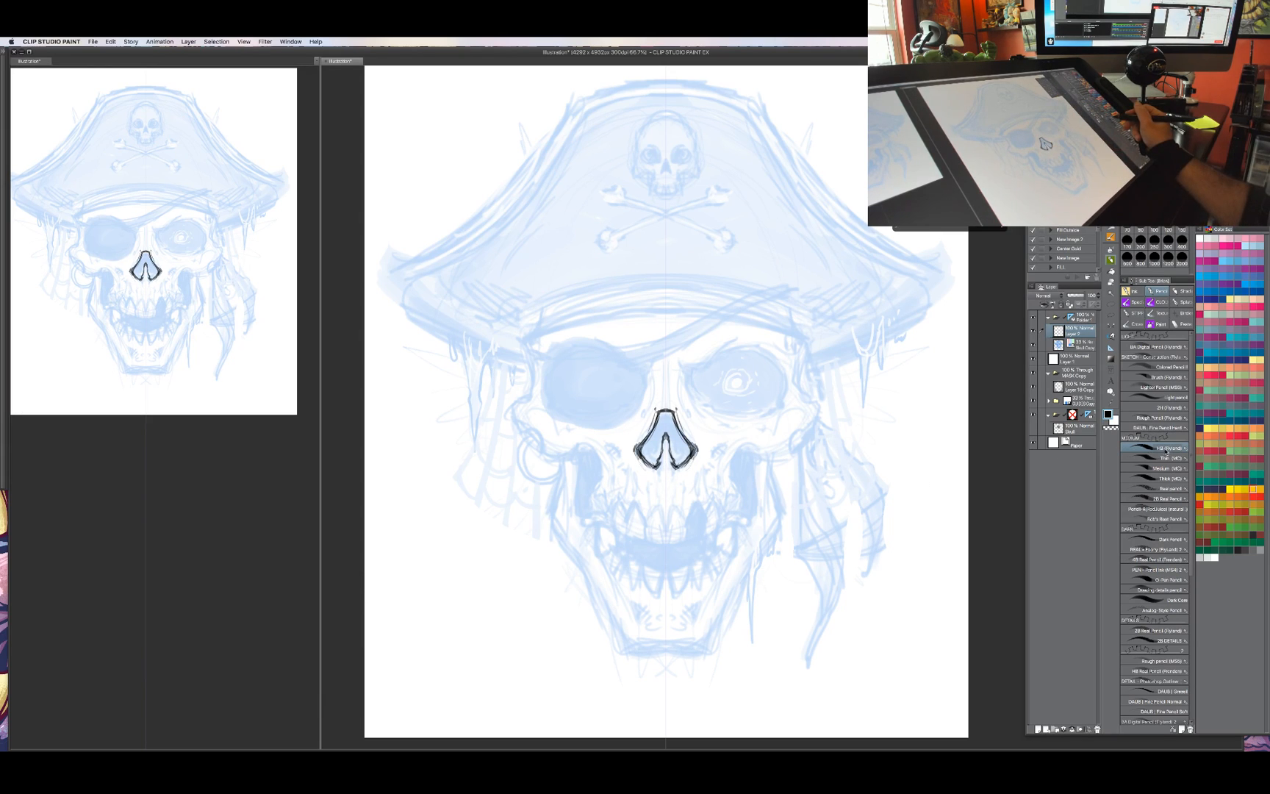
Draw the nasal bone above the nose cavity with mirrored side lines and a pointed top, then thicken its edges.
{"action": "left_click_drag", "start_coordinate": [655, 410], "coordinate": [658, 376]}
{"action": "mouse_move", "coordinate": [675, 409]}
{"action": "left_mouse_down"}
{"action": "mouse_move", "coordinate": [674, 378]}
{"action": "mouse_move", "coordinate": [657, 375]}
{"action": "left_mouse_up"}
{"action": "mouse_move", "coordinate": [676, 403]}
{"action": "left_mouse_down"}
{"action": "mouse_move", "coordinate": [675, 375]}
{"action": "mouse_move", "coordinate": [656, 371]}
{"action": "left_mouse_up"}
{"action": "left_click_drag", "start_coordinate": [676, 394], "coordinate": [676, 372]}
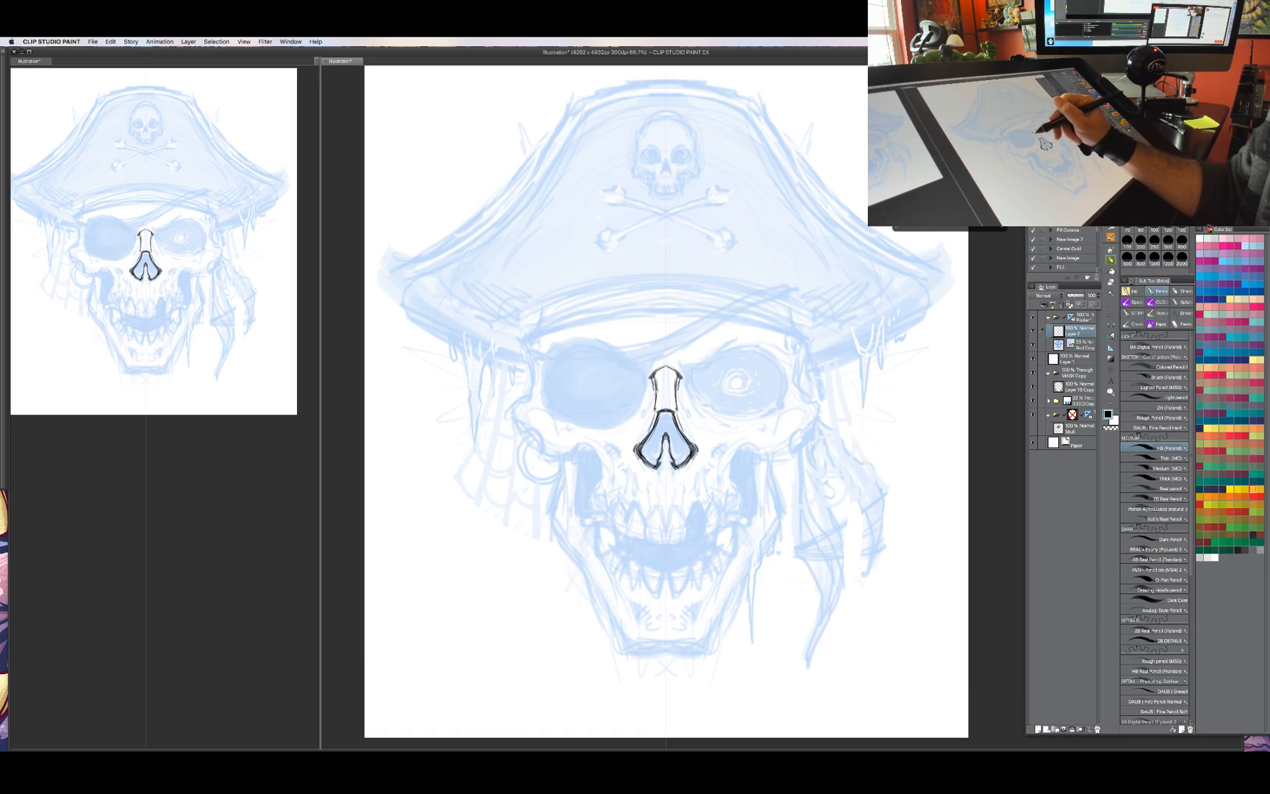
{"action": "left_click_drag", "start_coordinate": [655, 378], "coordinate": [657, 413]}
{"action": "mouse_move", "coordinate": [677, 395]}
{"action": "left_mouse_down"}
{"action": "mouse_move", "coordinate": [678, 414]}
{"action": "mouse_move", "coordinate": [658, 408]}
{"action": "left_mouse_up"}
{"action": "left_click_drag", "start_coordinate": [676, 410], "coordinate": [675, 378]}
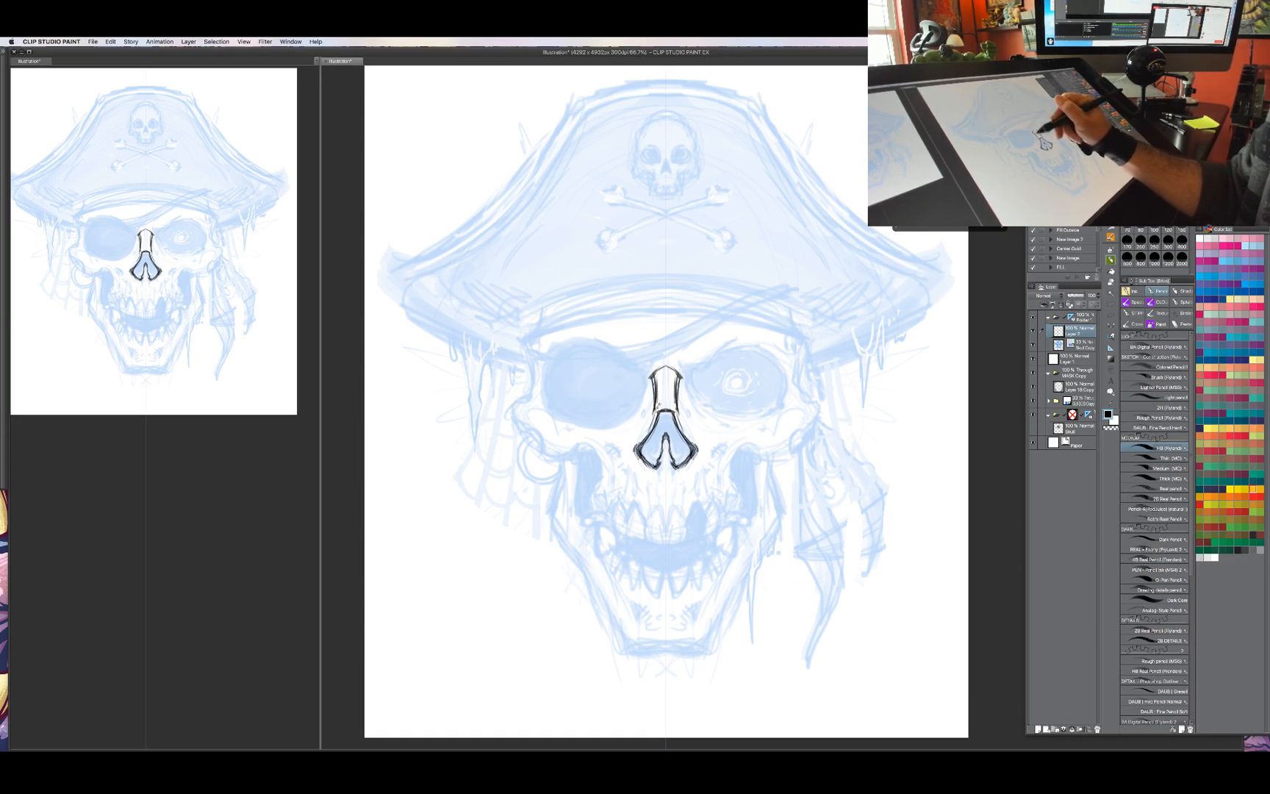
Refine the nose linework, cleaning it with transparent color, adding strokes below the cavity and darkening the outer contours.
{"action": "key", "text": "space"}
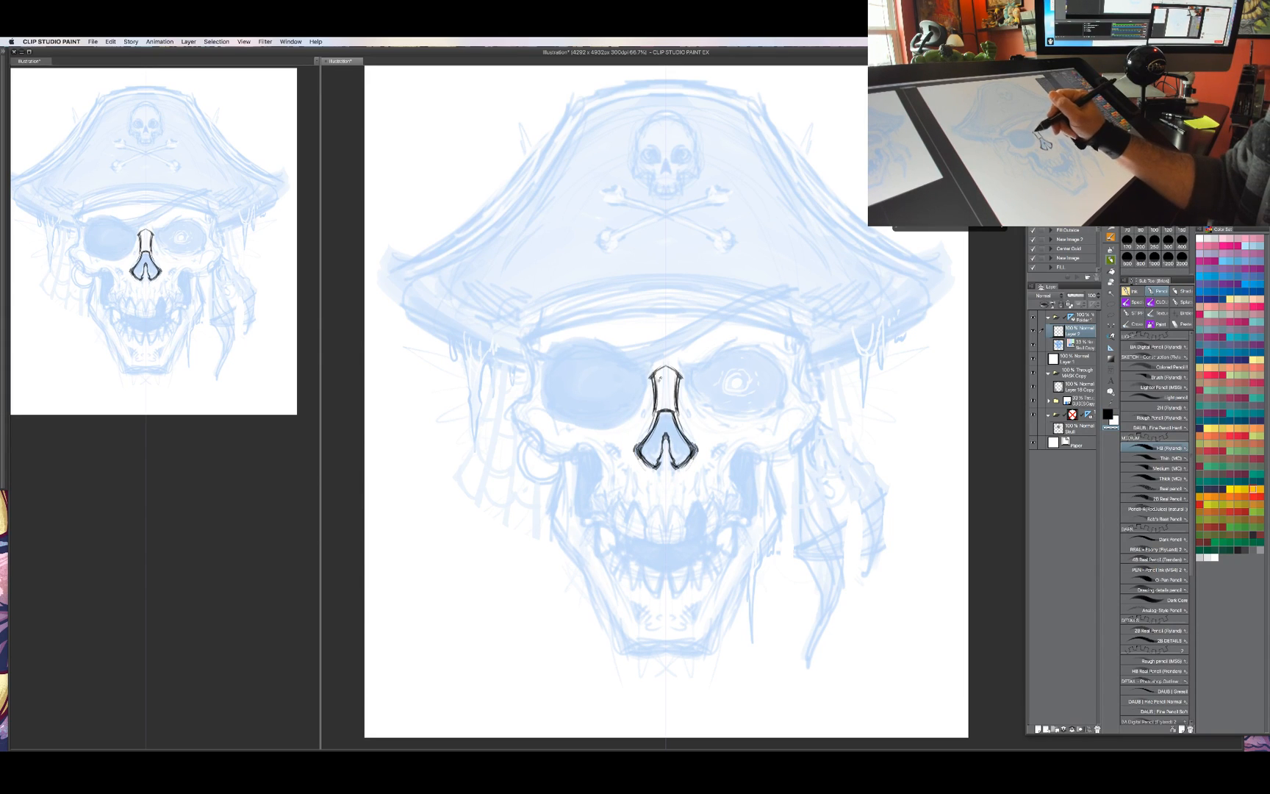
{"action": "mouse_move", "coordinate": [658, 375]}
{"action": "left_mouse_down"}
{"action": "mouse_move", "coordinate": [635, 445]}
{"action": "mouse_move", "coordinate": [652, 475]}
{"action": "mouse_move", "coordinate": [666, 447]}
{"action": "mouse_move", "coordinate": [669, 472]}
{"action": "left_mouse_up"}
{"action": "key", "text": "c"}
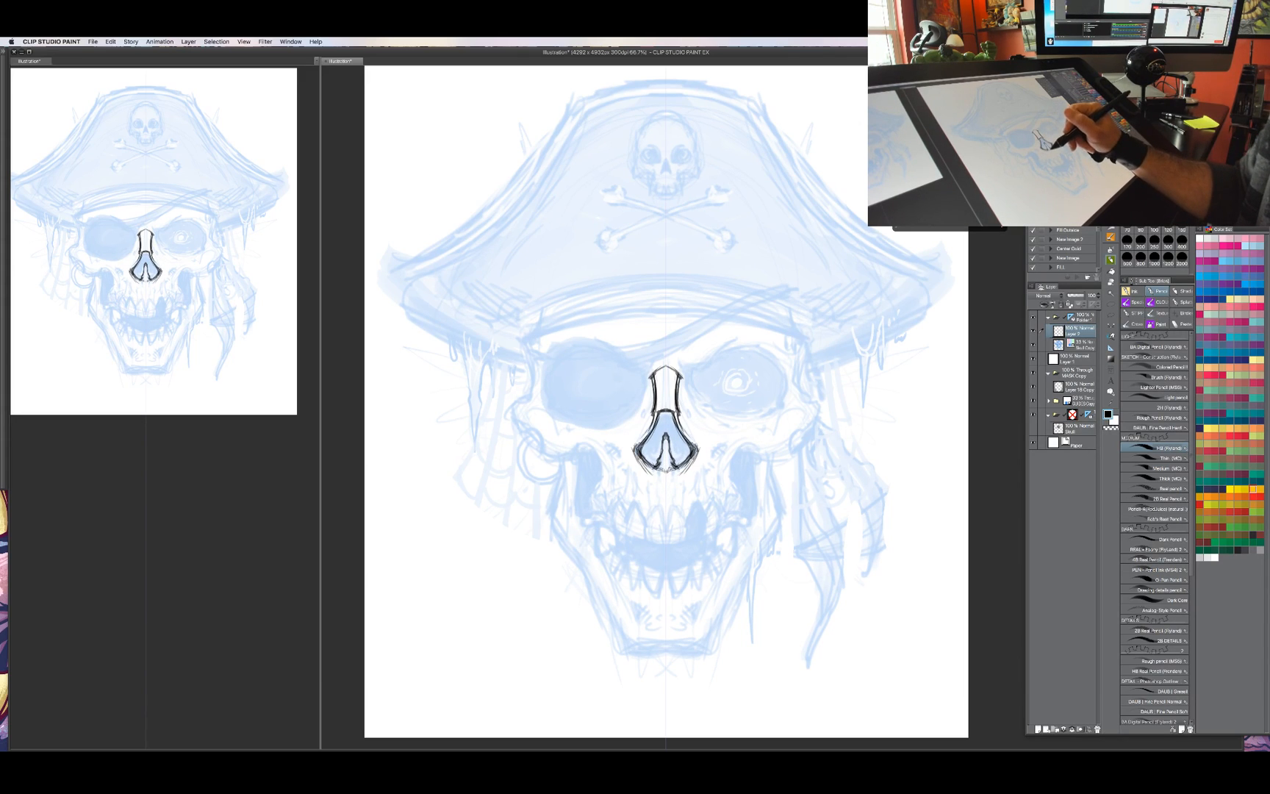
{"action": "mouse_move", "coordinate": [665, 471]}
{"action": "left_mouse_down"}
{"action": "mouse_move", "coordinate": [644, 434]}
{"action": "mouse_move", "coordinate": [654, 409]}
{"action": "left_mouse_up"}
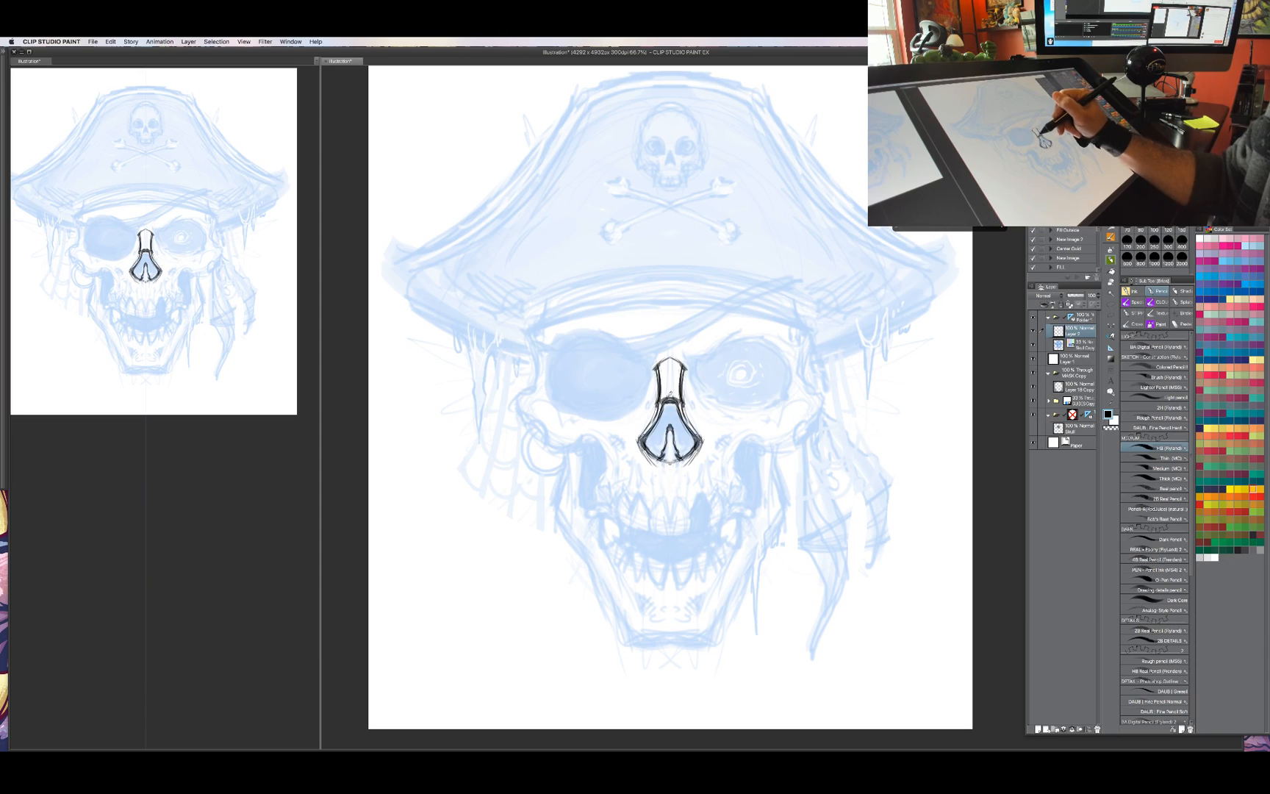
{"action": "key", "text": "c"}
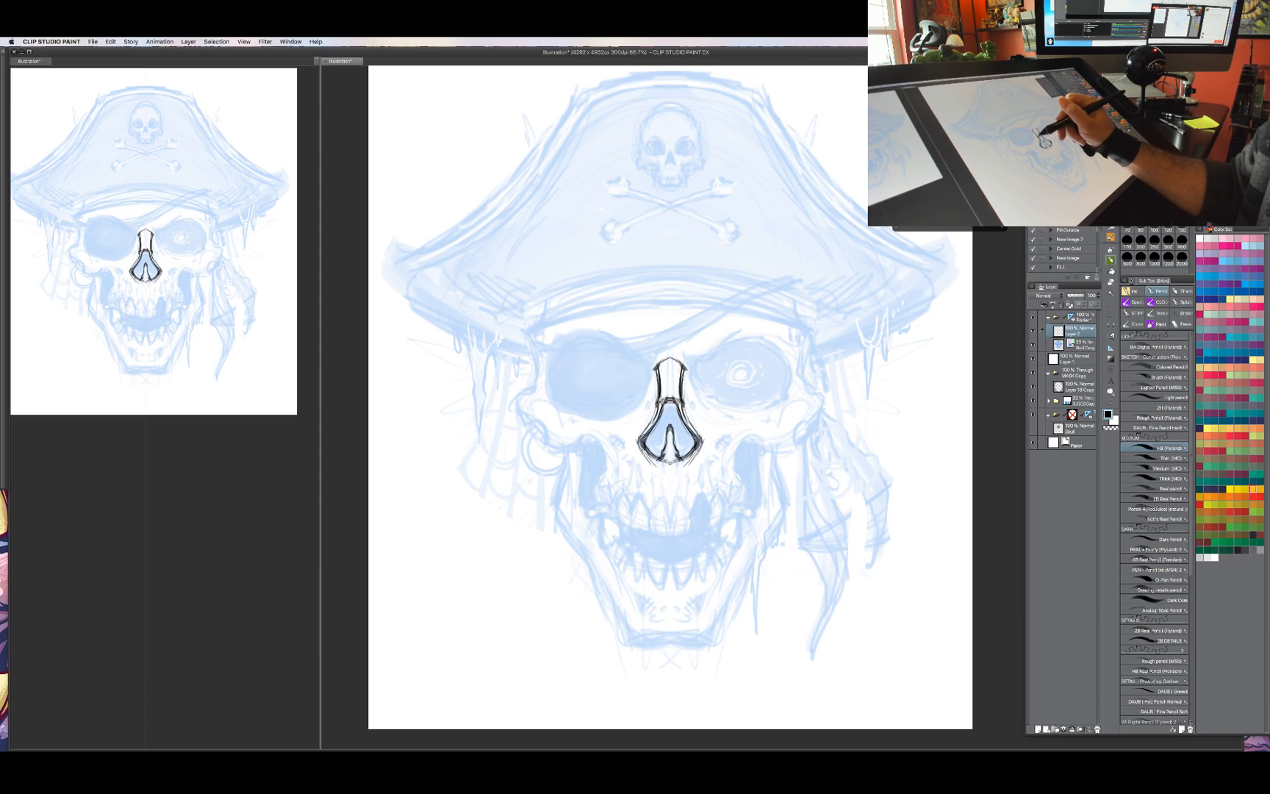
{"action": "left_click_drag", "start_coordinate": [666, 384], "coordinate": [653, 413]}
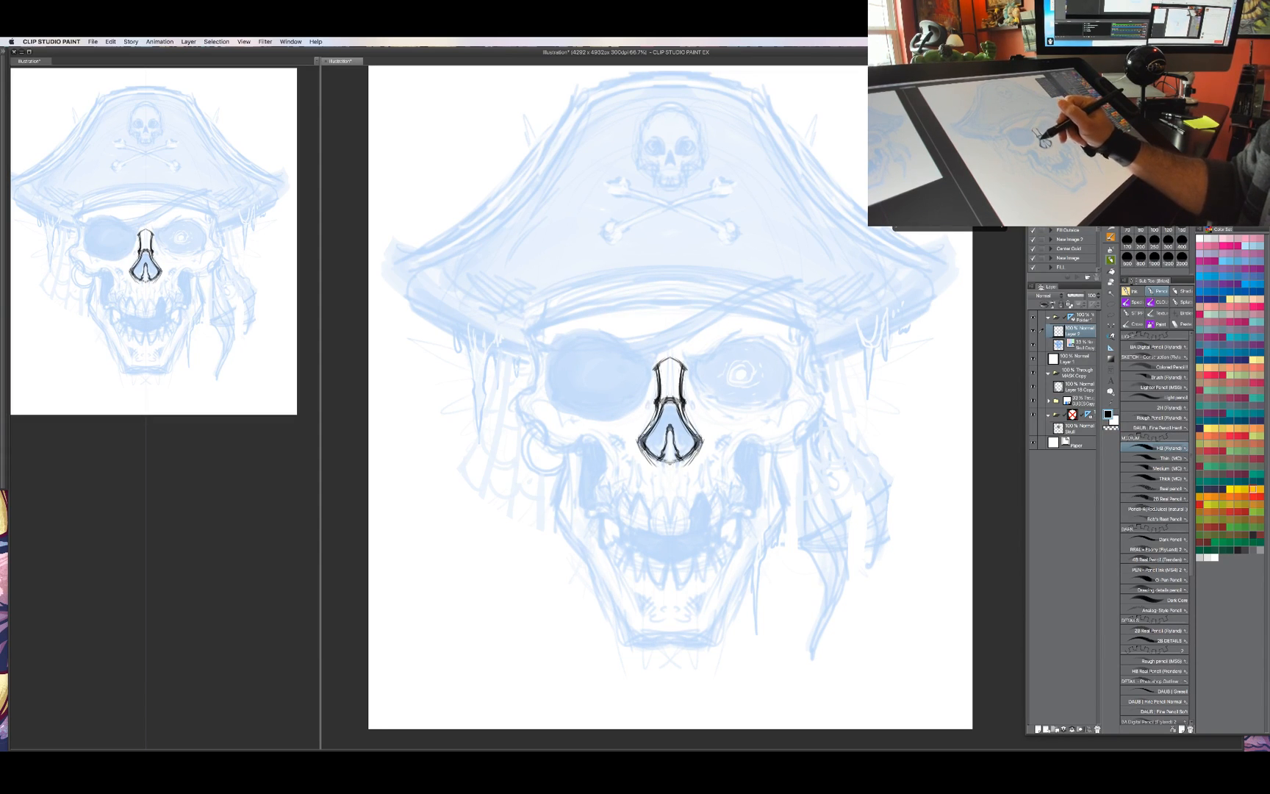
Draw mirrored curves flaring down from both sides of the nasal bone toward the inner edges of the eye sockets.
{"action": "left_click_drag", "start_coordinate": [739, 424], "coordinate": [734, 417]}
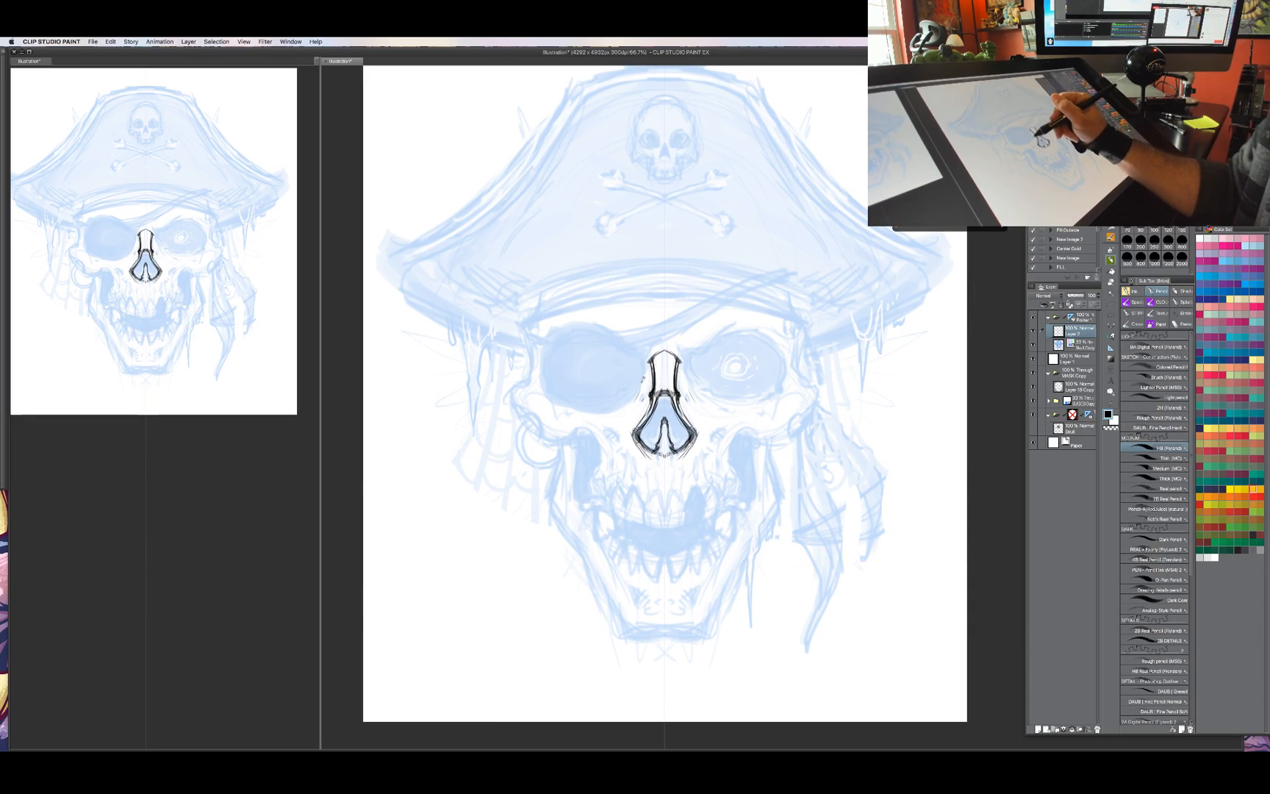
{"action": "left_click_drag", "start_coordinate": [647, 364], "coordinate": [639, 396]}
{"action": "mouse_move", "coordinate": [685, 372]}
{"action": "left_mouse_down"}
{"action": "mouse_move", "coordinate": [688, 391]}
{"action": "mouse_move", "coordinate": [643, 376]}
{"action": "mouse_move", "coordinate": [625, 409]}
{"action": "left_mouse_up"}
{"action": "left_click_drag", "start_coordinate": [684, 373], "coordinate": [705, 408]}
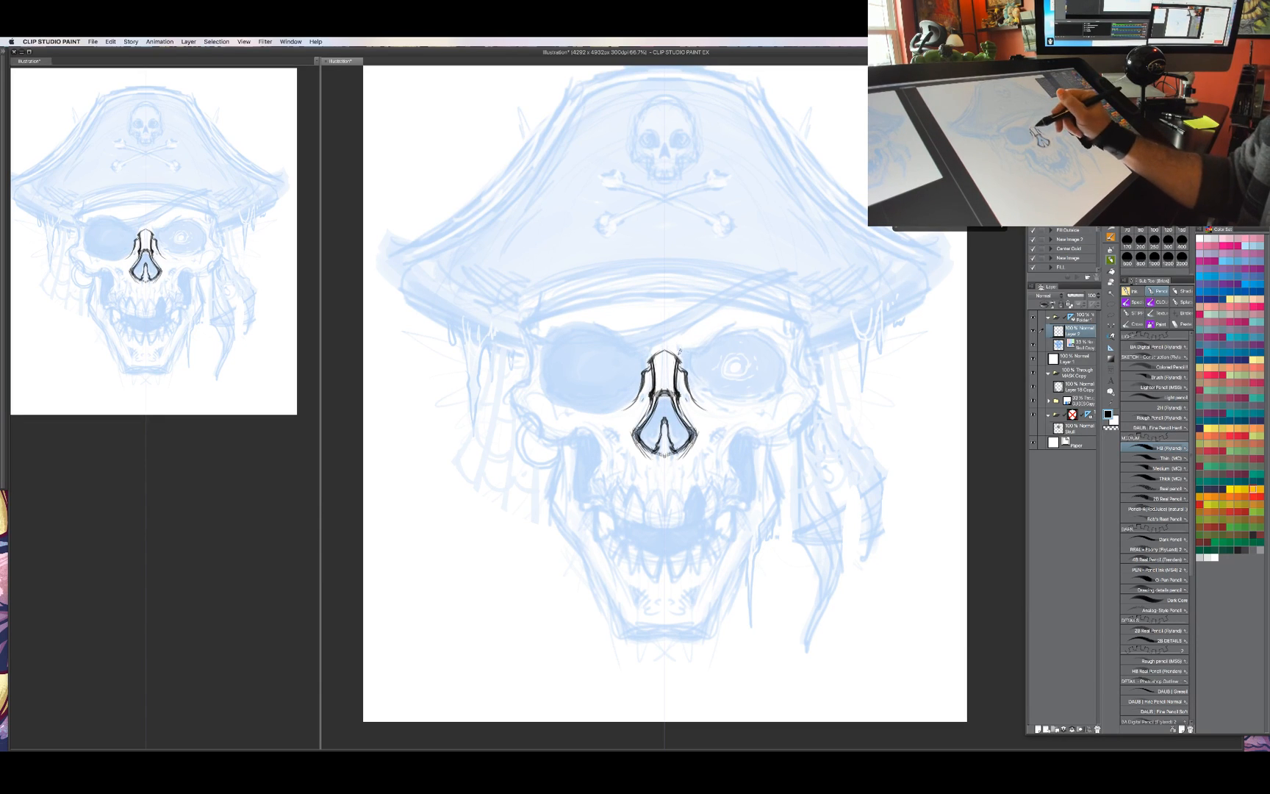
Draw mirrored angry brow ridges sweeping up from the top of the nasal bone over both eye sockets, and darken their inner corners.
{"action": "mouse_move", "coordinate": [679, 353]}
{"action": "left_mouse_down"}
{"action": "mouse_move", "coordinate": [695, 356]}
{"action": "mouse_move", "coordinate": [640, 361]}
{"action": "left_mouse_up"}
{"action": "mouse_move", "coordinate": [679, 352]}
{"action": "left_mouse_down"}
{"action": "mouse_move", "coordinate": [690, 361]}
{"action": "mouse_move", "coordinate": [640, 362]}
{"action": "left_mouse_up"}
{"action": "mouse_move", "coordinate": [679, 350]}
{"action": "left_mouse_down"}
{"action": "mouse_move", "coordinate": [691, 360]}
{"action": "mouse_move", "coordinate": [707, 342]}
{"action": "left_mouse_up"}
{"action": "mouse_move", "coordinate": [639, 359]}
{"action": "left_mouse_down"}
{"action": "mouse_move", "coordinate": [624, 345]}
{"action": "mouse_move", "coordinate": [707, 341]}
{"action": "left_mouse_up"}
{"action": "left_click_drag", "start_coordinate": [643, 355], "coordinate": [630, 347]}
{"action": "left_click_drag", "start_coordinate": [707, 343], "coordinate": [741, 317]}
{"action": "left_click_drag", "start_coordinate": [623, 344], "coordinate": [615, 335]}
{"action": "left_click_drag", "start_coordinate": [712, 340], "coordinate": [753, 318]}
{"action": "left_click_drag", "start_coordinate": [598, 326], "coordinate": [577, 318]}
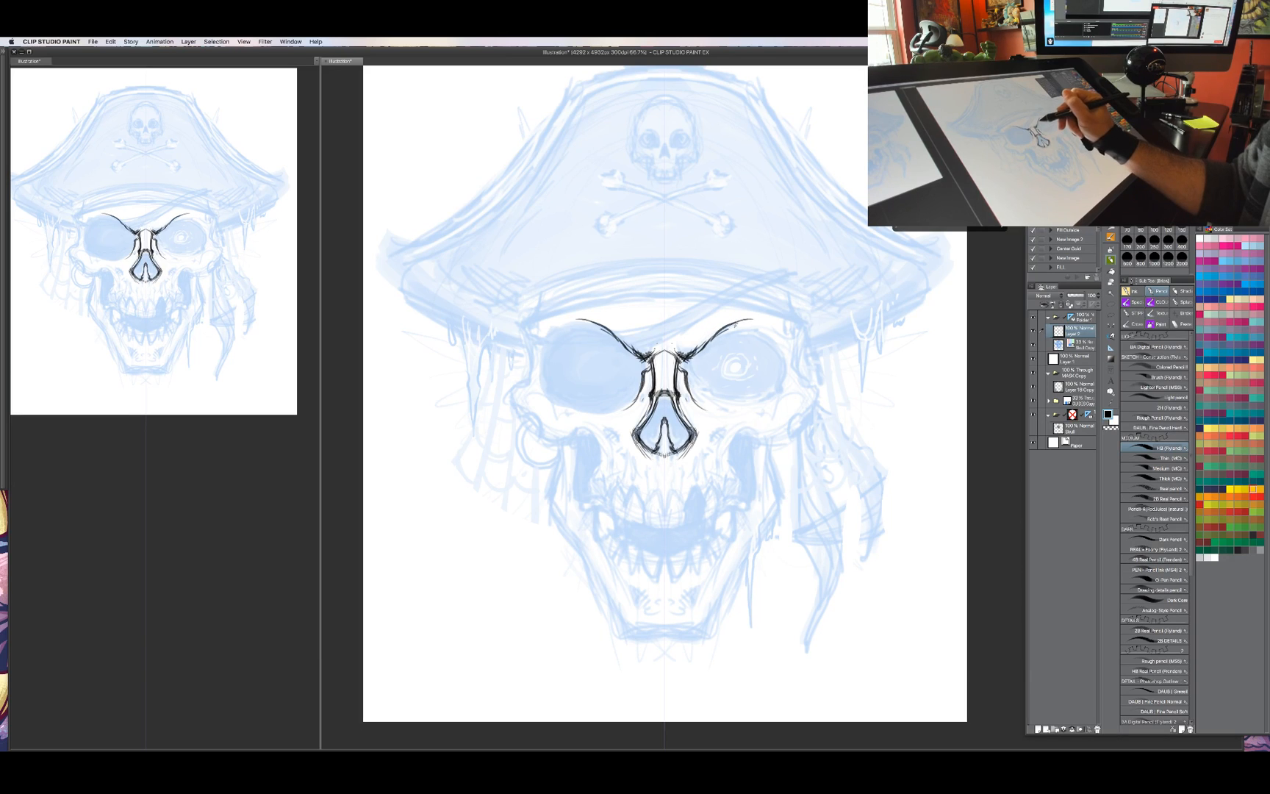
{"action": "left_click_drag", "start_coordinate": [716, 335], "coordinate": [738, 326]}
{"action": "left_click_drag", "start_coordinate": [614, 335], "coordinate": [590, 325]}
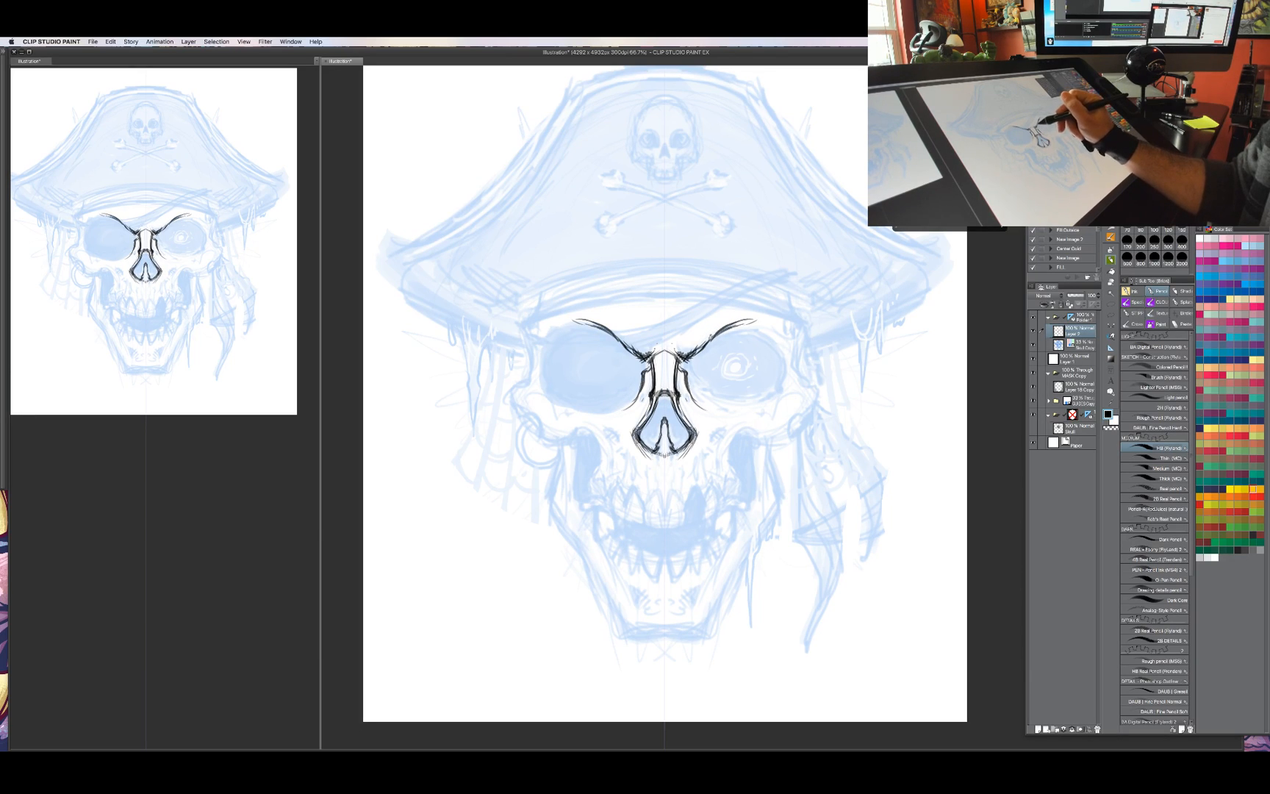
{"action": "left_click_drag", "start_coordinate": [684, 354], "coordinate": [687, 369]}
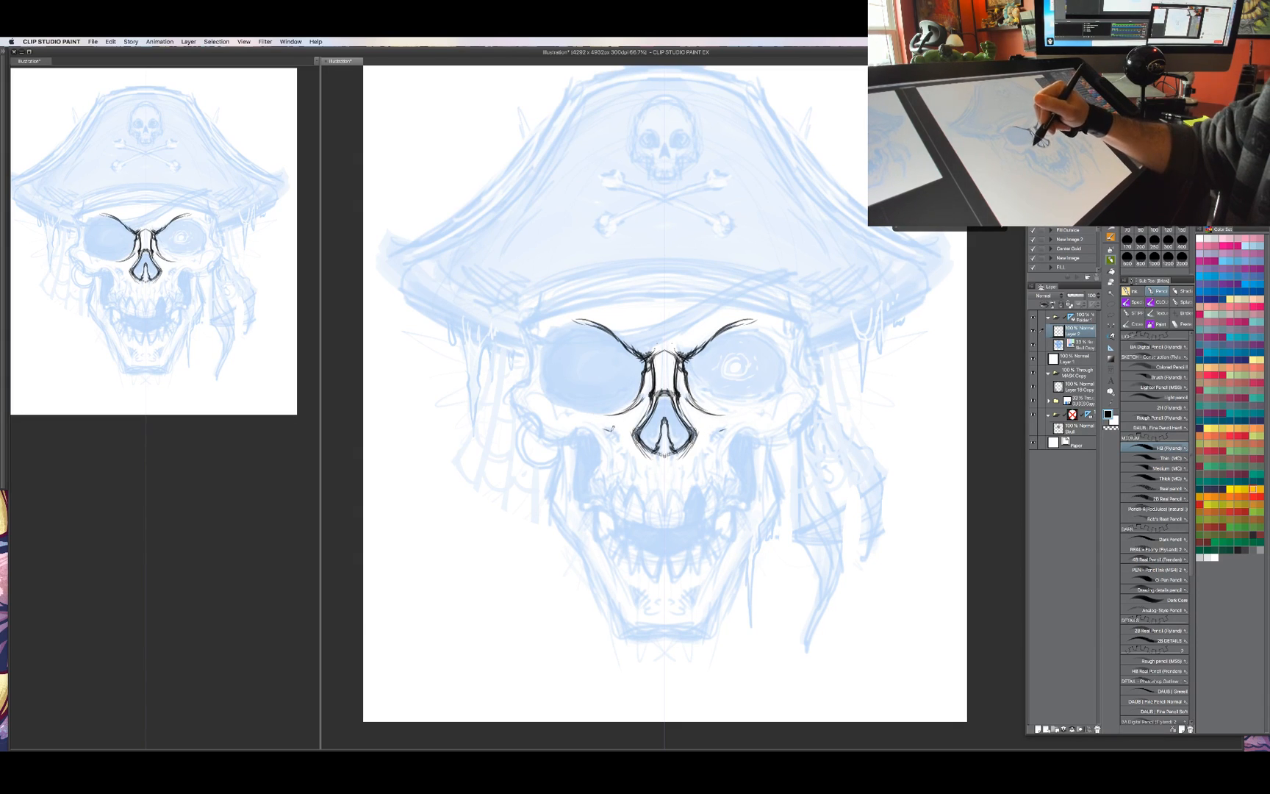
Draw and darken a small mirrored hole in the bone on each side of the nose cavity.
{"action": "left_click_drag", "start_coordinate": [616, 429], "coordinate": [614, 439]}
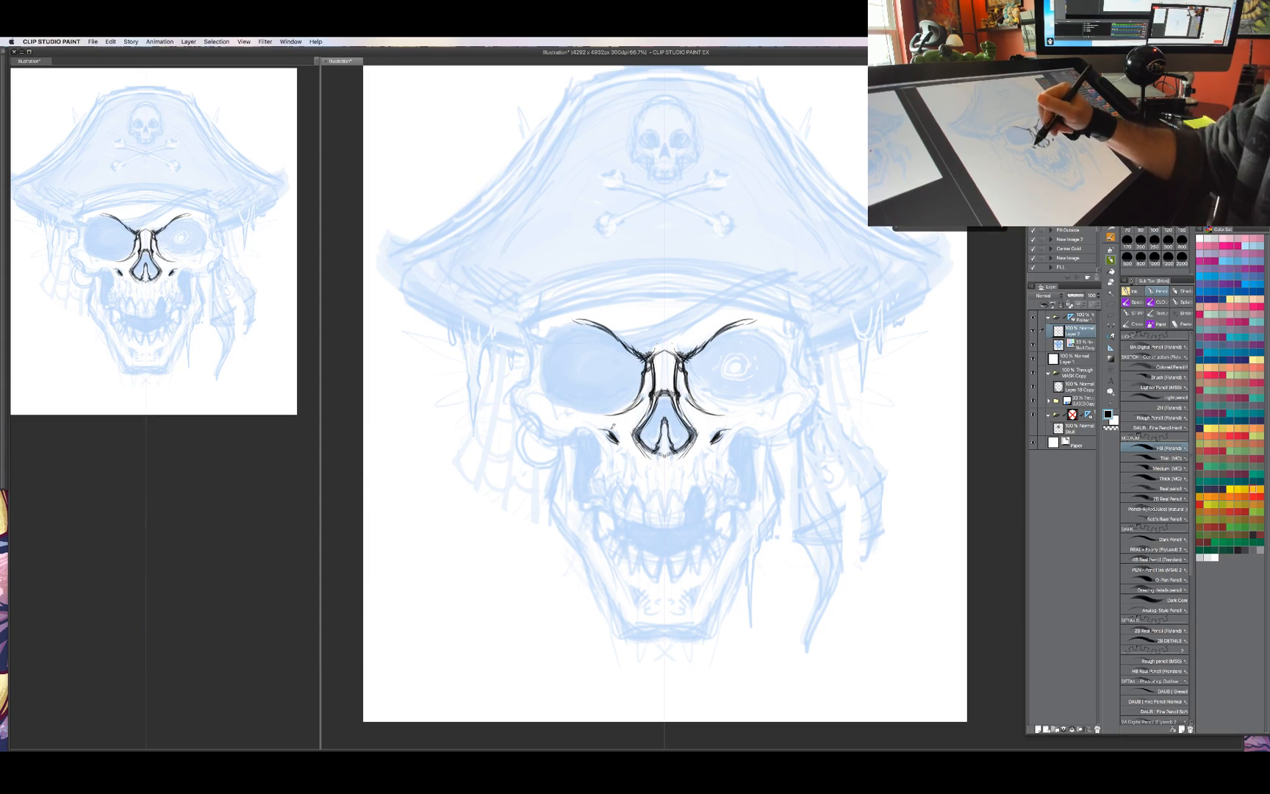
{"action": "left_click_drag", "start_coordinate": [717, 430], "coordinate": [712, 444]}
{"action": "left_click_drag", "start_coordinate": [614, 425], "coordinate": [619, 445]}
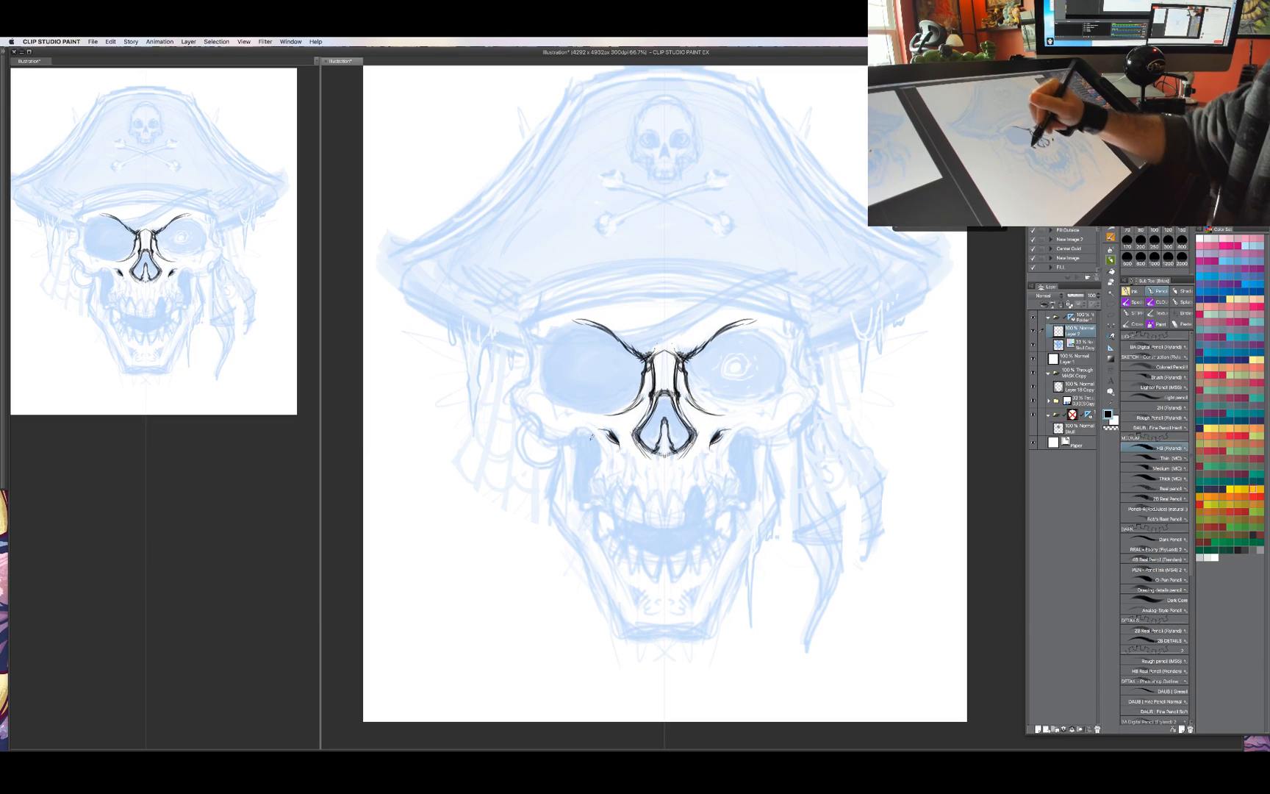
Outline the arched cheek hollows beneath the cheekbones and join them with a scalloped gum line across the upper jaw.
{"action": "left_click_drag", "start_coordinate": [577, 434], "coordinate": [604, 463]}
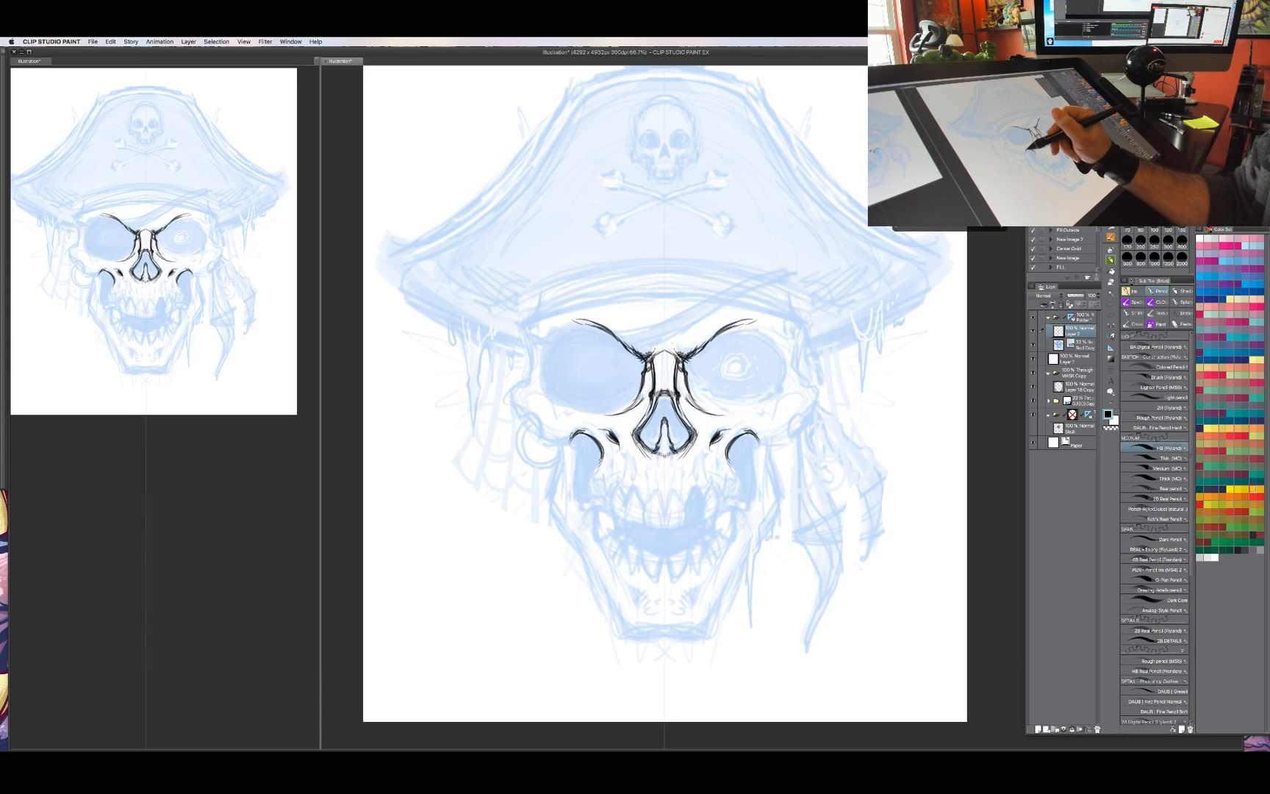
{"action": "left_click_drag", "start_coordinate": [560, 446], "coordinate": [573, 432]}
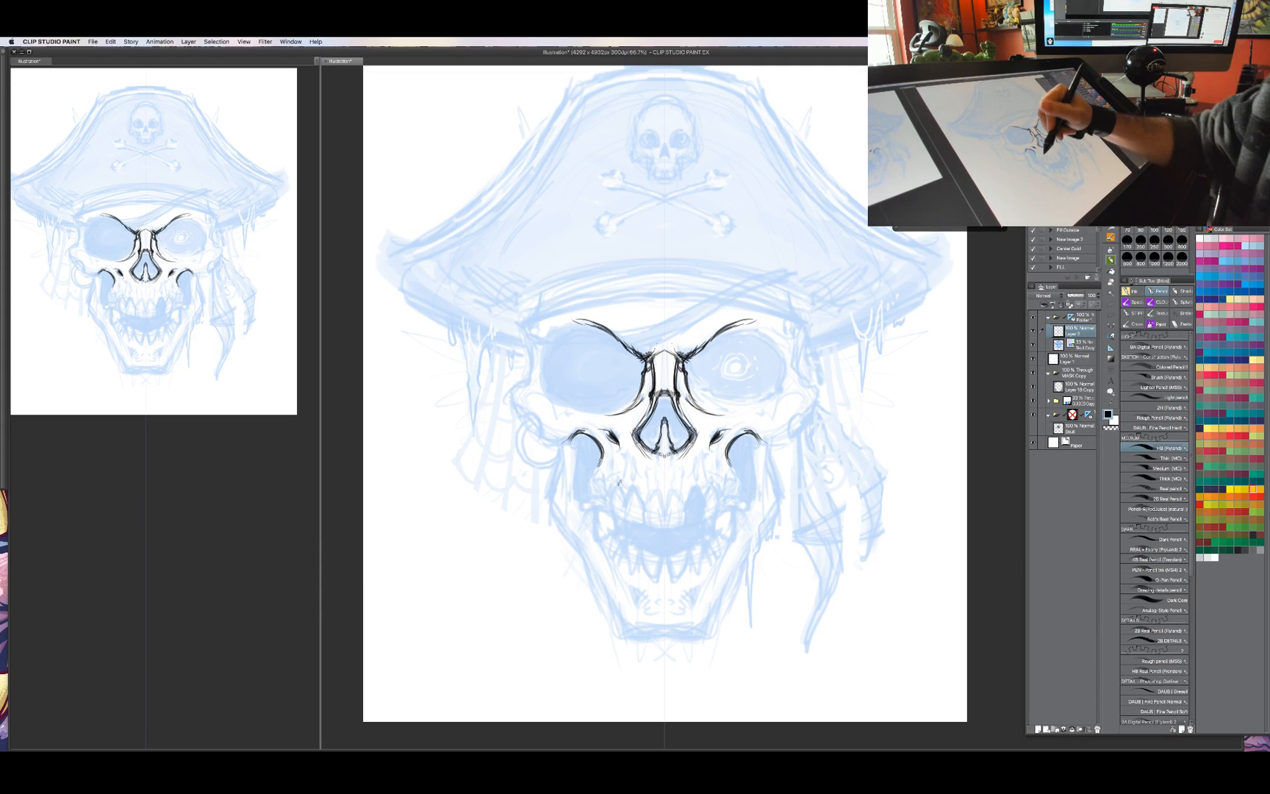
{"action": "mouse_move", "coordinate": [615, 477]}
{"action": "left_mouse_down"}
{"action": "mouse_move", "coordinate": [628, 491]}
{"action": "mouse_move", "coordinate": [609, 484]}
{"action": "left_mouse_up"}
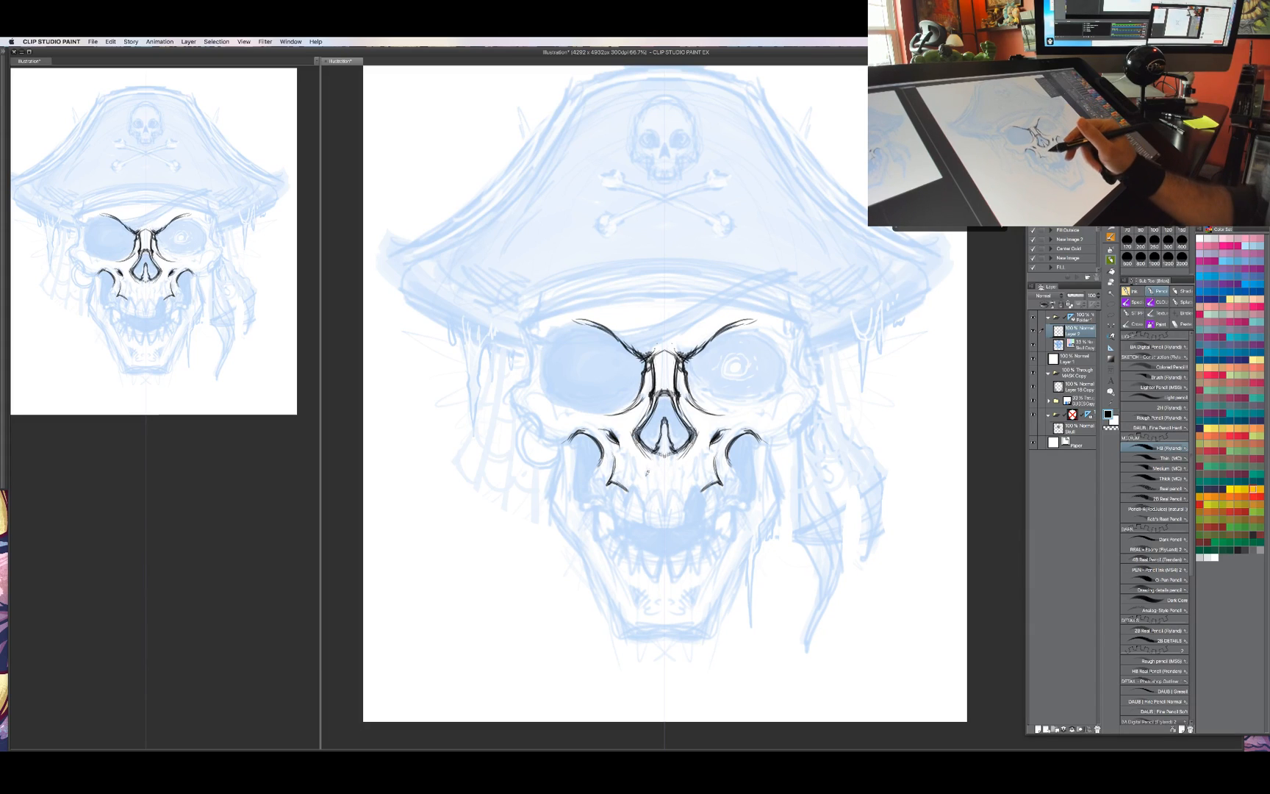
{"action": "left_click_drag", "start_coordinate": [631, 490], "coordinate": [664, 493]}
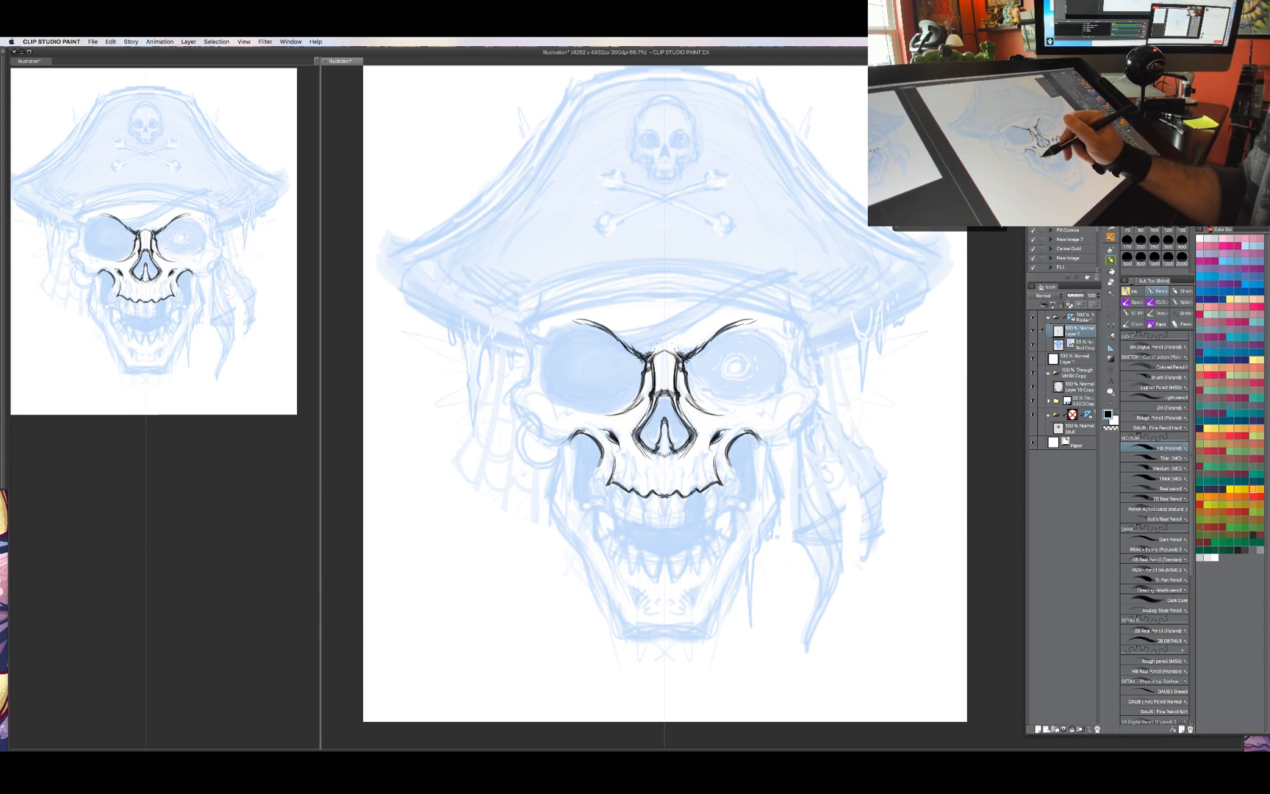
{"action": "mouse_move", "coordinate": [611, 481]}
{"action": "left_mouse_down"}
{"action": "mouse_move", "coordinate": [594, 474]}
{"action": "mouse_move", "coordinate": [599, 449]}
{"action": "left_mouse_up"}
{"action": "left_click_drag", "start_coordinate": [719, 436], "coordinate": [725, 429]}
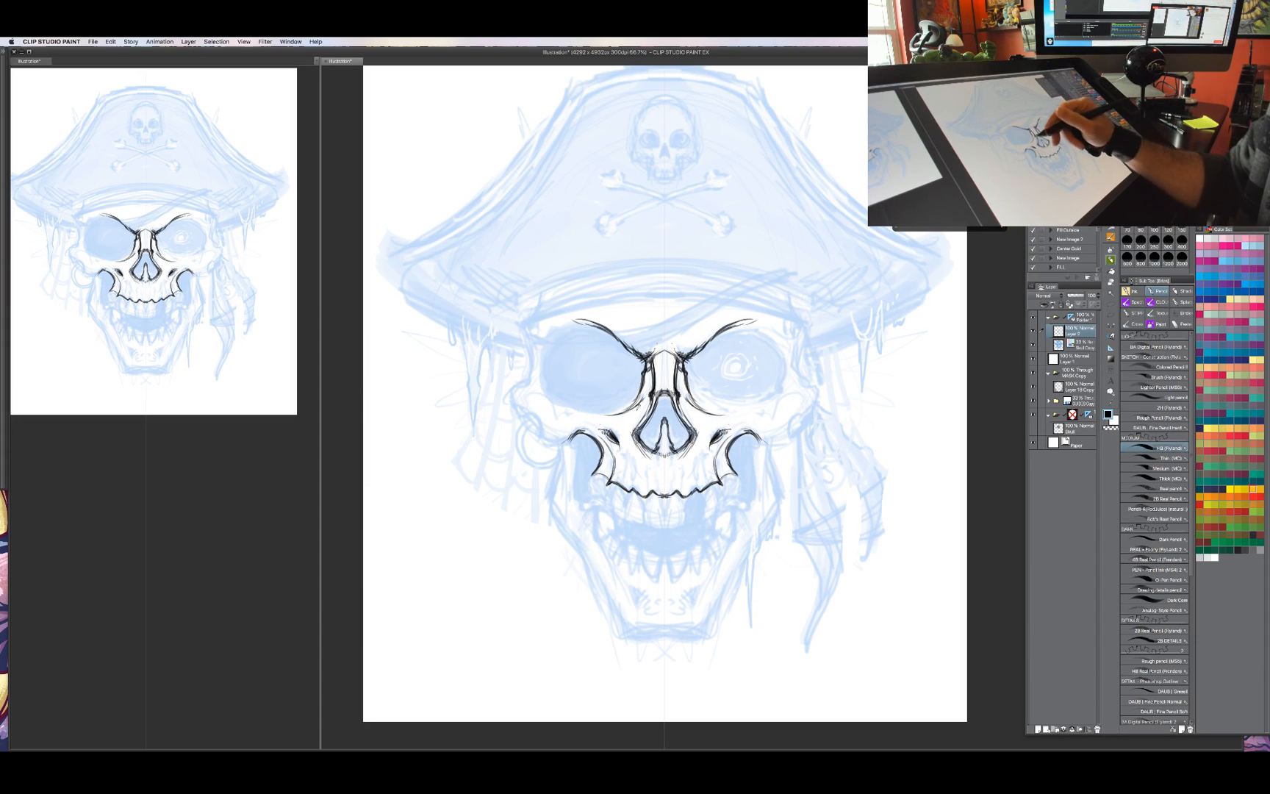
Draw the mirrored row of pointed upper teeth below the gum line, including the smaller back teeth at the jaw corners.
{"action": "mouse_move", "coordinate": [664, 491]}
{"action": "left_mouse_down"}
{"action": "mouse_move", "coordinate": [664, 526]}
{"action": "mouse_move", "coordinate": [666, 511]}
{"action": "mouse_move", "coordinate": [648, 516]}
{"action": "left_mouse_up"}
{"action": "left_click_drag", "start_coordinate": [681, 490], "coordinate": [650, 526]}
{"action": "mouse_move", "coordinate": [683, 499]}
{"action": "left_mouse_down"}
{"action": "mouse_move", "coordinate": [682, 524]}
{"action": "mouse_move", "coordinate": [650, 528]}
{"action": "mouse_move", "coordinate": [665, 510]}
{"action": "mouse_move", "coordinate": [651, 526]}
{"action": "mouse_move", "coordinate": [663, 534]}
{"action": "mouse_move", "coordinate": [615, 504]}
{"action": "mouse_move", "coordinate": [622, 514]}
{"action": "left_mouse_up"}
{"action": "mouse_move", "coordinate": [631, 500]}
{"action": "left_mouse_down"}
{"action": "mouse_move", "coordinate": [627, 524]}
{"action": "mouse_move", "coordinate": [610, 514]}
{"action": "left_mouse_up"}
{"action": "left_click_drag", "start_coordinate": [611, 478], "coordinate": [603, 502]}
{"action": "left_click_drag", "start_coordinate": [609, 480], "coordinate": [604, 512]}
{"action": "left_click_drag", "start_coordinate": [617, 505], "coordinate": [610, 518]}
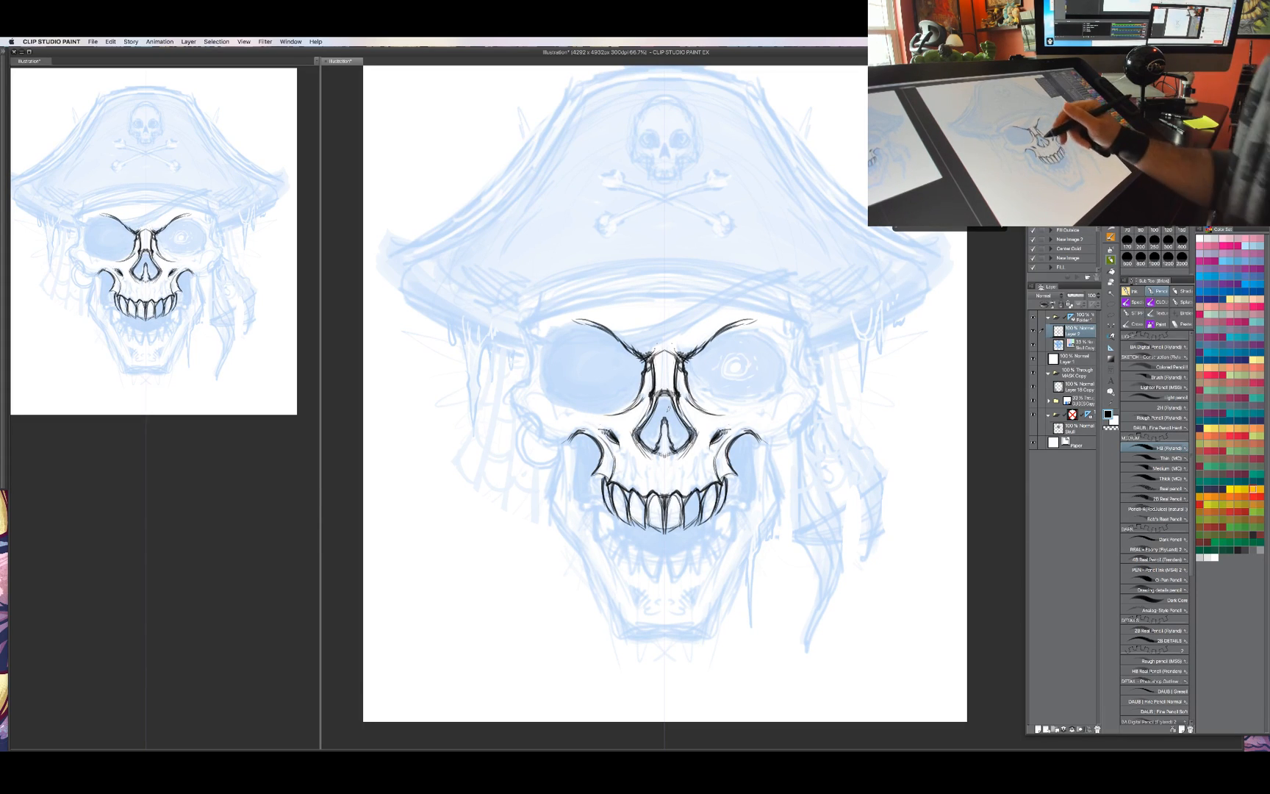
{"action": "mouse_move", "coordinate": [617, 503]}
{"action": "left_mouse_down"}
{"action": "mouse_move", "coordinate": [611, 513]}
{"action": "mouse_move", "coordinate": [607, 481]}
{"action": "left_mouse_up"}
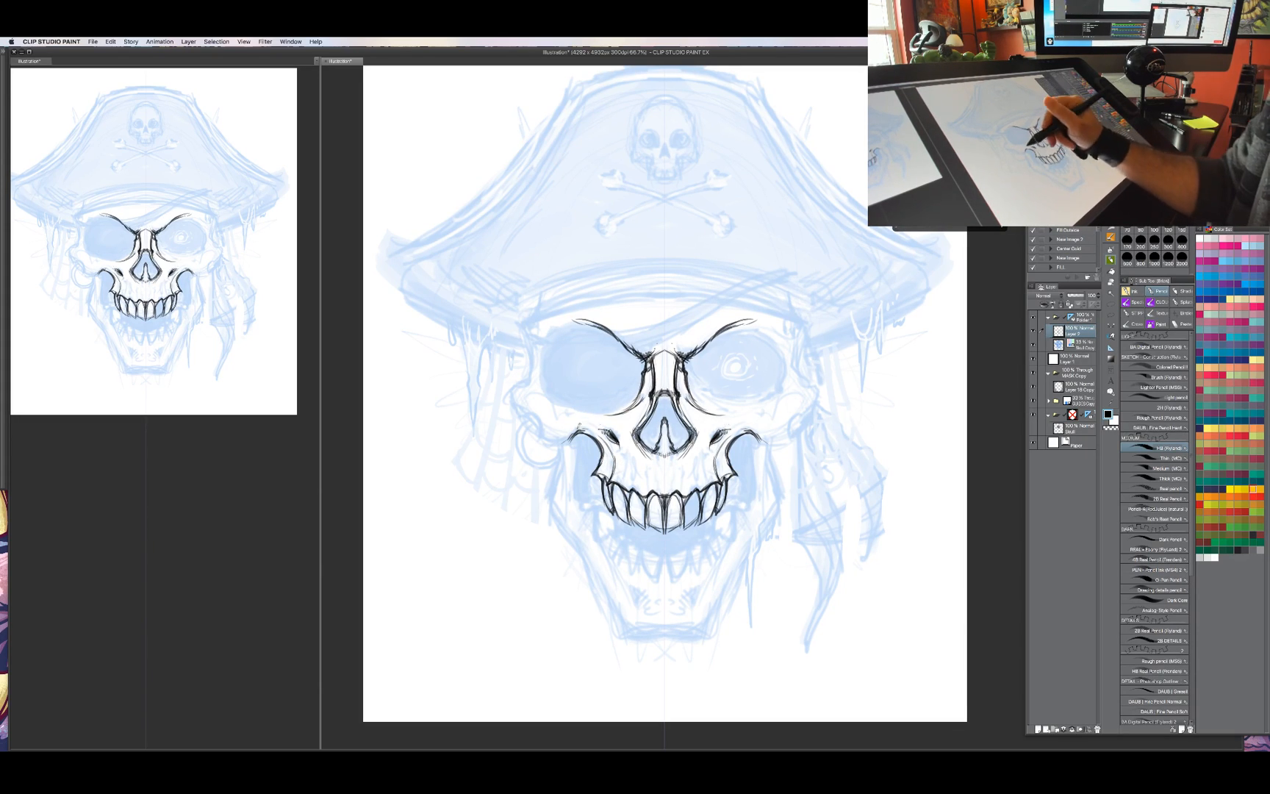
Draw the undersides of the cheekbones and the lower and outer edges of both eye sockets.
{"action": "left_click_drag", "start_coordinate": [567, 436], "coordinate": [544, 445]}
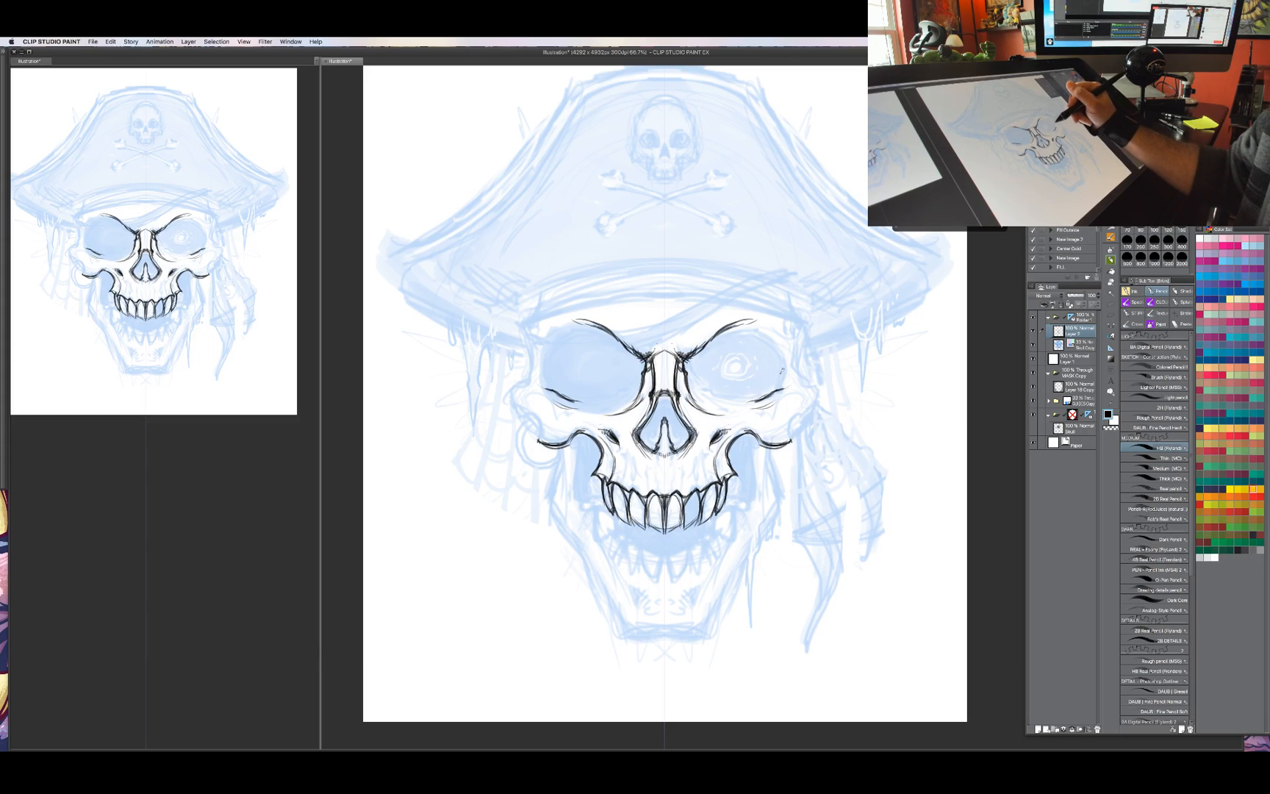
{"action": "left_click_drag", "start_coordinate": [785, 366], "coordinate": [782, 391]}
{"action": "left_click_drag", "start_coordinate": [789, 336], "coordinate": [779, 393]}
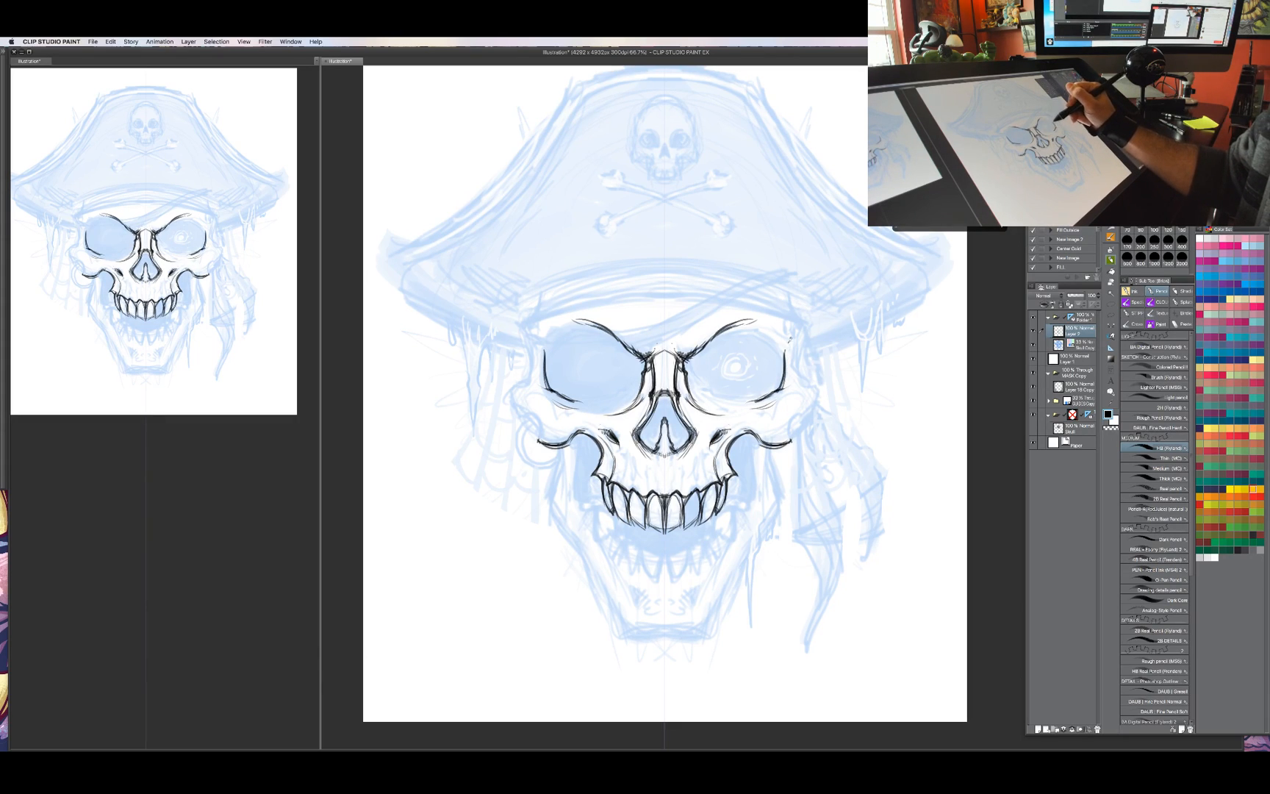
{"action": "left_click_drag", "start_coordinate": [802, 338], "coordinate": [804, 382]}
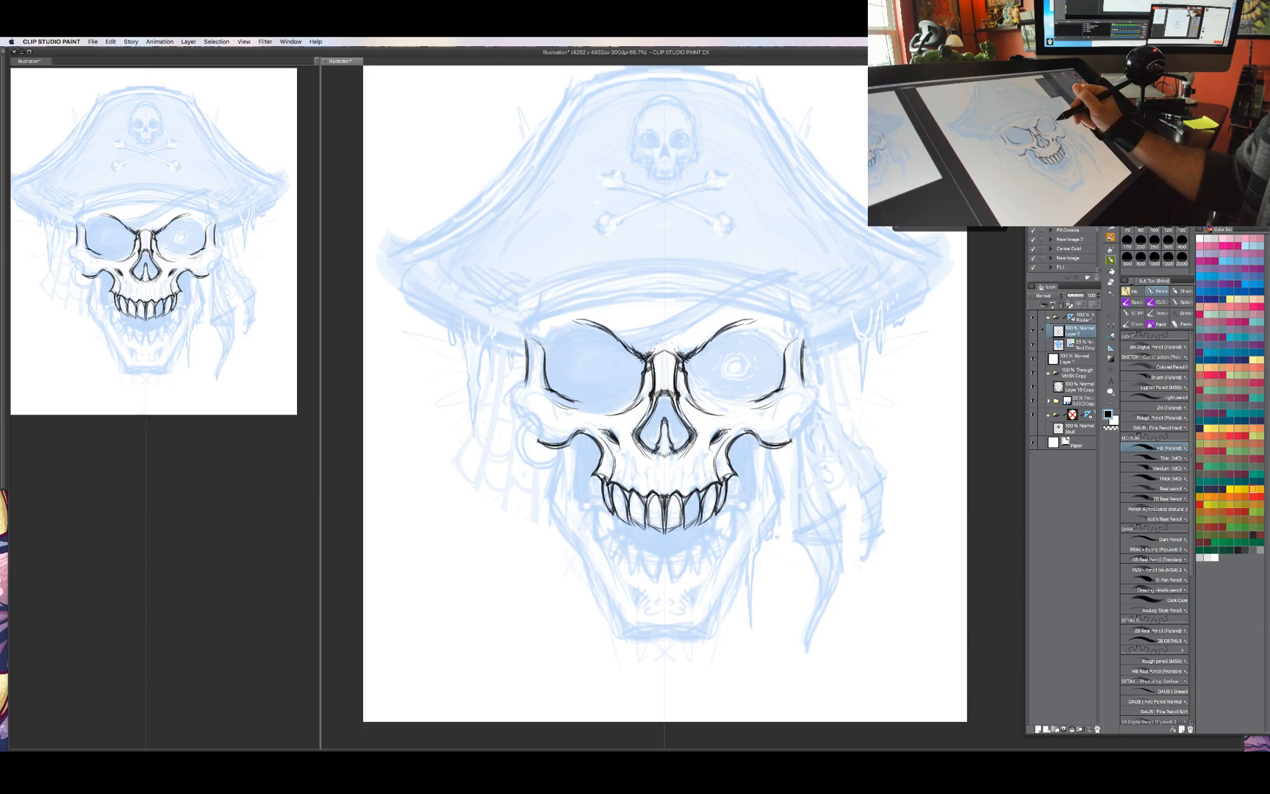
{"action": "key", "text": "super+z"}
{"action": "key", "text": "super+z"}
{"action": "key", "text": "super+z"}
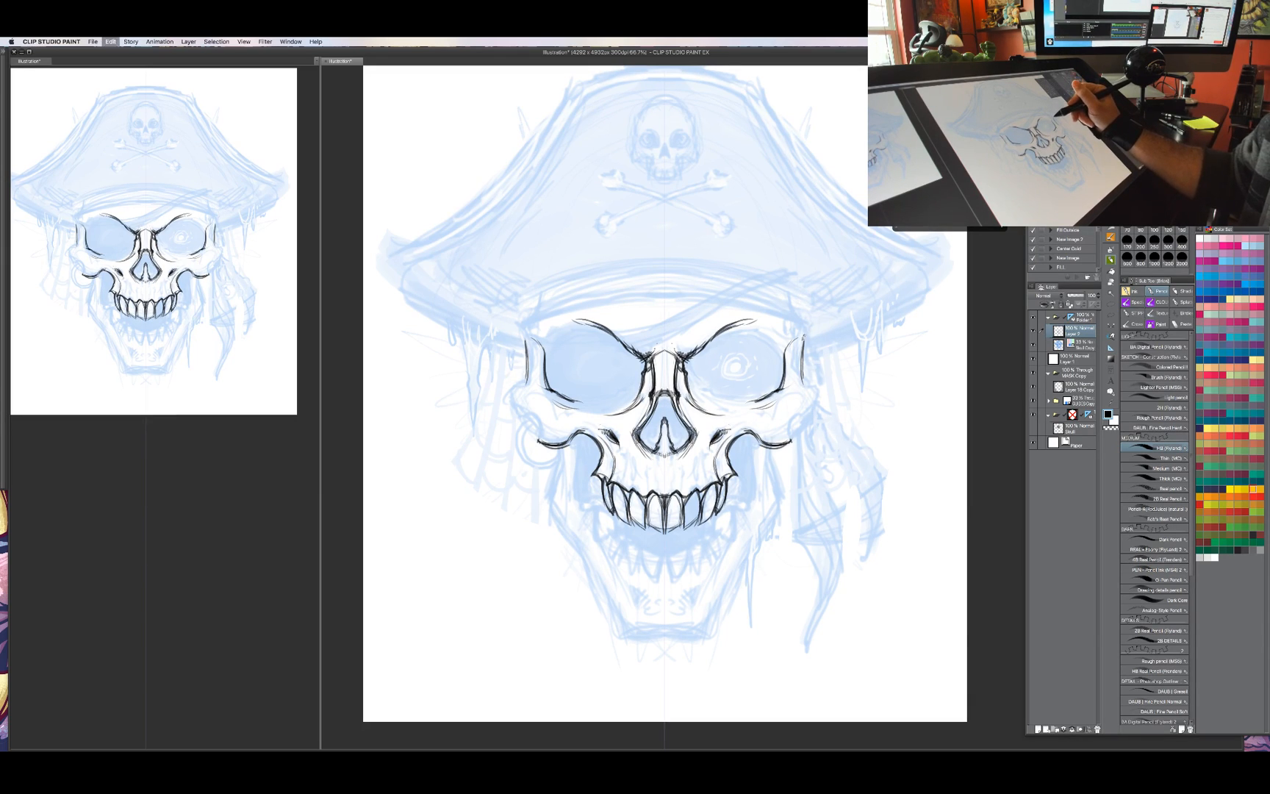
{"action": "key", "text": "super+z"}
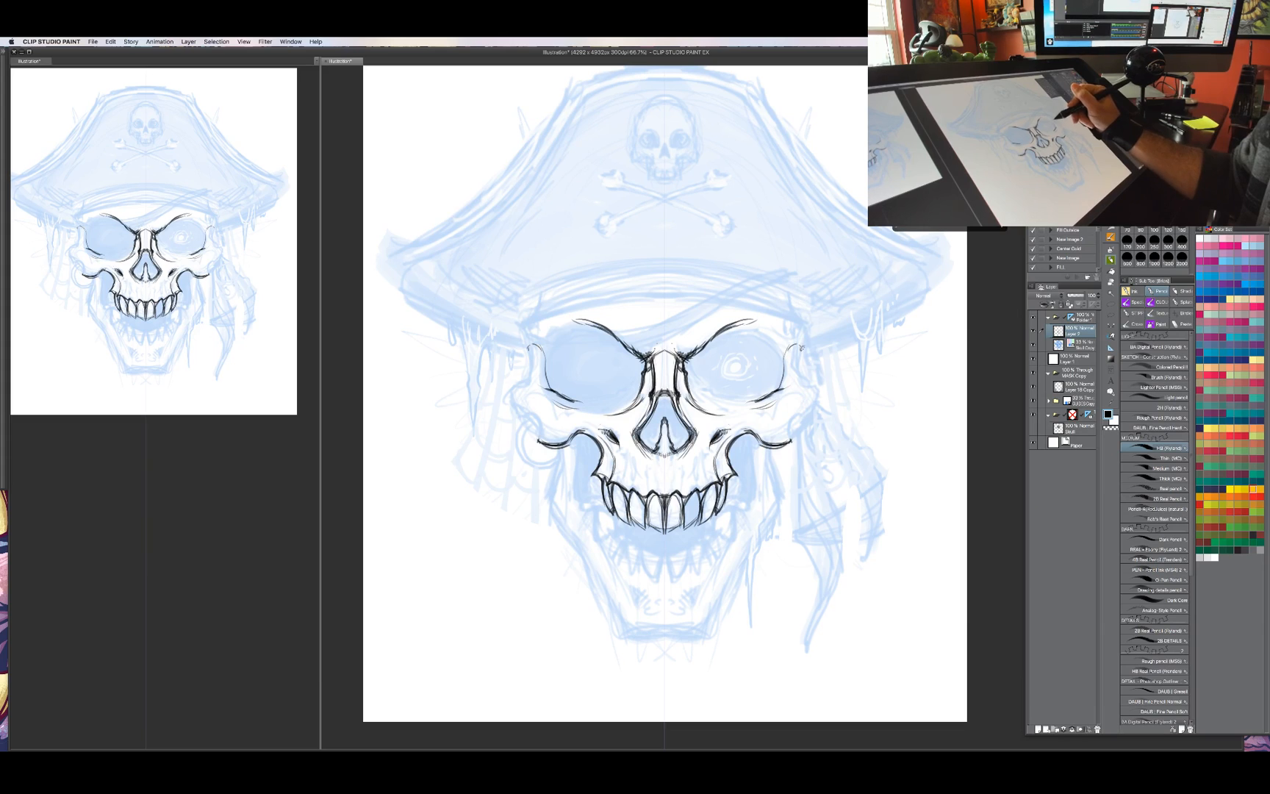
Outline the outer rims of the eye sockets and continue the jagged contour down around both cheekbones.
{"action": "mouse_move", "coordinate": [799, 339]}
{"action": "left_mouse_down"}
{"action": "mouse_move", "coordinate": [805, 405]}
{"action": "mouse_move", "coordinate": [801, 376]}
{"action": "mouse_move", "coordinate": [815, 391]}
{"action": "mouse_move", "coordinate": [793, 437]}
{"action": "mouse_move", "coordinate": [810, 402]}
{"action": "mouse_move", "coordinate": [742, 432]}
{"action": "left_mouse_up"}
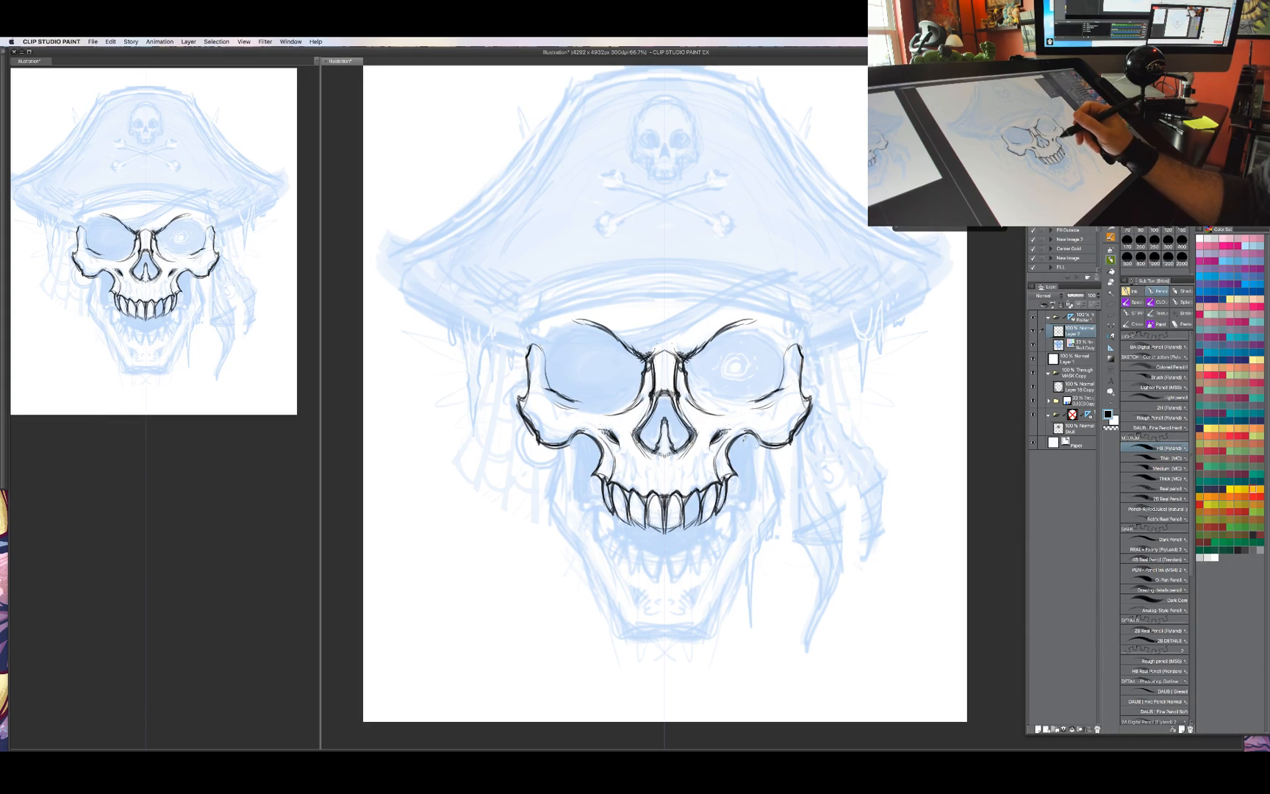
{"action": "left_click_drag", "start_coordinate": [747, 431], "coordinate": [752, 421]}
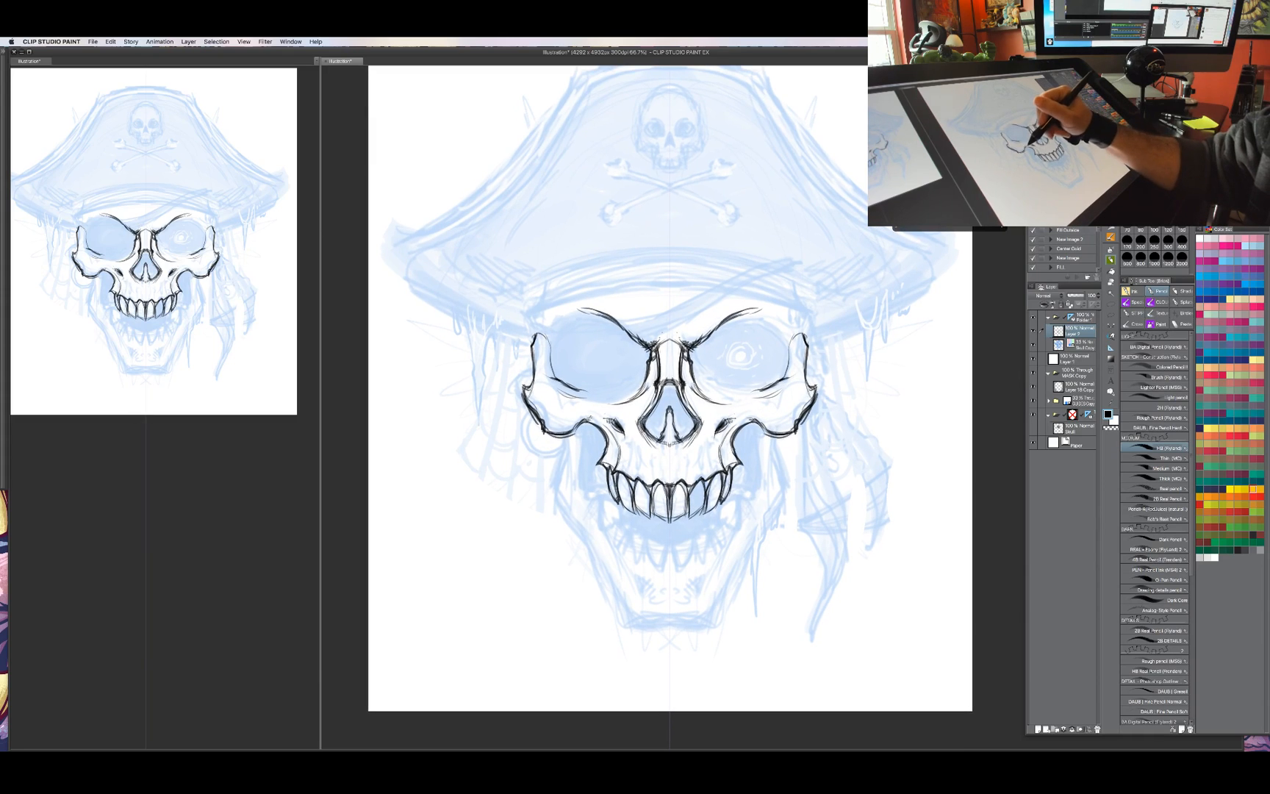
Add fine contour strokes to the bone below the eye sockets, around the nose cavity and along the upper jaw.
{"action": "mouse_move", "coordinate": [599, 421]}
{"action": "left_mouse_down"}
{"action": "mouse_move", "coordinate": [612, 442]}
{"action": "mouse_move", "coordinate": [643, 436]}
{"action": "left_mouse_up"}
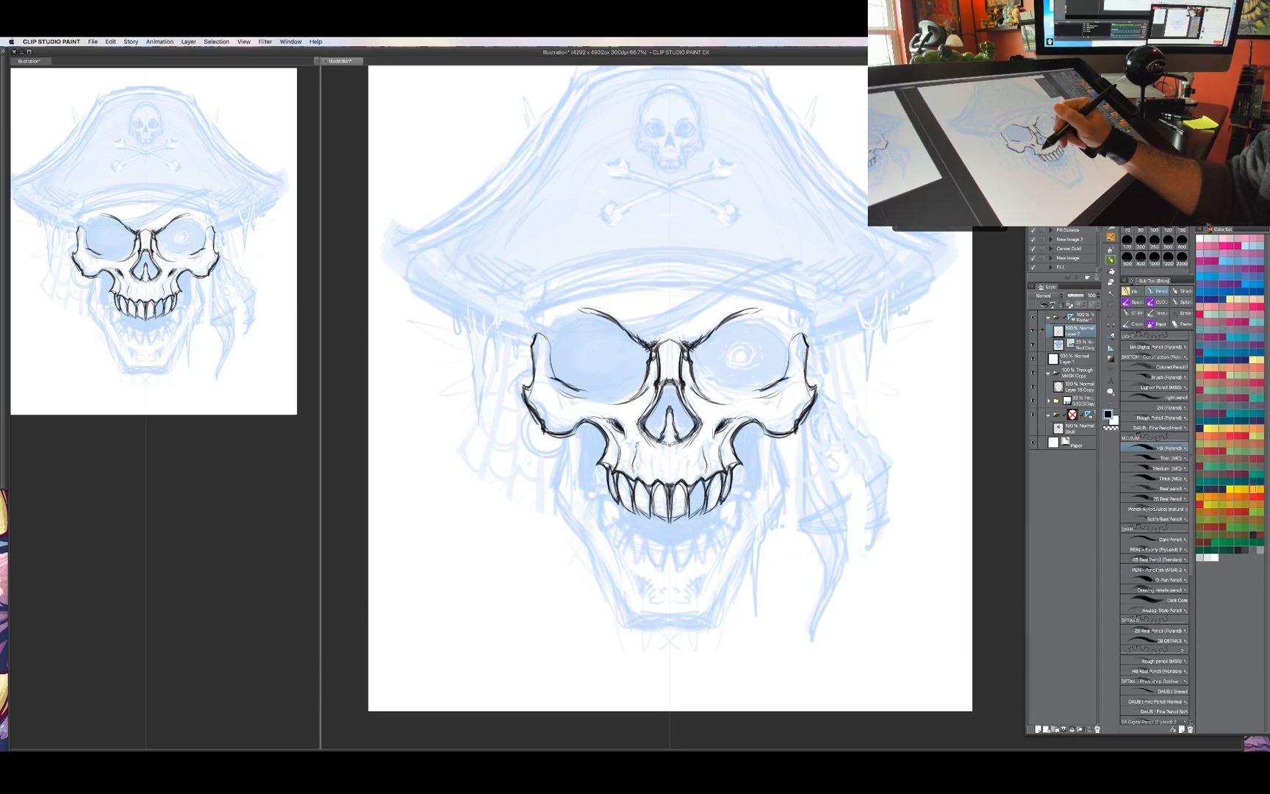
{"action": "mouse_move", "coordinate": [635, 433]}
{"action": "left_mouse_down"}
{"action": "mouse_move", "coordinate": [652, 476]}
{"action": "mouse_move", "coordinate": [671, 449]}
{"action": "left_mouse_up"}
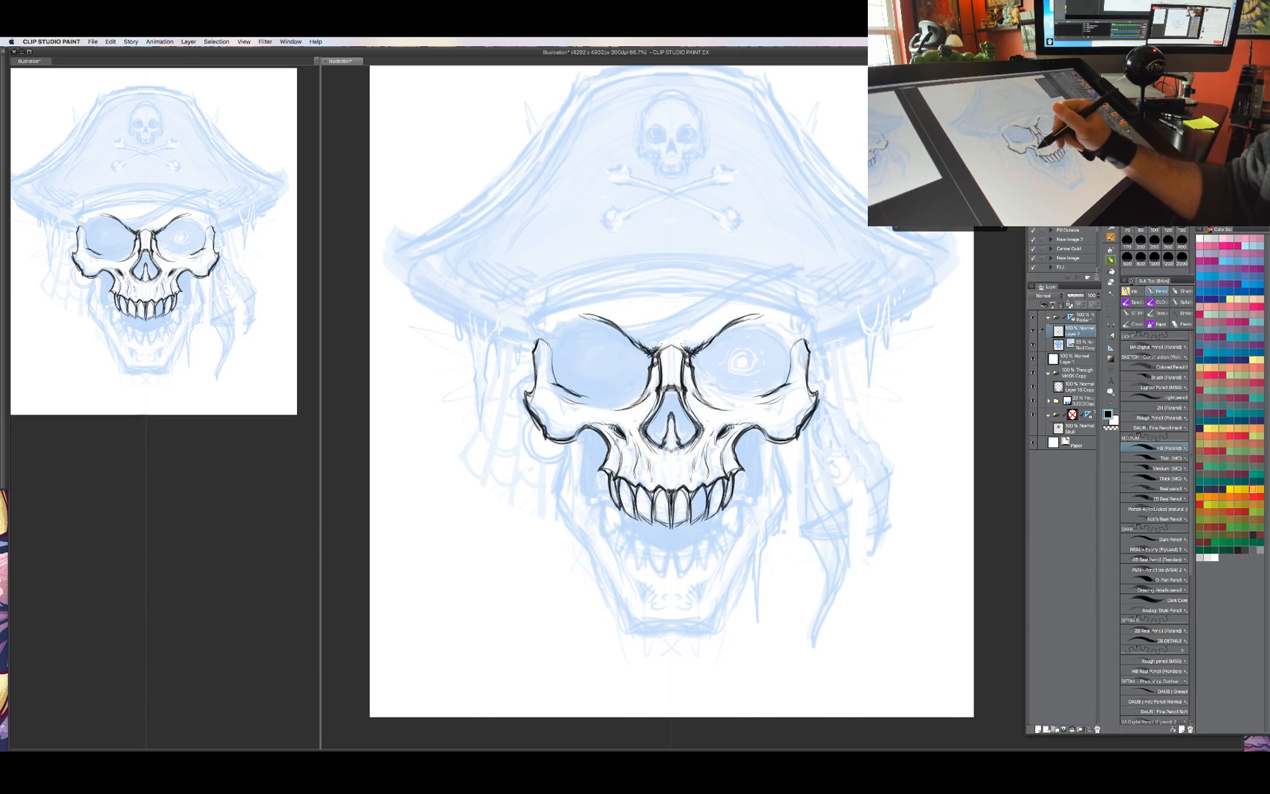
{"action": "left_click_drag", "start_coordinate": [613, 436], "coordinate": [620, 457]}
{"action": "left_click_drag", "start_coordinate": [616, 445], "coordinate": [623, 462]}
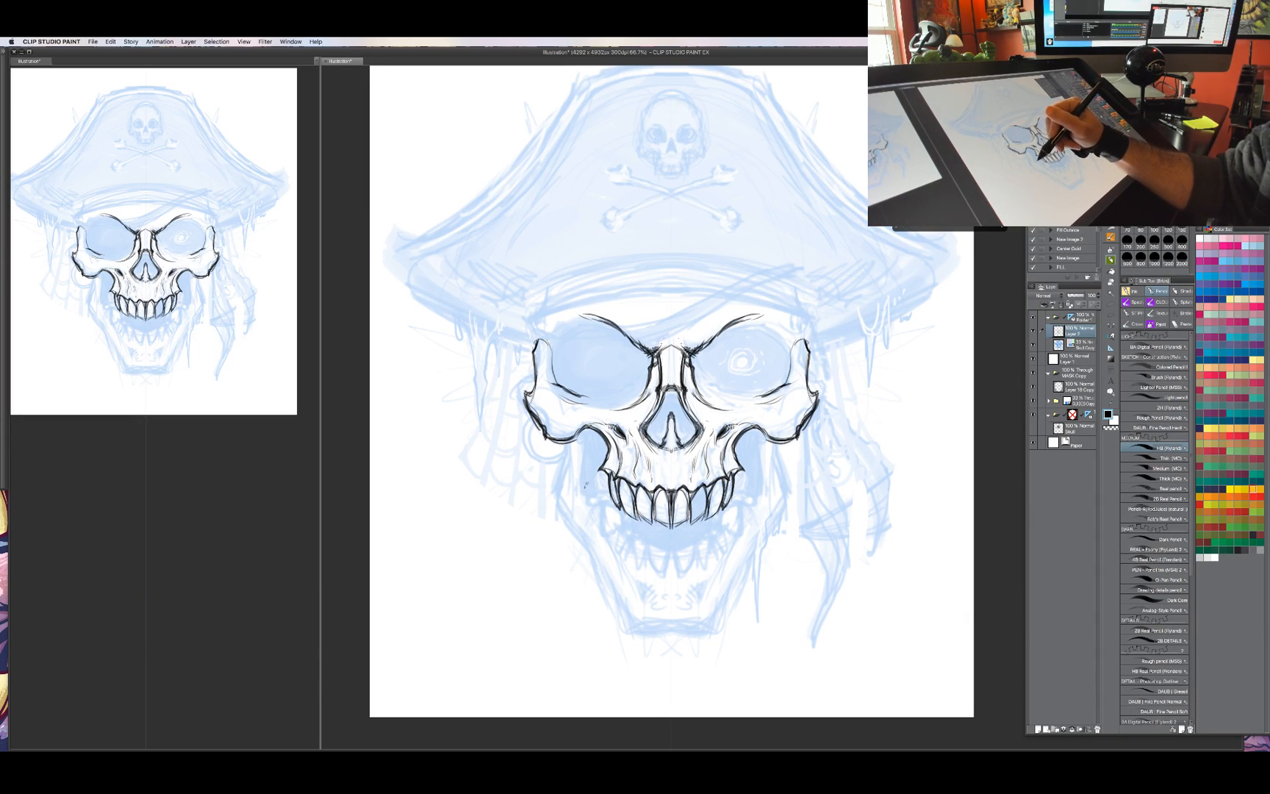
Draw the mirrored hooked inner edges of the jawbone rising into the hollows beneath the cheekbones.
{"action": "left_click_drag", "start_coordinate": [589, 507], "coordinate": [582, 479]}
{"action": "left_click_drag", "start_coordinate": [764, 463], "coordinate": [757, 505]}
{"action": "left_click_drag", "start_coordinate": [588, 488], "coordinate": [580, 447]}
{"action": "mouse_move", "coordinate": [594, 464]}
{"action": "left_mouse_down"}
{"action": "mouse_move", "coordinate": [593, 436]}
{"action": "mouse_move", "coordinate": [581, 507]}
{"action": "mouse_move", "coordinate": [591, 435]}
{"action": "mouse_move", "coordinate": [579, 447]}
{"action": "left_mouse_up"}
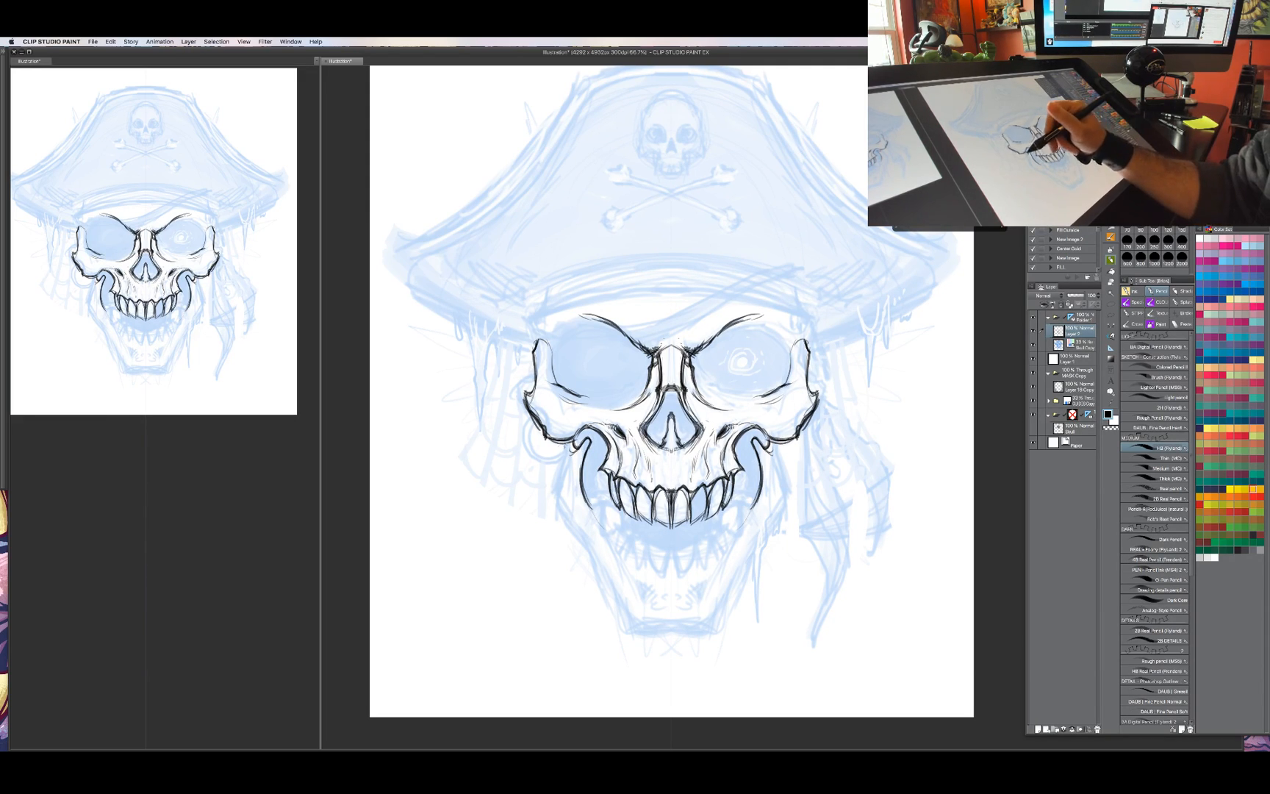
Outline the outer upright parts of the jawbone below the cheekbones, with pointed lower corners and darkened inner edges.
{"action": "left_click_drag", "start_coordinate": [577, 461], "coordinate": [577, 544]}
{"action": "left_click_drag", "start_coordinate": [769, 483], "coordinate": [766, 544]}
{"action": "left_click_drag", "start_coordinate": [580, 525], "coordinate": [588, 564]}
{"action": "mouse_move", "coordinate": [564, 512]}
{"action": "left_mouse_down"}
{"action": "mouse_move", "coordinate": [560, 486]}
{"action": "mouse_move", "coordinate": [564, 517]}
{"action": "left_mouse_up"}
{"action": "left_click_drag", "start_coordinate": [565, 457], "coordinate": [568, 526]}
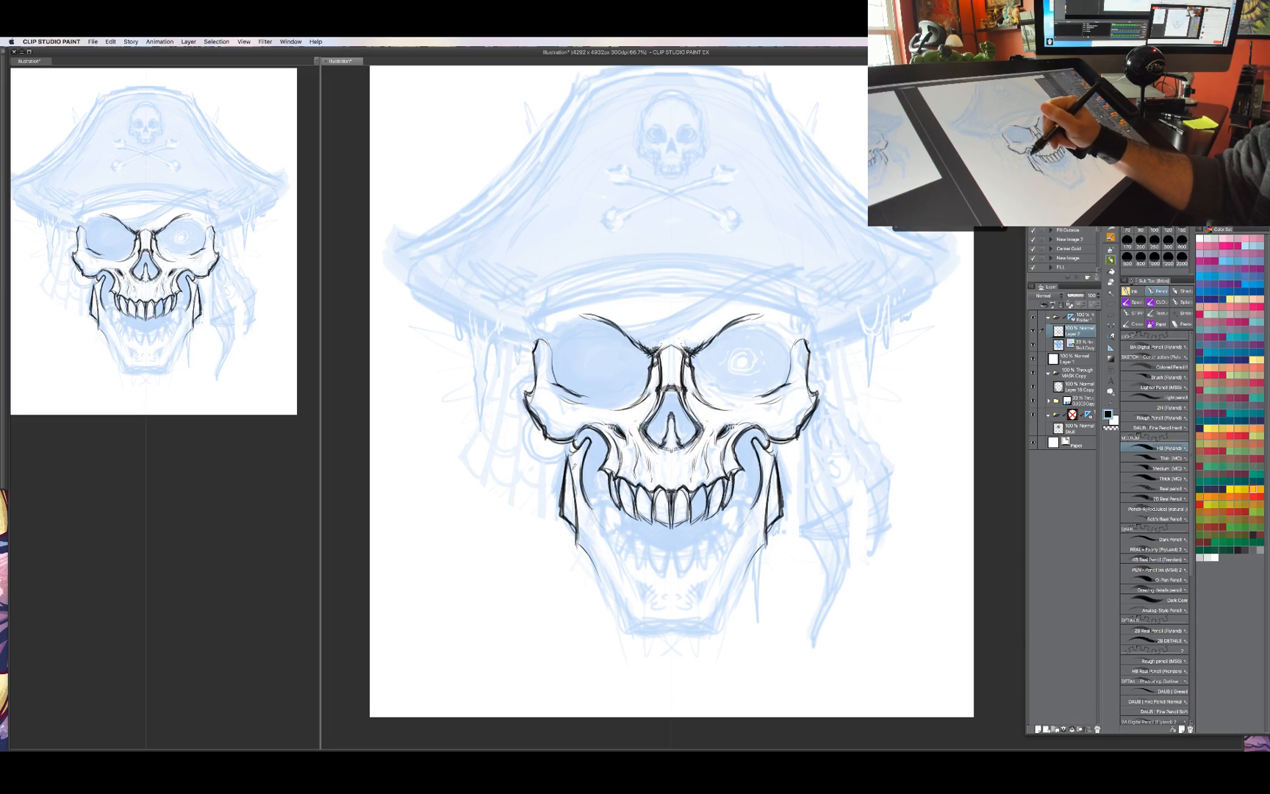
{"action": "left_click_drag", "start_coordinate": [562, 441], "coordinate": [575, 518]}
{"action": "left_click_drag", "start_coordinate": [564, 469], "coordinate": [572, 536]}
{"action": "left_click_drag", "start_coordinate": [566, 465], "coordinate": [577, 527]}
Draw the lower jaw's sides tapering to the chin with a dark oval hole on each side, and thicken the outer contours.
{"action": "left_click_drag", "start_coordinate": [662, 441], "coordinate": [651, 432]}
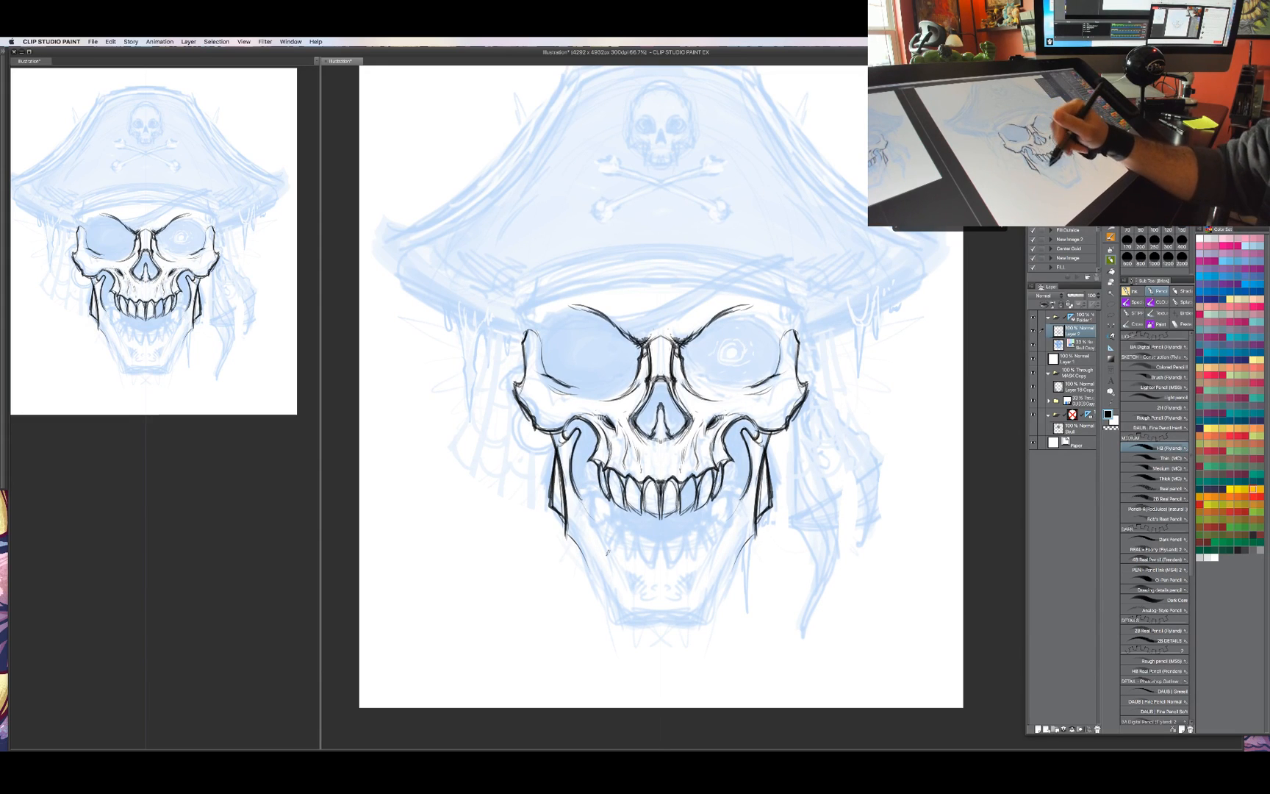
{"action": "mouse_move", "coordinate": [617, 588]}
{"action": "left_mouse_down"}
{"action": "mouse_move", "coordinate": [611, 578]}
{"action": "mouse_move", "coordinate": [620, 588]}
{"action": "left_mouse_up"}
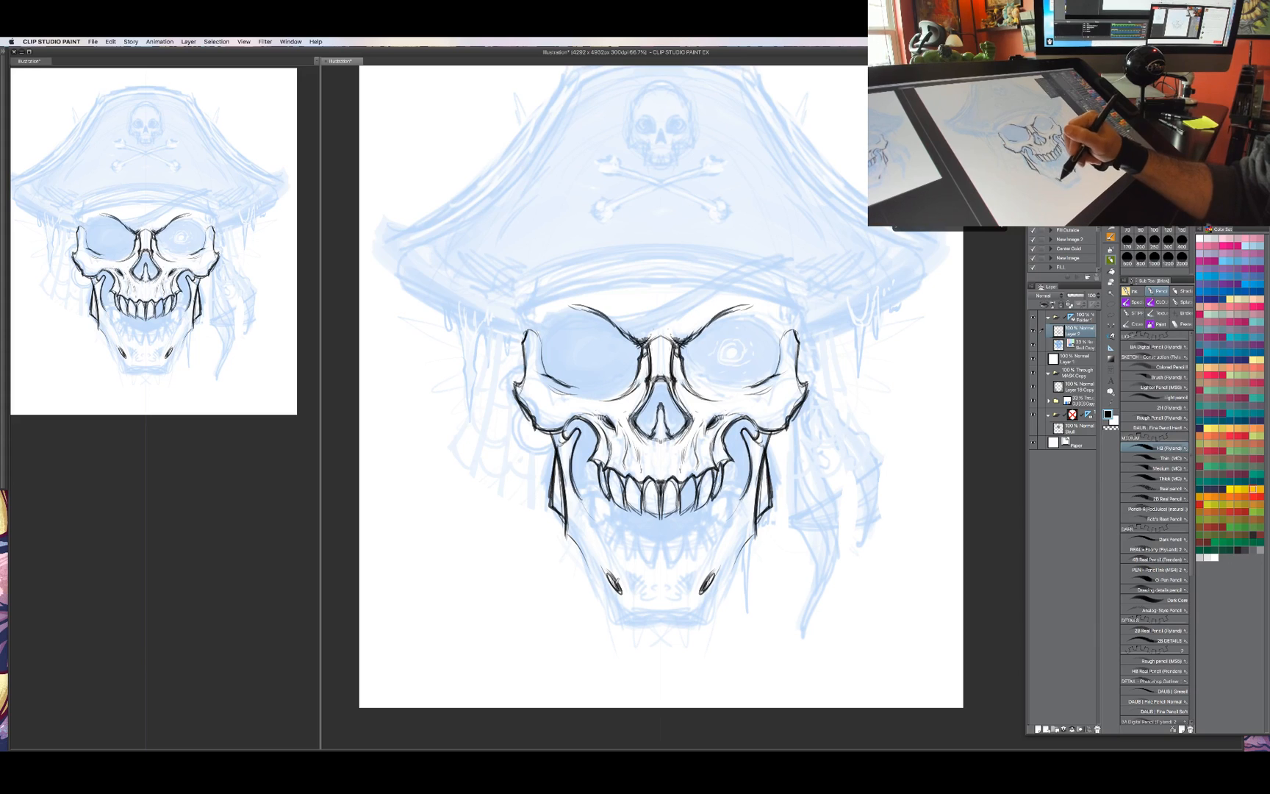
{"action": "left_click_drag", "start_coordinate": [661, 368], "coordinate": [657, 385]}
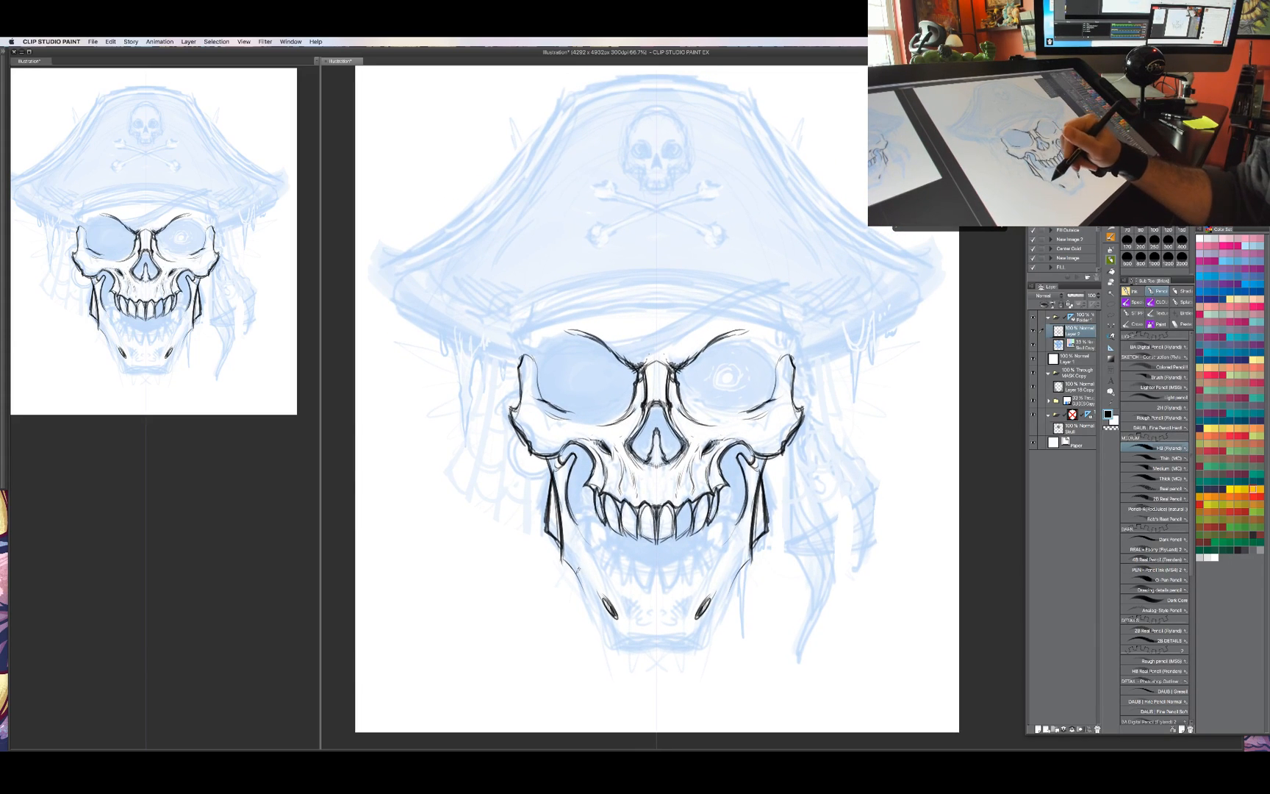
{"action": "mouse_move", "coordinate": [586, 403]}
{"action": "left_mouse_down"}
{"action": "mouse_move", "coordinate": [628, 353]}
{"action": "mouse_move", "coordinate": [571, 418]}
{"action": "mouse_move", "coordinate": [576, 353]}
{"action": "mouse_move", "coordinate": [600, 401]}
{"action": "left_mouse_up"}
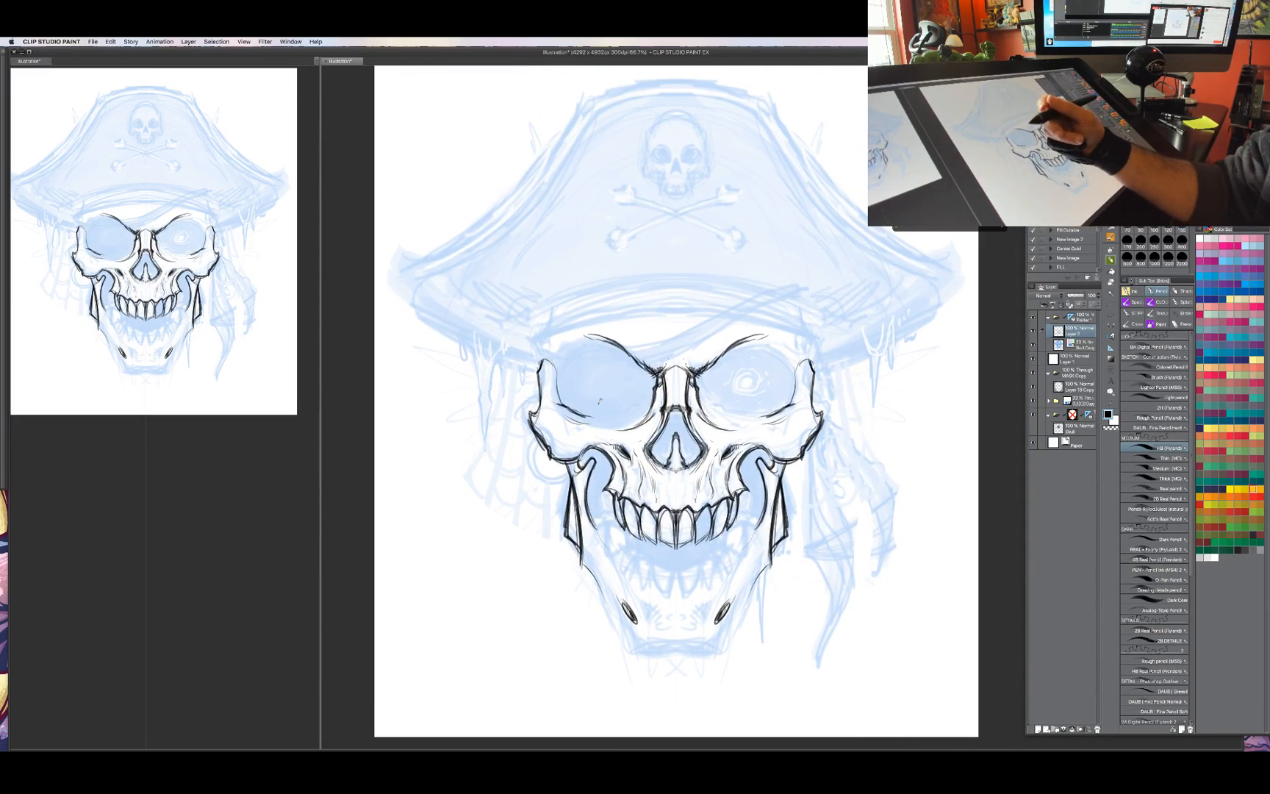
{"action": "left_click_drag", "start_coordinate": [716, 405], "coordinate": [706, 396]}
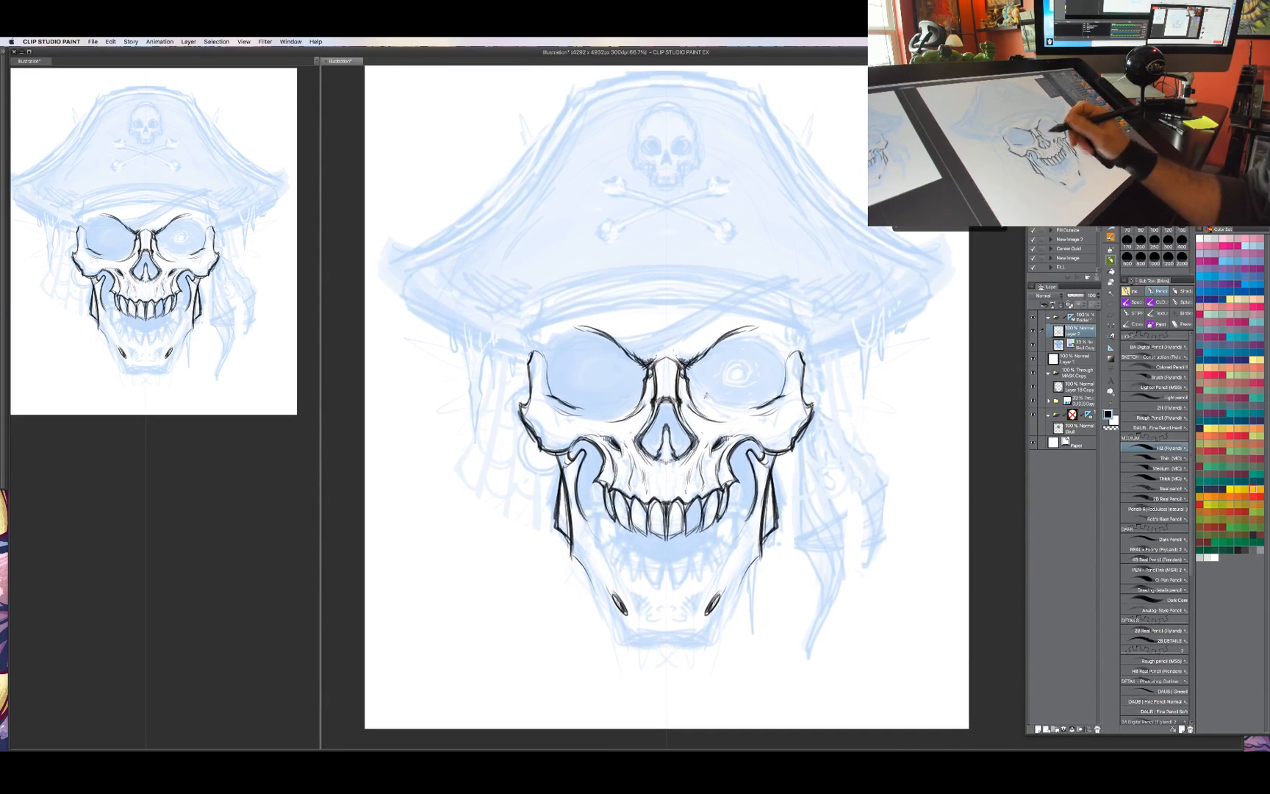
{"action": "mouse_move", "coordinate": [599, 585]}
{"action": "left_mouse_down"}
{"action": "mouse_move", "coordinate": [632, 642]}
{"action": "mouse_move", "coordinate": [616, 629]}
{"action": "left_mouse_up"}
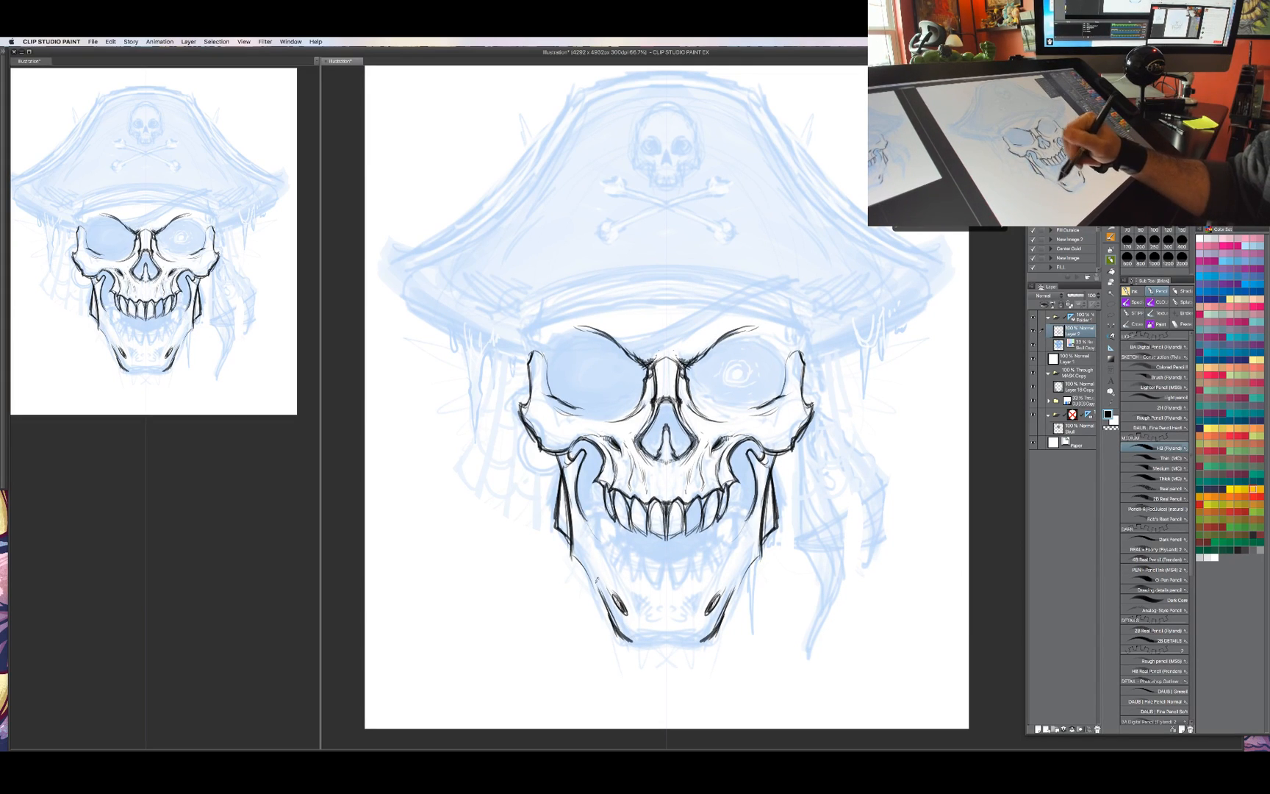
{"action": "left_click_drag", "start_coordinate": [588, 560], "coordinate": [607, 609]}
{"action": "left_click_drag", "start_coordinate": [576, 556], "coordinate": [598, 597]}
{"action": "left_click_drag", "start_coordinate": [584, 567], "coordinate": [613, 618]}
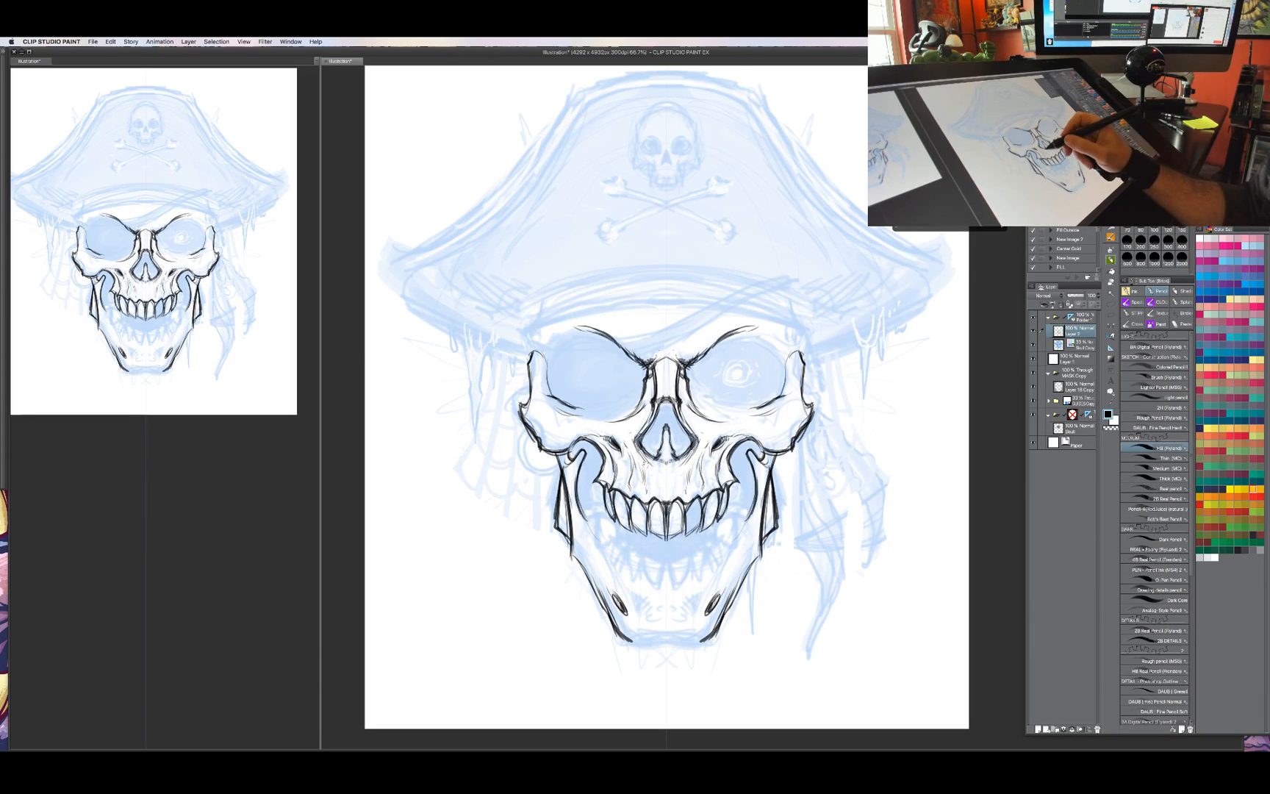
Draw the mirrored central pair of pointed lower teeth beneath the open mouth gap.
{"action": "left_click_drag", "start_coordinate": [646, 464], "coordinate": [645, 459]}
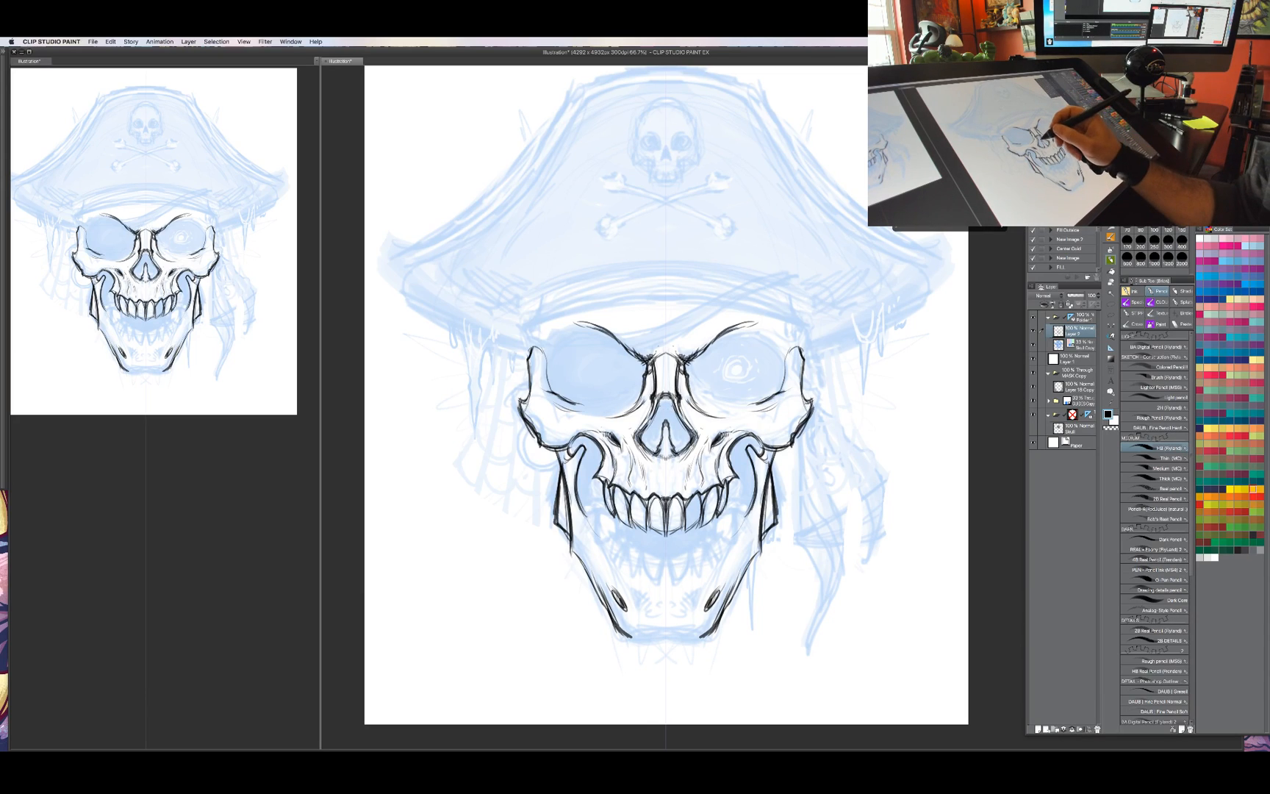
{"action": "left_click_drag", "start_coordinate": [647, 553], "coordinate": [658, 586]}
{"action": "mouse_move", "coordinate": [646, 552]}
{"action": "left_mouse_down"}
{"action": "mouse_move", "coordinate": [684, 554]}
{"action": "mouse_move", "coordinate": [657, 587]}
{"action": "left_mouse_up"}
{"action": "mouse_move", "coordinate": [666, 567]}
{"action": "left_mouse_down"}
{"action": "mouse_move", "coordinate": [662, 593]}
{"action": "mouse_move", "coordinate": [654, 581]}
{"action": "left_mouse_up"}
{"action": "mouse_move", "coordinate": [653, 580]}
{"action": "left_mouse_down"}
{"action": "mouse_move", "coordinate": [668, 551]}
{"action": "mouse_move", "coordinate": [663, 593]}
{"action": "left_mouse_up"}
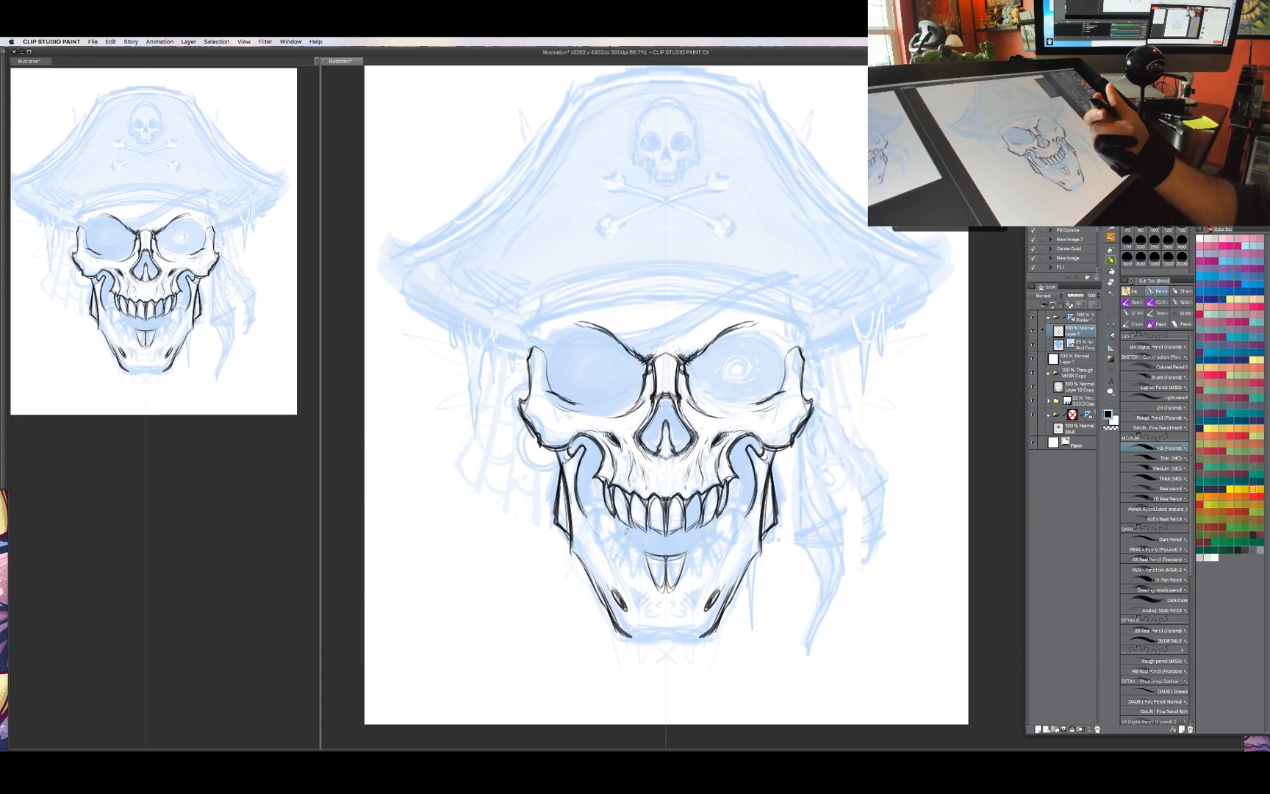
Add mirrored pointed teeth on both sides of the central lower pair, following the faded sketch.
{"action": "mouse_move", "coordinate": [629, 543]}
{"action": "left_mouse_down"}
{"action": "mouse_move", "coordinate": [651, 555]}
{"action": "mouse_move", "coordinate": [646, 586]}
{"action": "left_mouse_up"}
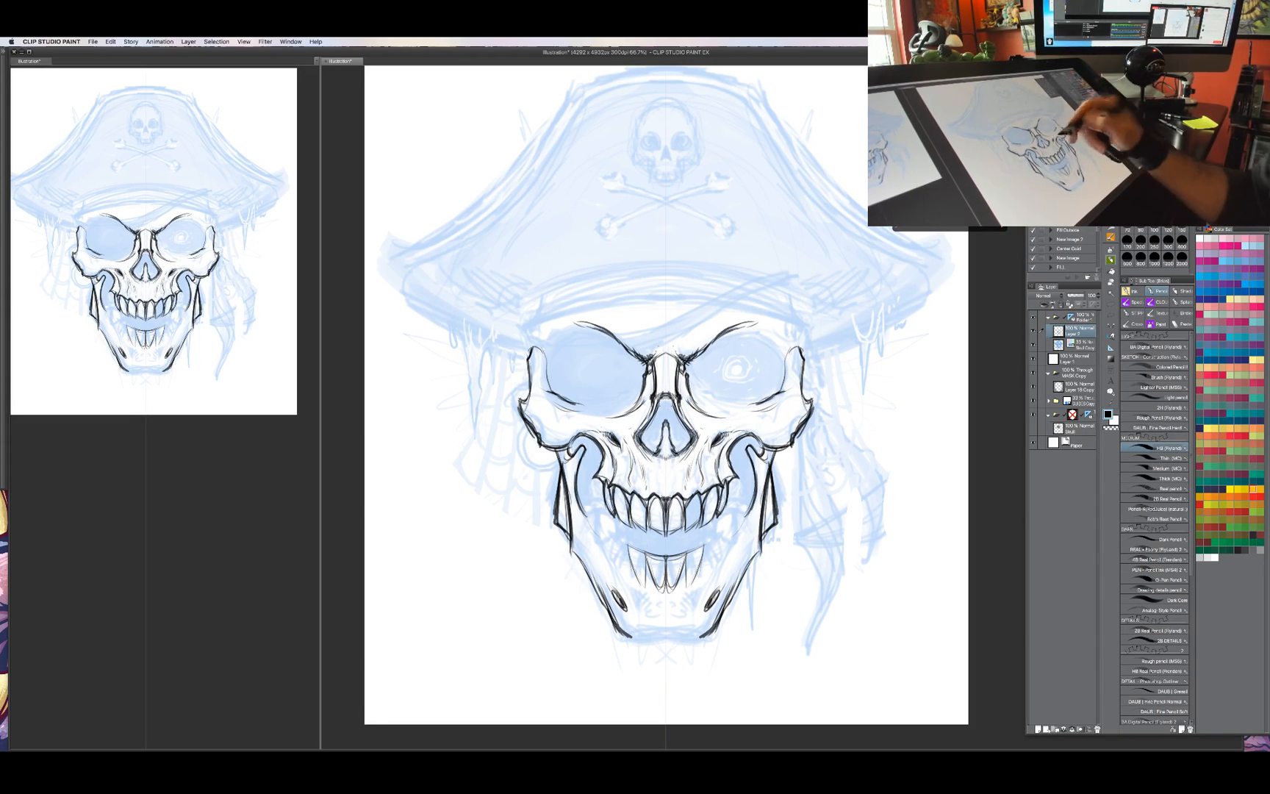
{"action": "left_click_drag", "start_coordinate": [630, 548], "coordinate": [648, 587]}
{"action": "mouse_move", "coordinate": [627, 554]}
{"action": "left_mouse_down"}
{"action": "mouse_move", "coordinate": [644, 600]}
{"action": "mouse_move", "coordinate": [650, 583]}
{"action": "left_mouse_up"}
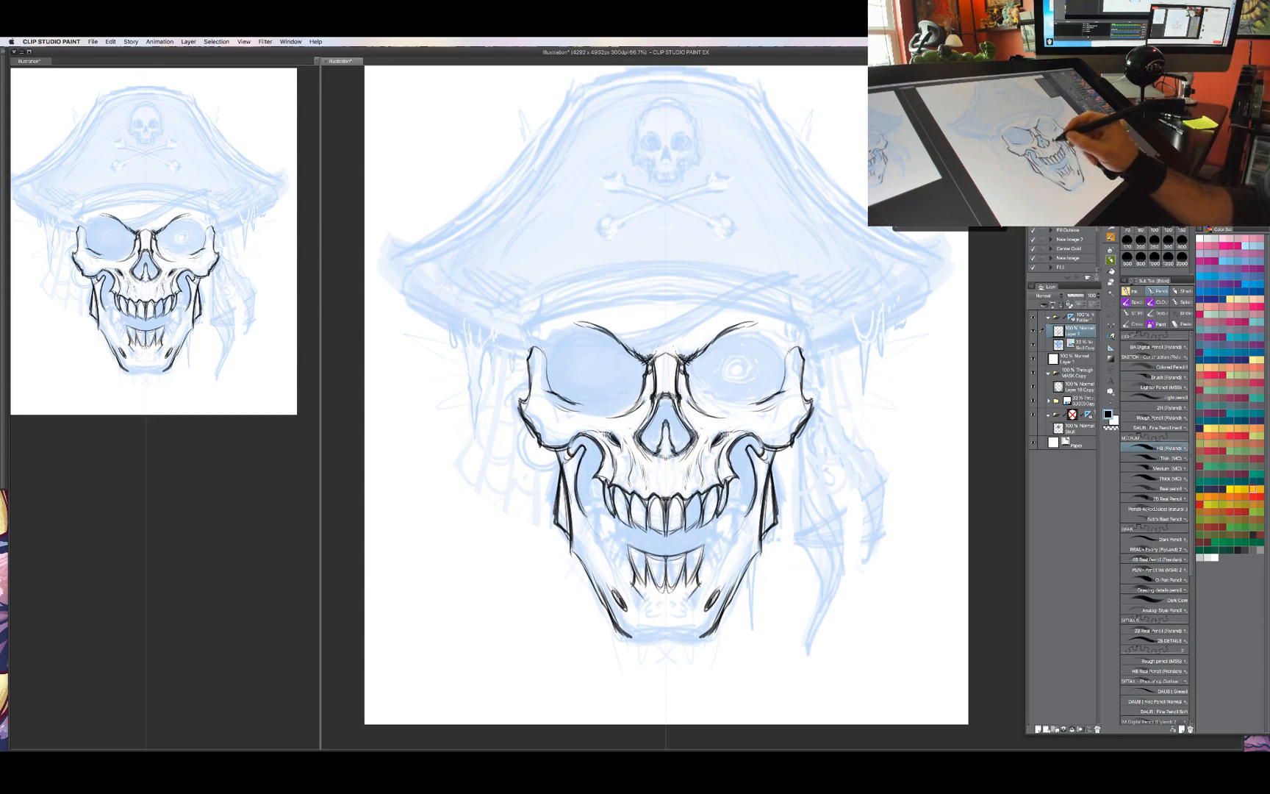
{"action": "mouse_move", "coordinate": [629, 545]}
{"action": "left_mouse_down"}
{"action": "mouse_move", "coordinate": [637, 579]}
{"action": "mouse_move", "coordinate": [634, 563]}
{"action": "left_mouse_up"}
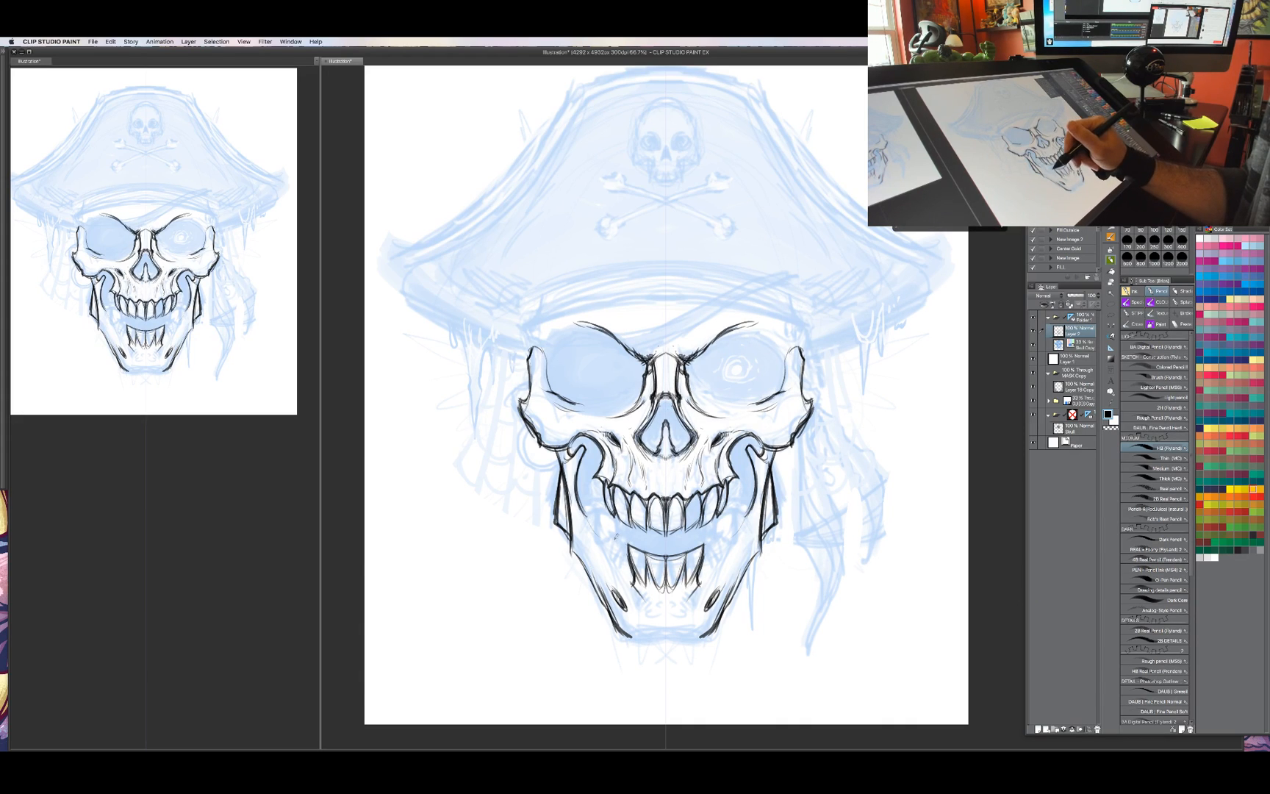
{"action": "left_click_drag", "start_coordinate": [621, 545], "coordinate": [630, 571]}
{"action": "left_click_drag", "start_coordinate": [619, 541], "coordinate": [619, 560]}
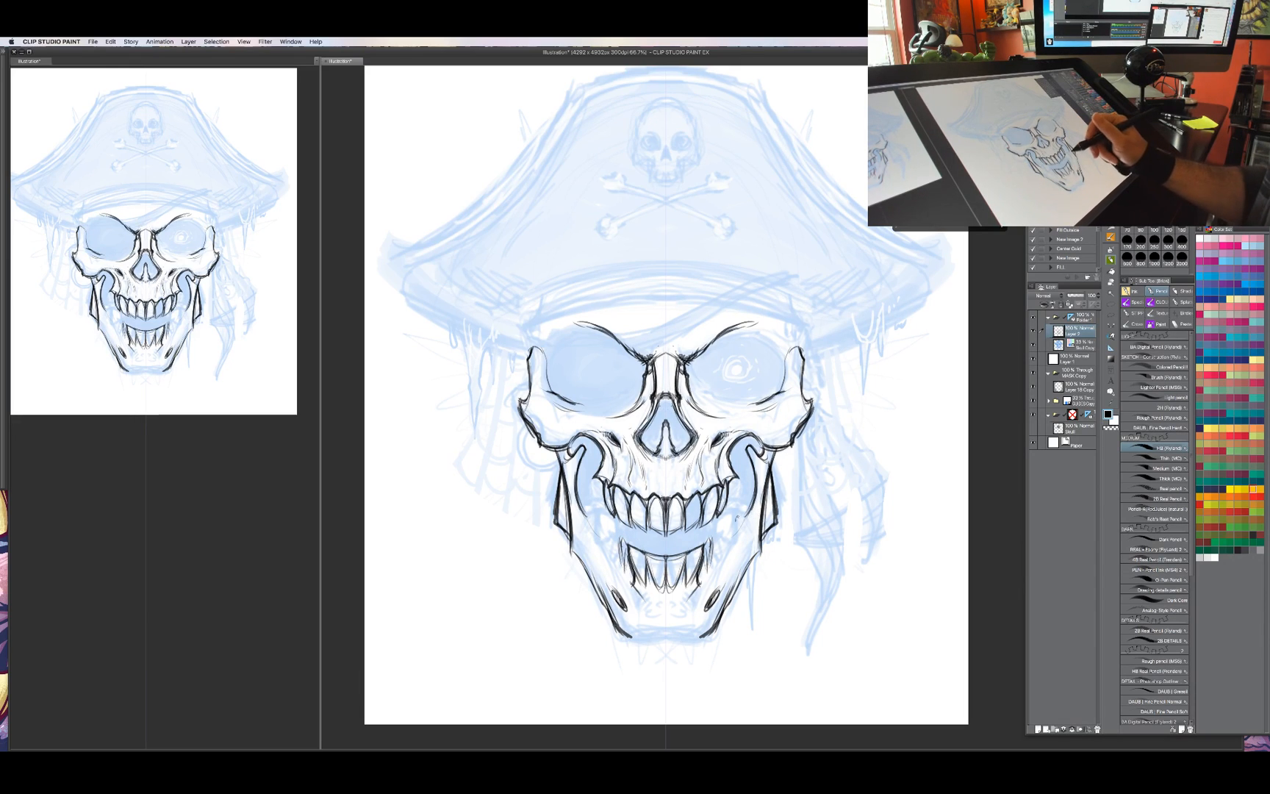
Draw the tall curved outer lower teeth and the inner jaw edges rising on both sides of the mouth.
{"action": "left_click_drag", "start_coordinate": [735, 522], "coordinate": [725, 509]}
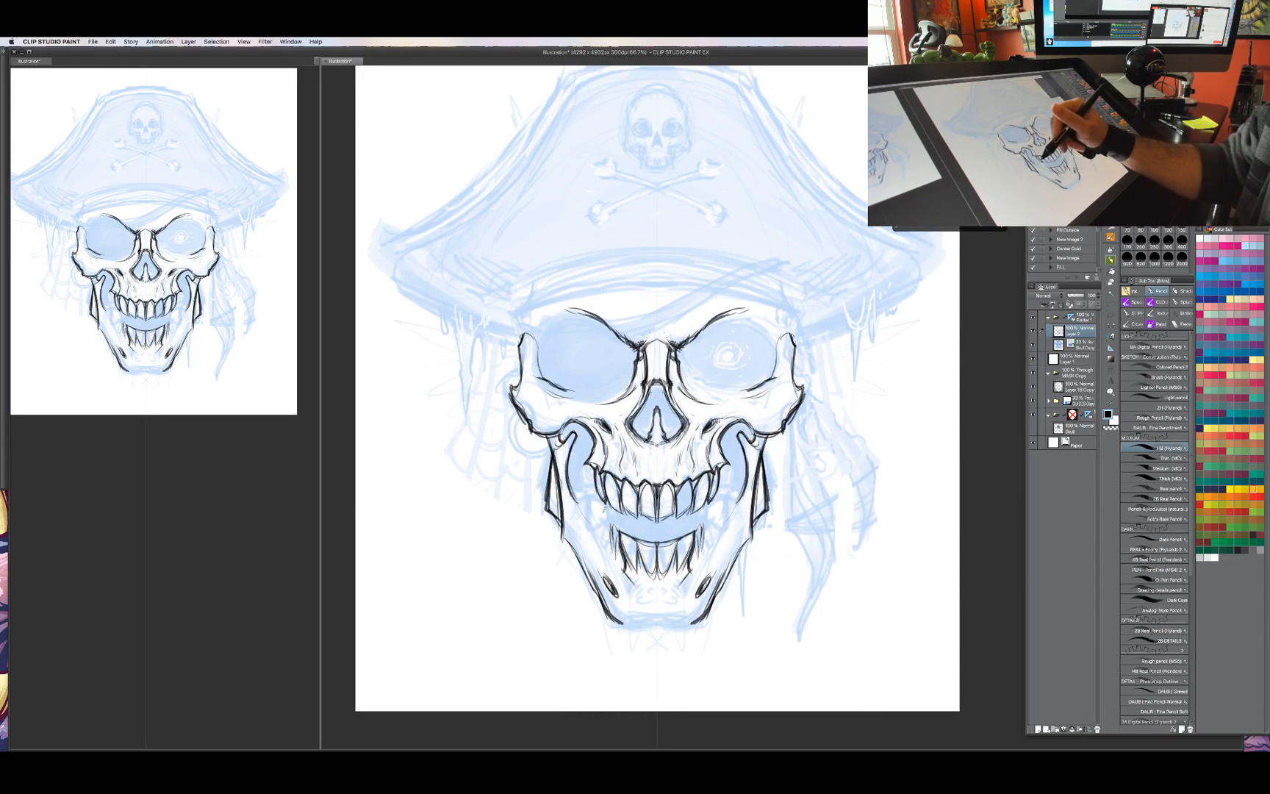
{"action": "mouse_move", "coordinate": [597, 505]}
{"action": "left_mouse_down"}
{"action": "mouse_move", "coordinate": [591, 543]}
{"action": "mouse_move", "coordinate": [625, 569]}
{"action": "left_mouse_up"}
{"action": "left_click_drag", "start_coordinate": [583, 501], "coordinate": [591, 537]}
{"action": "left_click_drag", "start_coordinate": [591, 478], "coordinate": [583, 518]}
{"action": "left_click_drag", "start_coordinate": [589, 488], "coordinate": [611, 525]}
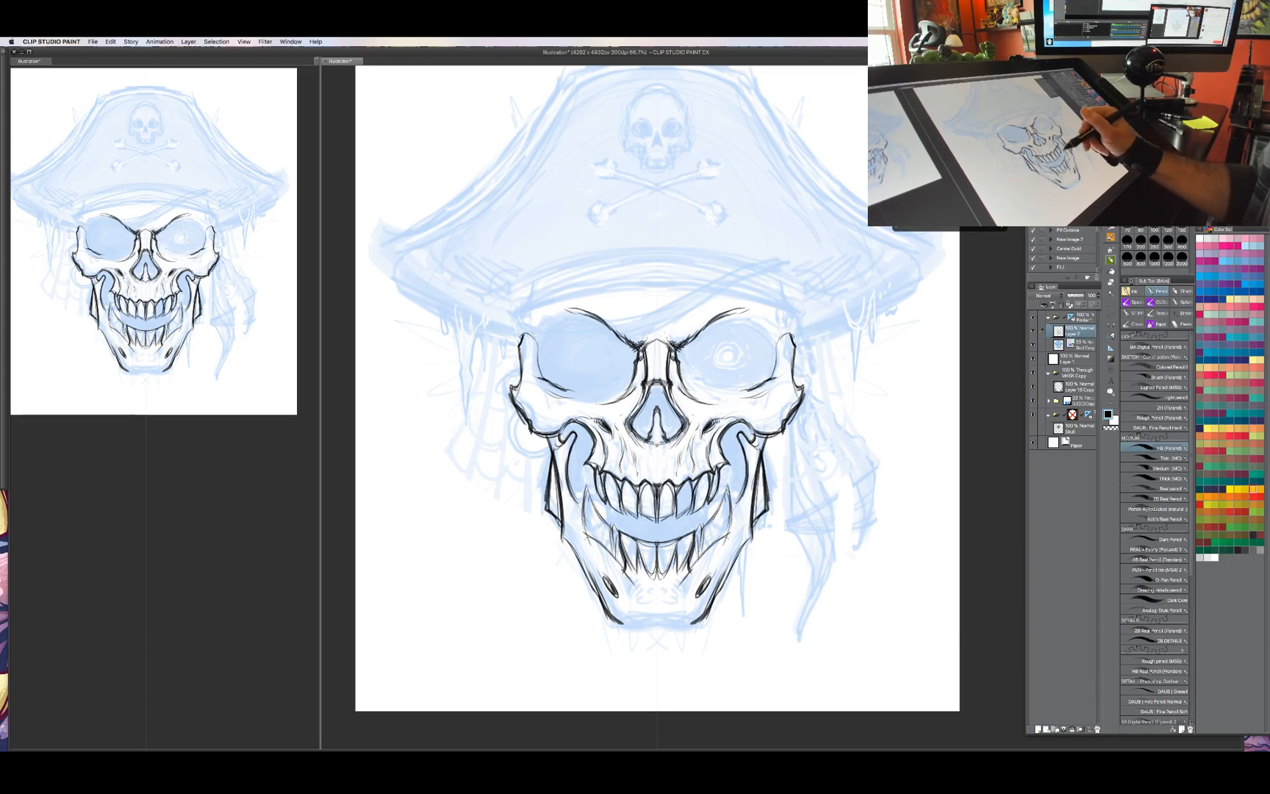
Draw the mirrored brow ridges over the eye sockets, ending in rounded bony knobs at the outer corners.
{"action": "left_click_drag", "start_coordinate": [630, 273], "coordinate": [624, 299]}
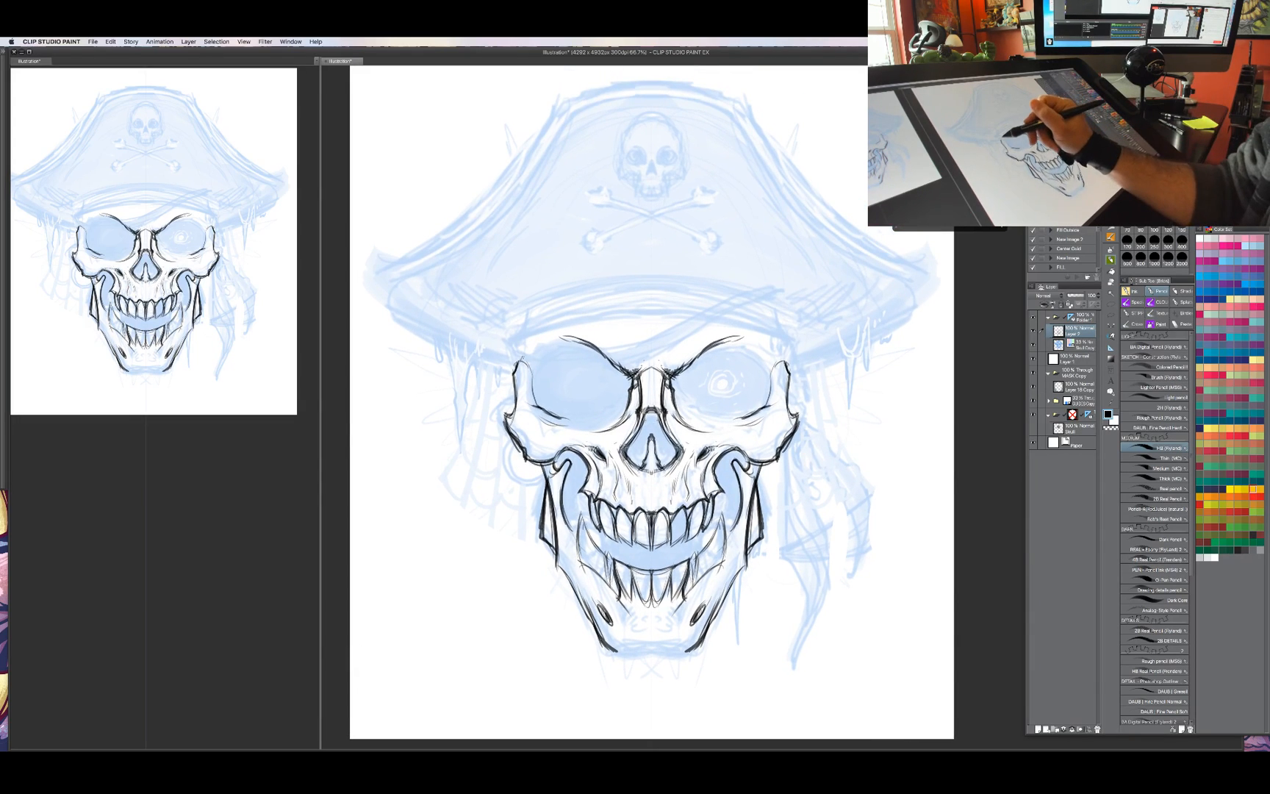
{"action": "mouse_move", "coordinate": [516, 361]}
{"action": "left_mouse_down"}
{"action": "mouse_move", "coordinate": [530, 369]}
{"action": "mouse_move", "coordinate": [577, 331]}
{"action": "mouse_move", "coordinate": [532, 356]}
{"action": "mouse_move", "coordinate": [551, 339]}
{"action": "left_mouse_up"}
{"action": "left_click_drag", "start_coordinate": [518, 359], "coordinate": [543, 329]}
{"action": "left_click_drag", "start_coordinate": [535, 335], "coordinate": [569, 330]}
{"action": "mouse_move", "coordinate": [558, 336]}
{"action": "left_mouse_down"}
{"action": "mouse_move", "coordinate": [587, 330]}
{"action": "mouse_move", "coordinate": [517, 359]}
{"action": "left_mouse_up"}
{"action": "left_click_drag", "start_coordinate": [521, 341], "coordinate": [516, 360]}
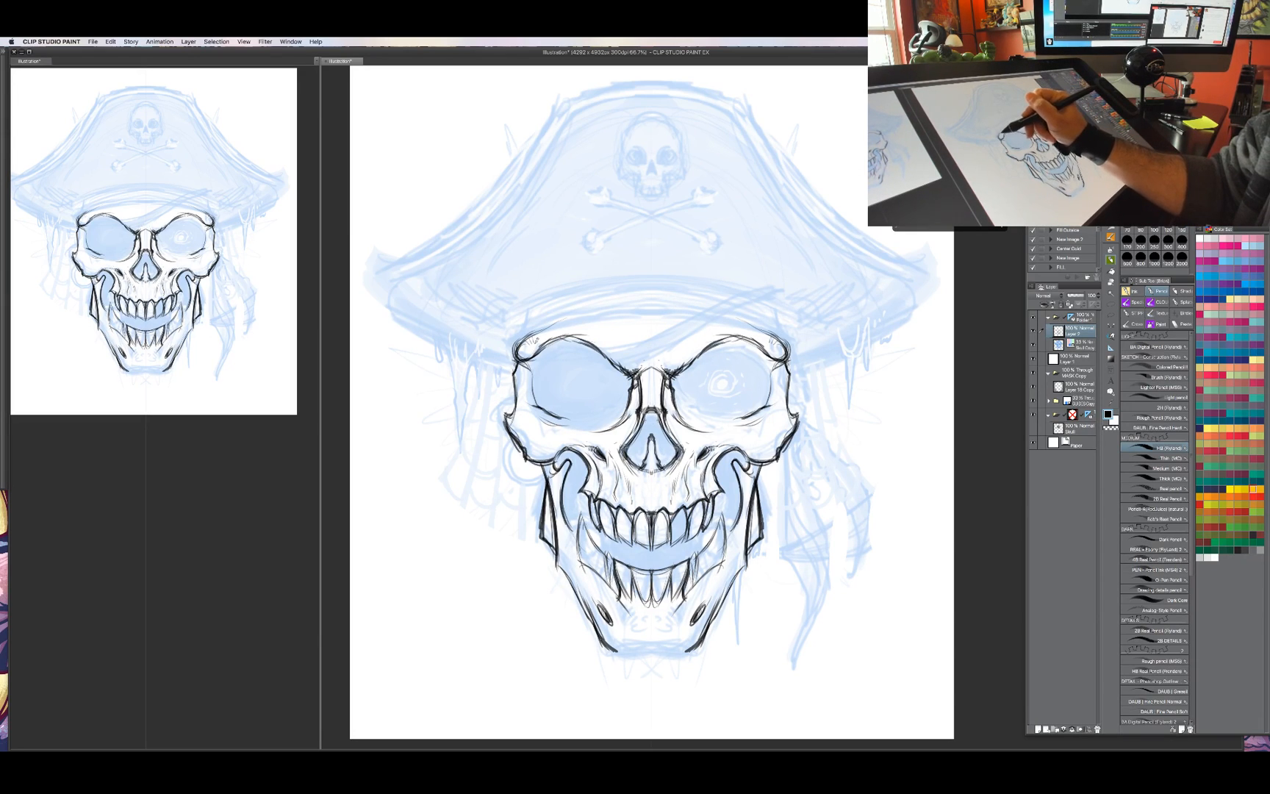
Outline the headband across the forehead with a curved upper edge and mirrored sides running down to the brow.
{"action": "mouse_move", "coordinate": [548, 335]}
{"action": "left_mouse_down"}
{"action": "mouse_move", "coordinate": [536, 355]}
{"action": "mouse_move", "coordinate": [528, 319]}
{"action": "mouse_move", "coordinate": [551, 283]}
{"action": "left_mouse_up"}
{"action": "mouse_move", "coordinate": [531, 337]}
{"action": "left_mouse_down"}
{"action": "mouse_move", "coordinate": [526, 306]}
{"action": "mouse_move", "coordinate": [573, 282]}
{"action": "mouse_move", "coordinate": [760, 294]}
{"action": "left_mouse_up"}
{"action": "left_click_drag", "start_coordinate": [613, 273], "coordinate": [705, 270]}
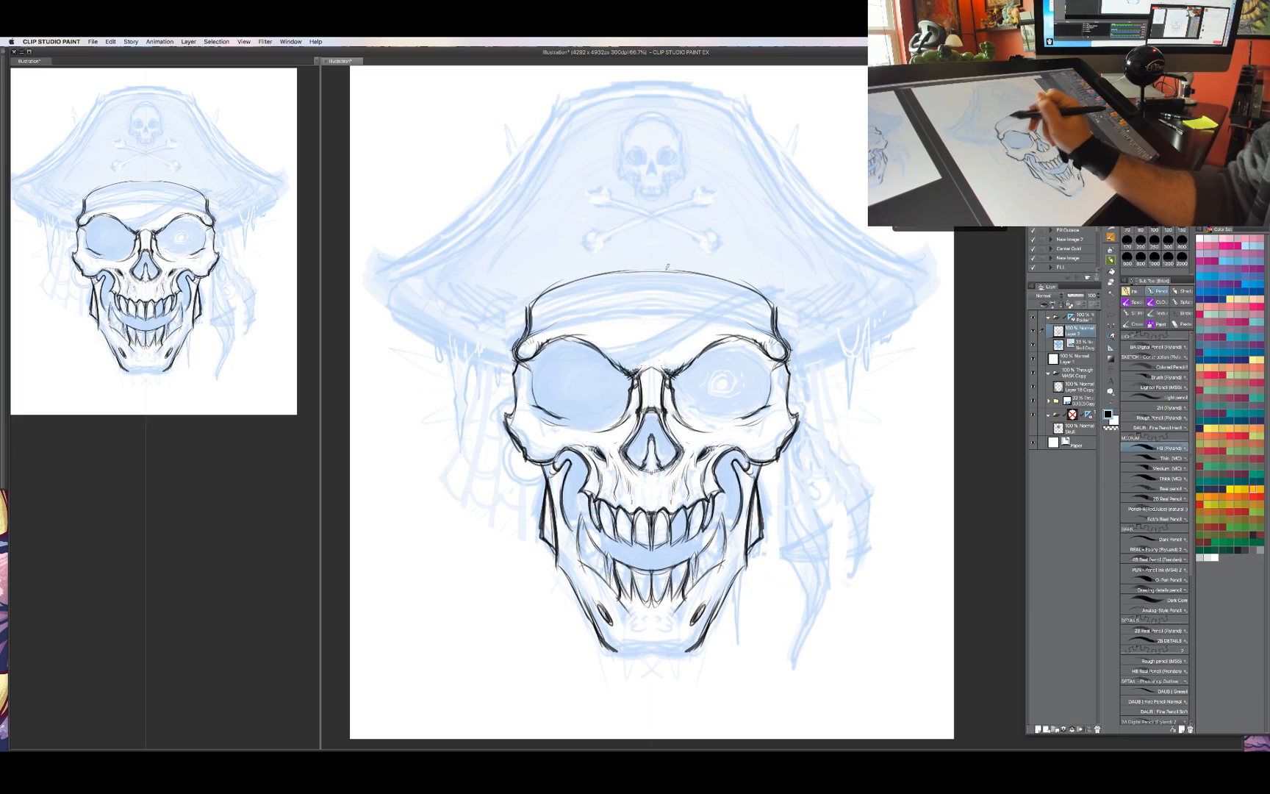
{"action": "mouse_move", "coordinate": [527, 341]}
{"action": "left_mouse_down"}
{"action": "mouse_move", "coordinate": [534, 302]}
{"action": "mouse_move", "coordinate": [649, 268]}
{"action": "left_mouse_up"}
{"action": "mouse_move", "coordinate": [531, 328]}
{"action": "left_mouse_down"}
{"action": "mouse_move", "coordinate": [533, 298]}
{"action": "mouse_move", "coordinate": [576, 313]}
{"action": "left_mouse_up"}
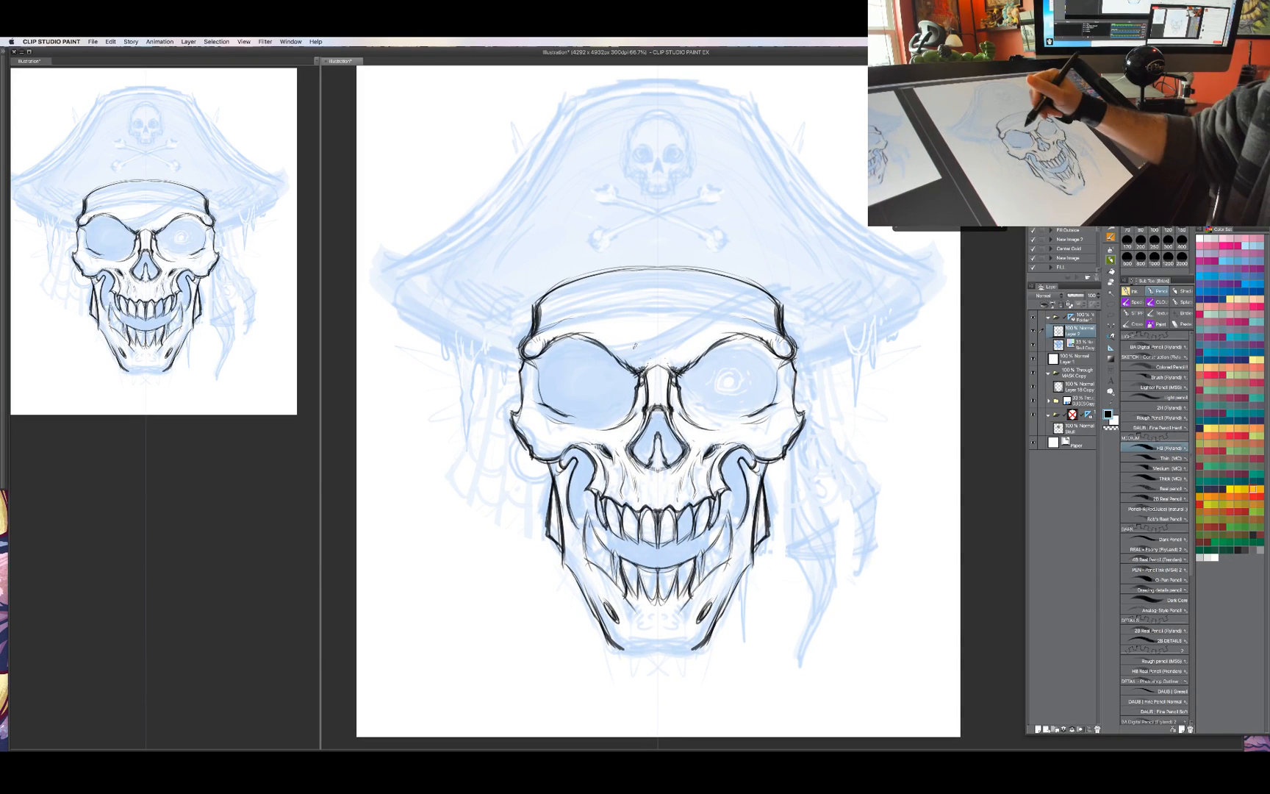
{"action": "left_click_drag", "start_coordinate": [637, 350], "coordinate": [624, 375]}
{"action": "left_click_drag", "start_coordinate": [680, 362], "coordinate": [693, 375]}
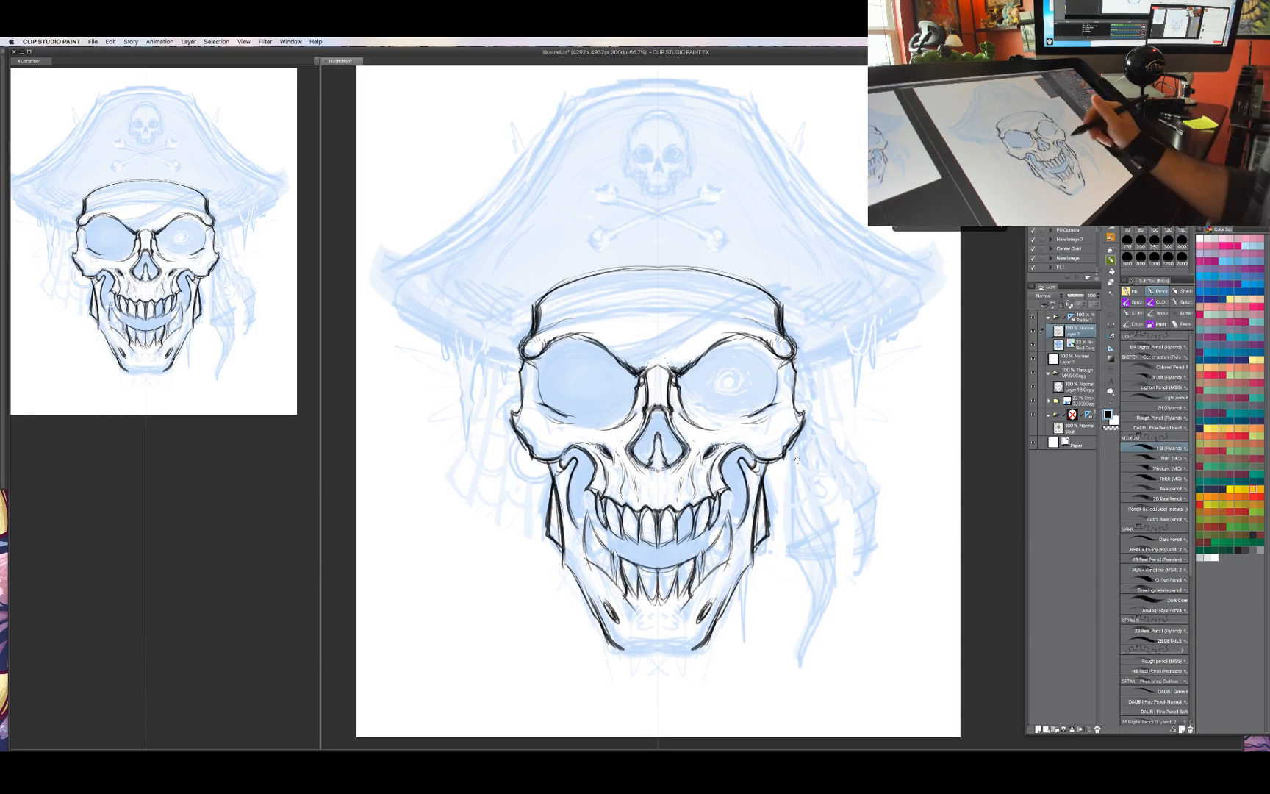
Close the chin with a dark curved bottom edge and thicken the outer contours of the lower jaw.
{"action": "left_click_drag", "start_coordinate": [640, 641], "coordinate": [639, 608]}
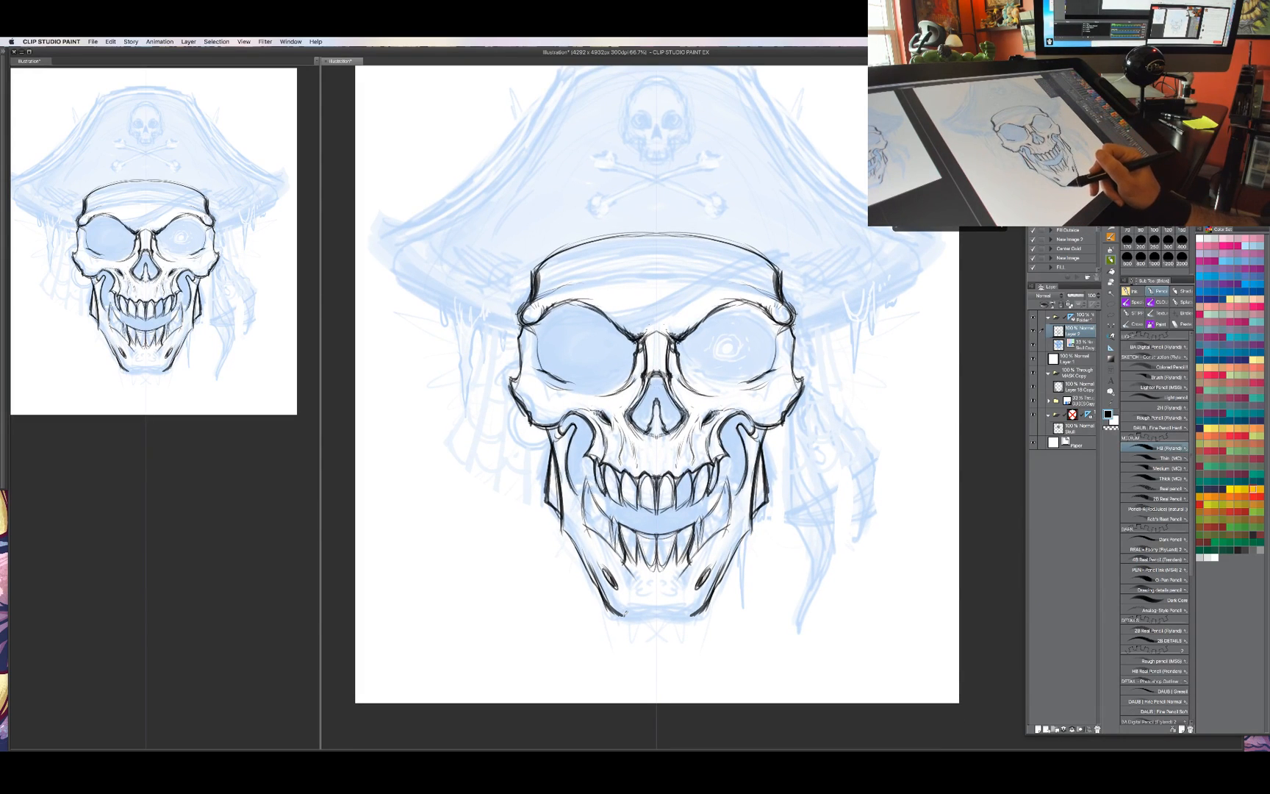
{"action": "left_click_drag", "start_coordinate": [617, 616], "coordinate": [653, 614]}
{"action": "mouse_move", "coordinate": [661, 615]}
{"action": "left_mouse_down"}
{"action": "mouse_move", "coordinate": [696, 616]}
{"action": "mouse_move", "coordinate": [633, 619]}
{"action": "mouse_move", "coordinate": [684, 621]}
{"action": "mouse_move", "coordinate": [668, 622]}
{"action": "left_mouse_up"}
{"action": "left_click_drag", "start_coordinate": [638, 617], "coordinate": [676, 622]}
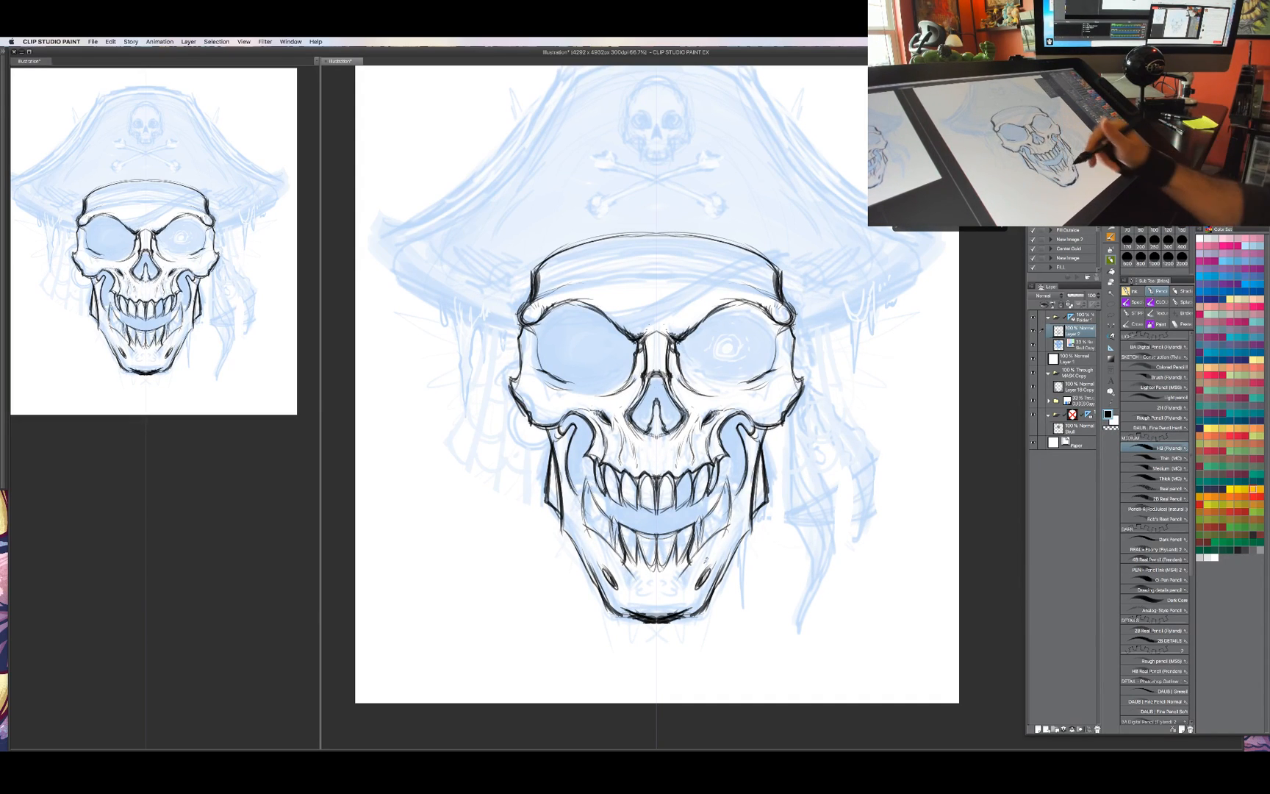
{"action": "scroll", "coordinate": [657, 382], "scroll_direction": "up", "scroll_amount": 3}
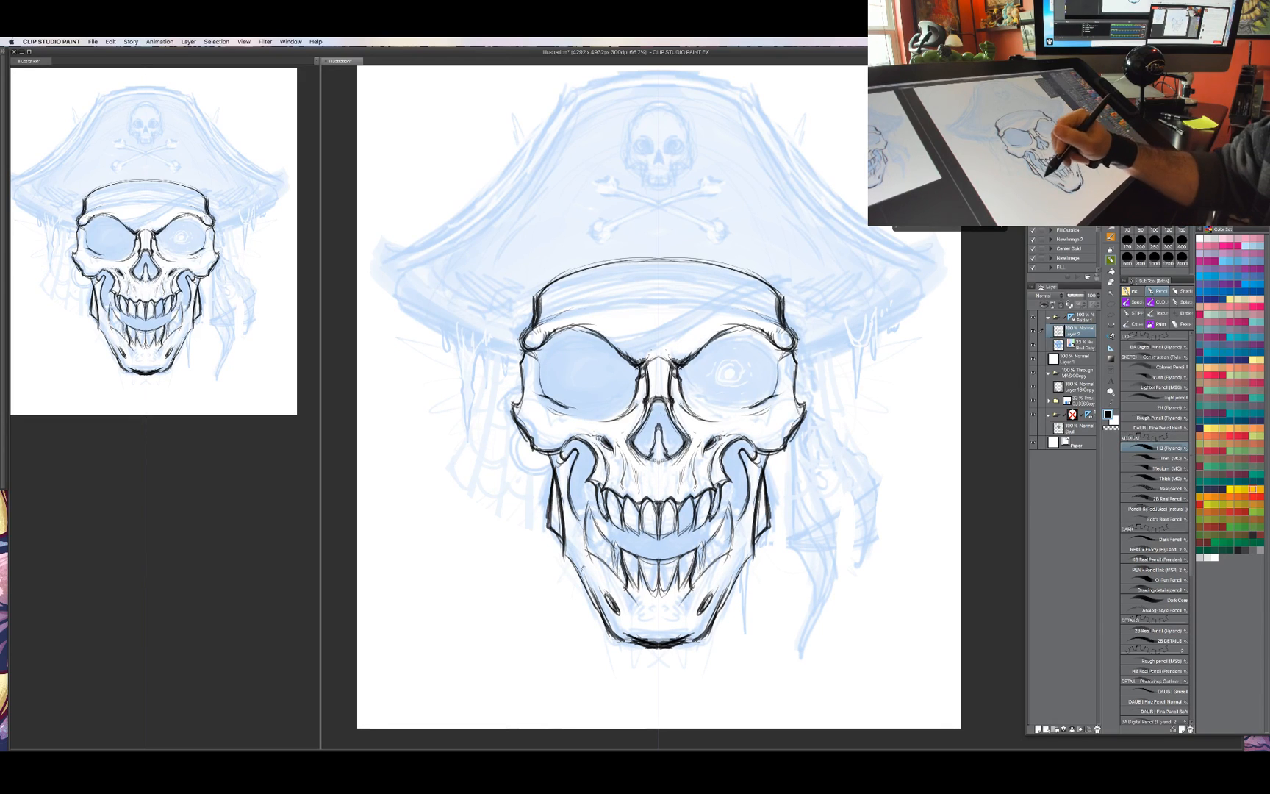
{"action": "mouse_move", "coordinate": [574, 562]}
{"action": "left_mouse_down"}
{"action": "mouse_move", "coordinate": [605, 614]}
{"action": "mouse_move", "coordinate": [594, 586]}
{"action": "left_mouse_up"}
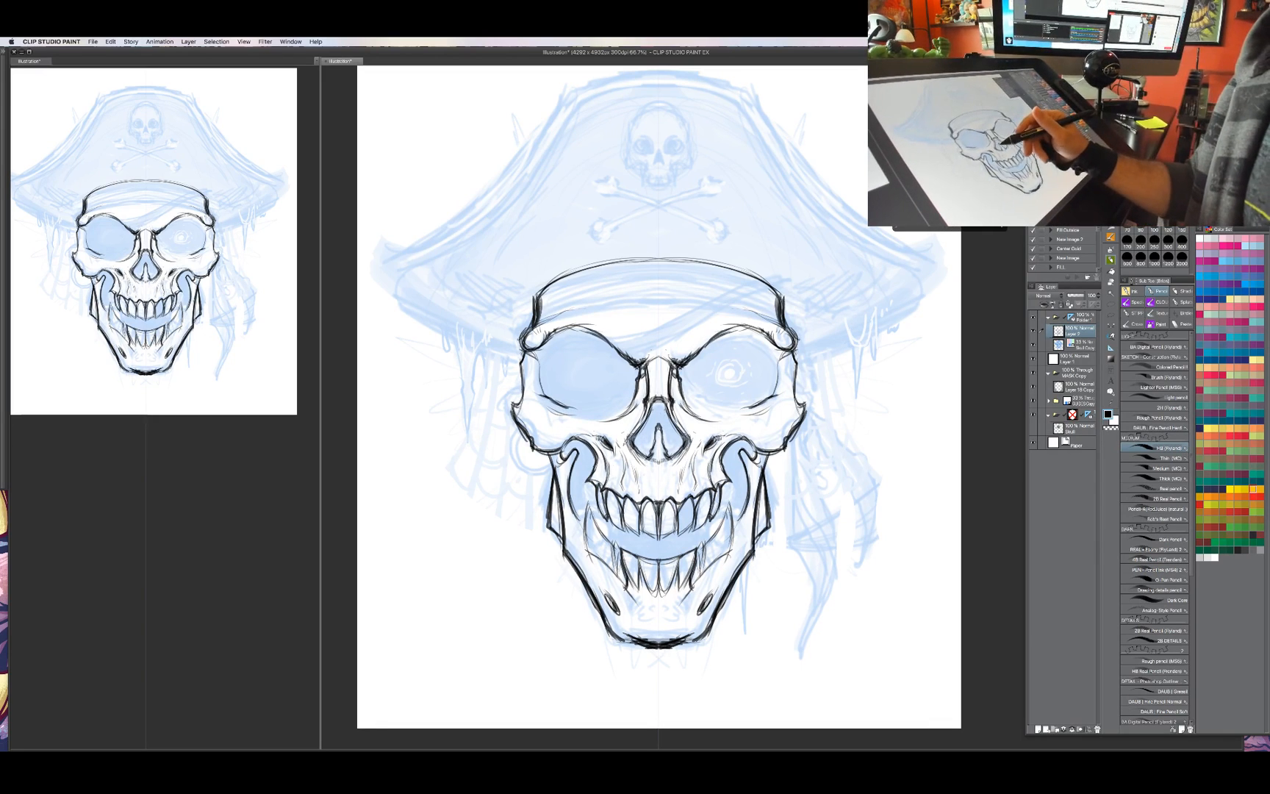
{"action": "left_click_drag", "start_coordinate": [586, 529], "coordinate": [570, 482]}
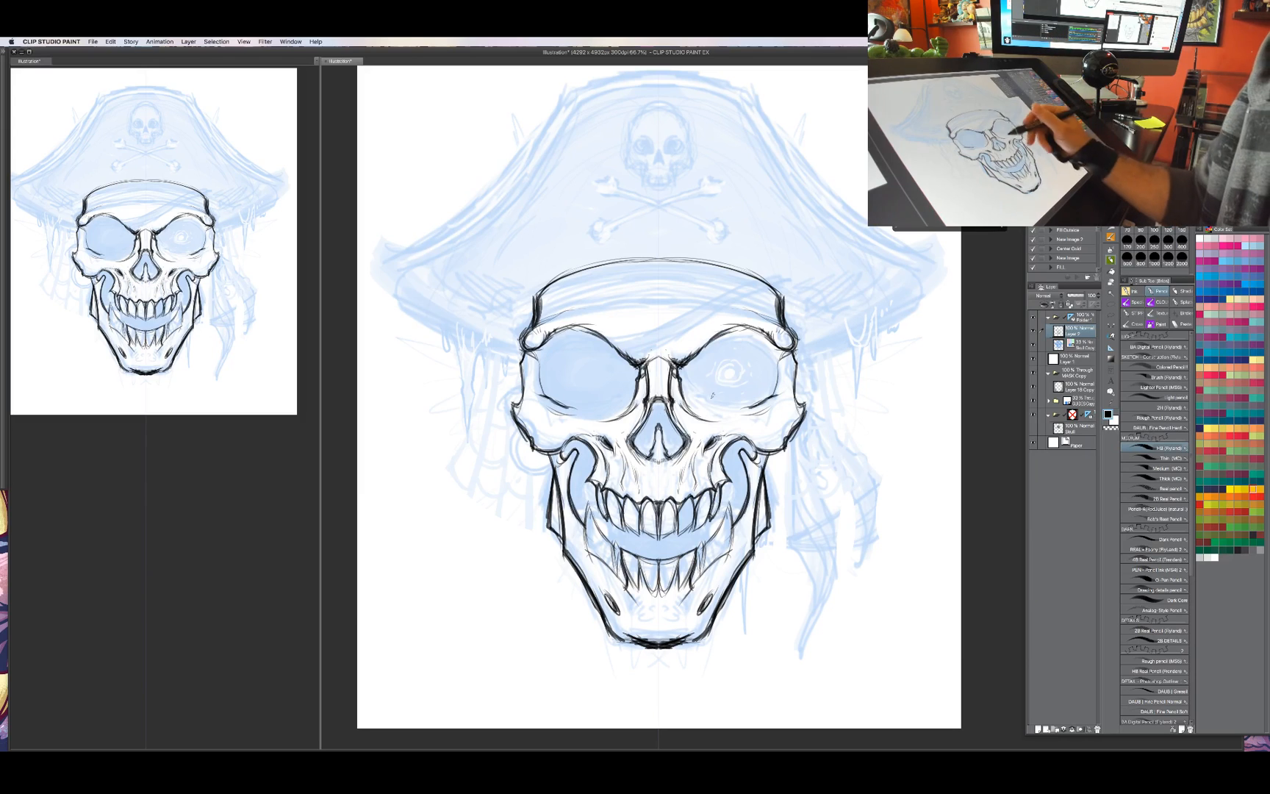
Complete the outer and lower rims of both eye sockets and darken their contours.
{"action": "mouse_move", "coordinate": [687, 376]}
{"action": "left_mouse_down"}
{"action": "mouse_move", "coordinate": [644, 389]}
{"action": "mouse_move", "coordinate": [639, 408]}
{"action": "left_mouse_up"}
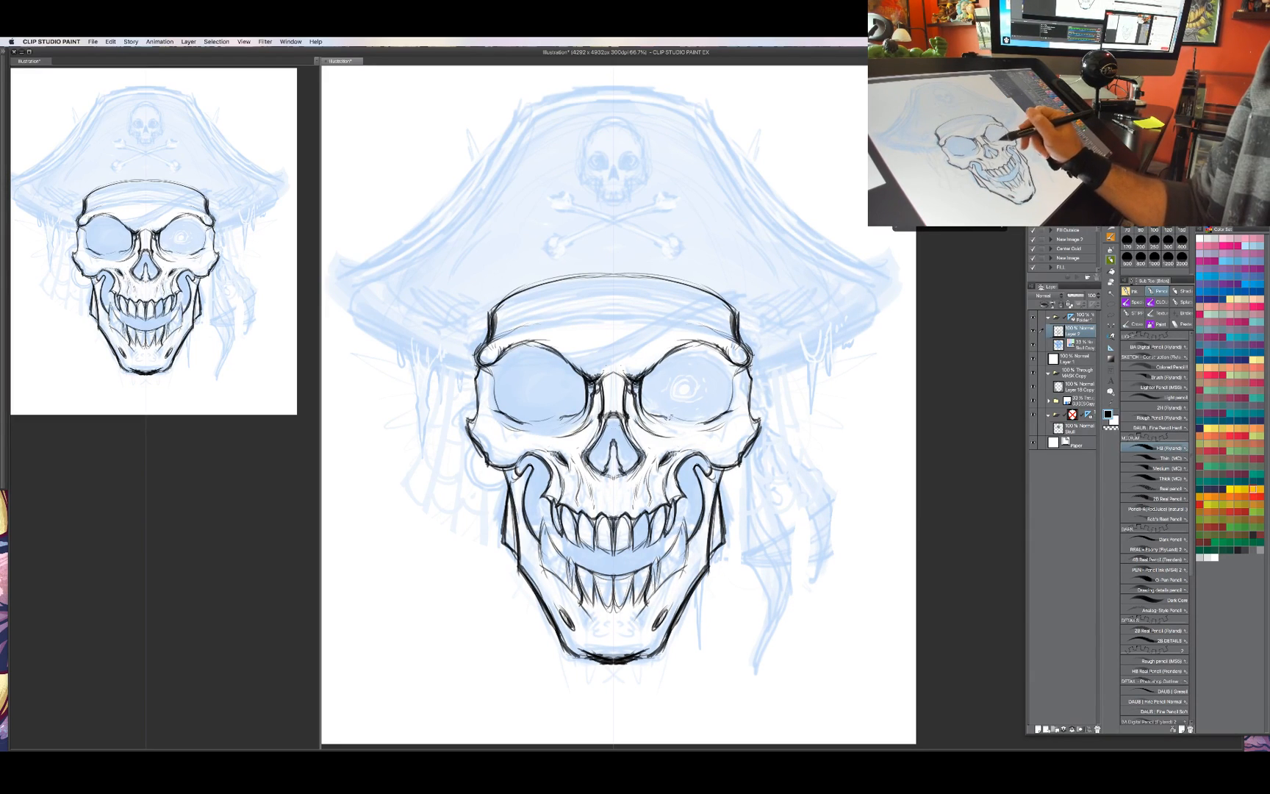
{"action": "mouse_move", "coordinate": [704, 414]}
{"action": "left_mouse_down"}
{"action": "mouse_move", "coordinate": [665, 422]}
{"action": "mouse_move", "coordinate": [719, 413]}
{"action": "mouse_move", "coordinate": [741, 363]}
{"action": "mouse_move", "coordinate": [709, 346]}
{"action": "mouse_move", "coordinate": [734, 372]}
{"action": "mouse_move", "coordinate": [686, 339]}
{"action": "mouse_move", "coordinate": [661, 343]}
{"action": "mouse_move", "coordinate": [732, 368]}
{"action": "left_mouse_up"}
{"action": "mouse_move", "coordinate": [729, 366]}
{"action": "left_mouse_down"}
{"action": "mouse_move", "coordinate": [744, 373]}
{"action": "mouse_move", "coordinate": [732, 408]}
{"action": "left_mouse_up"}
{"action": "left_click_drag", "start_coordinate": [735, 398], "coordinate": [713, 424]}
{"action": "left_click_drag", "start_coordinate": [741, 386], "coordinate": [728, 410]}
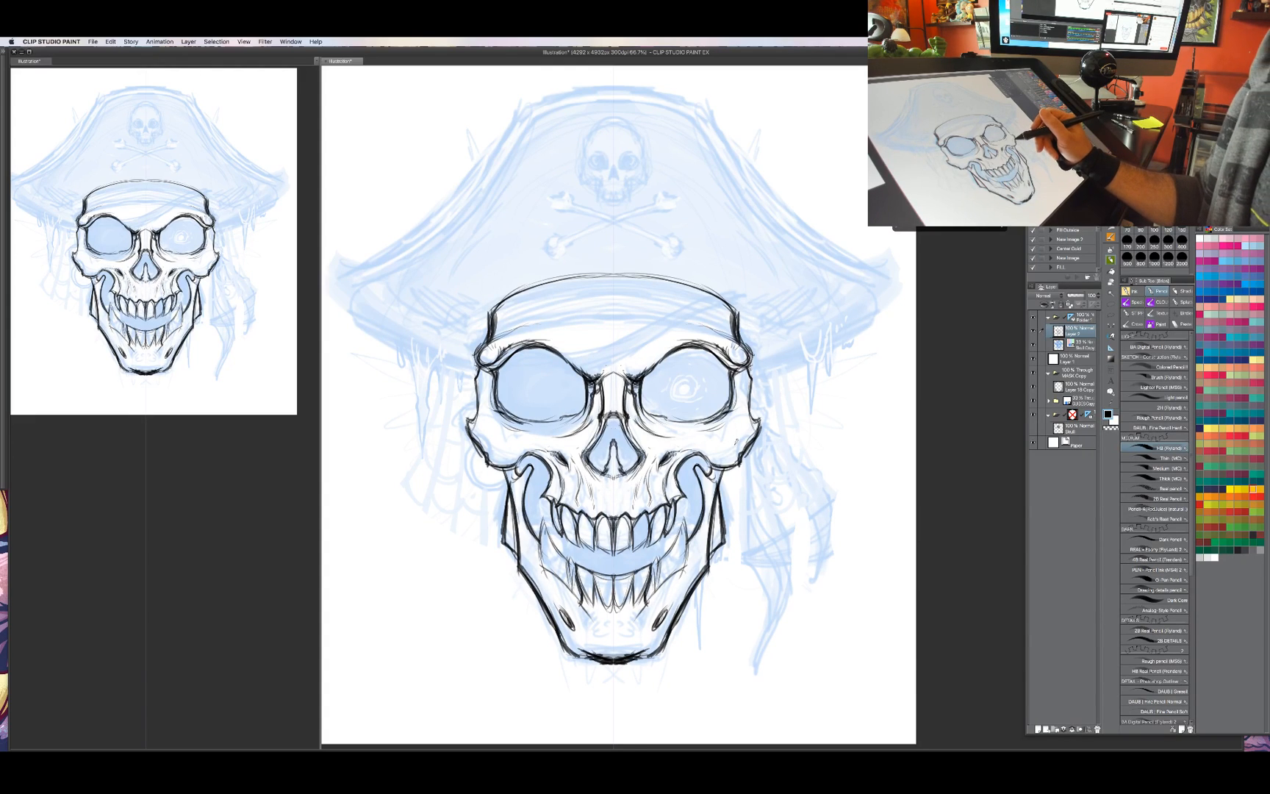
{"action": "left_click_drag", "start_coordinate": [779, 458], "coordinate": [787, 442]}
{"action": "mouse_move", "coordinate": [735, 406]}
{"action": "left_mouse_down"}
{"action": "mouse_move", "coordinate": [741, 441]}
{"action": "mouse_move", "coordinate": [735, 432]}
{"action": "left_mouse_up"}
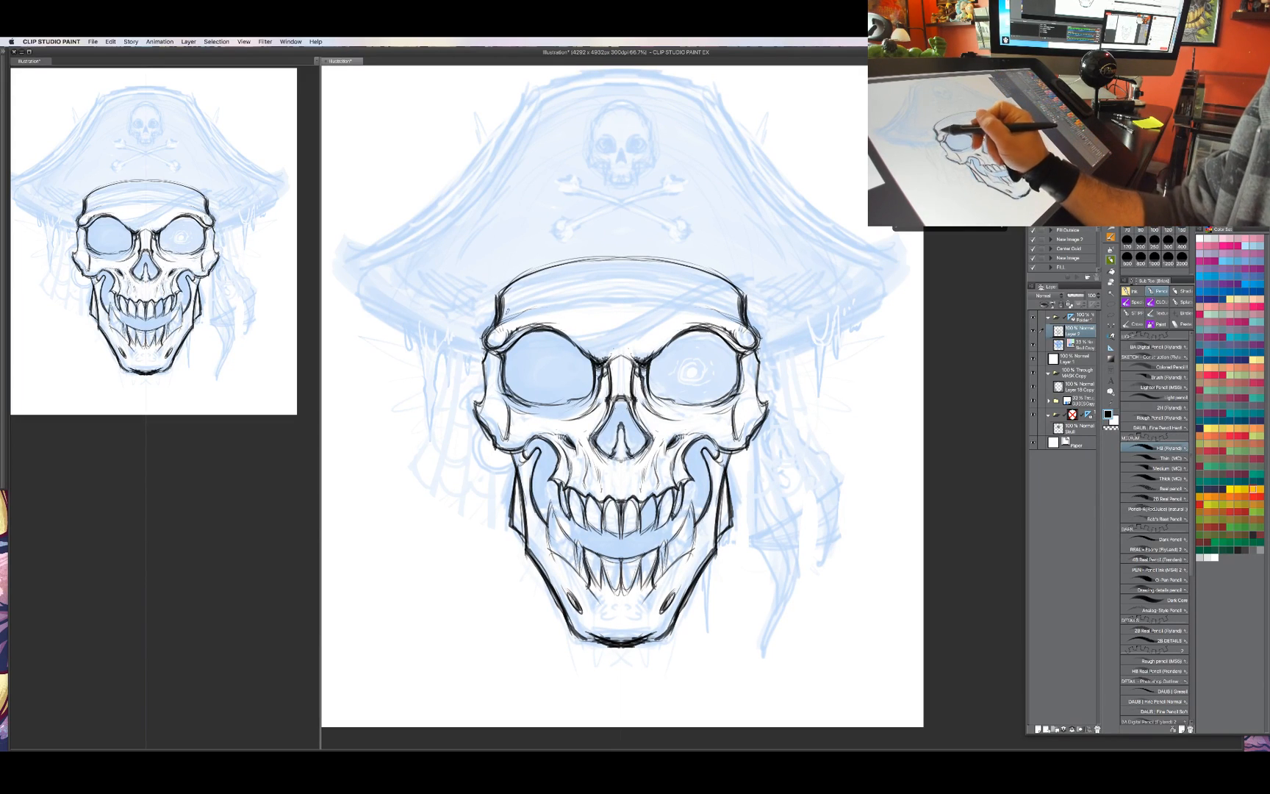
Draw the headband's lower edge and curved folds across the forehead, with gathered strokes at both sides.
{"action": "left_click_drag", "start_coordinate": [503, 316], "coordinate": [621, 289]}
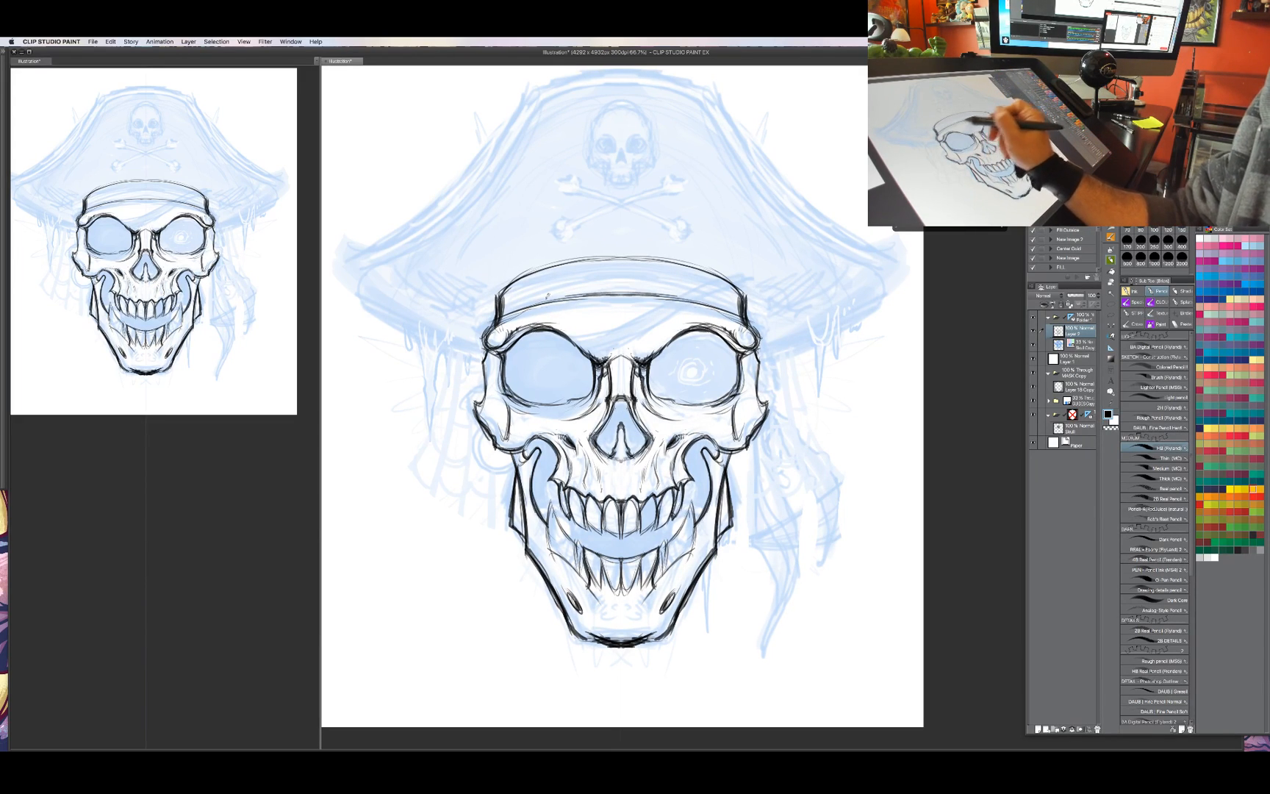
{"action": "left_click_drag", "start_coordinate": [532, 300], "coordinate": [579, 291]}
{"action": "left_click_drag", "start_coordinate": [502, 315], "coordinate": [621, 277]}
{"action": "left_click_drag", "start_coordinate": [518, 304], "coordinate": [572, 273]}
{"action": "mouse_move", "coordinate": [505, 305]}
{"action": "left_mouse_down"}
{"action": "mouse_move", "coordinate": [544, 272]}
{"action": "mouse_move", "coordinate": [621, 252]}
{"action": "mouse_move", "coordinate": [549, 269]}
{"action": "left_mouse_up"}
{"action": "mouse_move", "coordinate": [503, 296]}
{"action": "left_mouse_down"}
{"action": "mouse_move", "coordinate": [526, 279]}
{"action": "mouse_move", "coordinate": [517, 287]}
{"action": "left_mouse_up"}
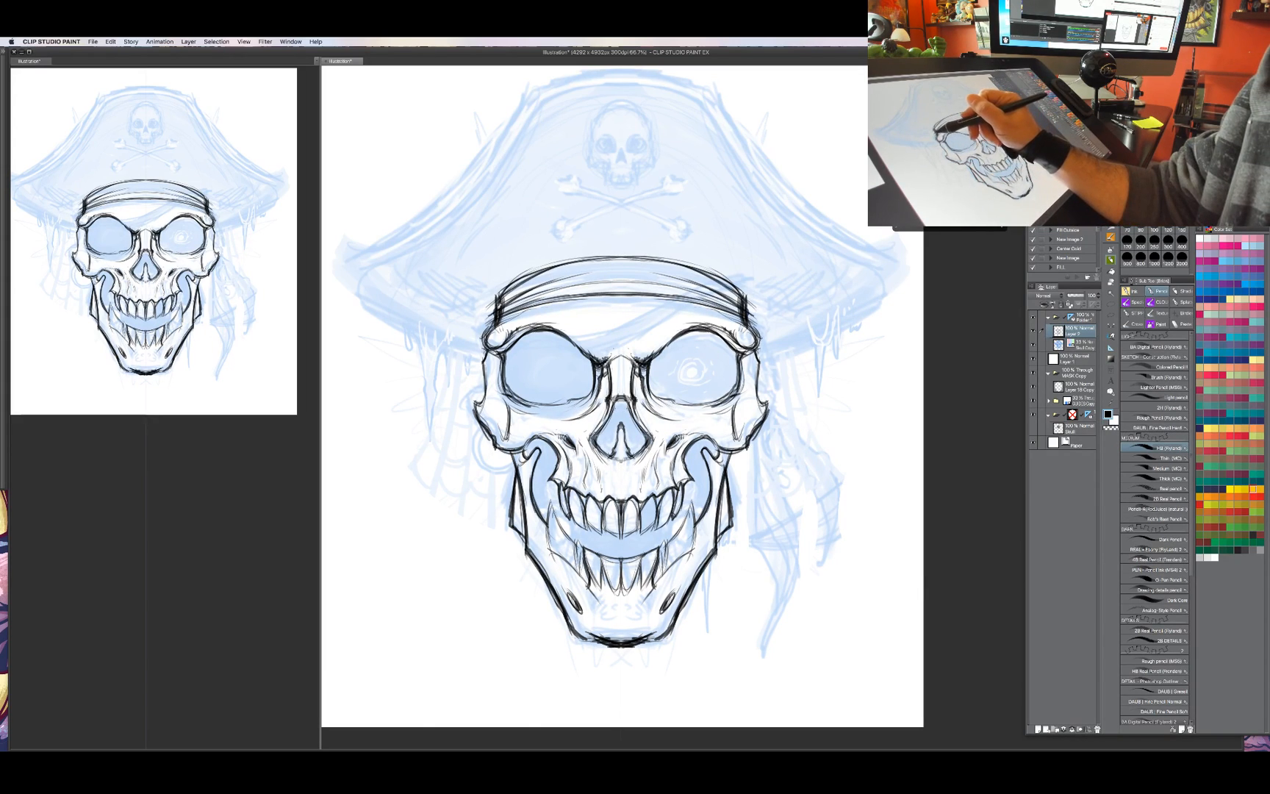
{"action": "key", "text": "c"}
{"action": "left_click_drag", "start_coordinate": [500, 300], "coordinate": [622, 276]}
{"action": "key", "text": "c"}
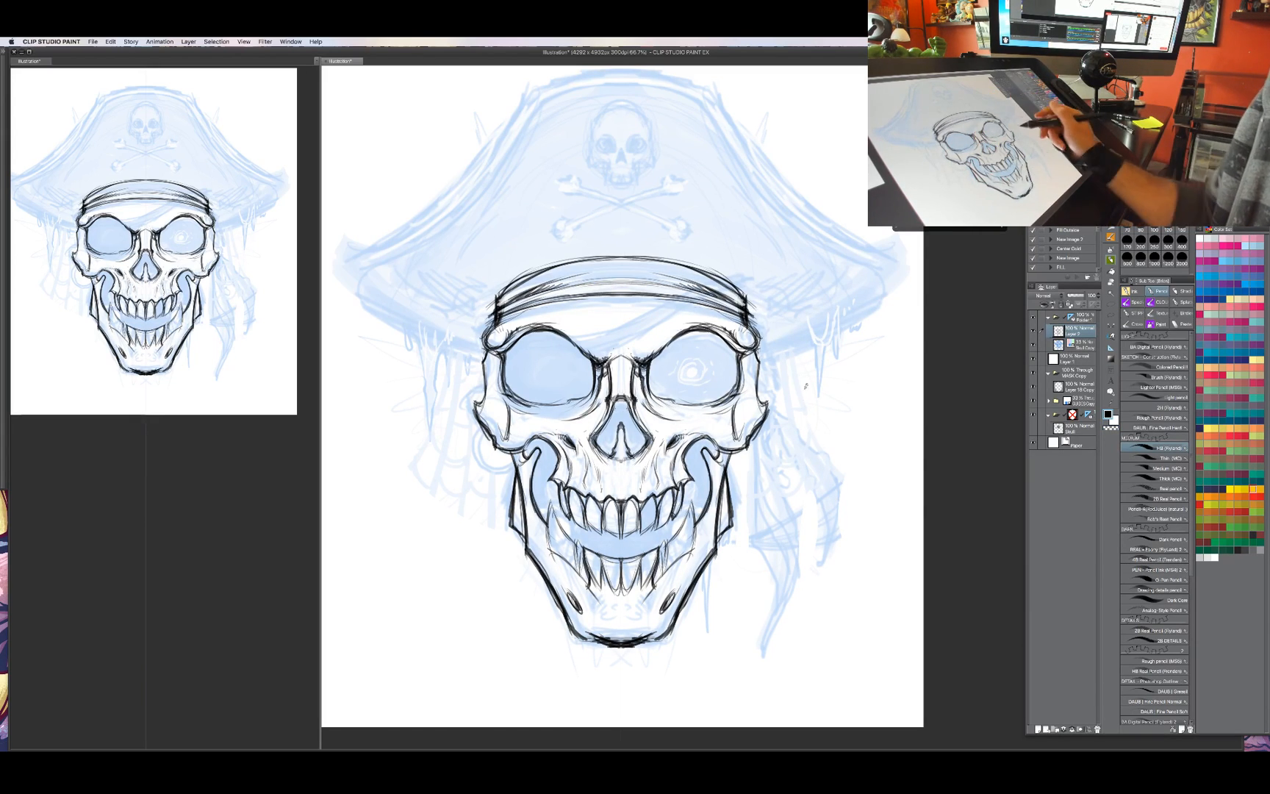
Outline a long wavy cloth tail hanging beside the right-hand cheekbone and jaw, ending in a curled tip.
{"action": "left_click_drag", "start_coordinate": [812, 485], "coordinate": [786, 457]}
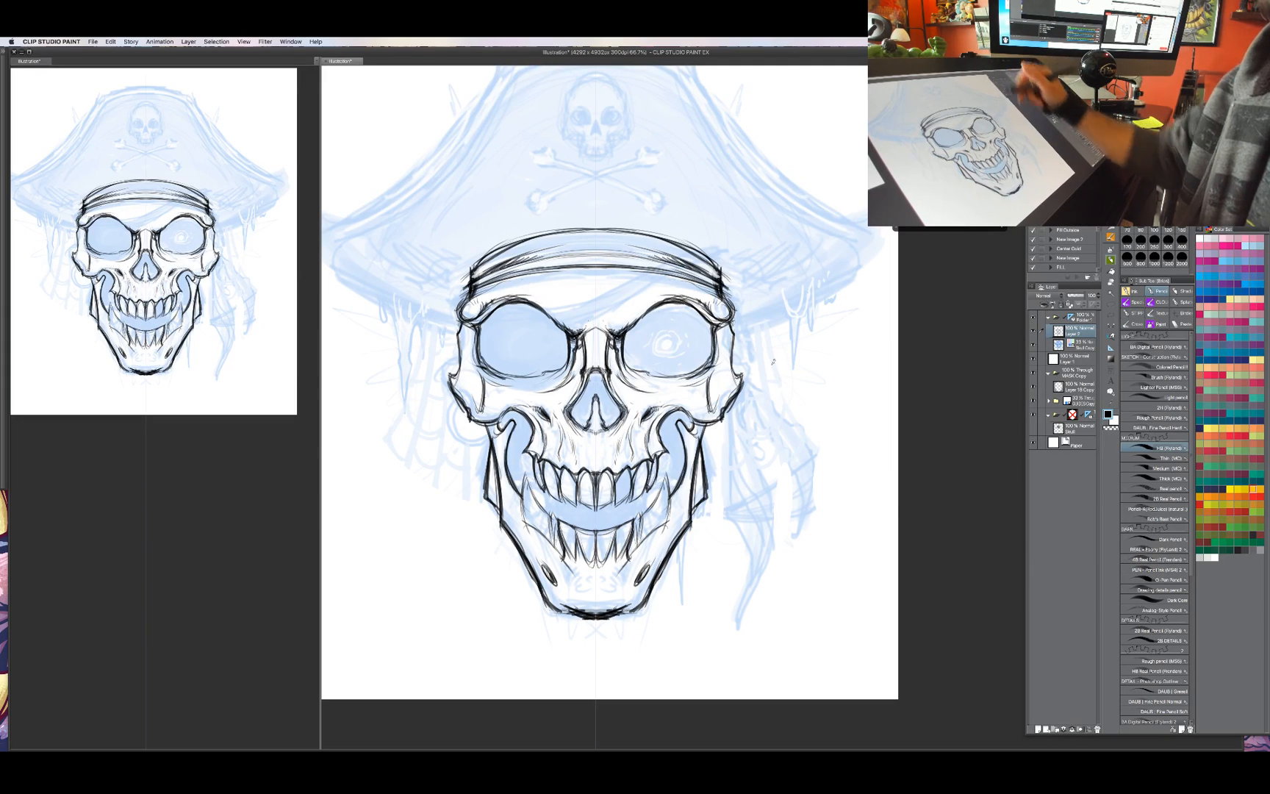
{"action": "mouse_move", "coordinate": [732, 409]}
{"action": "left_mouse_down"}
{"action": "mouse_move", "coordinate": [749, 503]}
{"action": "mouse_move", "coordinate": [737, 482]}
{"action": "mouse_move", "coordinate": [760, 513]}
{"action": "mouse_move", "coordinate": [724, 457]}
{"action": "mouse_move", "coordinate": [739, 529]}
{"action": "mouse_move", "coordinate": [724, 503]}
{"action": "mouse_move", "coordinate": [749, 542]}
{"action": "left_mouse_up"}
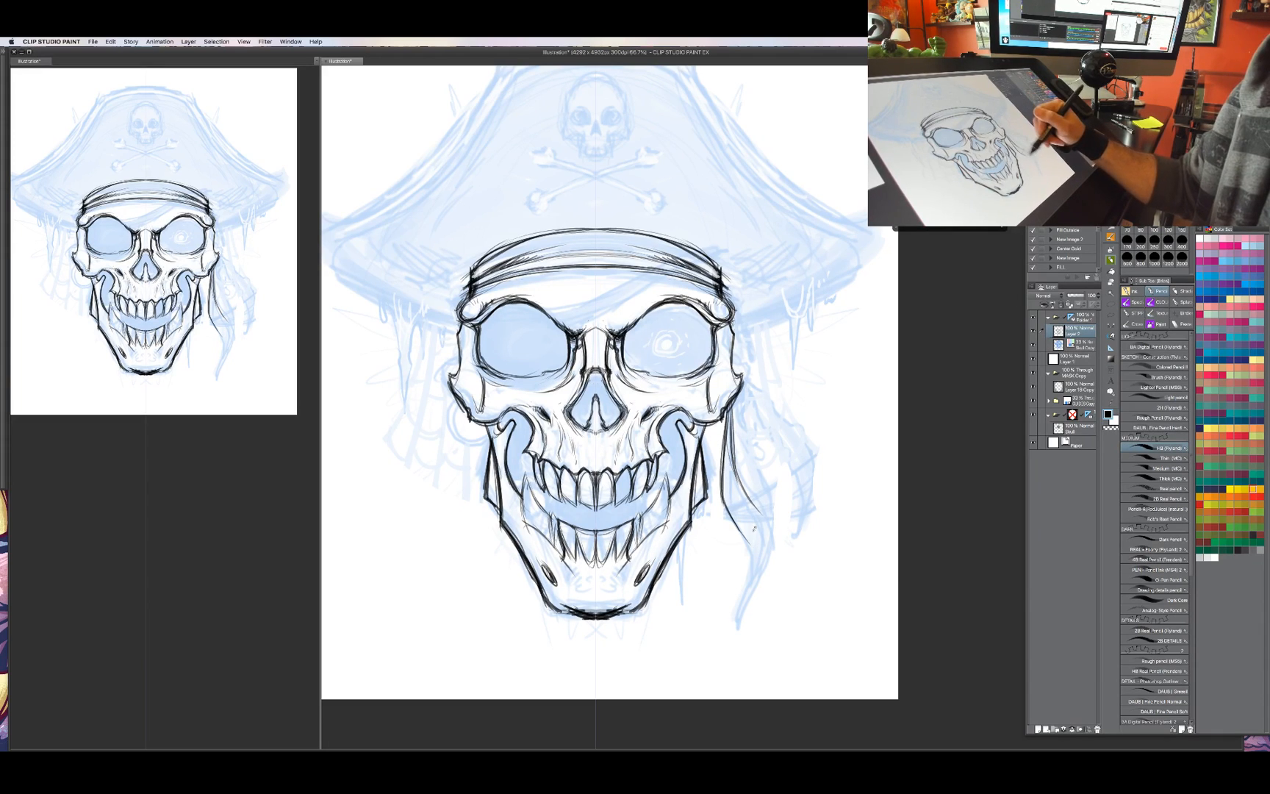
{"action": "mouse_move", "coordinate": [744, 494]}
{"action": "left_mouse_down"}
{"action": "mouse_move", "coordinate": [773, 544]}
{"action": "mouse_move", "coordinate": [736, 595]}
{"action": "mouse_move", "coordinate": [734, 642]}
{"action": "left_mouse_up"}
{"action": "left_click_drag", "start_coordinate": [751, 577], "coordinate": [736, 599]}
{"action": "left_click_drag", "start_coordinate": [765, 533], "coordinate": [736, 625]}
{"action": "mouse_move", "coordinate": [738, 617]}
{"action": "left_mouse_down"}
{"action": "mouse_move", "coordinate": [752, 645]}
{"action": "mouse_move", "coordinate": [746, 611]}
{"action": "mouse_move", "coordinate": [772, 559]}
{"action": "left_mouse_up"}
{"action": "left_click_drag", "start_coordinate": [772, 546], "coordinate": [752, 644]}
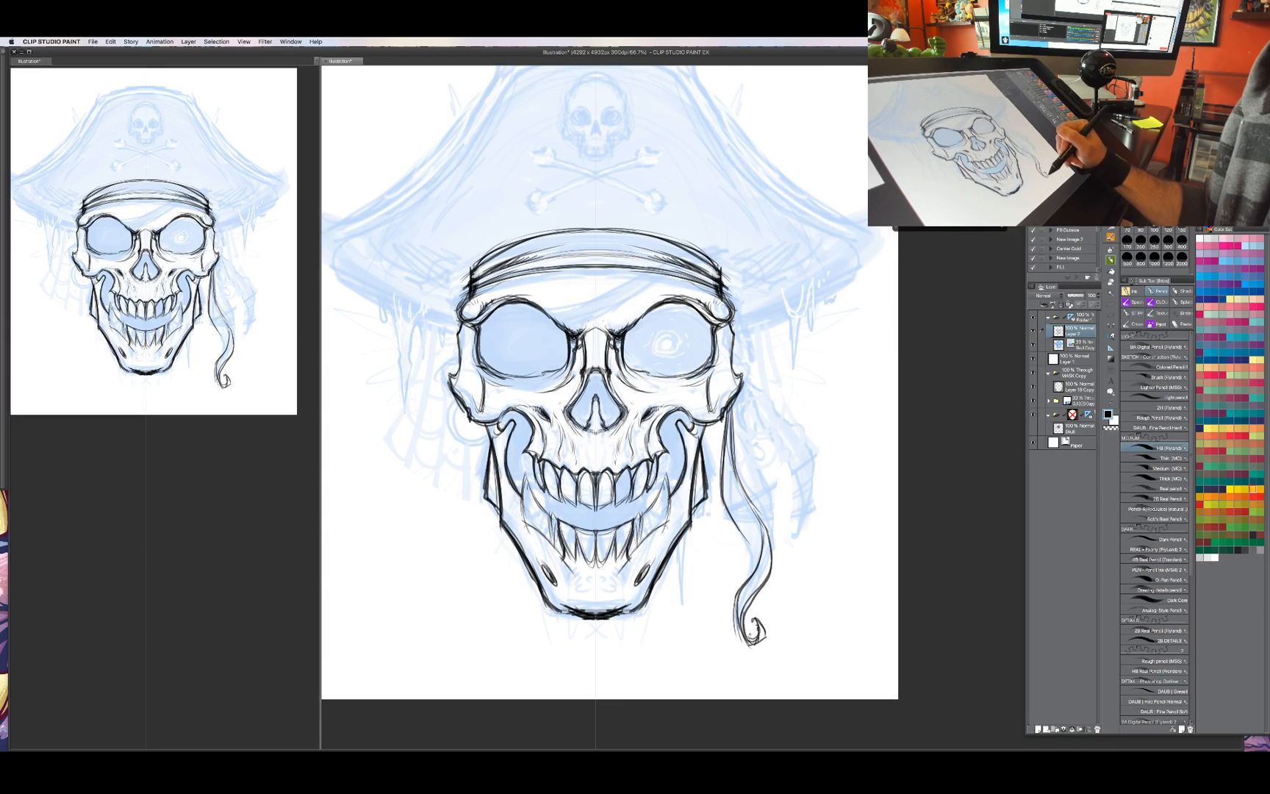
Add a fold inside the hanging cloth tail and darken the contours of its upper part.
{"action": "left_click_drag", "start_coordinate": [740, 527], "coordinate": [756, 561]}
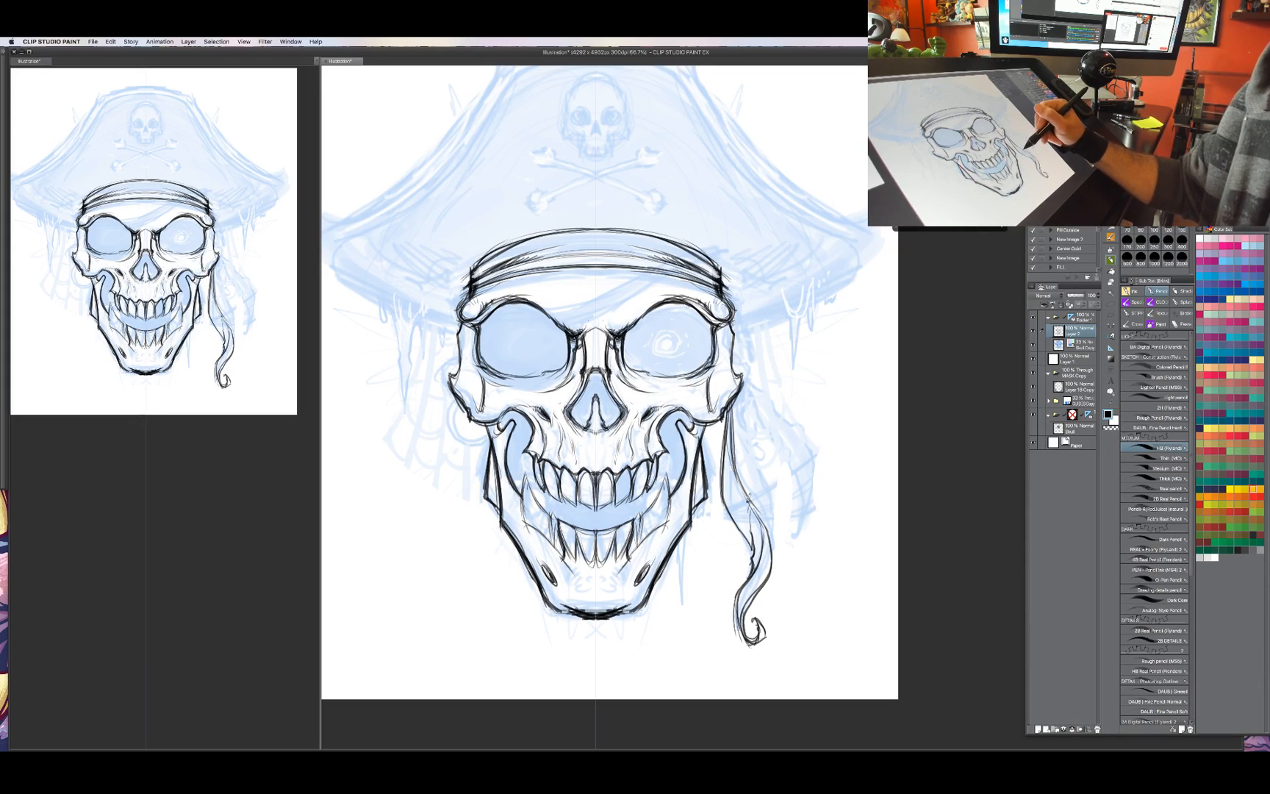
{"action": "left_click_drag", "start_coordinate": [727, 410], "coordinate": [741, 514]}
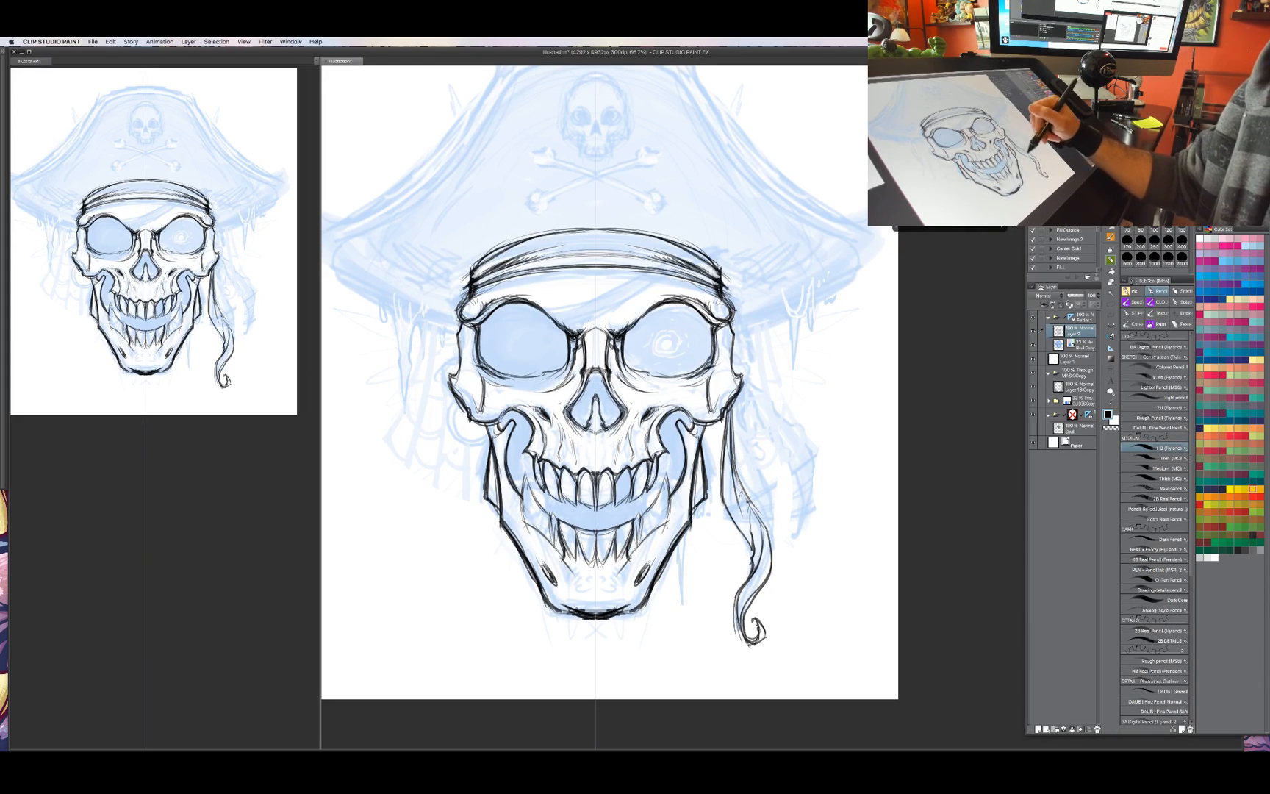
{"action": "left_click_drag", "start_coordinate": [732, 447], "coordinate": [741, 511]}
{"action": "left_click_drag", "start_coordinate": [727, 410], "coordinate": [729, 505]}
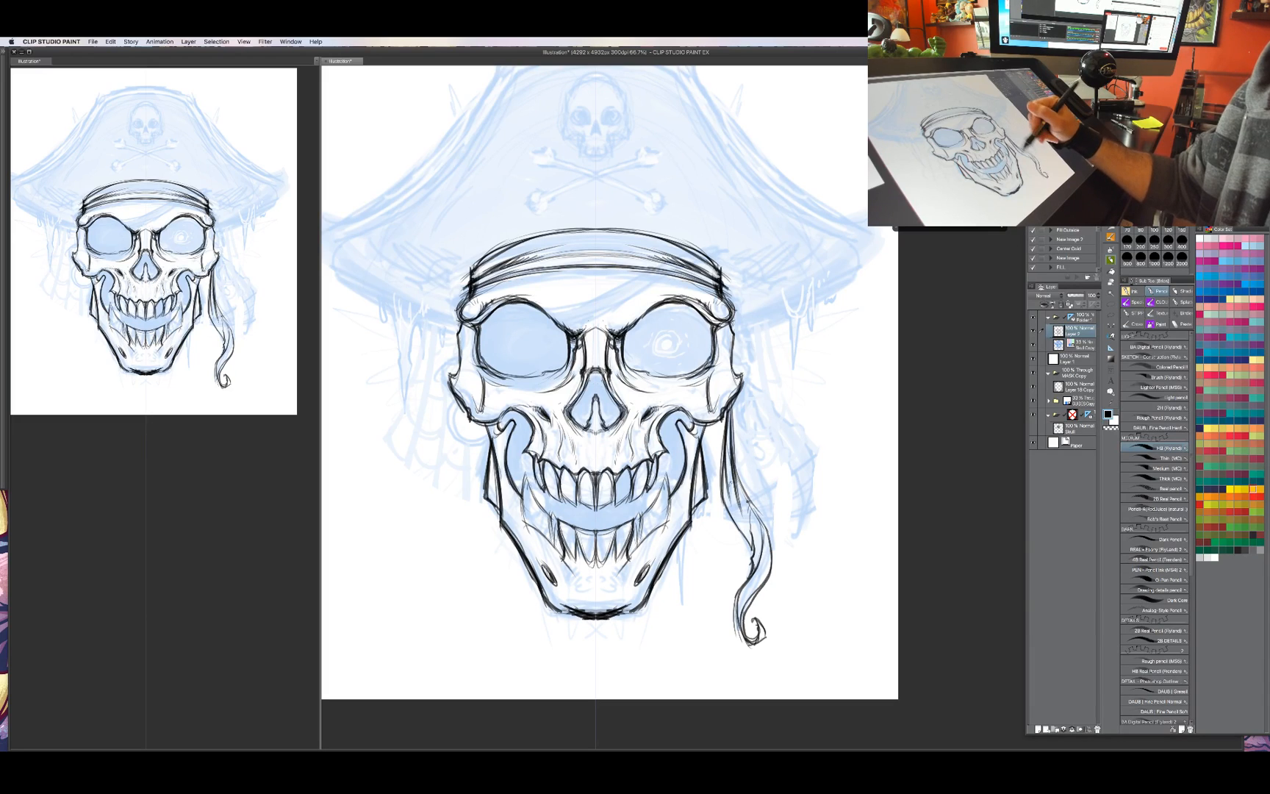
{"action": "mouse_move", "coordinate": [729, 451]}
{"action": "left_mouse_down"}
{"action": "mouse_move", "coordinate": [737, 517]}
{"action": "mouse_move", "coordinate": [725, 484]}
{"action": "left_mouse_up"}
{"action": "left_click_drag", "start_coordinate": [722, 421], "coordinate": [727, 455]}
{"action": "mouse_move", "coordinate": [726, 404]}
{"action": "left_mouse_down"}
{"action": "mouse_move", "coordinate": [742, 492]}
{"action": "mouse_move", "coordinate": [768, 540]}
{"action": "left_mouse_up"}
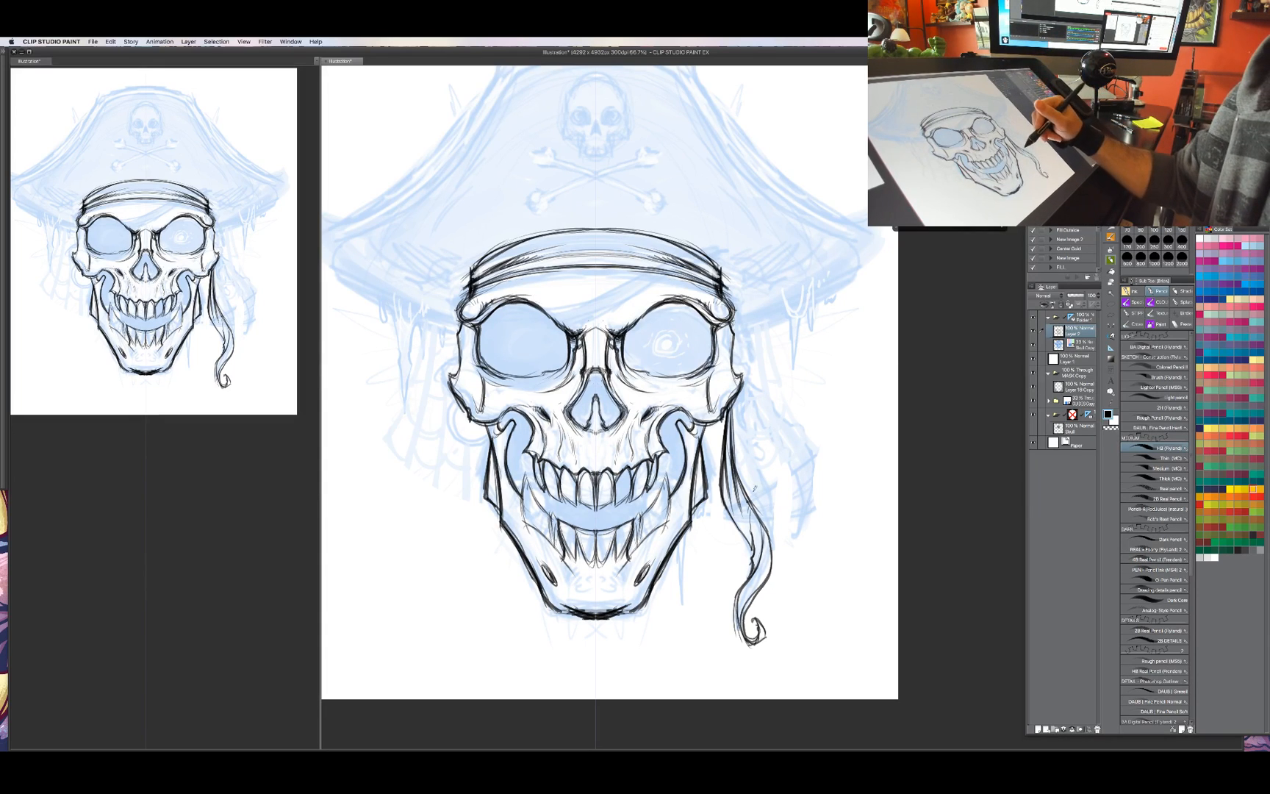
Add ragged notches to the cloth tail's outer edge and dark fold strokes beside its upper half.
{"action": "mouse_move", "coordinate": [763, 516]}
{"action": "left_mouse_down"}
{"action": "mouse_move", "coordinate": [779, 580]}
{"action": "mouse_move", "coordinate": [760, 597]}
{"action": "left_mouse_up"}
{"action": "left_click_drag", "start_coordinate": [771, 503], "coordinate": [776, 533]}
{"action": "mouse_move", "coordinate": [775, 530]}
{"action": "left_mouse_down"}
{"action": "mouse_move", "coordinate": [758, 462]}
{"action": "mouse_move", "coordinate": [769, 459]}
{"action": "left_mouse_up"}
{"action": "mouse_move", "coordinate": [743, 434]}
{"action": "left_mouse_down"}
{"action": "mouse_move", "coordinate": [771, 500]}
{"action": "mouse_move", "coordinate": [744, 472]}
{"action": "mouse_move", "coordinate": [761, 504]}
{"action": "left_mouse_up"}
{"action": "left_click_drag", "start_coordinate": [733, 448], "coordinate": [773, 518]}
{"action": "left_click_drag", "start_coordinate": [766, 504], "coordinate": [774, 536]}
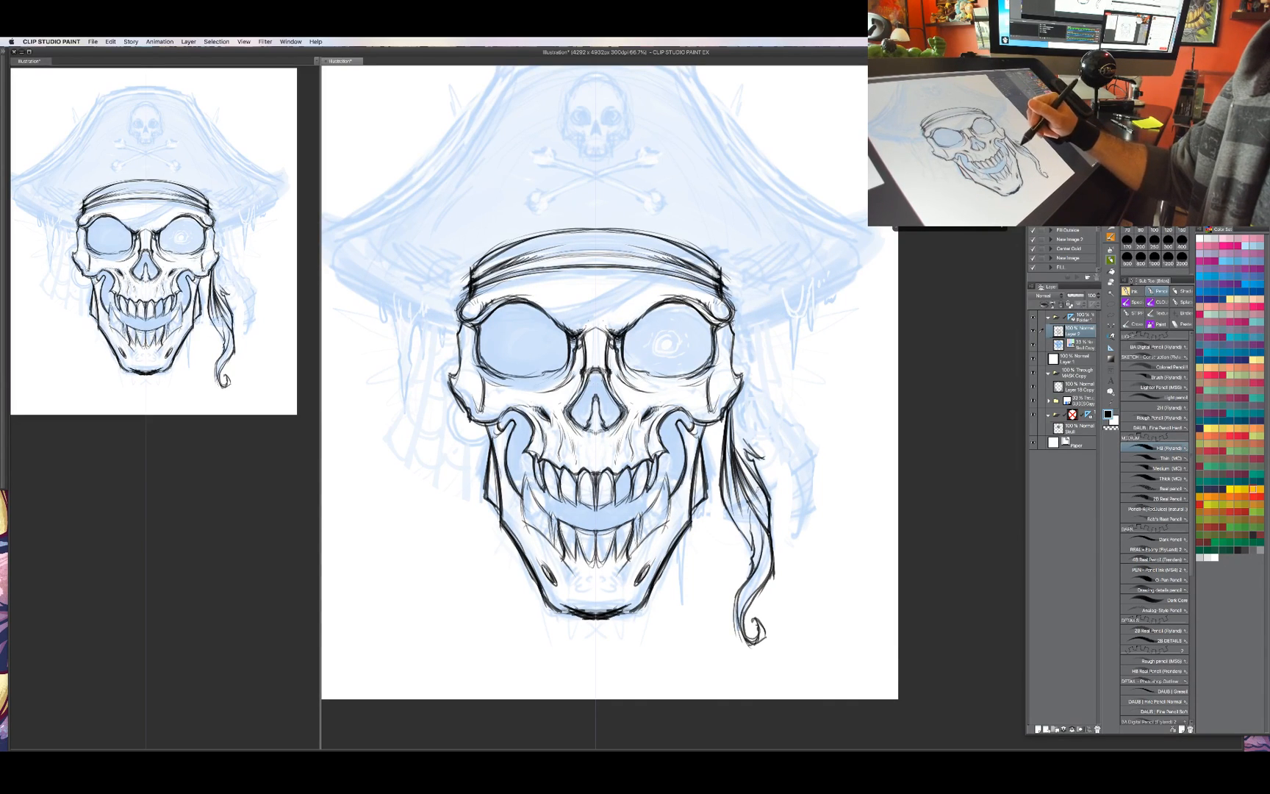
{"action": "left_click_drag", "start_coordinate": [752, 488], "coordinate": [768, 527]}
{"action": "left_click_drag", "start_coordinate": [761, 505], "coordinate": [773, 530]}
{"action": "left_click_drag", "start_coordinate": [753, 476], "coordinate": [768, 503]}
Draw a second, shorter cloth tail curving outward from beside the cheekbone to a torn tip, with inner fold lines.
{"action": "mouse_move", "coordinate": [739, 452]}
{"action": "left_mouse_down"}
{"action": "mouse_move", "coordinate": [751, 469]}
{"action": "mouse_move", "coordinate": [803, 438]}
{"action": "mouse_move", "coordinate": [763, 441]}
{"action": "mouse_move", "coordinate": [791, 491]}
{"action": "mouse_move", "coordinate": [781, 529]}
{"action": "mouse_move", "coordinate": [806, 519]}
{"action": "left_mouse_up"}
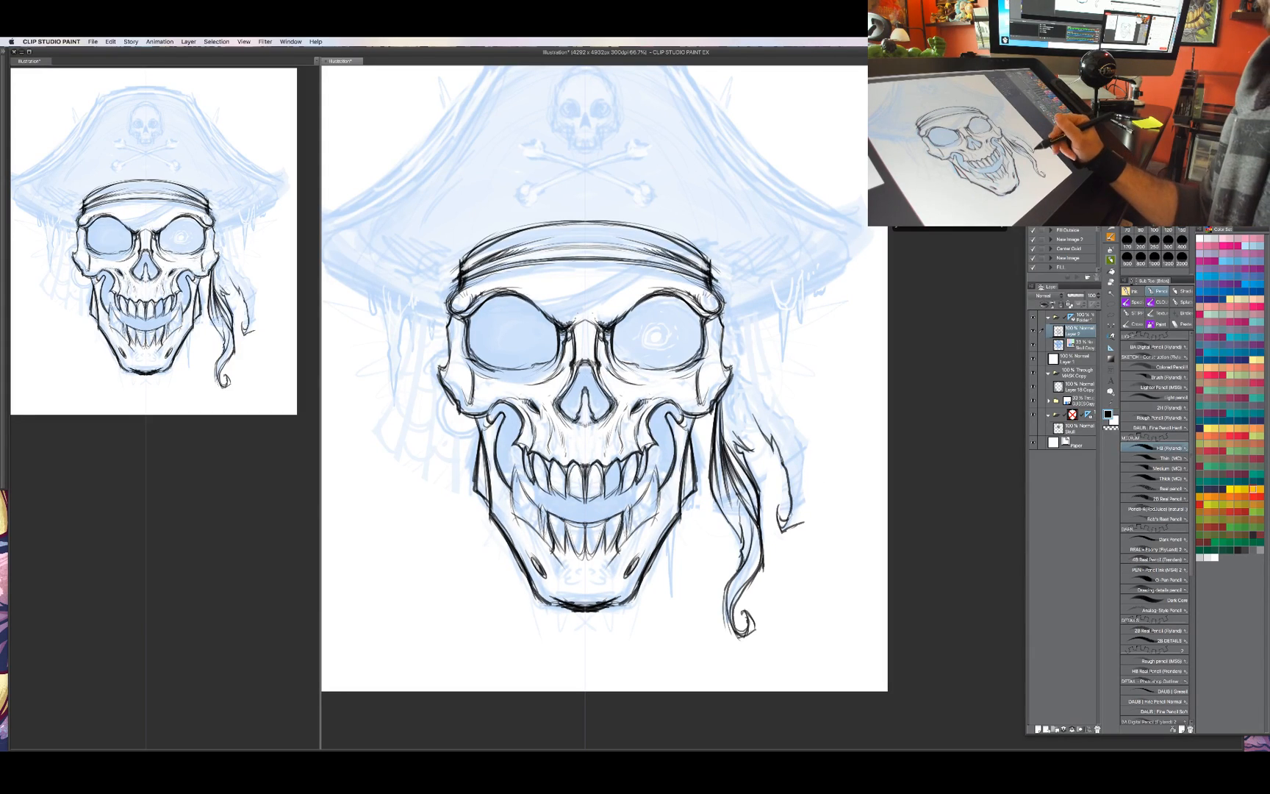
{"action": "mouse_move", "coordinate": [786, 526]}
{"action": "left_mouse_down"}
{"action": "mouse_move", "coordinate": [804, 432]}
{"action": "mouse_move", "coordinate": [807, 443]}
{"action": "mouse_move", "coordinate": [790, 413]}
{"action": "mouse_move", "coordinate": [734, 376]}
{"action": "mouse_move", "coordinate": [749, 400]}
{"action": "mouse_move", "coordinate": [739, 432]}
{"action": "left_mouse_up"}
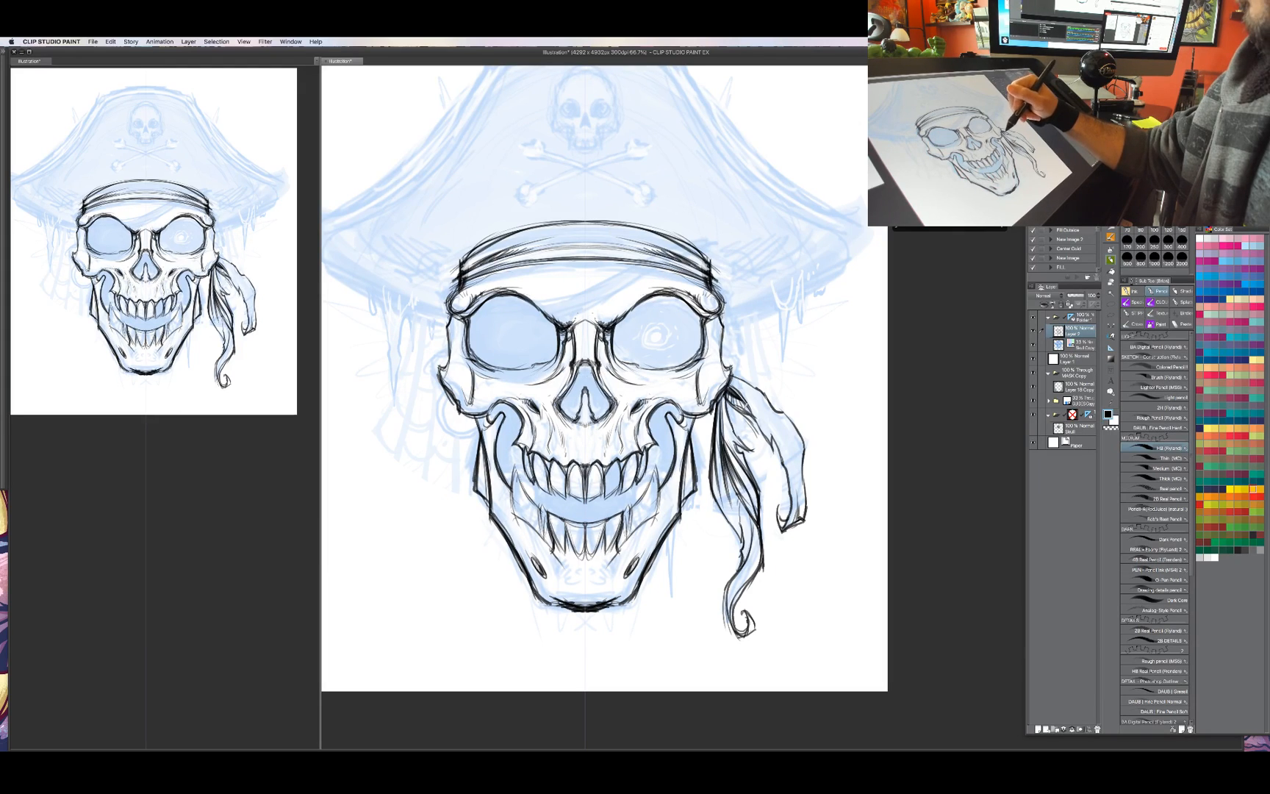
{"action": "mouse_move", "coordinate": [764, 409]}
{"action": "left_mouse_down"}
{"action": "mouse_move", "coordinate": [778, 430]}
{"action": "mouse_move", "coordinate": [766, 439]}
{"action": "mouse_move", "coordinate": [743, 426]}
{"action": "mouse_move", "coordinate": [768, 450]}
{"action": "left_mouse_up"}
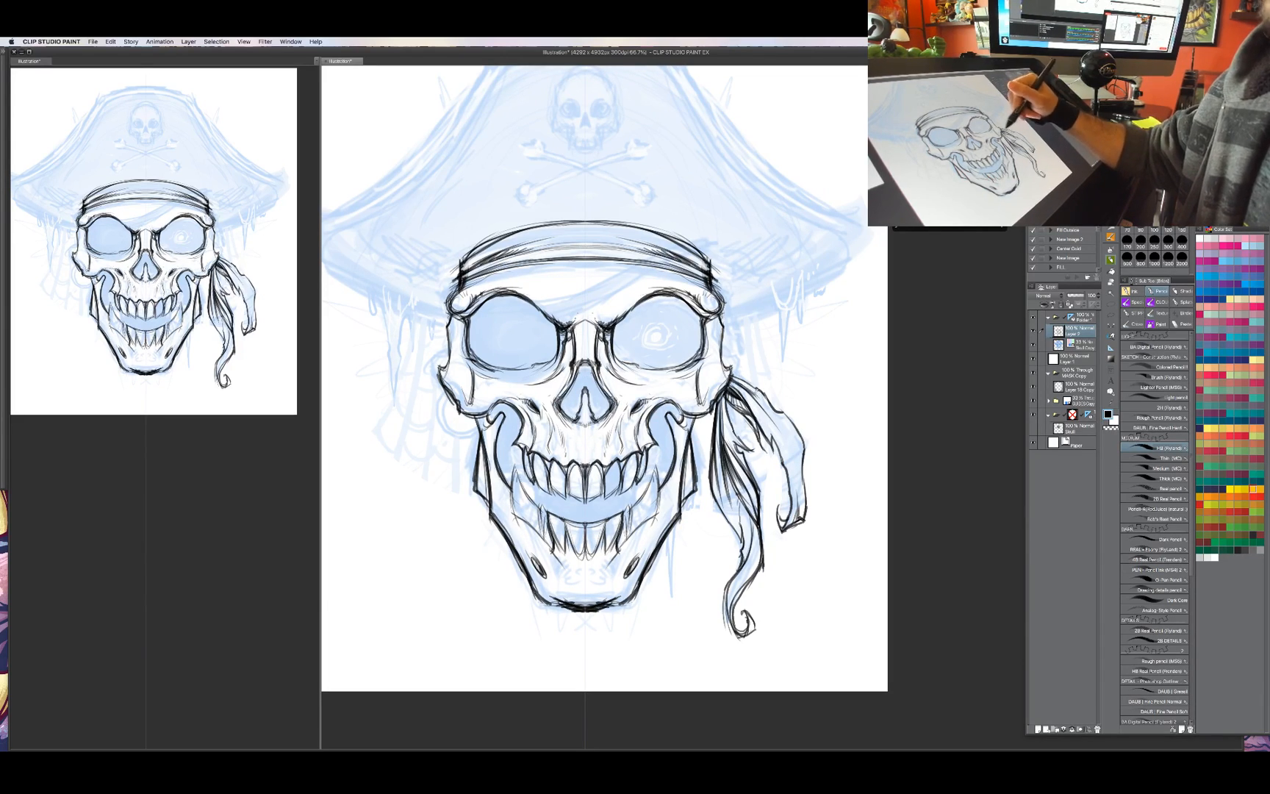
Add fold lines inside the shorter cloth tail and reinforce its outer edge down to the torn tip.
{"action": "mouse_move", "coordinate": [756, 389]}
{"action": "left_mouse_down"}
{"action": "mouse_move", "coordinate": [767, 399]}
{"action": "mouse_move", "coordinate": [737, 435]}
{"action": "left_mouse_up"}
{"action": "mouse_move", "coordinate": [727, 395]}
{"action": "left_mouse_down"}
{"action": "mouse_move", "coordinate": [734, 408]}
{"action": "mouse_move", "coordinate": [791, 384]}
{"action": "mouse_move", "coordinate": [783, 376]}
{"action": "mouse_move", "coordinate": [783, 434]}
{"action": "left_mouse_up"}
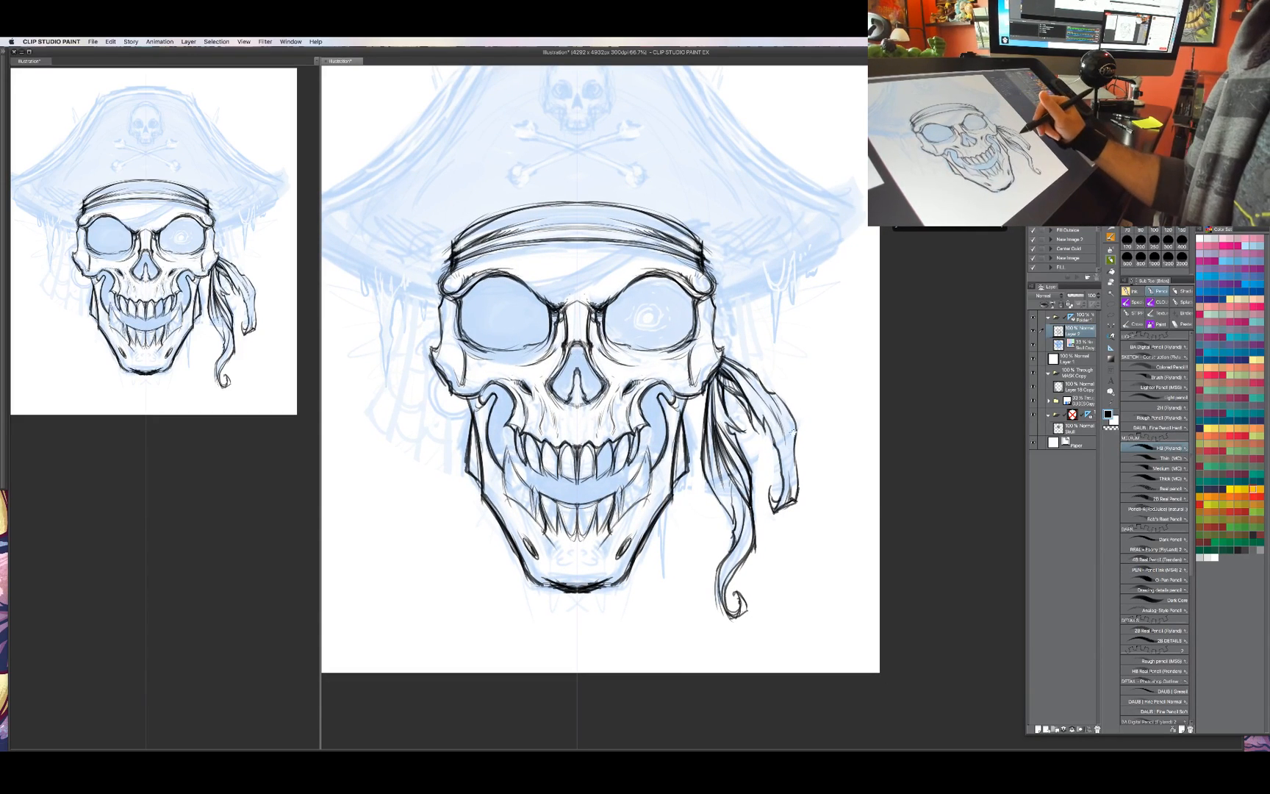
{"action": "left_click_drag", "start_coordinate": [779, 382], "coordinate": [796, 395]}
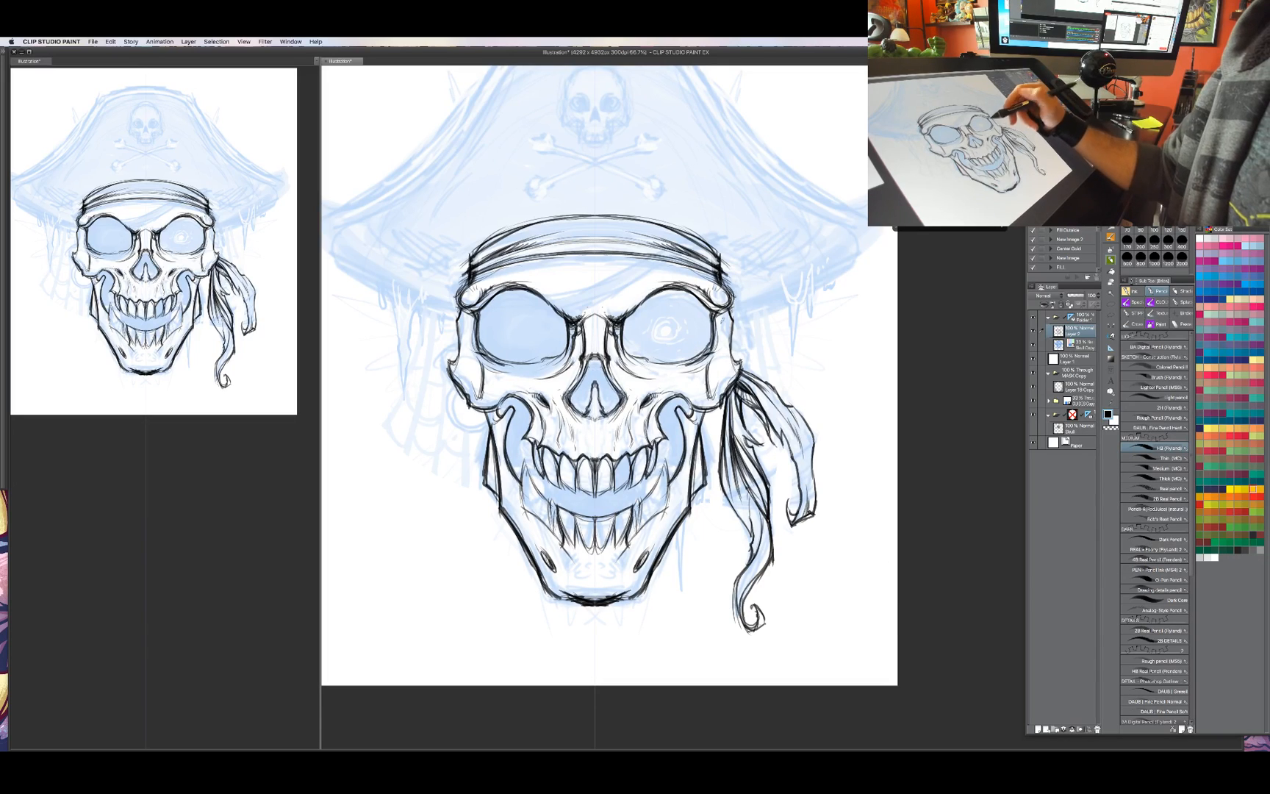
{"action": "mouse_move", "coordinate": [820, 458]}
{"action": "left_mouse_down"}
{"action": "mouse_move", "coordinate": [798, 504]}
{"action": "mouse_move", "coordinate": [794, 494]}
{"action": "mouse_move", "coordinate": [804, 504]}
{"action": "left_mouse_up"}
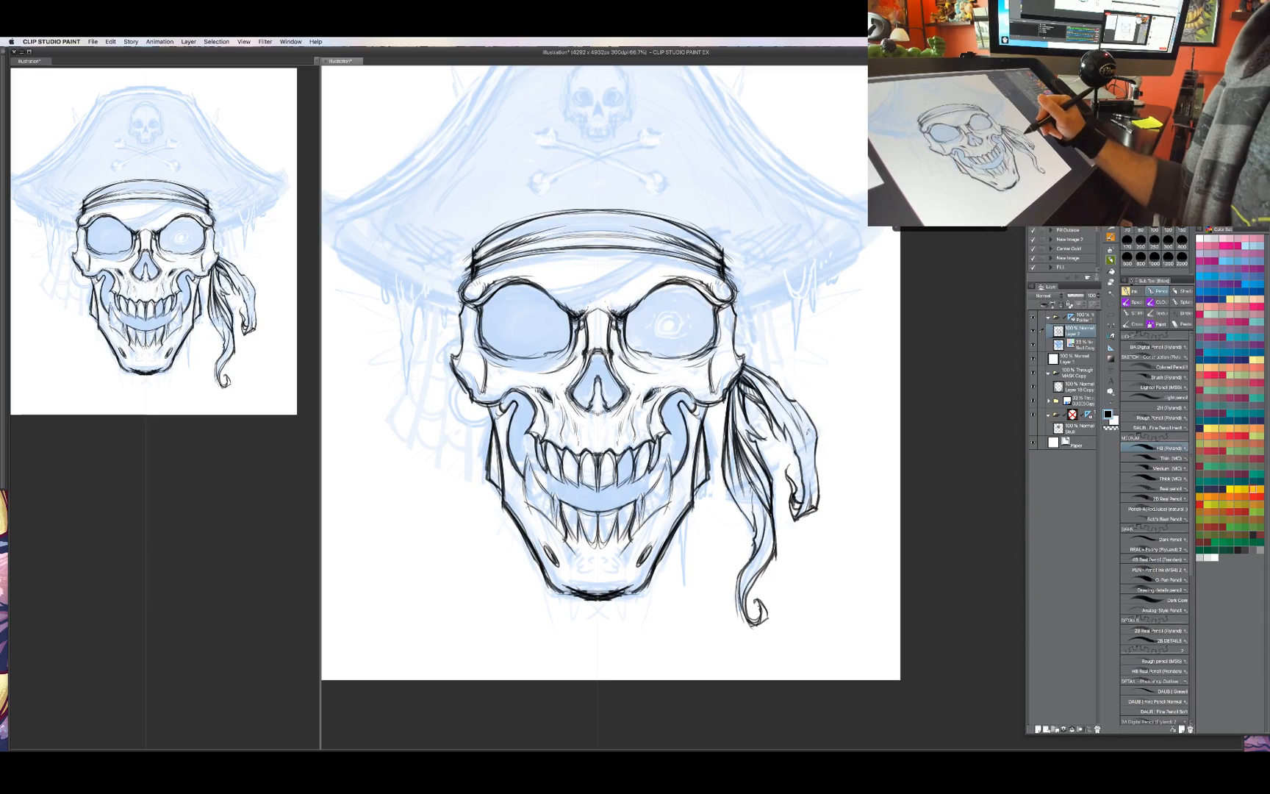
{"action": "left_click_drag", "start_coordinate": [809, 430], "coordinate": [808, 453]}
{"action": "left_click_drag", "start_coordinate": [804, 402], "coordinate": [813, 469]}
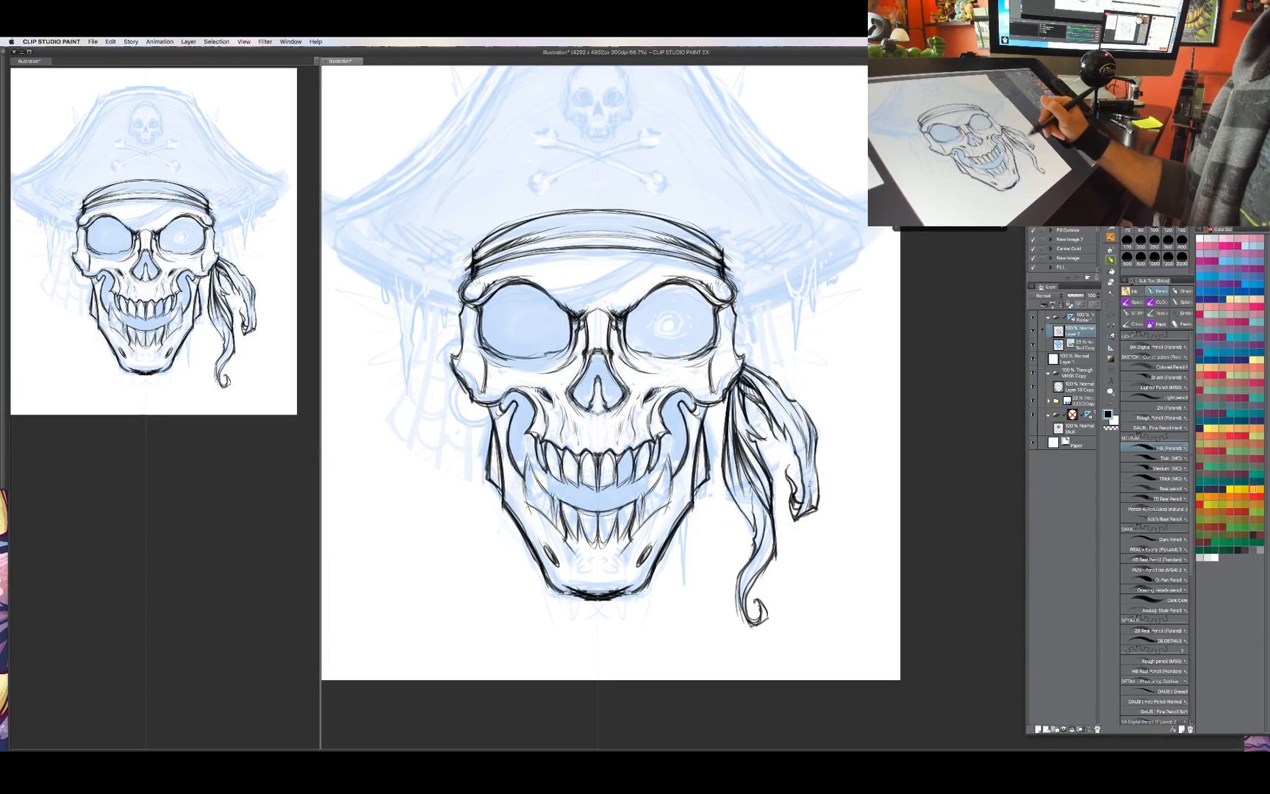
Draw a double-lined hoop earring hanging from the left-hand cheekbone.
{"action": "left_click_drag", "start_coordinate": [729, 445], "coordinate": [765, 488]}
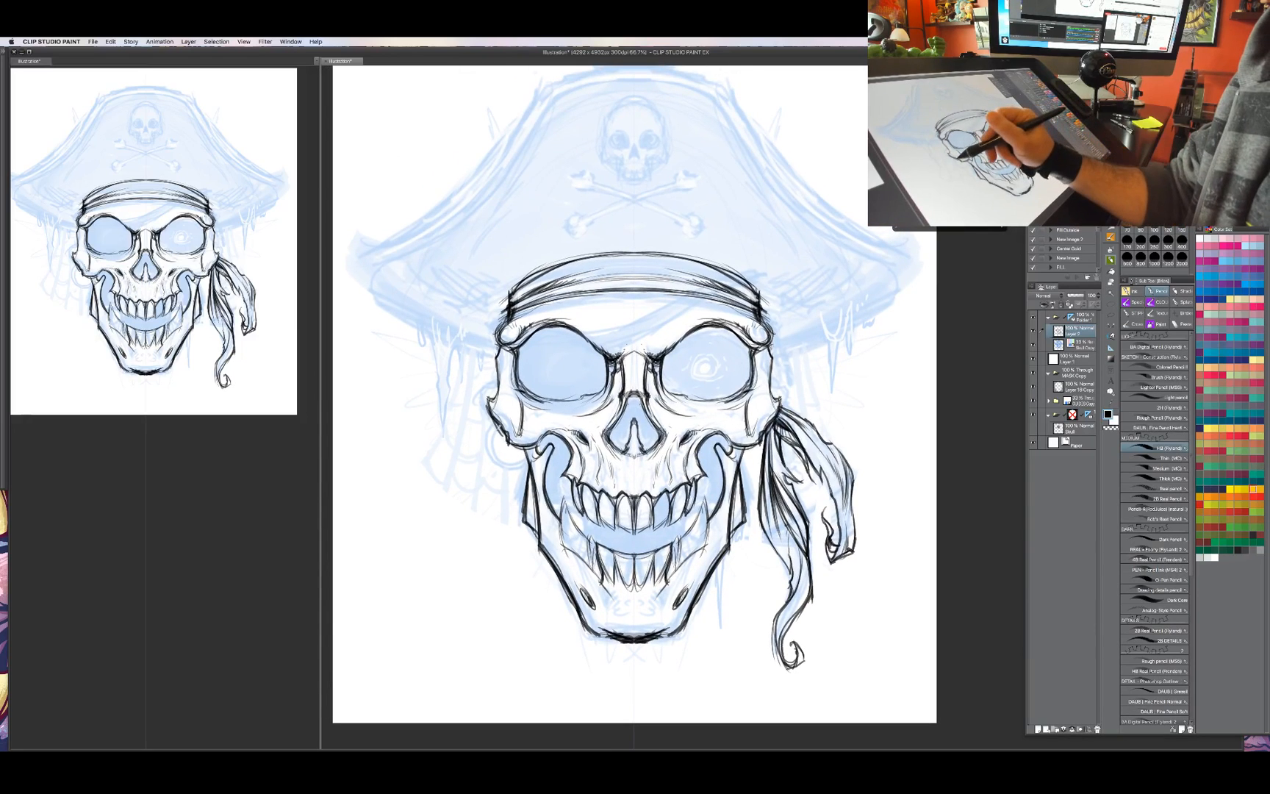
{"action": "mouse_move", "coordinate": [493, 434]}
{"action": "left_mouse_down"}
{"action": "mouse_move", "coordinate": [500, 467]}
{"action": "mouse_move", "coordinate": [530, 469]}
{"action": "mouse_move", "coordinate": [504, 469]}
{"action": "left_mouse_up"}
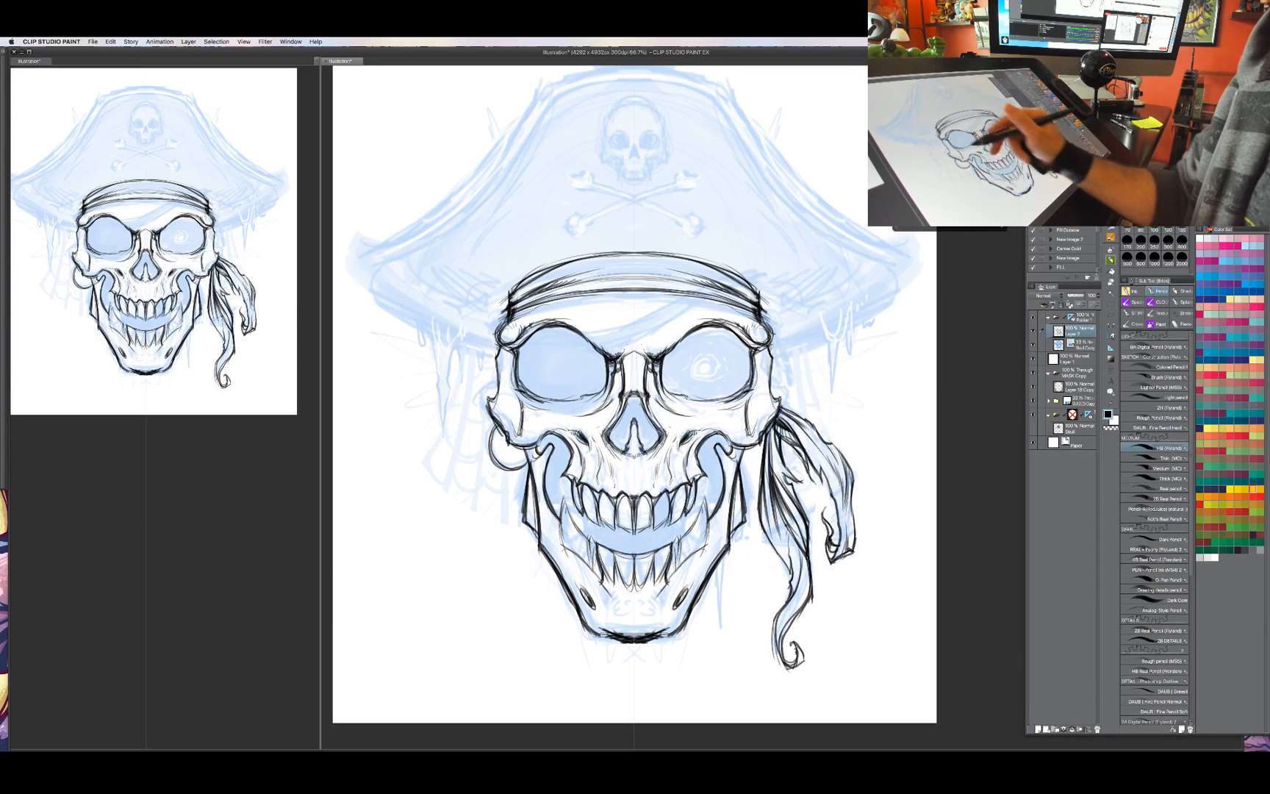
{"action": "mouse_move", "coordinate": [490, 421]}
{"action": "left_mouse_down"}
{"action": "mouse_move", "coordinate": [489, 464]}
{"action": "mouse_move", "coordinate": [503, 478]}
{"action": "mouse_move", "coordinate": [531, 474]}
{"action": "mouse_move", "coordinate": [503, 471]}
{"action": "left_mouse_up"}
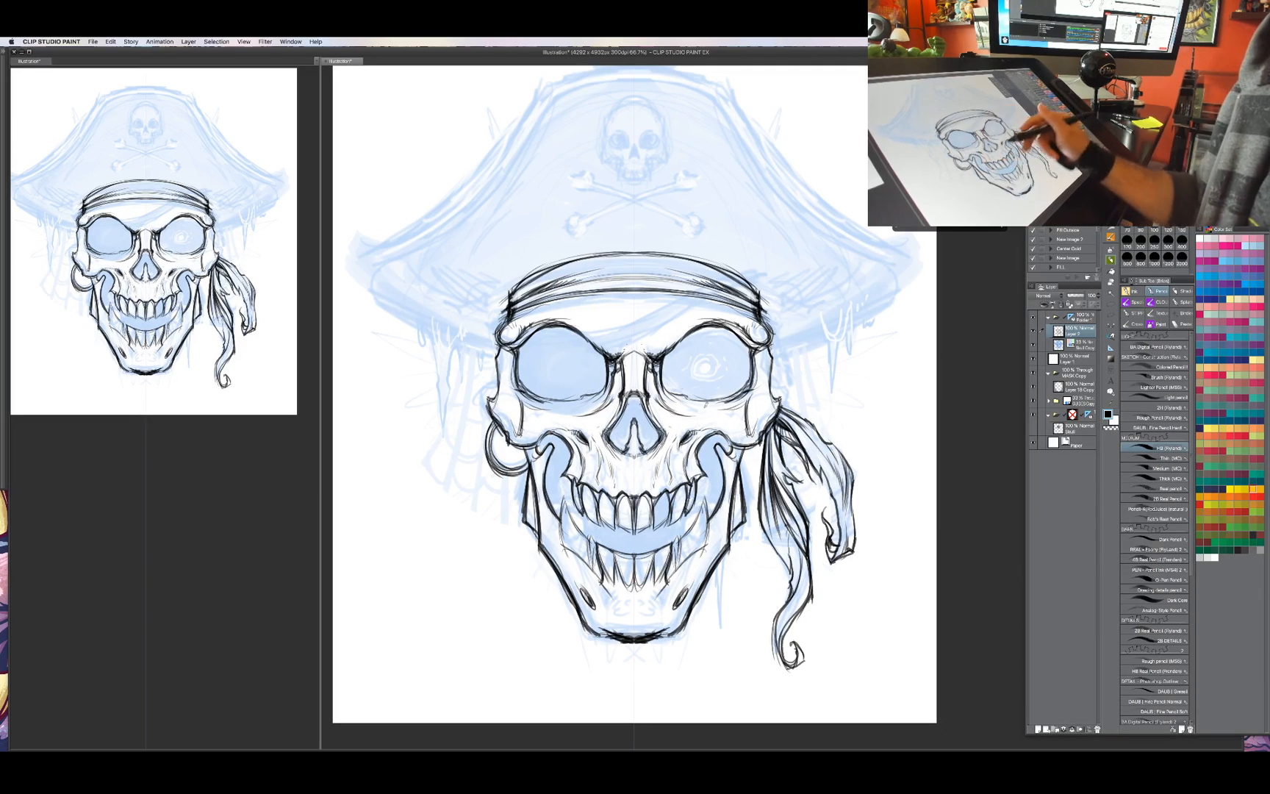
Reinforce the contours of the jaw's upper branches just beneath the cheekbones.
{"action": "left_click_drag", "start_coordinate": [771, 440], "coordinate": [810, 541]}
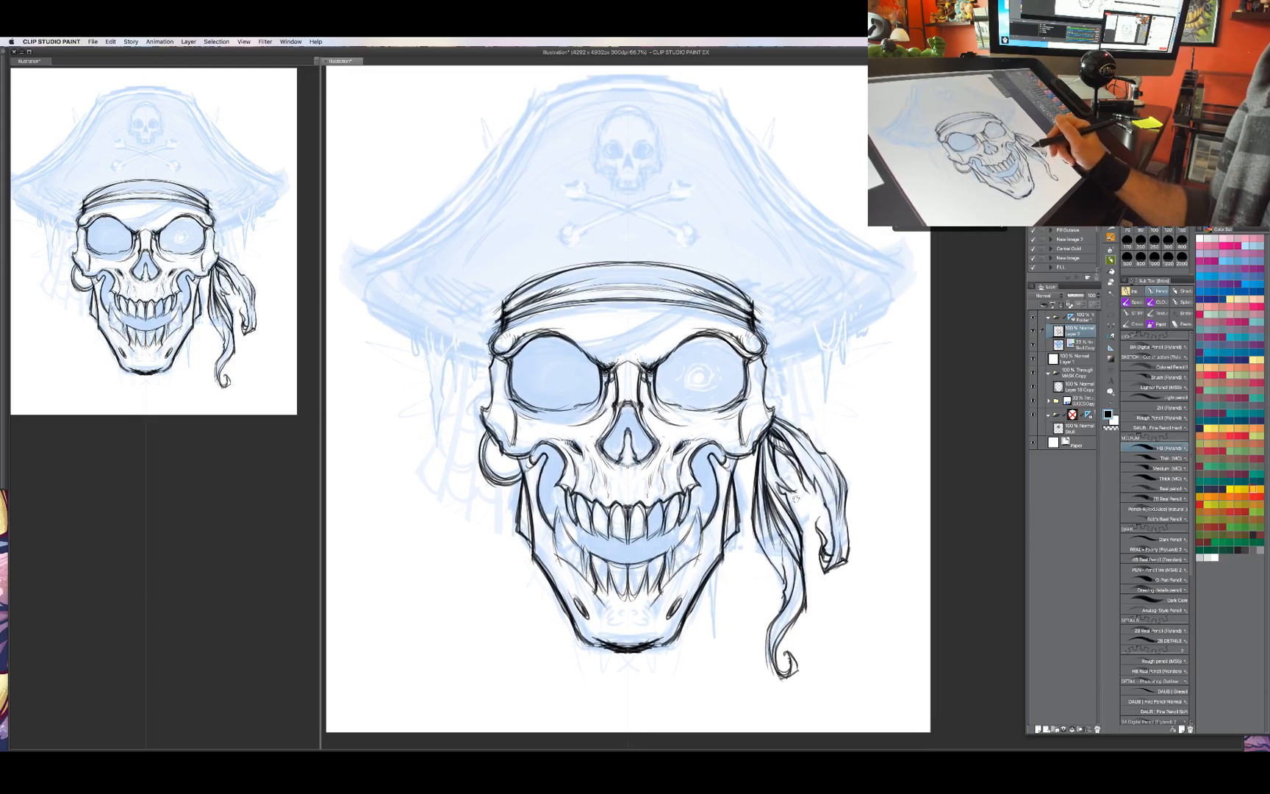
{"action": "left_click_drag", "start_coordinate": [744, 460], "coordinate": [742, 494]}
{"action": "left_click_drag", "start_coordinate": [743, 499], "coordinate": [751, 524]}
{"action": "left_click_drag", "start_coordinate": [747, 448], "coordinate": [741, 468]}
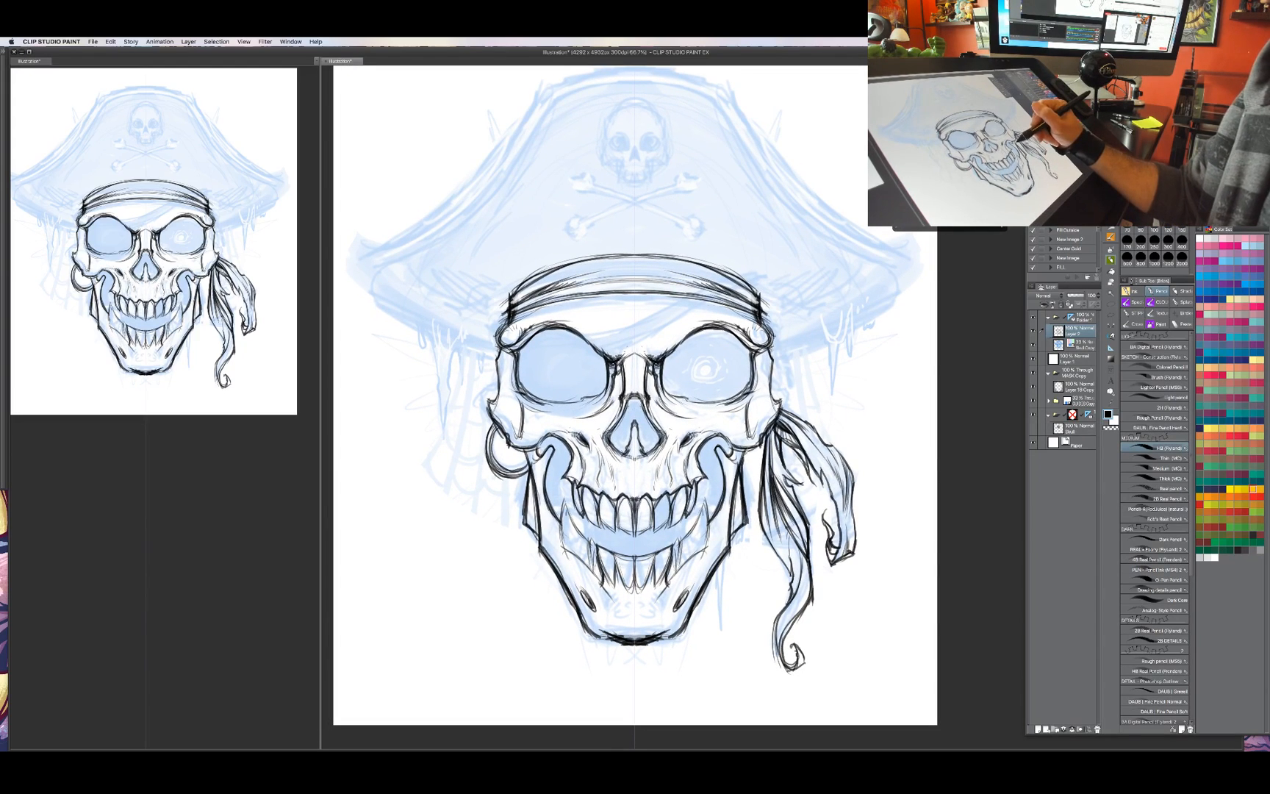
{"action": "left_click_drag", "start_coordinate": [531, 449], "coordinate": [521, 460]}
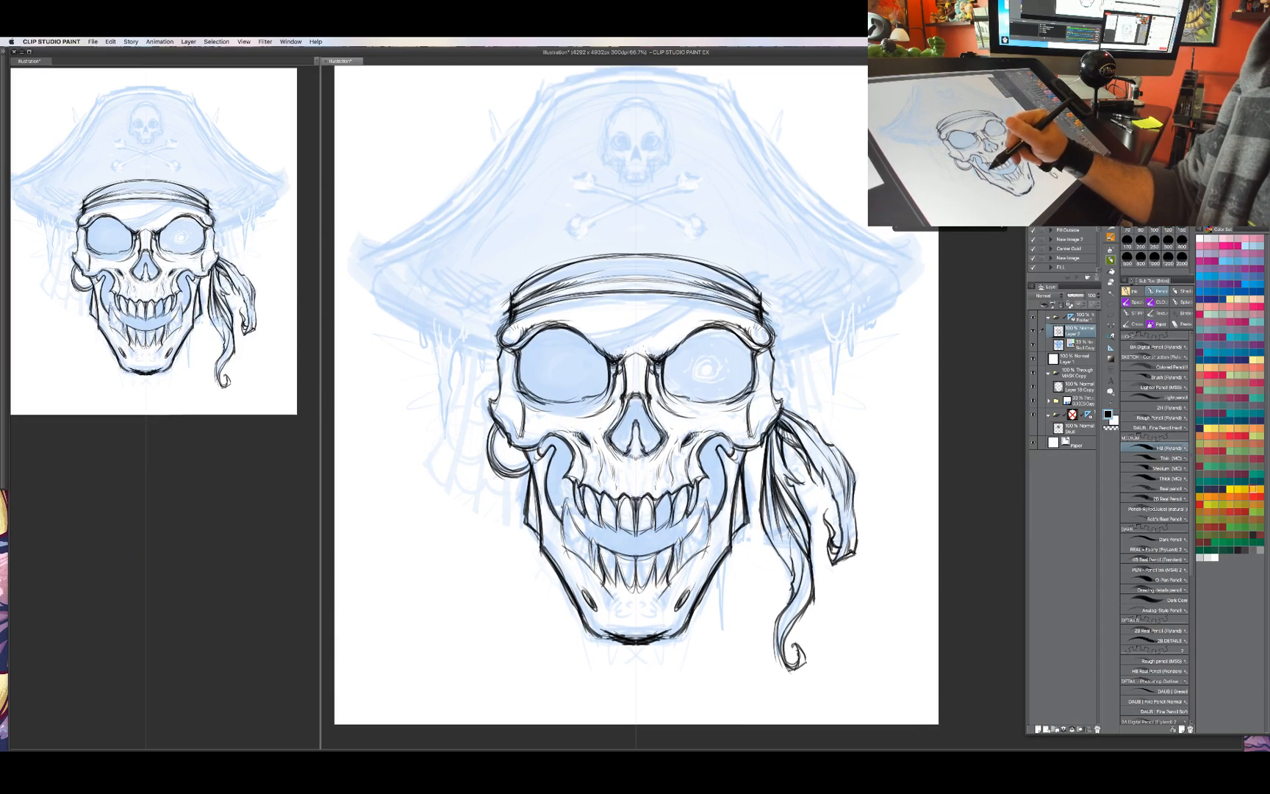
{"action": "mouse_move", "coordinate": [577, 495]}
{"action": "left_mouse_down"}
{"action": "mouse_move", "coordinate": [572, 530]}
{"action": "mouse_move", "coordinate": [566, 503]}
{"action": "left_mouse_up"}
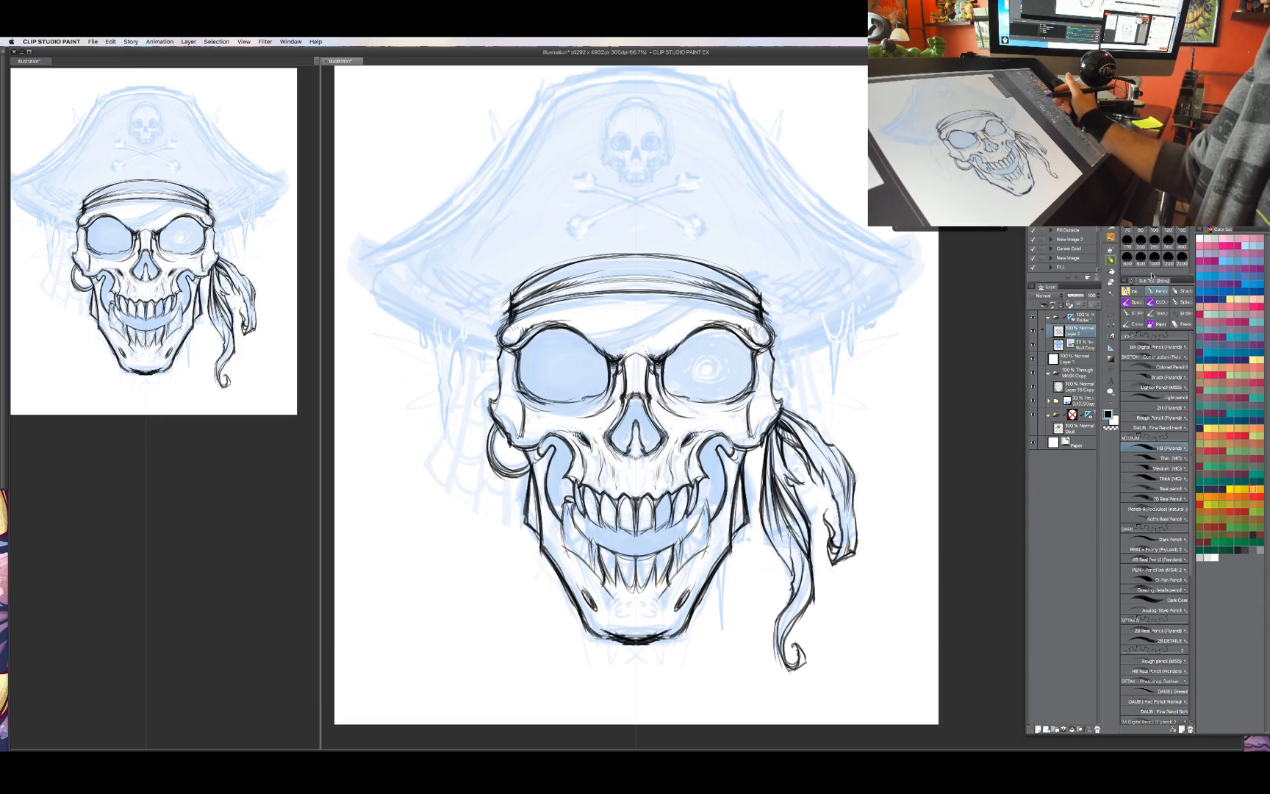
{"action": "key", "text": "ctrl+z"}
{"action": "left_click", "coordinate": [1135, 301]}
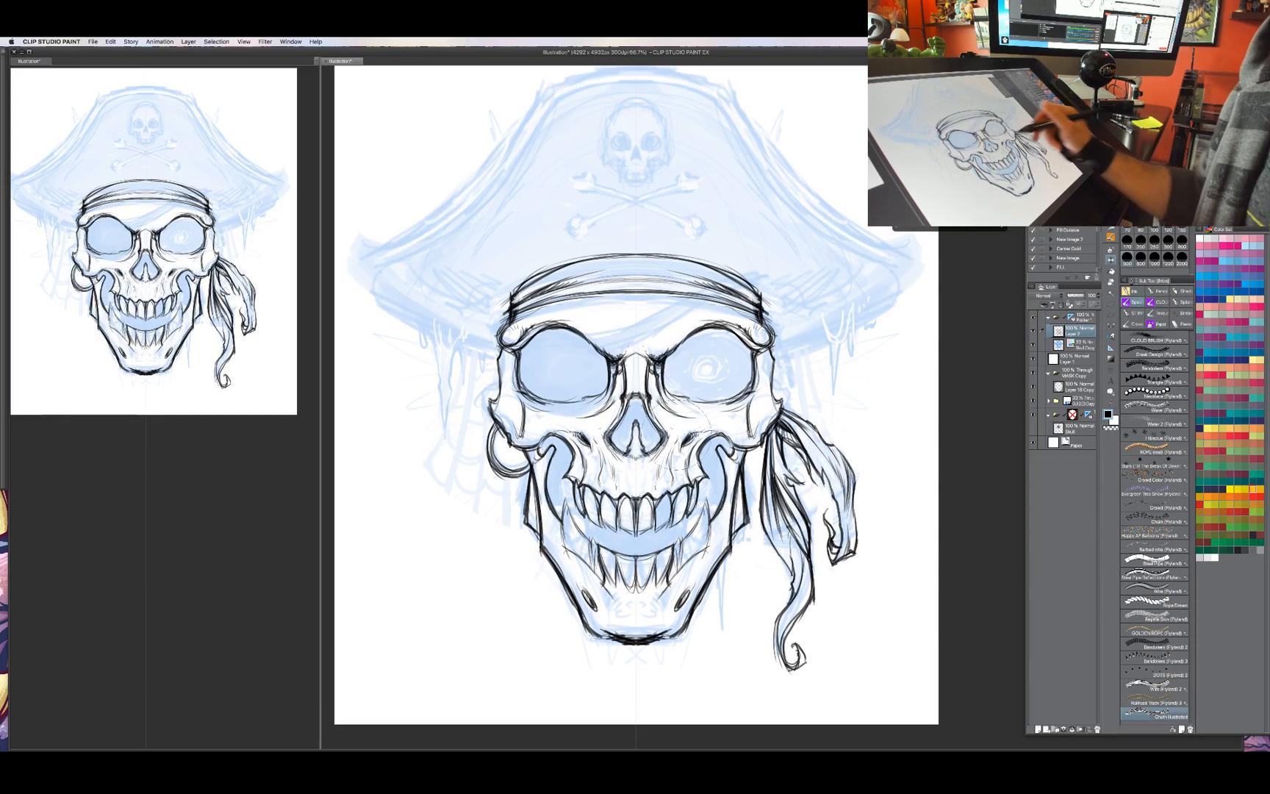
{"action": "left_click", "coordinate": [1159, 291]}
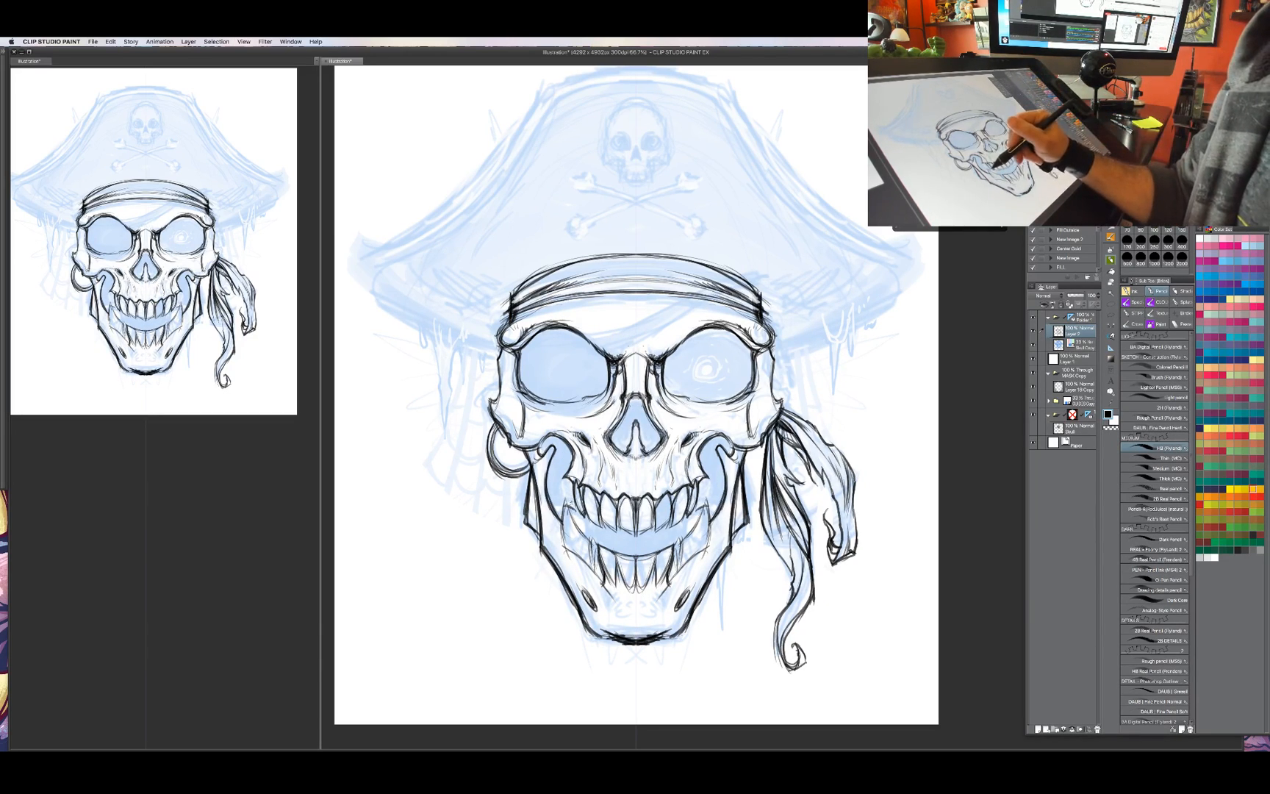
Draw small back teeth in both corners of the mouth, between the upper and lower rows.
{"action": "mouse_move", "coordinate": [575, 506]}
{"action": "left_mouse_down"}
{"action": "mouse_move", "coordinate": [586, 525]}
{"action": "mouse_move", "coordinate": [566, 523]}
{"action": "mouse_move", "coordinate": [566, 498]}
{"action": "mouse_move", "coordinate": [568, 549]}
{"action": "mouse_move", "coordinate": [580, 532]}
{"action": "mouse_move", "coordinate": [594, 564]}
{"action": "left_mouse_up"}
{"action": "key", "text": "ctrl+z"}
{"action": "mouse_move", "coordinate": [580, 528]}
{"action": "left_mouse_down"}
{"action": "mouse_move", "coordinate": [590, 566]}
{"action": "mouse_move", "coordinate": [588, 541]}
{"action": "mouse_move", "coordinate": [563, 553]}
{"action": "left_mouse_up"}
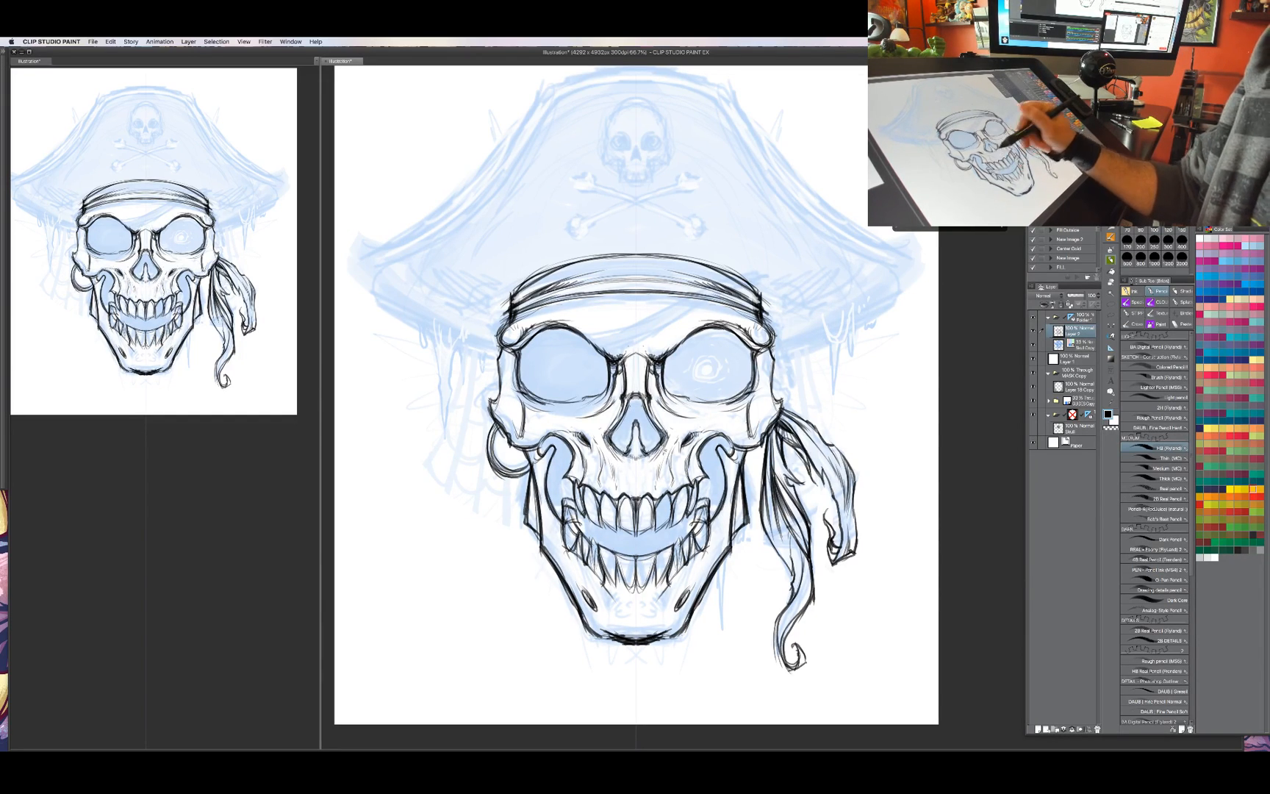
Fill the hollows between the cheekbones and the teeth with dark pencil shading on both sides.
{"action": "left_click_drag", "start_coordinate": [705, 412], "coordinate": [705, 401]}
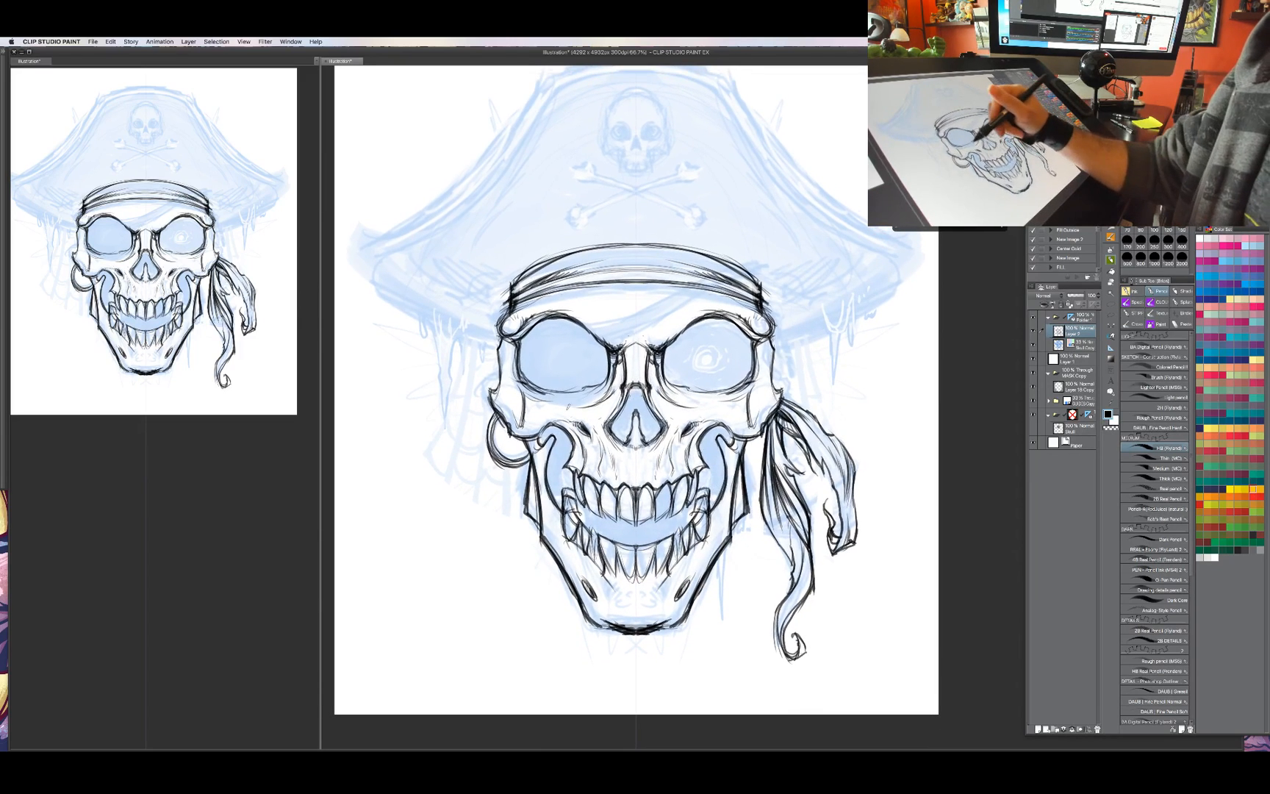
{"action": "mouse_move", "coordinate": [566, 504]}
{"action": "left_mouse_down"}
{"action": "mouse_move", "coordinate": [545, 413]}
{"action": "mouse_move", "coordinate": [570, 482]}
{"action": "left_mouse_up"}
{"action": "left_click_drag", "start_coordinate": [565, 468], "coordinate": [570, 487]}
{"action": "left_click_drag", "start_coordinate": [564, 462], "coordinate": [567, 487]}
{"action": "left_click_drag", "start_coordinate": [562, 464], "coordinate": [568, 487]}
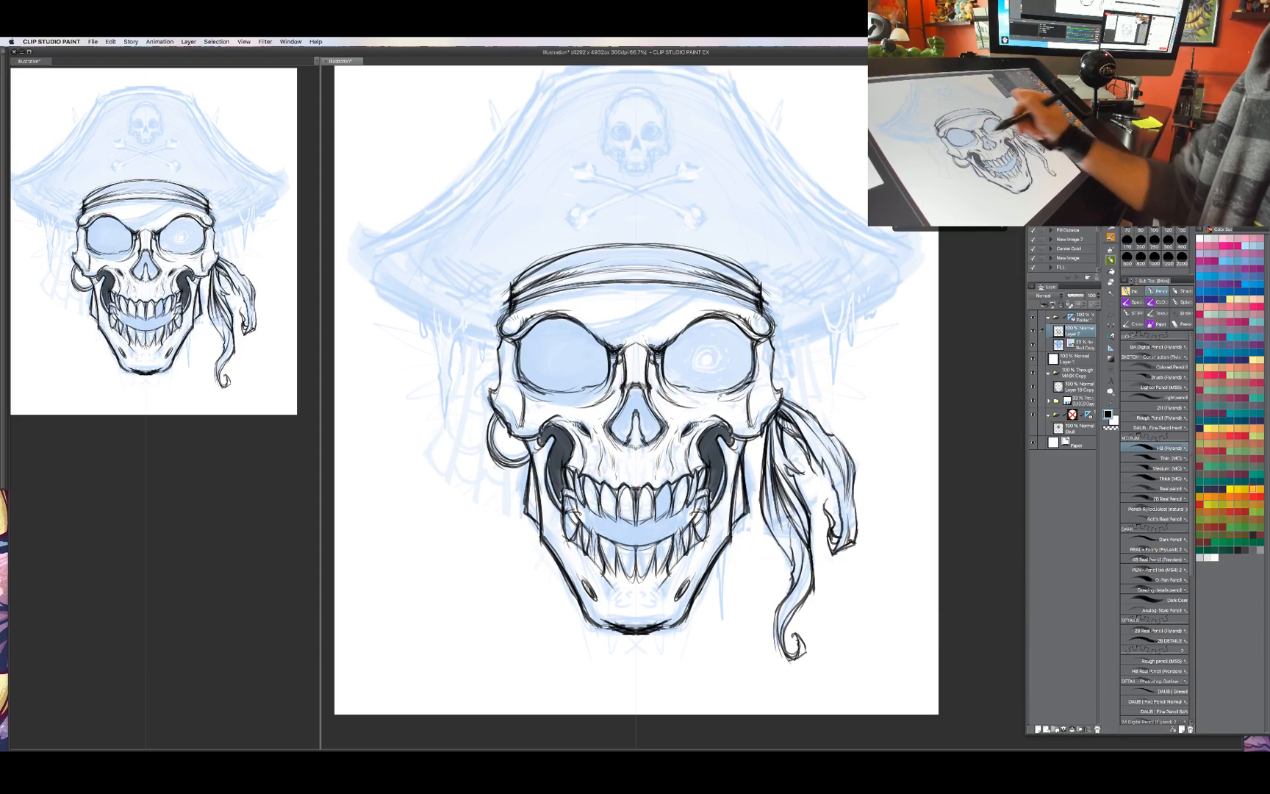
Fill the nose cavity with black pencil shading, keeping lighter accents along its lower inner edges.
{"action": "mouse_move", "coordinate": [720, 397]}
{"action": "left_mouse_down"}
{"action": "mouse_move", "coordinate": [732, 377]}
{"action": "mouse_move", "coordinate": [738, 393]}
{"action": "left_mouse_up"}
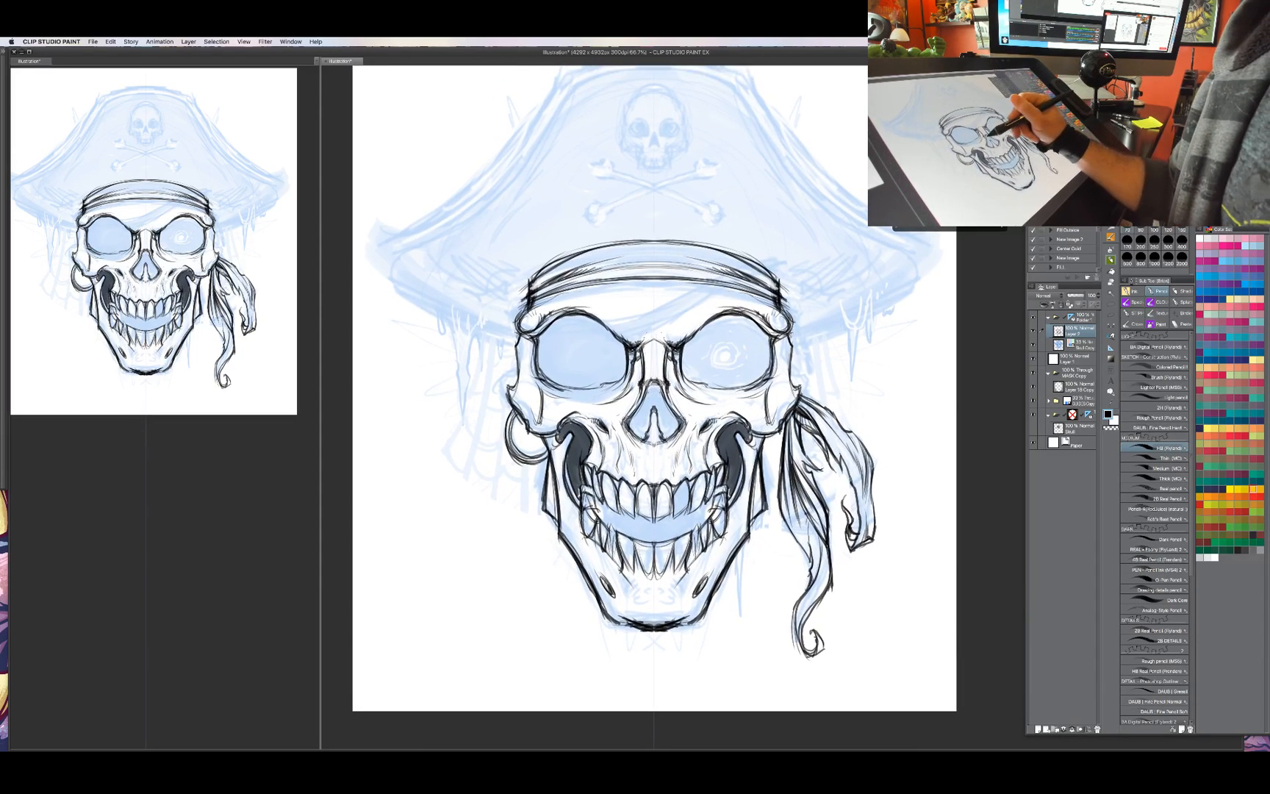
{"action": "left_click_drag", "start_coordinate": [652, 382], "coordinate": [646, 398]}
{"action": "mouse_move", "coordinate": [653, 383]}
{"action": "left_mouse_down"}
{"action": "mouse_move", "coordinate": [633, 425]}
{"action": "mouse_move", "coordinate": [644, 433]}
{"action": "left_mouse_up"}
{"action": "left_click_drag", "start_coordinate": [649, 426], "coordinate": [638, 436]}
{"action": "left_click_drag", "start_coordinate": [645, 417], "coordinate": [629, 432]}
{"action": "left_click_drag", "start_coordinate": [654, 380], "coordinate": [636, 435]}
{"action": "key", "text": "c"}
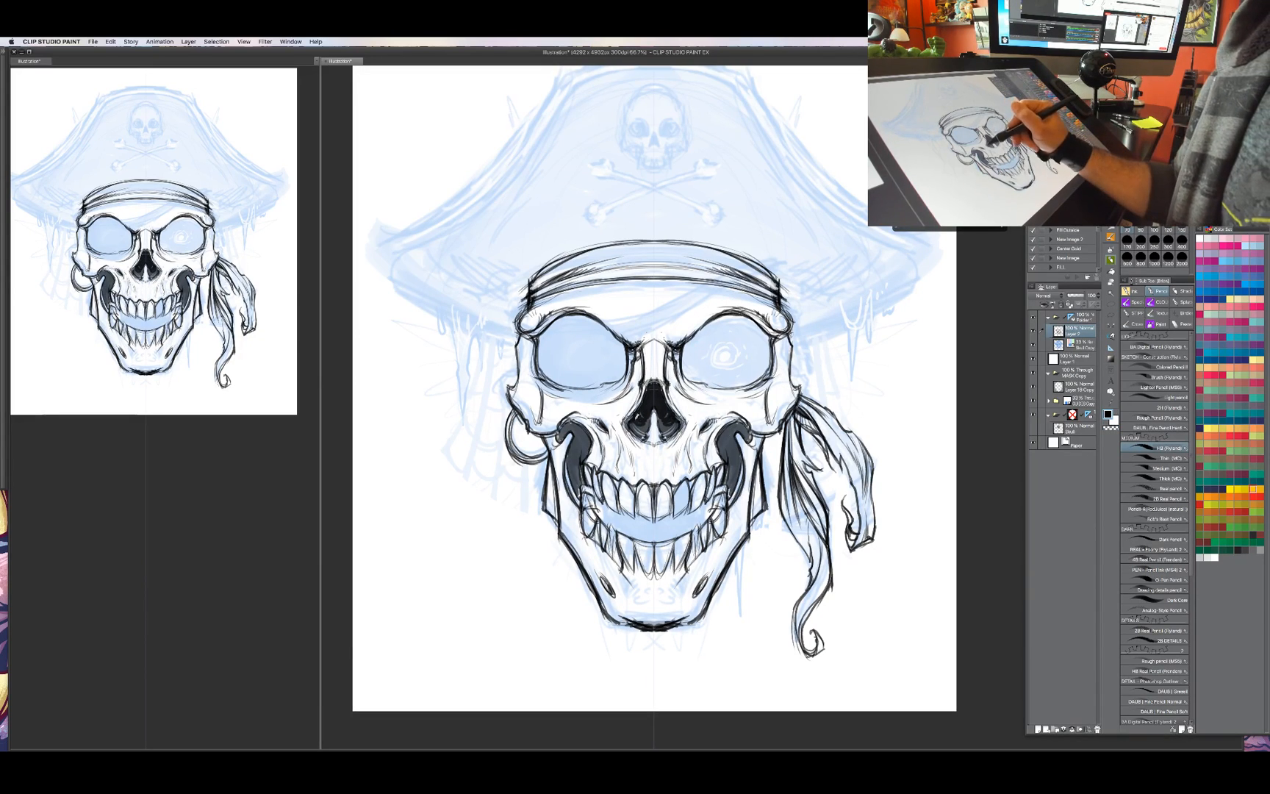
Deepen the dark cheek hollows and add inner contour strokes along the upper jaw on both sides.
{"action": "mouse_move", "coordinate": [724, 432]}
{"action": "left_mouse_down"}
{"action": "mouse_move", "coordinate": [751, 414]}
{"action": "mouse_move", "coordinate": [738, 439]}
{"action": "mouse_move", "coordinate": [749, 428]}
{"action": "mouse_move", "coordinate": [729, 404]}
{"action": "mouse_move", "coordinate": [733, 384]}
{"action": "left_mouse_up"}
{"action": "left_click_drag", "start_coordinate": [554, 478], "coordinate": [572, 501]}
{"action": "mouse_move", "coordinate": [557, 481]}
{"action": "left_mouse_down"}
{"action": "mouse_move", "coordinate": [575, 512]}
{"action": "mouse_move", "coordinate": [557, 445]}
{"action": "mouse_move", "coordinate": [566, 474]}
{"action": "left_mouse_up"}
{"action": "left_click_drag", "start_coordinate": [564, 453], "coordinate": [564, 484]}
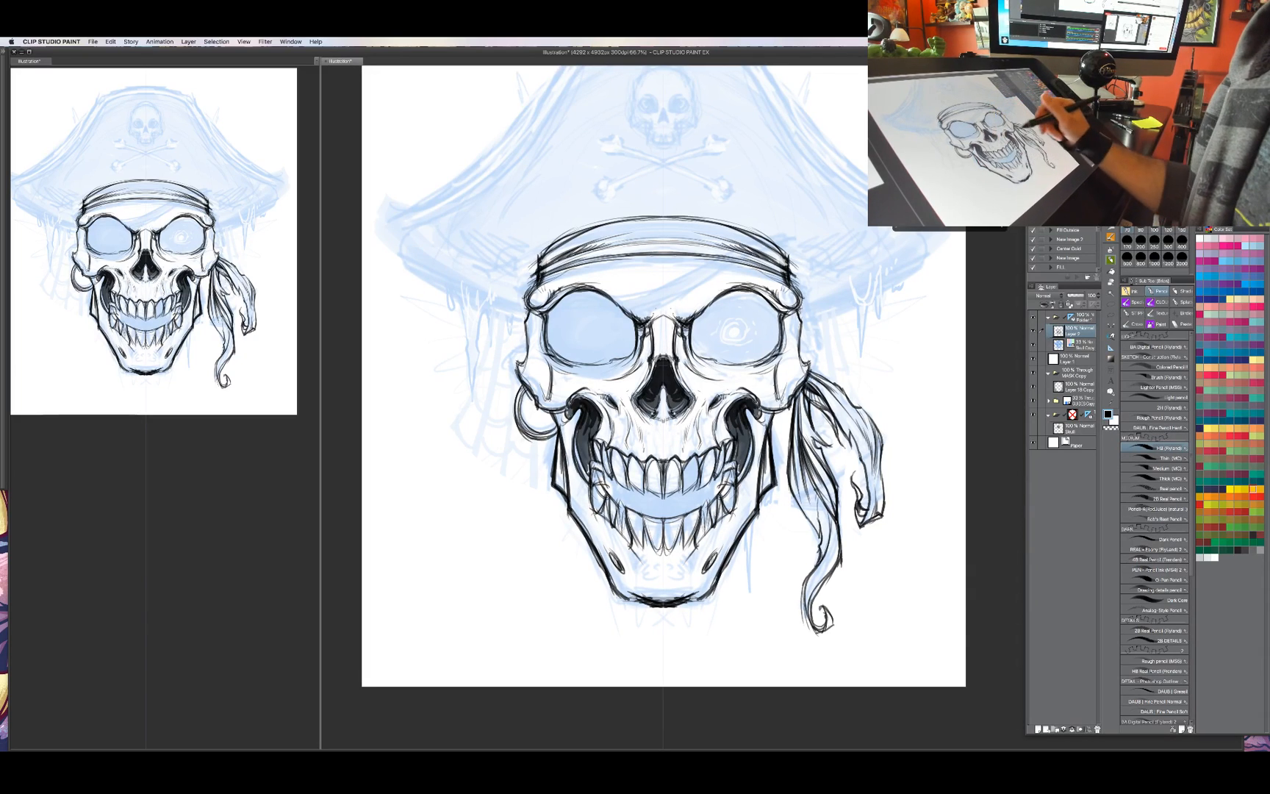
Draw frown wrinkles between the brows and curved brow lines across the forehead above the eye sockets.
{"action": "left_click_drag", "start_coordinate": [542, 403], "coordinate": [584, 377]}
{"action": "left_click_drag", "start_coordinate": [747, 398], "coordinate": [749, 411]}
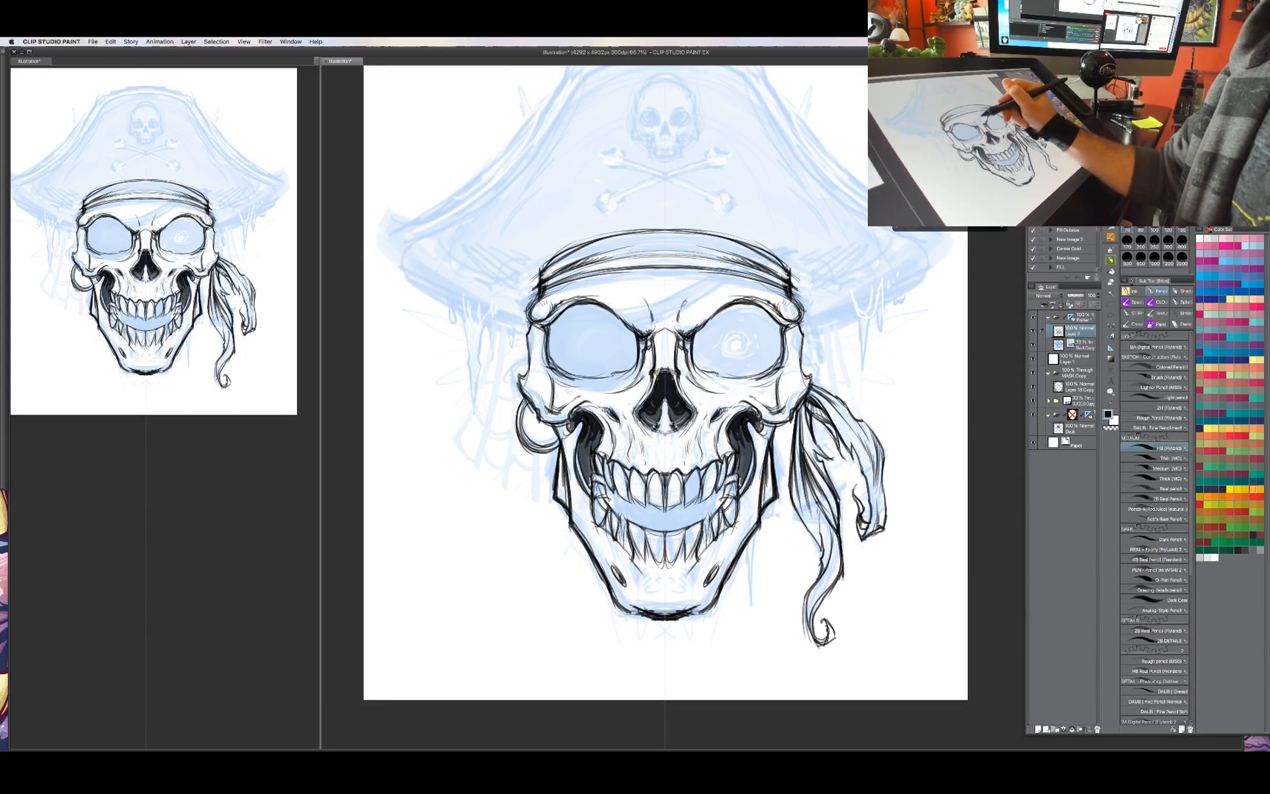
{"action": "mouse_move", "coordinate": [656, 308]}
{"action": "left_mouse_down"}
{"action": "mouse_move", "coordinate": [650, 288]}
{"action": "mouse_move", "coordinate": [666, 314]}
{"action": "mouse_move", "coordinate": [651, 336]}
{"action": "mouse_move", "coordinate": [660, 323]}
{"action": "mouse_move", "coordinate": [644, 301]}
{"action": "mouse_move", "coordinate": [658, 313]}
{"action": "left_mouse_up"}
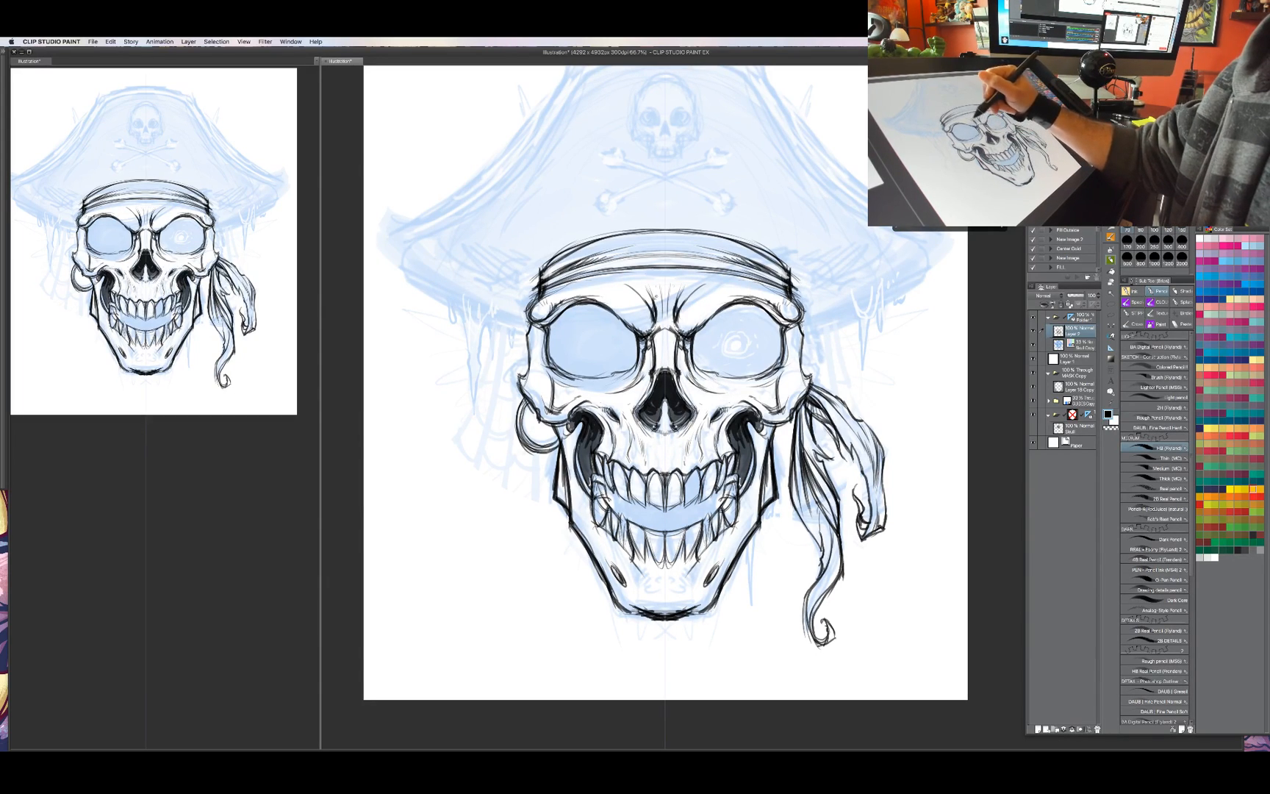
{"action": "left_click_drag", "start_coordinate": [614, 266], "coordinate": [639, 281]}
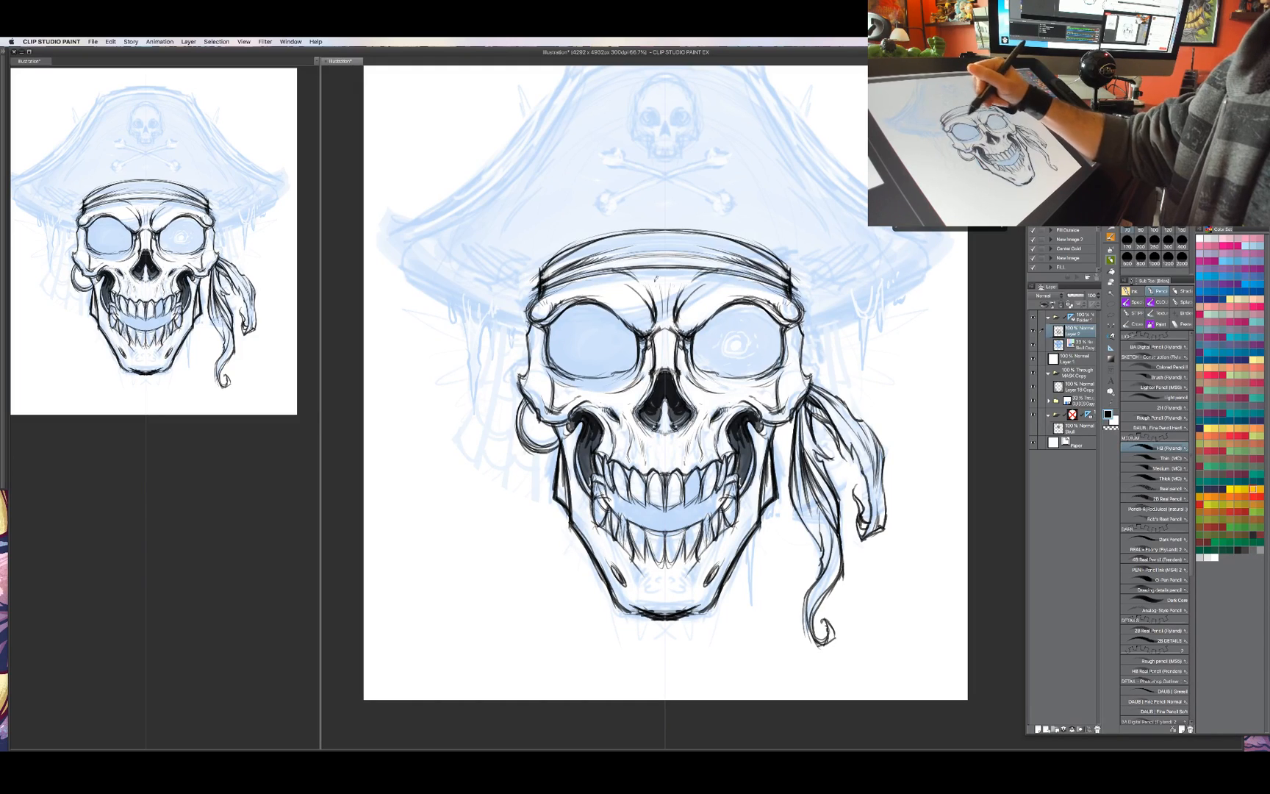
{"action": "left_click_drag", "start_coordinate": [769, 443], "coordinate": [768, 431]}
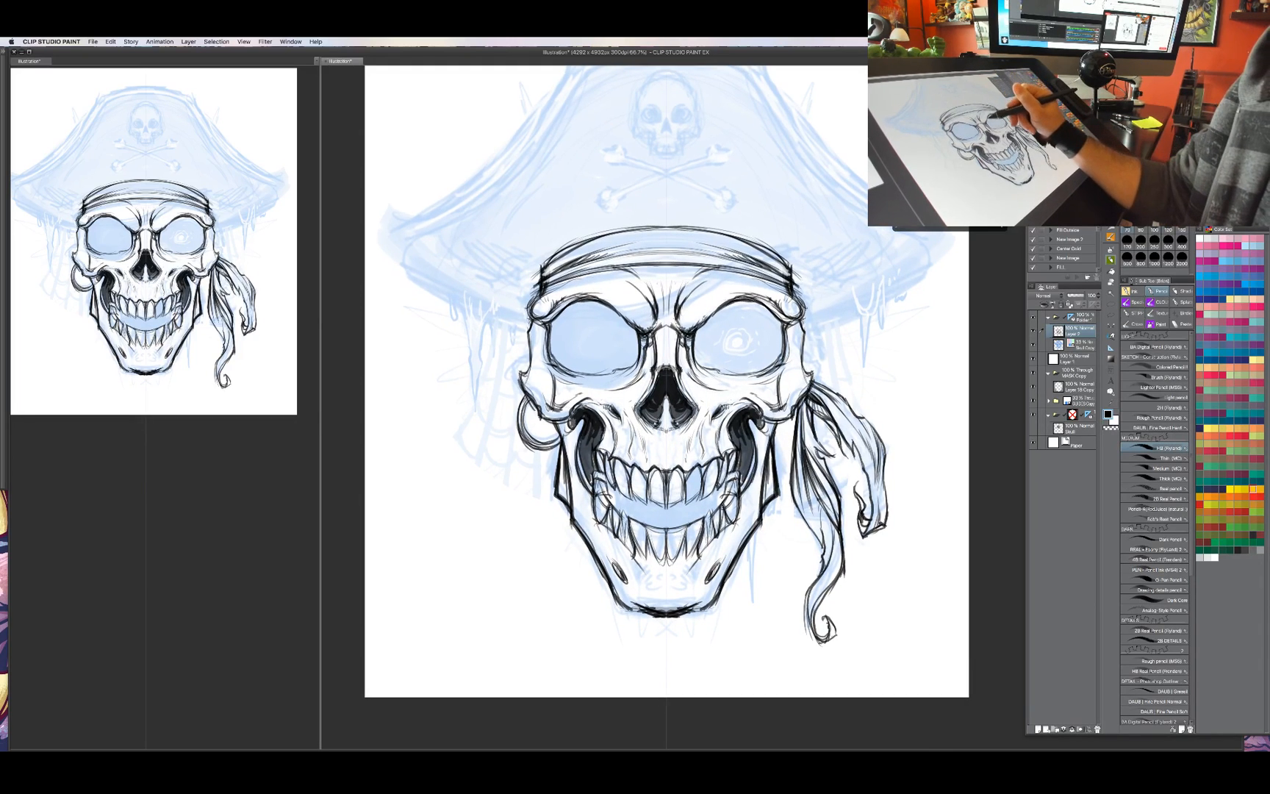
{"action": "mouse_move", "coordinate": [693, 330]}
{"action": "left_mouse_down"}
{"action": "mouse_move", "coordinate": [728, 299]}
{"action": "mouse_move", "coordinate": [702, 316]}
{"action": "left_mouse_up"}
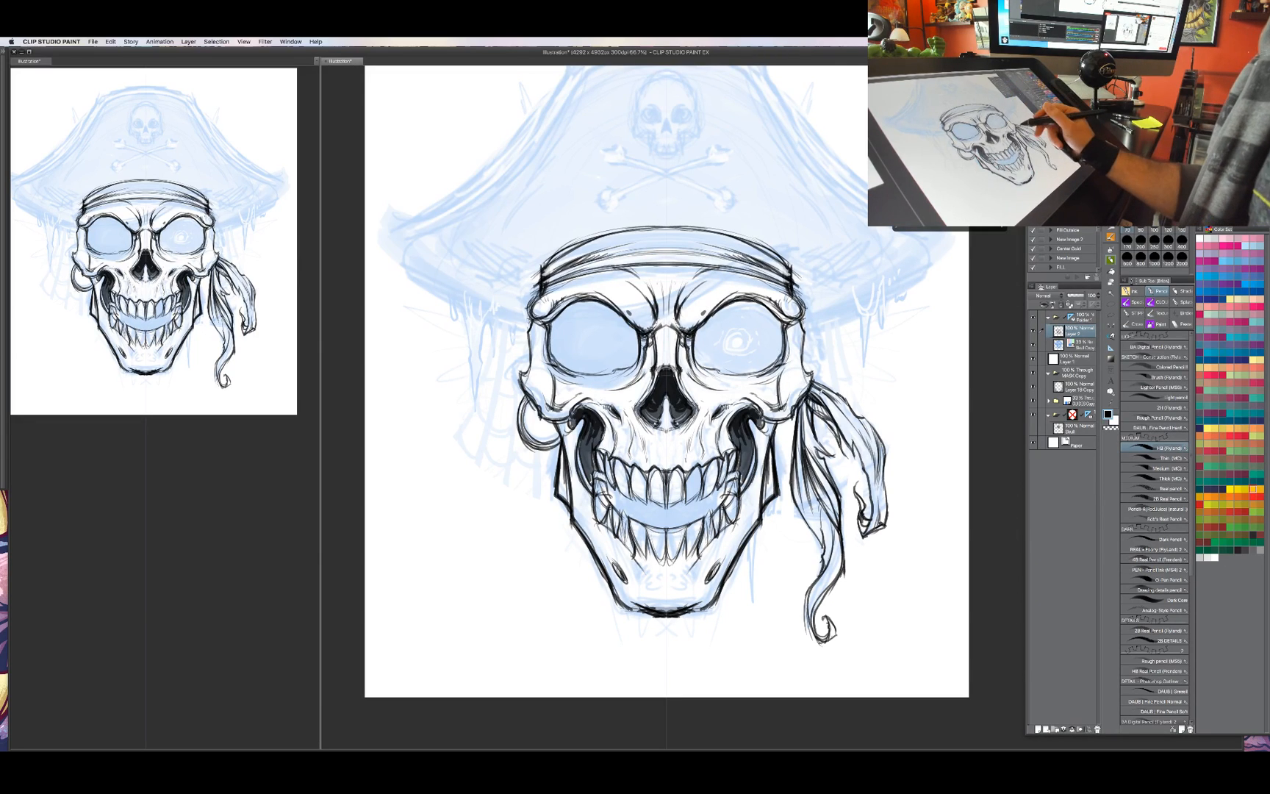
Add short shading strokes along the lower inner rims of the eye sockets and beside the nose.
{"action": "left_click_drag", "start_coordinate": [802, 414], "coordinate": [792, 406]}
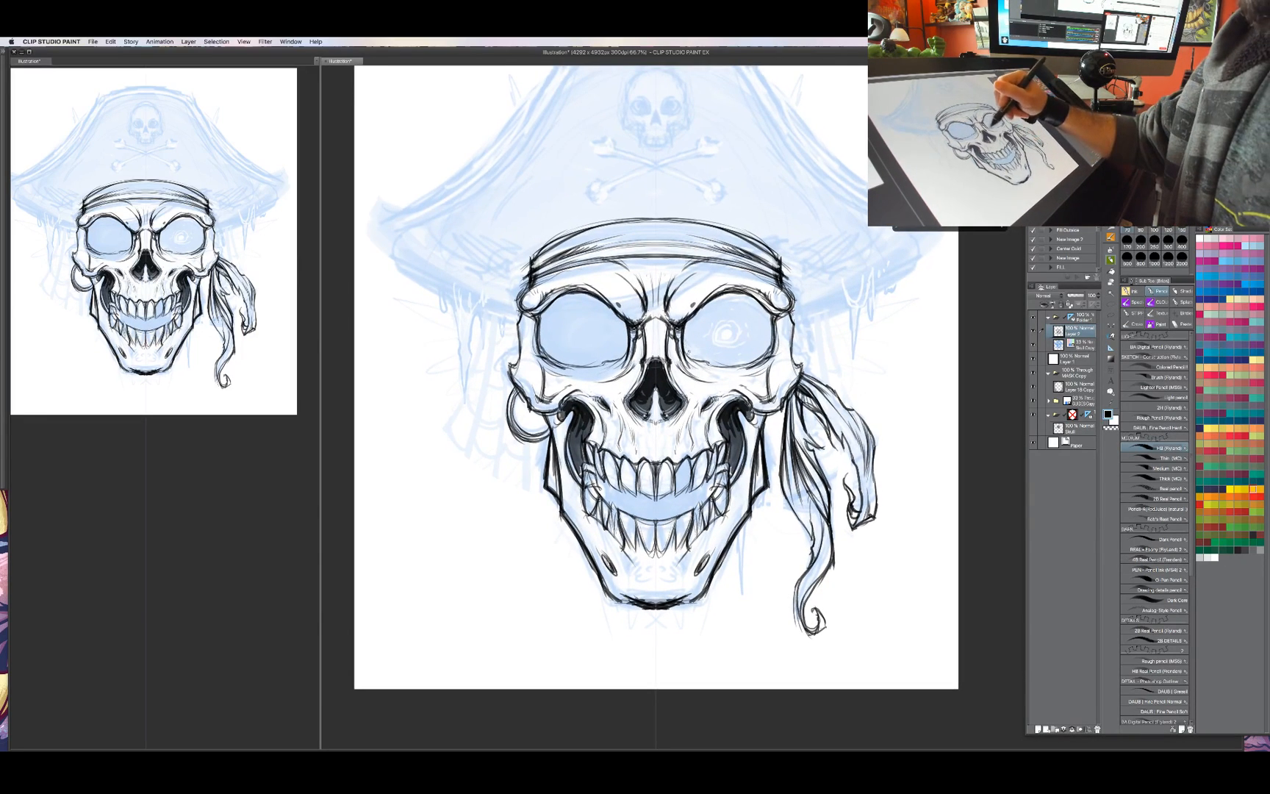
{"action": "mouse_move", "coordinate": [694, 351]}
{"action": "left_mouse_down"}
{"action": "mouse_move", "coordinate": [685, 371]}
{"action": "mouse_move", "coordinate": [702, 371]}
{"action": "left_mouse_up"}
{"action": "mouse_move", "coordinate": [693, 364]}
{"action": "left_mouse_down"}
{"action": "mouse_move", "coordinate": [711, 374]}
{"action": "mouse_move", "coordinate": [674, 364]}
{"action": "left_mouse_up"}
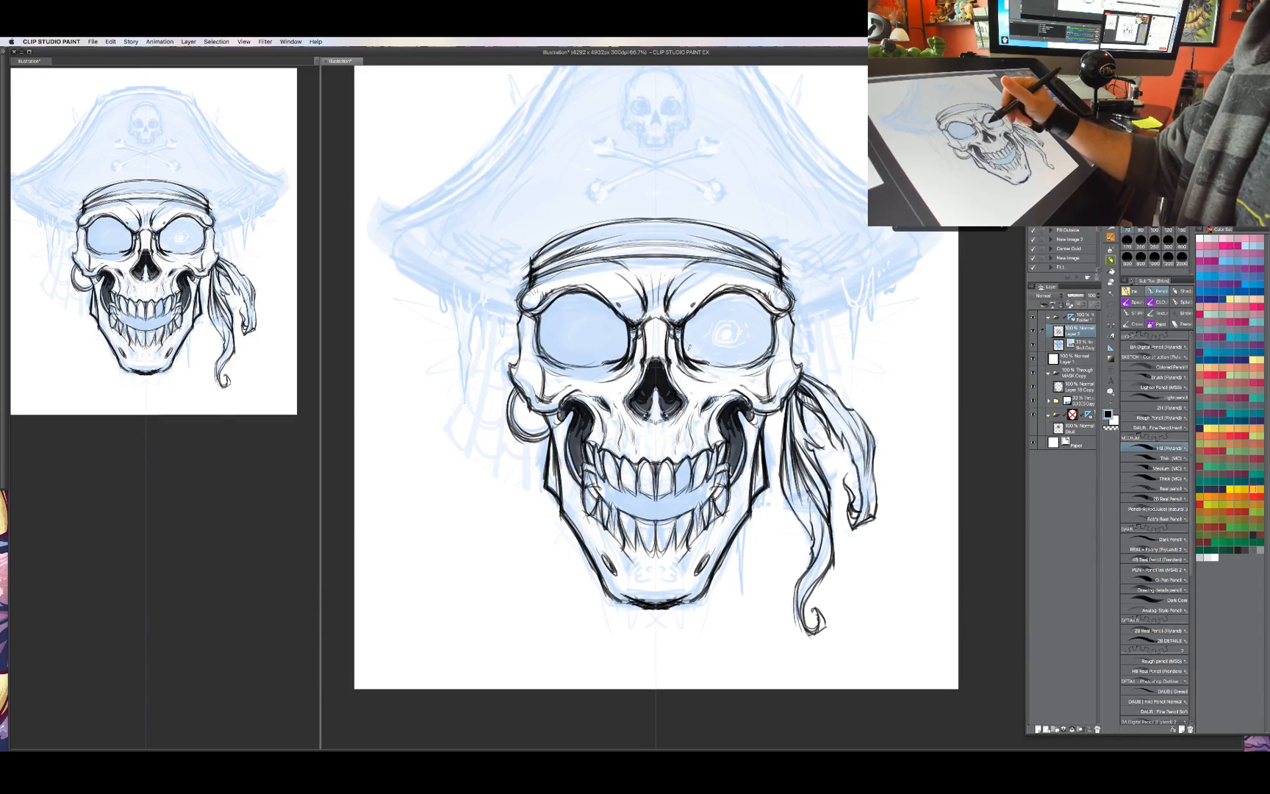
{"action": "left_click_drag", "start_coordinate": [681, 375], "coordinate": [691, 400]}
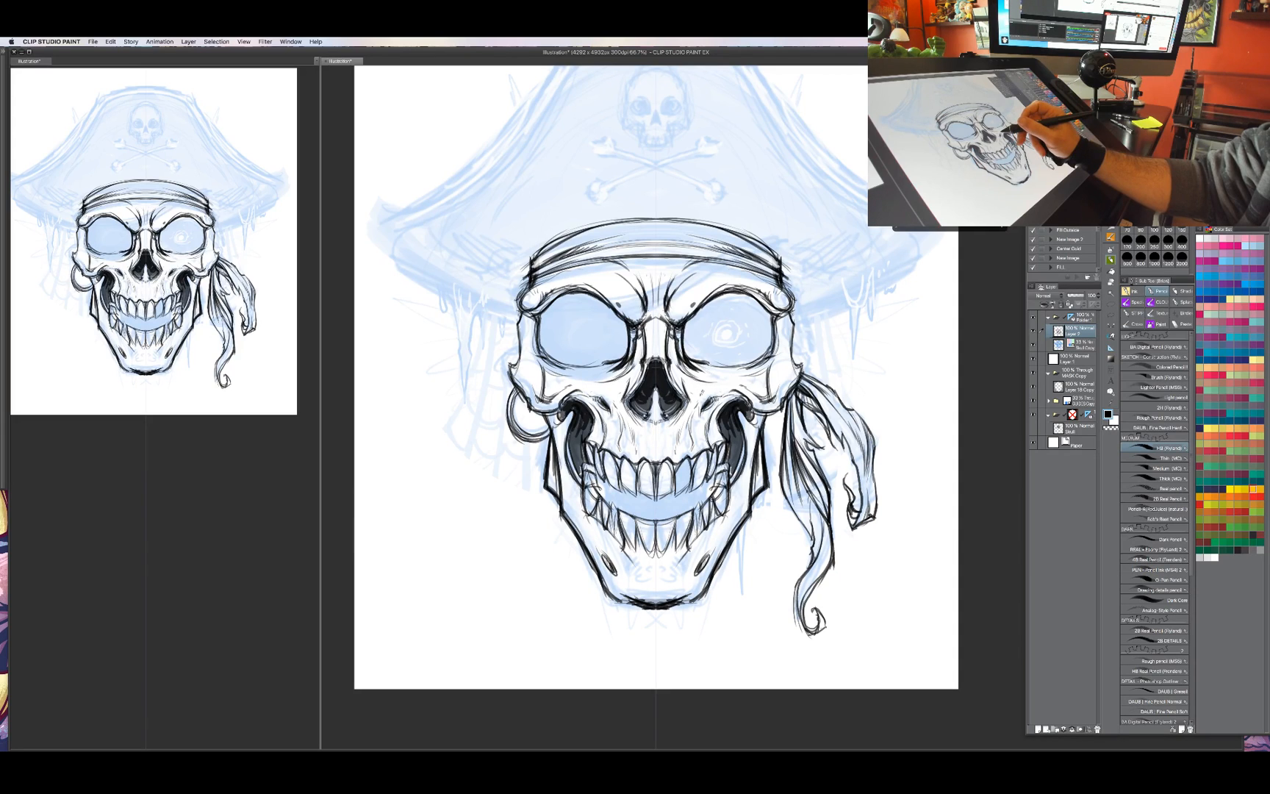
Fill the open mouth between the upper and lower teeth with dark shading.
{"action": "scroll", "coordinate": [656, 377], "scroll_direction": "down", "scroll_amount": 1}
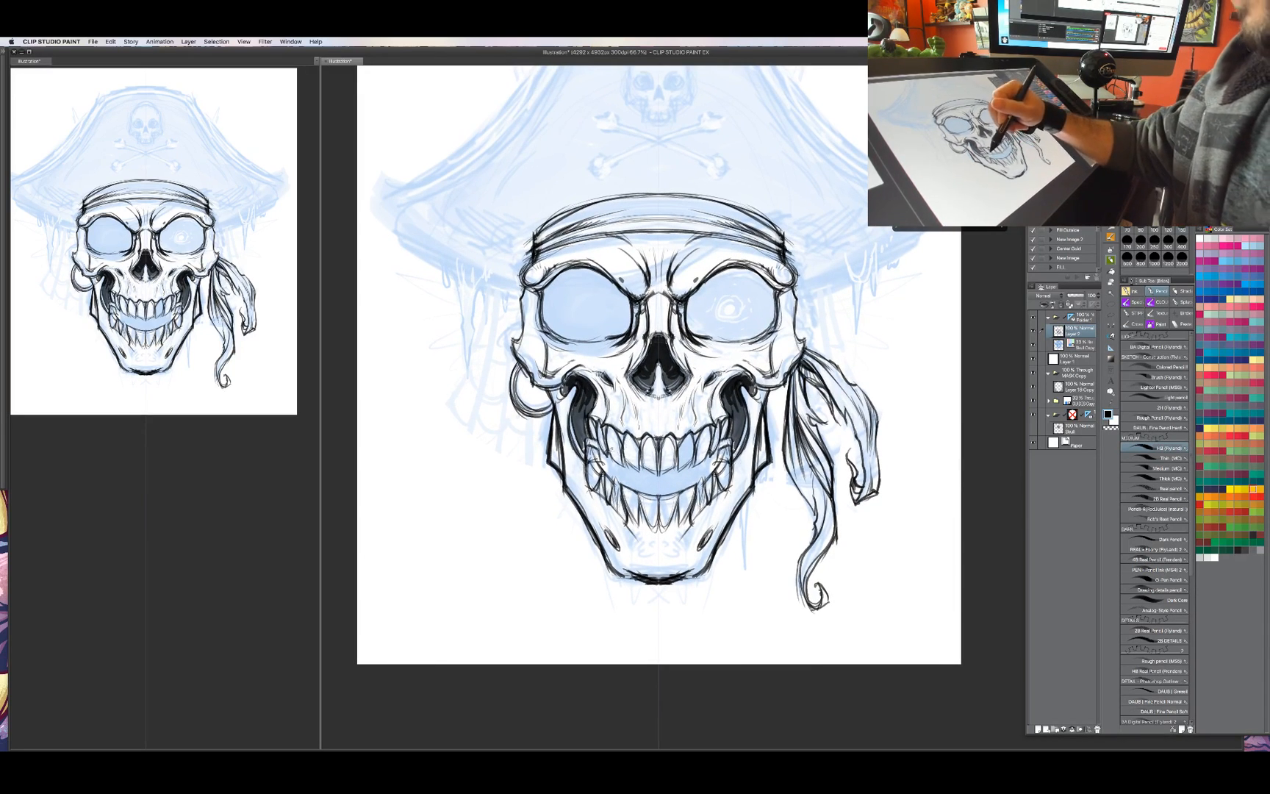
{"action": "left_click_drag", "start_coordinate": [612, 450], "coordinate": [625, 467]}
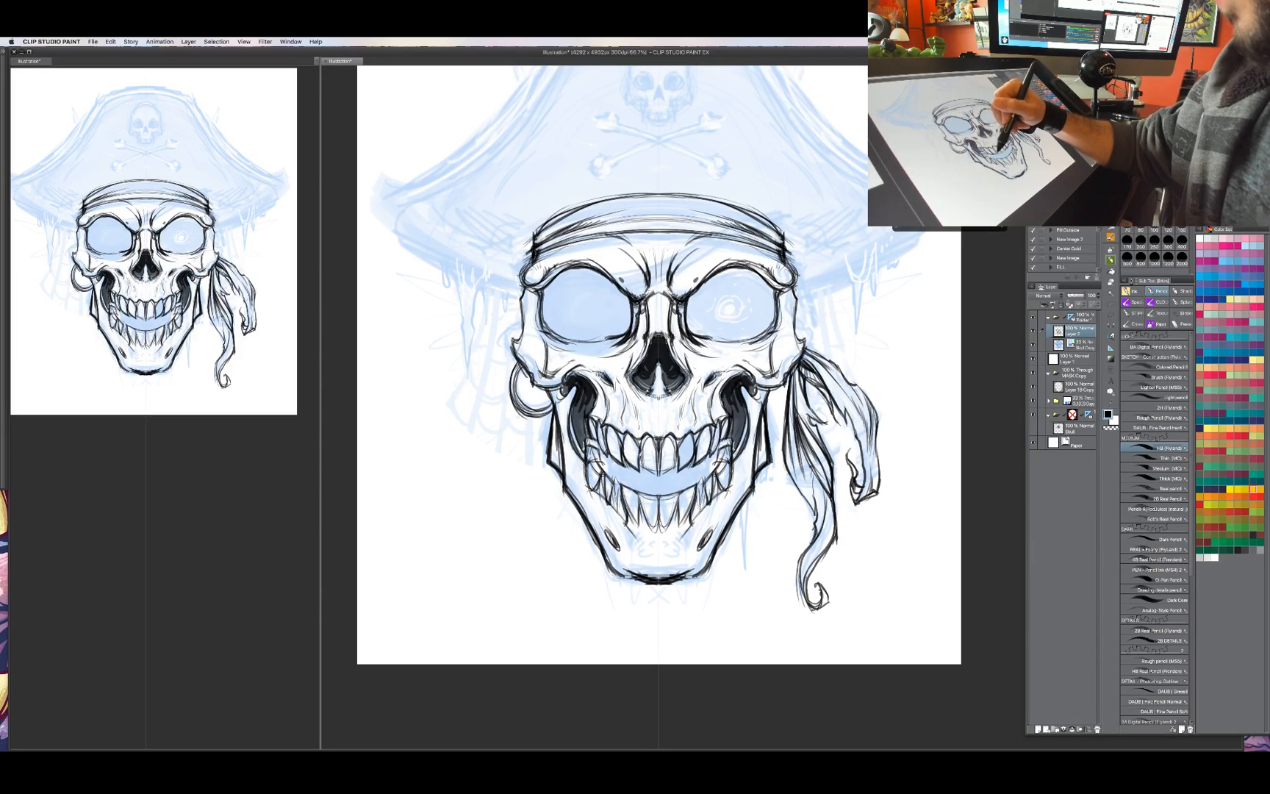
{"action": "left_click_drag", "start_coordinate": [655, 456], "coordinate": [660, 477]}
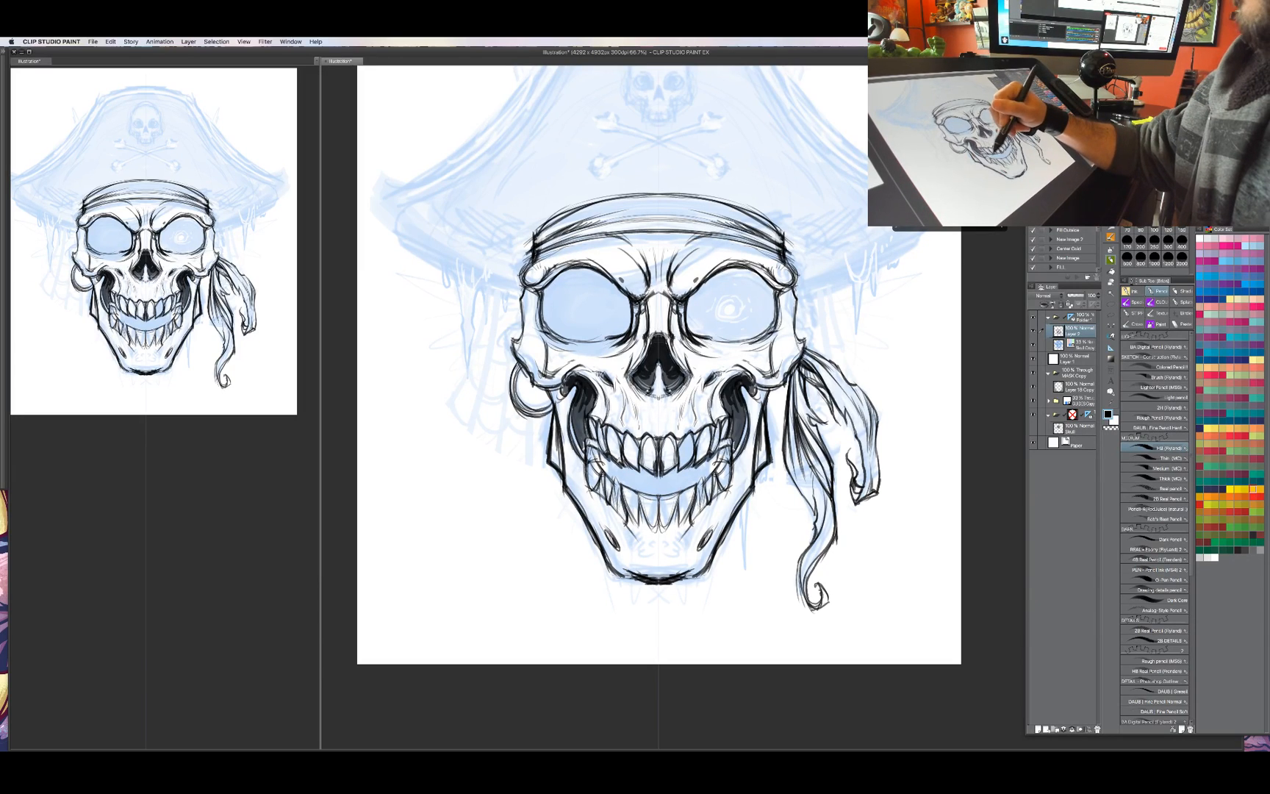
{"action": "mouse_move", "coordinate": [619, 459]}
{"action": "left_mouse_down"}
{"action": "mouse_move", "coordinate": [630, 479]}
{"action": "mouse_move", "coordinate": [613, 479]}
{"action": "mouse_move", "coordinate": [601, 450]}
{"action": "mouse_move", "coordinate": [600, 472]}
{"action": "mouse_move", "coordinate": [646, 491]}
{"action": "mouse_move", "coordinate": [701, 478]}
{"action": "left_mouse_up"}
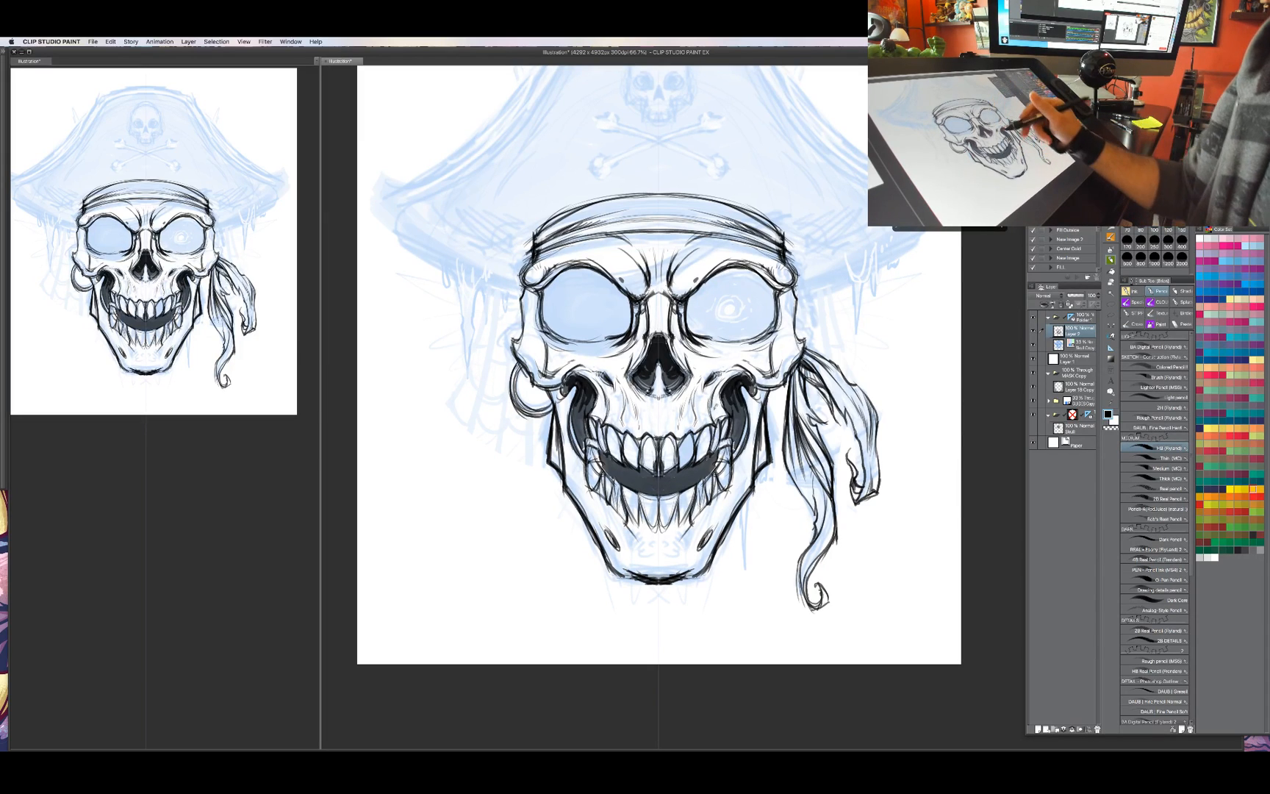
Refine the side teeth at the mouth corners and strengthen the lower jaw's side contours.
{"action": "mouse_move", "coordinate": [582, 441]}
{"action": "left_mouse_down"}
{"action": "mouse_move", "coordinate": [580, 397]}
{"action": "mouse_move", "coordinate": [577, 438]}
{"action": "left_mouse_up"}
{"action": "left_click_drag", "start_coordinate": [752, 394], "coordinate": [760, 416]}
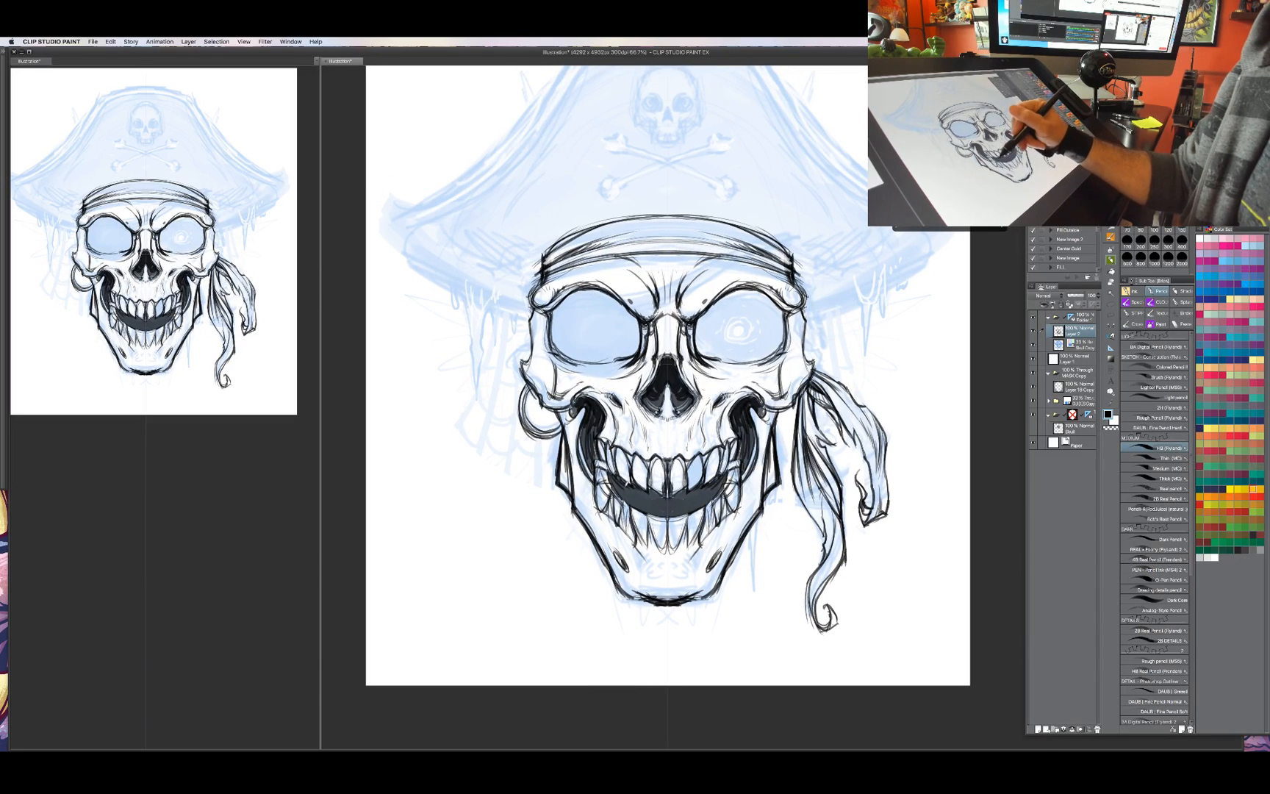
{"action": "left_click_drag", "start_coordinate": [617, 481], "coordinate": [633, 497]}
{"action": "left_click_drag", "start_coordinate": [754, 443], "coordinate": [748, 464]}
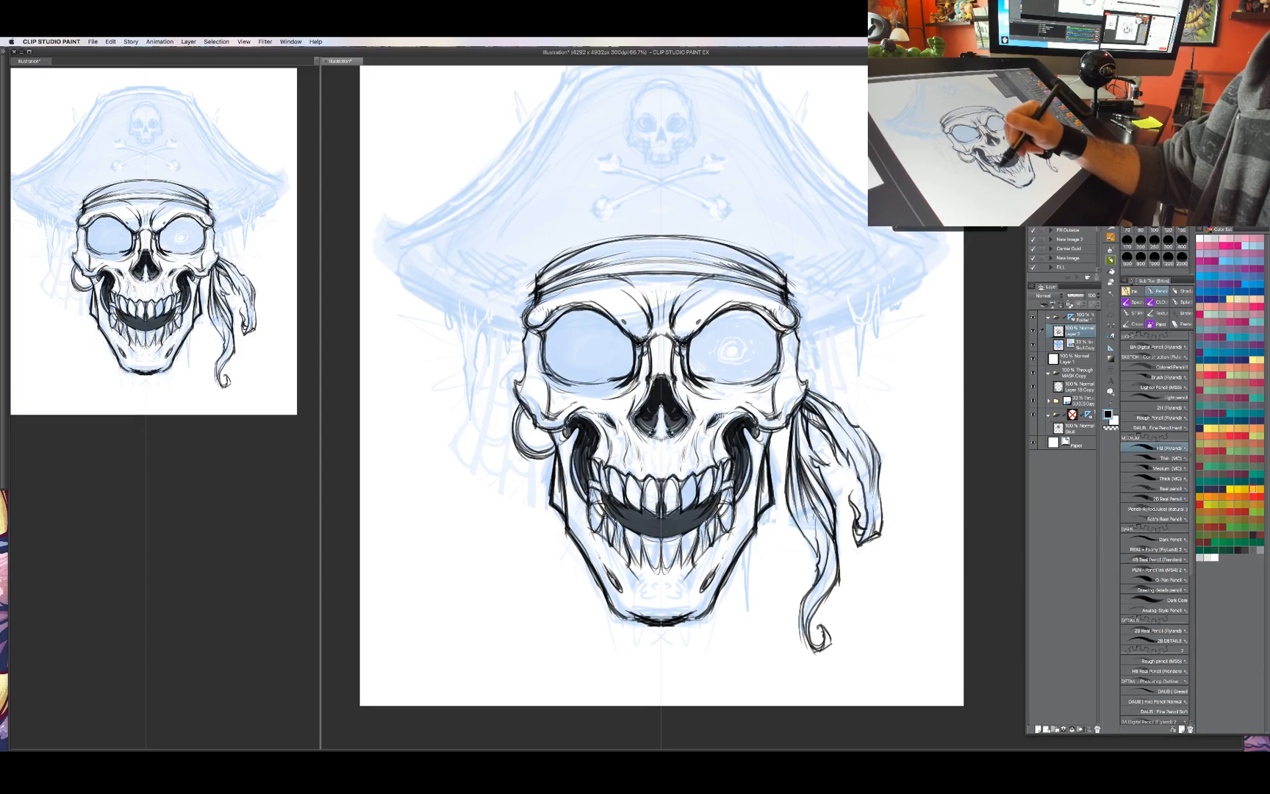
{"action": "left_click_drag", "start_coordinate": [566, 523], "coordinate": [596, 565]}
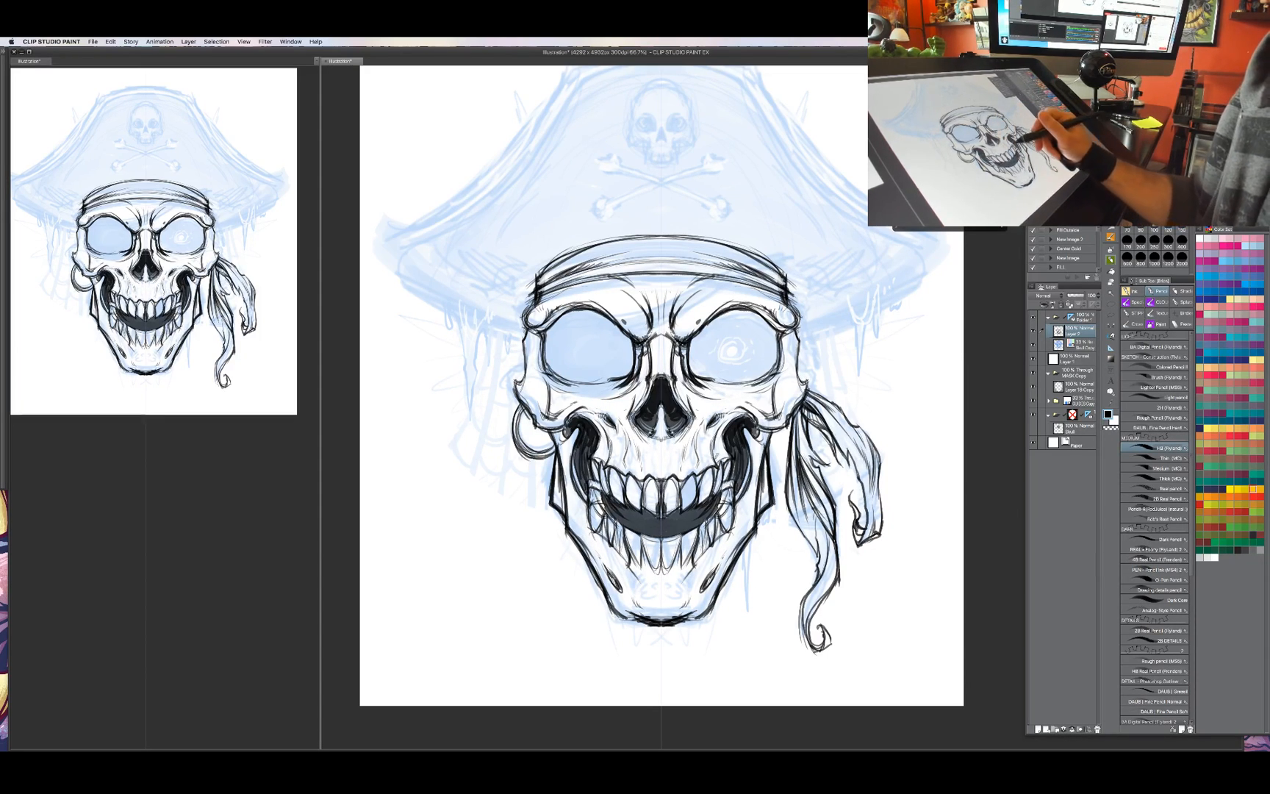
Darken the outer contour of the temples beside the eye sockets, below the headband.
{"action": "left_click_drag", "start_coordinate": [656, 400], "coordinate": [661, 403]}
{"action": "left_click_drag", "start_coordinate": [527, 338], "coordinate": [519, 282]}
{"action": "mouse_move", "coordinate": [729, 401]}
{"action": "left_mouse_down"}
{"action": "mouse_move", "coordinate": [745, 400]}
{"action": "mouse_move", "coordinate": [741, 415]}
{"action": "left_mouse_up"}
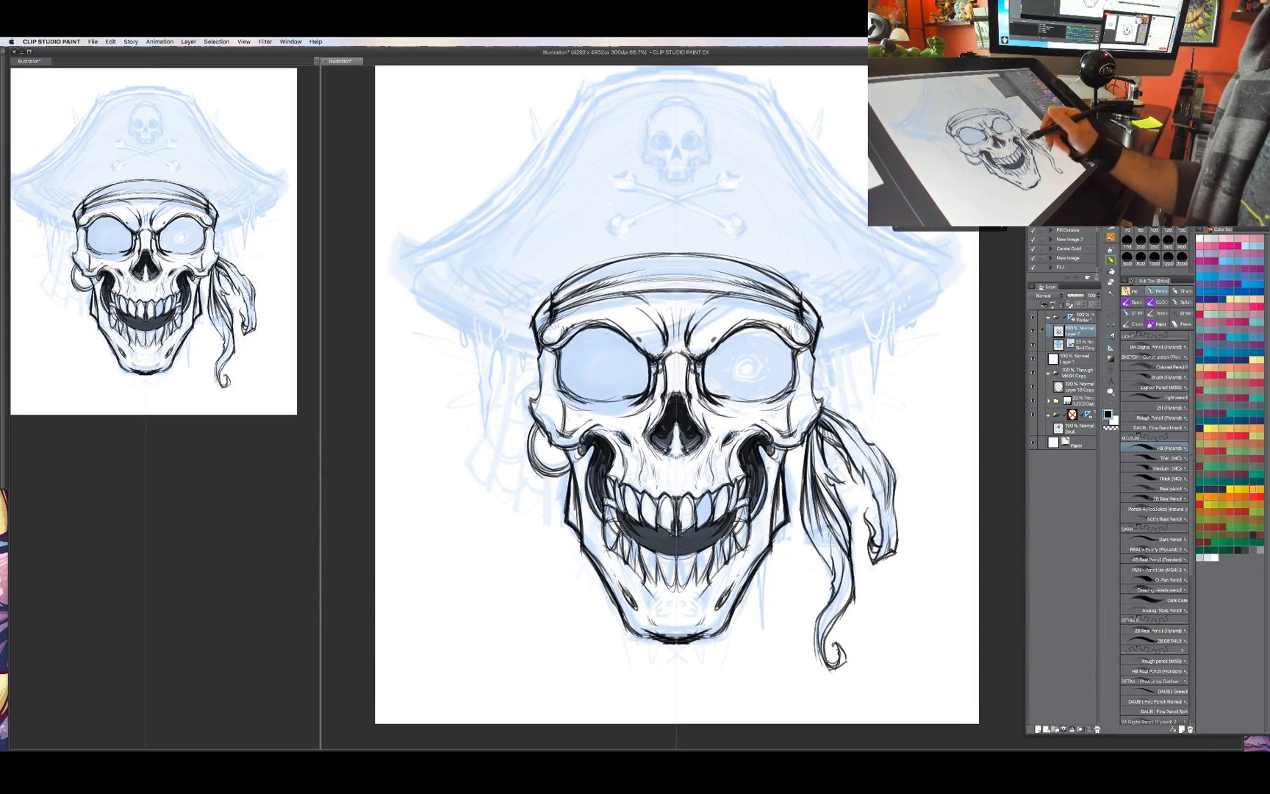
Draw the hat brim's curved lower edge on both sides of the skull, up to the curled tips.
{"action": "left_click_drag", "start_coordinate": [403, 286], "coordinate": [449, 321]}
{"action": "left_click_drag", "start_coordinate": [400, 284], "coordinate": [463, 329]}
{"action": "left_click_drag", "start_coordinate": [433, 311], "coordinate": [539, 357]}
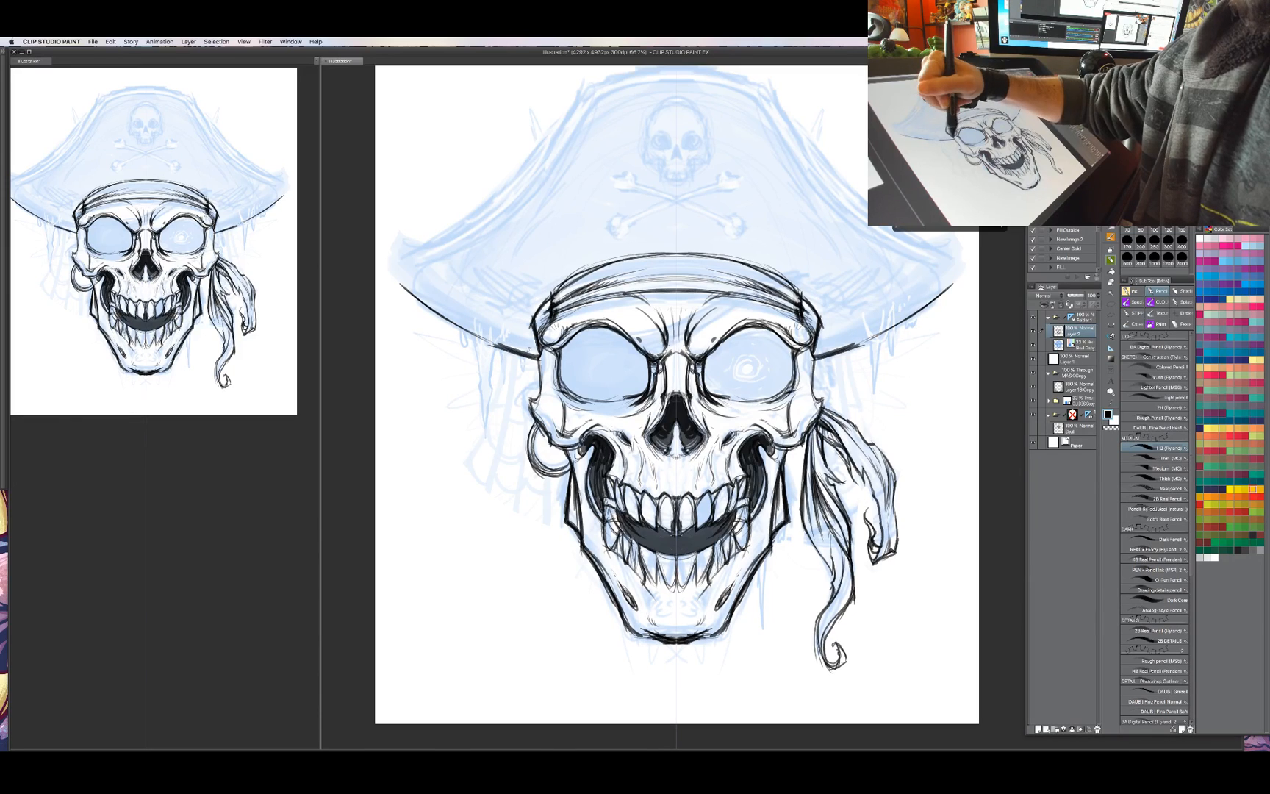
{"action": "mouse_move", "coordinate": [425, 301]}
{"action": "left_mouse_down"}
{"action": "mouse_move", "coordinate": [485, 340]}
{"action": "mouse_move", "coordinate": [468, 332]}
{"action": "left_mouse_up"}
{"action": "mouse_move", "coordinate": [401, 275]}
{"action": "left_mouse_down"}
{"action": "mouse_move", "coordinate": [437, 310]}
{"action": "mouse_move", "coordinate": [404, 284]}
{"action": "mouse_move", "coordinate": [425, 302]}
{"action": "left_mouse_up"}
{"action": "mouse_move", "coordinate": [398, 247]}
{"action": "left_mouse_down"}
{"action": "mouse_move", "coordinate": [410, 291]}
{"action": "mouse_move", "coordinate": [404, 241]}
{"action": "left_mouse_up"}
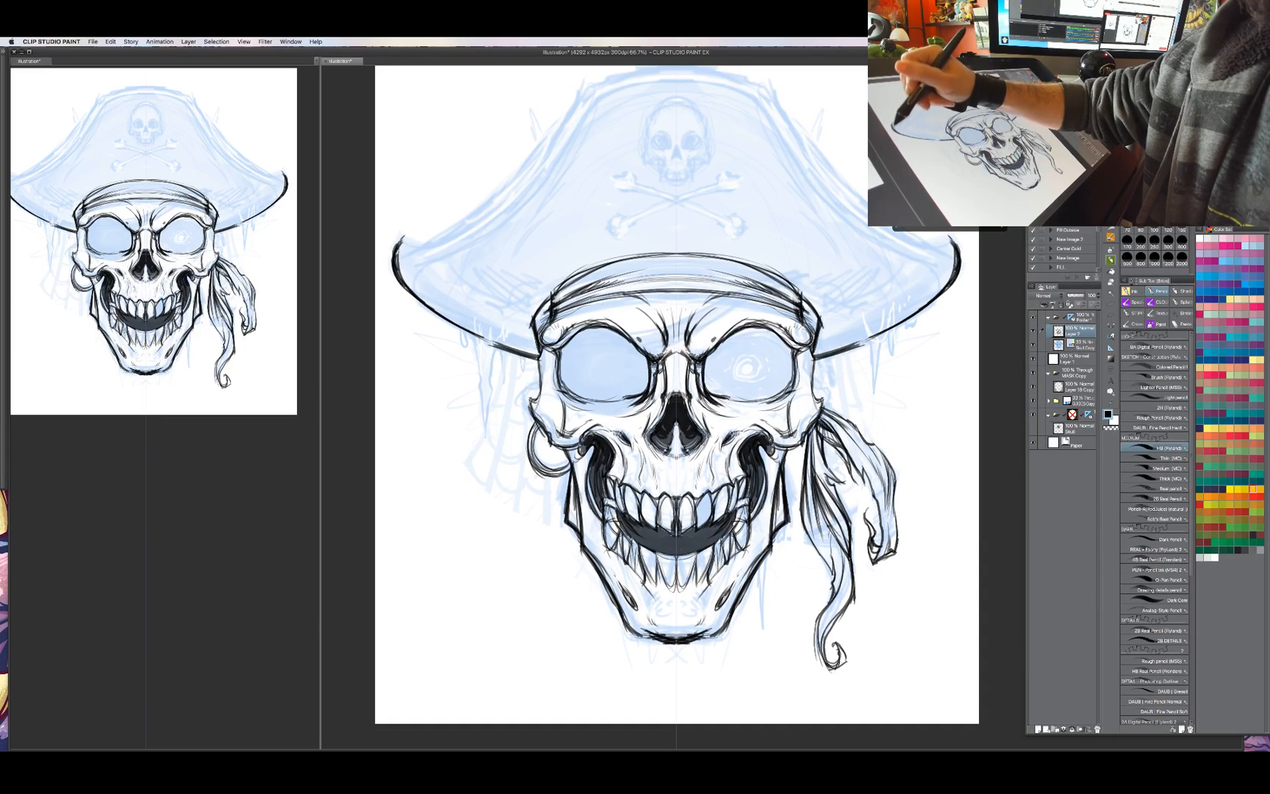
Outline the hat's sloping sides and arched top edge down to the curled brim tips with bold pencil lines.
{"action": "left_click_drag", "start_coordinate": [742, 459], "coordinate": [733, 512]}
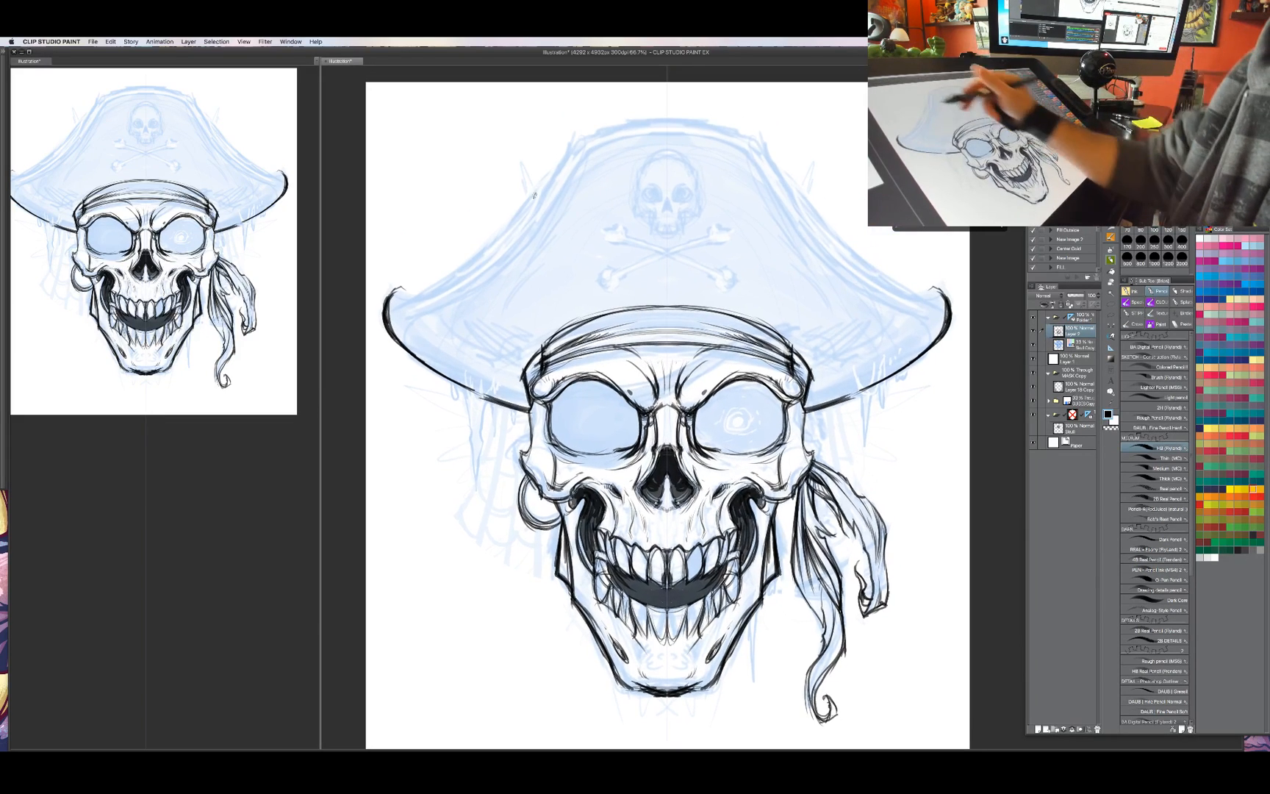
{"action": "left_click_drag", "start_coordinate": [556, 172], "coordinate": [474, 265]}
{"action": "mouse_move", "coordinate": [568, 139]}
{"action": "left_mouse_down"}
{"action": "mouse_move", "coordinate": [525, 217]}
{"action": "mouse_move", "coordinate": [565, 154]}
{"action": "mouse_move", "coordinate": [481, 255]}
{"action": "mouse_move", "coordinate": [563, 157]}
{"action": "left_mouse_up"}
{"action": "mouse_move", "coordinate": [506, 239]}
{"action": "left_mouse_down"}
{"action": "mouse_move", "coordinate": [750, 134]}
{"action": "mouse_move", "coordinate": [666, 112]}
{"action": "left_mouse_up"}
{"action": "mouse_move", "coordinate": [578, 136]}
{"action": "left_mouse_down"}
{"action": "mouse_move", "coordinate": [700, 114]}
{"action": "mouse_move", "coordinate": [584, 132]}
{"action": "left_mouse_up"}
{"action": "mouse_move", "coordinate": [510, 231]}
{"action": "left_mouse_down"}
{"action": "mouse_move", "coordinate": [402, 296]}
{"action": "mouse_move", "coordinate": [484, 256]}
{"action": "left_mouse_up"}
{"action": "left_click_drag", "start_coordinate": [514, 230], "coordinate": [500, 244]}
{"action": "left_click_drag", "start_coordinate": [409, 286], "coordinate": [399, 294]}
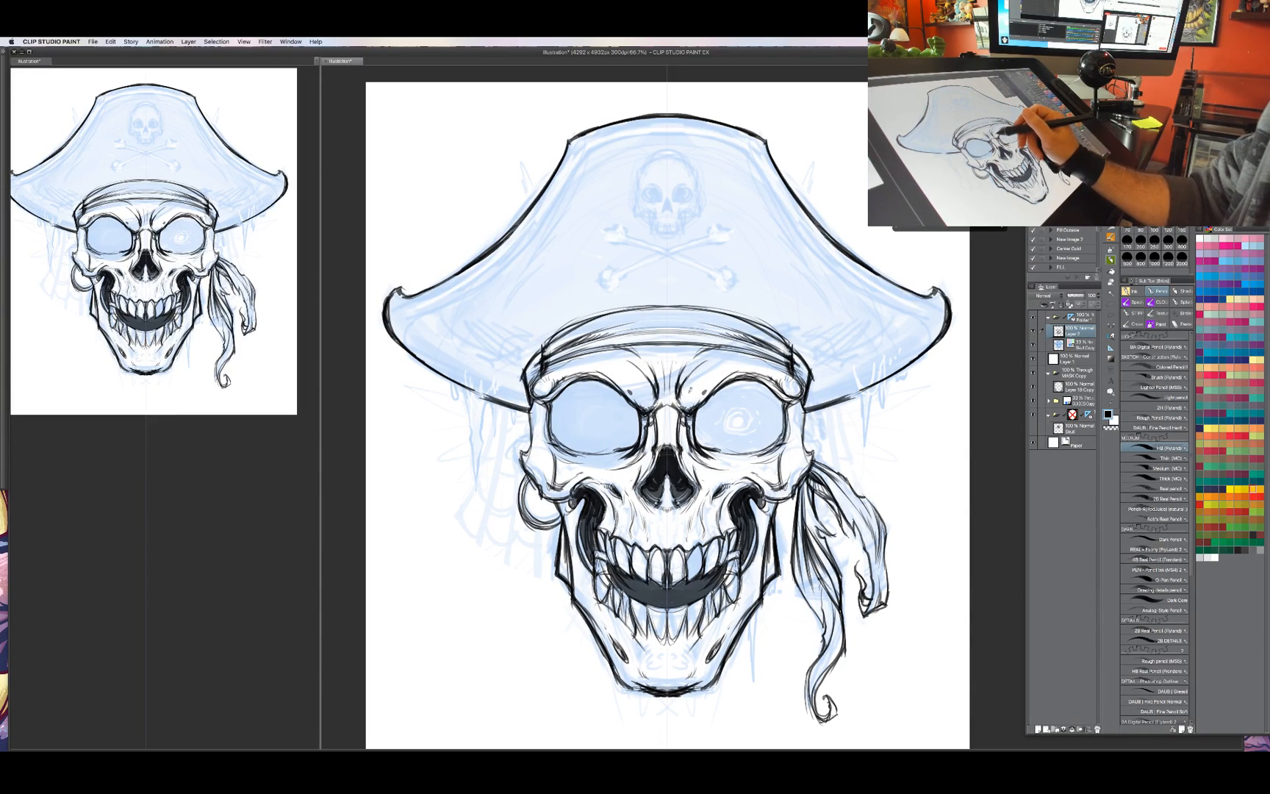
Add an inner contour line just inside the hat's side and top edges to form a trim.
{"action": "left_click_drag", "start_coordinate": [700, 365], "coordinate": [706, 383]}
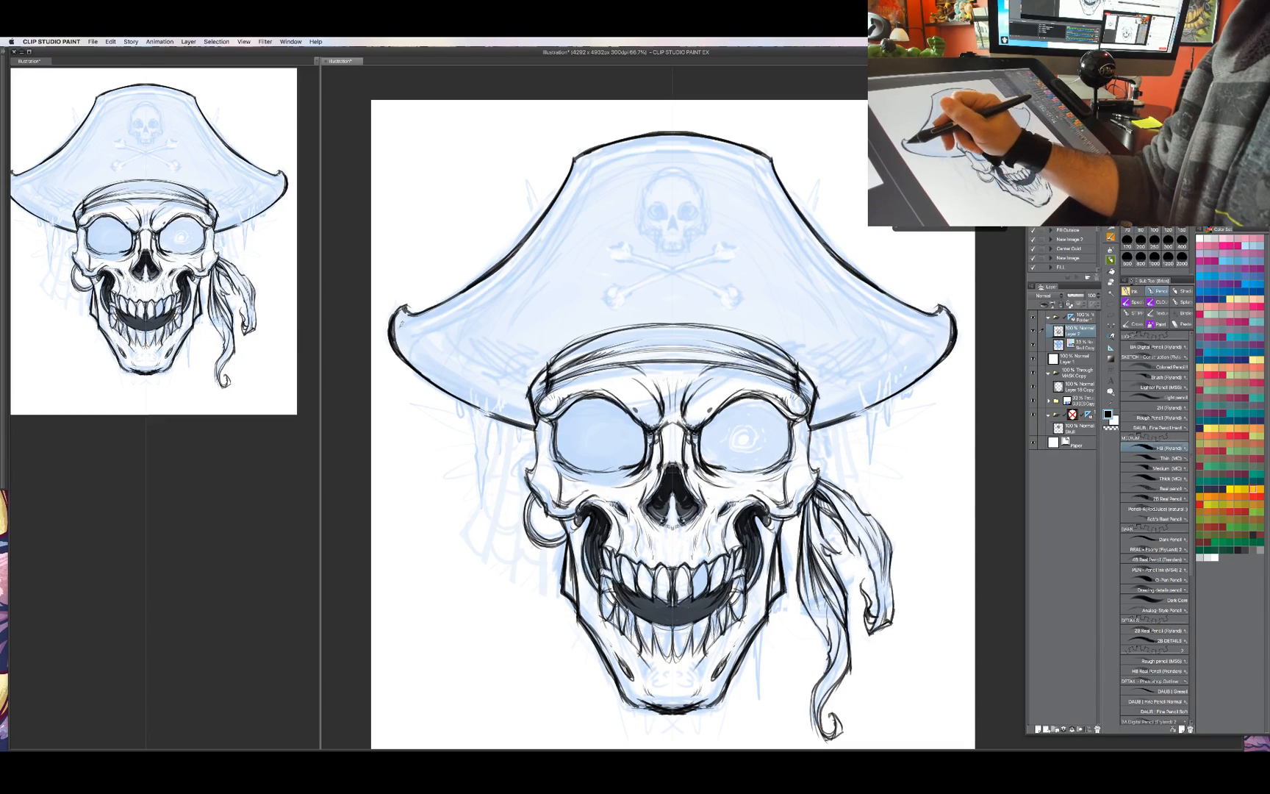
{"action": "mouse_move", "coordinate": [409, 328]}
{"action": "left_mouse_down"}
{"action": "mouse_move", "coordinate": [510, 265]}
{"action": "mouse_move", "coordinate": [481, 295]}
{"action": "mouse_move", "coordinate": [554, 226]}
{"action": "left_mouse_up"}
{"action": "left_click_drag", "start_coordinate": [493, 288], "coordinate": [593, 163]}
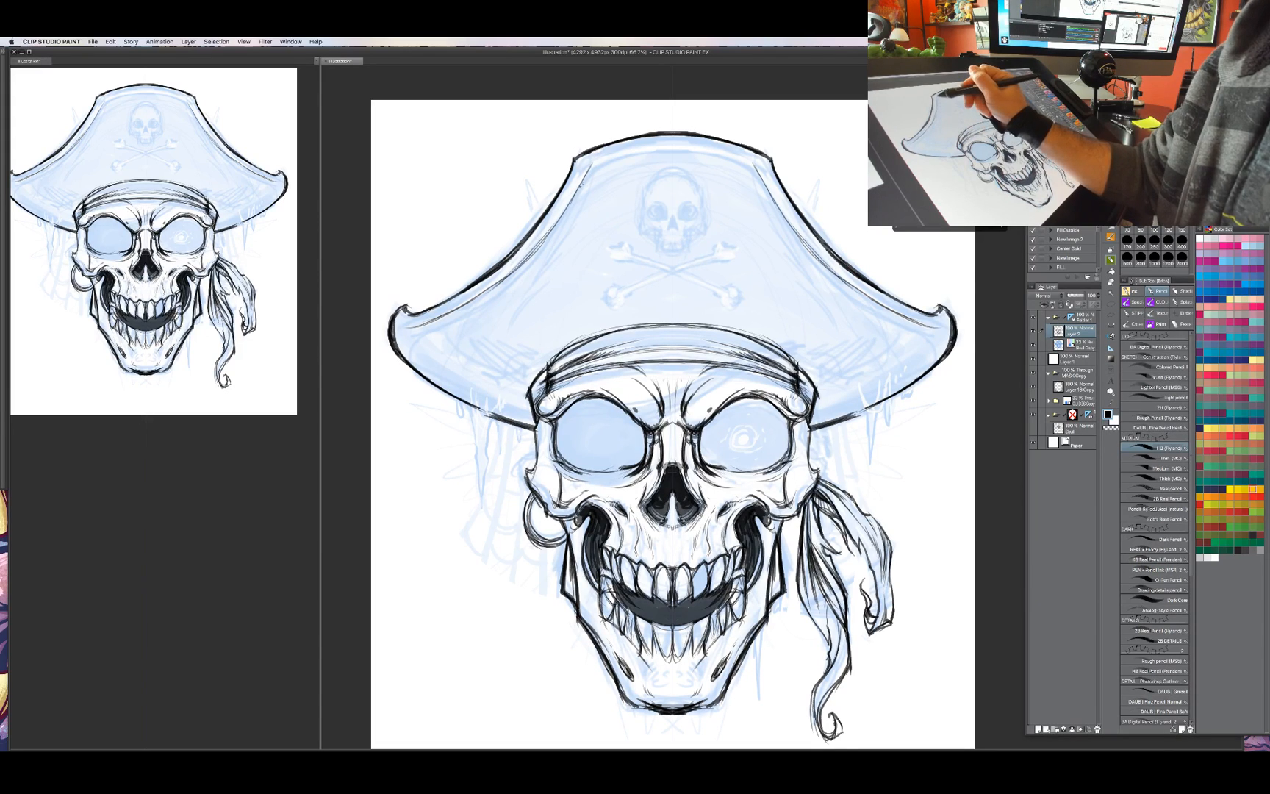
{"action": "mouse_move", "coordinate": [551, 234]}
{"action": "left_mouse_down"}
{"action": "mouse_move", "coordinate": [612, 144]}
{"action": "mouse_move", "coordinate": [595, 168]}
{"action": "mouse_move", "coordinate": [673, 140]}
{"action": "left_mouse_up"}
{"action": "mouse_move", "coordinate": [654, 145]}
{"action": "left_mouse_down"}
{"action": "mouse_move", "coordinate": [596, 160]}
{"action": "mouse_move", "coordinate": [515, 258]}
{"action": "mouse_move", "coordinate": [408, 323]}
{"action": "mouse_move", "coordinate": [409, 349]}
{"action": "mouse_move", "coordinate": [442, 322]}
{"action": "mouse_move", "coordinate": [451, 388]}
{"action": "left_mouse_up"}
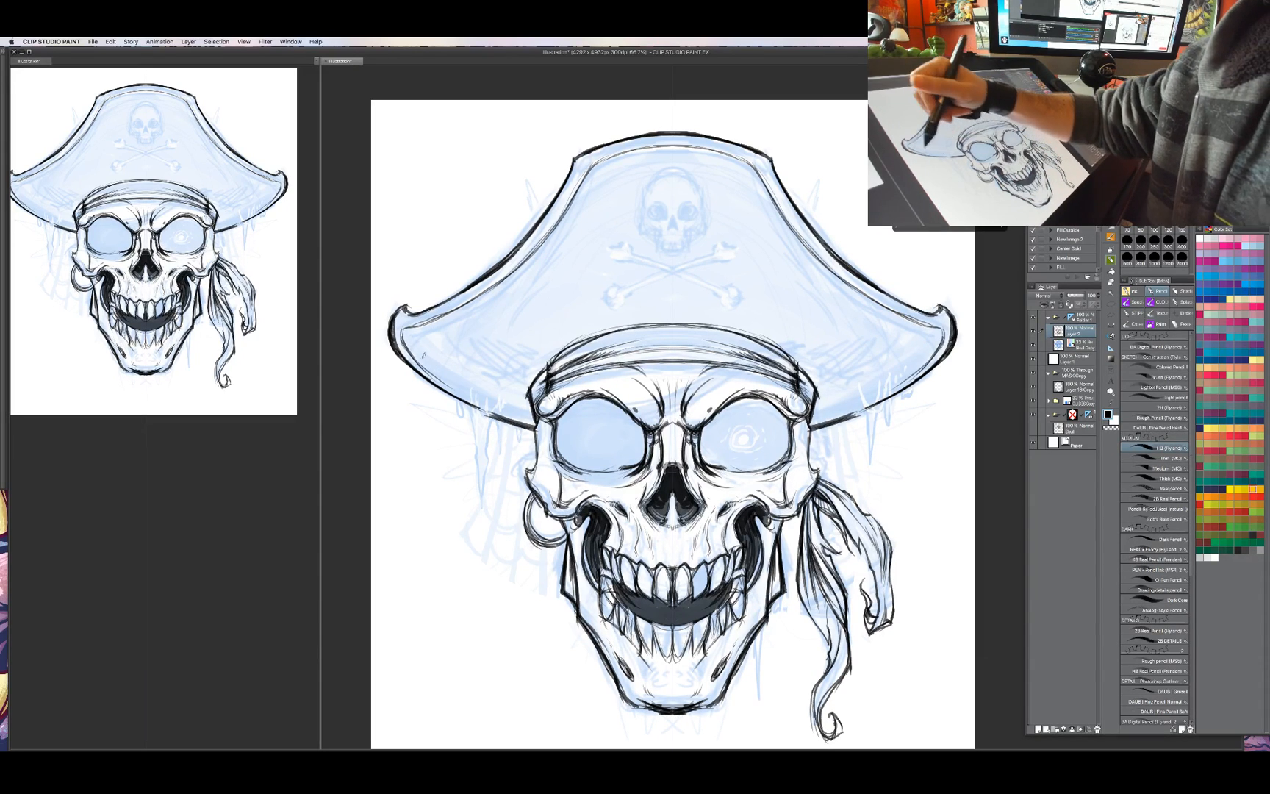
Draw the inner trim line along the brim's lower edges, from the curled tips to the temples.
{"action": "left_click_drag", "start_coordinate": [405, 336], "coordinate": [466, 393]}
{"action": "left_click_drag", "start_coordinate": [420, 365], "coordinate": [526, 418]}
{"action": "left_click_drag", "start_coordinate": [489, 406], "coordinate": [533, 419]}
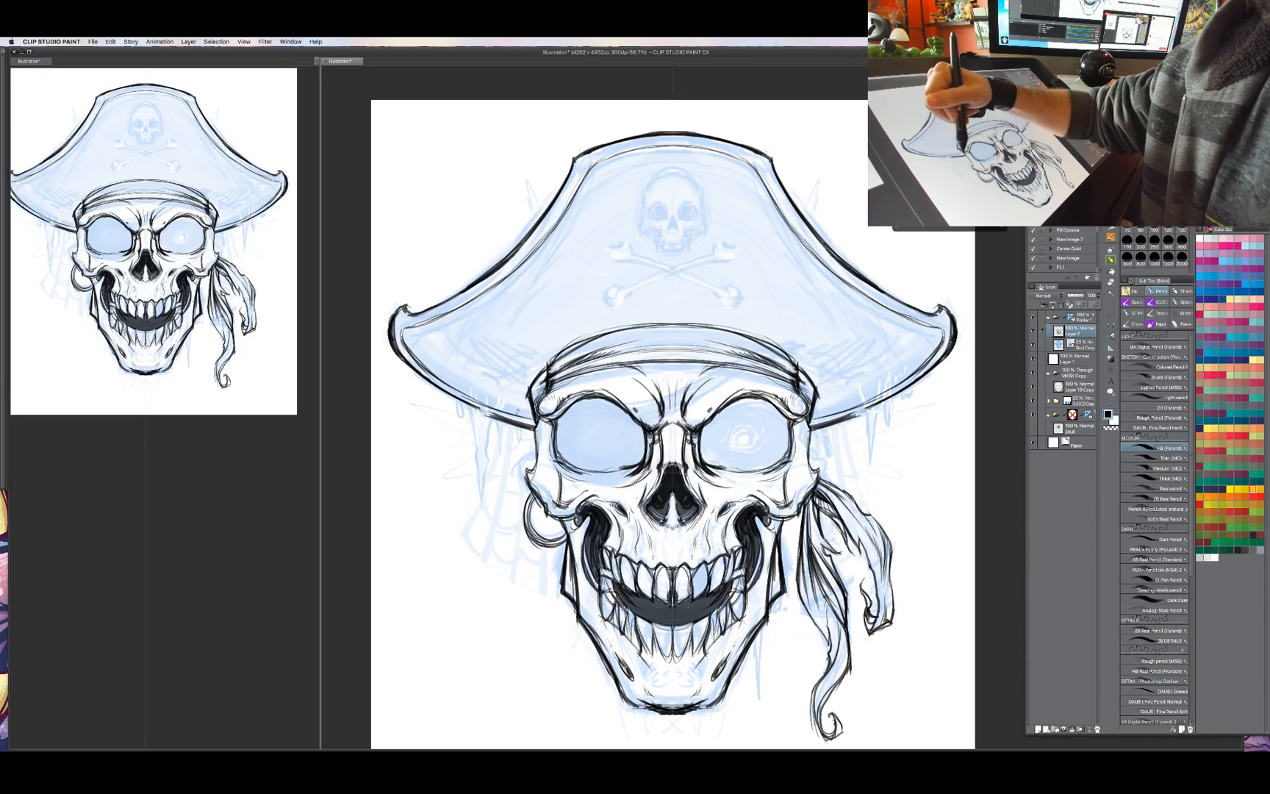
{"action": "left_click_drag", "start_coordinate": [452, 390], "coordinate": [538, 416]}
{"action": "left_click_drag", "start_coordinate": [466, 391], "coordinate": [528, 413]}
Draw a heavy arched hat edge above the headband and build up dark strokes where it meets the brim at the temples.
{"action": "mouse_move", "coordinate": [504, 404]}
{"action": "left_mouse_down"}
{"action": "mouse_move", "coordinate": [534, 416]}
{"action": "mouse_move", "coordinate": [524, 392]}
{"action": "mouse_move", "coordinate": [566, 343]}
{"action": "mouse_move", "coordinate": [623, 330]}
{"action": "left_mouse_up"}
{"action": "left_click_drag", "start_coordinate": [577, 345], "coordinate": [672, 321]}
{"action": "mouse_move", "coordinate": [540, 370]}
{"action": "left_mouse_down"}
{"action": "mouse_move", "coordinate": [630, 317]}
{"action": "mouse_move", "coordinate": [670, 313]}
{"action": "left_mouse_up"}
{"action": "left_click_drag", "start_coordinate": [596, 338], "coordinate": [697, 311]}
{"action": "left_click_drag", "start_coordinate": [550, 361], "coordinate": [581, 340]}
{"action": "left_click_drag", "start_coordinate": [523, 398], "coordinate": [548, 360]}
{"action": "mouse_move", "coordinate": [522, 399]}
{"action": "left_mouse_down"}
{"action": "mouse_move", "coordinate": [541, 365]}
{"action": "mouse_move", "coordinate": [527, 376]}
{"action": "left_mouse_up"}
{"action": "left_click_drag", "start_coordinate": [518, 393], "coordinate": [538, 359]}
{"action": "left_click_drag", "start_coordinate": [524, 375], "coordinate": [547, 351]}
{"action": "left_click_drag", "start_coordinate": [513, 394], "coordinate": [526, 377]}
{"action": "left_click_drag", "start_coordinate": [513, 392], "coordinate": [536, 350]}
{"action": "left_click_drag", "start_coordinate": [838, 393], "coordinate": [827, 400]}
{"action": "mouse_move", "coordinate": [847, 385]}
{"action": "left_mouse_down"}
{"action": "mouse_move", "coordinate": [828, 400]}
{"action": "mouse_move", "coordinate": [850, 382]}
{"action": "left_mouse_up"}
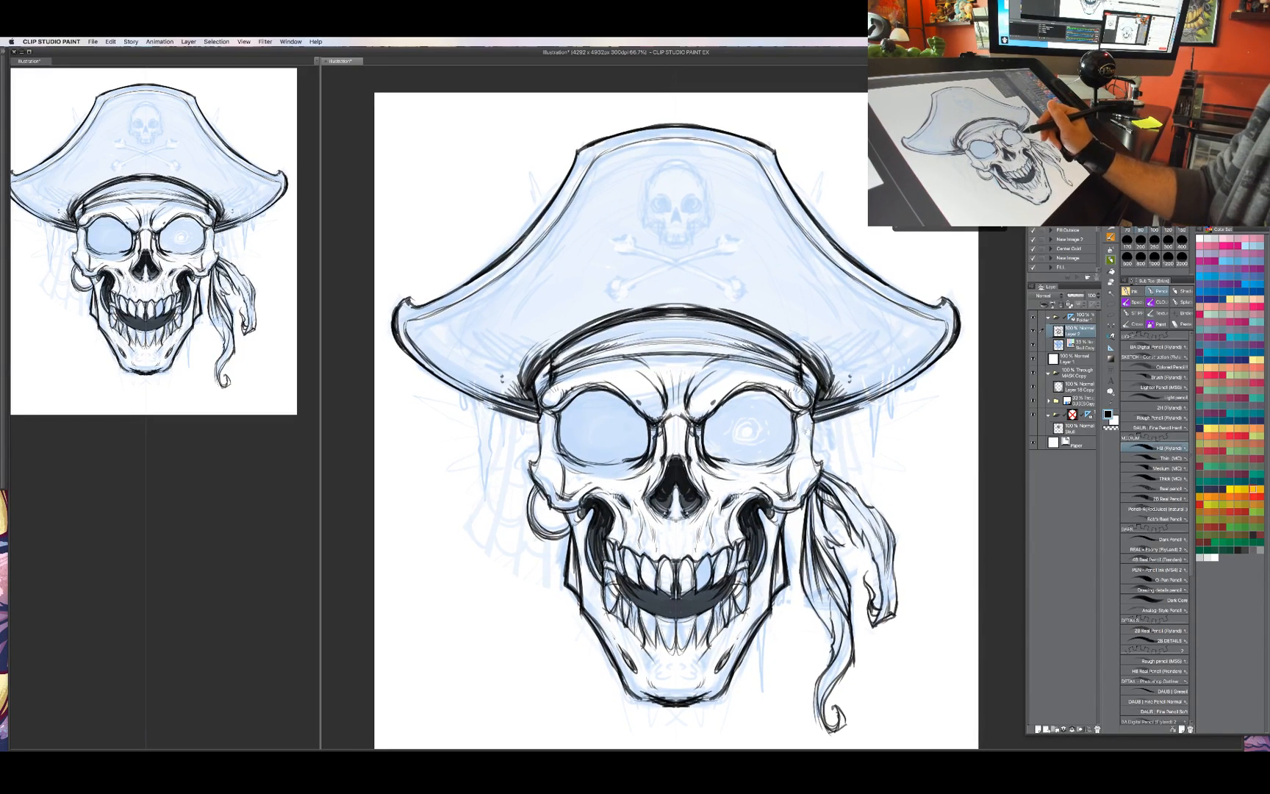
Shade both outer ends of the hat's brim with dense dark hatching that follows the curve toward the temples.
{"action": "left_click_drag", "start_coordinate": [806, 432], "coordinate": [818, 457]}
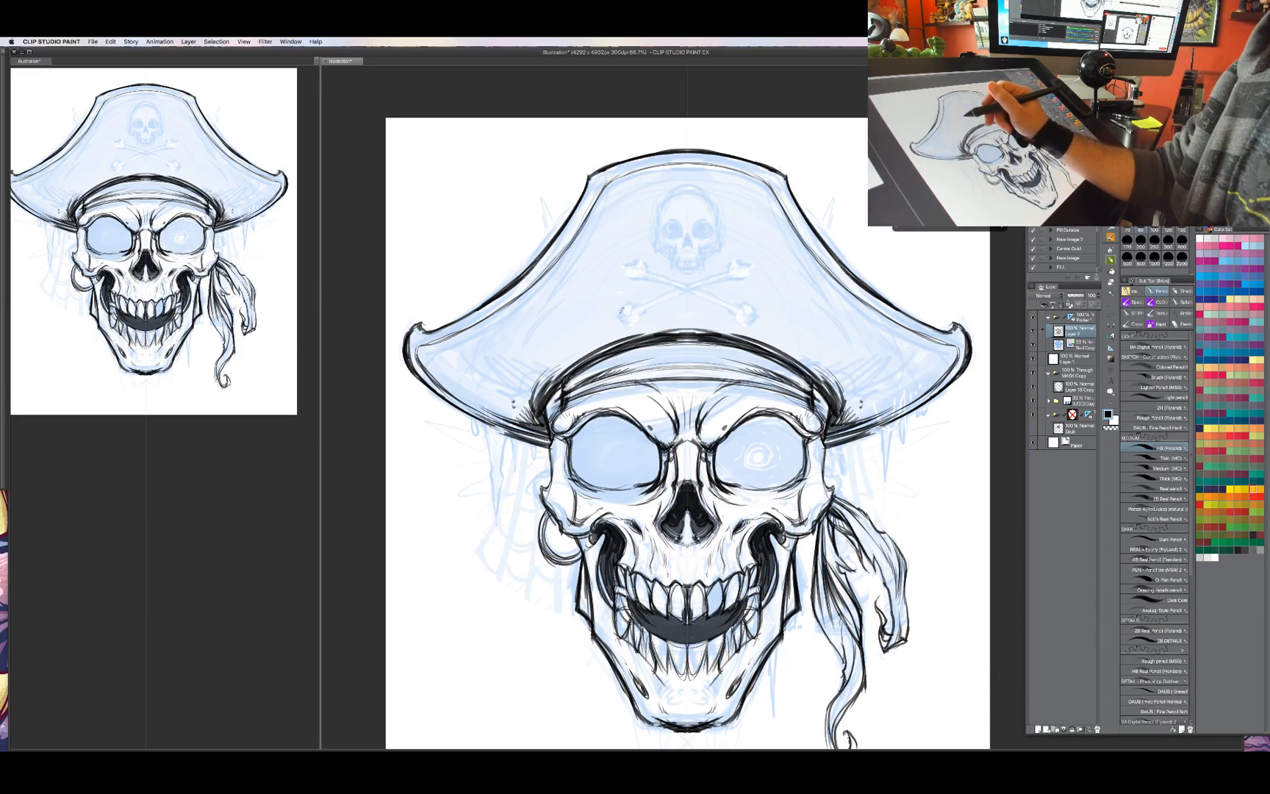
{"action": "left_click_drag", "start_coordinate": [636, 347], "coordinate": [646, 346]}
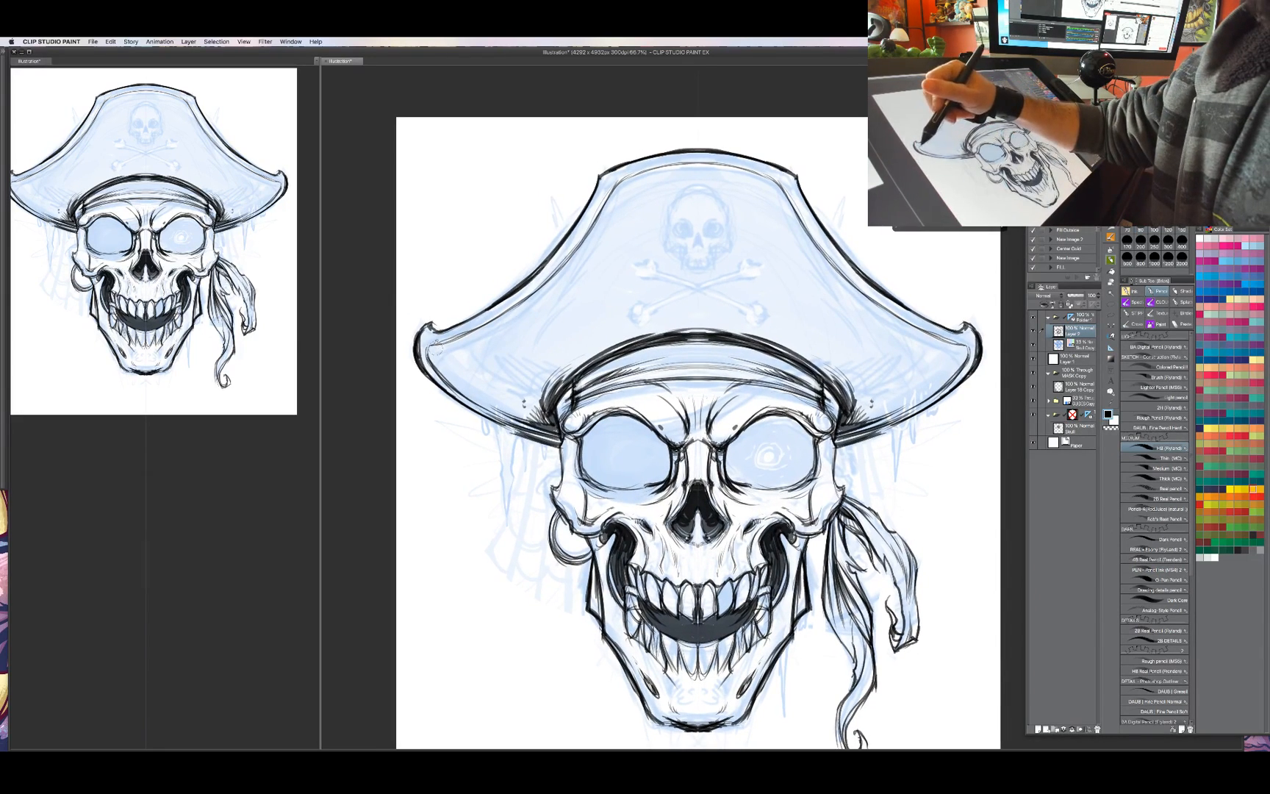
{"action": "left_click_drag", "start_coordinate": [435, 350], "coordinate": [519, 416]}
{"action": "mouse_move", "coordinate": [441, 372]}
{"action": "left_mouse_down"}
{"action": "mouse_move", "coordinate": [557, 427]}
{"action": "mouse_move", "coordinate": [449, 378]}
{"action": "mouse_move", "coordinate": [456, 342]}
{"action": "mouse_move", "coordinate": [503, 315]}
{"action": "mouse_move", "coordinate": [514, 312]}
{"action": "mouse_move", "coordinate": [492, 335]}
{"action": "mouse_move", "coordinate": [520, 313]}
{"action": "mouse_move", "coordinate": [534, 321]}
{"action": "mouse_move", "coordinate": [497, 364]}
{"action": "mouse_move", "coordinate": [481, 359]}
{"action": "left_mouse_up"}
{"action": "mouse_move", "coordinate": [496, 366]}
{"action": "left_mouse_down"}
{"action": "mouse_move", "coordinate": [521, 350]}
{"action": "mouse_move", "coordinate": [504, 365]}
{"action": "left_mouse_up"}
{"action": "left_click_drag", "start_coordinate": [477, 378], "coordinate": [515, 360]}
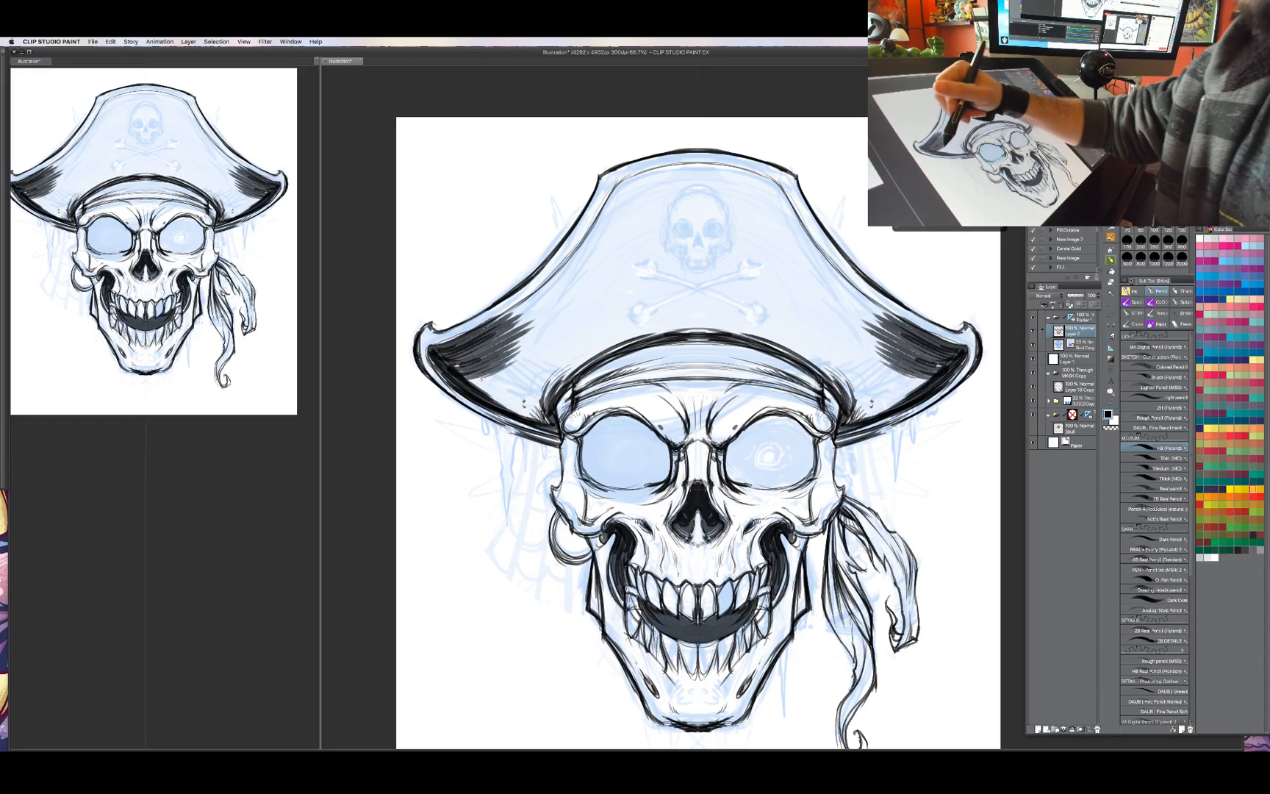
{"action": "left_click_drag", "start_coordinate": [548, 423], "coordinate": [455, 364]}
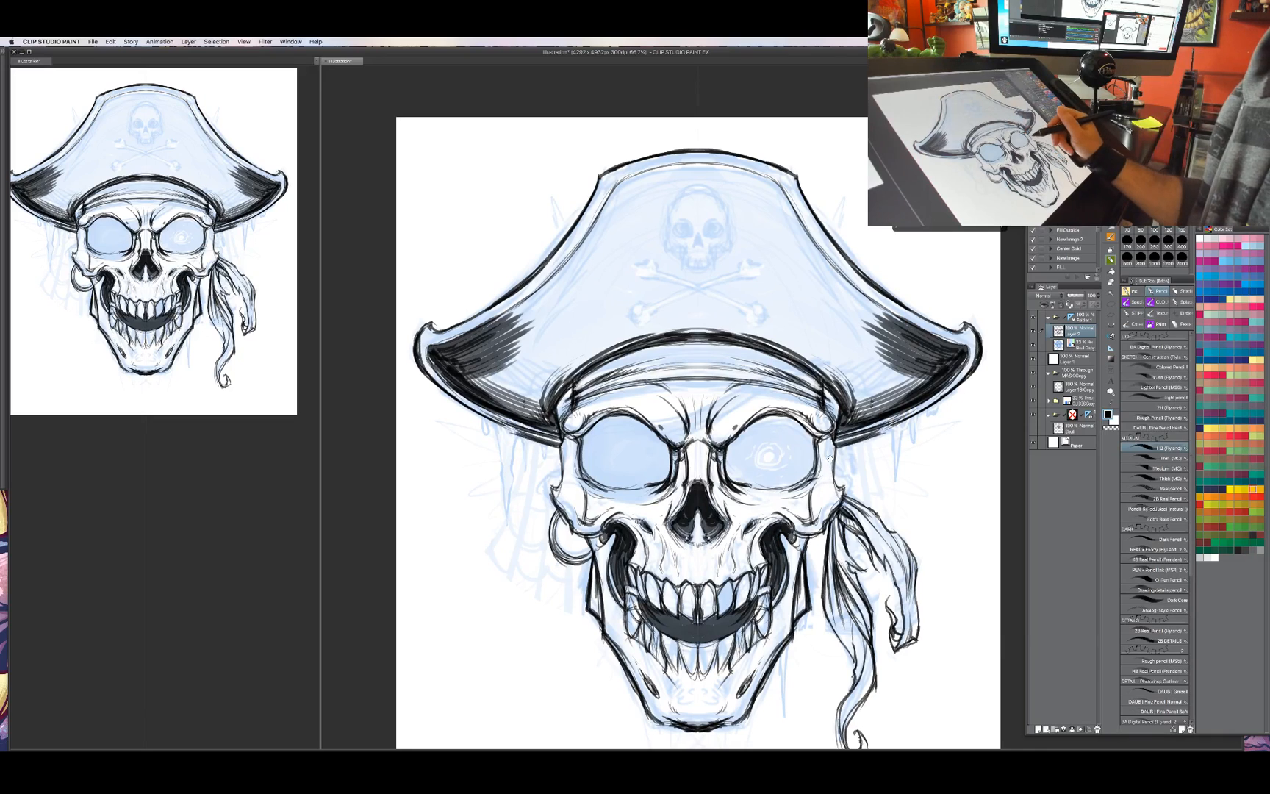
Add dark tapered hatching inside the hat's two upper corners, running down along the side trim.
{"action": "left_click_drag", "start_coordinate": [830, 458], "coordinate": [813, 446]}
{"action": "mouse_move", "coordinate": [601, 174]}
{"action": "left_mouse_down"}
{"action": "mouse_move", "coordinate": [566, 232]}
{"action": "mouse_move", "coordinate": [614, 163]}
{"action": "mouse_move", "coordinate": [719, 148]}
{"action": "mouse_move", "coordinate": [640, 156]}
{"action": "mouse_move", "coordinate": [548, 256]}
{"action": "left_mouse_up"}
{"action": "left_click_drag", "start_coordinate": [577, 218], "coordinate": [533, 271]}
{"action": "left_click_drag", "start_coordinate": [570, 229], "coordinate": [528, 275]}
{"action": "mouse_move", "coordinate": [807, 394]}
{"action": "left_mouse_down"}
{"action": "mouse_move", "coordinate": [781, 398]}
{"action": "mouse_move", "coordinate": [794, 381]}
{"action": "left_mouse_up"}
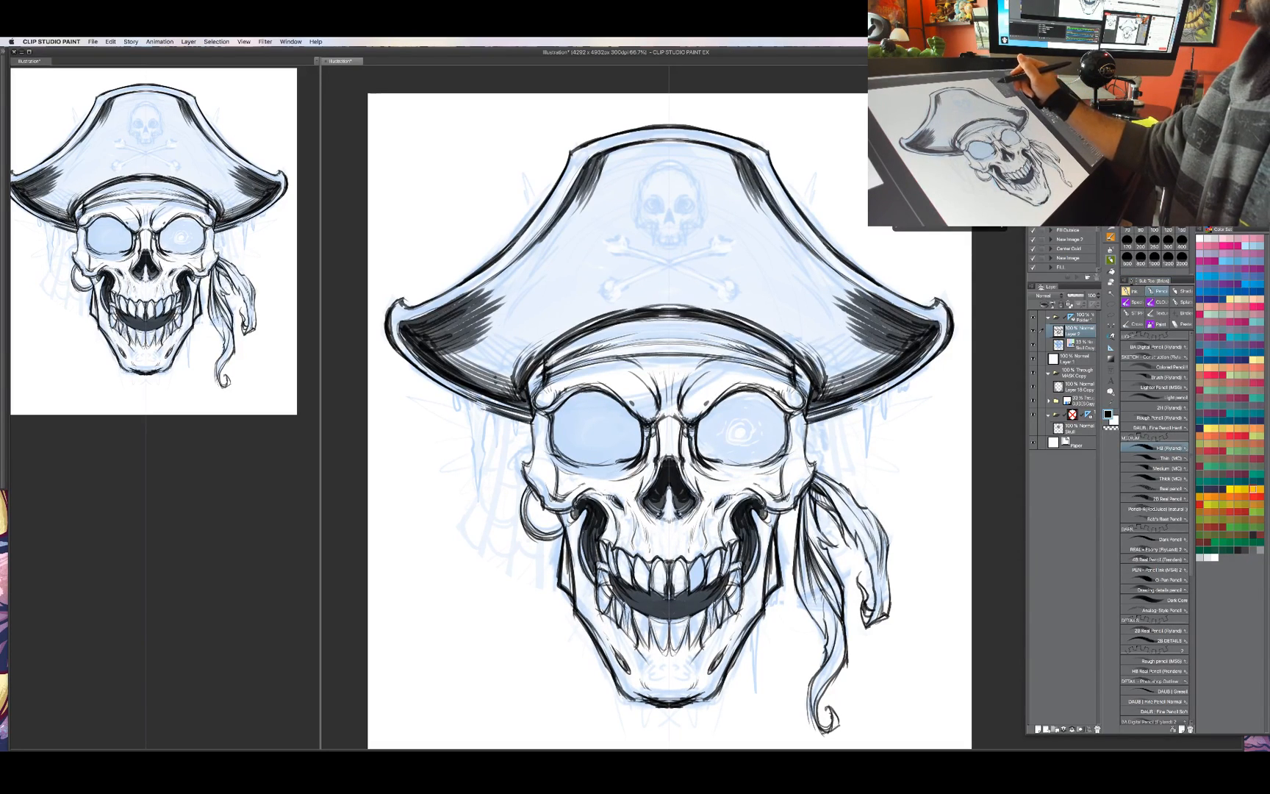
Outline an eye patch over the left eye socket with a thick contour and fill it with a dark shading brush.
{"action": "mouse_move", "coordinate": [552, 415]}
{"action": "left_mouse_down"}
{"action": "mouse_move", "coordinate": [571, 470]}
{"action": "mouse_move", "coordinate": [577, 384]}
{"action": "mouse_move", "coordinate": [622, 382]}
{"action": "mouse_move", "coordinate": [650, 423]}
{"action": "mouse_move", "coordinate": [632, 473]}
{"action": "left_mouse_up"}
{"action": "mouse_move", "coordinate": [557, 457]}
{"action": "left_mouse_down"}
{"action": "mouse_move", "coordinate": [586, 478]}
{"action": "mouse_move", "coordinate": [635, 480]}
{"action": "mouse_move", "coordinate": [643, 461]}
{"action": "left_mouse_up"}
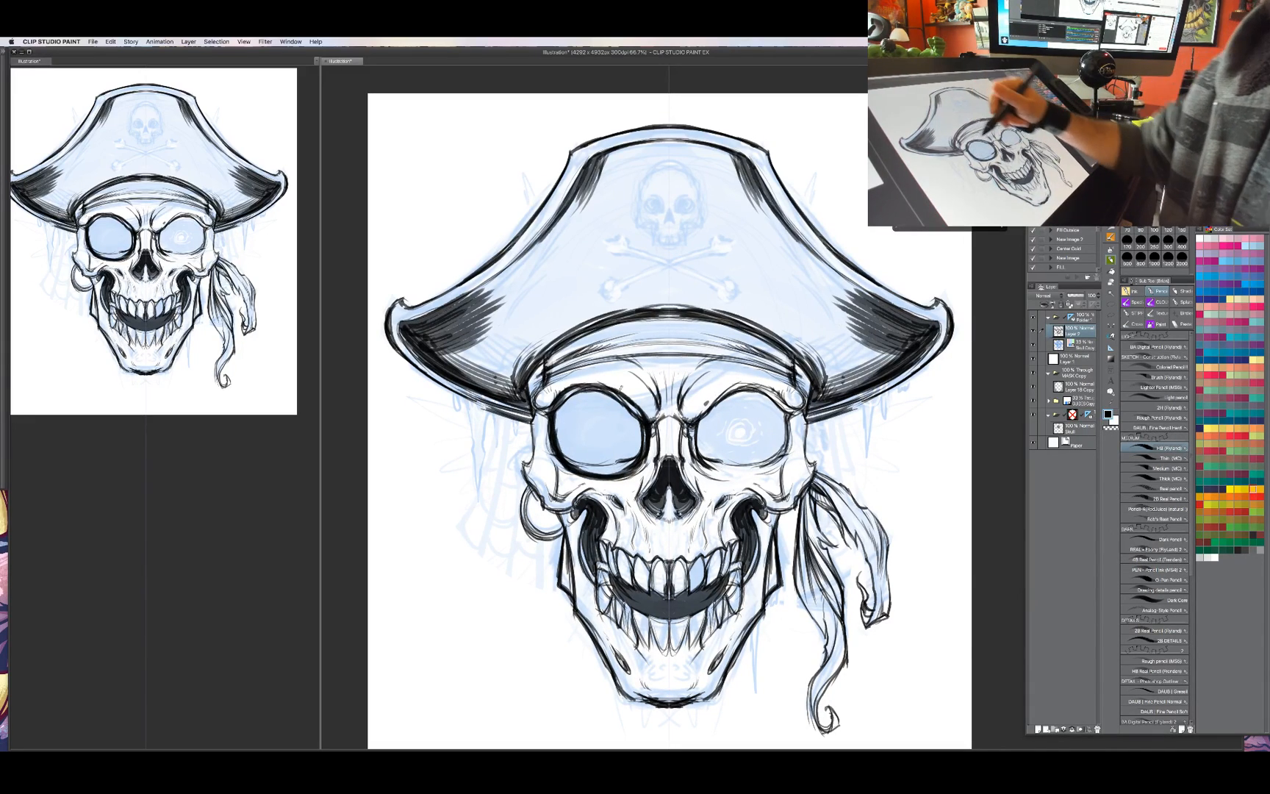
{"action": "key", "text": "b"}
{"action": "mouse_move", "coordinate": [616, 408]}
{"action": "left_mouse_down"}
{"action": "mouse_move", "coordinate": [622, 448]}
{"action": "mouse_move", "coordinate": [602, 463]}
{"action": "mouse_move", "coordinate": [562, 419]}
{"action": "mouse_move", "coordinate": [617, 393]}
{"action": "mouse_move", "coordinate": [621, 439]}
{"action": "mouse_move", "coordinate": [600, 456]}
{"action": "mouse_move", "coordinate": [570, 438]}
{"action": "mouse_move", "coordinate": [601, 465]}
{"action": "mouse_move", "coordinate": [559, 415]}
{"action": "mouse_move", "coordinate": [603, 470]}
{"action": "mouse_move", "coordinate": [616, 416]}
{"action": "mouse_move", "coordinate": [619, 449]}
{"action": "mouse_move", "coordinate": [632, 437]}
{"action": "mouse_move", "coordinate": [625, 408]}
{"action": "mouse_move", "coordinate": [566, 423]}
{"action": "mouse_move", "coordinate": [610, 455]}
{"action": "mouse_move", "coordinate": [632, 411]}
{"action": "mouse_move", "coordinate": [633, 452]}
{"action": "mouse_move", "coordinate": [610, 469]}
{"action": "mouse_move", "coordinate": [563, 433]}
{"action": "mouse_move", "coordinate": [602, 390]}
{"action": "mouse_move", "coordinate": [632, 412]}
{"action": "mouse_move", "coordinate": [614, 467]}
{"action": "mouse_move", "coordinate": [632, 408]}
{"action": "mouse_move", "coordinate": [570, 393]}
{"action": "left_mouse_up"}
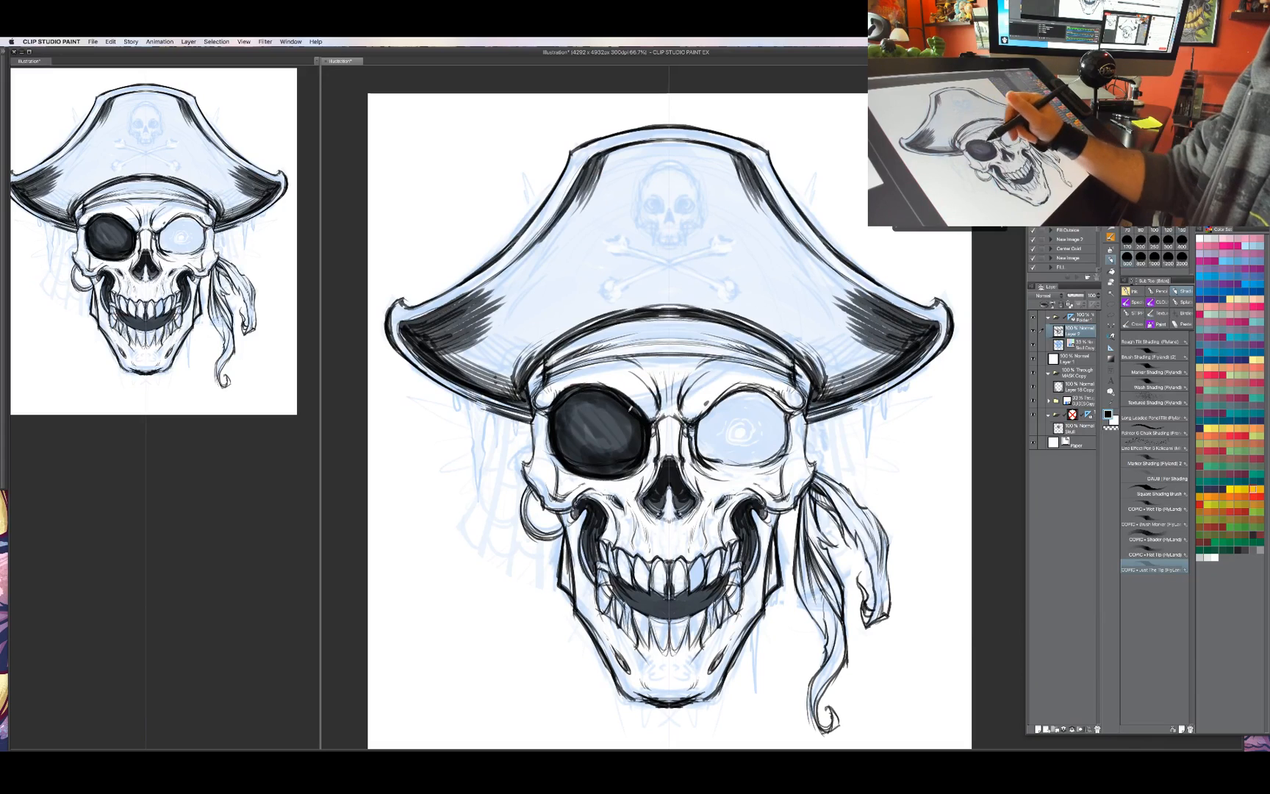
Switch back to the pencil and clean up and darken the eye patch's outer rim.
{"action": "key", "text": "p"}
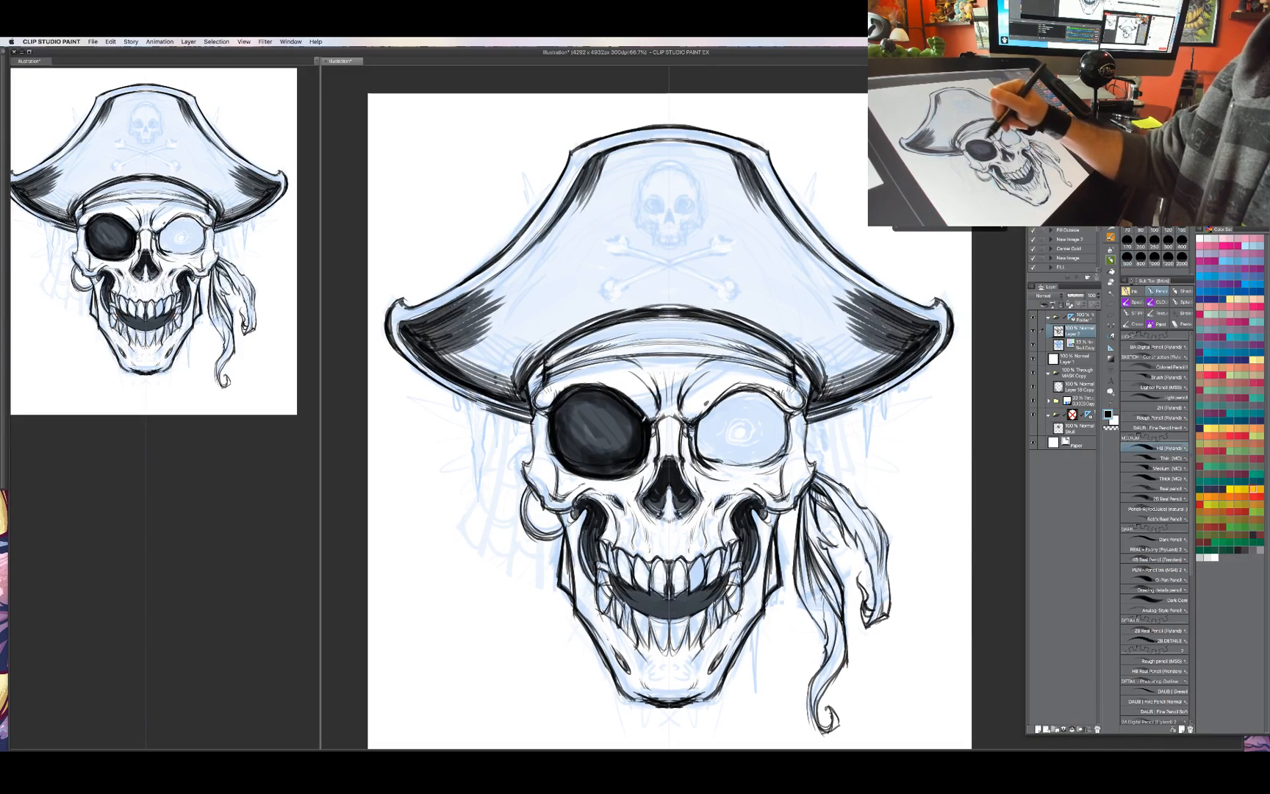
{"action": "mouse_move", "coordinate": [599, 397]}
{"action": "left_mouse_down"}
{"action": "mouse_move", "coordinate": [625, 383]}
{"action": "mouse_move", "coordinate": [648, 410]}
{"action": "mouse_move", "coordinate": [651, 465]}
{"action": "left_mouse_up"}
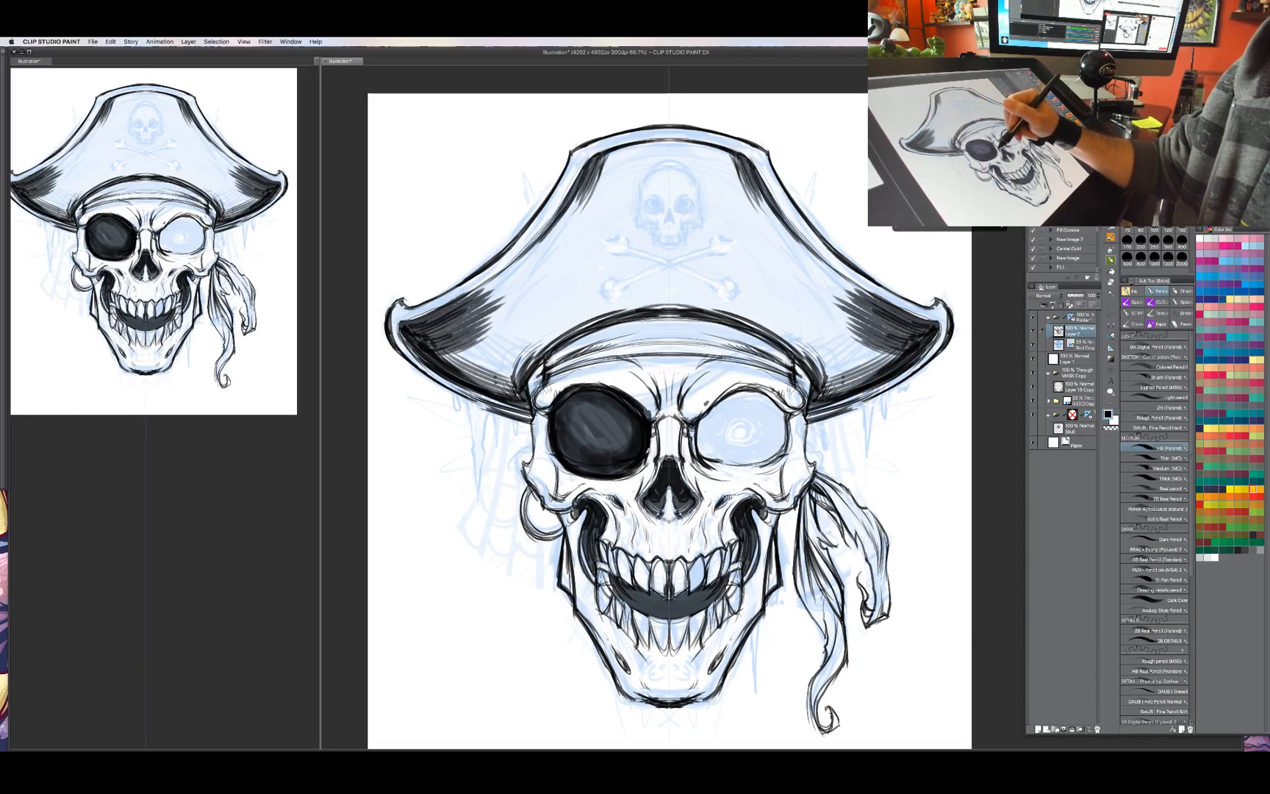
{"action": "left_click_drag", "start_coordinate": [560, 450], "coordinate": [553, 461]}
{"action": "left_click_drag", "start_coordinate": [558, 387], "coordinate": [550, 411]}
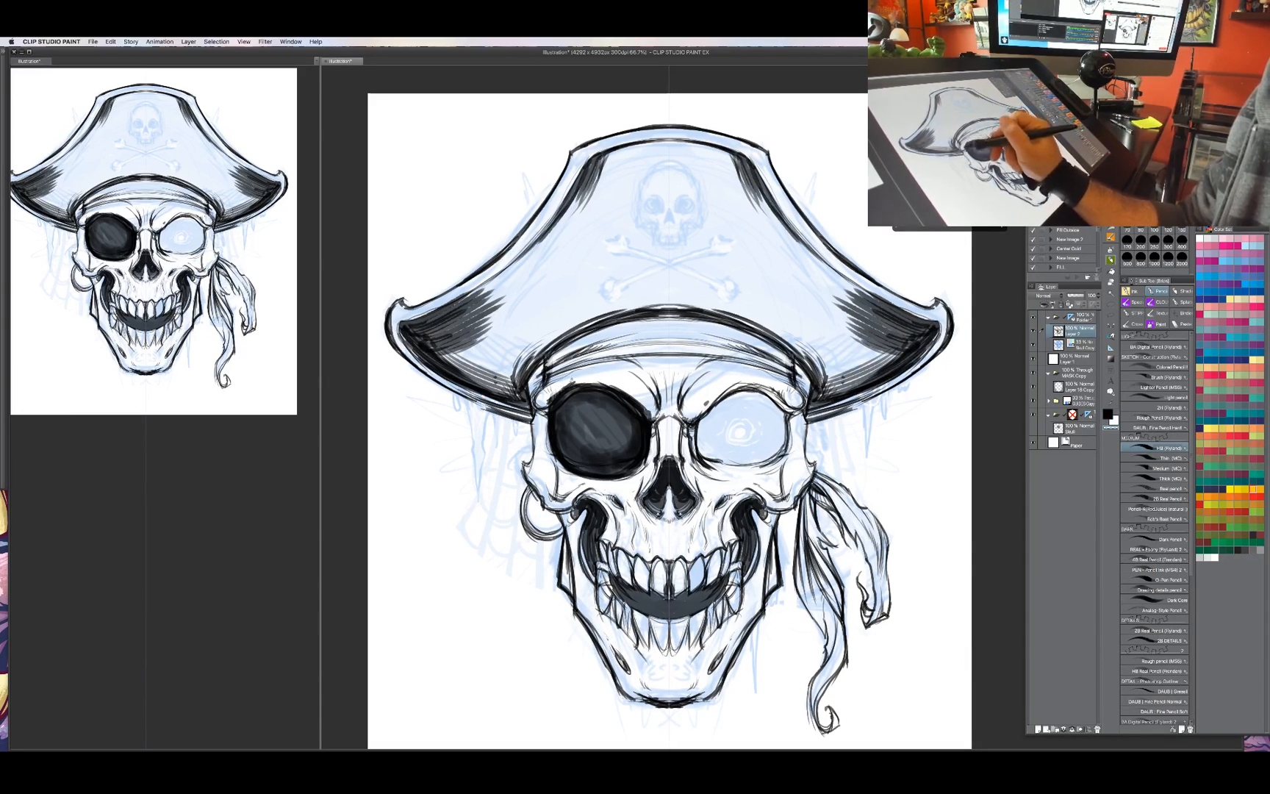
{"action": "key", "text": "c"}
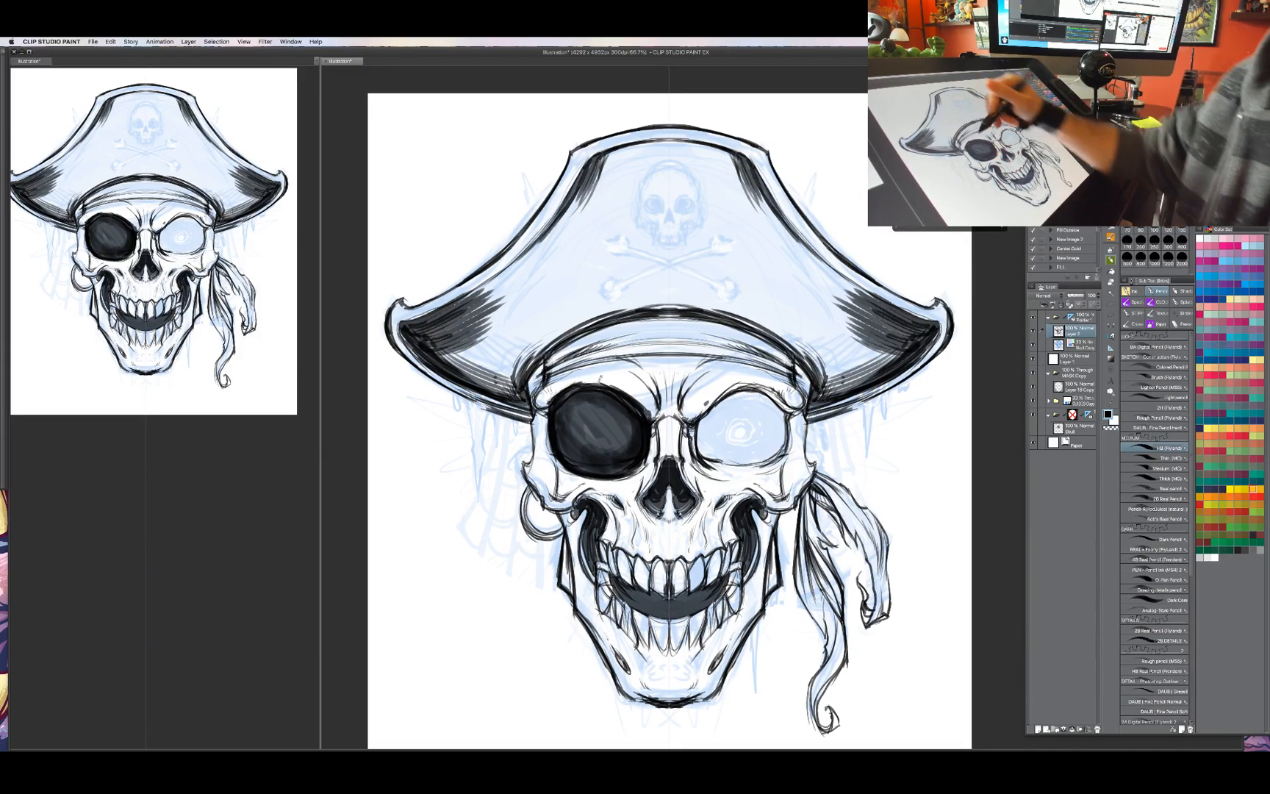
{"action": "left_click_drag", "start_coordinate": [611, 383], "coordinate": [588, 386]}
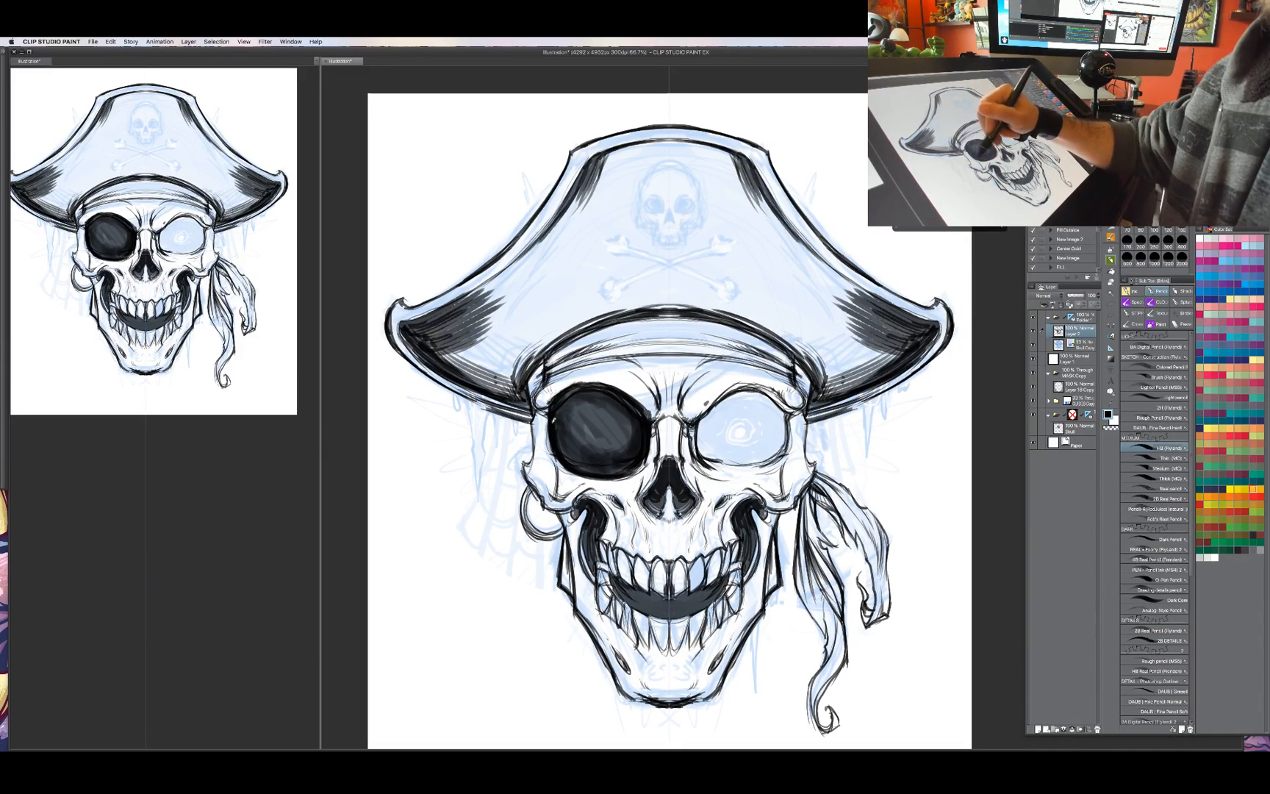
{"action": "mouse_move", "coordinate": [565, 464]}
{"action": "left_mouse_down"}
{"action": "mouse_move", "coordinate": [648, 463]}
{"action": "mouse_move", "coordinate": [655, 423]}
{"action": "mouse_move", "coordinate": [714, 389]}
{"action": "left_mouse_up"}
Draw a thin light line just inside the eye patch's rim as an edge highlight.
{"action": "key", "text": "c"}
{"action": "mouse_move", "coordinate": [549, 381]}
{"action": "left_mouse_down"}
{"action": "mouse_move", "coordinate": [553, 435]}
{"action": "mouse_move", "coordinate": [592, 452]}
{"action": "left_mouse_up"}
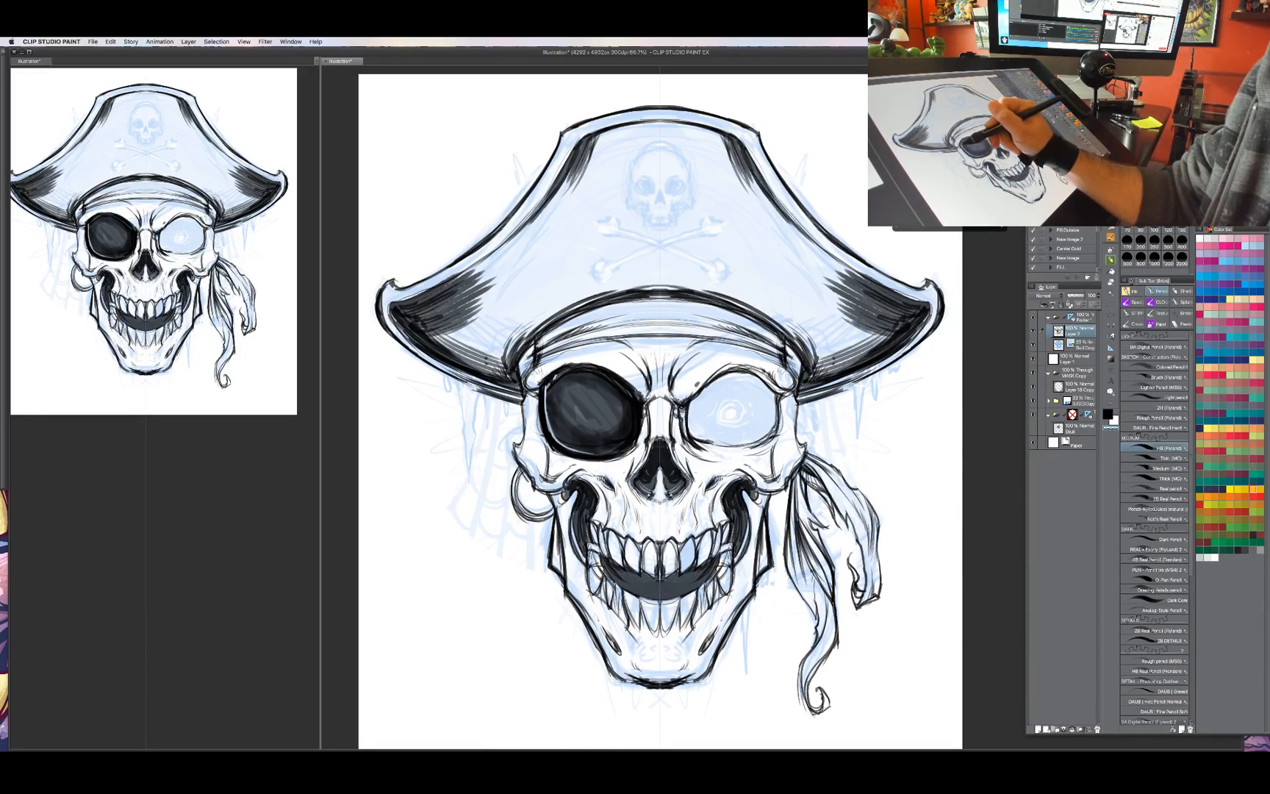
{"action": "mouse_move", "coordinate": [550, 383]}
{"action": "left_mouse_down"}
{"action": "mouse_move", "coordinate": [577, 368]}
{"action": "mouse_move", "coordinate": [607, 377]}
{"action": "mouse_move", "coordinate": [641, 403]}
{"action": "mouse_move", "coordinate": [628, 440]}
{"action": "mouse_move", "coordinate": [633, 428]}
{"action": "left_mouse_up"}
{"action": "mouse_move", "coordinate": [558, 443]}
{"action": "left_mouse_down"}
{"action": "mouse_move", "coordinate": [606, 450]}
{"action": "mouse_move", "coordinate": [559, 441]}
{"action": "mouse_move", "coordinate": [550, 409]}
{"action": "left_mouse_up"}
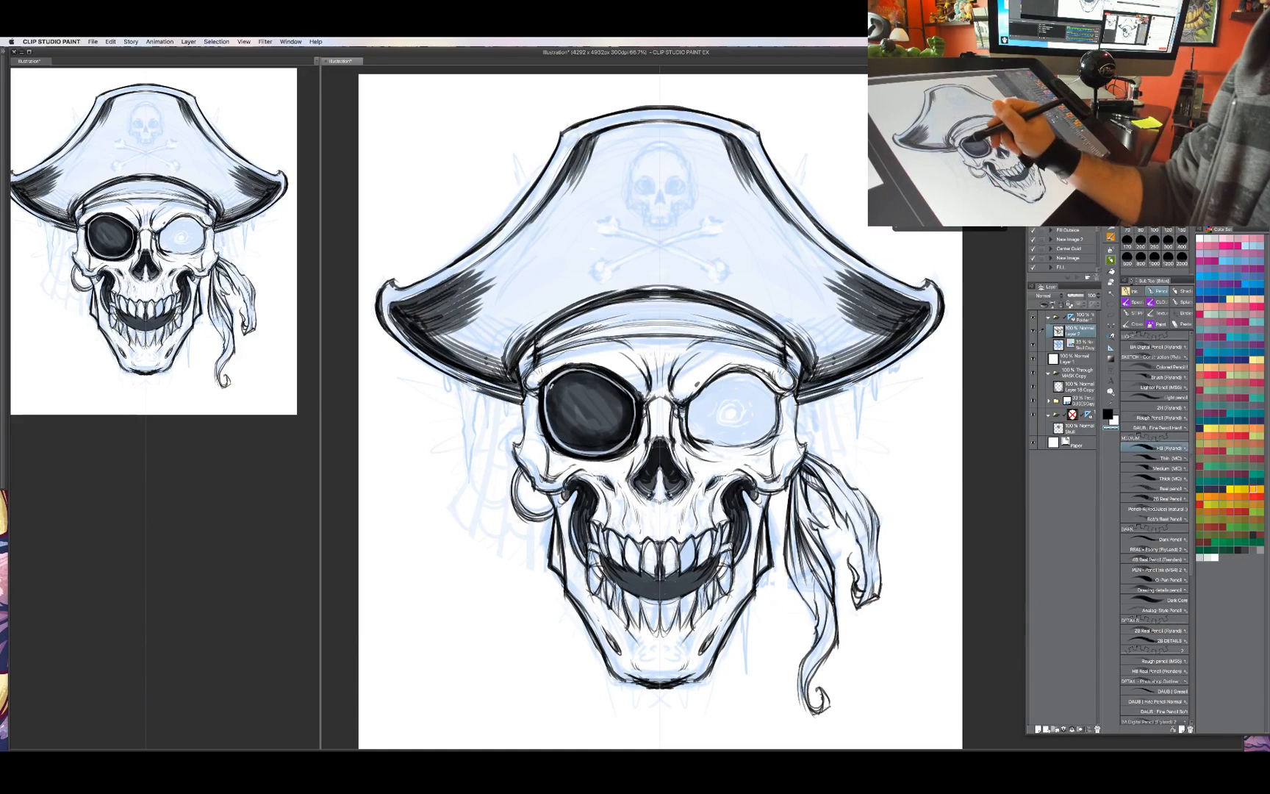
{"action": "mouse_move", "coordinate": [631, 387]}
{"action": "left_mouse_down"}
{"action": "mouse_move", "coordinate": [634, 420]}
{"action": "mouse_move", "coordinate": [621, 382]}
{"action": "left_mouse_up"}
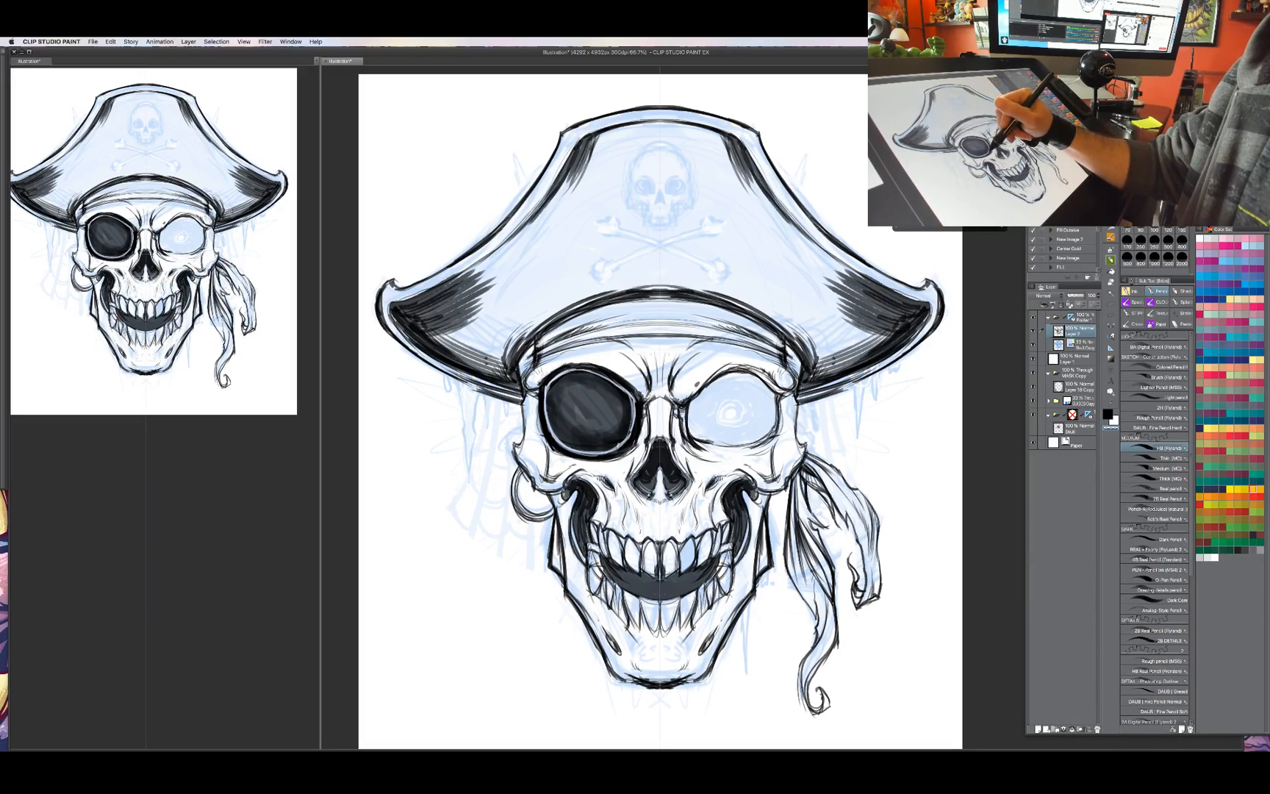
Decorate the eye patch with light curling swirls in its lower-right and upper-left areas.
{"action": "mouse_move", "coordinate": [620, 445]}
{"action": "left_mouse_down"}
{"action": "mouse_move", "coordinate": [609, 410]}
{"action": "mouse_move", "coordinate": [621, 416]}
{"action": "left_mouse_up"}
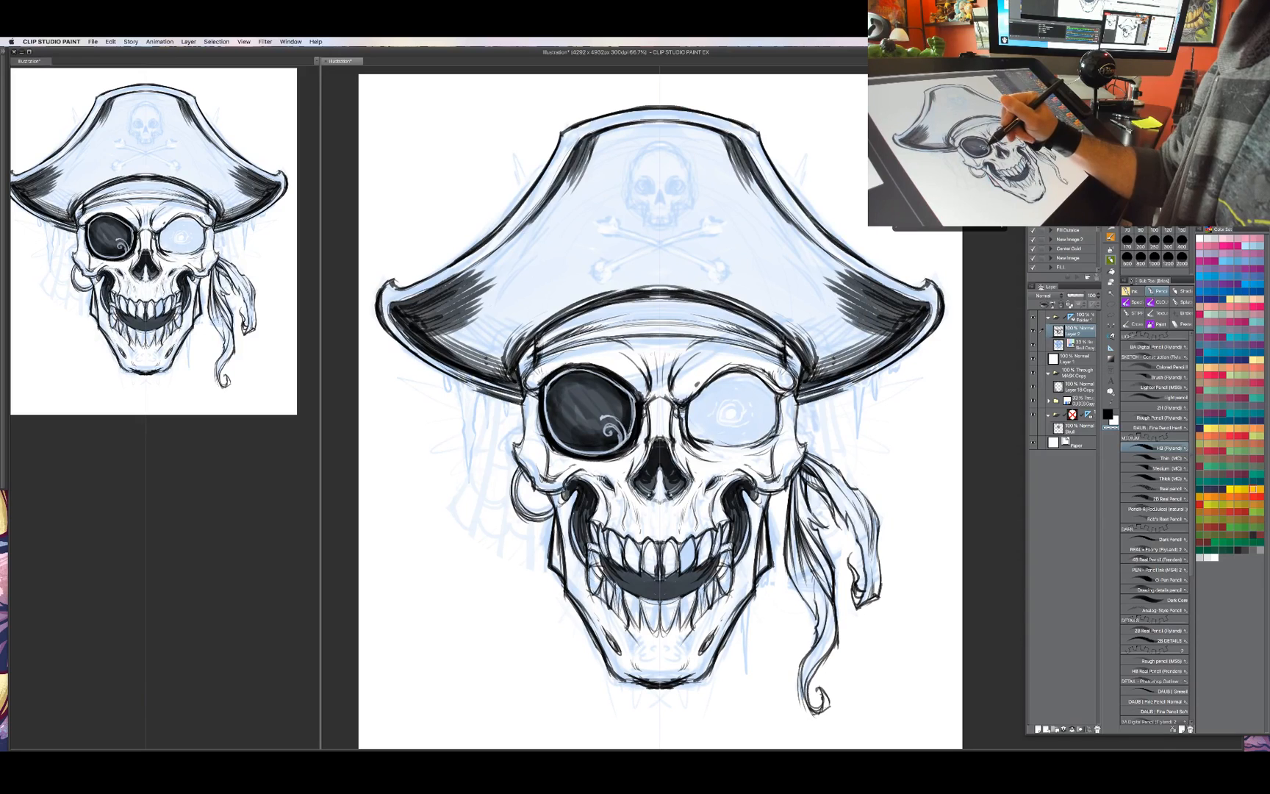
{"action": "left_click_drag", "start_coordinate": [632, 431], "coordinate": [621, 408]}
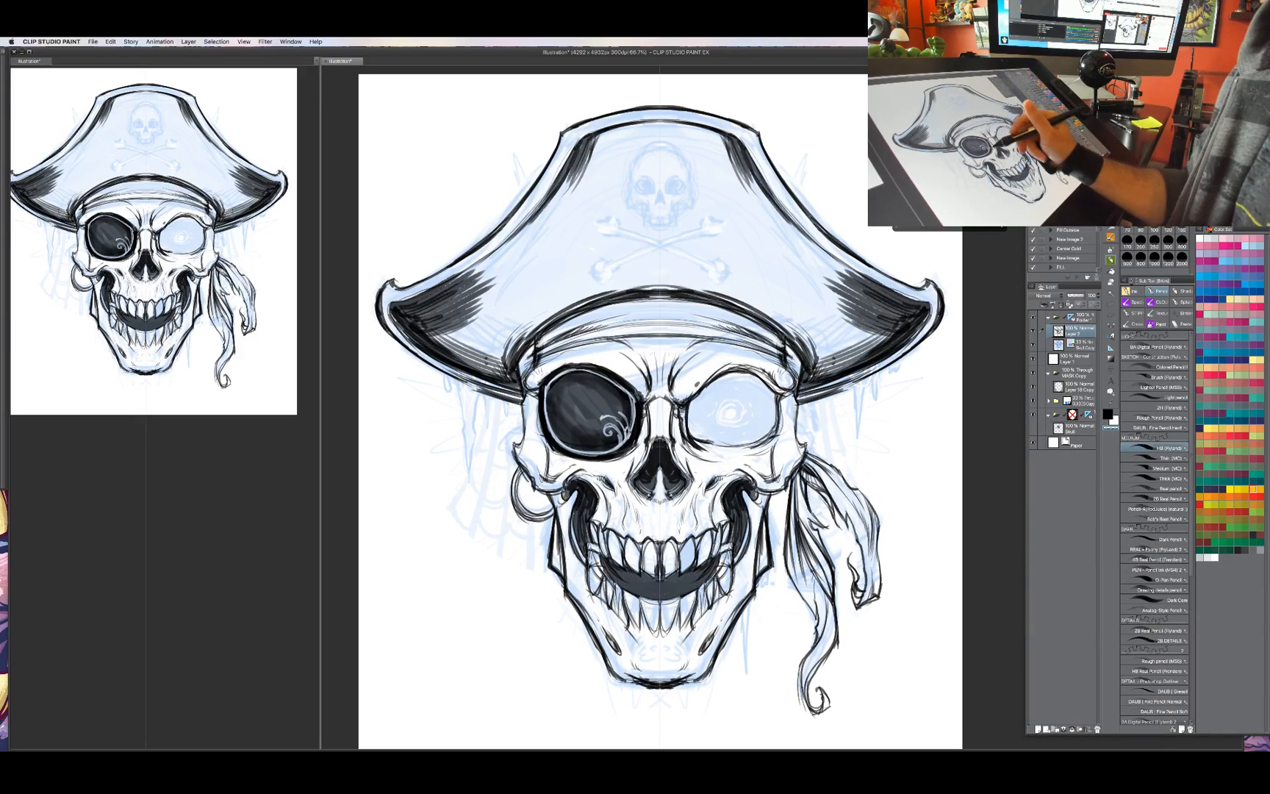
{"action": "left_click_drag", "start_coordinate": [684, 372], "coordinate": [695, 371]}
{"action": "mouse_move", "coordinate": [560, 402]}
{"action": "left_mouse_down"}
{"action": "mouse_move", "coordinate": [588, 376]}
{"action": "mouse_move", "coordinate": [593, 392]}
{"action": "mouse_move", "coordinate": [599, 372]}
{"action": "left_mouse_up"}
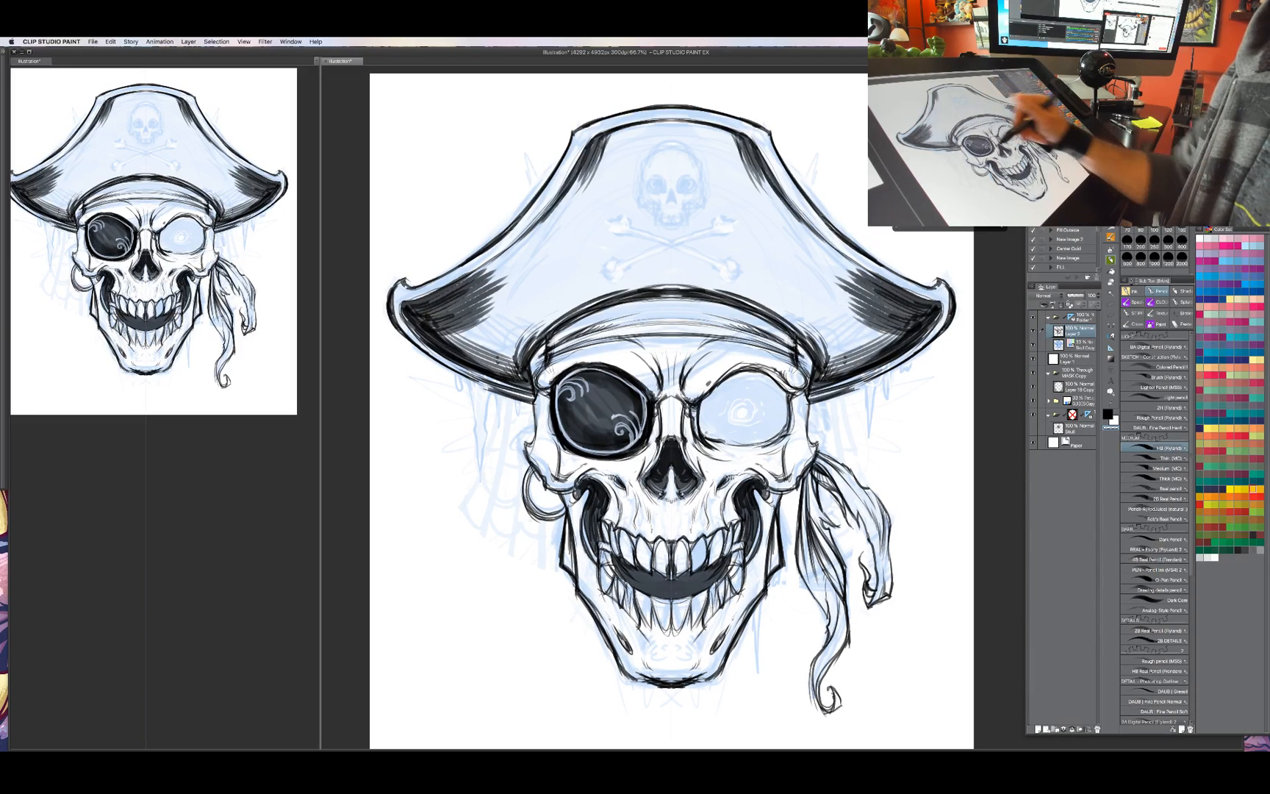
{"action": "left_click_drag", "start_coordinate": [755, 456], "coordinate": [752, 453]}
{"action": "mouse_move", "coordinate": [563, 394]}
{"action": "left_mouse_down"}
{"action": "mouse_move", "coordinate": [561, 420]}
{"action": "mouse_move", "coordinate": [619, 441]}
{"action": "left_mouse_up"}
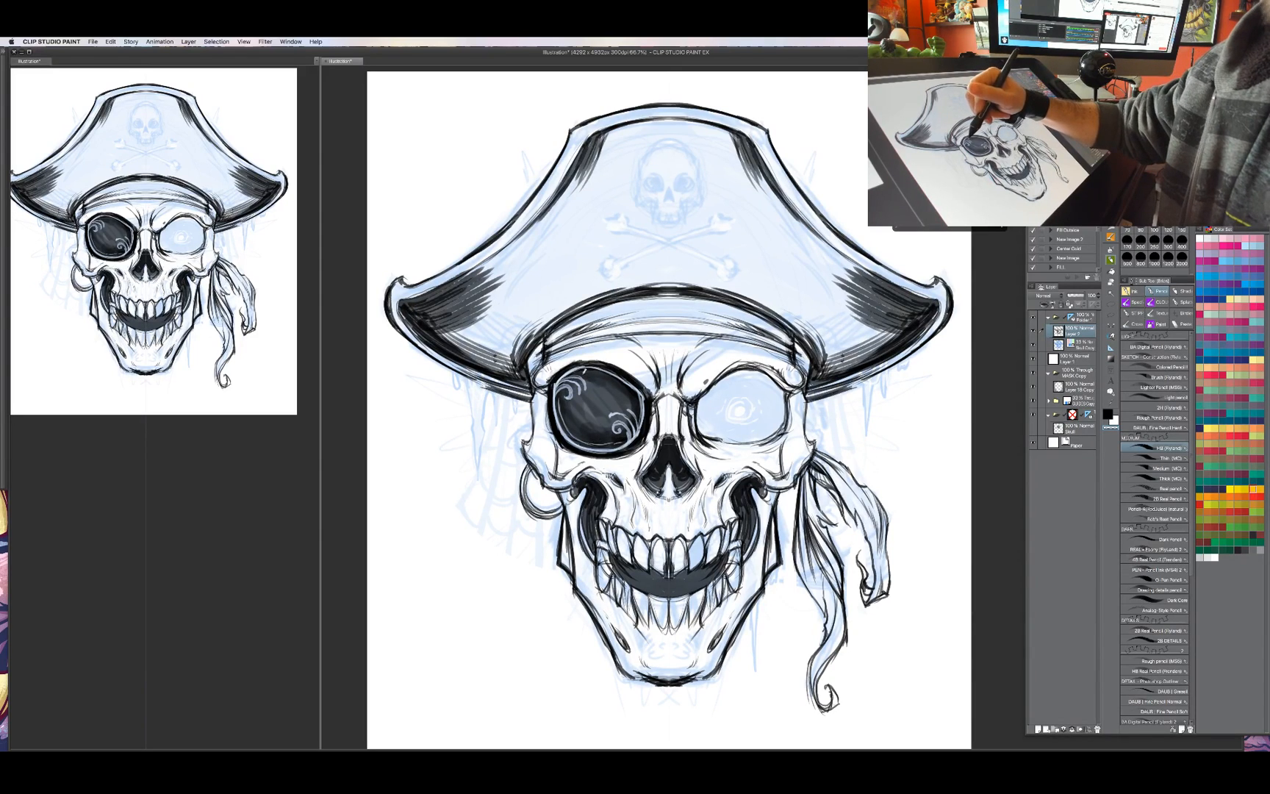
{"action": "left_click_drag", "start_coordinate": [597, 370], "coordinate": [640, 408]}
{"action": "left_click_drag", "start_coordinate": [745, 487], "coordinate": [738, 469]}
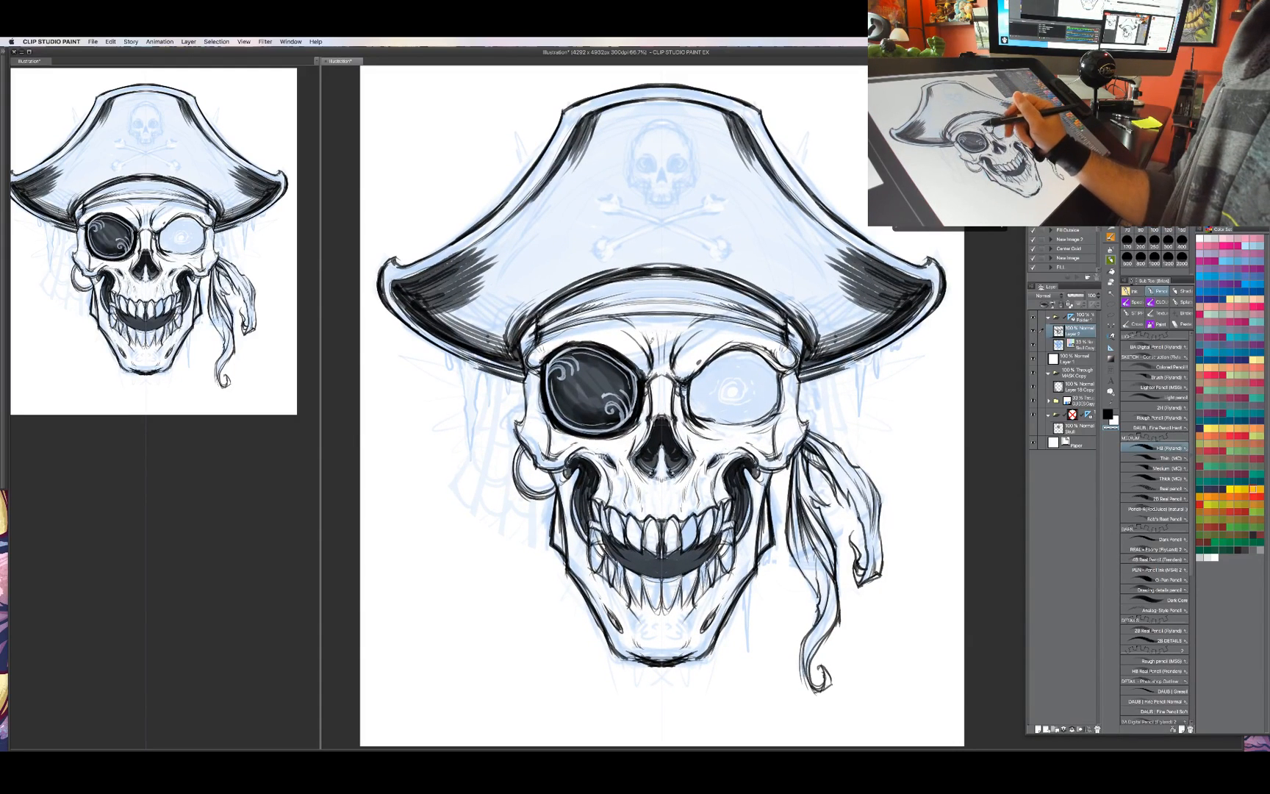
Draw the dark eye-patch strap diagonally across the brow to the headband and a short strap end at the left temple.
{"action": "key", "text": "c"}
{"action": "left_click_drag", "start_coordinate": [628, 358], "coordinate": [671, 347]}
{"action": "mouse_move", "coordinate": [636, 367]}
{"action": "left_mouse_down"}
{"action": "mouse_move", "coordinate": [726, 319]}
{"action": "mouse_move", "coordinate": [632, 365]}
{"action": "left_mouse_up"}
{"action": "left_click_drag", "start_coordinate": [725, 322], "coordinate": [736, 318]}
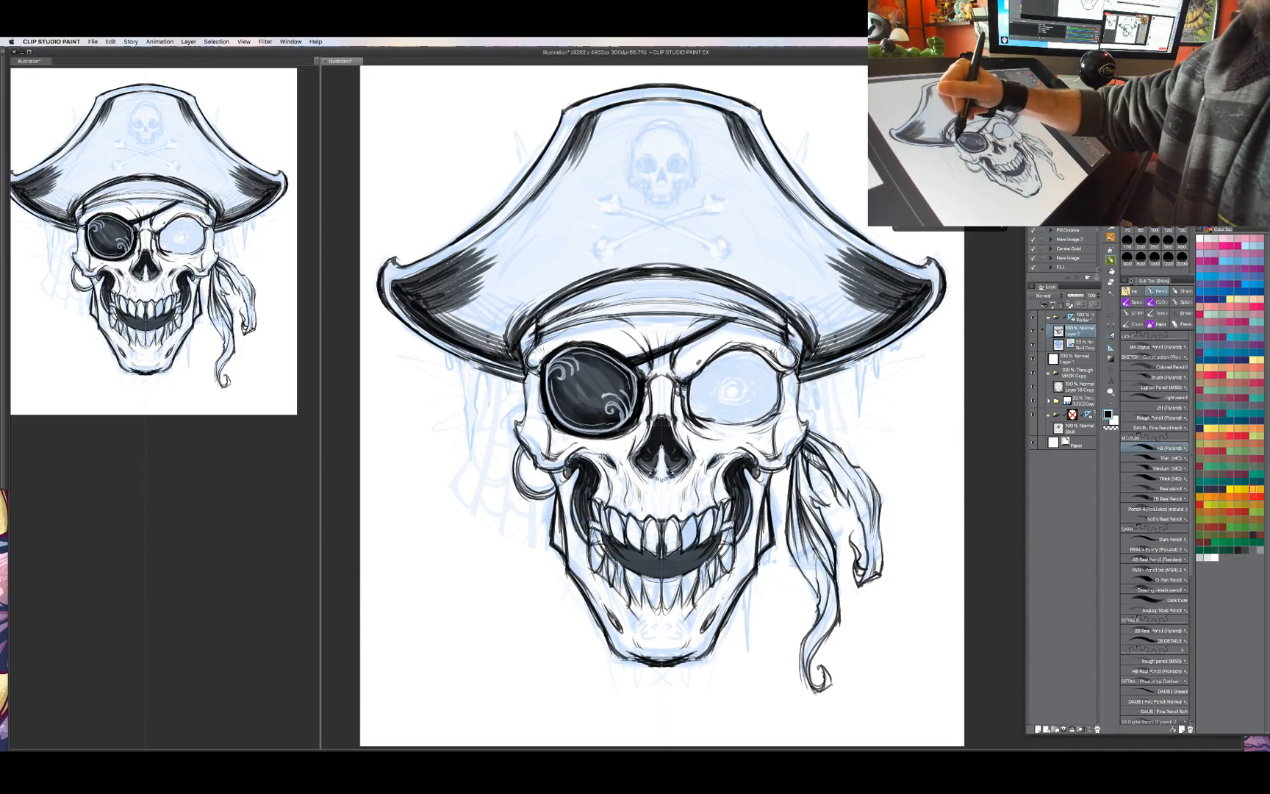
{"action": "left_click_drag", "start_coordinate": [525, 373], "coordinate": [538, 386]}
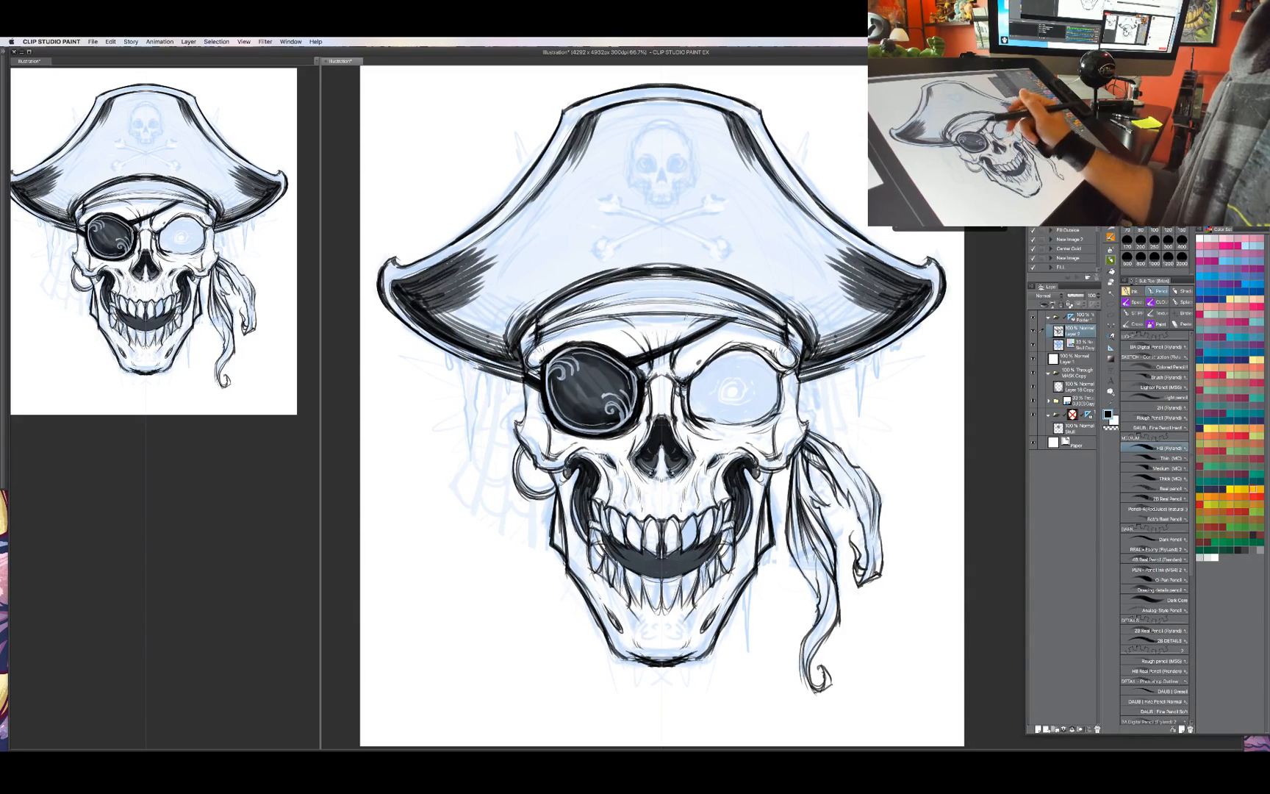
Strengthen the eye patch's edge beside the nose and add shading strokes on the nose bridge.
{"action": "left_click_drag", "start_coordinate": [815, 409], "coordinate": [806, 397]}
{"action": "left_click_drag", "start_coordinate": [627, 349], "coordinate": [638, 365]}
{"action": "left_click_drag", "start_coordinate": [630, 350], "coordinate": [634, 399]}
{"action": "left_click_drag", "start_coordinate": [640, 368], "coordinate": [635, 398]}
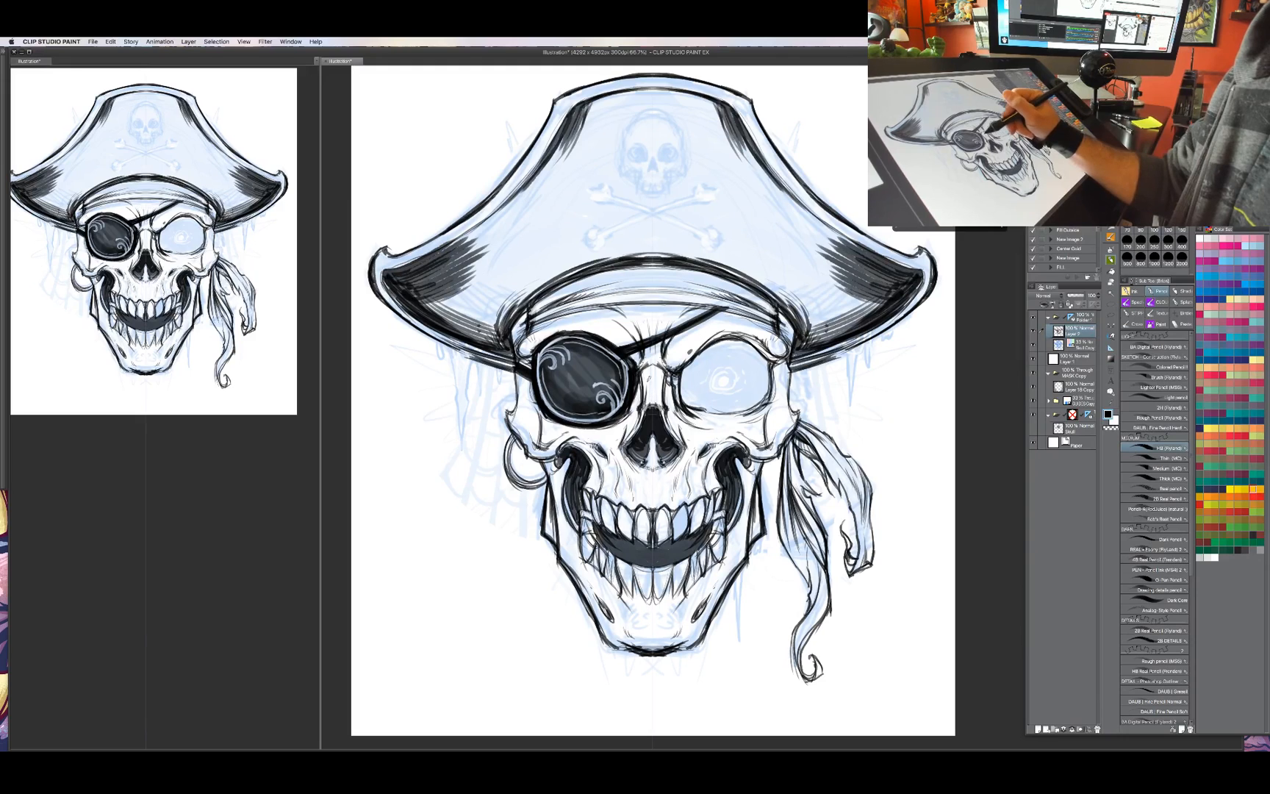
{"action": "left_click_drag", "start_coordinate": [660, 372], "coordinate": [663, 395]}
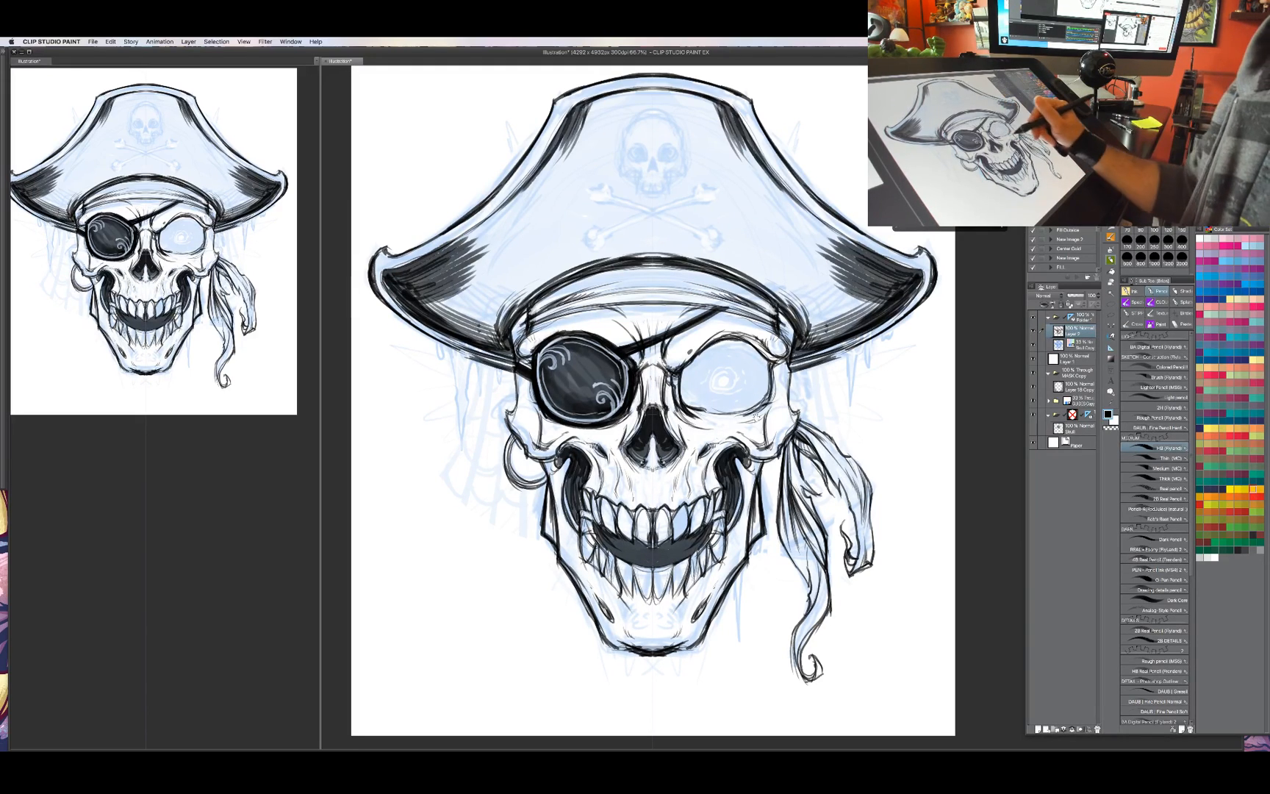
{"action": "left_click_drag", "start_coordinate": [756, 417], "coordinate": [760, 417]}
{"action": "mouse_move", "coordinate": [669, 370]}
{"action": "left_mouse_down"}
{"action": "mouse_move", "coordinate": [678, 397]}
{"action": "mouse_move", "coordinate": [644, 395]}
{"action": "left_mouse_up"}
{"action": "left_click_drag", "start_coordinate": [648, 383], "coordinate": [643, 403]}
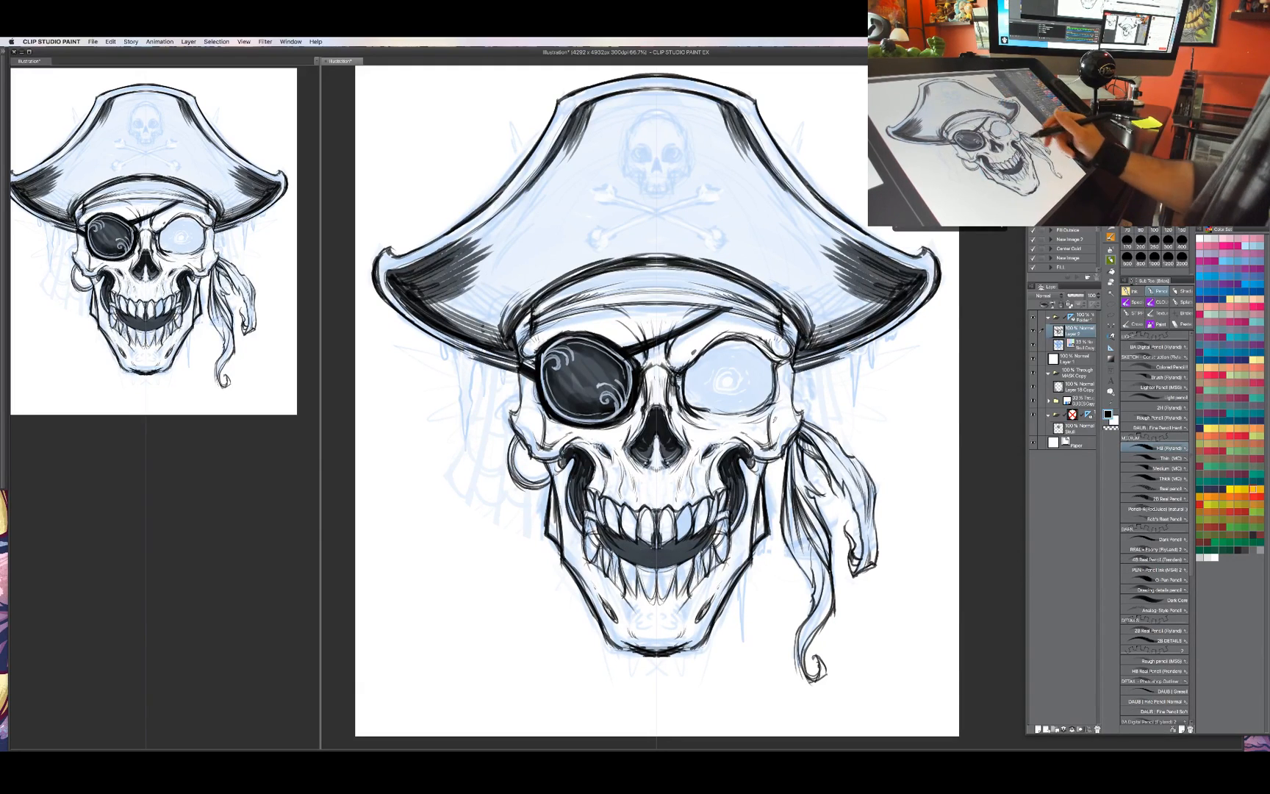
Refine the brow around the eye-patch strap and add fine shading strokes across the forehead under the headband.
{"action": "mouse_move", "coordinate": [678, 347]}
{"action": "left_mouse_down"}
{"action": "mouse_move", "coordinate": [683, 365]}
{"action": "mouse_move", "coordinate": [731, 307]}
{"action": "left_mouse_up"}
{"action": "key", "text": "c"}
{"action": "key", "text": "c"}
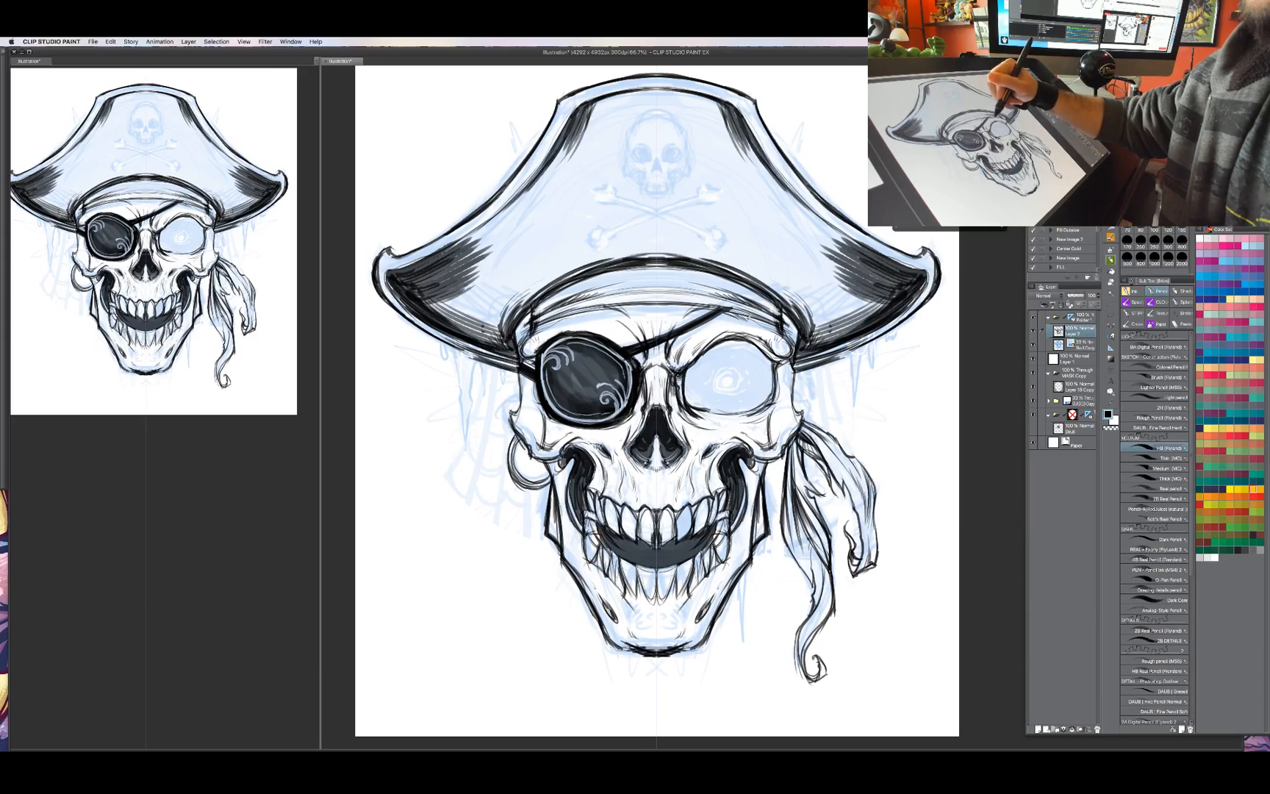
{"action": "mouse_move", "coordinate": [602, 309]}
{"action": "left_mouse_down"}
{"action": "mouse_move", "coordinate": [623, 322]}
{"action": "mouse_move", "coordinate": [650, 313]}
{"action": "mouse_move", "coordinate": [655, 326]}
{"action": "mouse_move", "coordinate": [688, 314]}
{"action": "left_mouse_up"}
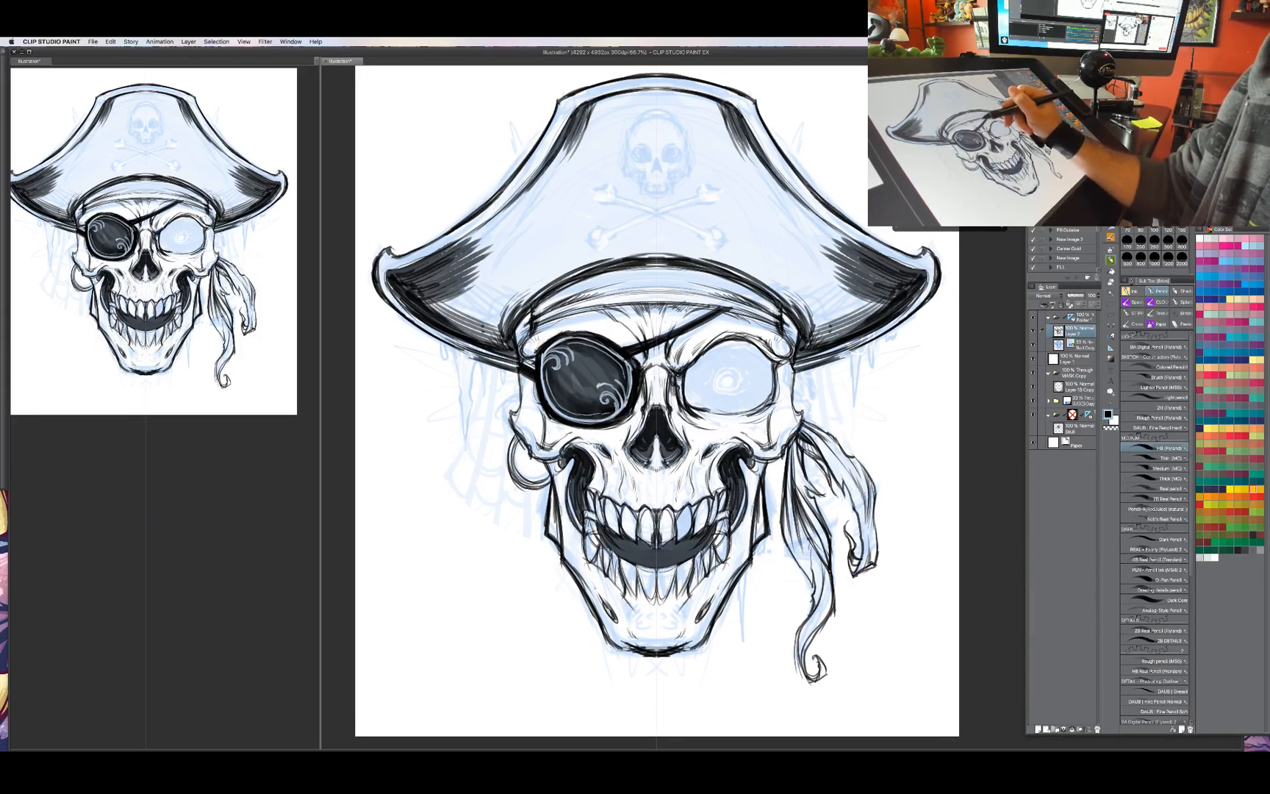
{"action": "left_click_drag", "start_coordinate": [786, 368], "coordinate": [781, 358]}
{"action": "left_click_drag", "start_coordinate": [592, 292], "coordinate": [579, 301]}
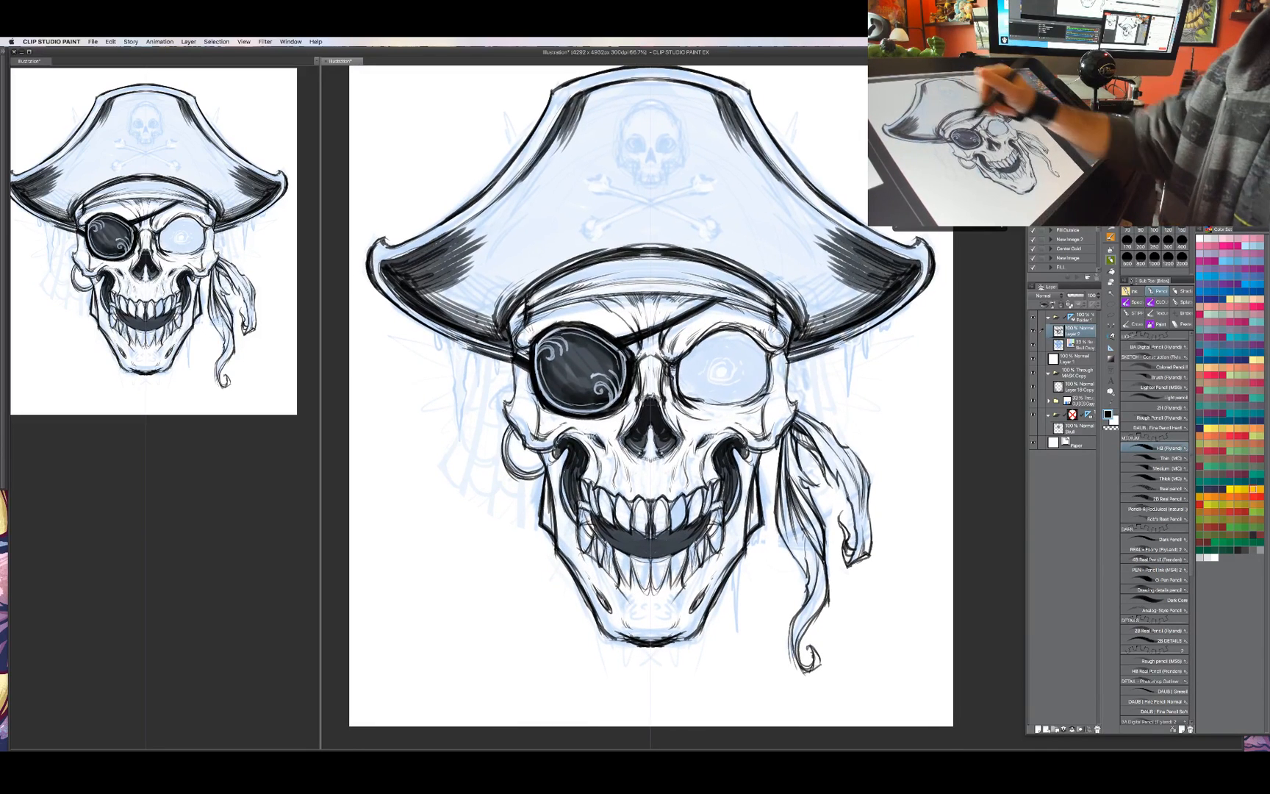
Draw a small jagged crack on the chin and add crack strokes on the jaw beside the right mouth corner.
{"action": "left_click_drag", "start_coordinate": [662, 462], "coordinate": [654, 480]}
{"action": "left_click_drag", "start_coordinate": [737, 503], "coordinate": [741, 488]}
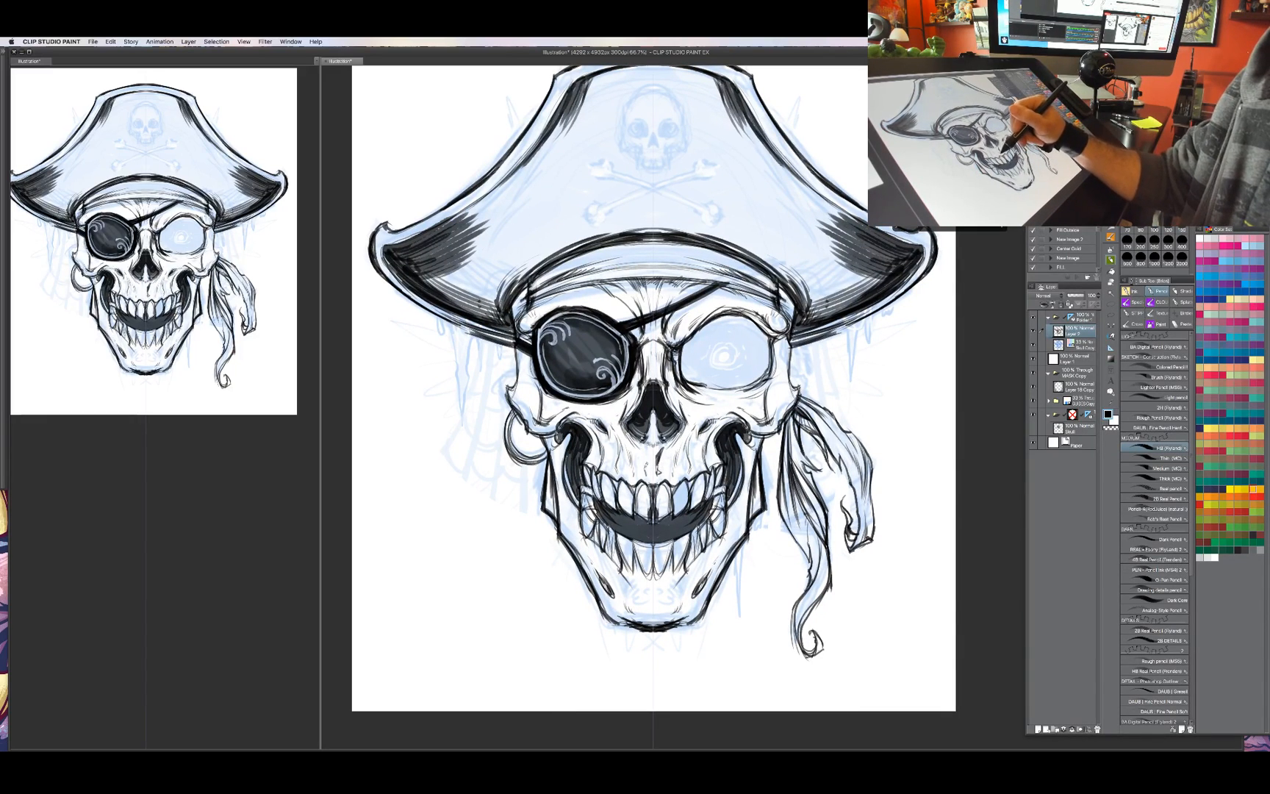
{"action": "left_click_drag", "start_coordinate": [766, 537], "coordinate": [763, 530]}
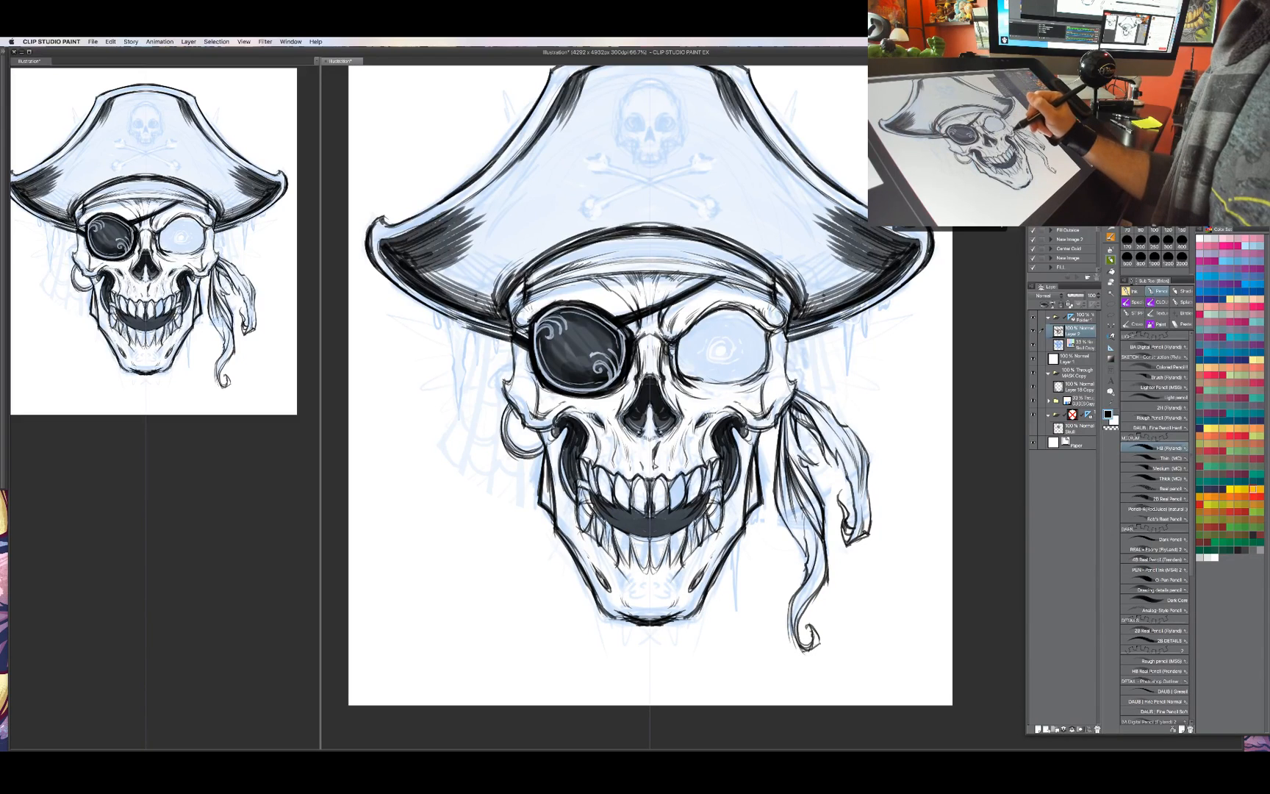
{"action": "mouse_move", "coordinate": [764, 412]}
{"action": "left_mouse_down"}
{"action": "mouse_move", "coordinate": [778, 390]}
{"action": "mouse_move", "coordinate": [772, 362]}
{"action": "left_mouse_up"}
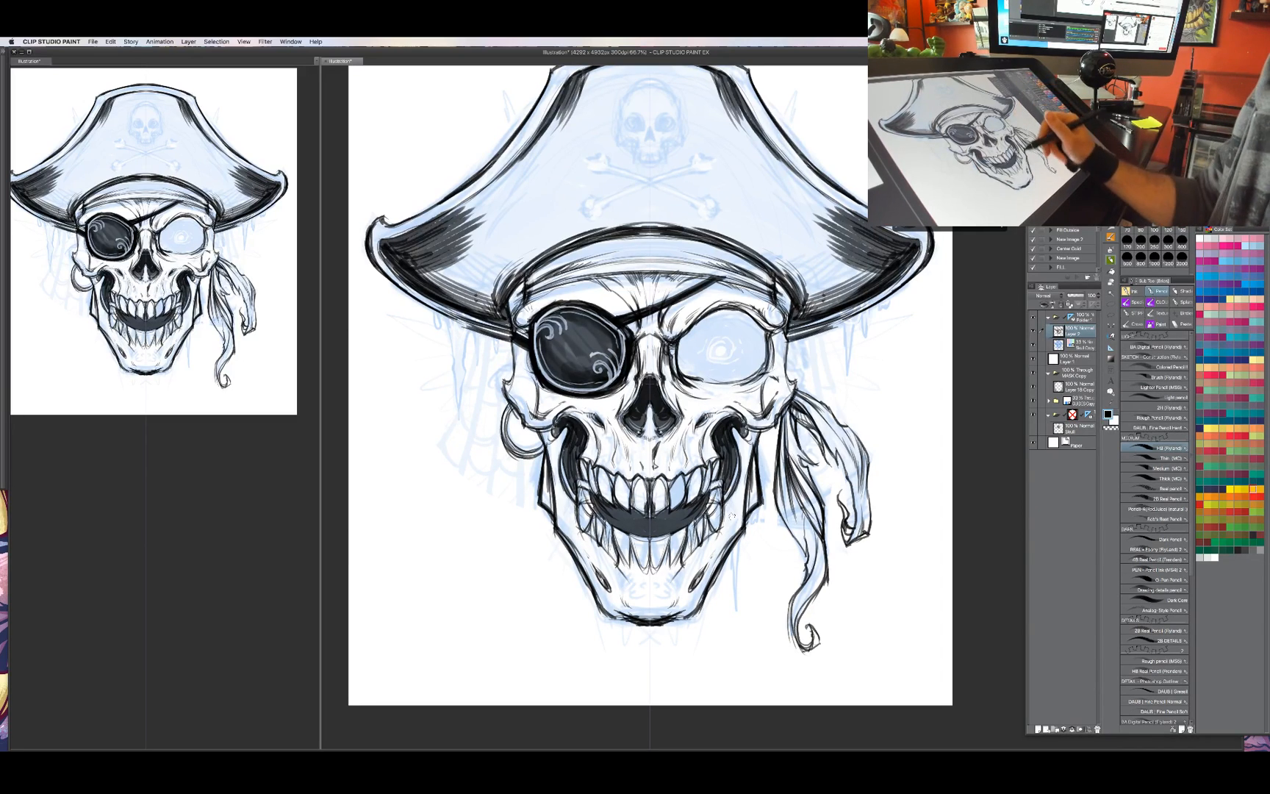
{"action": "left_click_drag", "start_coordinate": [733, 516], "coordinate": [726, 508]}
{"action": "mouse_move", "coordinate": [665, 578]}
{"action": "left_mouse_down"}
{"action": "mouse_move", "coordinate": [668, 596]}
{"action": "mouse_move", "coordinate": [668, 572]}
{"action": "left_mouse_up"}
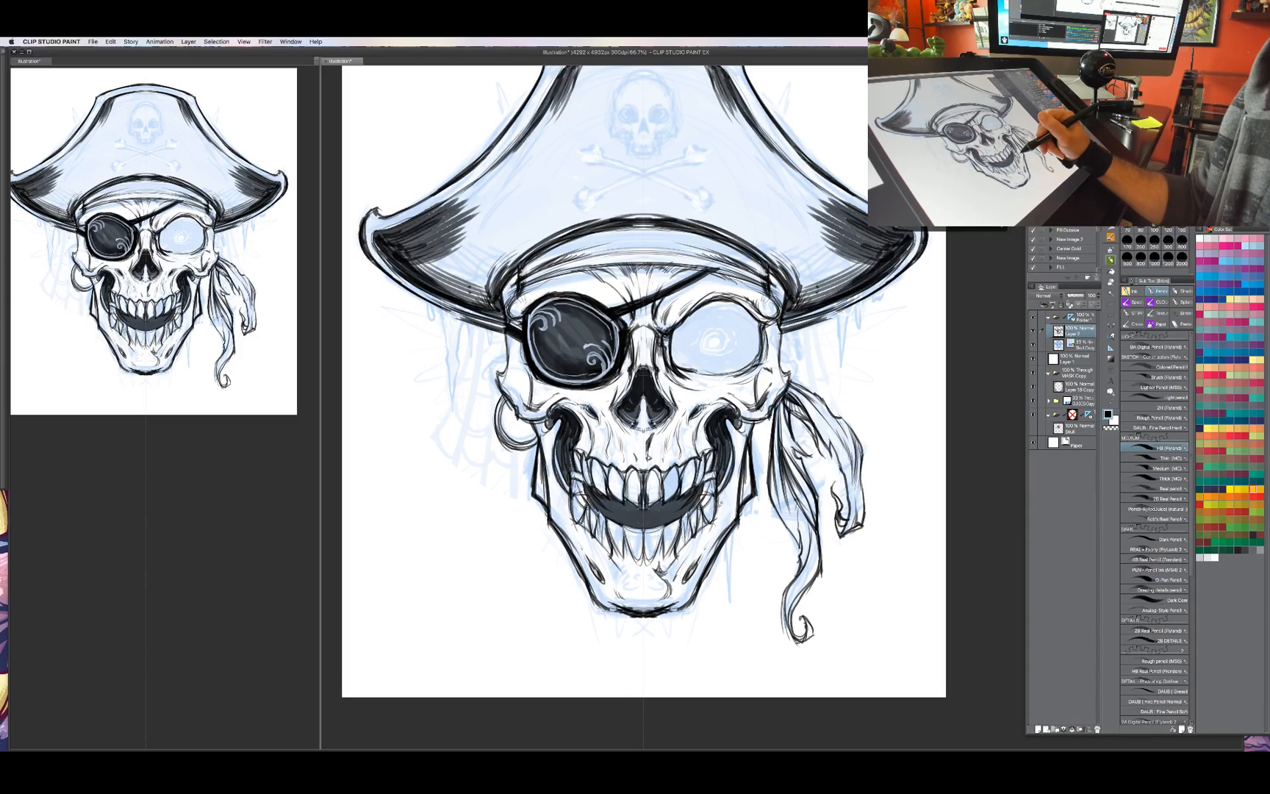
{"action": "left_click_drag", "start_coordinate": [718, 496], "coordinate": [728, 513]}
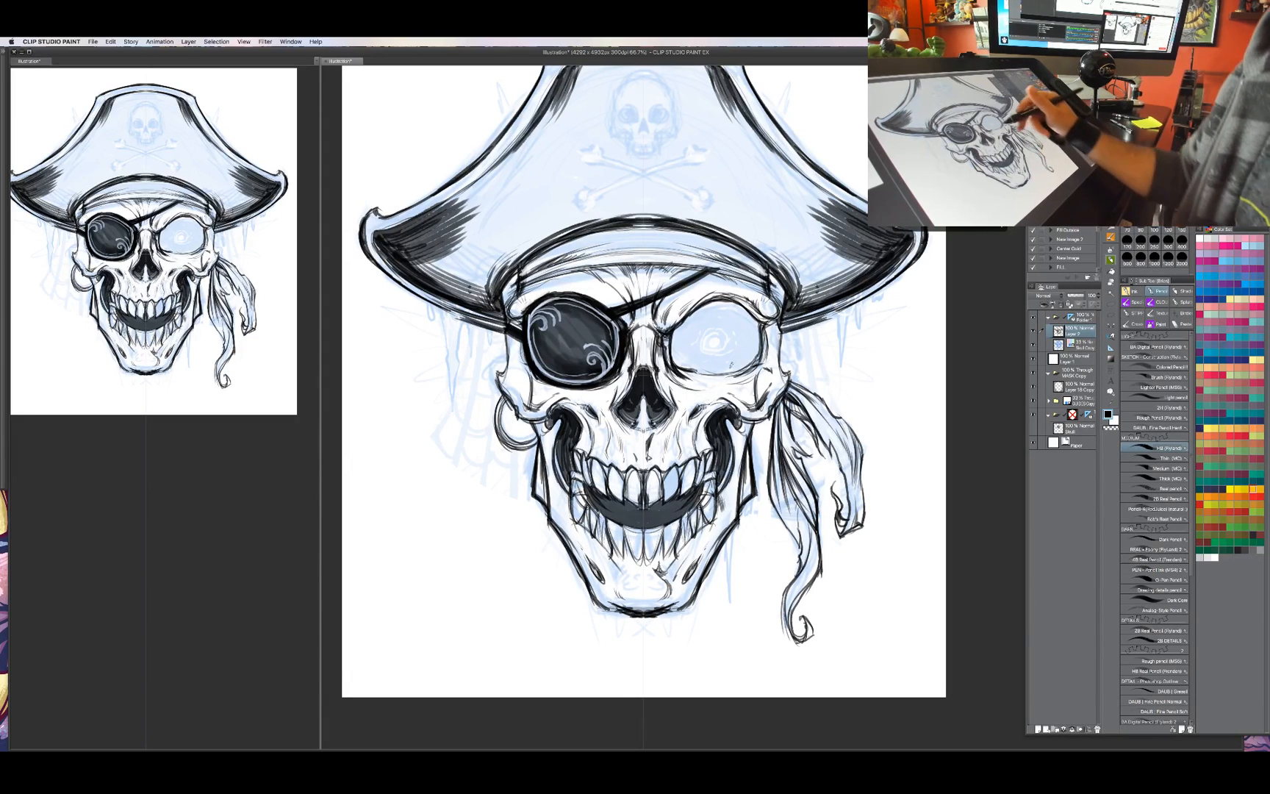
Draw long, ragged drips hanging from the underside of the hat's left brim.
{"action": "left_click_drag", "start_coordinate": [744, 346], "coordinate": [768, 385]}
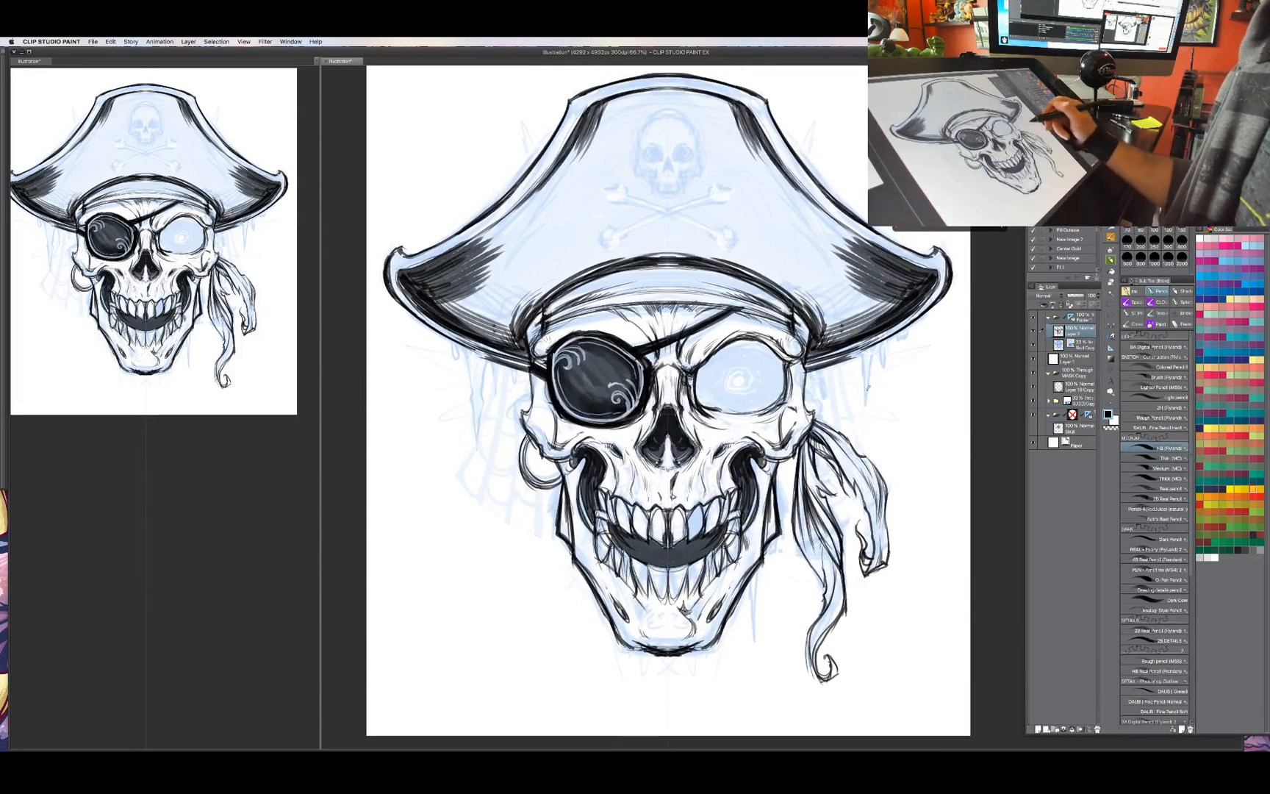
{"action": "left_click_drag", "start_coordinate": [460, 340], "coordinate": [474, 441]}
{"action": "mouse_move", "coordinate": [479, 393]}
{"action": "left_mouse_down"}
{"action": "mouse_move", "coordinate": [477, 418]}
{"action": "mouse_move", "coordinate": [485, 366]}
{"action": "mouse_move", "coordinate": [477, 498]}
{"action": "left_mouse_up"}
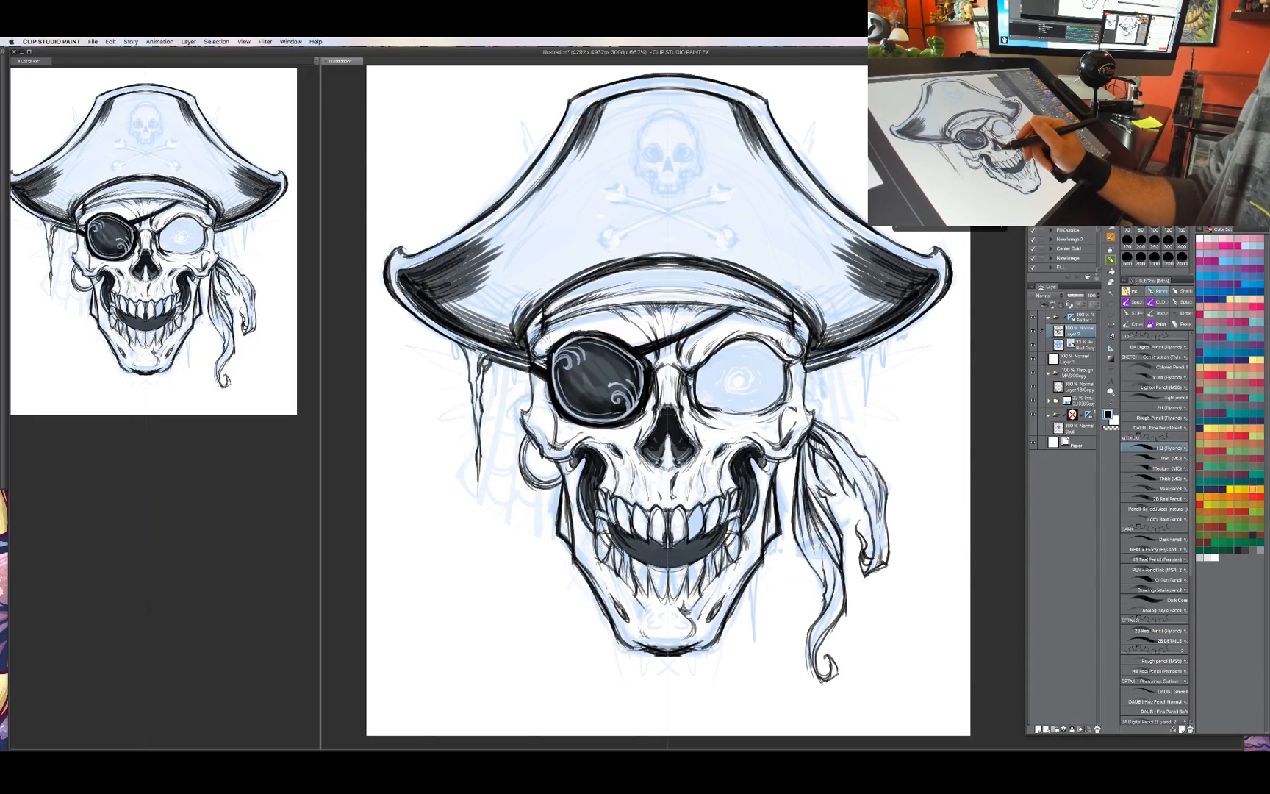
{"action": "scroll", "coordinate": [647, 401], "scroll_direction": "right", "scroll_amount": 2}
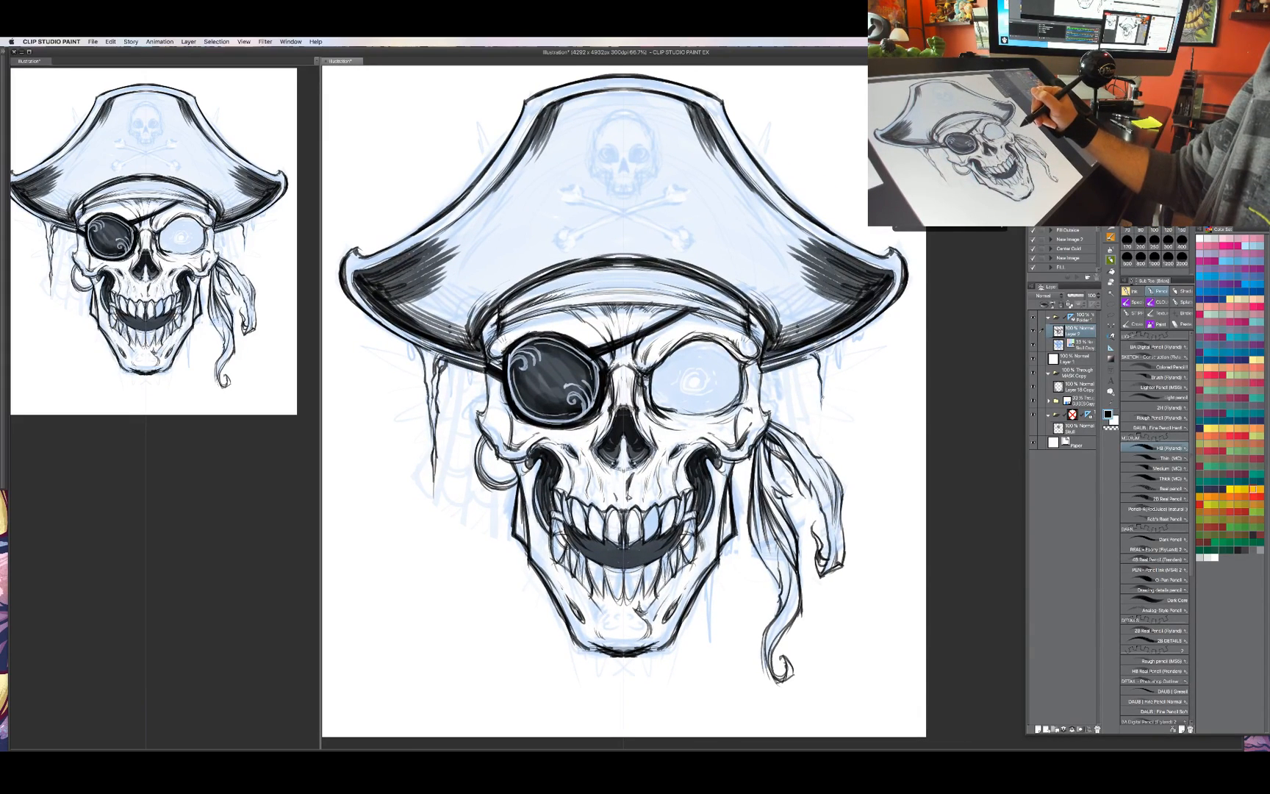
Draw matching ragged drips of varied length under the hat's right brim, out to its tip.
{"action": "mouse_move", "coordinate": [823, 412]}
{"action": "left_mouse_down"}
{"action": "mouse_move", "coordinate": [831, 341]}
{"action": "mouse_move", "coordinate": [823, 356]}
{"action": "mouse_move", "coordinate": [826, 366]}
{"action": "mouse_move", "coordinate": [837, 344]}
{"action": "mouse_move", "coordinate": [842, 419]}
{"action": "left_mouse_up"}
{"action": "mouse_move", "coordinate": [851, 329]}
{"action": "left_mouse_down"}
{"action": "mouse_move", "coordinate": [847, 344]}
{"action": "mouse_move", "coordinate": [875, 340]}
{"action": "left_mouse_up"}
{"action": "left_click_drag", "start_coordinate": [871, 334], "coordinate": [883, 355]}
{"action": "left_click_drag", "start_coordinate": [887, 316], "coordinate": [874, 393]}
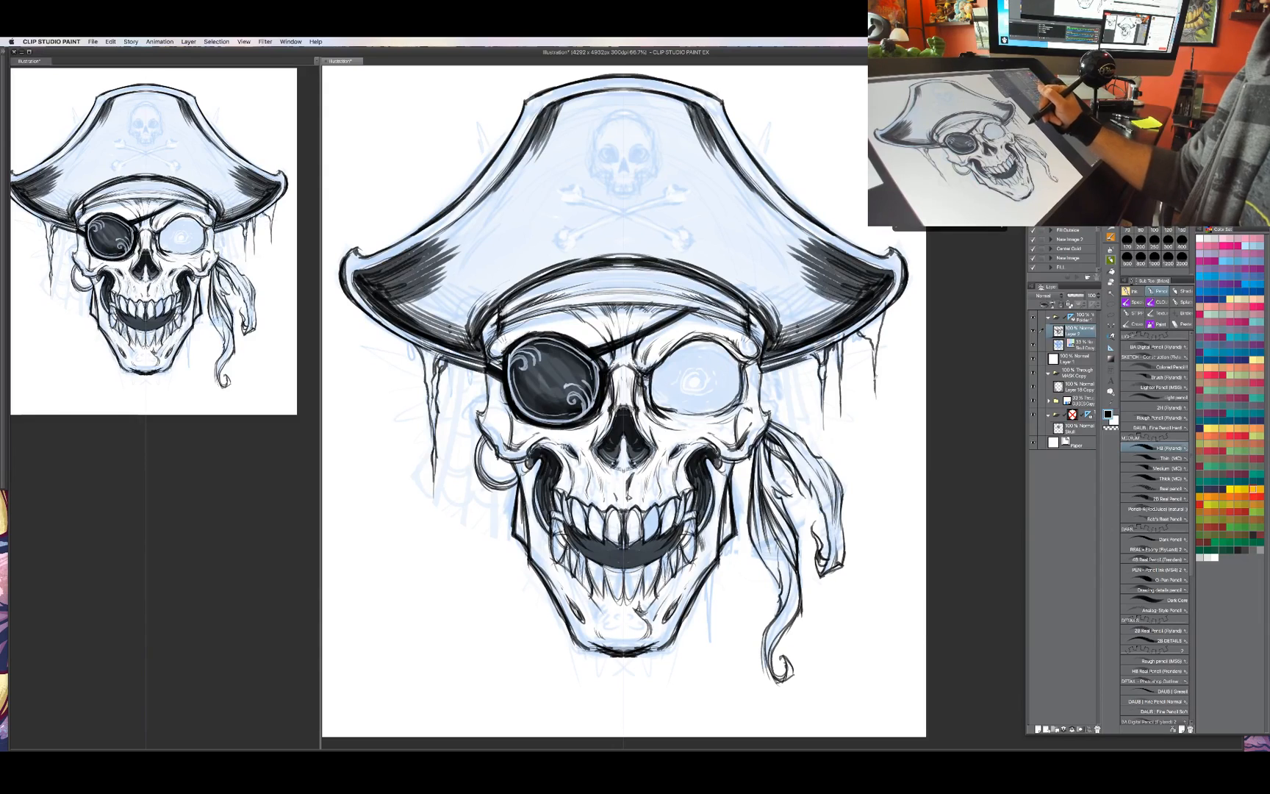
{"action": "left_click_drag", "start_coordinate": [868, 339], "coordinate": [877, 414]}
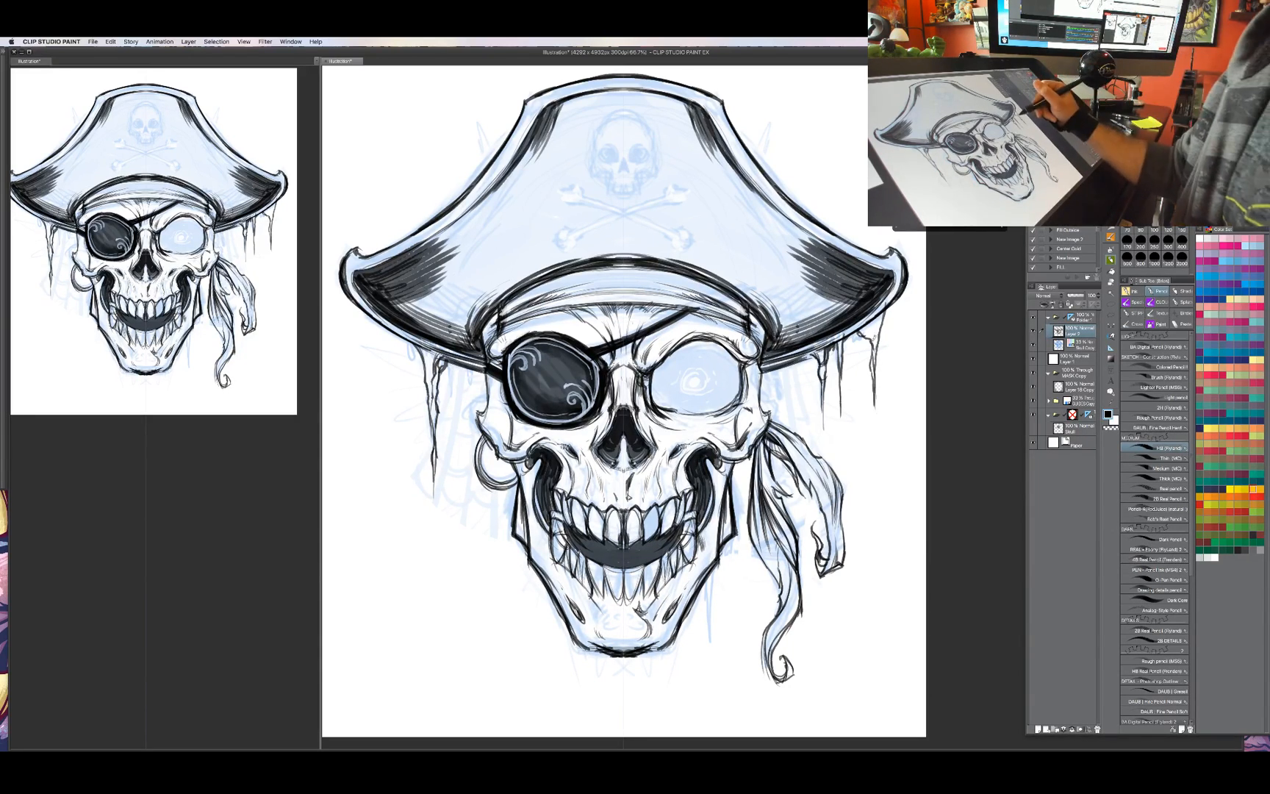
{"action": "left_click_drag", "start_coordinate": [872, 348], "coordinate": [875, 367]}
{"action": "mouse_move", "coordinate": [871, 316]}
{"action": "left_mouse_down"}
{"action": "mouse_move", "coordinate": [875, 341]}
{"action": "mouse_move", "coordinate": [877, 330]}
{"action": "left_mouse_up"}
{"action": "mouse_move", "coordinate": [879, 318]}
{"action": "left_mouse_down"}
{"action": "mouse_move", "coordinate": [879, 351]}
{"action": "mouse_move", "coordinate": [887, 341]}
{"action": "left_mouse_up"}
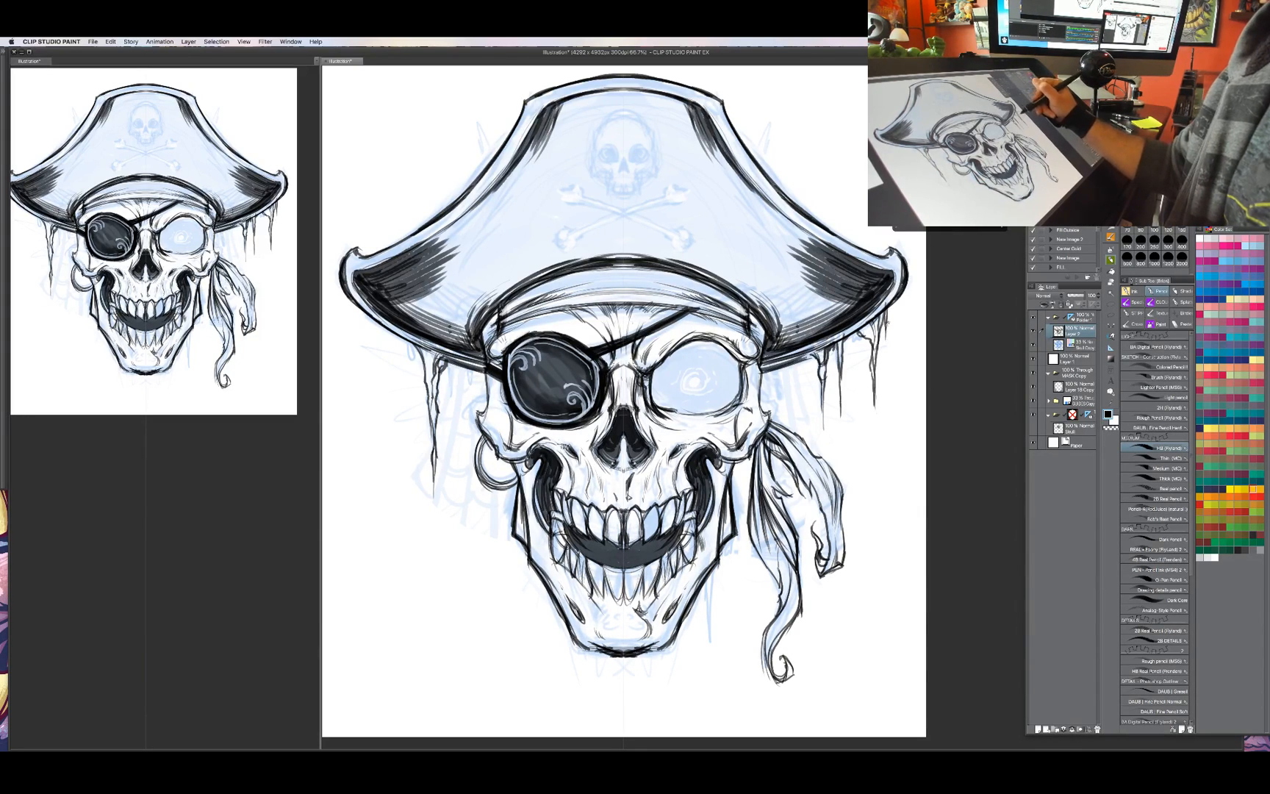
{"action": "left_click_drag", "start_coordinate": [865, 449], "coordinate": [868, 445]}
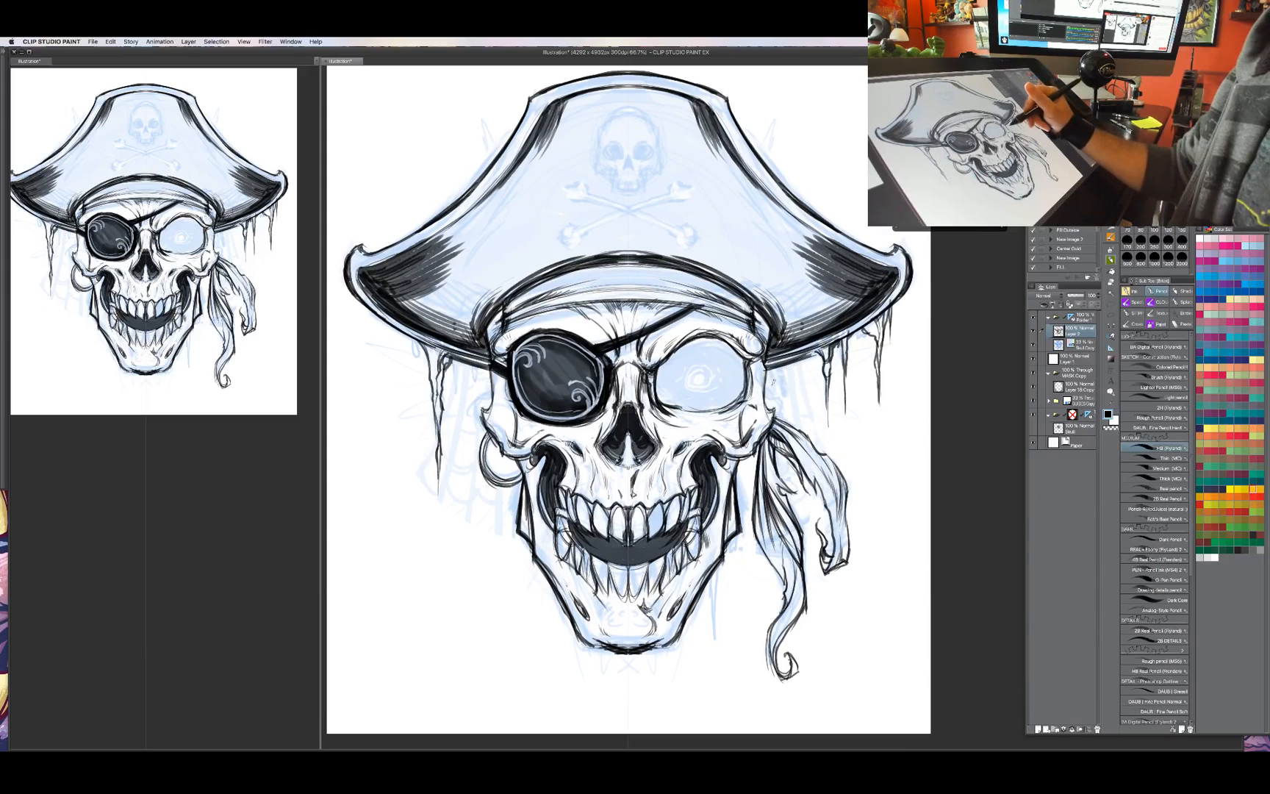
Add short shading strokes beneath the hat brim beside both temples.
{"action": "left_click_drag", "start_coordinate": [768, 364], "coordinate": [765, 406]}
{"action": "mouse_move", "coordinate": [764, 370]}
{"action": "left_mouse_down"}
{"action": "mouse_move", "coordinate": [763, 402]}
{"action": "mouse_move", "coordinate": [765, 370]}
{"action": "left_mouse_up"}
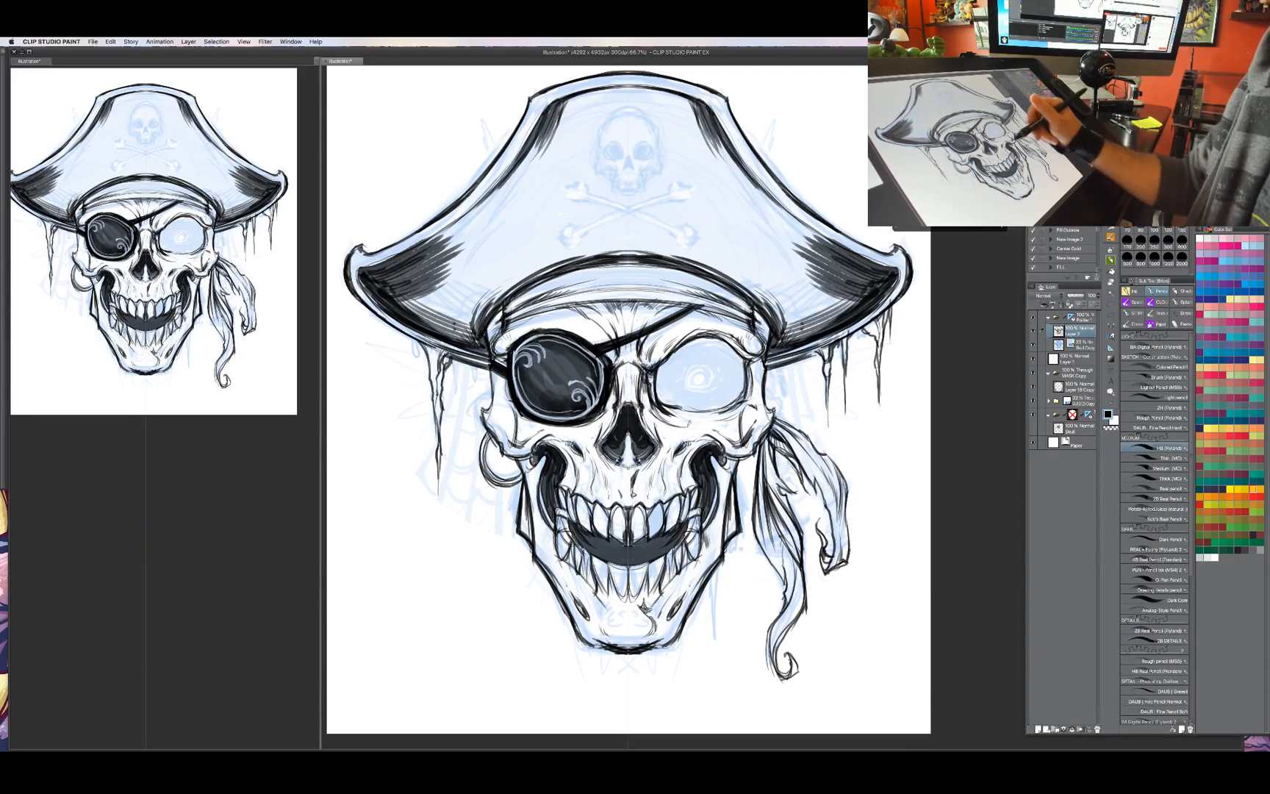
{"action": "mouse_move", "coordinate": [493, 369]}
{"action": "left_mouse_down"}
{"action": "mouse_move", "coordinate": [490, 410]}
{"action": "mouse_move", "coordinate": [486, 364]}
{"action": "left_mouse_up"}
{"action": "left_click_drag", "start_coordinate": [485, 349], "coordinate": [491, 362]}
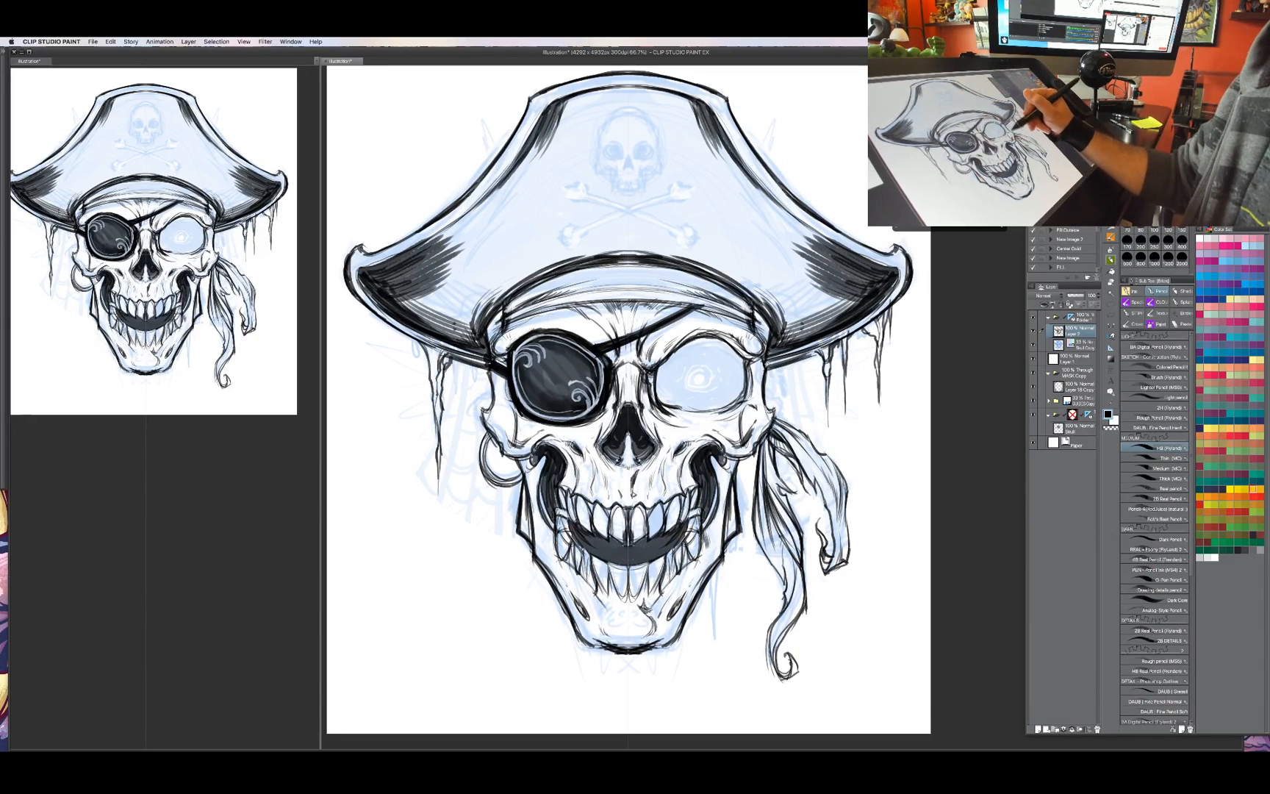
{"action": "left_click_drag", "start_coordinate": [485, 362], "coordinate": [486, 398]}
{"action": "left_click_drag", "start_coordinate": [491, 361], "coordinate": [483, 401]}
{"action": "mouse_move", "coordinate": [776, 362]}
{"action": "left_mouse_down"}
{"action": "mouse_move", "coordinate": [766, 402]}
{"action": "mouse_move", "coordinate": [771, 387]}
{"action": "left_mouse_up"}
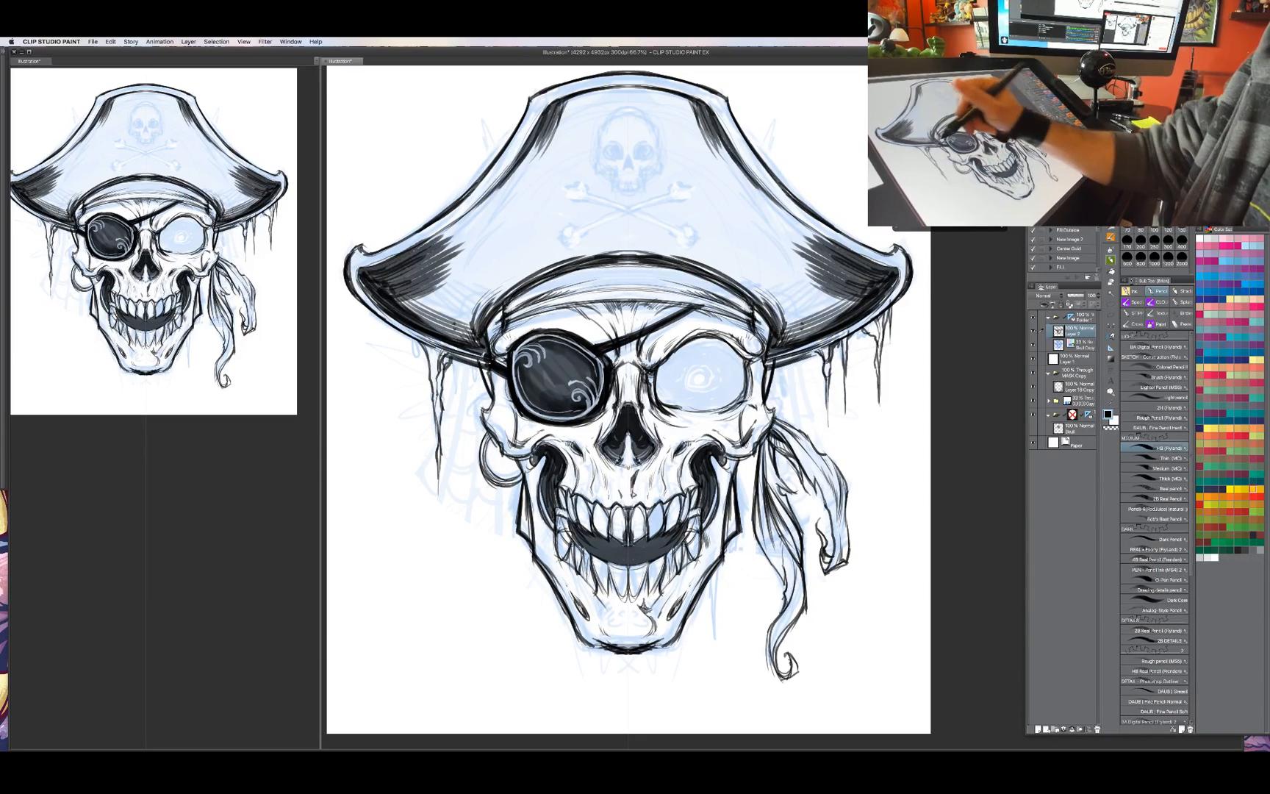
Clean up the edges where the brim meets both temples, alternating between transparent and black strokes.
{"action": "key", "text": "c"}
{"action": "left_click_drag", "start_coordinate": [488, 352], "coordinate": [481, 370]}
{"action": "left_click_drag", "start_coordinate": [773, 350], "coordinate": [766, 375]}
{"action": "left_click_drag", "start_coordinate": [775, 350], "coordinate": [769, 376]}
{"action": "key", "text": "c"}
{"action": "left_click_drag", "start_coordinate": [486, 347], "coordinate": [479, 361]}
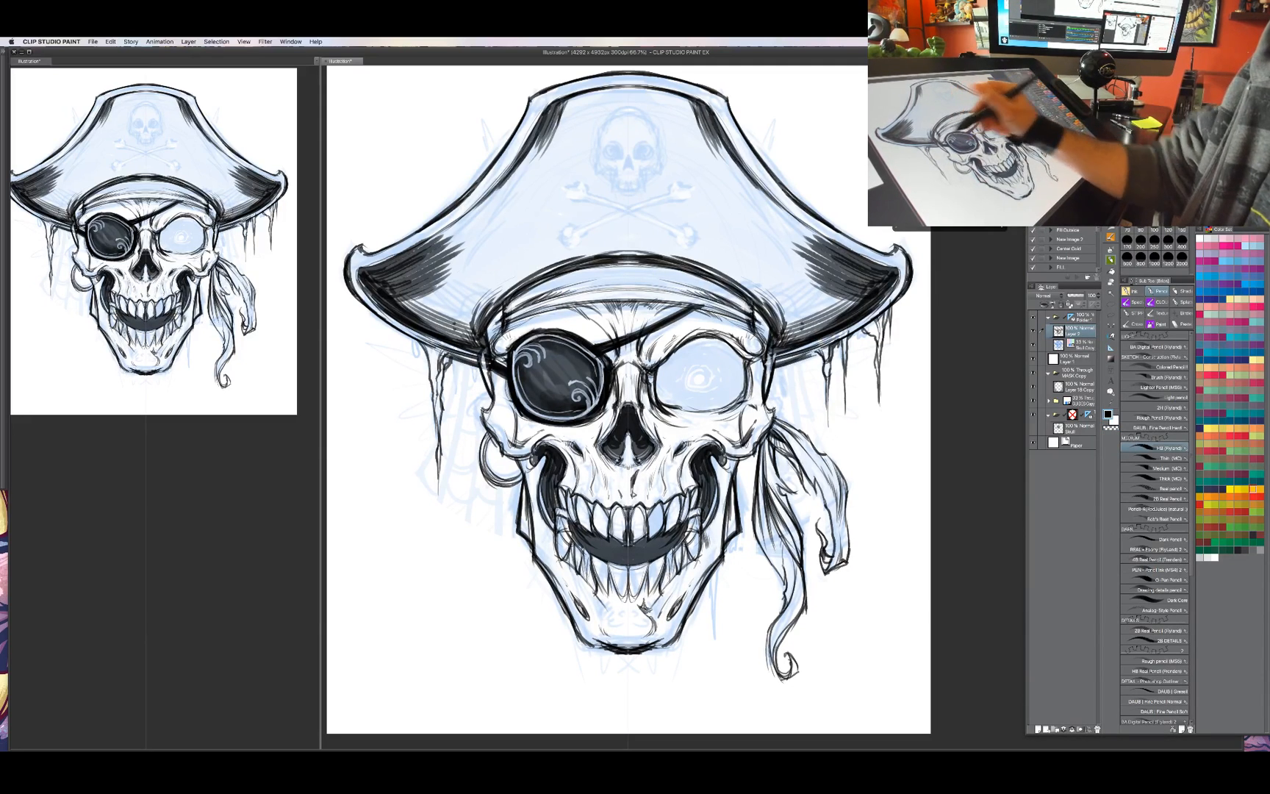
Extend the dark hatching along the hat's lower brim toward the headband.
{"action": "mouse_move", "coordinate": [765, 355]}
{"action": "left_mouse_down"}
{"action": "mouse_move", "coordinate": [770, 346]}
{"action": "mouse_move", "coordinate": [794, 396]}
{"action": "left_mouse_up"}
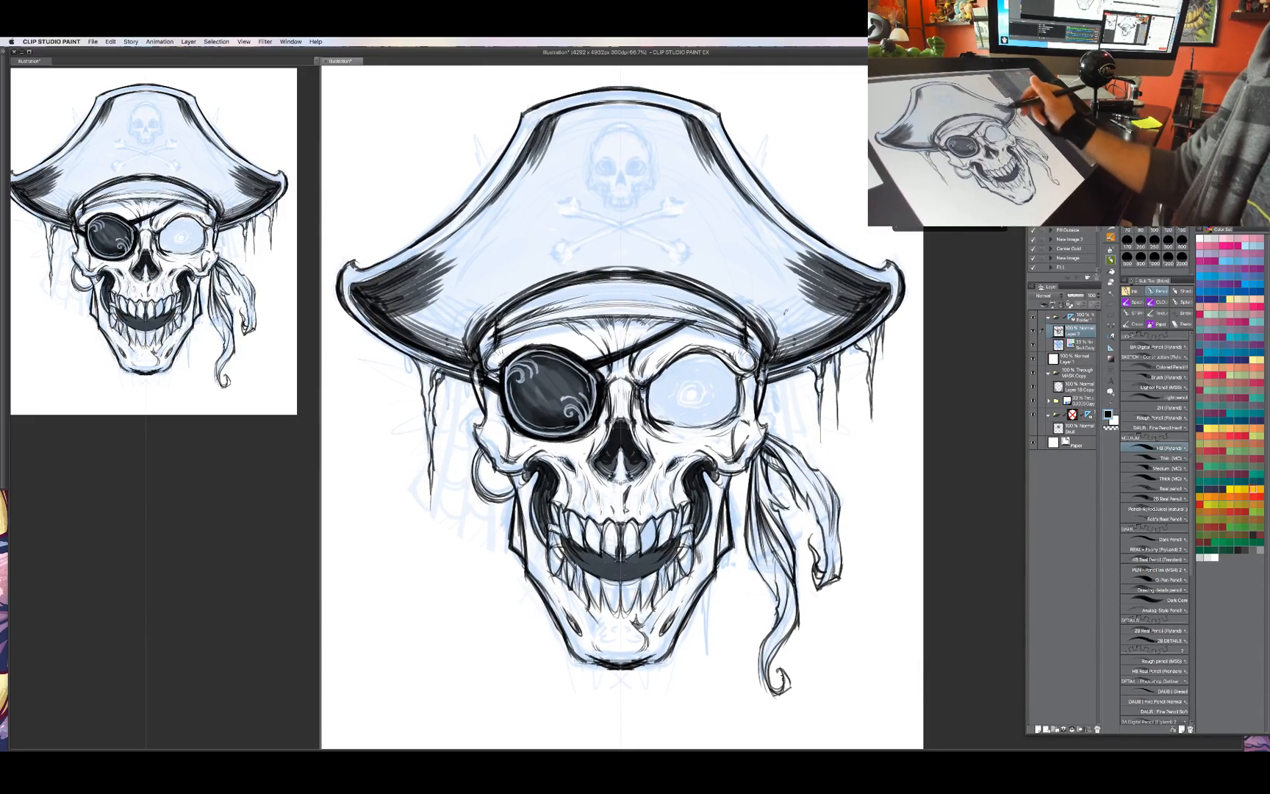
{"action": "mouse_move", "coordinate": [812, 290]}
{"action": "left_mouse_down"}
{"action": "mouse_move", "coordinate": [779, 327]}
{"action": "mouse_move", "coordinate": [776, 315]}
{"action": "left_mouse_up"}
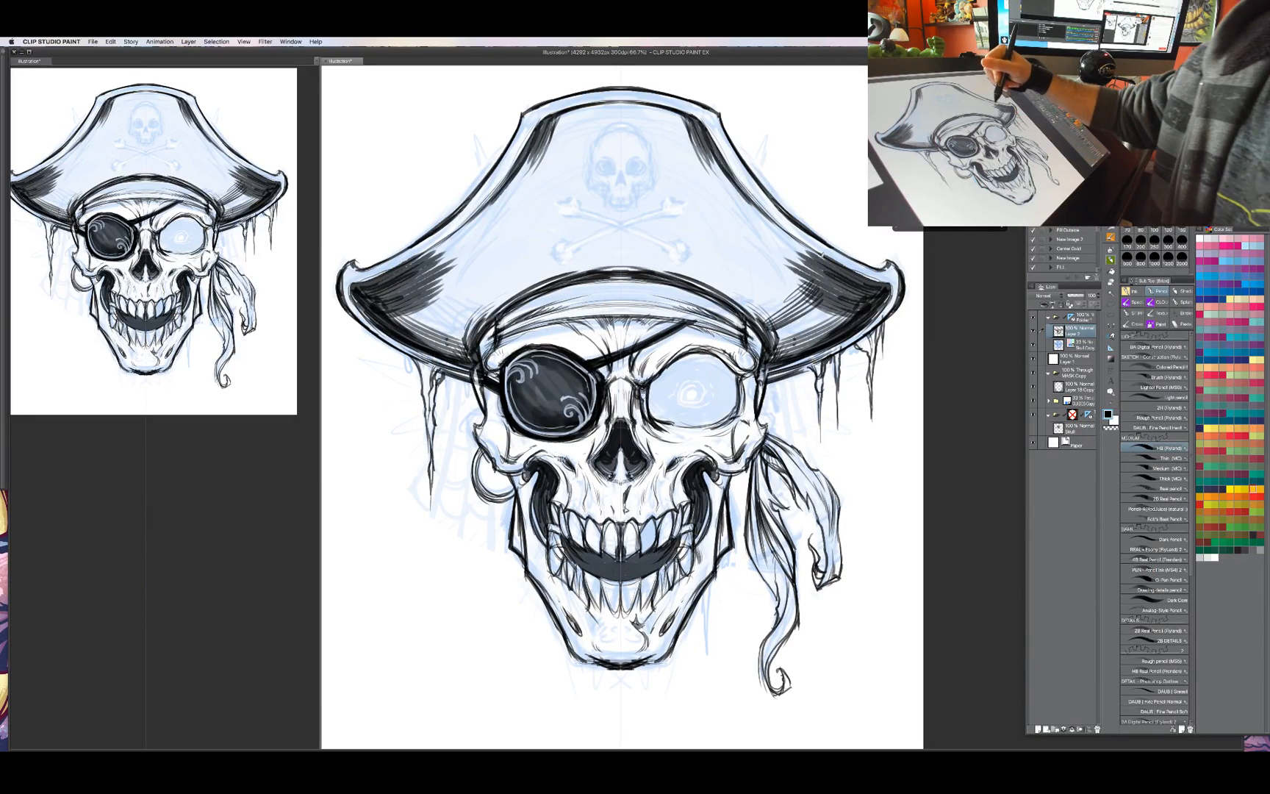
{"action": "mouse_move", "coordinate": [823, 256]}
{"action": "left_mouse_down"}
{"action": "mouse_move", "coordinate": [733, 184]}
{"action": "mouse_move", "coordinate": [729, 209]}
{"action": "mouse_move", "coordinate": [797, 235]}
{"action": "left_mouse_up"}
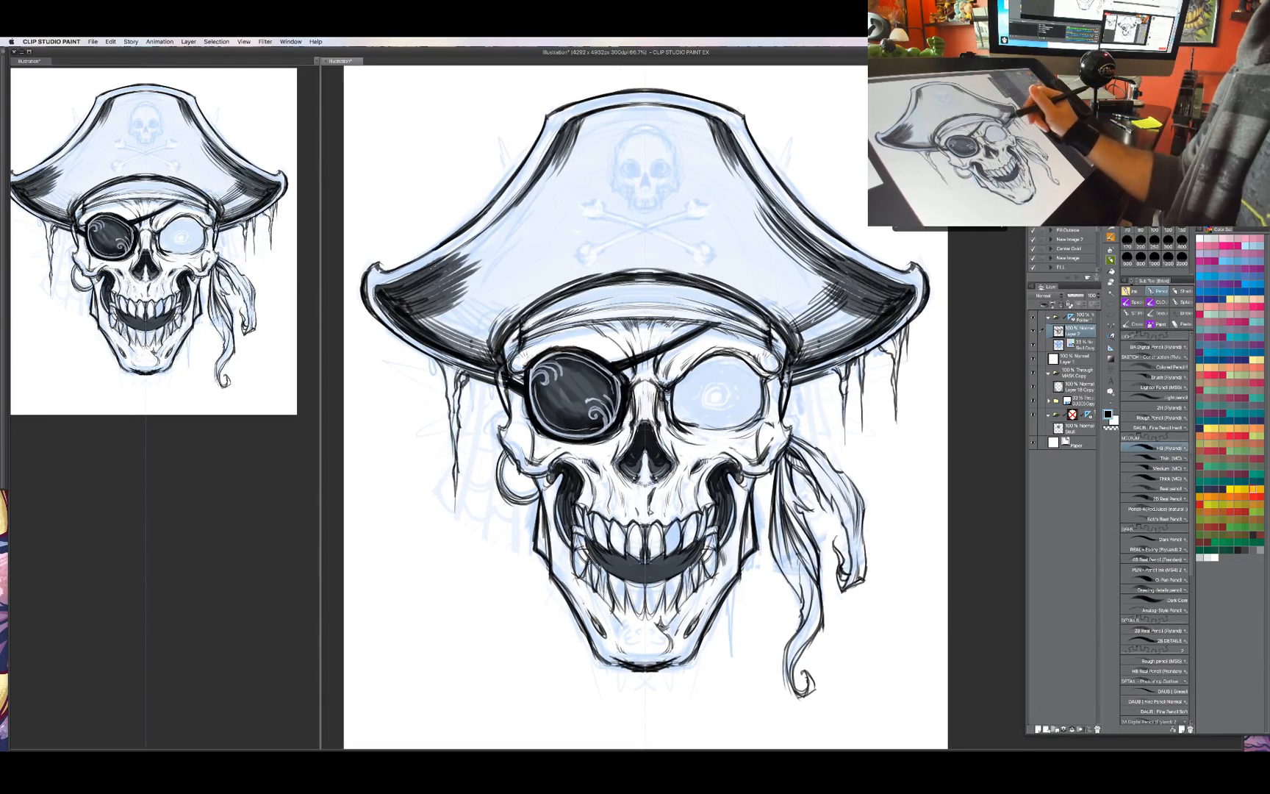
Add hatching strokes down the side of the hat's crown to lengthen its dark shading.
{"action": "mouse_move", "coordinate": [496, 259]}
{"action": "left_mouse_down"}
{"action": "mouse_move", "coordinate": [450, 223]}
{"action": "mouse_move", "coordinate": [460, 190]}
{"action": "left_mouse_up"}
{"action": "left_click_drag", "start_coordinate": [547, 211], "coordinate": [514, 169]}
{"action": "left_click_drag", "start_coordinate": [558, 174], "coordinate": [542, 148]}
{"action": "left_click_drag", "start_coordinate": [545, 213], "coordinate": [518, 176]}
{"action": "mouse_move", "coordinate": [557, 201]}
{"action": "left_mouse_down"}
{"action": "mouse_move", "coordinate": [532, 164]}
{"action": "mouse_move", "coordinate": [541, 172]}
{"action": "left_mouse_up"}
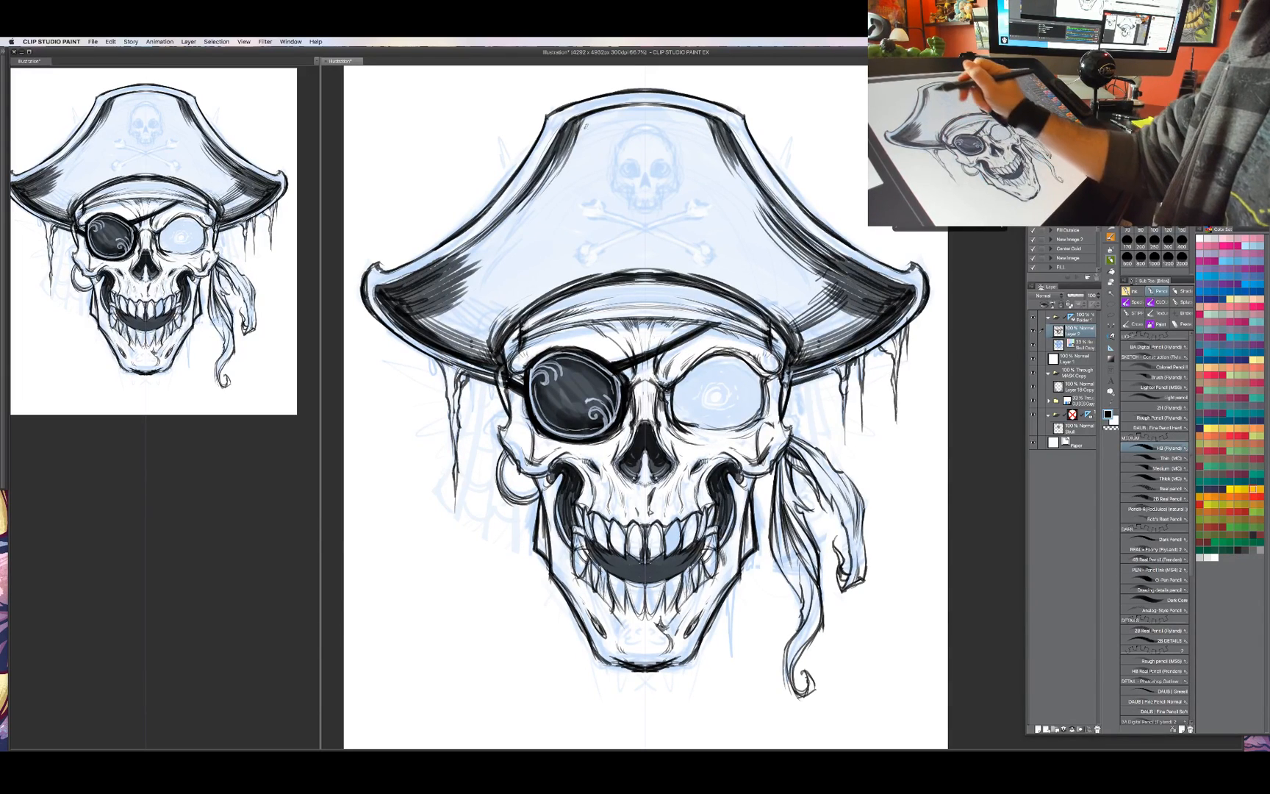
Shade beneath the hat's top edge with curved strokes and continue the hatching down the crown's right side.
{"action": "mouse_move", "coordinate": [604, 118]}
{"action": "left_mouse_down"}
{"action": "mouse_move", "coordinate": [563, 140]}
{"action": "mouse_move", "coordinate": [599, 112]}
{"action": "left_mouse_up"}
{"action": "left_click_drag", "start_coordinate": [647, 103], "coordinate": [620, 113]}
{"action": "mouse_move", "coordinate": [667, 108]}
{"action": "left_mouse_down"}
{"action": "mouse_move", "coordinate": [621, 111]}
{"action": "mouse_move", "coordinate": [687, 122]}
{"action": "mouse_move", "coordinate": [734, 214]}
{"action": "left_mouse_up"}
Draw more drips under the inner right brim and a small cloth knot beside the right temple.
{"action": "scroll", "coordinate": [804, 429], "scroll_direction": "up", "scroll_amount": 2}
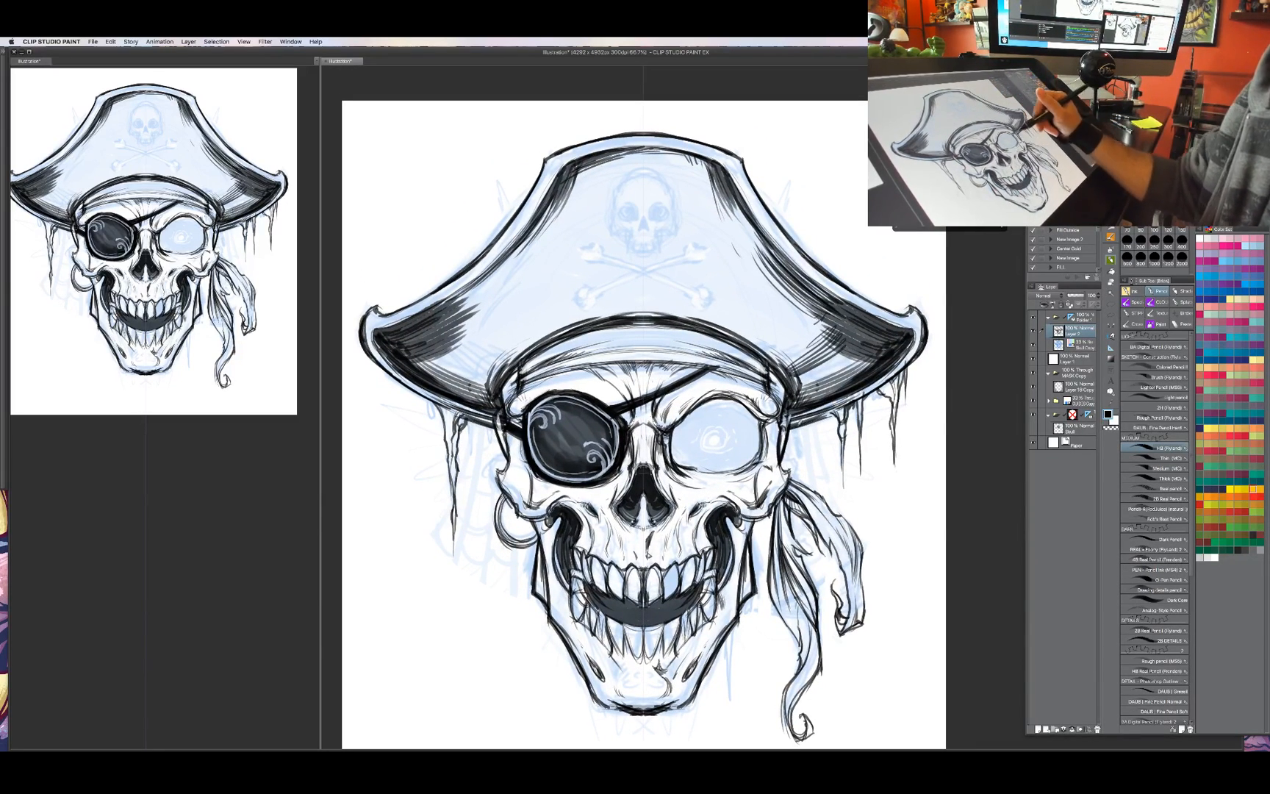
{"action": "mouse_move", "coordinate": [816, 419]}
{"action": "left_mouse_down"}
{"action": "mouse_move", "coordinate": [786, 448]}
{"action": "mouse_move", "coordinate": [820, 427]}
{"action": "mouse_move", "coordinate": [820, 480]}
{"action": "mouse_move", "coordinate": [802, 469]}
{"action": "left_mouse_up"}
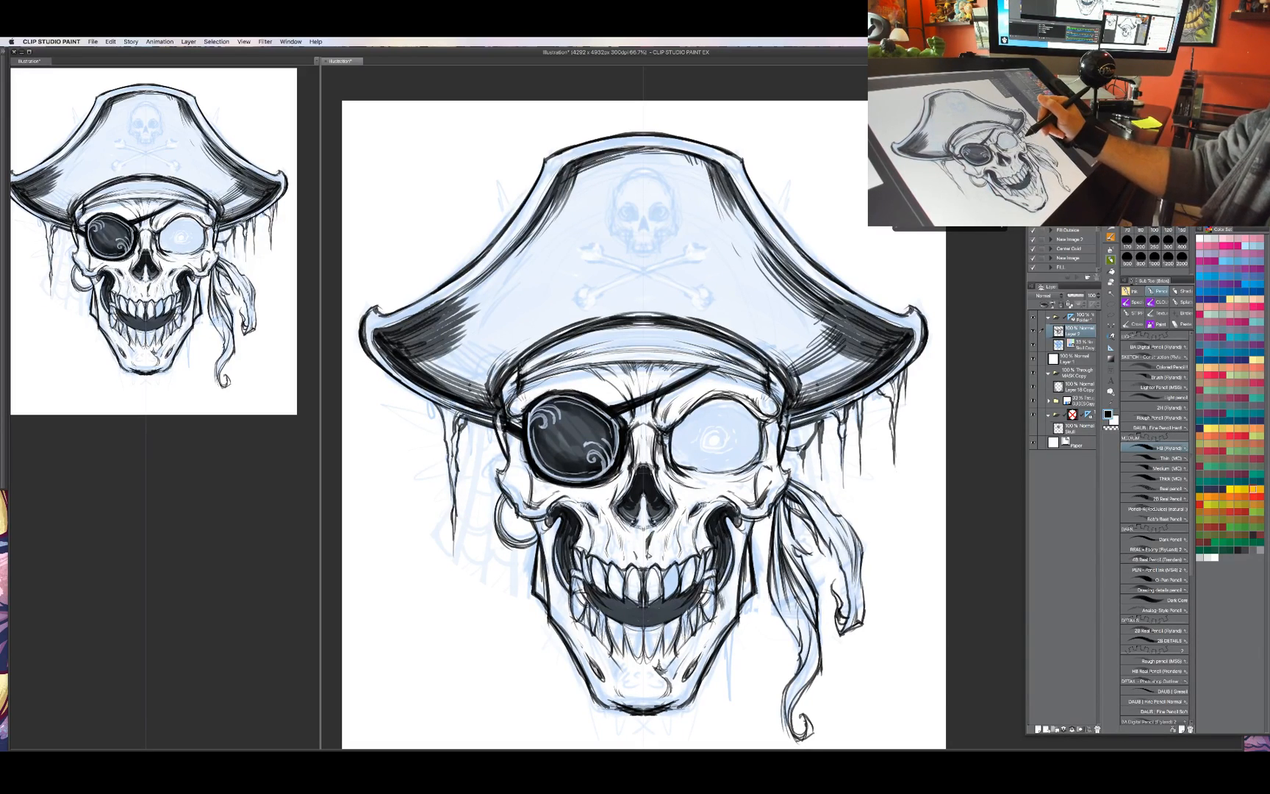
{"action": "left_click_drag", "start_coordinate": [793, 435], "coordinate": [783, 458]}
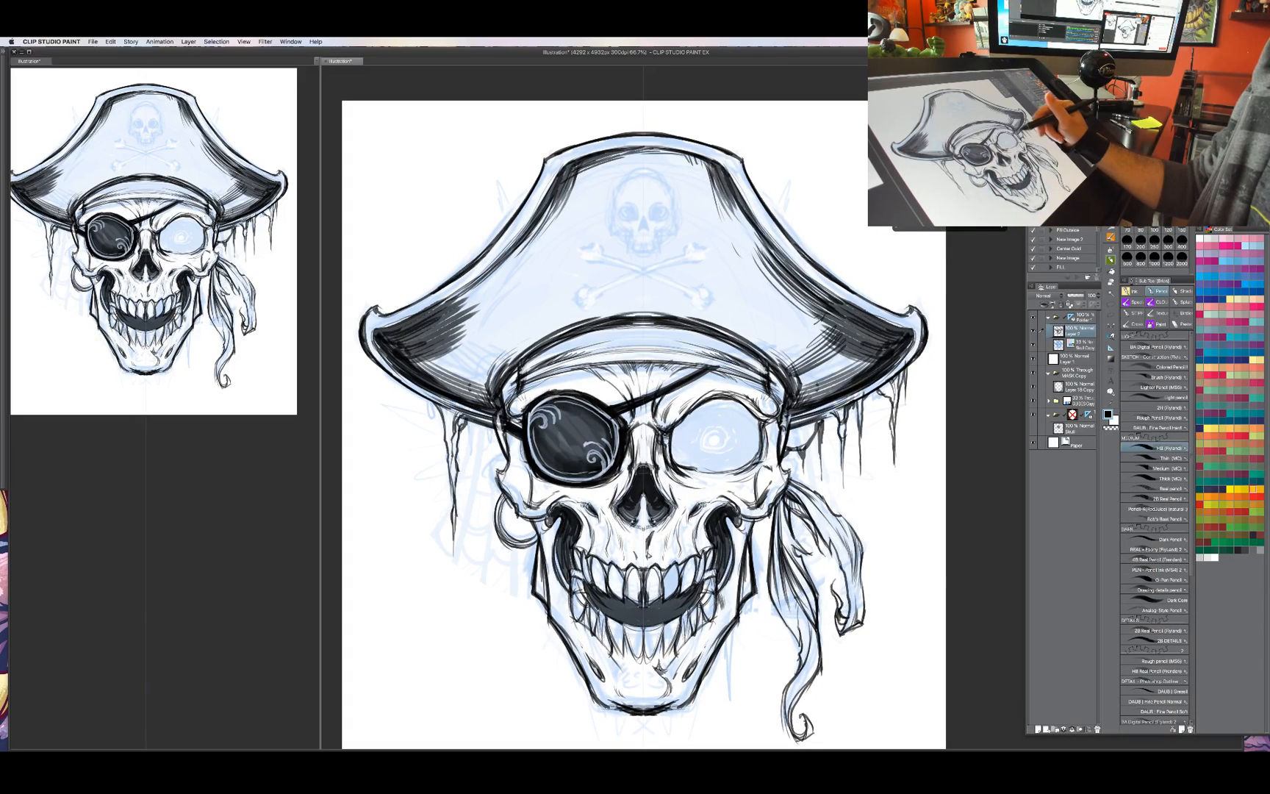
{"action": "mouse_move", "coordinate": [785, 451]}
{"action": "left_mouse_down"}
{"action": "mouse_move", "coordinate": [824, 428]}
{"action": "mouse_move", "coordinate": [809, 421]}
{"action": "mouse_move", "coordinate": [789, 439]}
{"action": "mouse_move", "coordinate": [811, 457]}
{"action": "mouse_move", "coordinate": [821, 442]}
{"action": "left_mouse_up"}
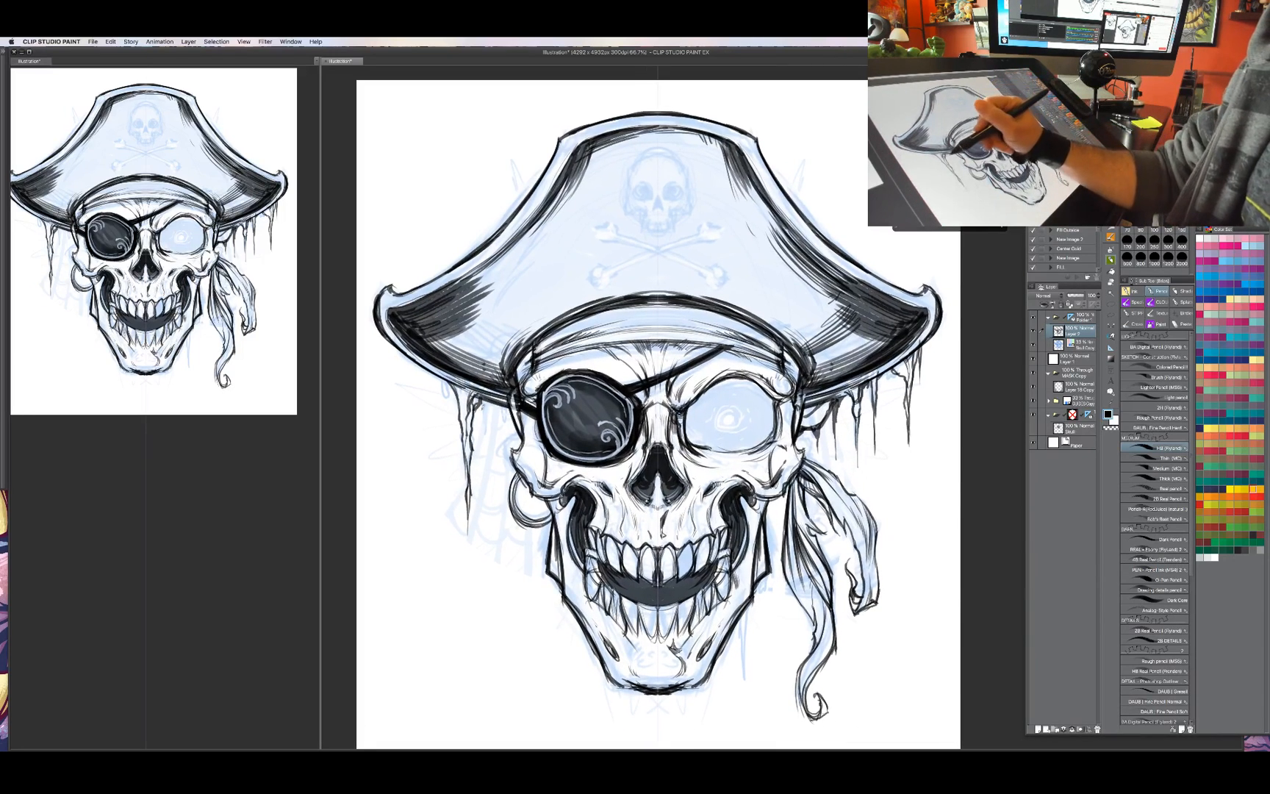
Add shorter ragged drips under the inner left brim, between the long drip and the temple.
{"action": "left_click_drag", "start_coordinate": [491, 414], "coordinate": [499, 461]}
{"action": "mouse_move", "coordinate": [500, 461]}
{"action": "left_mouse_down"}
{"action": "mouse_move", "coordinate": [502, 410]}
{"action": "mouse_move", "coordinate": [495, 452]}
{"action": "mouse_move", "coordinate": [498, 433]}
{"action": "left_mouse_up"}
{"action": "left_click_drag", "start_coordinate": [502, 423], "coordinate": [500, 439]}
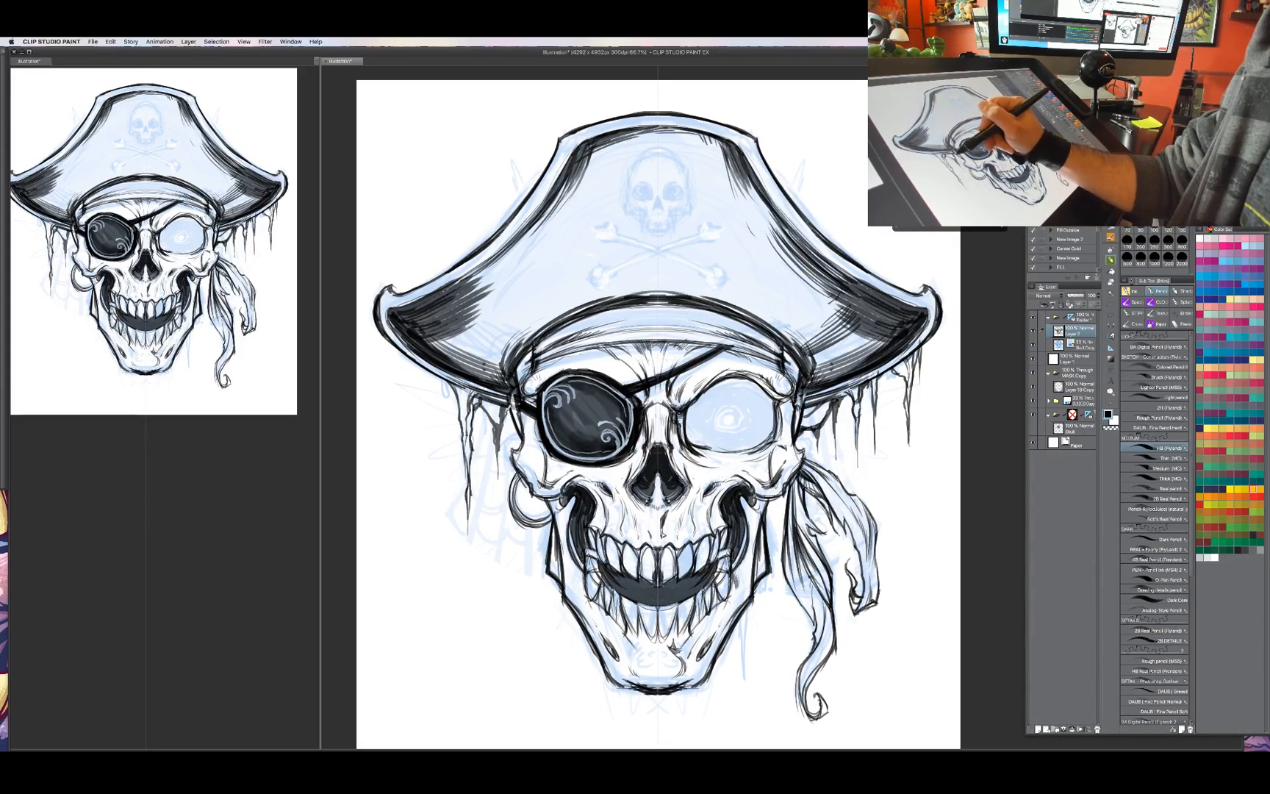
Outline the eye sockets and nose of the small skull emblem on the hat, undoing and redrawing the first socket stroke.
{"action": "left_click_drag", "start_coordinate": [814, 482], "coordinate": [799, 477]}
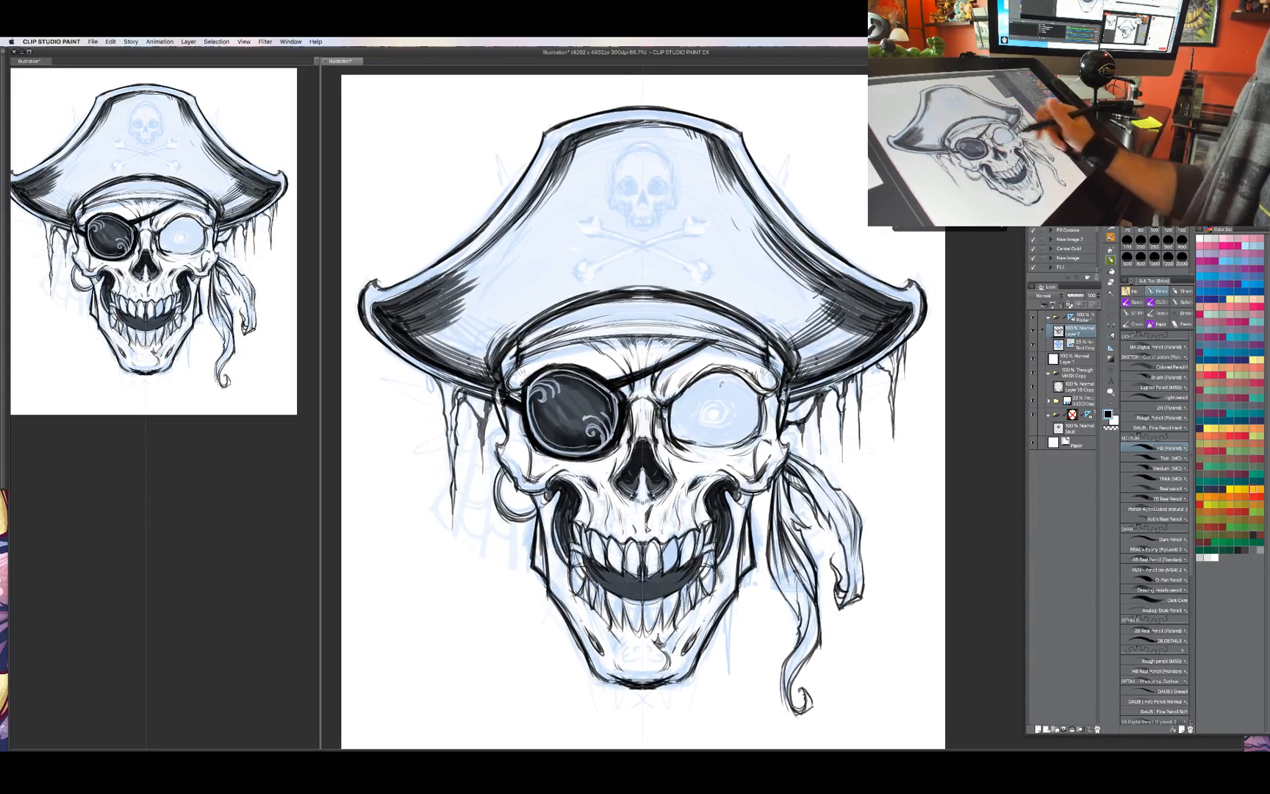
{"action": "left_click_drag", "start_coordinate": [747, 288], "coordinate": [736, 313]}
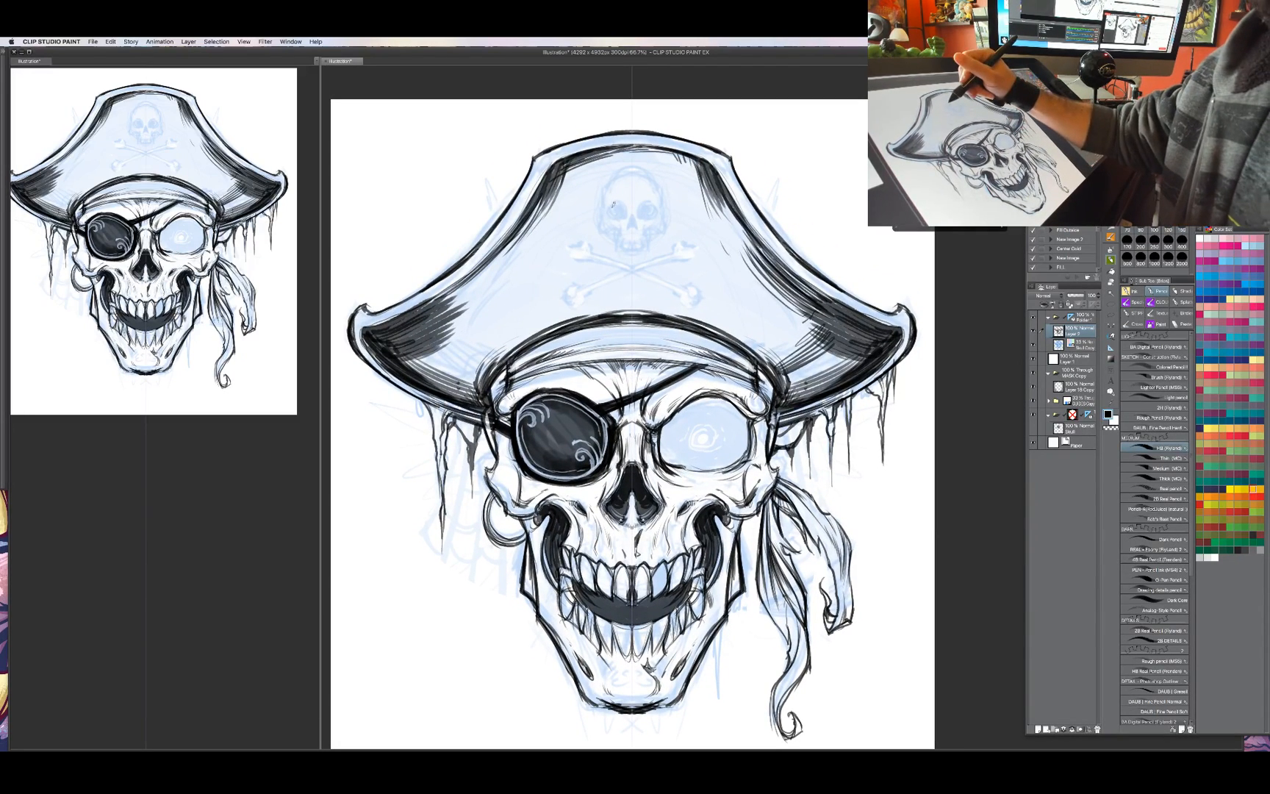
{"action": "left_click_drag", "start_coordinate": [611, 201], "coordinate": [610, 218]}
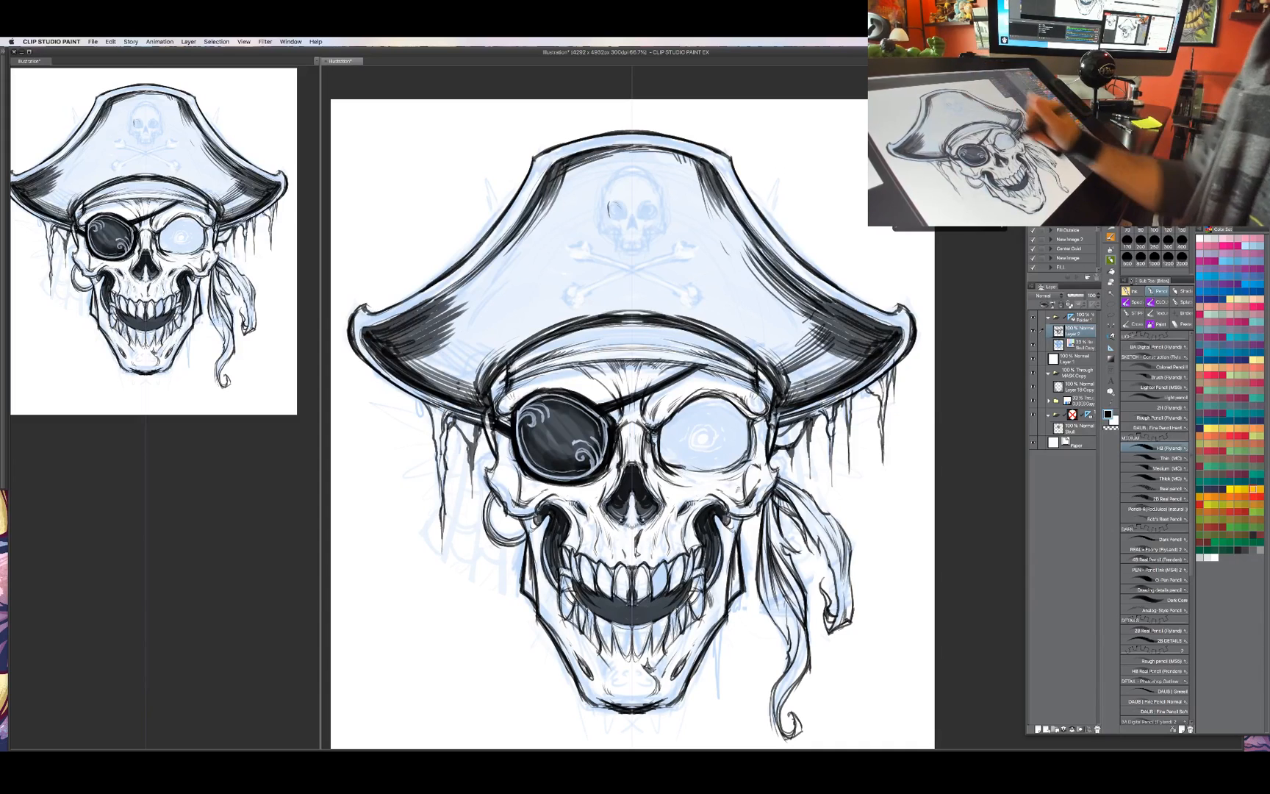
{"action": "key", "text": "super+z"}
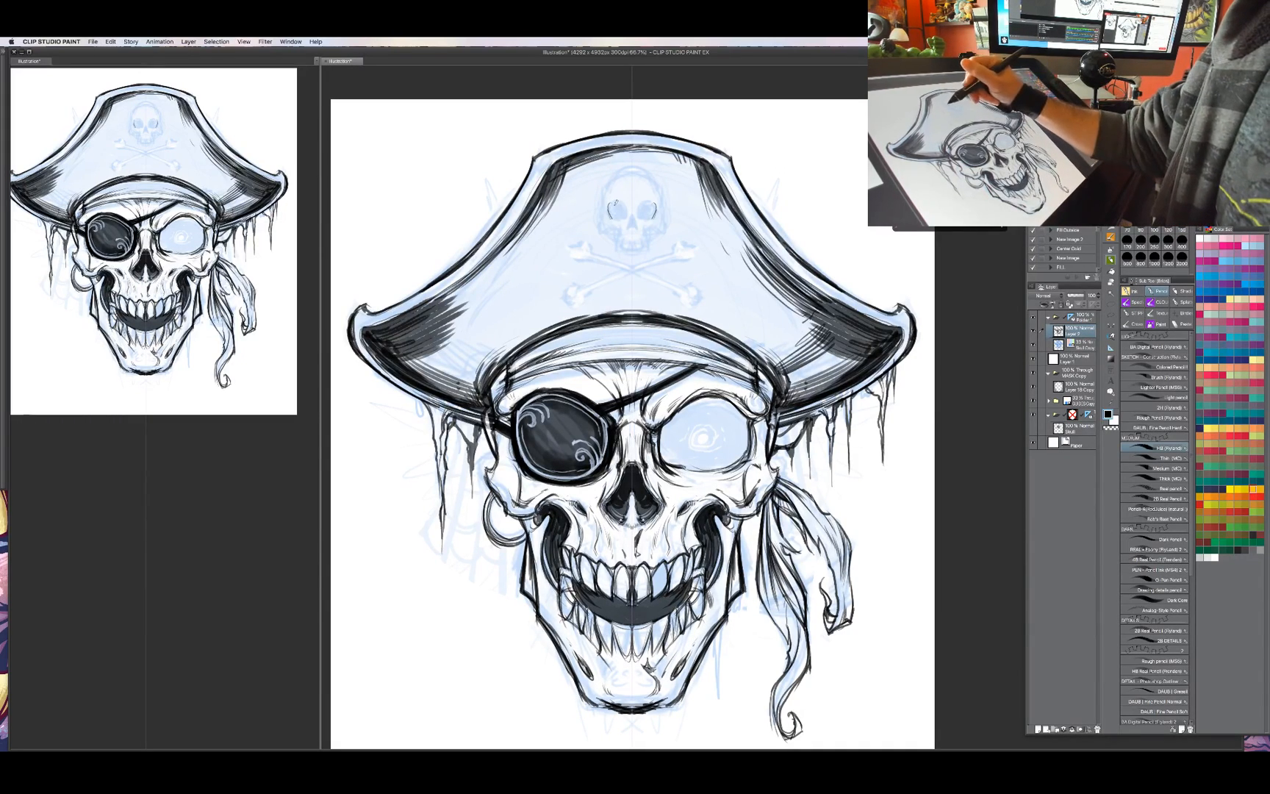
{"action": "mouse_move", "coordinate": [612, 205]}
{"action": "left_mouse_down"}
{"action": "mouse_move", "coordinate": [625, 210]}
{"action": "mouse_move", "coordinate": [614, 220]}
{"action": "left_mouse_up"}
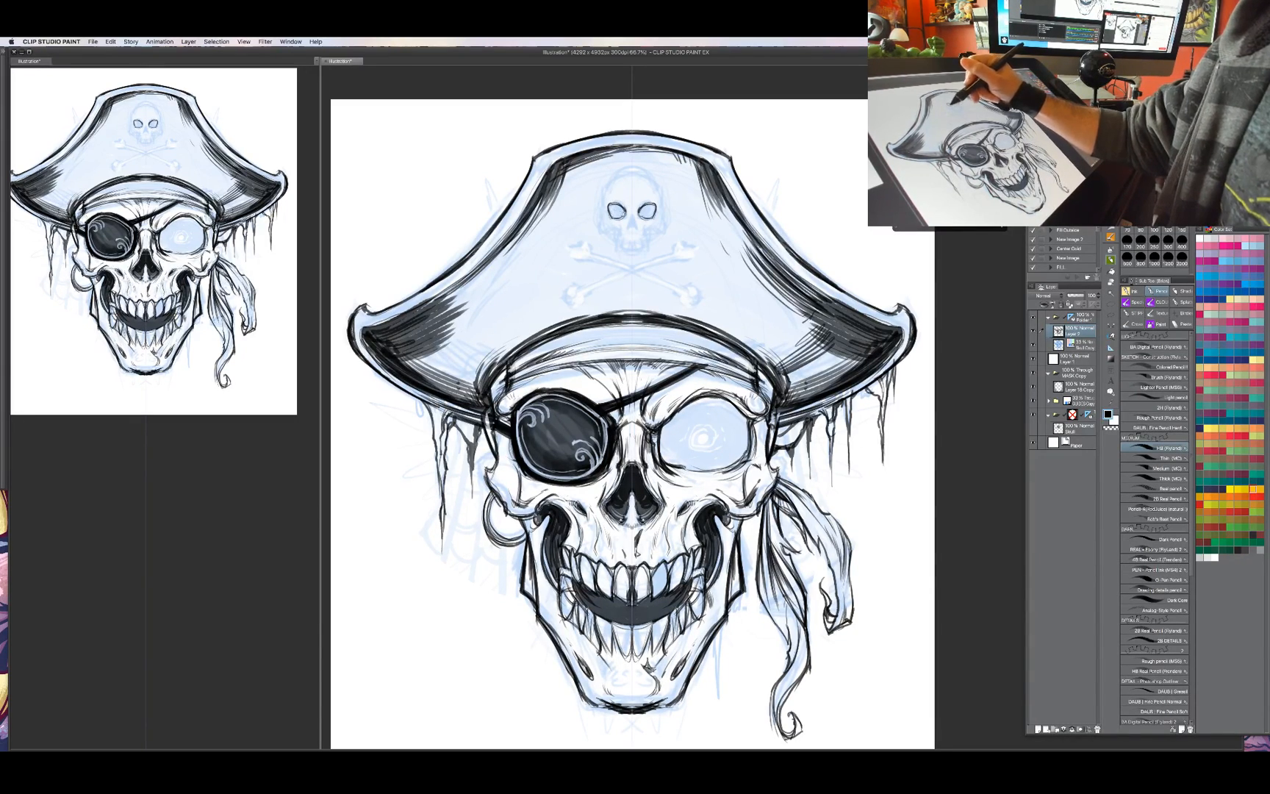
{"action": "left_click_drag", "start_coordinate": [631, 211], "coordinate": [629, 224]}
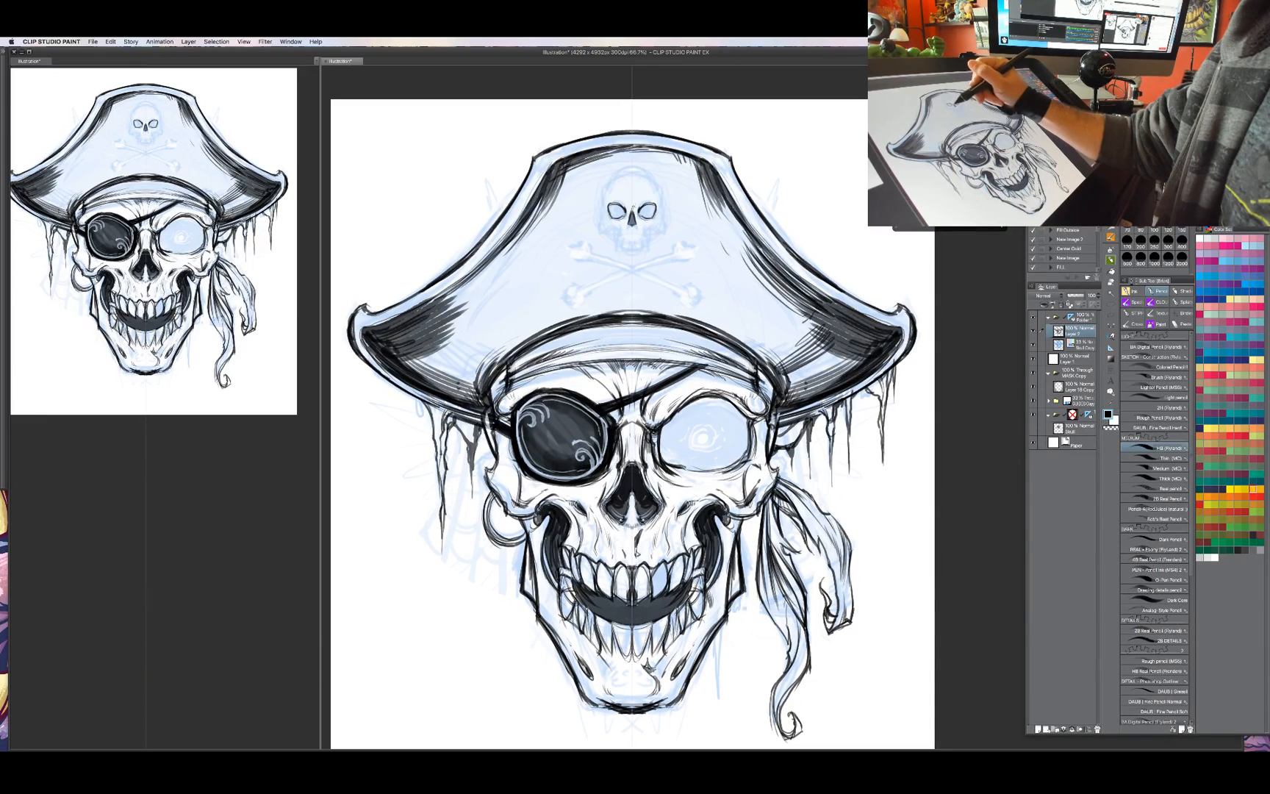
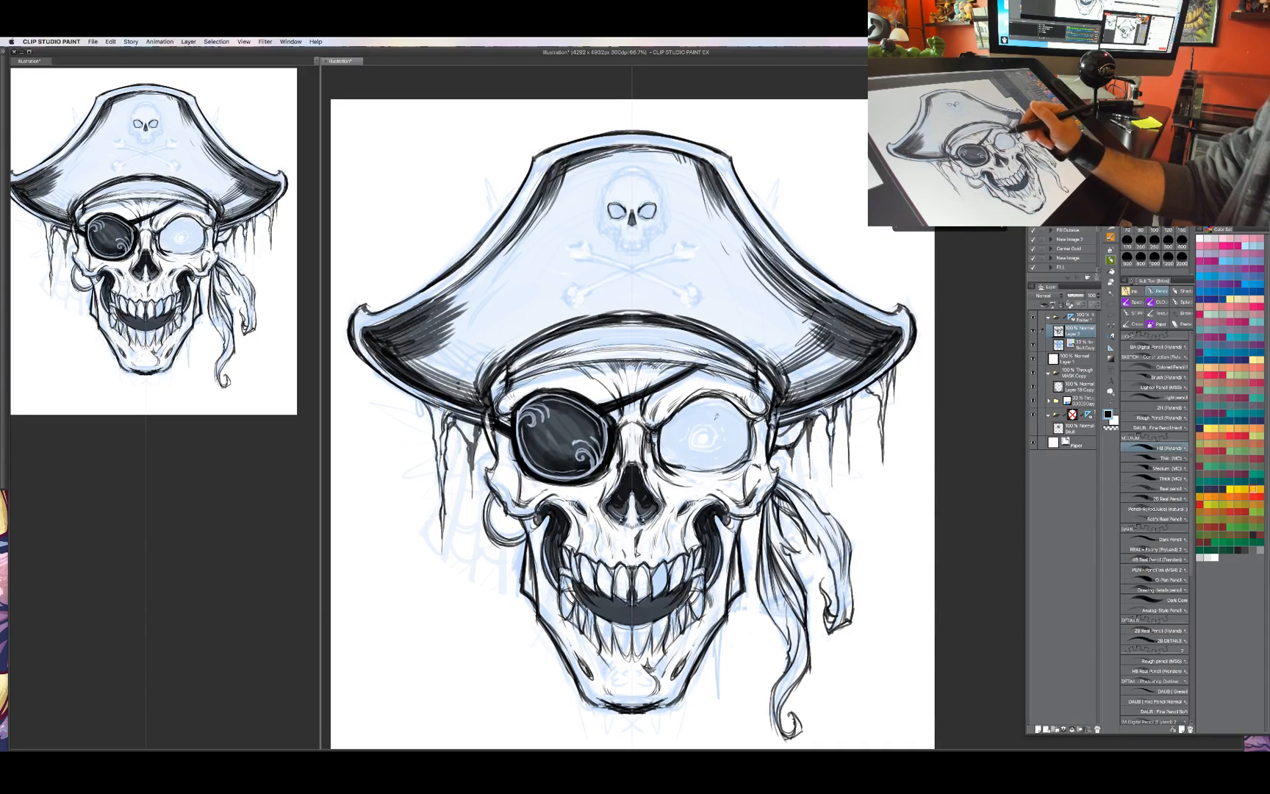
Draw the cheekbones of the small emblem skull on the hat and blacken its eye sockets and nose.
{"action": "left_click_drag", "start_coordinate": [711, 372], "coordinate": [721, 382]}
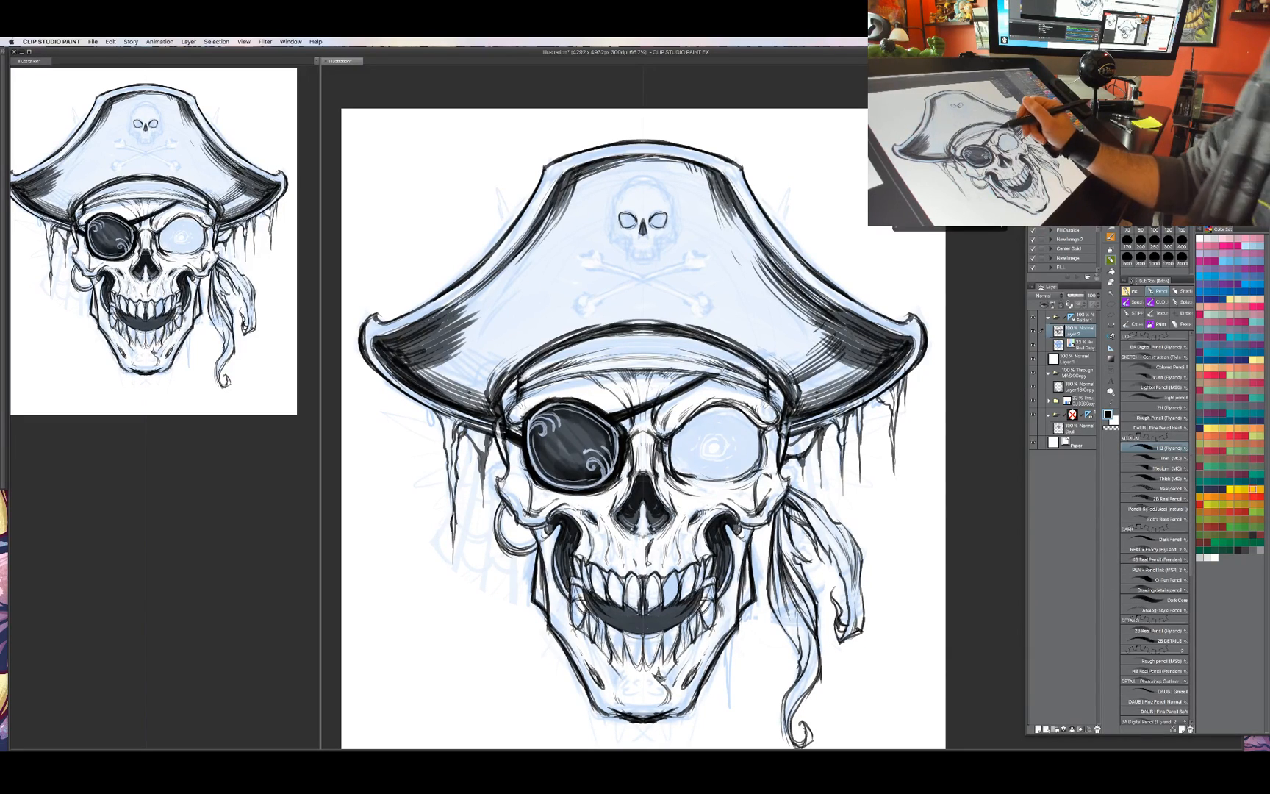
{"action": "left_click_drag", "start_coordinate": [762, 332], "coordinate": [750, 330]}
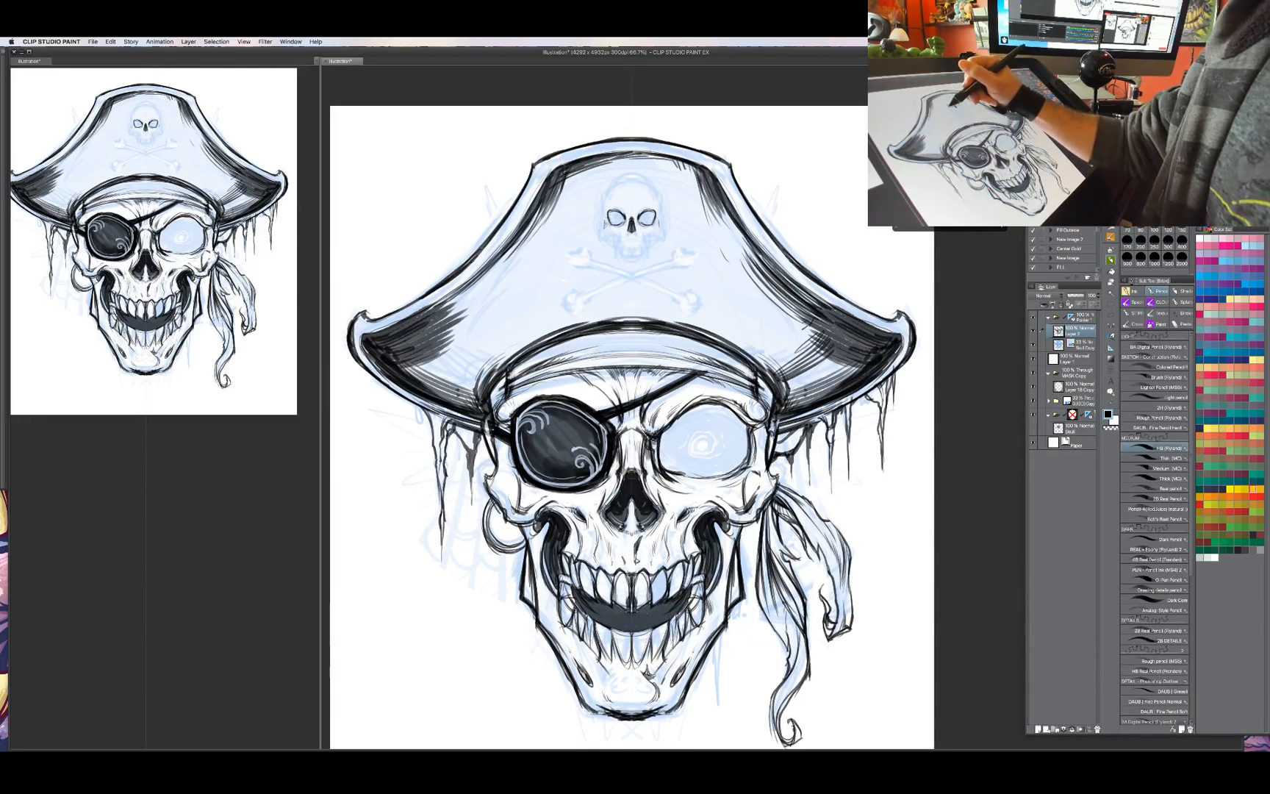
{"action": "left_click_drag", "start_coordinate": [603, 217], "coordinate": [625, 238]}
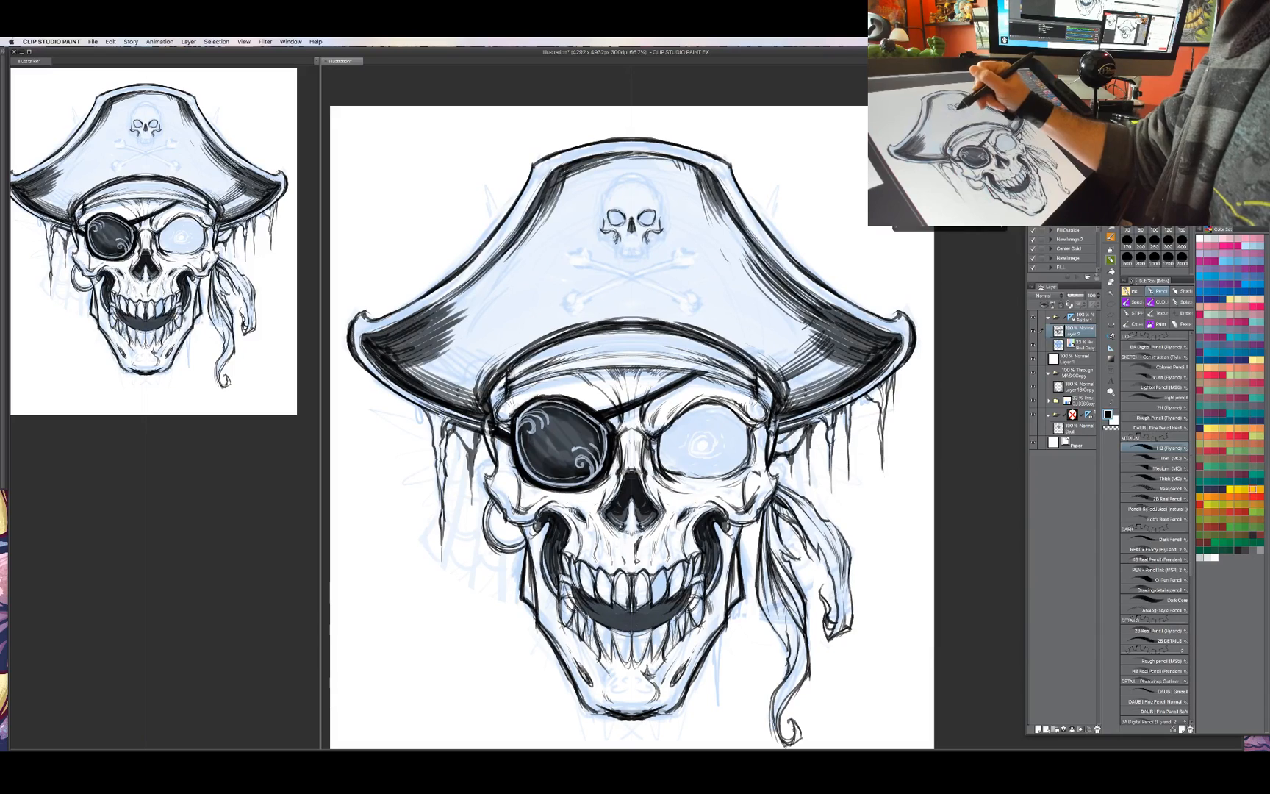
{"action": "left_click_drag", "start_coordinate": [617, 241], "coordinate": [627, 246]}
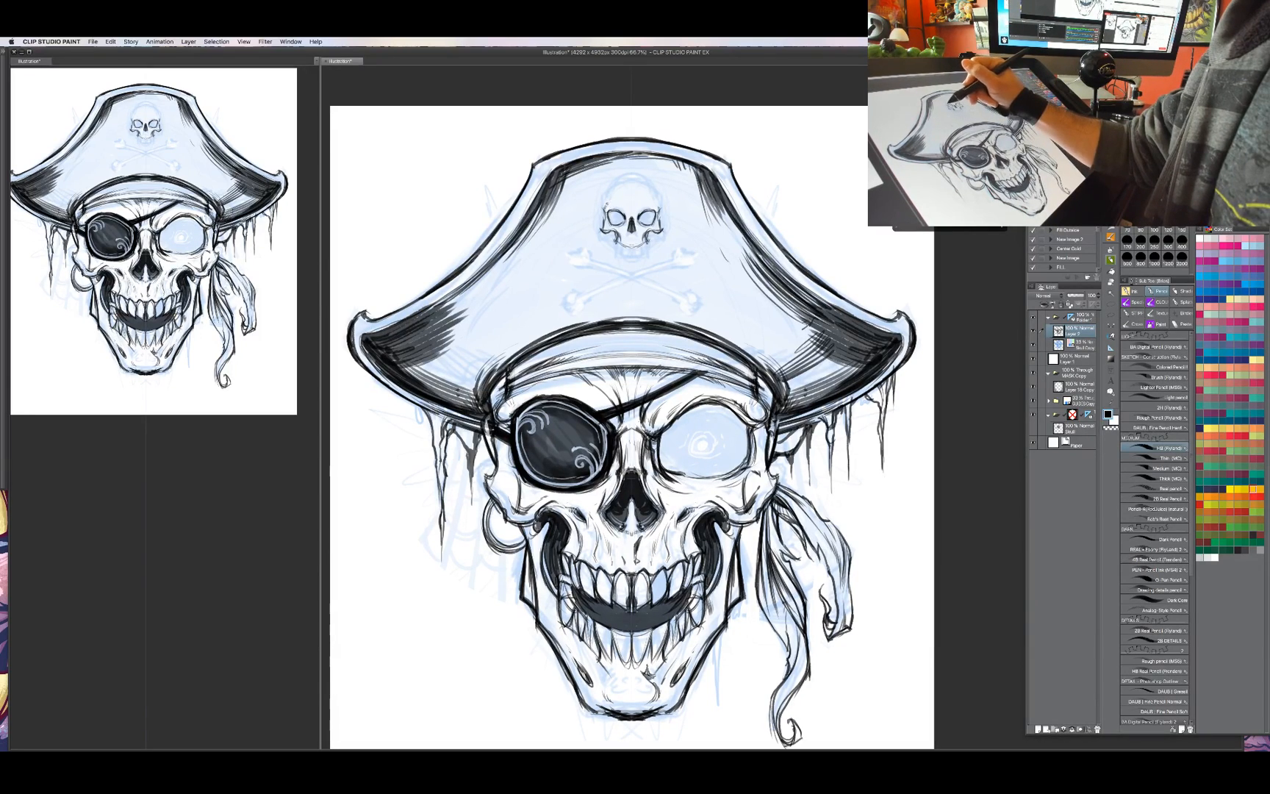
{"action": "left_click_drag", "start_coordinate": [623, 212], "coordinate": [616, 221]}
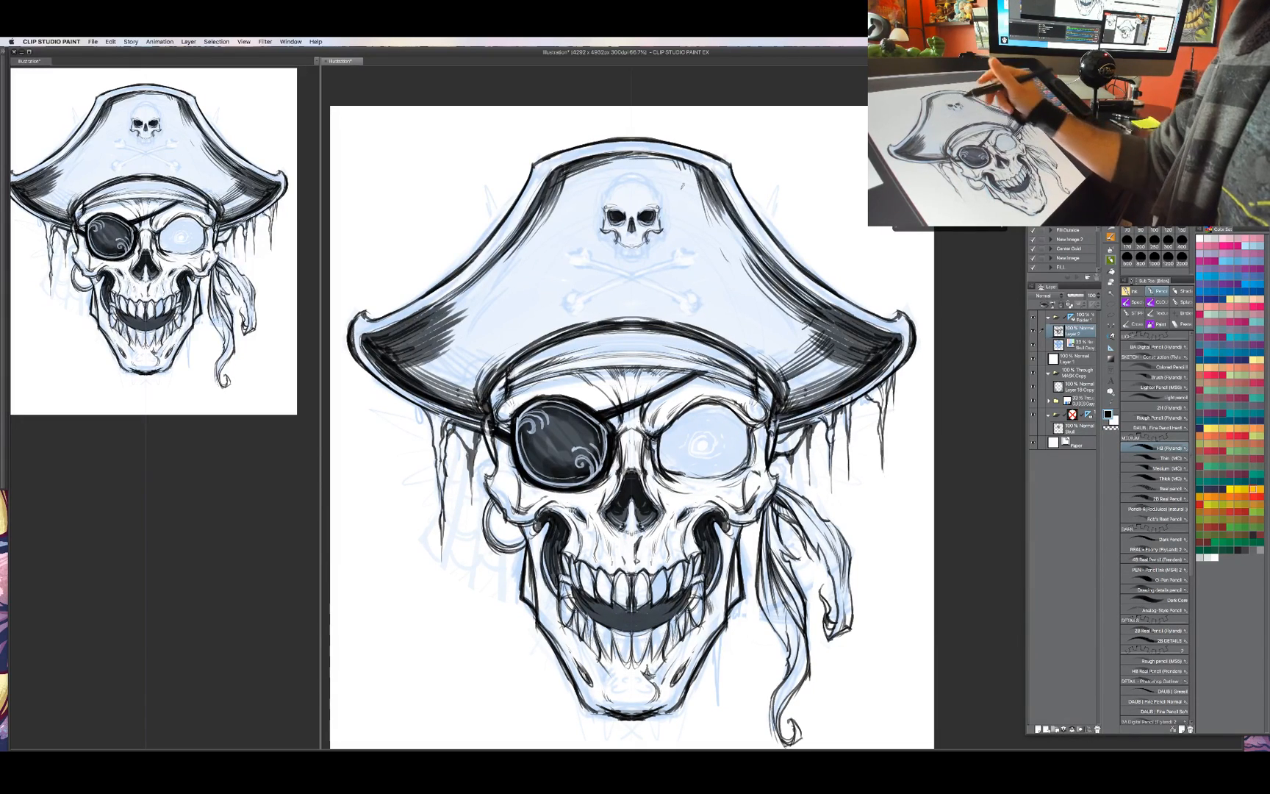
Outline the emblem skull's rounded cranium on both sides and draw its small row of teeth.
{"action": "mouse_move", "coordinate": [609, 192]}
{"action": "left_mouse_down"}
{"action": "mouse_move", "coordinate": [612, 209]}
{"action": "mouse_move", "coordinate": [629, 171]}
{"action": "left_mouse_up"}
{"action": "mouse_move", "coordinate": [636, 178]}
{"action": "left_mouse_down"}
{"action": "mouse_move", "coordinate": [654, 184]}
{"action": "mouse_move", "coordinate": [600, 203]}
{"action": "mouse_move", "coordinate": [665, 203]}
{"action": "mouse_move", "coordinate": [644, 174]}
{"action": "mouse_move", "coordinate": [605, 224]}
{"action": "left_mouse_up"}
{"action": "left_click_drag", "start_coordinate": [663, 202], "coordinate": [664, 224]}
{"action": "left_click_drag", "start_coordinate": [601, 187], "coordinate": [607, 222]}
{"action": "left_click_drag", "start_coordinate": [660, 195], "coordinate": [663, 225]}
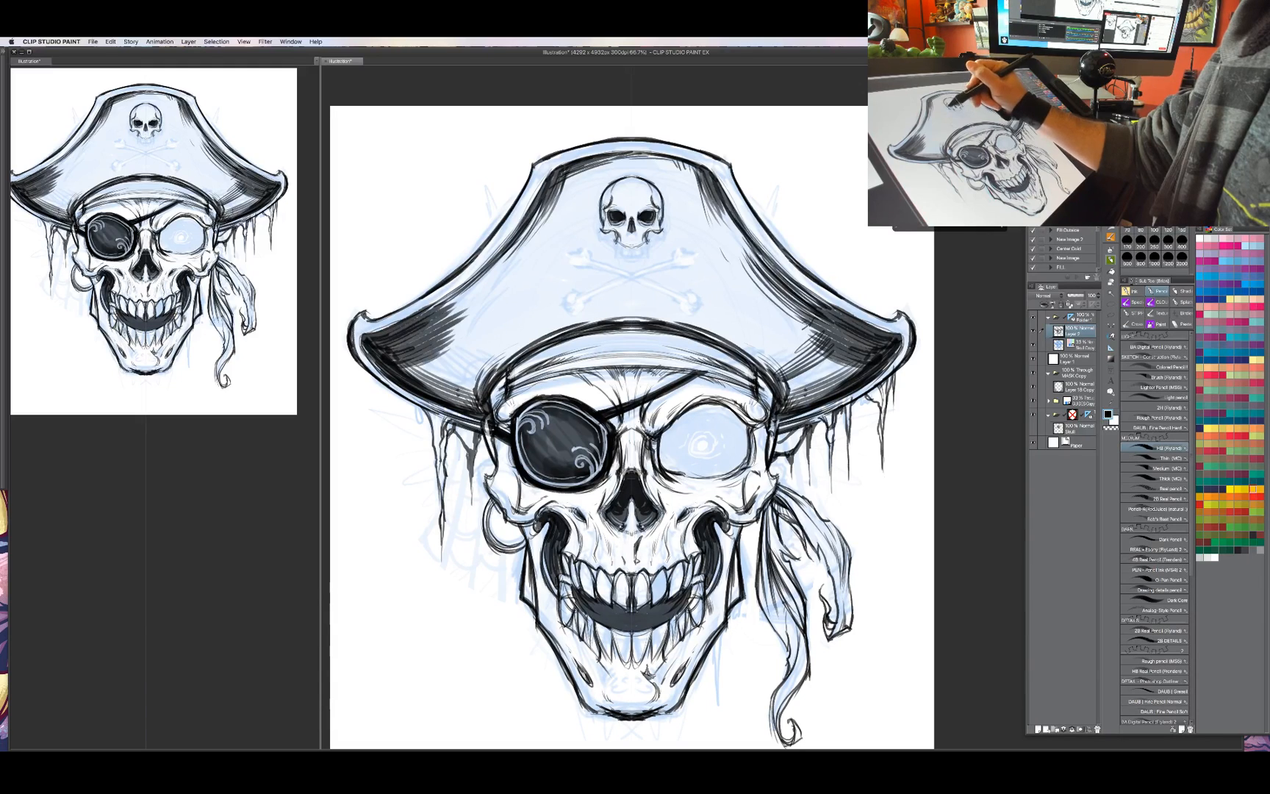
{"action": "left_click_drag", "start_coordinate": [603, 184], "coordinate": [610, 217]}
{"action": "mouse_move", "coordinate": [660, 193]}
{"action": "left_mouse_down"}
{"action": "mouse_move", "coordinate": [664, 217]}
{"action": "mouse_move", "coordinate": [611, 222]}
{"action": "left_mouse_up"}
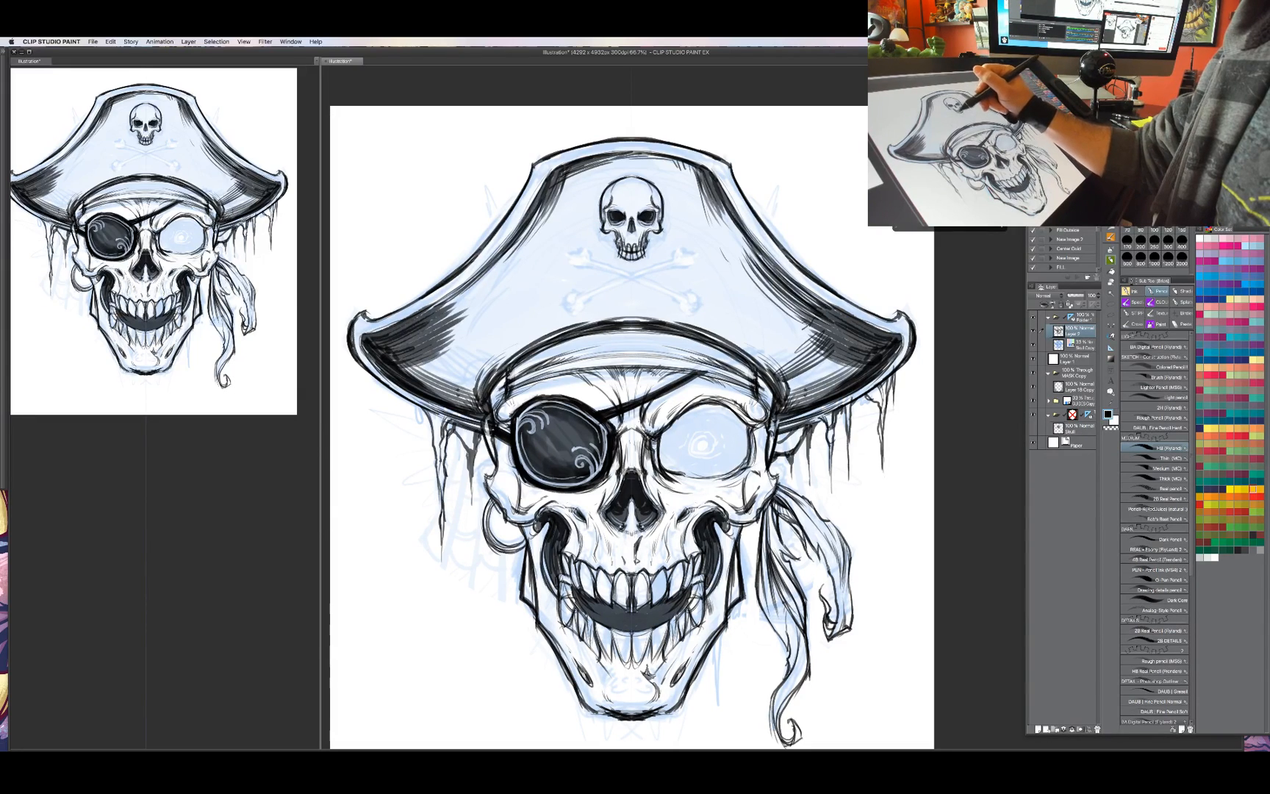
Draw the emblem skull's jaw and chin, and thicken its outer contour with small brow accents.
{"action": "left_click_drag", "start_coordinate": [649, 230], "coordinate": [651, 246]}
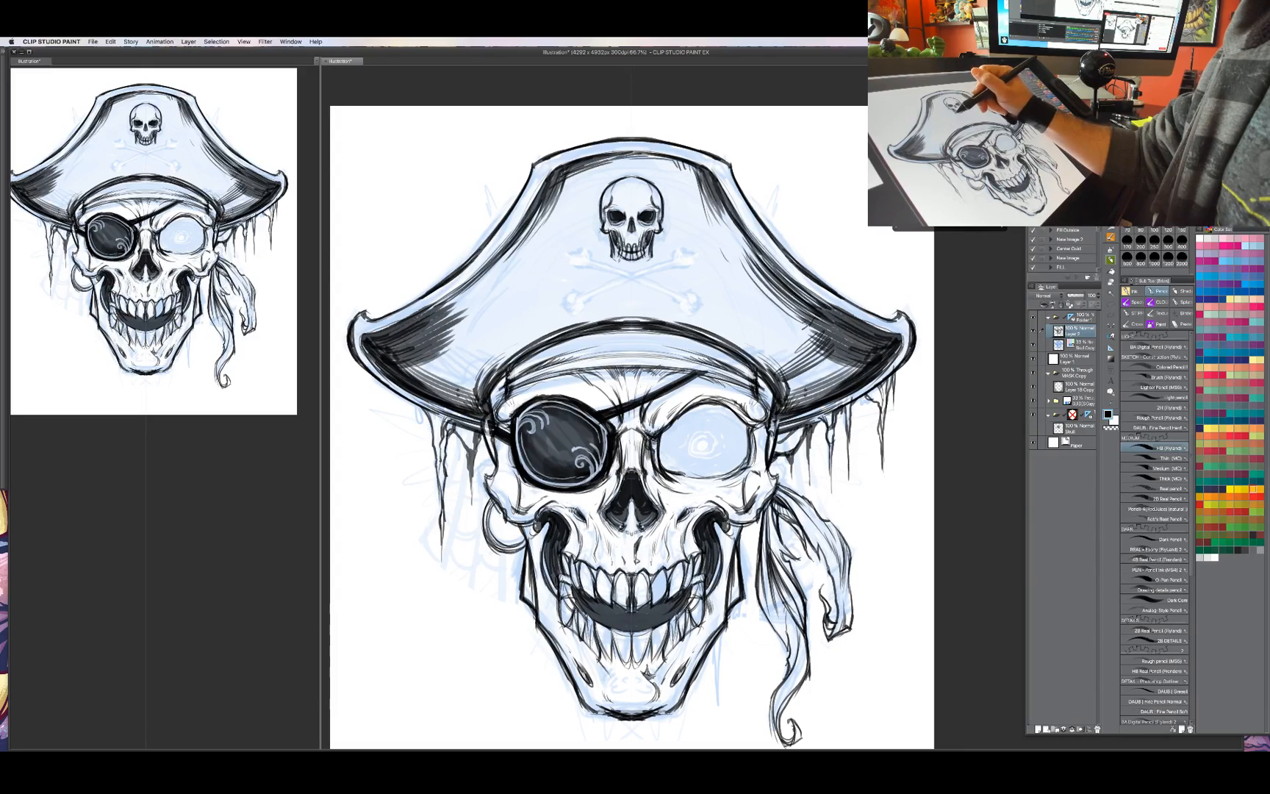
{"action": "mouse_move", "coordinate": [616, 262]}
{"action": "left_mouse_down"}
{"action": "mouse_move", "coordinate": [636, 272]}
{"action": "mouse_move", "coordinate": [655, 249]}
{"action": "left_mouse_up"}
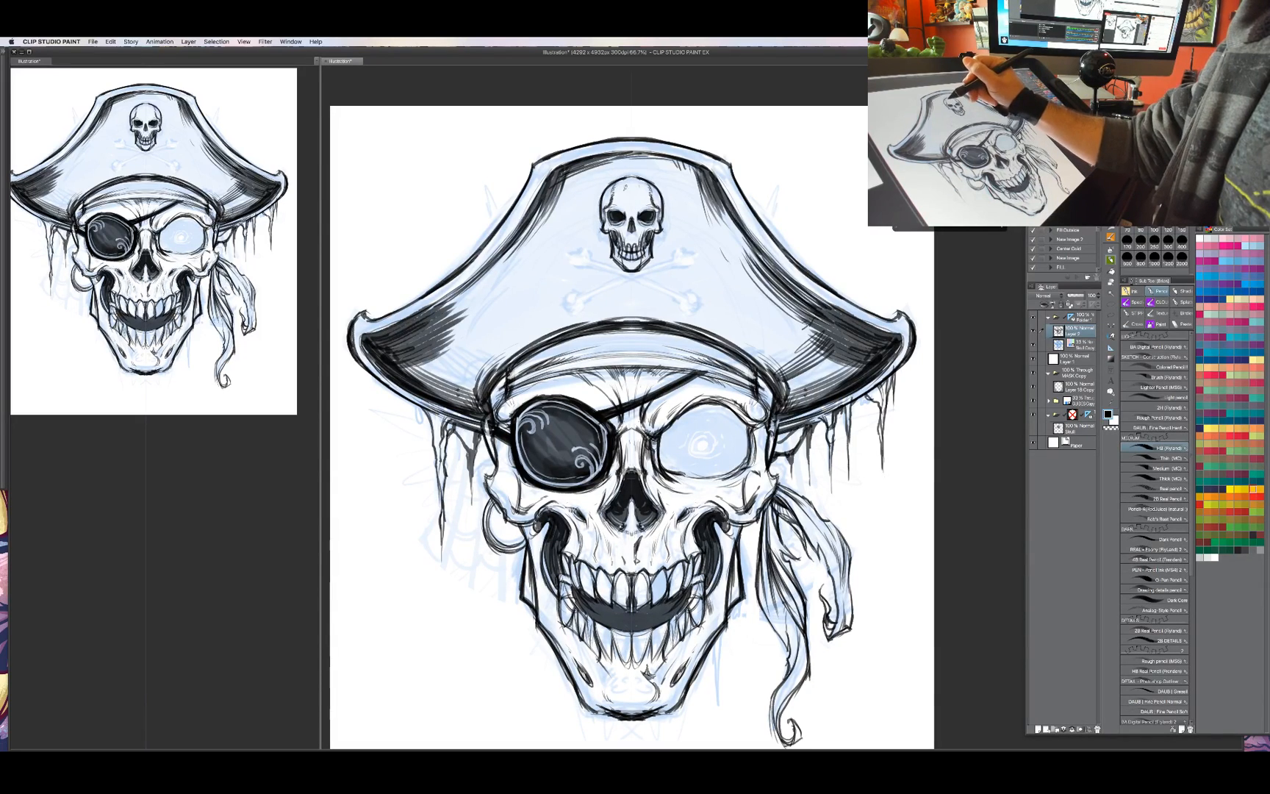
{"action": "left_click_drag", "start_coordinate": [622, 197], "coordinate": [624, 205]}
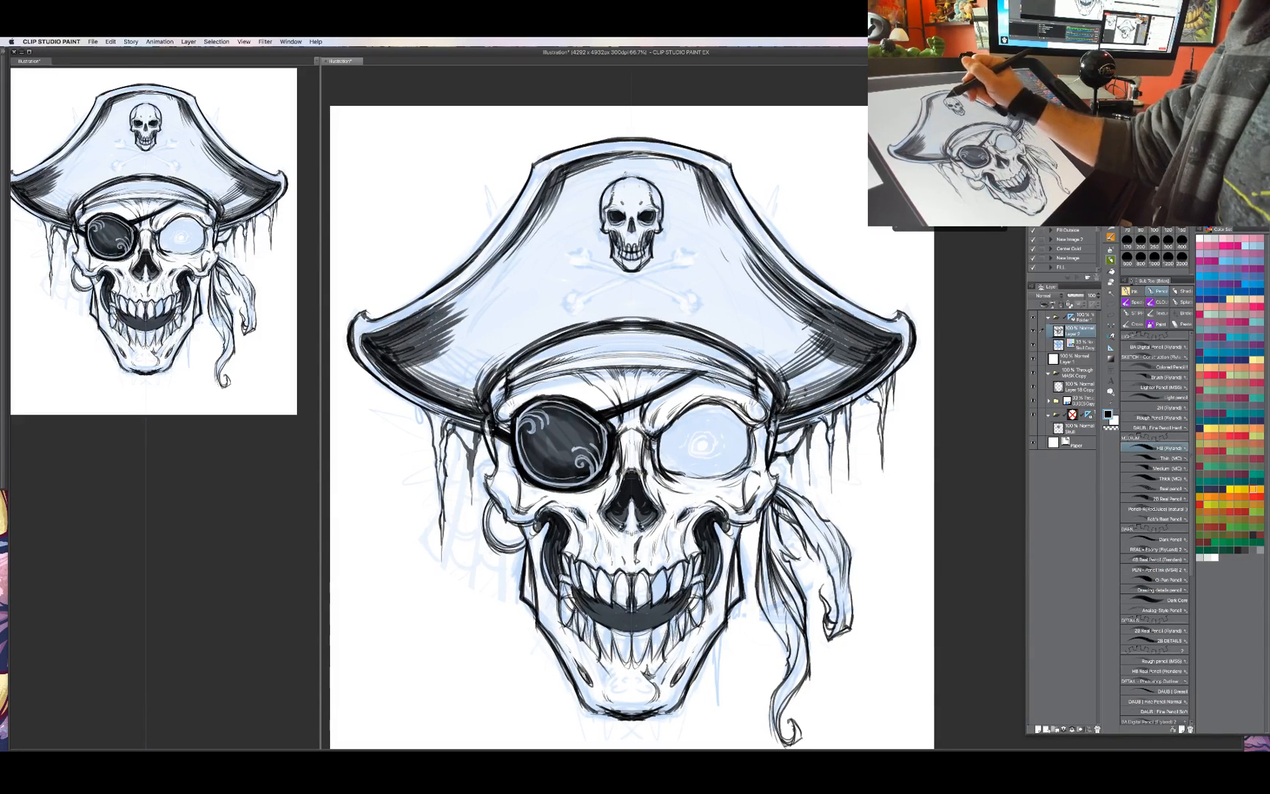
{"action": "mouse_move", "coordinate": [631, 174]}
{"action": "left_mouse_down"}
{"action": "mouse_move", "coordinate": [660, 191]}
{"action": "mouse_move", "coordinate": [605, 219]}
{"action": "left_mouse_up"}
{"action": "left_click_drag", "start_coordinate": [612, 182], "coordinate": [604, 194]}
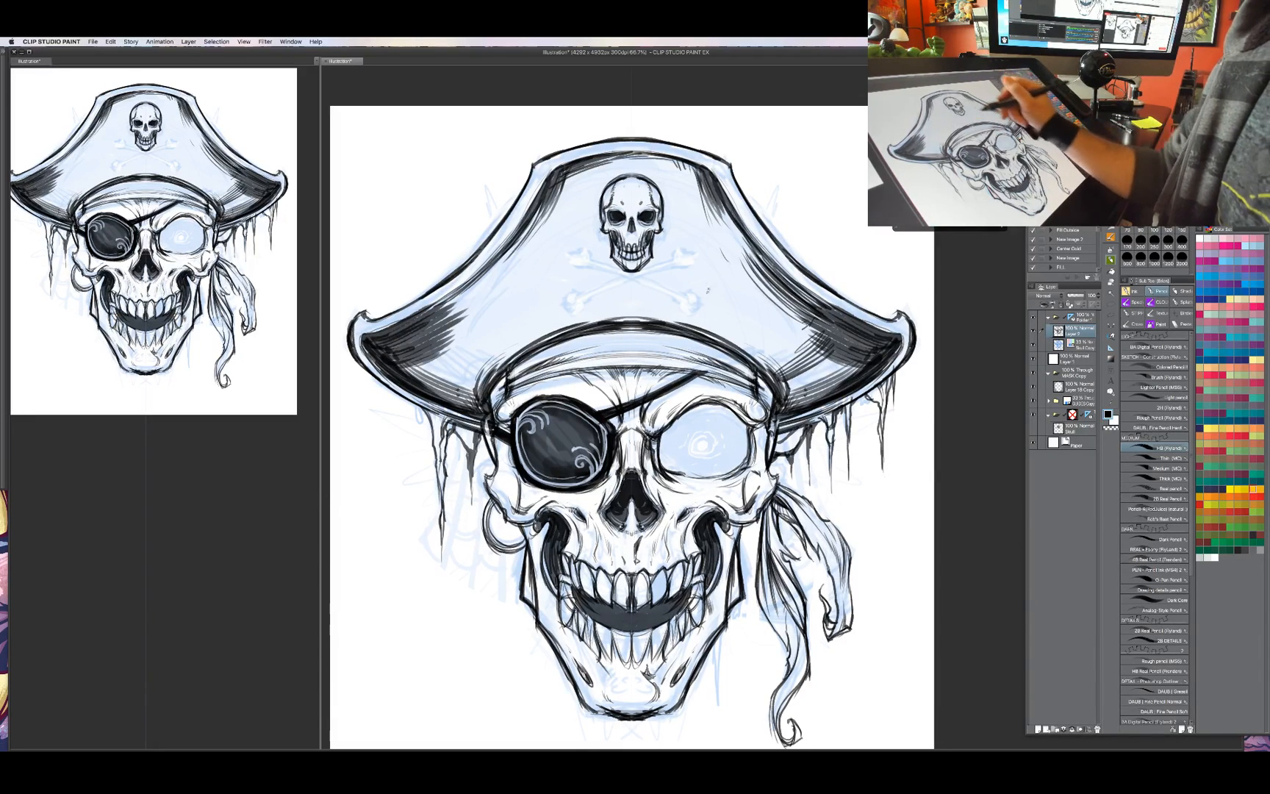
Draw the shafts and the upper knobbed ends of the crossbones below the emblem skull.
{"action": "mouse_move", "coordinate": [575, 290]}
{"action": "left_mouse_down"}
{"action": "mouse_move", "coordinate": [570, 310]}
{"action": "mouse_move", "coordinate": [575, 265]}
{"action": "mouse_move", "coordinate": [621, 279]}
{"action": "mouse_move", "coordinate": [671, 257]}
{"action": "mouse_move", "coordinate": [588, 300]}
{"action": "mouse_move", "coordinate": [670, 256]}
{"action": "left_mouse_up"}
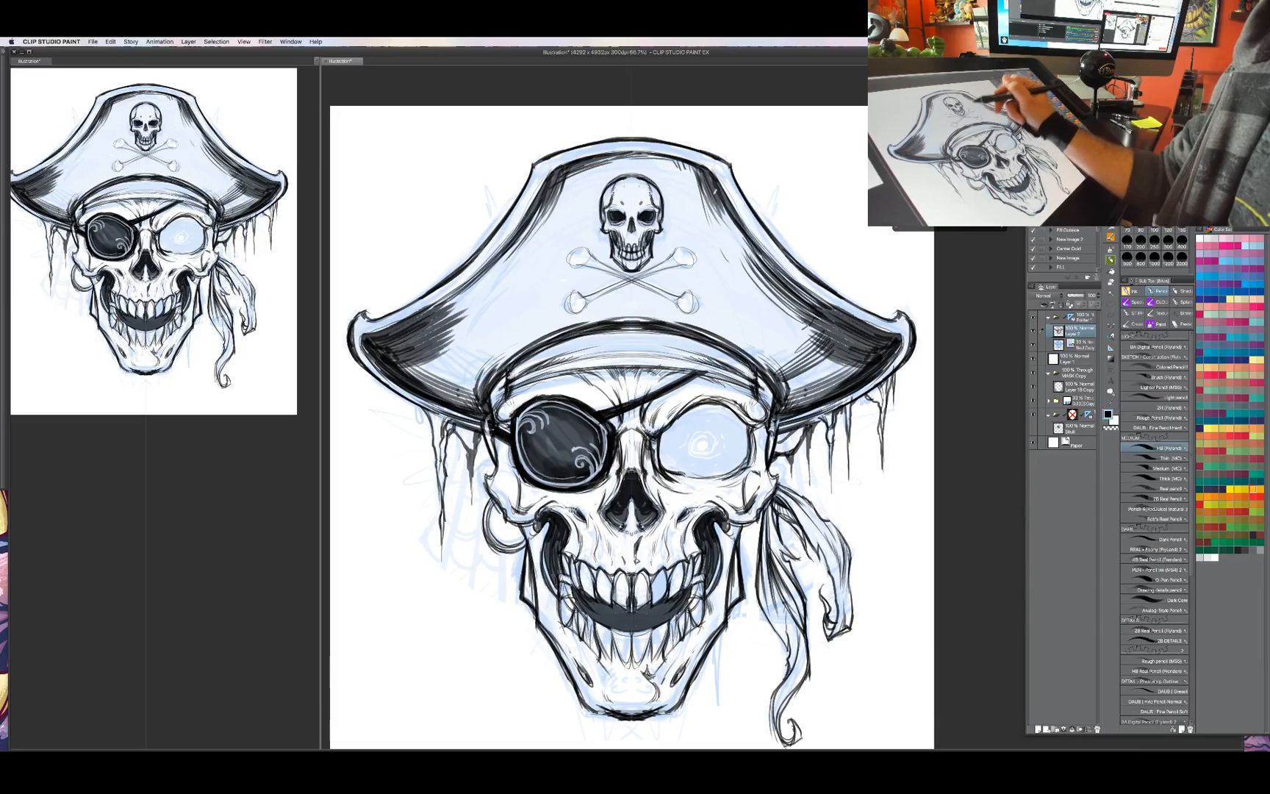
{"action": "mouse_move", "coordinate": [684, 256]}
{"action": "left_mouse_down"}
{"action": "mouse_move", "coordinate": [561, 262]}
{"action": "mouse_move", "coordinate": [706, 252]}
{"action": "mouse_move", "coordinate": [676, 251]}
{"action": "left_mouse_up"}
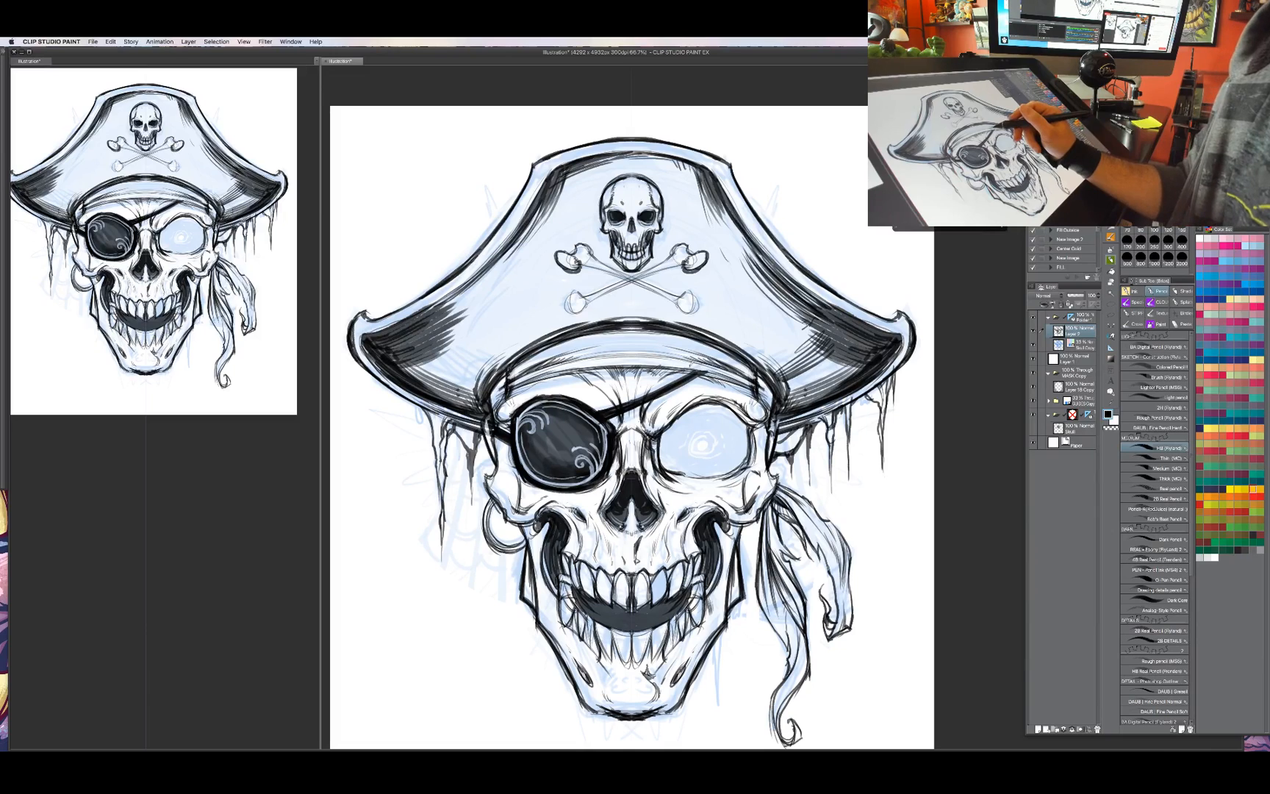
{"action": "left_click_drag", "start_coordinate": [684, 367], "coordinate": [692, 362]}
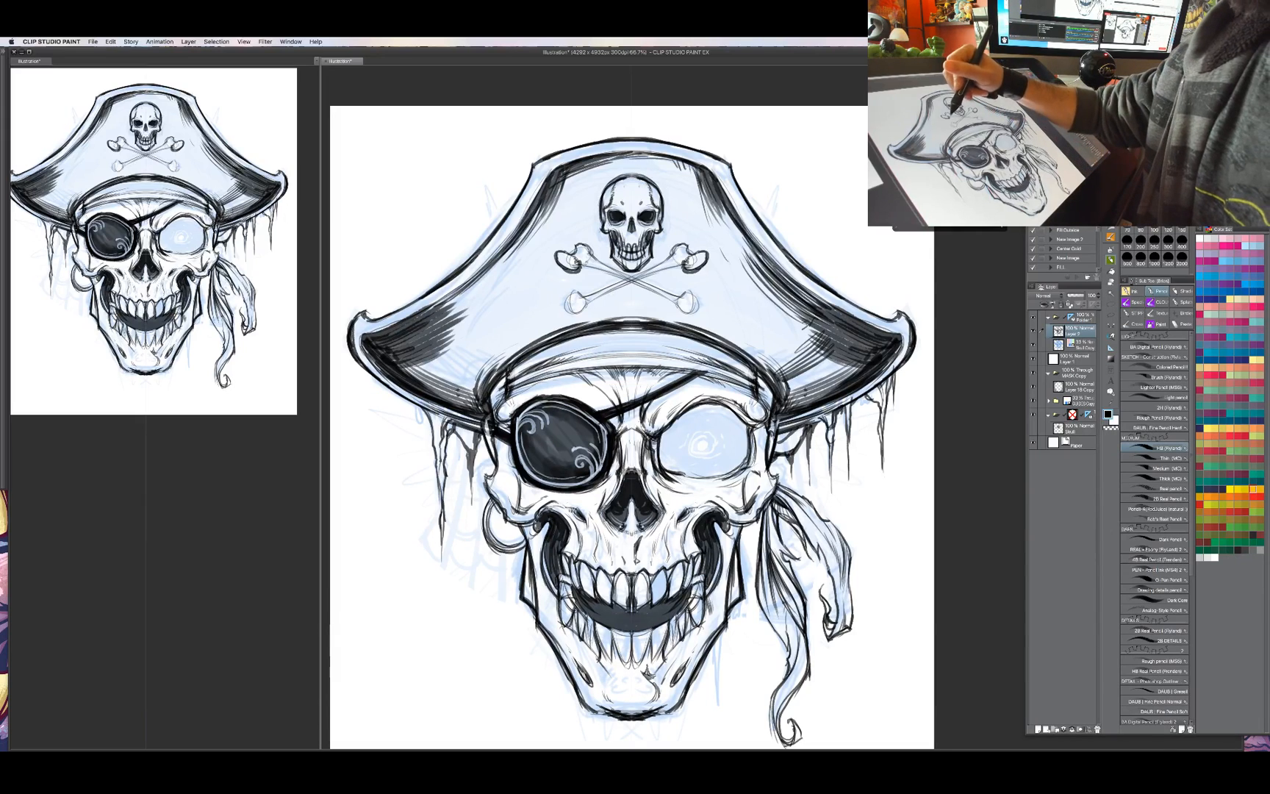
{"action": "left_click_drag", "start_coordinate": [582, 262], "coordinate": [617, 277]}
{"action": "mouse_move", "coordinate": [651, 269]}
{"action": "left_mouse_down"}
{"action": "mouse_move", "coordinate": [672, 274]}
{"action": "mouse_move", "coordinate": [625, 272]}
{"action": "mouse_move", "coordinate": [661, 292]}
{"action": "left_mouse_up"}
{"action": "left_click_drag", "start_coordinate": [640, 279], "coordinate": [679, 305]}
Outline and darken the knobbed lower ends of both crossed bones.
{"action": "left_click_drag", "start_coordinate": [586, 294], "coordinate": [697, 314]}
{"action": "left_click_drag", "start_coordinate": [570, 299], "coordinate": [589, 314]}
{"action": "left_click_drag", "start_coordinate": [676, 300], "coordinate": [696, 314]}
{"action": "left_click_drag", "start_coordinate": [571, 301], "coordinate": [588, 314]}
{"action": "left_click_drag", "start_coordinate": [676, 302], "coordinate": [696, 315]}
{"action": "mouse_move", "coordinate": [569, 301]}
{"action": "left_mouse_down"}
{"action": "mouse_move", "coordinate": [588, 314]}
{"action": "mouse_move", "coordinate": [584, 300]}
{"action": "left_mouse_up"}
{"action": "left_click_drag", "start_coordinate": [684, 287], "coordinate": [699, 315]}
{"action": "left_click_drag", "start_coordinate": [563, 309], "coordinate": [580, 315]}
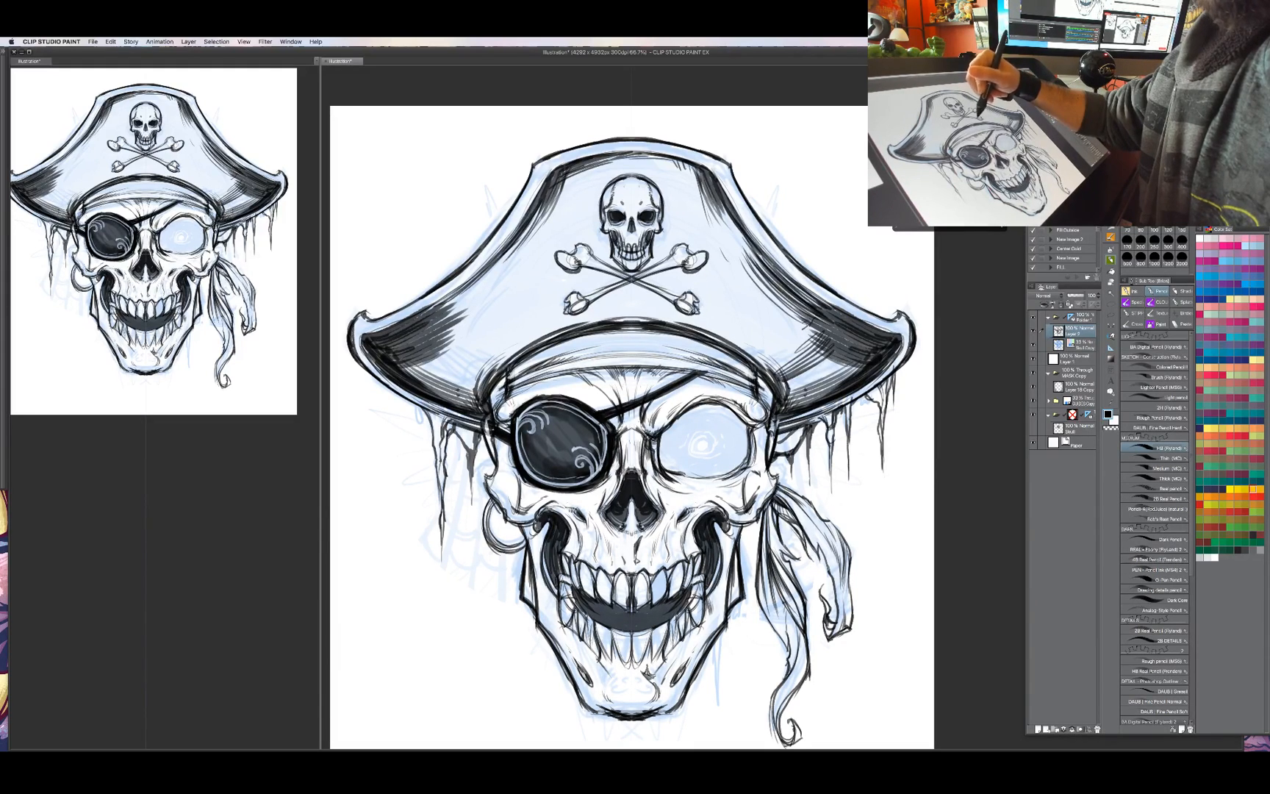
{"action": "left_click_drag", "start_coordinate": [681, 307], "coordinate": [693, 316]}
{"action": "left_click_drag", "start_coordinate": [569, 311], "coordinate": [584, 316]}
{"action": "left_click_drag", "start_coordinate": [682, 310], "coordinate": [697, 319]}
Reinforce the crossbones' shafts and darken their contours where they cross under the emblem skull's chin.
{"action": "mouse_move", "coordinate": [567, 313]}
{"action": "left_mouse_down"}
{"action": "mouse_move", "coordinate": [670, 282]}
{"action": "mouse_move", "coordinate": [621, 283]}
{"action": "left_mouse_up"}
{"action": "left_click_drag", "start_coordinate": [643, 282], "coordinate": [672, 294]}
{"action": "mouse_move", "coordinate": [621, 275]}
{"action": "left_mouse_down"}
{"action": "mouse_move", "coordinate": [660, 290]}
{"action": "mouse_move", "coordinate": [652, 275]}
{"action": "left_mouse_up"}
{"action": "mouse_move", "coordinate": [605, 289]}
{"action": "left_mouse_down"}
{"action": "mouse_move", "coordinate": [574, 297]}
{"action": "mouse_move", "coordinate": [614, 269]}
{"action": "left_mouse_up"}
{"action": "left_click_drag", "start_coordinate": [648, 269], "coordinate": [674, 277]}
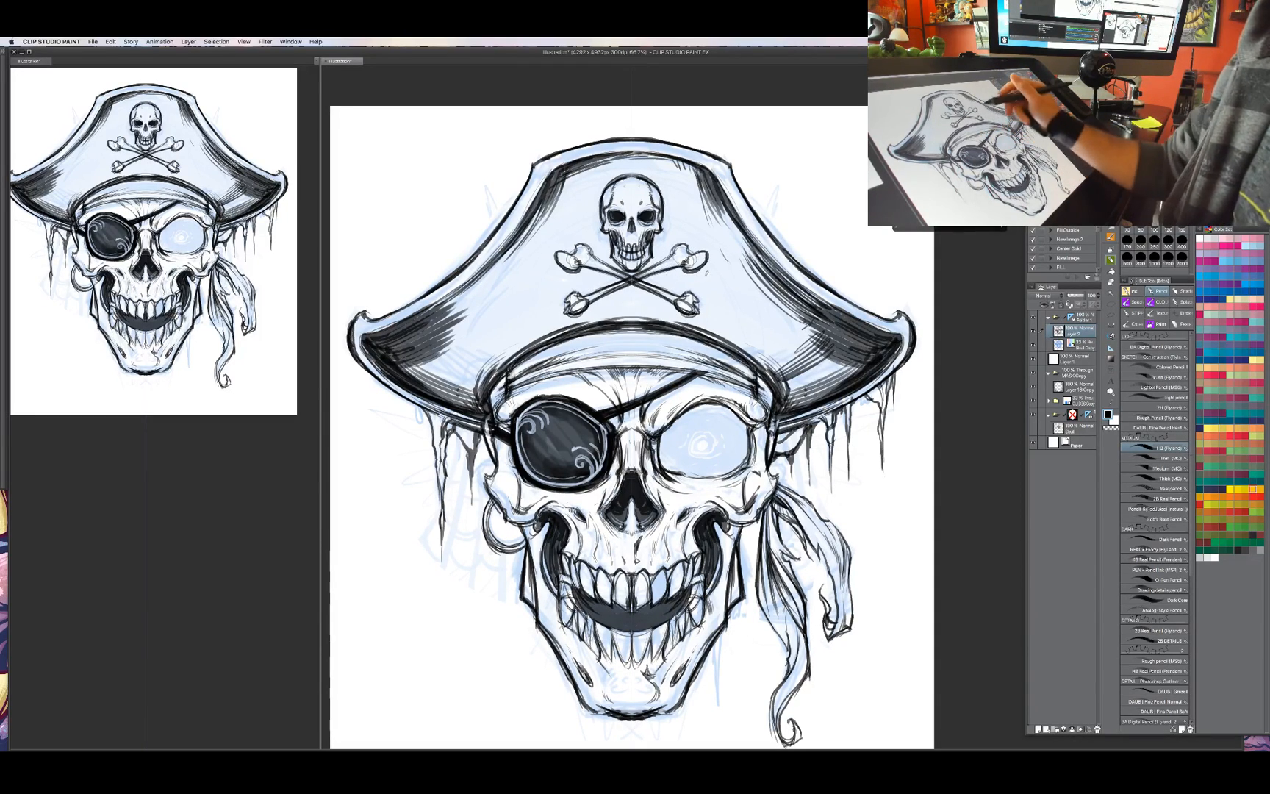
Draw a small round pupil inside the open eye socket.
{"action": "left_click_drag", "start_coordinate": [809, 483], "coordinate": [792, 455]}
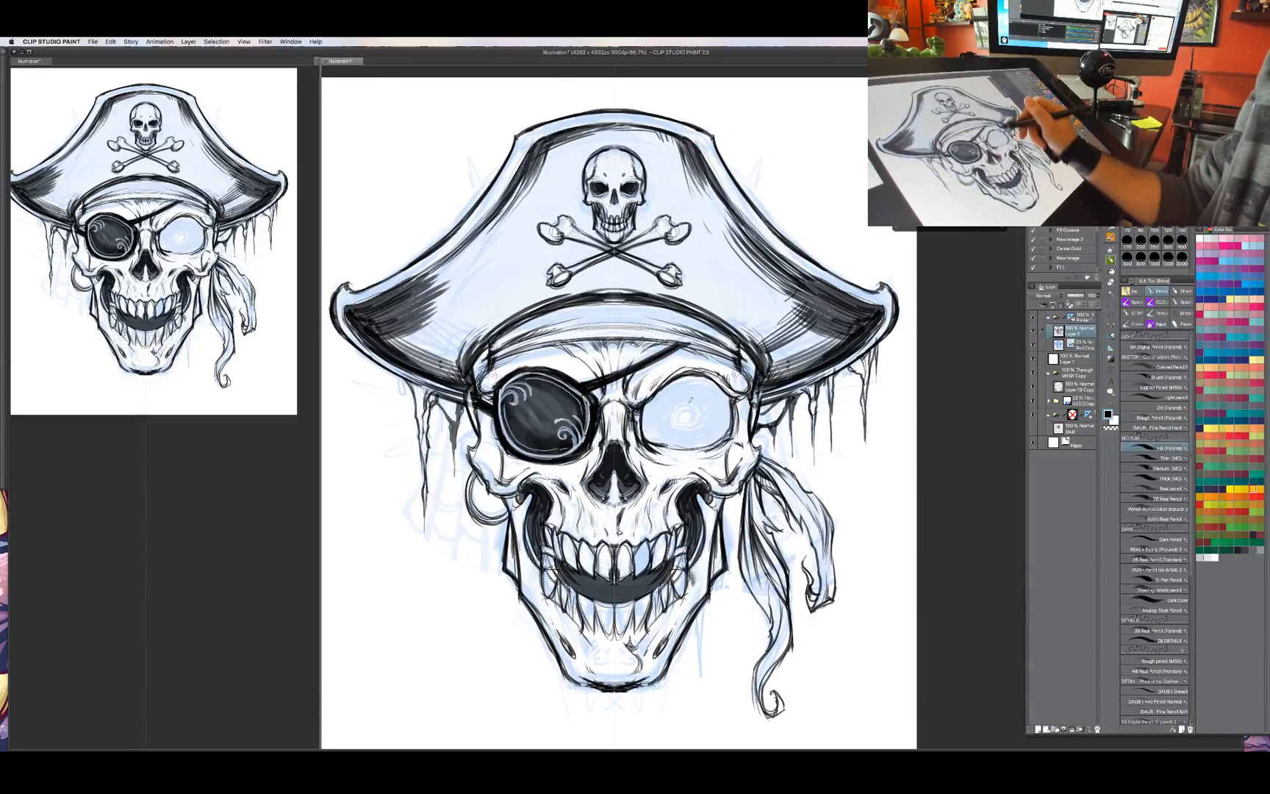
{"action": "left_click_drag", "start_coordinate": [689, 409], "coordinate": [682, 421]}
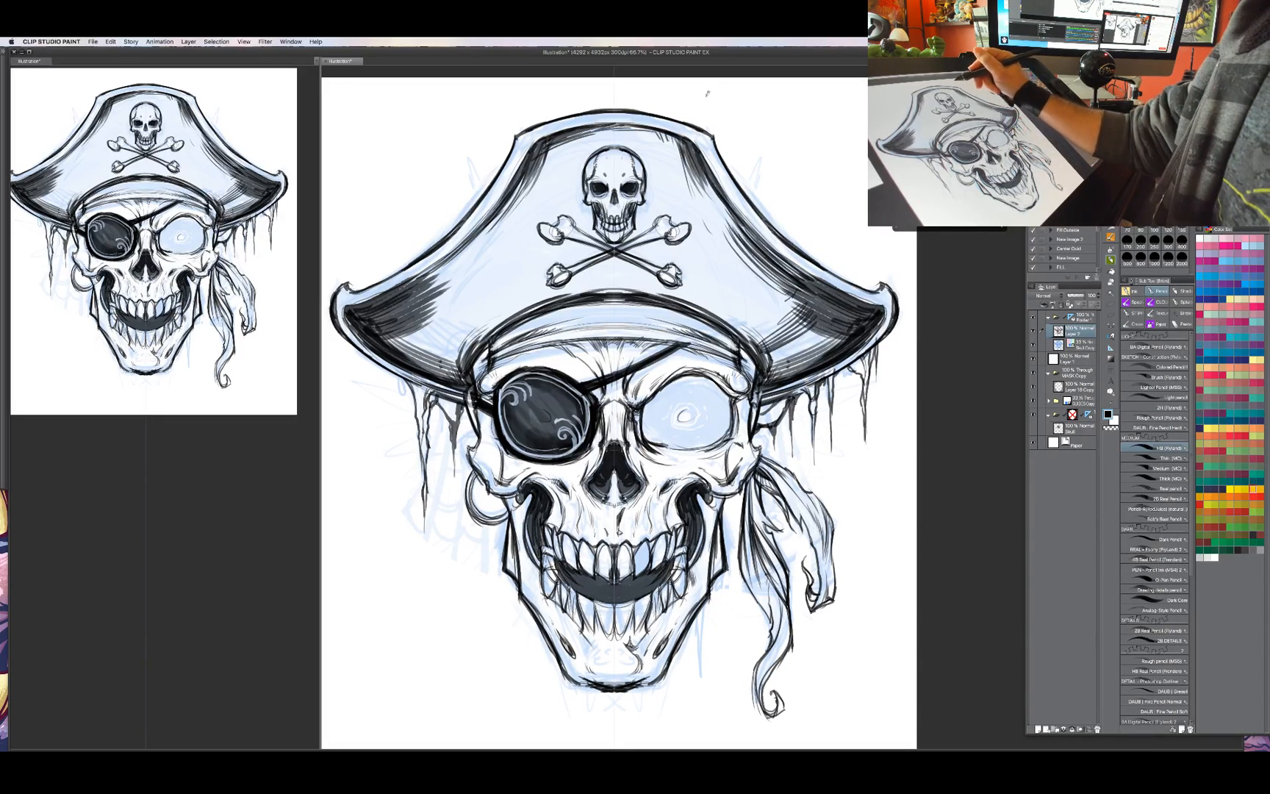
{"action": "left_click_drag", "start_coordinate": [740, 112], "coordinate": [833, 209]}
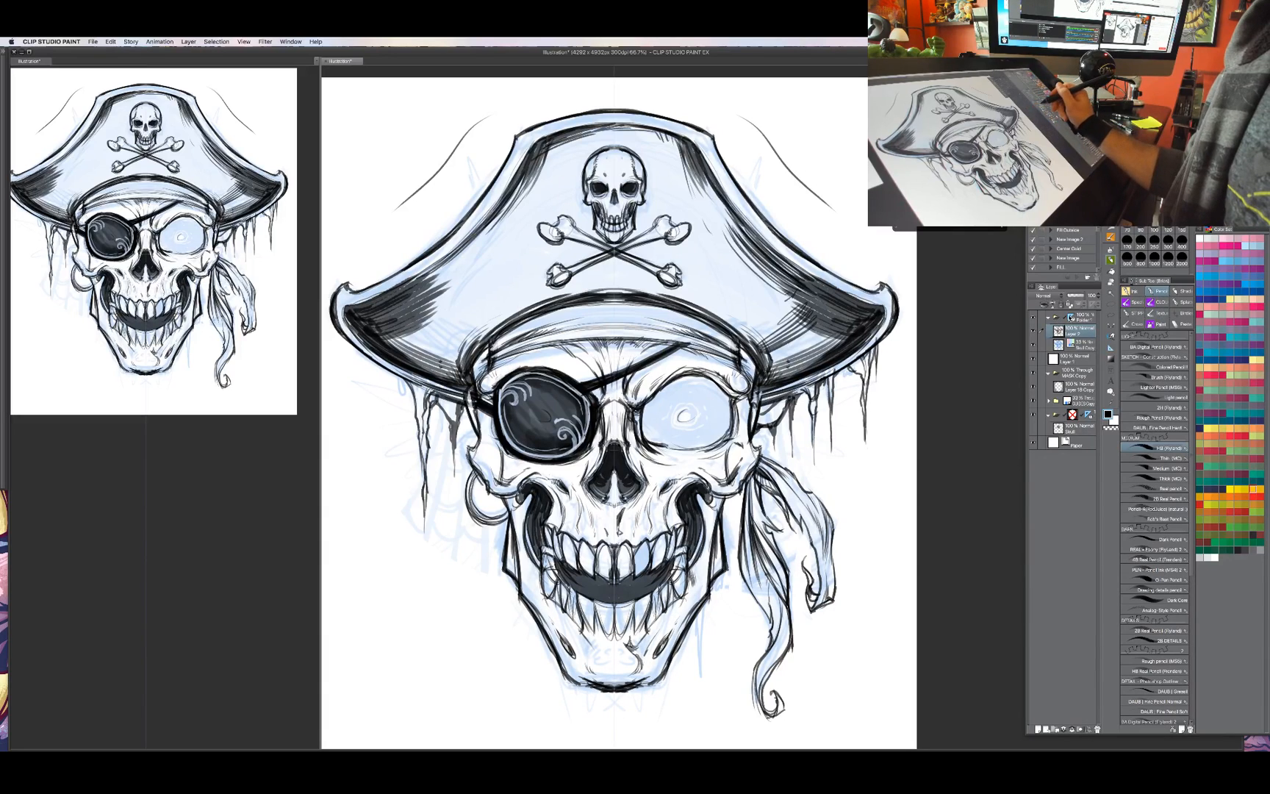
{"action": "left_click", "coordinate": [1074, 319]}
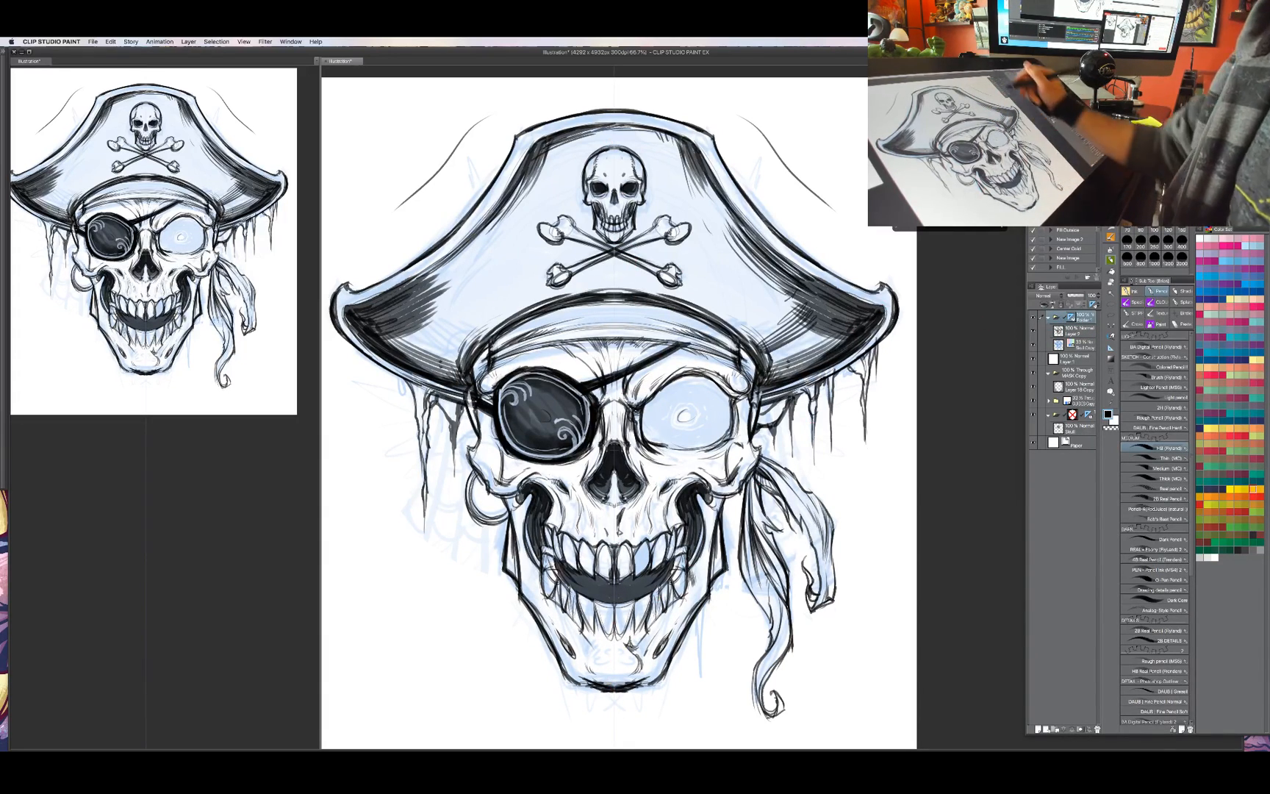
{"action": "key", "text": "ctrl+z"}
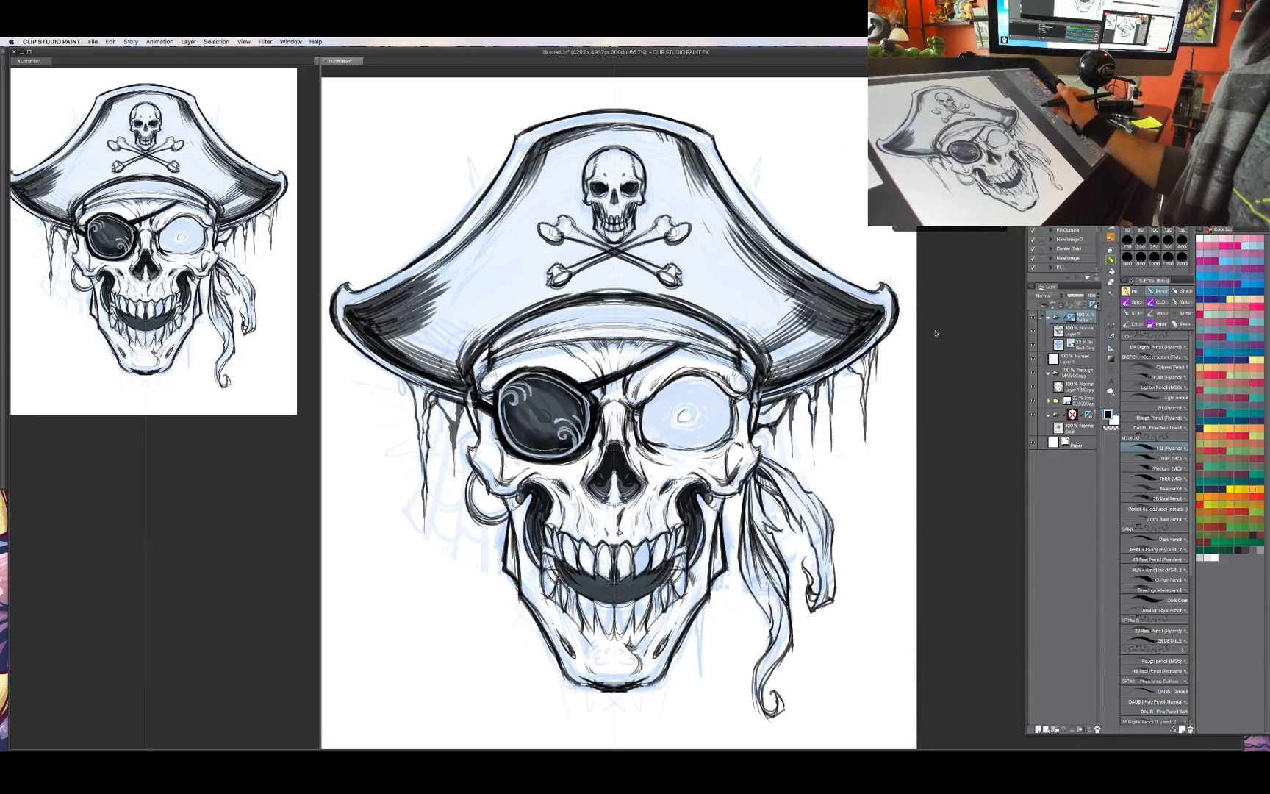
{"action": "left_click", "coordinate": [1079, 332]}
{"action": "left_click_drag", "start_coordinate": [818, 138], "coordinate": [856, 241]}
{"action": "key", "text": "super+2"}
{"action": "mouse_move", "coordinate": [796, 104]}
{"action": "left_mouse_down"}
{"action": "mouse_move", "coordinate": [783, 116]}
{"action": "mouse_move", "coordinate": [790, 204]}
{"action": "left_mouse_up"}
{"action": "key", "text": "super+z"}
{"action": "key", "text": "super+z"}
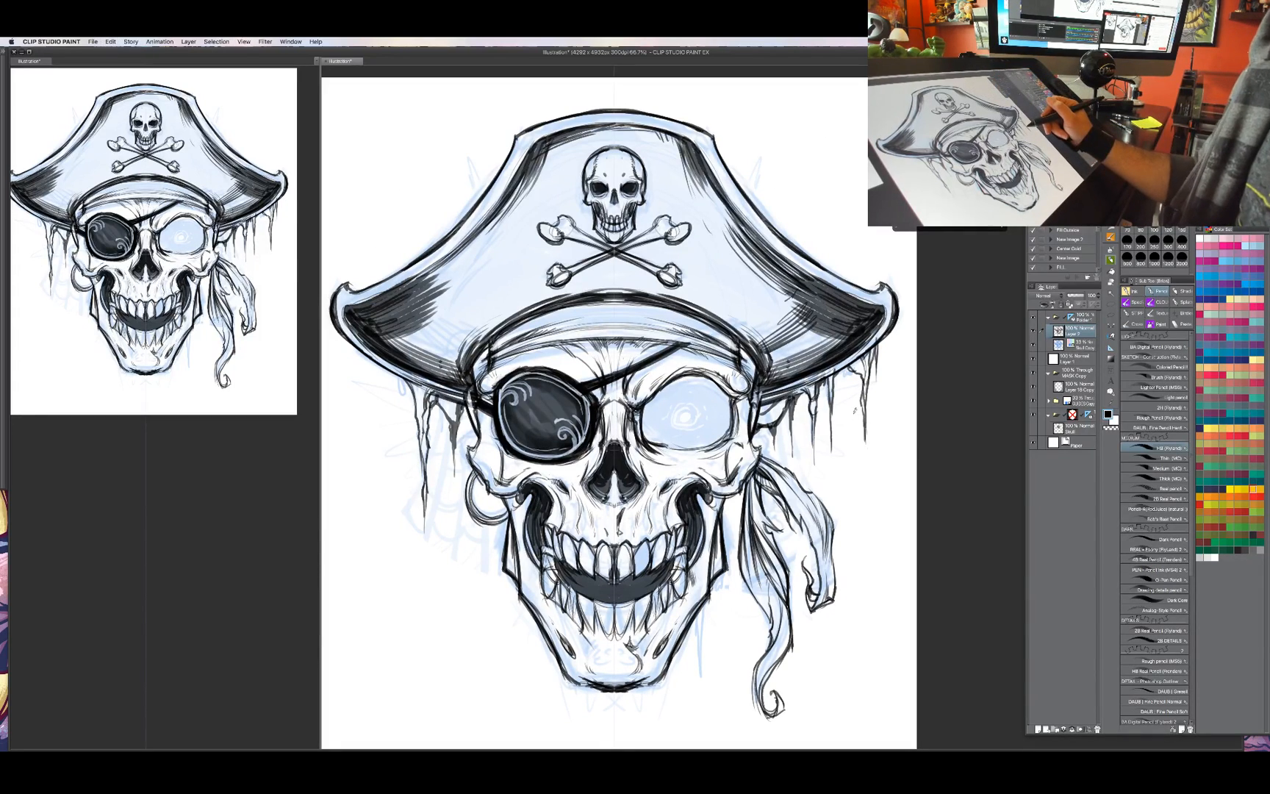
{"action": "mouse_move", "coordinate": [824, 456]}
{"action": "left_mouse_down"}
{"action": "mouse_move", "coordinate": [835, 427]}
{"action": "mouse_move", "coordinate": [765, 459]}
{"action": "mouse_move", "coordinate": [763, 522]}
{"action": "mouse_move", "coordinate": [783, 584]}
{"action": "left_mouse_up"}
{"action": "mouse_move", "coordinate": [776, 534]}
{"action": "left_mouse_down"}
{"action": "mouse_move", "coordinate": [801, 589]}
{"action": "mouse_move", "coordinate": [792, 603]}
{"action": "left_mouse_up"}
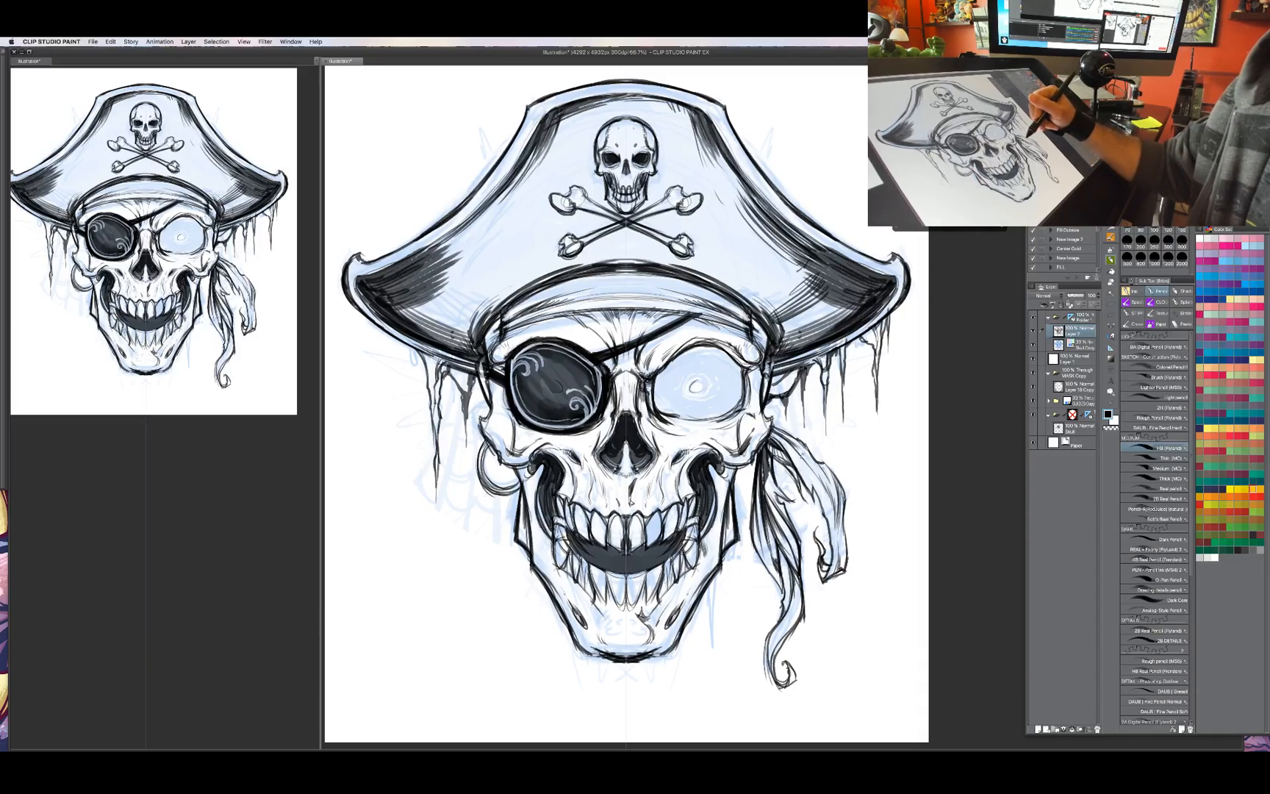
{"action": "mouse_move", "coordinate": [797, 450]}
{"action": "left_mouse_down"}
{"action": "mouse_move", "coordinate": [830, 487]}
{"action": "mouse_move", "coordinate": [805, 407]}
{"action": "mouse_move", "coordinate": [815, 383]}
{"action": "mouse_move", "coordinate": [822, 396]}
{"action": "left_mouse_up"}
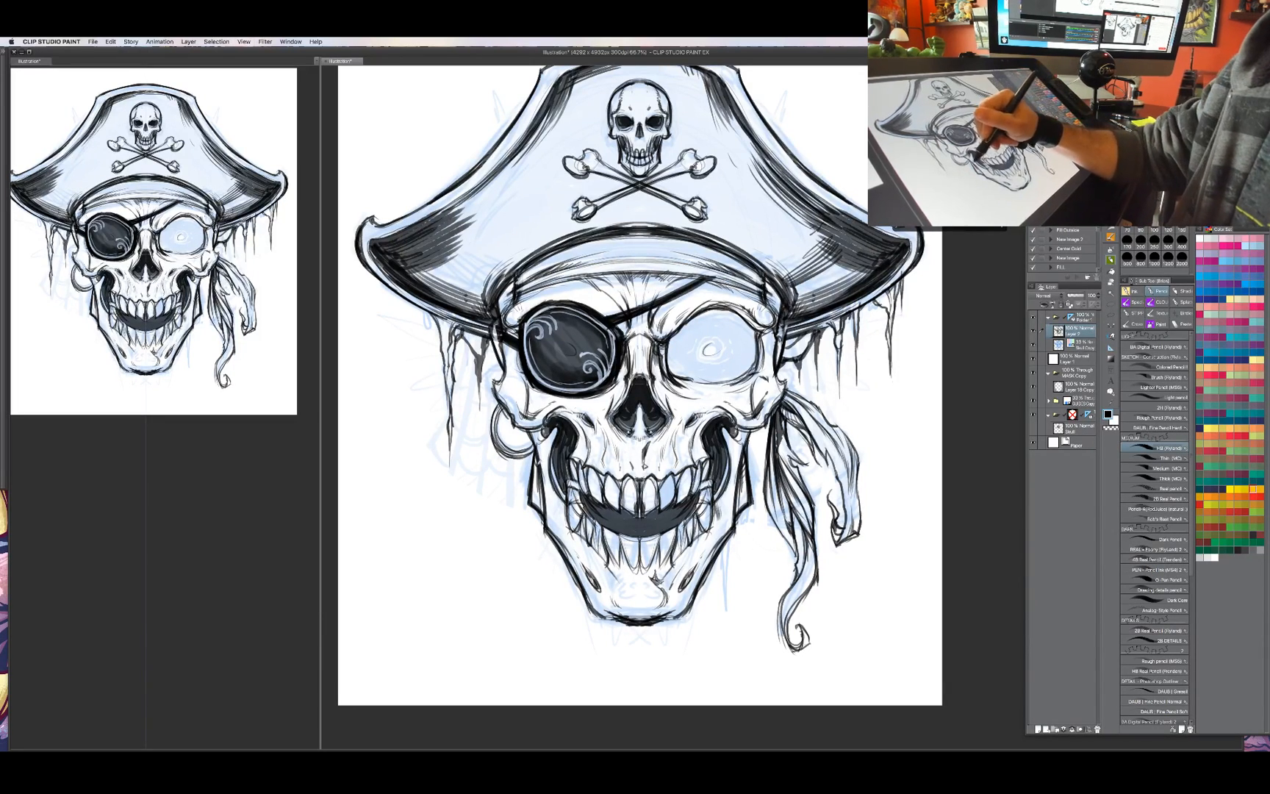
{"action": "left_click_drag", "start_coordinate": [706, 412], "coordinate": [702, 433]}
{"action": "mouse_move", "coordinate": [533, 316]}
{"action": "left_mouse_down"}
{"action": "mouse_move", "coordinate": [571, 299]}
{"action": "mouse_move", "coordinate": [580, 273]}
{"action": "mouse_move", "coordinate": [634, 268]}
{"action": "mouse_move", "coordinate": [610, 272]}
{"action": "left_mouse_up"}
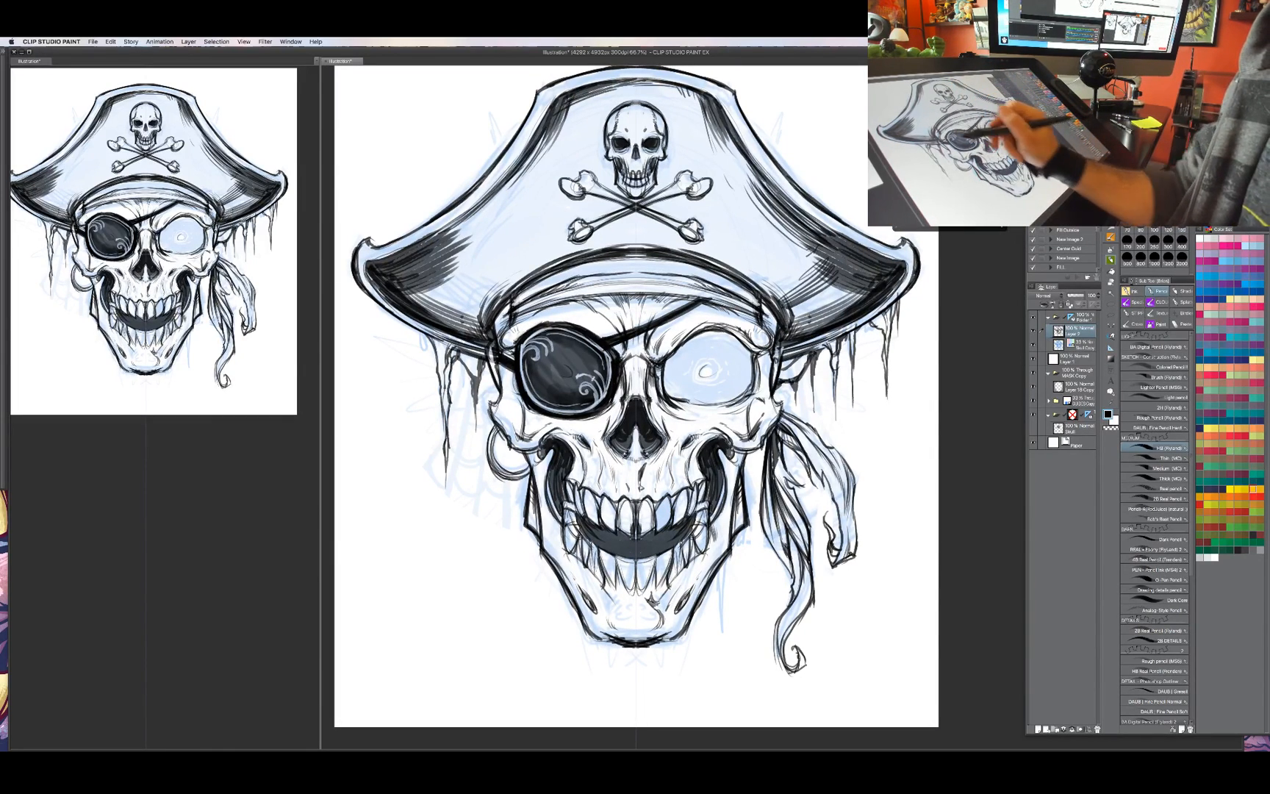
{"action": "key", "text": "super+z"}
{"action": "key", "text": "super+z"}
{"action": "left_click_drag", "start_coordinate": [844, 397], "coordinate": [825, 435]}
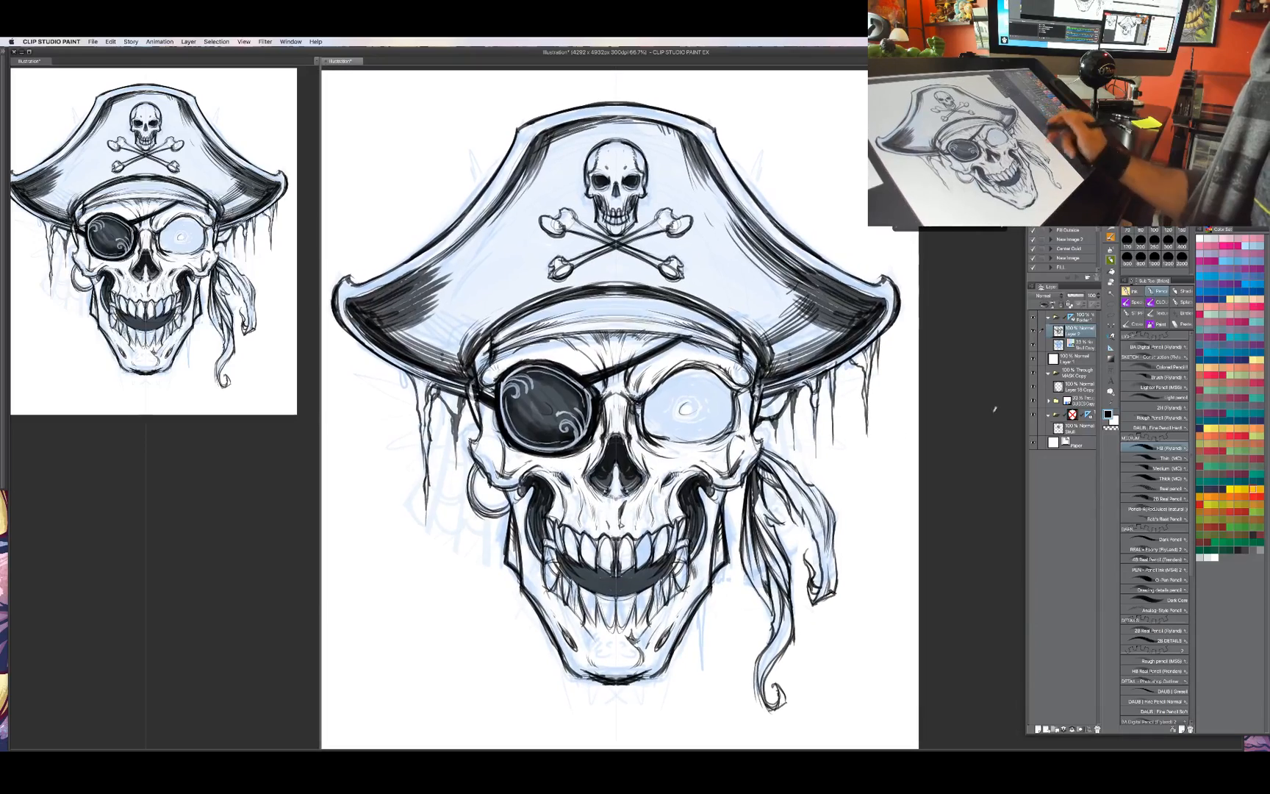
Hide the blue rough sketch layer and check the black linework on its own.
{"action": "left_click", "coordinate": [1034, 345]}
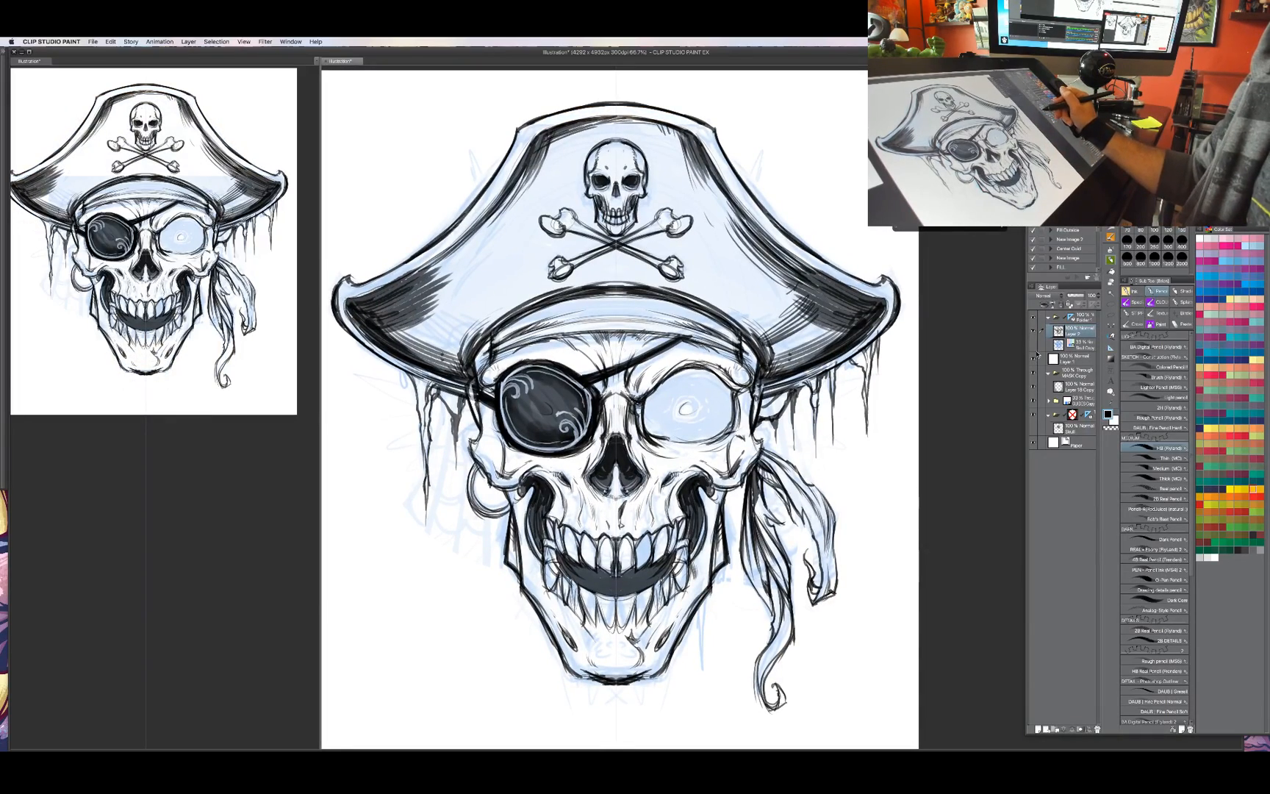
{"action": "left_click_drag", "start_coordinate": [814, 459], "coordinate": [920, 434]}
{"action": "key", "text": "super+plus"}
{"action": "key", "text": "super+minus"}
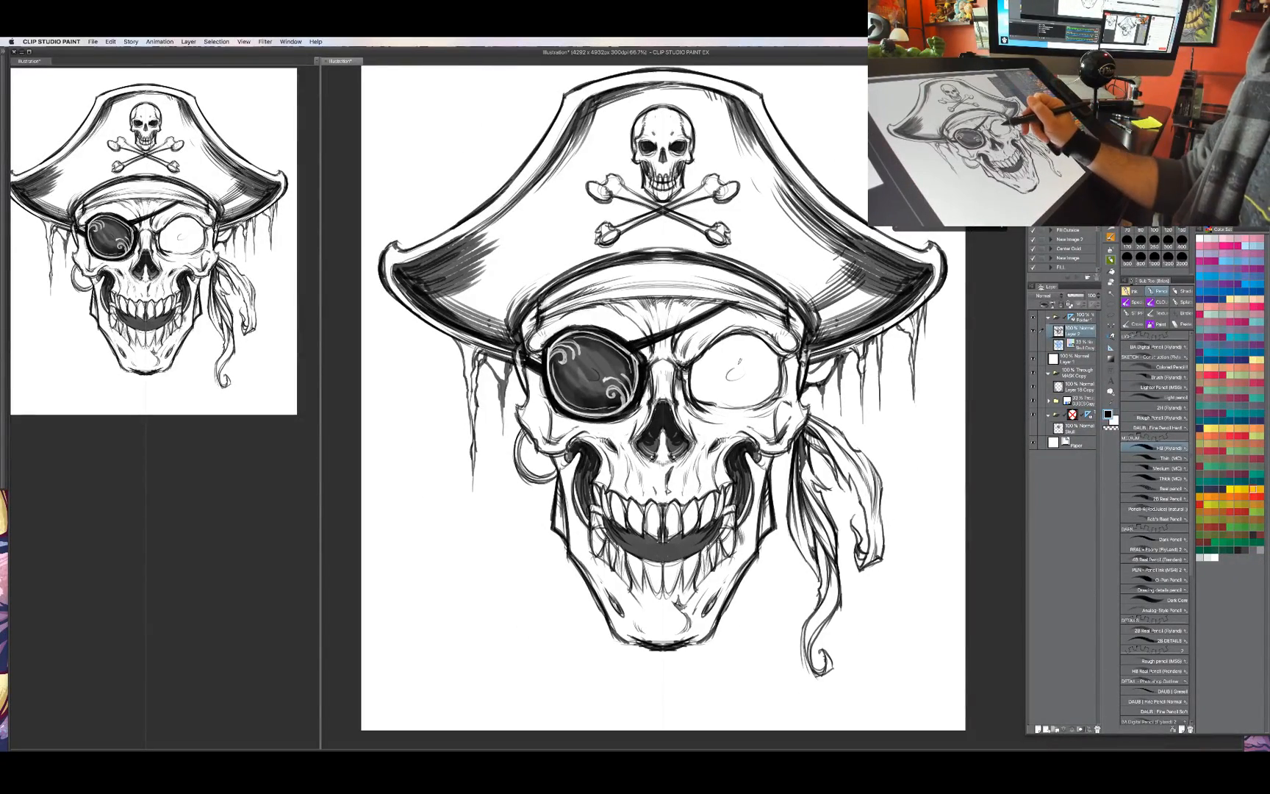
{"action": "key", "text": "super+plus"}
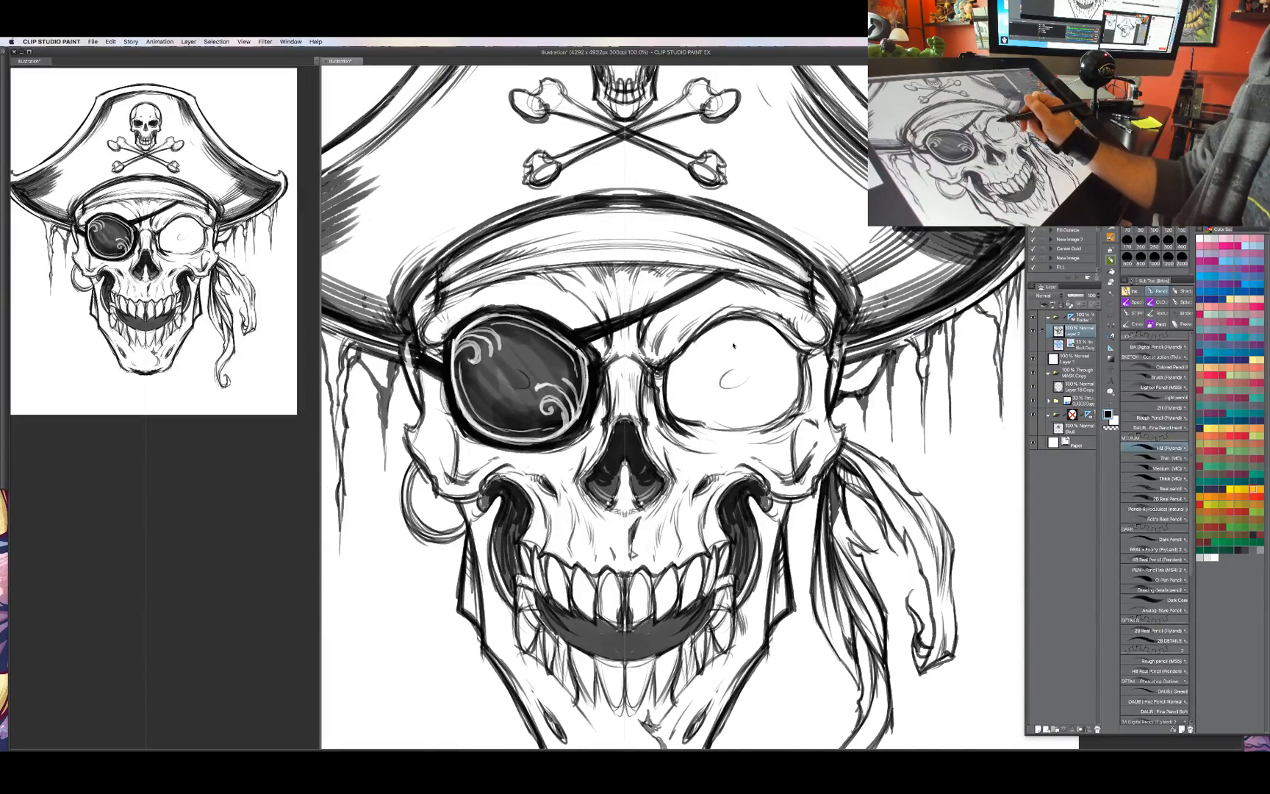
{"action": "key", "text": "super+minus"}
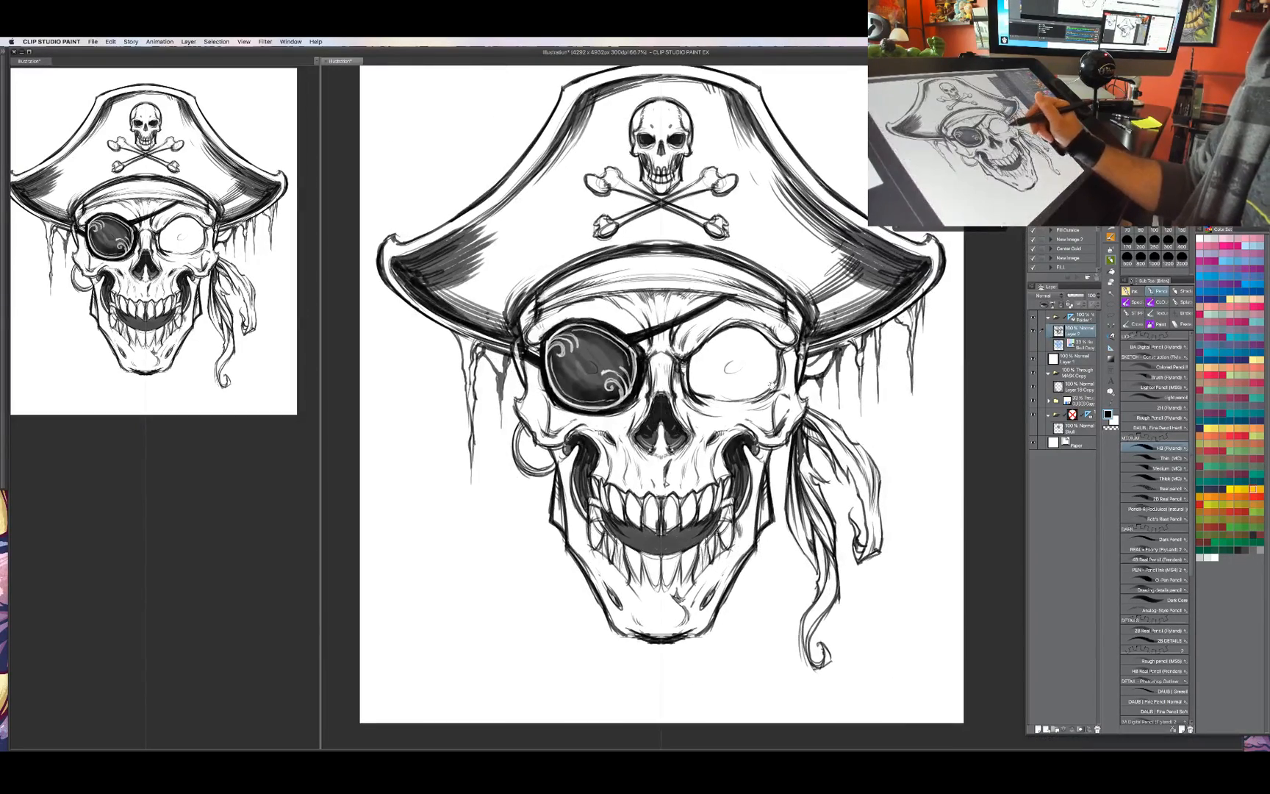
{"action": "left_click_drag", "start_coordinate": [772, 384], "coordinate": [766, 399]}
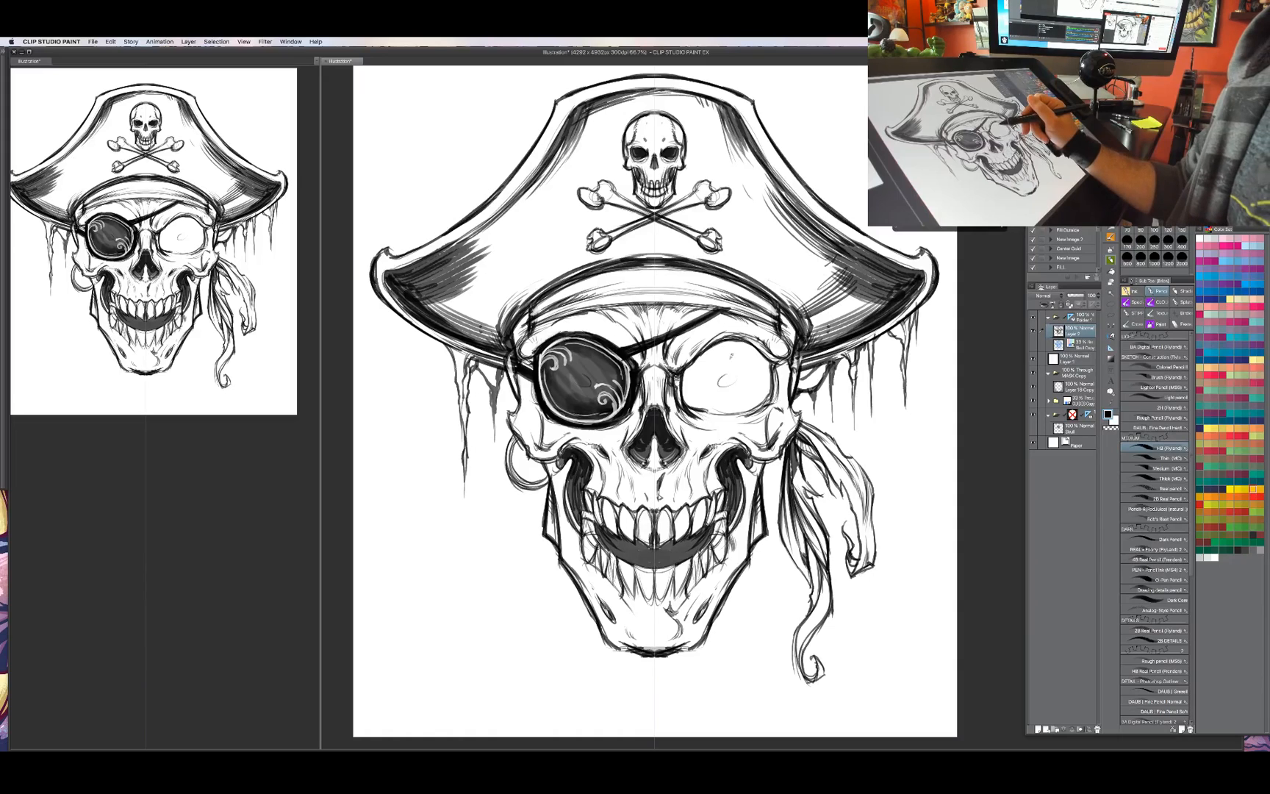
Fill the open eye socket with dark grey using a COPIC shading brush, undoing a stray stroke.
{"action": "key", "text": "b"}
{"action": "mouse_move", "coordinate": [725, 349]}
{"action": "left_mouse_down"}
{"action": "mouse_move", "coordinate": [699, 366]}
{"action": "mouse_move", "coordinate": [710, 405]}
{"action": "mouse_move", "coordinate": [761, 383]}
{"action": "mouse_move", "coordinate": [713, 372]}
{"action": "mouse_move", "coordinate": [742, 344]}
{"action": "mouse_move", "coordinate": [769, 376]}
{"action": "mouse_move", "coordinate": [767, 397]}
{"action": "mouse_move", "coordinate": [710, 408]}
{"action": "mouse_move", "coordinate": [696, 372]}
{"action": "mouse_move", "coordinate": [724, 397]}
{"action": "mouse_move", "coordinate": [750, 386]}
{"action": "mouse_move", "coordinate": [728, 349]}
{"action": "mouse_move", "coordinate": [752, 379]}
{"action": "mouse_move", "coordinate": [728, 368]}
{"action": "mouse_move", "coordinate": [735, 345]}
{"action": "mouse_move", "coordinate": [694, 375]}
{"action": "mouse_move", "coordinate": [717, 401]}
{"action": "mouse_move", "coordinate": [706, 406]}
{"action": "mouse_move", "coordinate": [754, 397]}
{"action": "mouse_move", "coordinate": [764, 363]}
{"action": "mouse_move", "coordinate": [727, 361]}
{"action": "mouse_move", "coordinate": [754, 342]}
{"action": "mouse_move", "coordinate": [769, 375]}
{"action": "mouse_move", "coordinate": [706, 353]}
{"action": "mouse_move", "coordinate": [695, 382]}
{"action": "mouse_move", "coordinate": [728, 368]}
{"action": "mouse_move", "coordinate": [713, 408]}
{"action": "mouse_move", "coordinate": [765, 375]}
{"action": "mouse_move", "coordinate": [743, 357]}
{"action": "mouse_move", "coordinate": [757, 403]}
{"action": "mouse_move", "coordinate": [702, 379]}
{"action": "mouse_move", "coordinate": [702, 364]}
{"action": "mouse_move", "coordinate": [748, 367]}
{"action": "mouse_move", "coordinate": [735, 405]}
{"action": "mouse_move", "coordinate": [761, 372]}
{"action": "mouse_move", "coordinate": [758, 350]}
{"action": "left_mouse_up"}
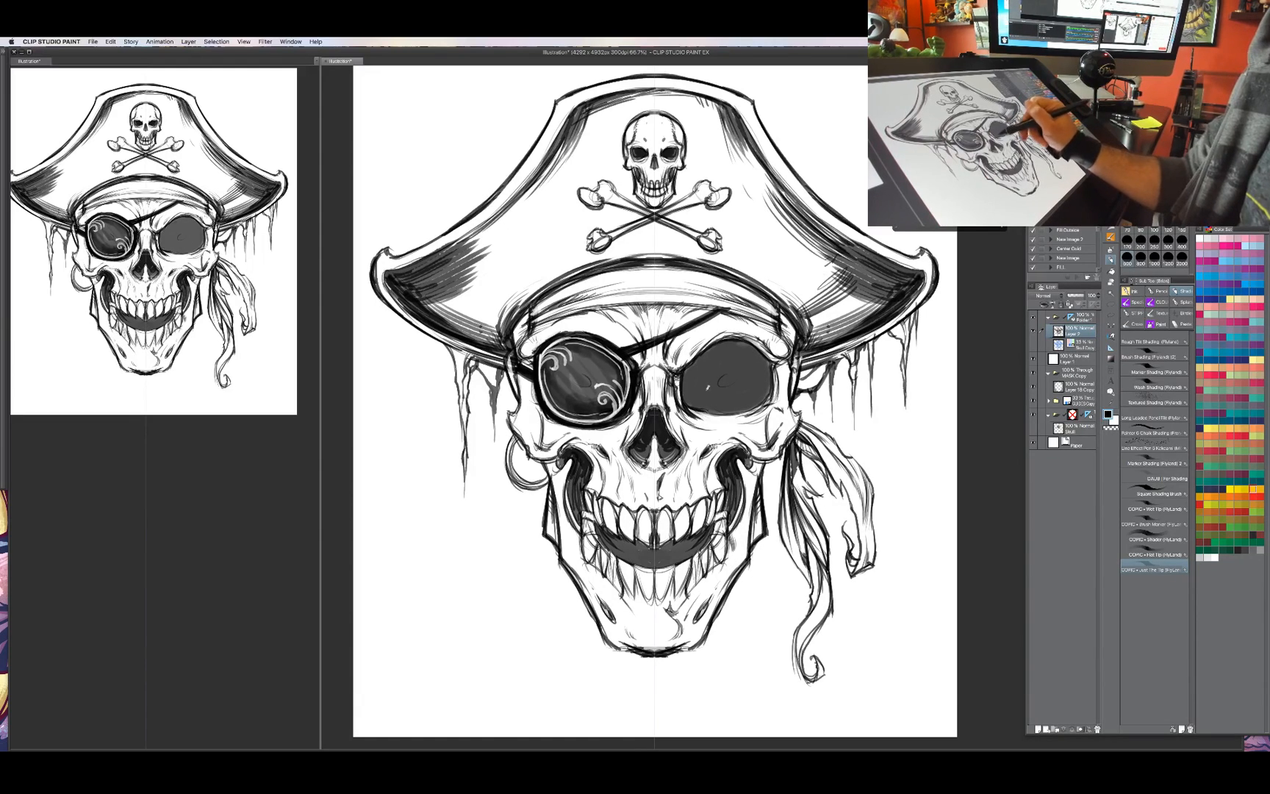
{"action": "mouse_move", "coordinate": [719, 350]}
{"action": "left_mouse_down"}
{"action": "mouse_move", "coordinate": [690, 383]}
{"action": "mouse_move", "coordinate": [756, 360]}
{"action": "mouse_move", "coordinate": [702, 365]}
{"action": "mouse_move", "coordinate": [735, 367]}
{"action": "mouse_move", "coordinate": [750, 386]}
{"action": "mouse_move", "coordinate": [769, 371]}
{"action": "mouse_move", "coordinate": [743, 401]}
{"action": "mouse_move", "coordinate": [769, 439]}
{"action": "mouse_move", "coordinate": [775, 412]}
{"action": "mouse_move", "coordinate": [781, 431]}
{"action": "mouse_move", "coordinate": [788, 419]}
{"action": "left_mouse_up"}
{"action": "key", "text": "super+z"}
Add grey marker shading to the cheekbone below the open eye and to the forehead under the bandana.
{"action": "mouse_move", "coordinate": [785, 339]}
{"action": "left_mouse_down"}
{"action": "mouse_move", "coordinate": [768, 318]}
{"action": "mouse_move", "coordinate": [706, 301]}
{"action": "mouse_move", "coordinate": [661, 331]}
{"action": "mouse_move", "coordinate": [660, 364]}
{"action": "left_mouse_up"}
{"action": "mouse_move", "coordinate": [669, 301]}
{"action": "left_mouse_down"}
{"action": "mouse_move", "coordinate": [651, 316]}
{"action": "mouse_move", "coordinate": [654, 360]}
{"action": "left_mouse_up"}
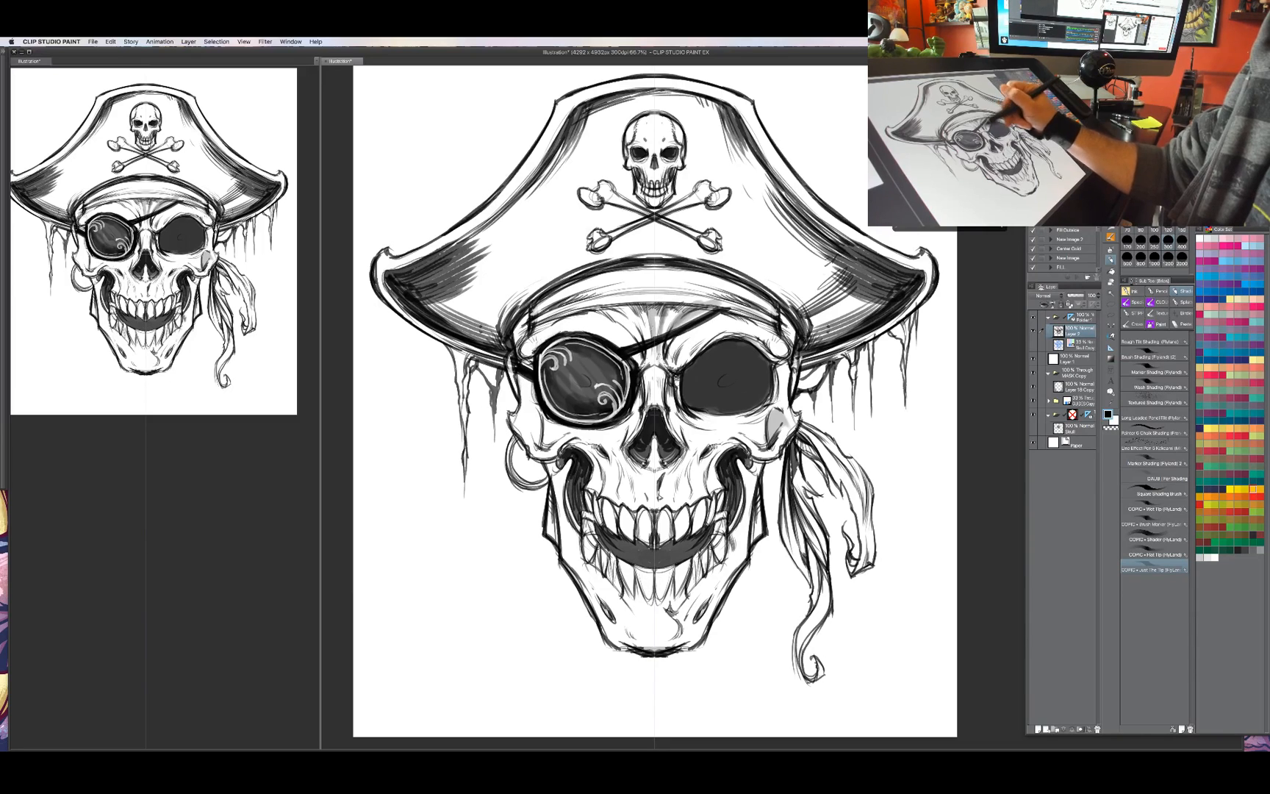
{"action": "mouse_move", "coordinate": [647, 299]}
{"action": "left_mouse_down"}
{"action": "mouse_move", "coordinate": [636, 327]}
{"action": "mouse_move", "coordinate": [614, 330]}
{"action": "mouse_move", "coordinate": [630, 339]}
{"action": "left_mouse_up"}
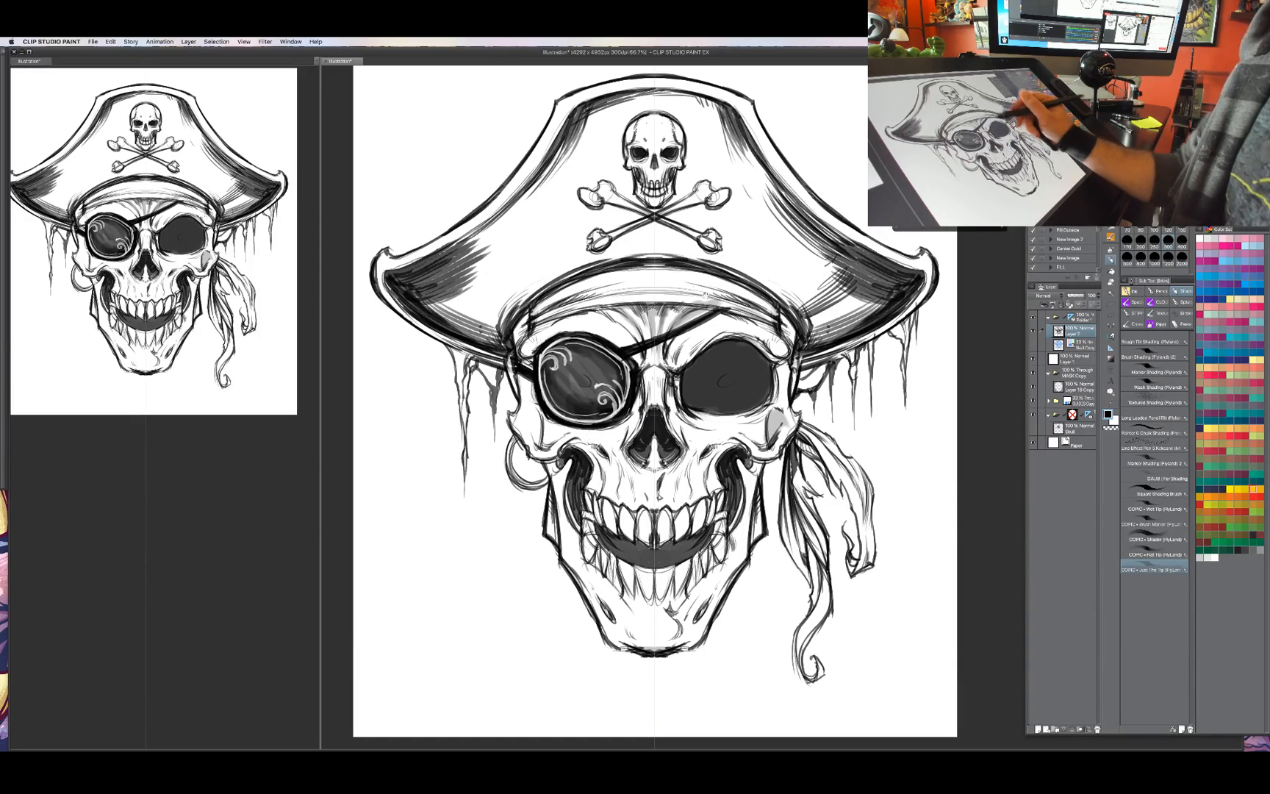
{"action": "left_click_drag", "start_coordinate": [647, 353], "coordinate": [674, 366]}
{"action": "mouse_move", "coordinate": [588, 346]}
{"action": "left_mouse_down"}
{"action": "mouse_move", "coordinate": [671, 316]}
{"action": "mouse_move", "coordinate": [792, 328]}
{"action": "left_mouse_up"}
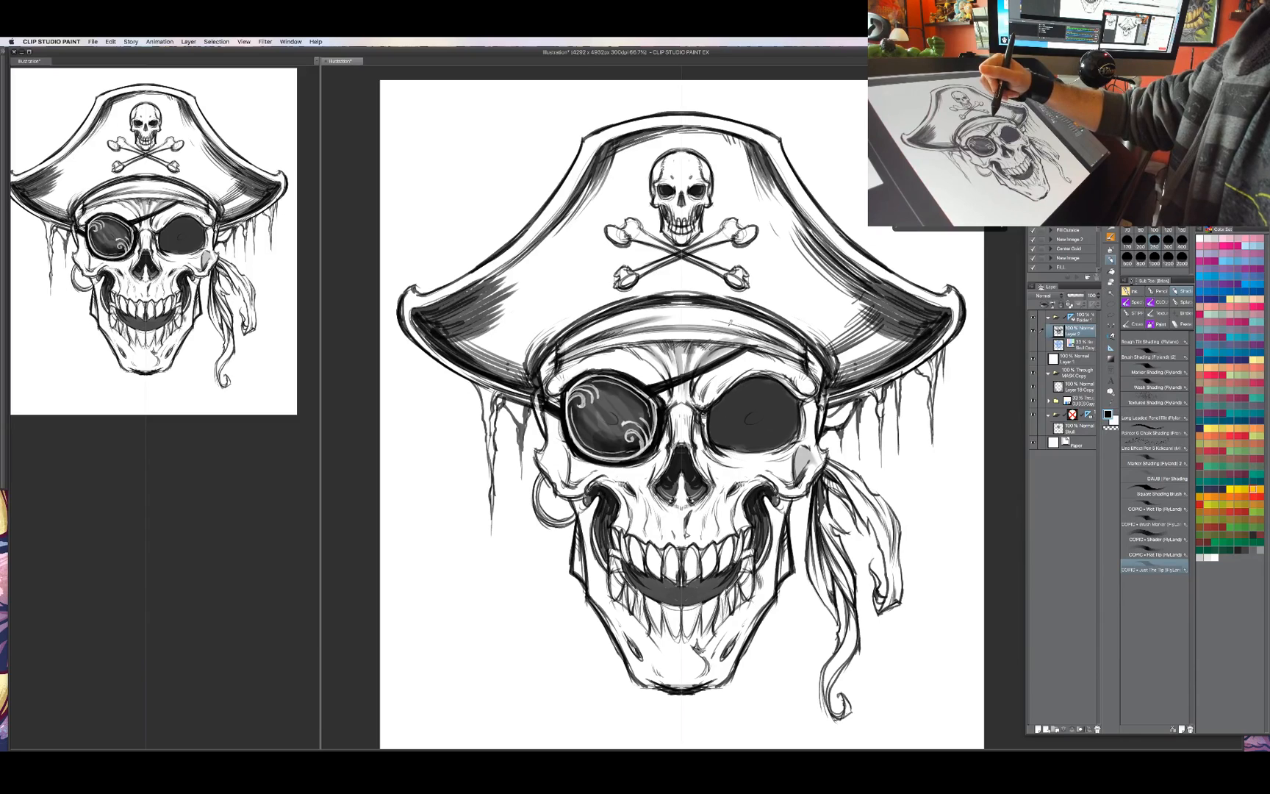
Add grey marker shading to the upper part of the bandana band, just under the hat brim.
{"action": "left_click_drag", "start_coordinate": [705, 340], "coordinate": [774, 314]}
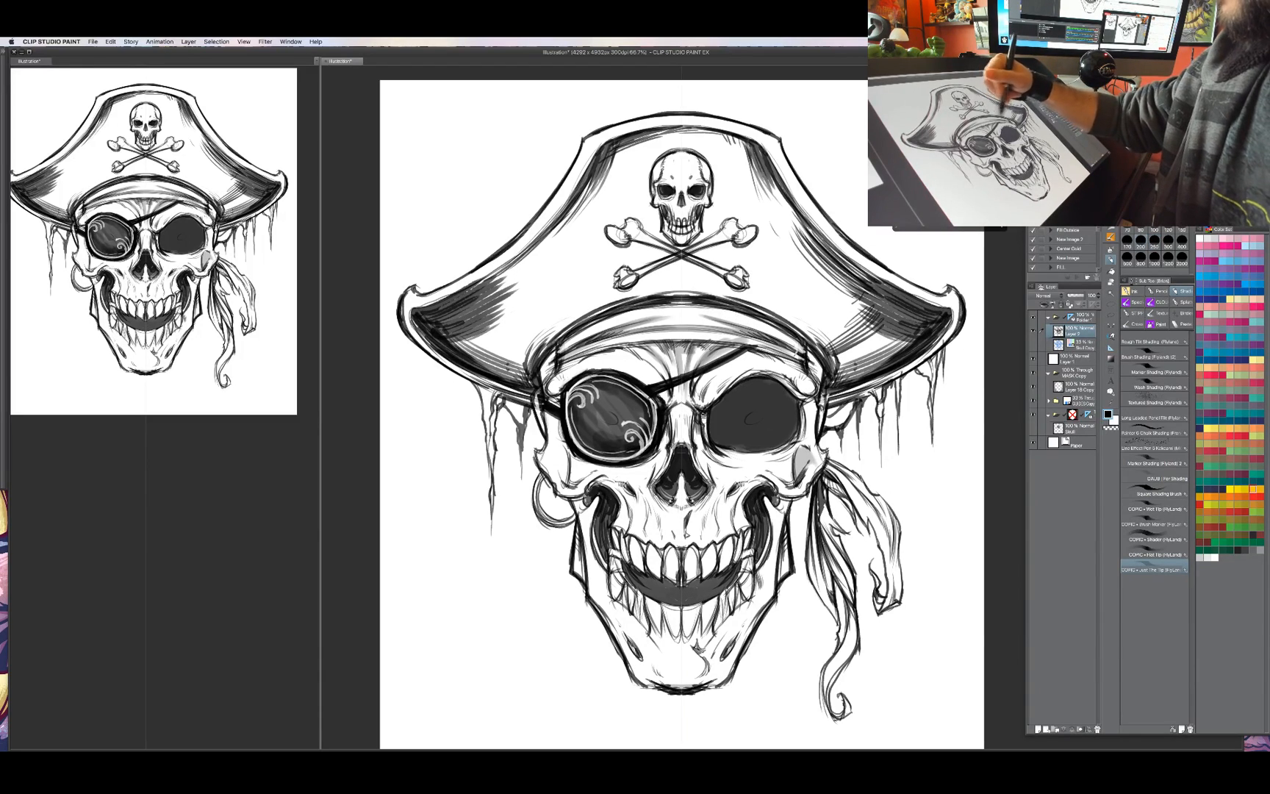
{"action": "left_click_drag", "start_coordinate": [693, 326], "coordinate": [742, 309]}
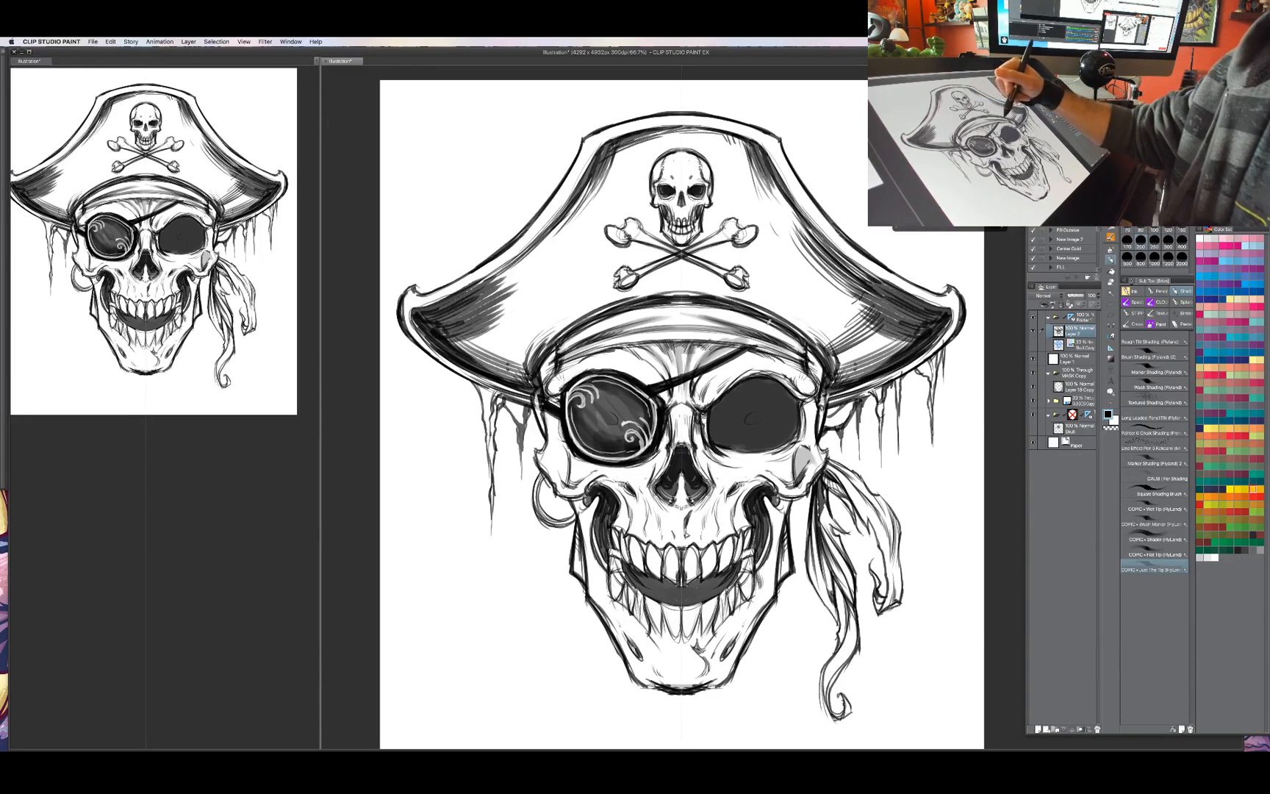
{"action": "left_click_drag", "start_coordinate": [760, 355], "coordinate": [800, 321]}
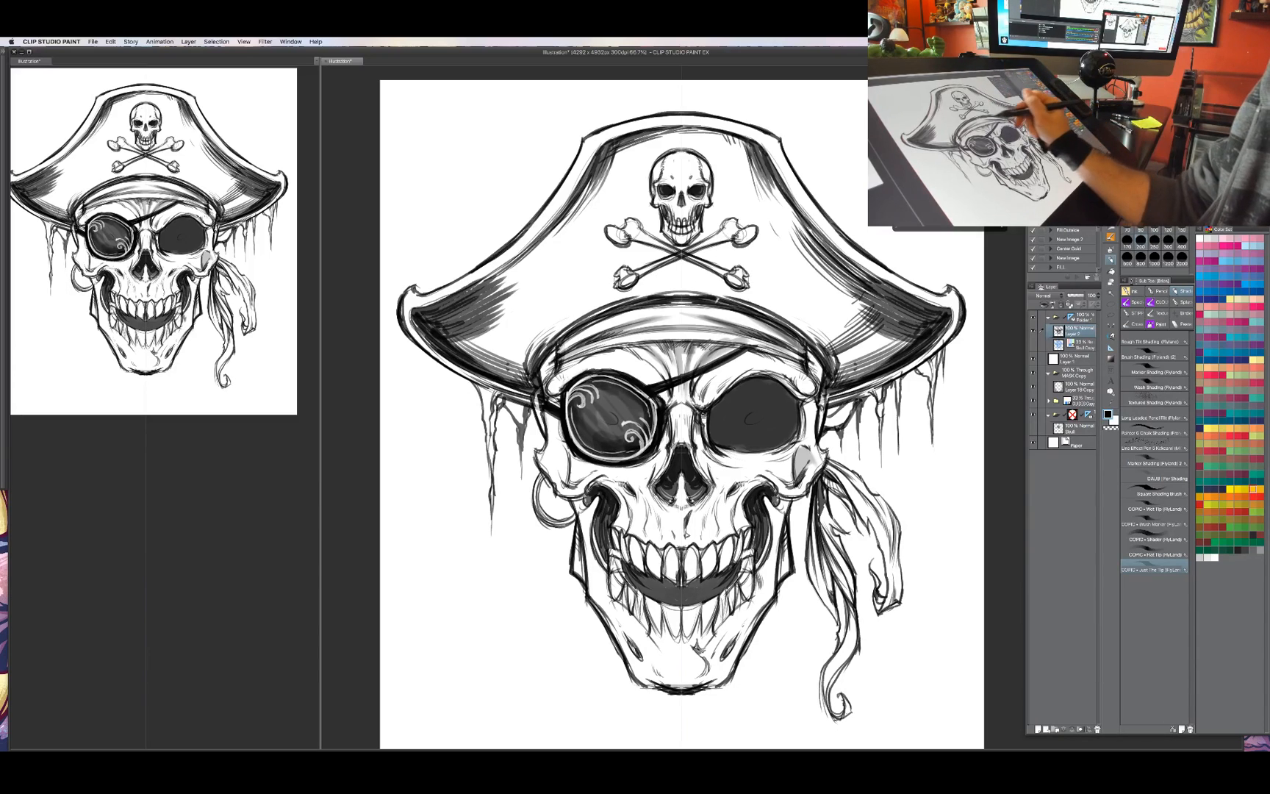
{"action": "left_click_drag", "start_coordinate": [659, 308], "coordinate": [734, 300]}
{"action": "left_click_drag", "start_coordinate": [574, 338], "coordinate": [672, 300]}
{"action": "mouse_move", "coordinate": [550, 358]}
{"action": "left_mouse_down"}
{"action": "mouse_move", "coordinate": [619, 316]}
{"action": "mouse_move", "coordinate": [556, 347]}
{"action": "mouse_move", "coordinate": [642, 327]}
{"action": "left_mouse_up"}
Shade the lower edge and folds of the bandana band with grey strokes across the forehead.
{"action": "left_click_drag", "start_coordinate": [567, 364], "coordinate": [728, 337]}
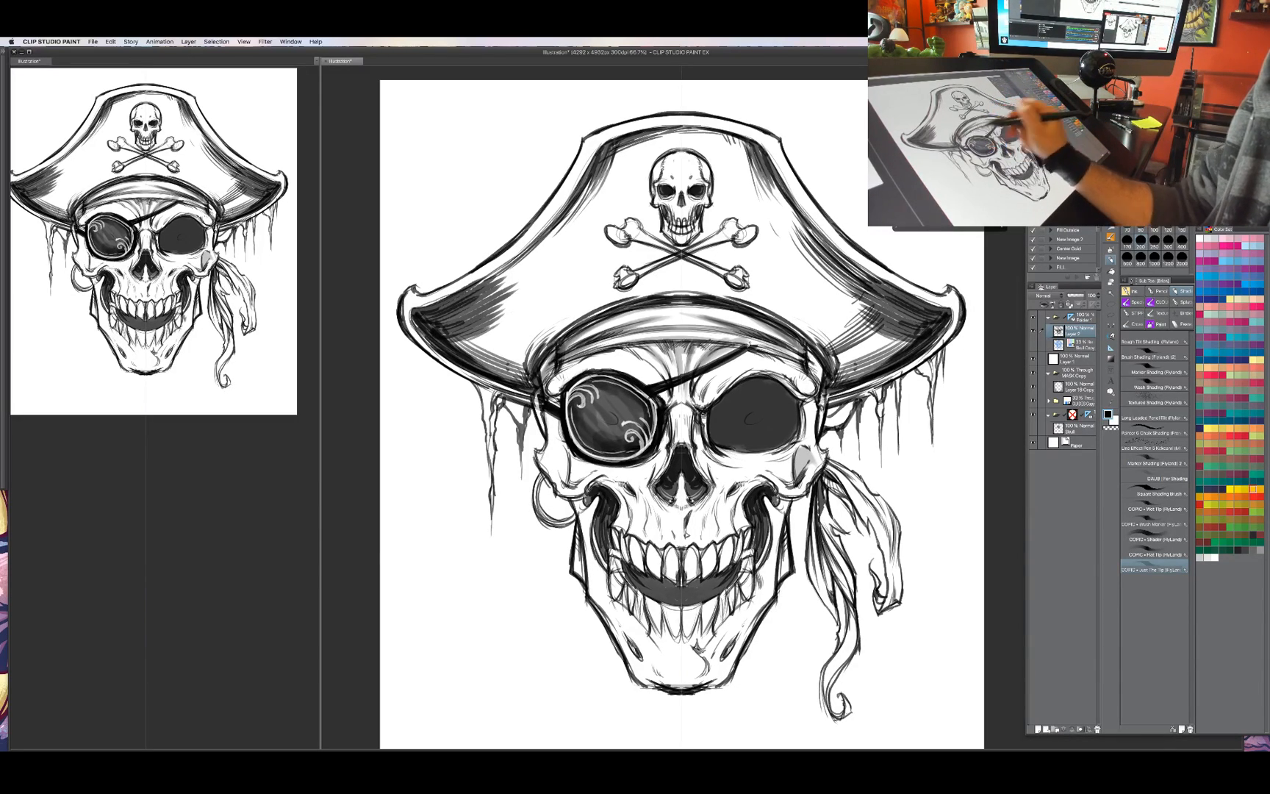
{"action": "mouse_move", "coordinate": [636, 350]}
{"action": "left_mouse_down"}
{"action": "mouse_move", "coordinate": [770, 337]}
{"action": "mouse_move", "coordinate": [821, 361]}
{"action": "left_mouse_up"}
{"action": "left_click_drag", "start_coordinate": [744, 359], "coordinate": [813, 331]}
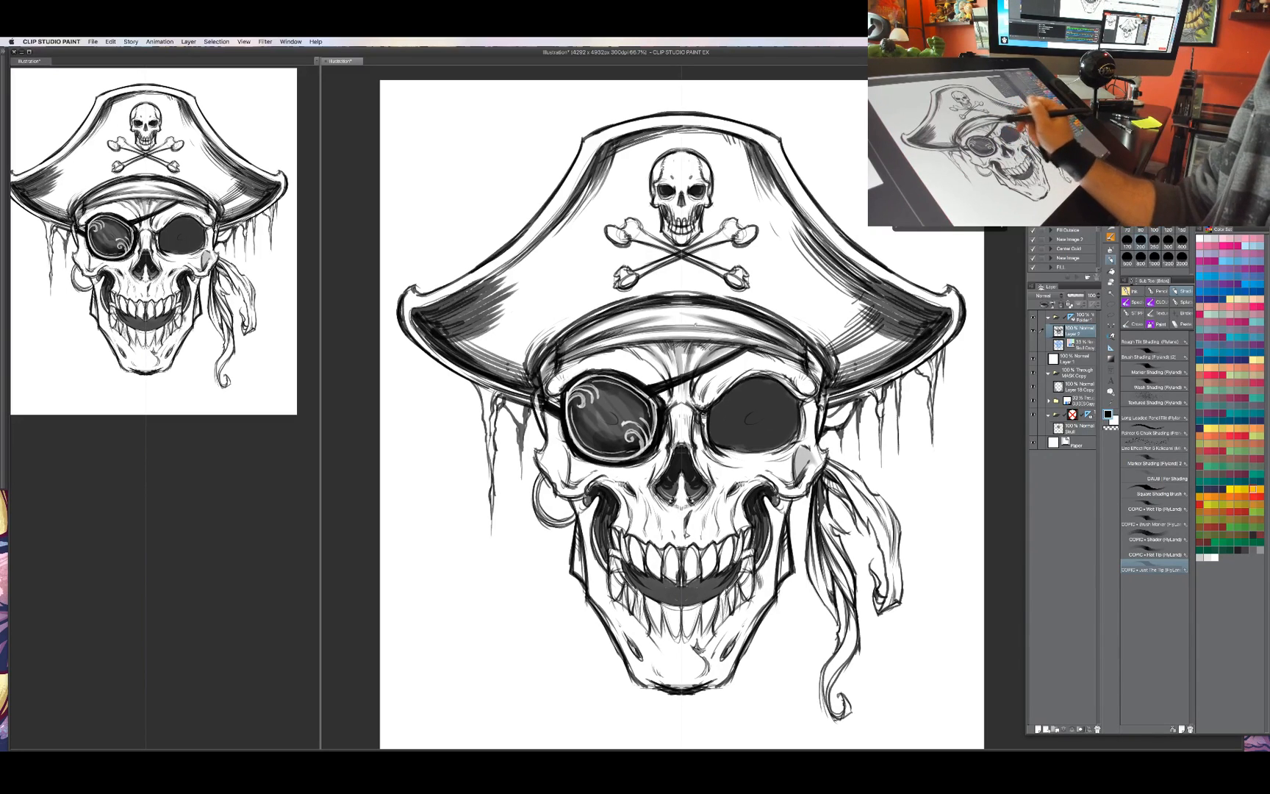
{"action": "mouse_move", "coordinate": [679, 332]}
{"action": "left_mouse_down"}
{"action": "mouse_move", "coordinate": [735, 323]}
{"action": "mouse_move", "coordinate": [697, 317]}
{"action": "left_mouse_up"}
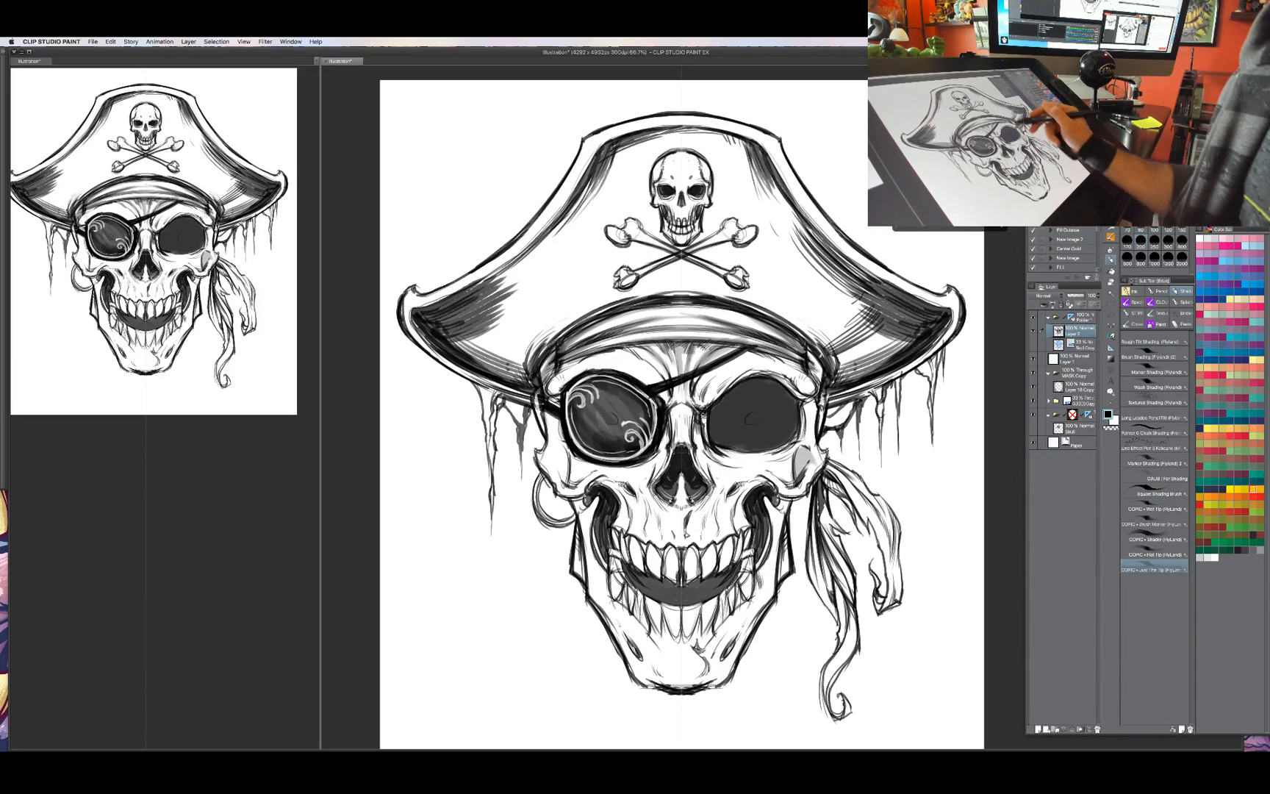
{"action": "mouse_move", "coordinate": [762, 358]}
{"action": "left_mouse_down"}
{"action": "mouse_move", "coordinate": [815, 324]}
{"action": "mouse_move", "coordinate": [802, 349]}
{"action": "left_mouse_up"}
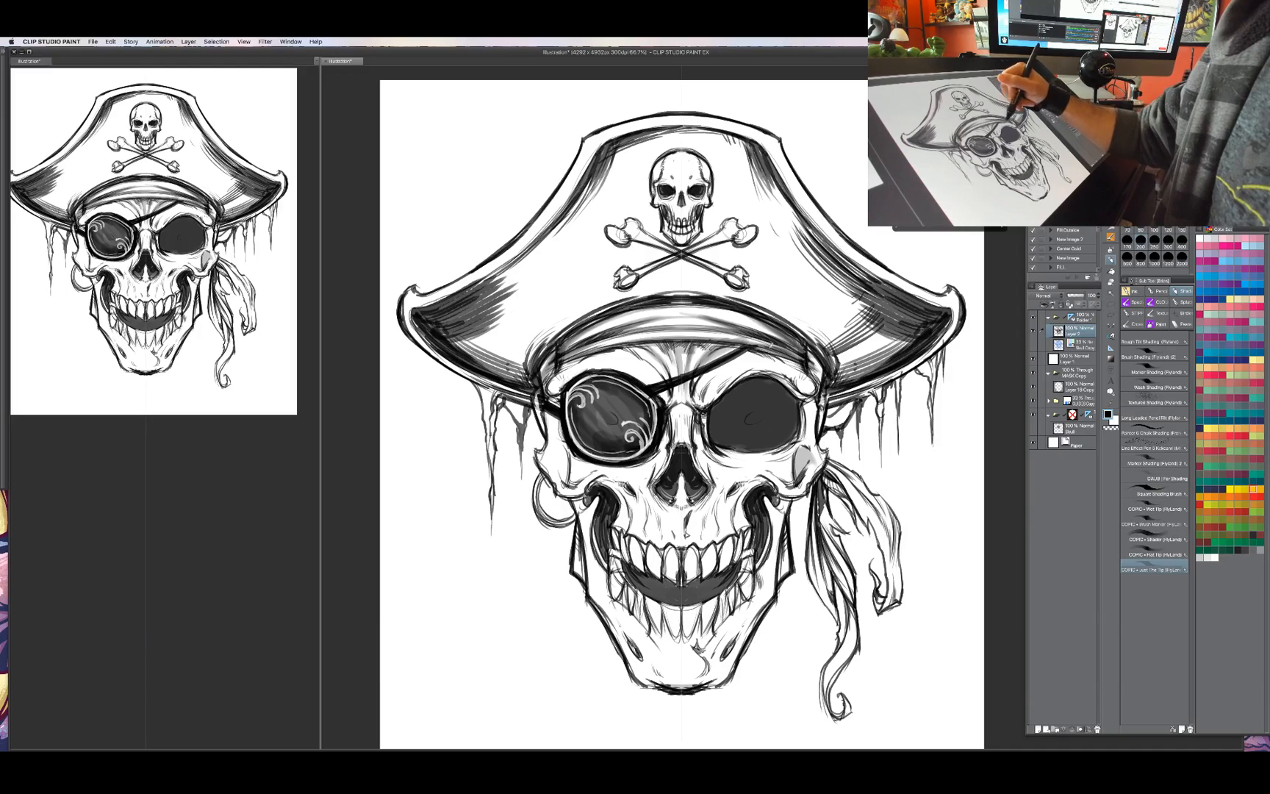
{"action": "left_click_drag", "start_coordinate": [719, 348], "coordinate": [777, 335]}
{"action": "left_click_drag", "start_coordinate": [657, 345], "coordinate": [761, 335]}
{"action": "left_click_drag", "start_coordinate": [614, 347], "coordinate": [679, 335]}
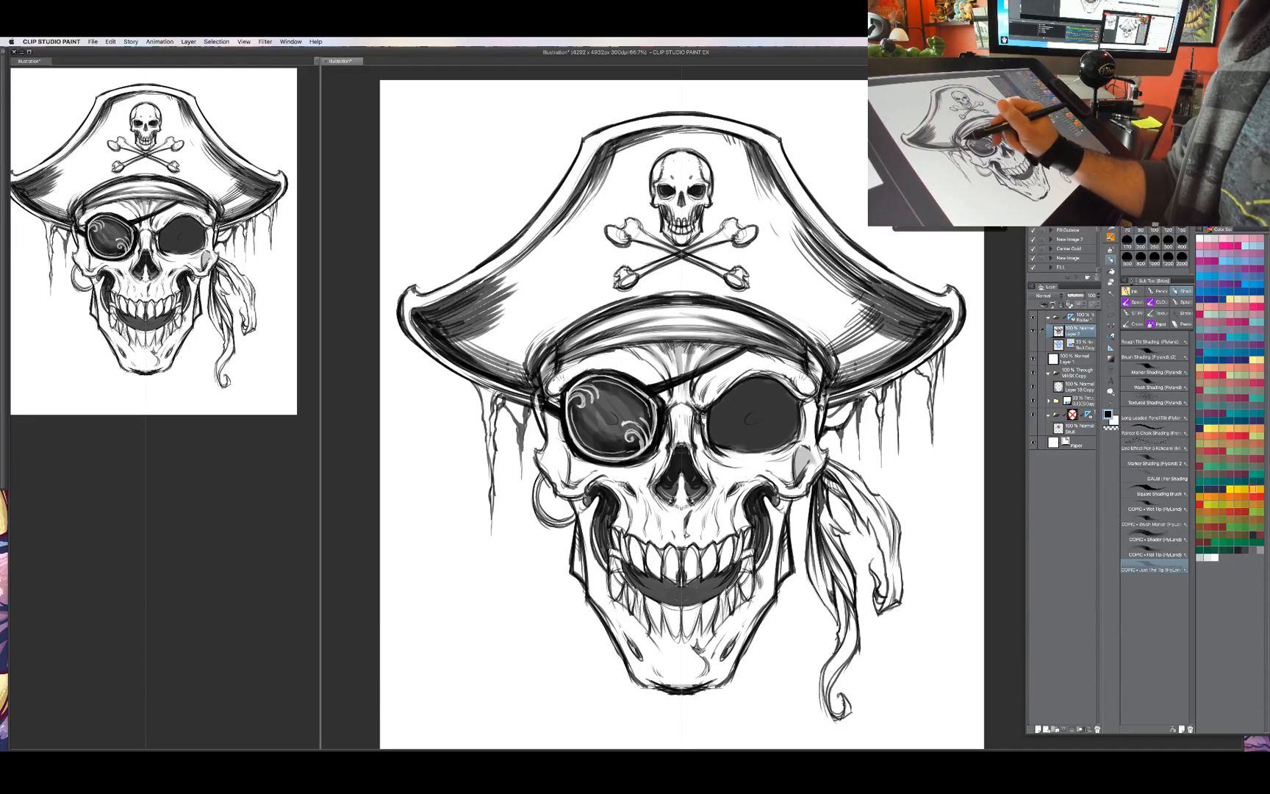
Add grey shading to the brow above the eyepatch and along the bridge of the nose.
{"action": "mouse_move", "coordinate": [551, 394]}
{"action": "left_mouse_down"}
{"action": "mouse_move", "coordinate": [563, 370]}
{"action": "mouse_move", "coordinate": [625, 350]}
{"action": "mouse_move", "coordinate": [663, 373]}
{"action": "mouse_move", "coordinate": [670, 403]}
{"action": "mouse_move", "coordinate": [707, 375]}
{"action": "left_mouse_up"}
{"action": "left_click_drag", "start_coordinate": [712, 361], "coordinate": [734, 349]}
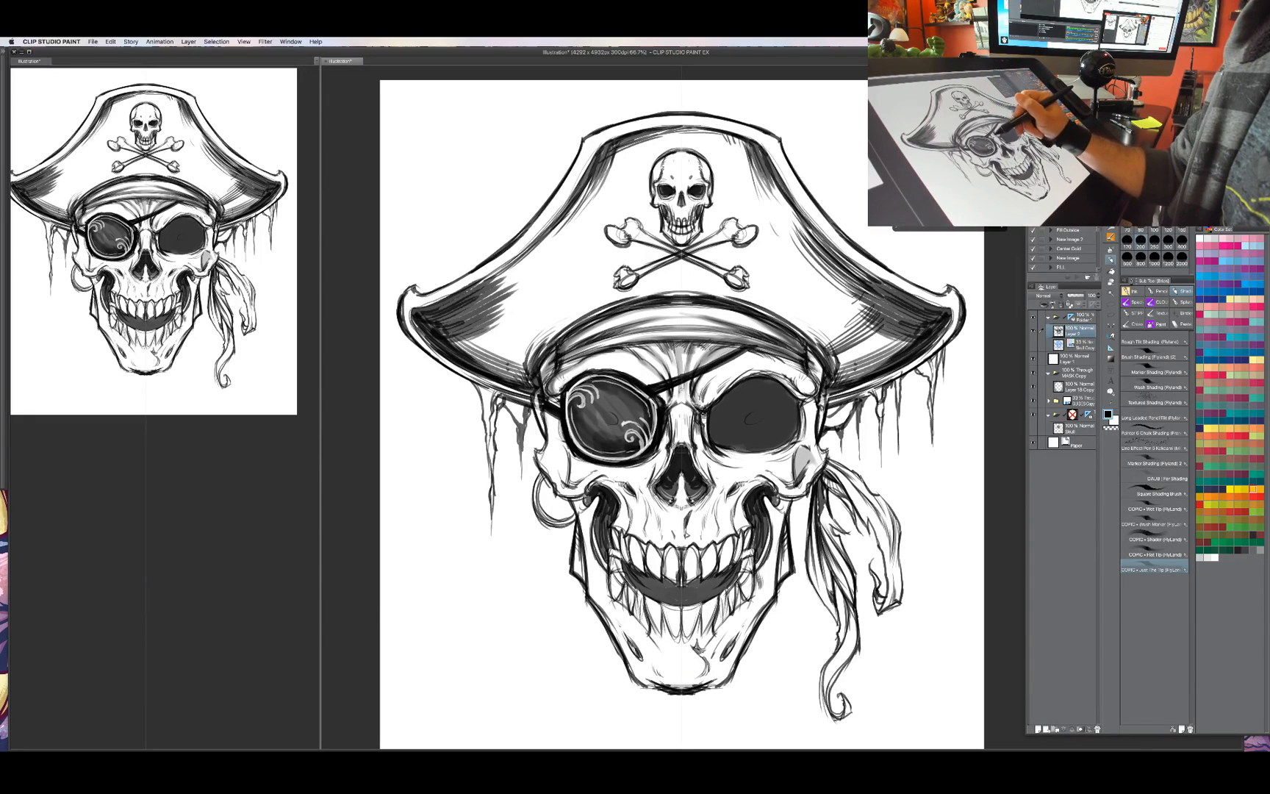
{"action": "left_click_drag", "start_coordinate": [669, 430], "coordinate": [660, 467]}
{"action": "mouse_move", "coordinate": [701, 416]}
{"action": "left_mouse_down"}
{"action": "mouse_move", "coordinate": [700, 478]}
{"action": "mouse_move", "coordinate": [664, 458]}
{"action": "mouse_move", "coordinate": [654, 469]}
{"action": "left_mouse_up"}
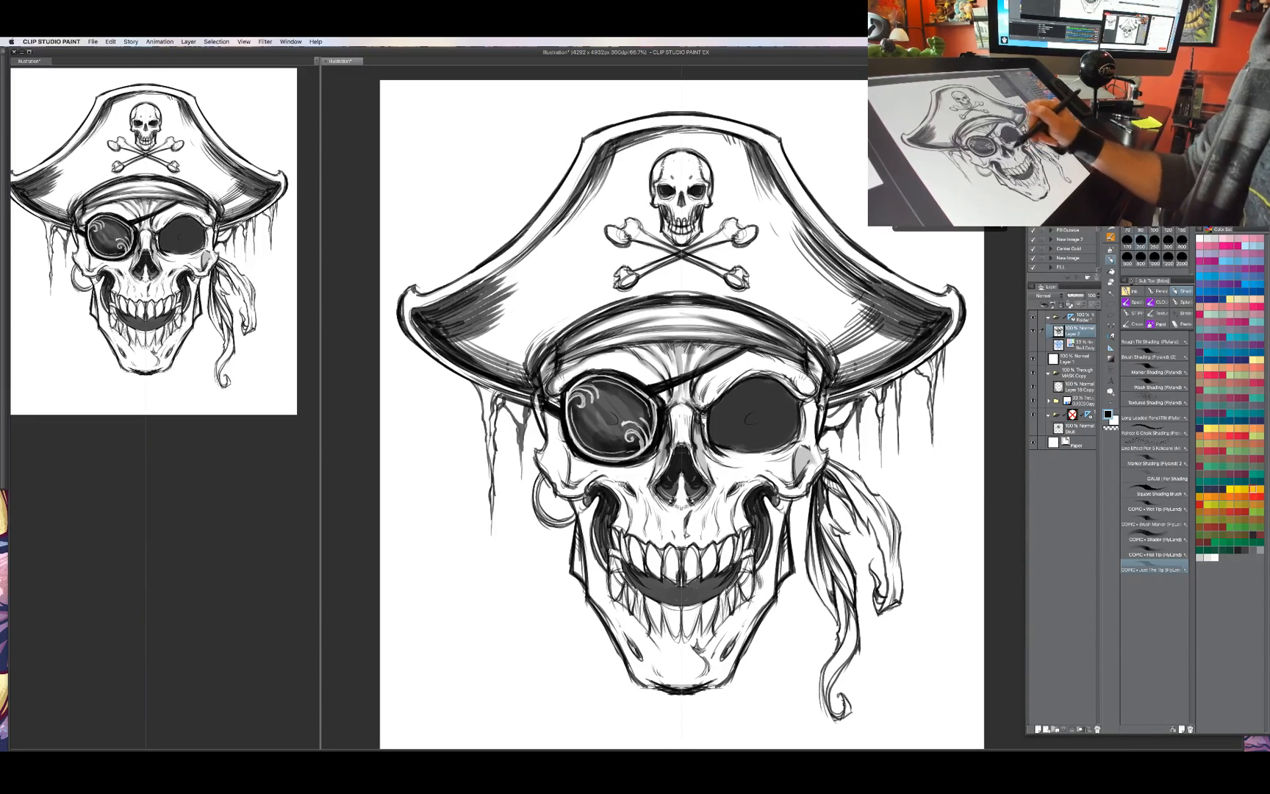
{"action": "mouse_move", "coordinate": [691, 402]}
{"action": "left_mouse_down"}
{"action": "mouse_move", "coordinate": [672, 411]}
{"action": "mouse_move", "coordinate": [672, 446]}
{"action": "mouse_move", "coordinate": [686, 432]}
{"action": "mouse_move", "coordinate": [687, 449]}
{"action": "left_mouse_up"}
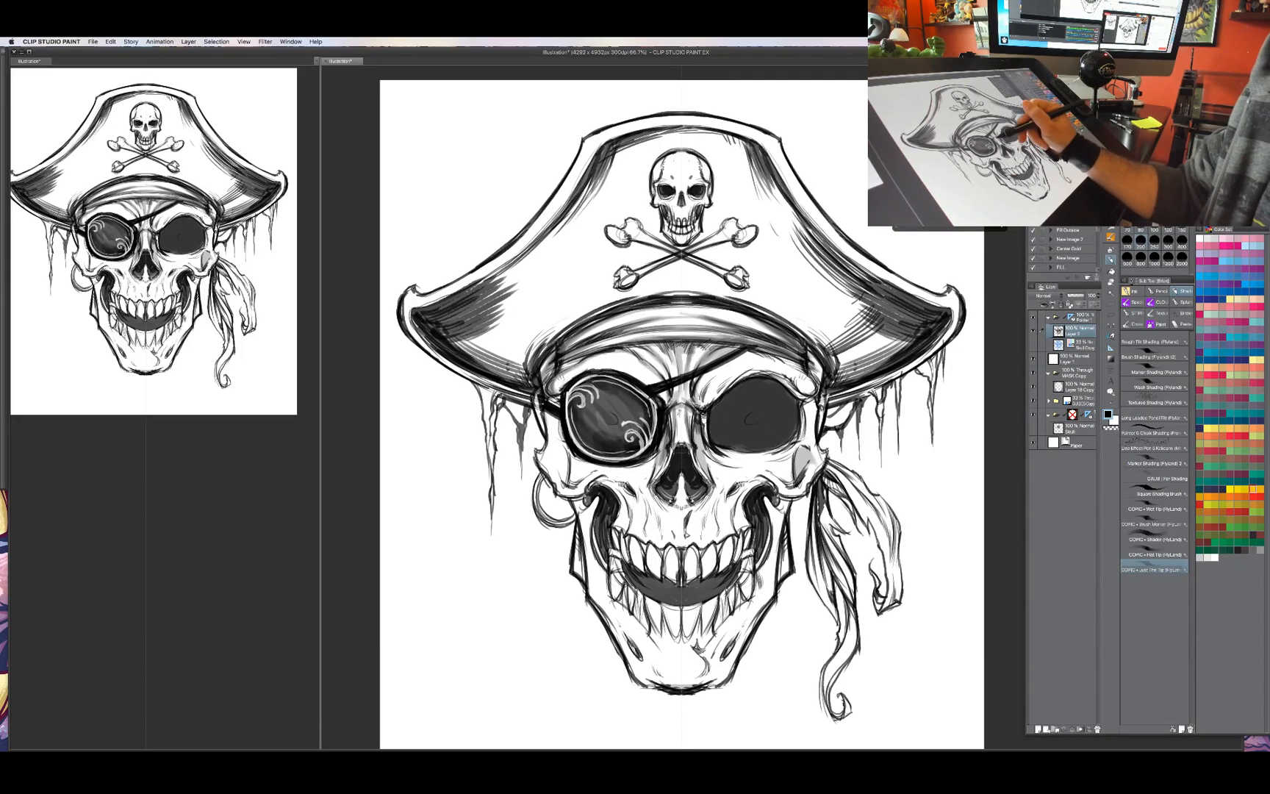
Shade the bone rim around the open eye socket with light grey marker strokes.
{"action": "left_click_drag", "start_coordinate": [769, 457], "coordinate": [764, 434]}
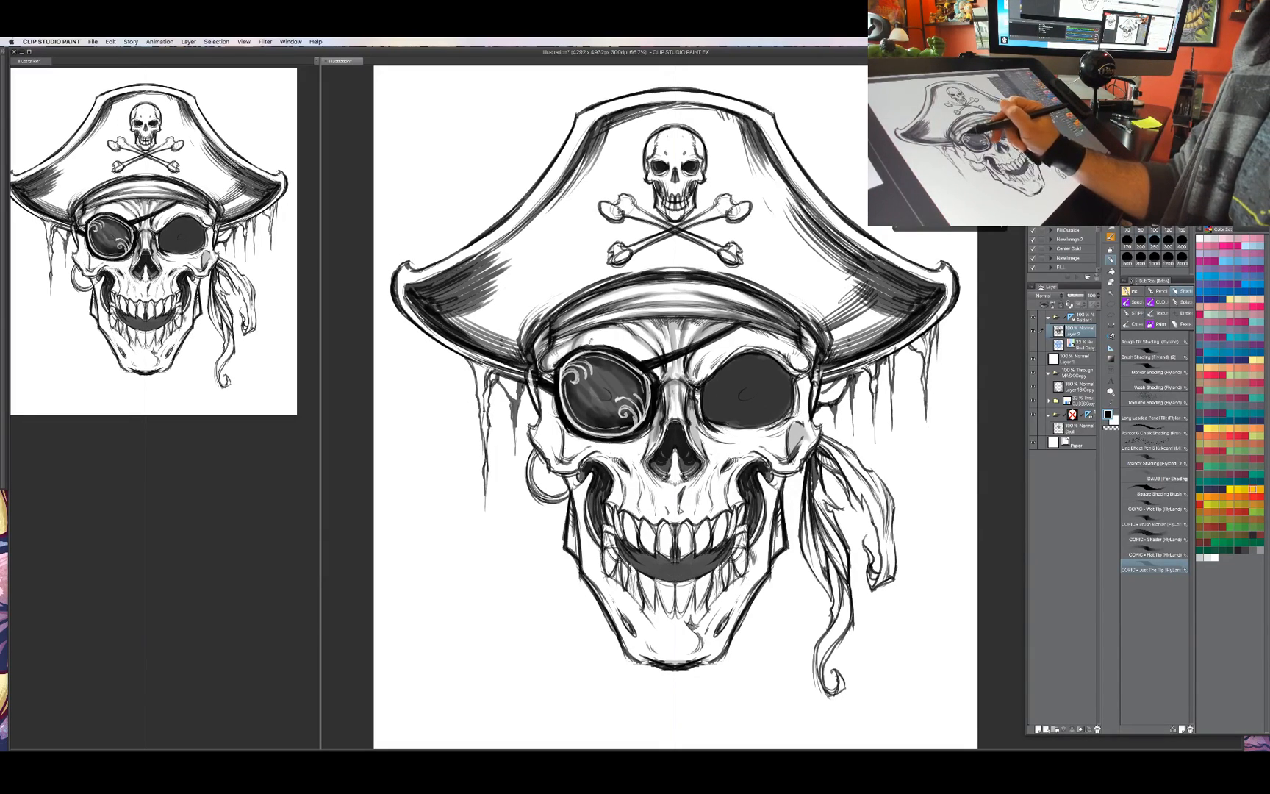
{"action": "mouse_move", "coordinate": [716, 367]}
{"action": "left_mouse_down"}
{"action": "mouse_move", "coordinate": [744, 348]}
{"action": "mouse_move", "coordinate": [795, 372]}
{"action": "mouse_move", "coordinate": [811, 364]}
{"action": "mouse_move", "coordinate": [766, 331]}
{"action": "left_mouse_up"}
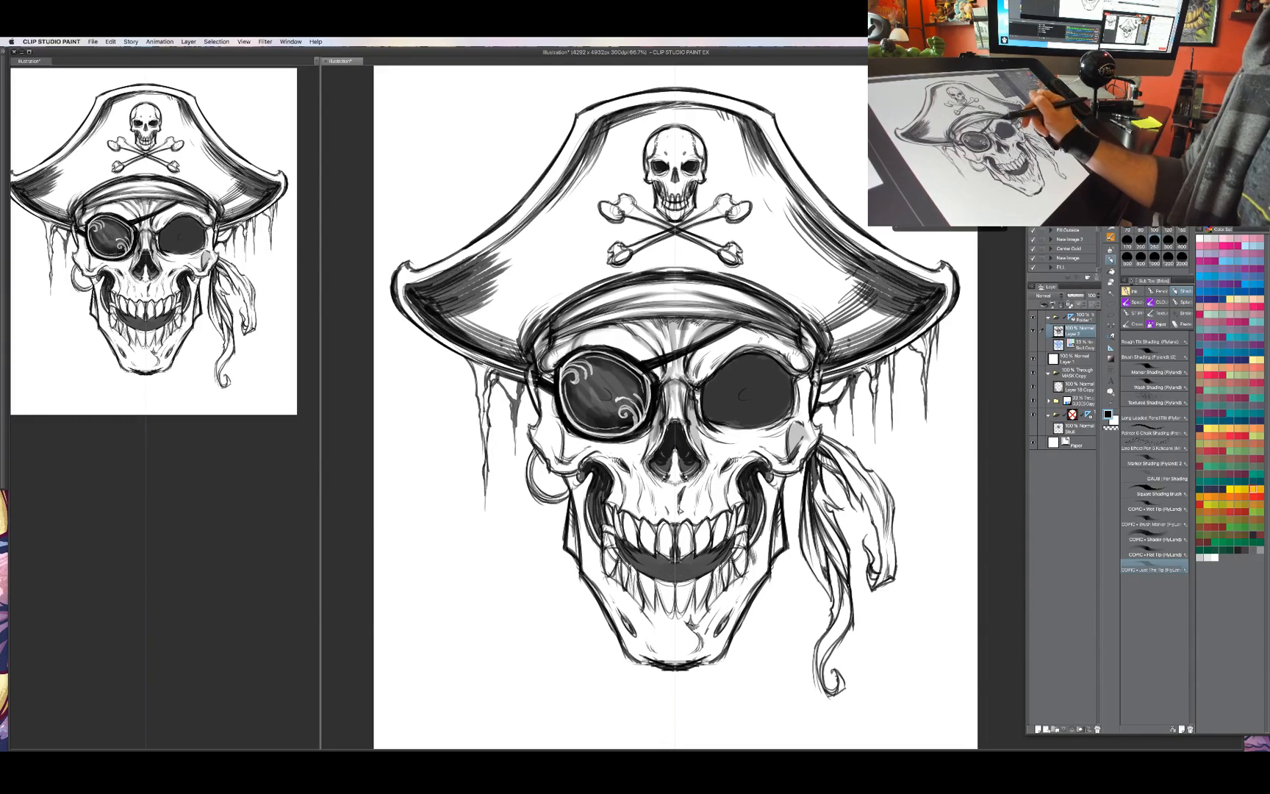
{"action": "mouse_move", "coordinate": [711, 384]}
{"action": "left_mouse_down"}
{"action": "mouse_move", "coordinate": [728, 340]}
{"action": "mouse_move", "coordinate": [737, 350]}
{"action": "mouse_move", "coordinate": [702, 349]}
{"action": "left_mouse_up"}
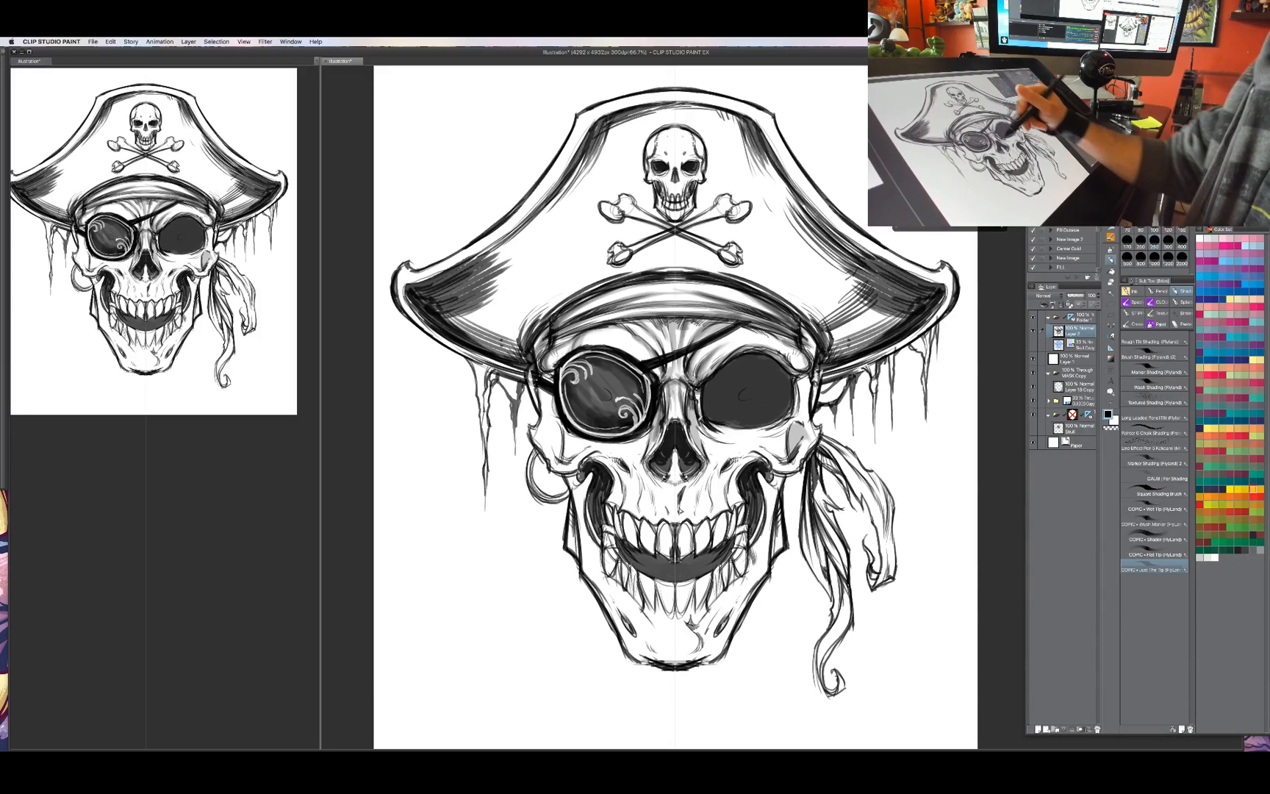
{"action": "mouse_move", "coordinate": [694, 388]}
{"action": "left_mouse_down"}
{"action": "mouse_move", "coordinate": [710, 431]}
{"action": "mouse_move", "coordinate": [769, 442]}
{"action": "left_mouse_up"}
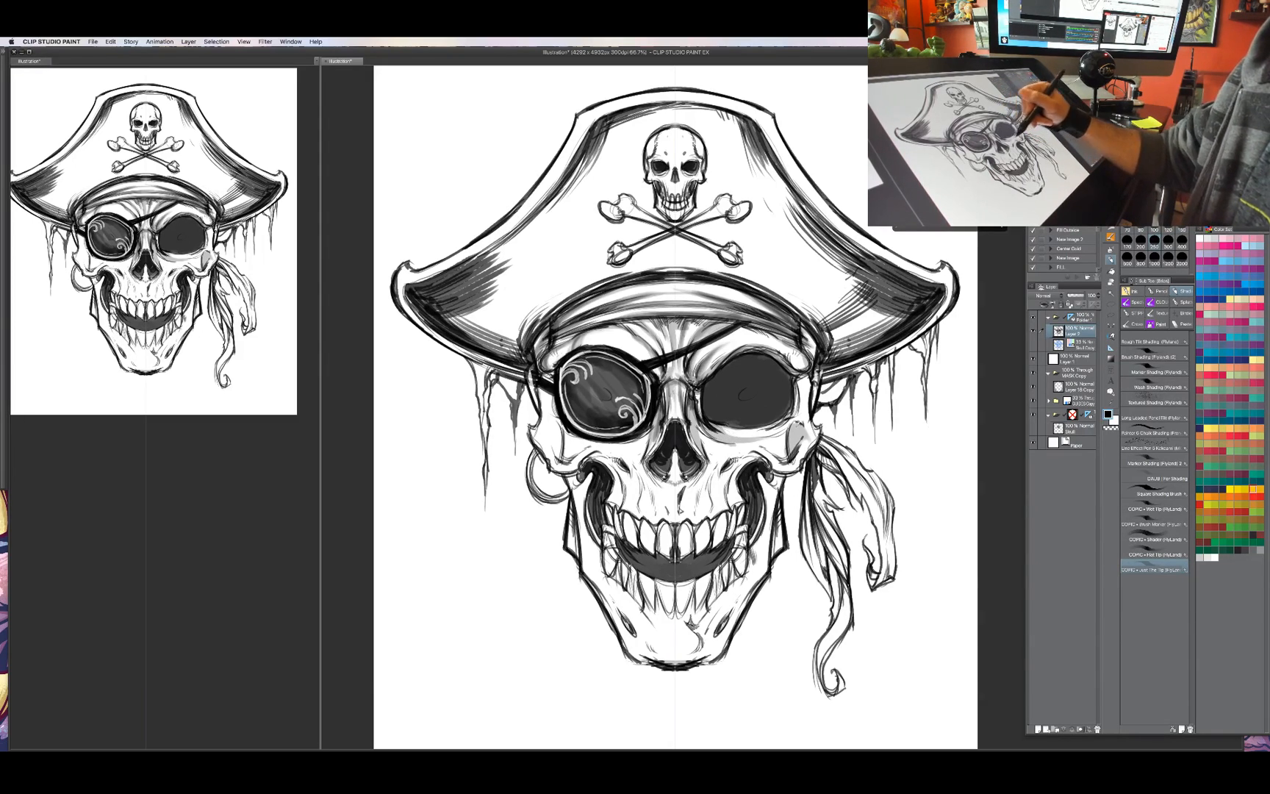
{"action": "mouse_move", "coordinate": [800, 382]}
{"action": "left_mouse_down"}
{"action": "mouse_move", "coordinate": [787, 430]}
{"action": "mouse_move", "coordinate": [768, 439]}
{"action": "mouse_move", "coordinate": [782, 423]}
{"action": "left_mouse_up"}
{"action": "left_click_drag", "start_coordinate": [783, 418], "coordinate": [732, 432]}
{"action": "left_click_drag", "start_coordinate": [735, 420], "coordinate": [700, 457]}
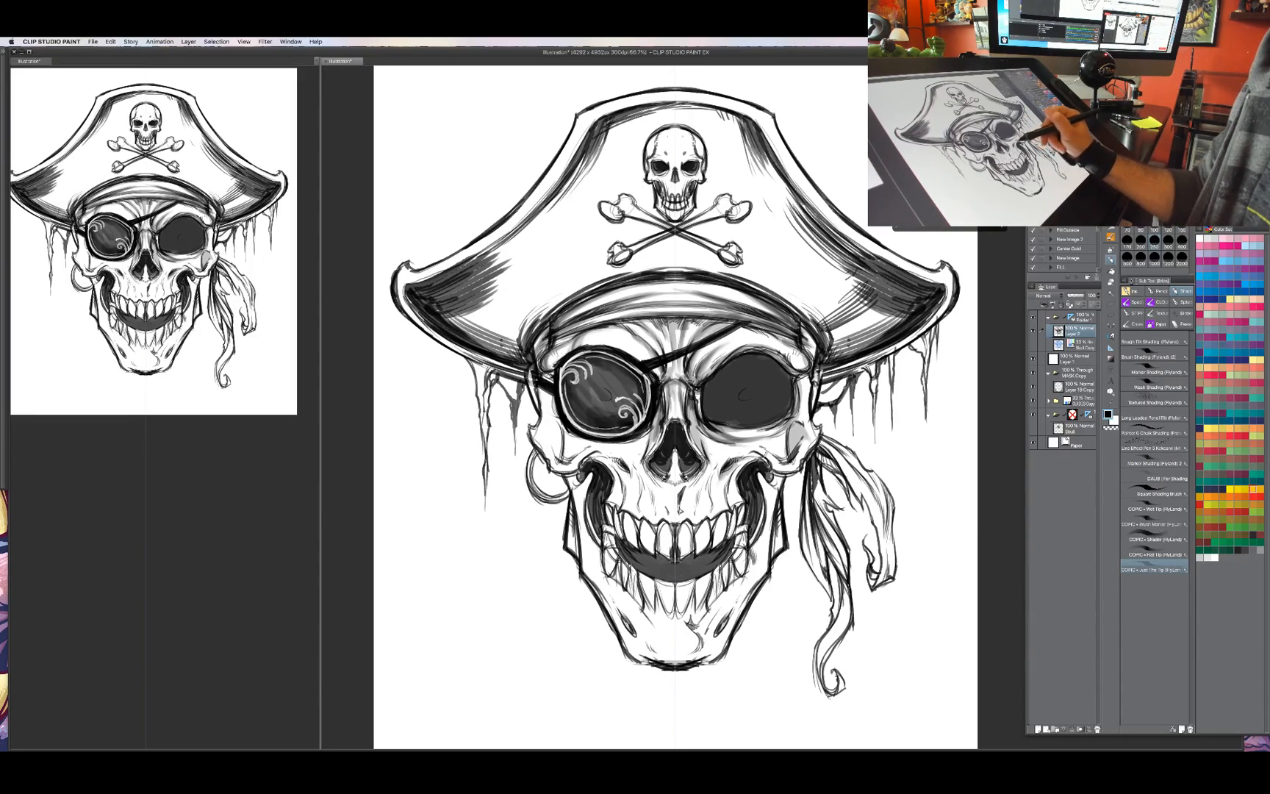
Add grey shading to the upper jaw beneath both cheekbones, beside the mouth corners.
{"action": "left_click_drag", "start_coordinate": [741, 460], "coordinate": [726, 483]}
{"action": "left_click_drag", "start_coordinate": [732, 482], "coordinate": [730, 504]}
{"action": "mouse_move", "coordinate": [755, 454]}
{"action": "left_mouse_down"}
{"action": "mouse_move", "coordinate": [738, 500]}
{"action": "mouse_move", "coordinate": [727, 488]}
{"action": "left_mouse_up"}
{"action": "mouse_move", "coordinate": [626, 455]}
{"action": "left_mouse_down"}
{"action": "mouse_move", "coordinate": [615, 473]}
{"action": "mouse_move", "coordinate": [591, 459]}
{"action": "mouse_move", "coordinate": [607, 485]}
{"action": "left_mouse_up"}
{"action": "mouse_move", "coordinate": [630, 480]}
{"action": "left_mouse_down"}
{"action": "mouse_move", "coordinate": [620, 509]}
{"action": "mouse_move", "coordinate": [628, 483]}
{"action": "mouse_move", "coordinate": [608, 505]}
{"action": "left_mouse_up"}
{"action": "left_click_drag", "start_coordinate": [622, 478], "coordinate": [611, 510]}
{"action": "left_click_drag", "start_coordinate": [614, 448], "coordinate": [582, 469]}
{"action": "left_click_drag", "start_coordinate": [614, 450], "coordinate": [595, 465]}
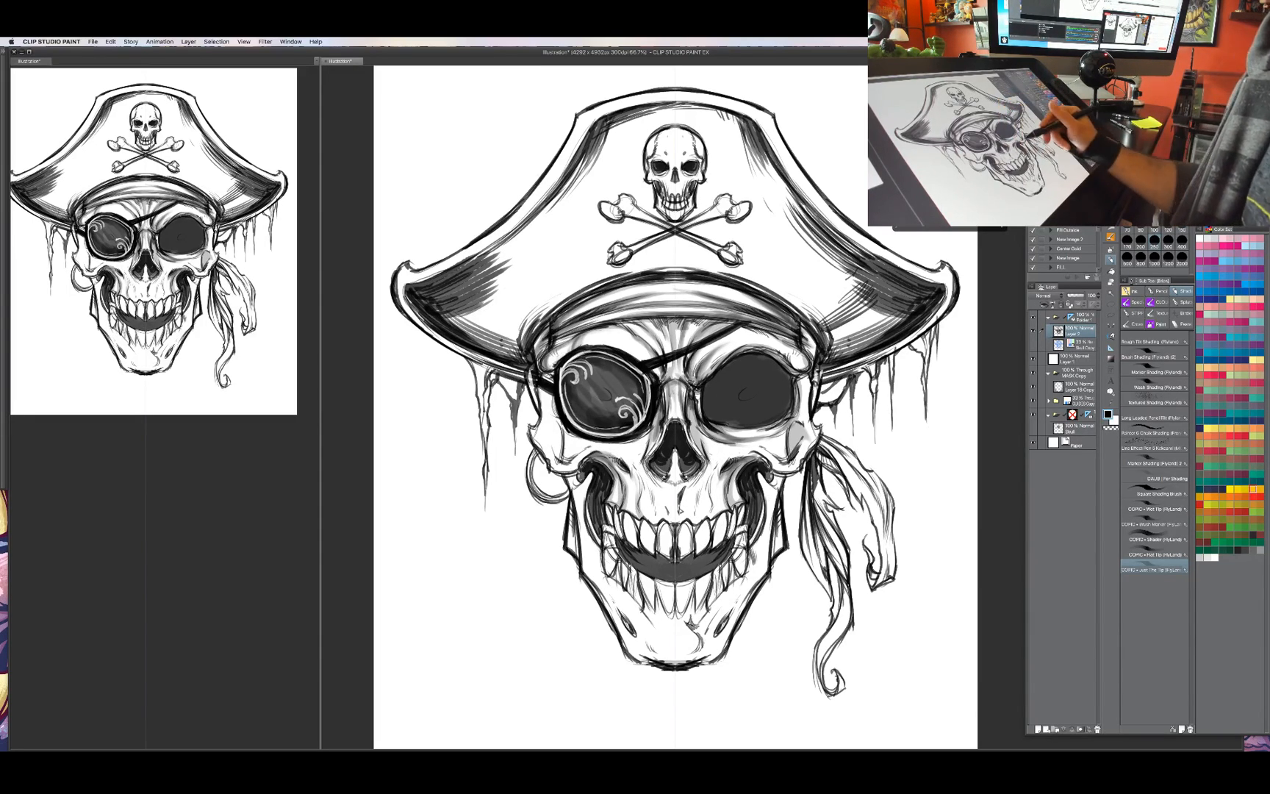
Shade the cheekbone and temple beside the eyepatch in grey, undoing a stray stroke.
{"action": "scroll", "coordinate": [675, 409], "scroll_direction": "down", "scroll_amount": 1}
{"action": "mouse_move", "coordinate": [602, 435]}
{"action": "left_mouse_down"}
{"action": "mouse_move", "coordinate": [581, 450]}
{"action": "mouse_move", "coordinate": [562, 443]}
{"action": "mouse_move", "coordinate": [574, 438]}
{"action": "left_mouse_up"}
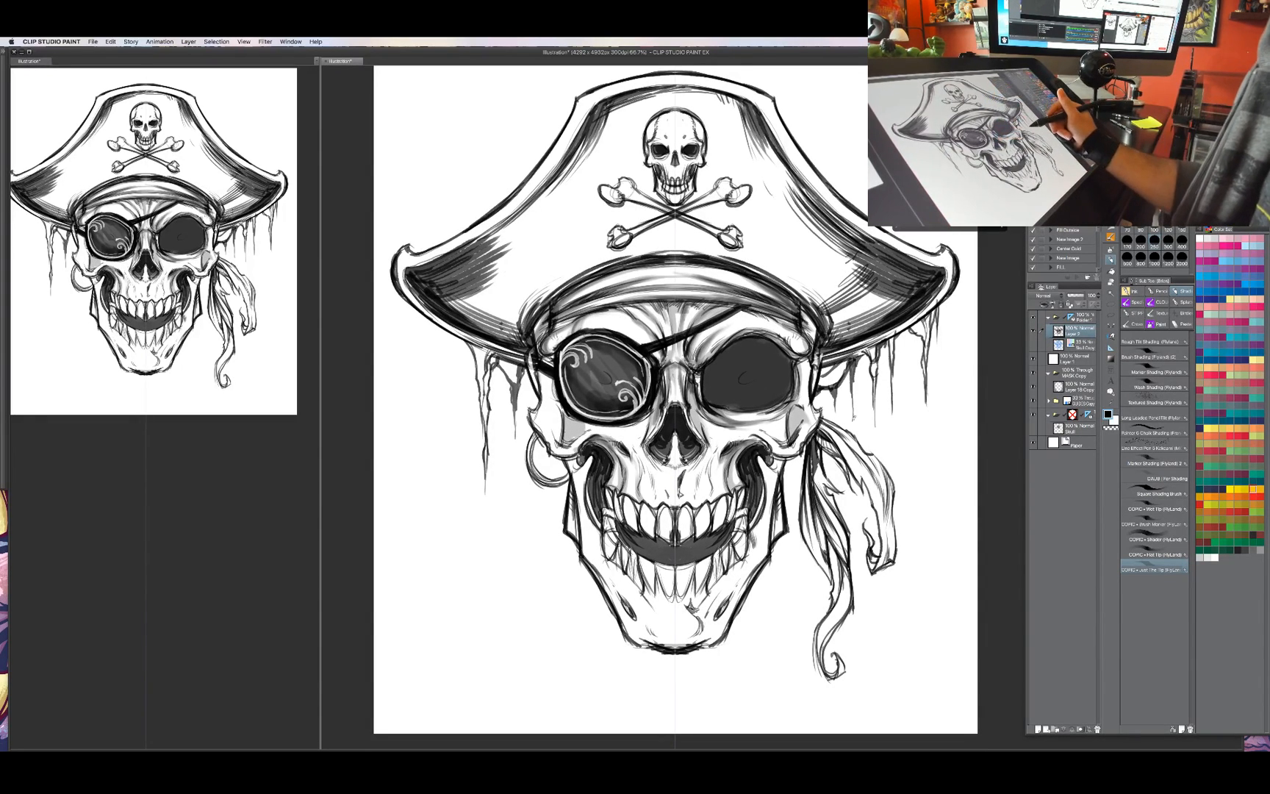
{"action": "key", "text": "super+z"}
{"action": "left_click_drag", "start_coordinate": [568, 408], "coordinate": [554, 437]}
{"action": "left_click_drag", "start_coordinate": [550, 370], "coordinate": [539, 382]}
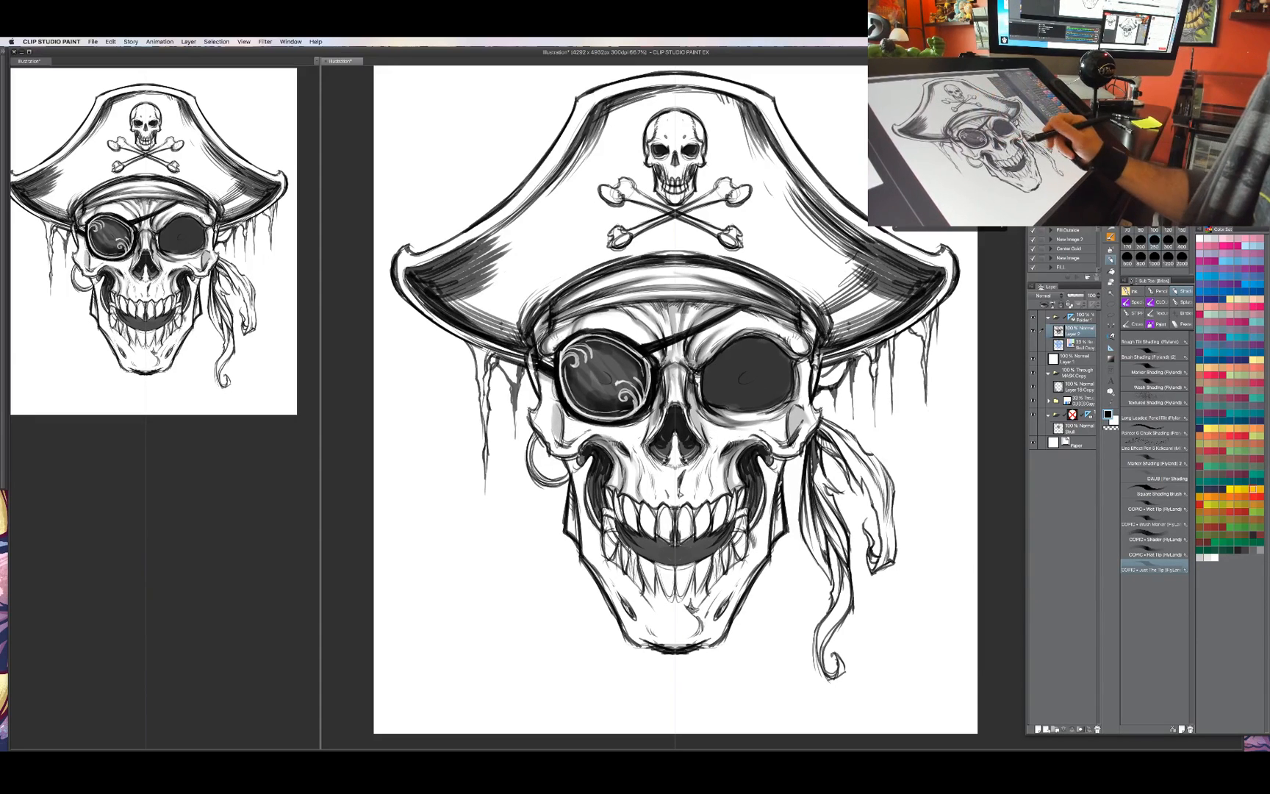
Shade the upper jaw between the nose cavity and the teeth in grey, redoing one stroke.
{"action": "mouse_move", "coordinate": [784, 466]}
{"action": "left_mouse_down"}
{"action": "mouse_move", "coordinate": [774, 438]}
{"action": "mouse_move", "coordinate": [701, 443]}
{"action": "mouse_move", "coordinate": [712, 463]}
{"action": "mouse_move", "coordinate": [685, 471]}
{"action": "left_mouse_up"}
{"action": "left_click_drag", "start_coordinate": [697, 421], "coordinate": [675, 473]}
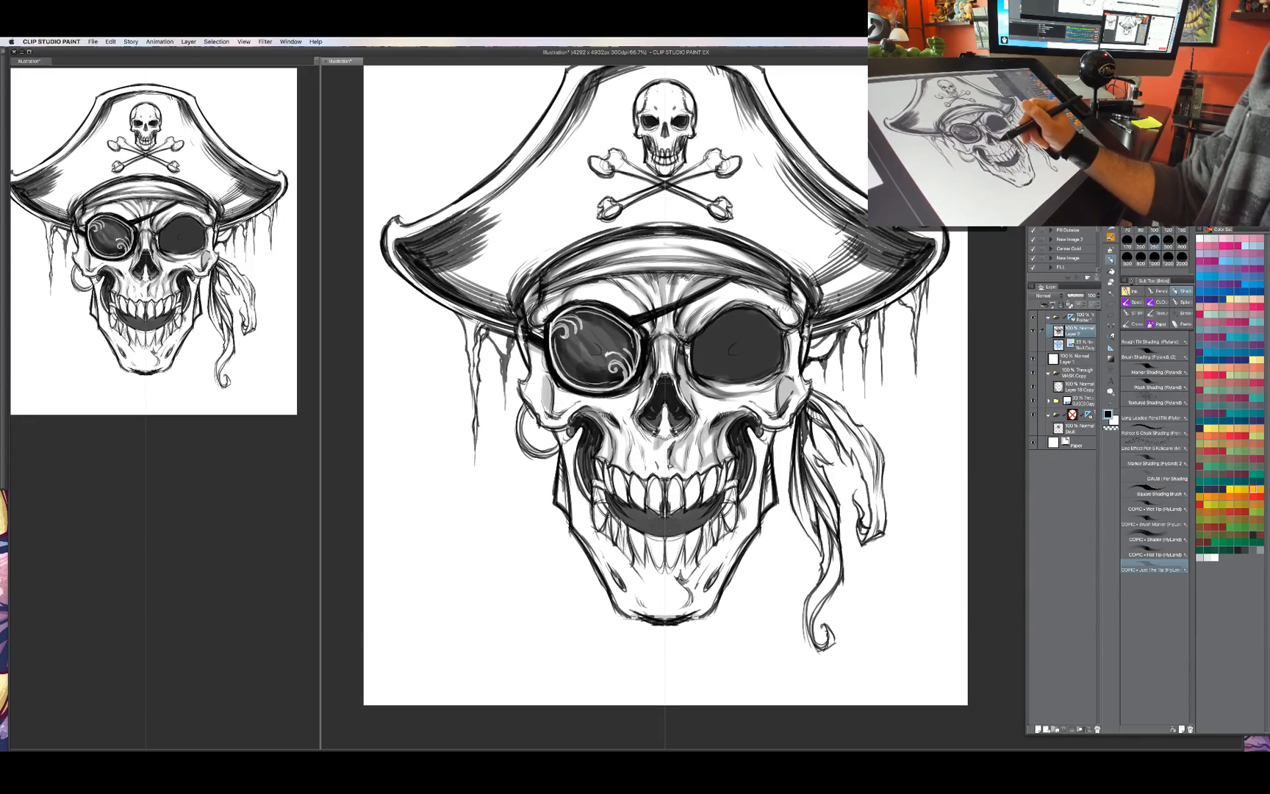
{"action": "key", "text": "super+z"}
{"action": "left_click_drag", "start_coordinate": [663, 437], "coordinate": [653, 467]}
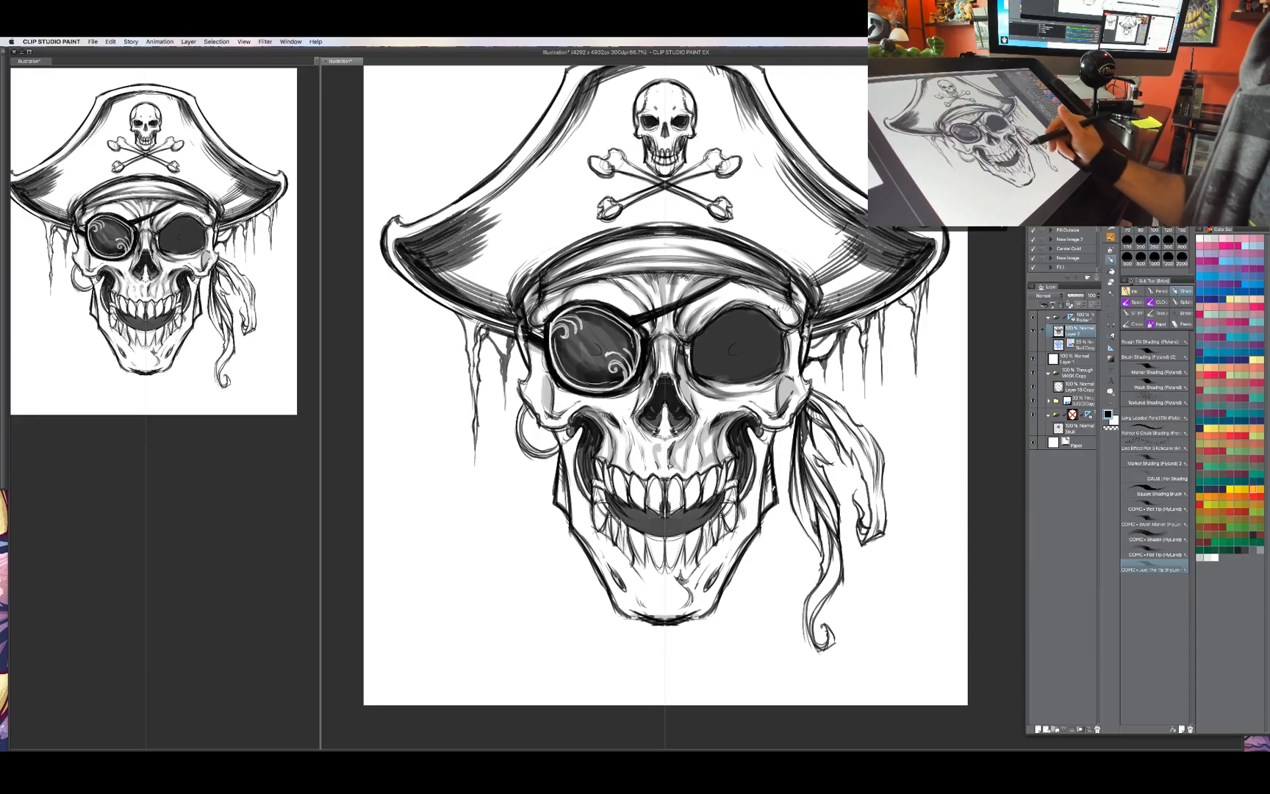
Add grey shading down the open-eye side of the jaw to the chin and along both outer jaw edges.
{"action": "left_click_drag", "start_coordinate": [765, 475], "coordinate": [748, 462]}
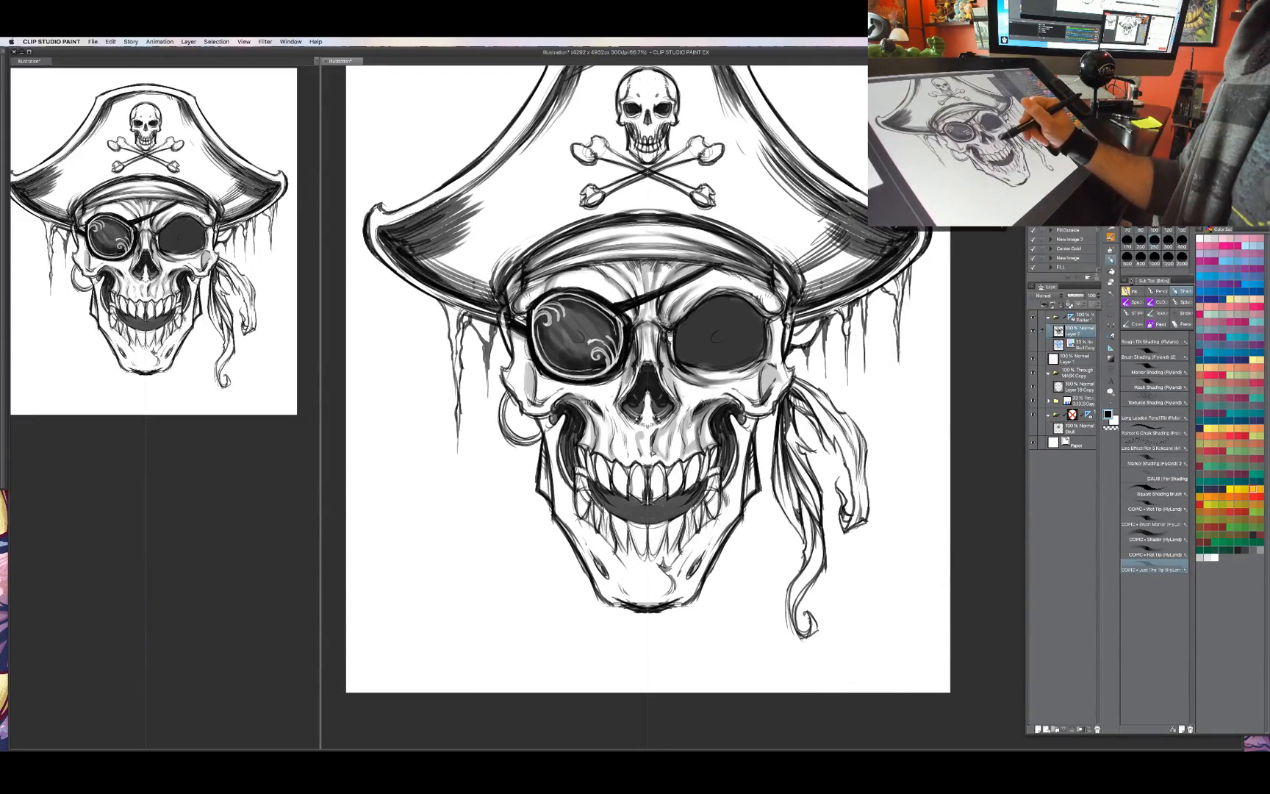
{"action": "mouse_move", "coordinate": [700, 412]}
{"action": "left_mouse_down"}
{"action": "mouse_move", "coordinate": [691, 447]}
{"action": "mouse_move", "coordinate": [675, 436]}
{"action": "mouse_move", "coordinate": [730, 479]}
{"action": "mouse_move", "coordinate": [724, 513]}
{"action": "mouse_move", "coordinate": [676, 572]}
{"action": "mouse_move", "coordinate": [713, 535]}
{"action": "mouse_move", "coordinate": [686, 582]}
{"action": "mouse_move", "coordinate": [638, 598]}
{"action": "left_mouse_up"}
{"action": "left_click_drag", "start_coordinate": [750, 411], "coordinate": [735, 430]}
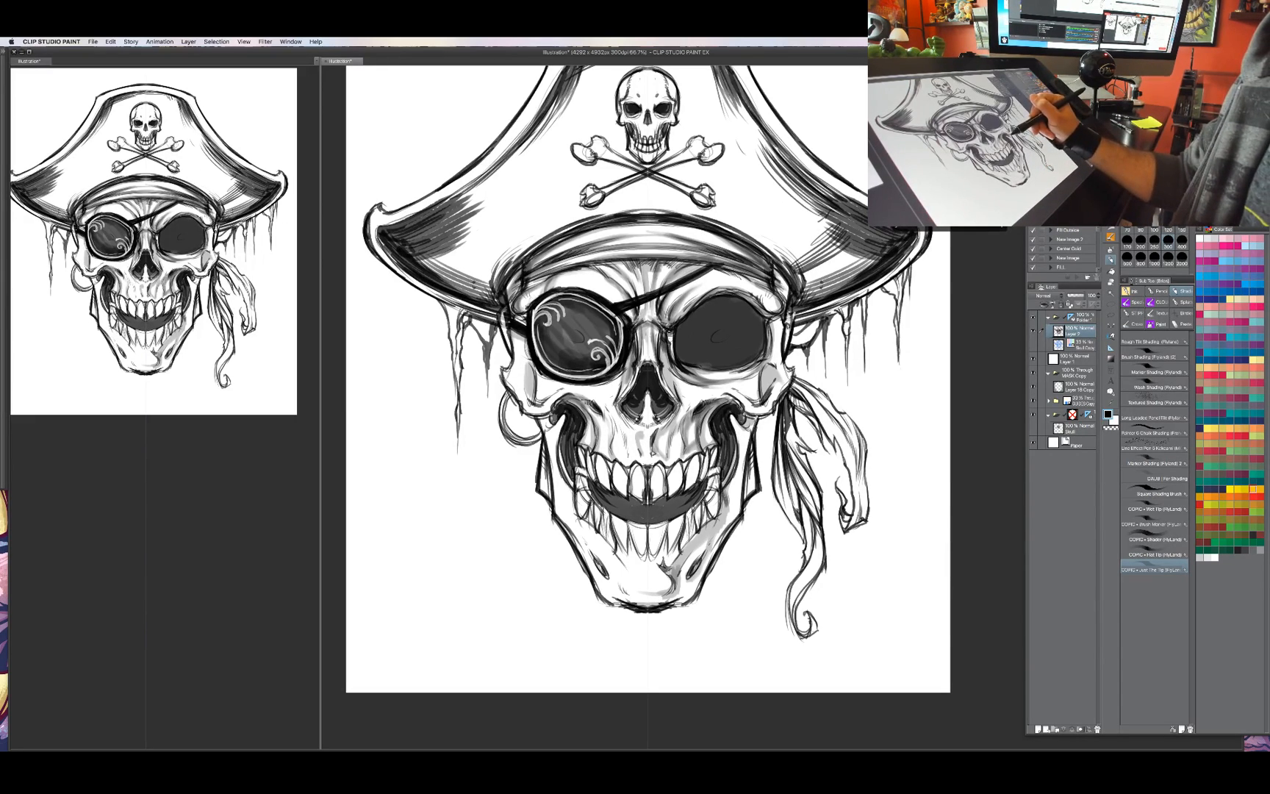
{"action": "mouse_move", "coordinate": [552, 414]}
{"action": "left_mouse_down"}
{"action": "mouse_move", "coordinate": [539, 434]}
{"action": "mouse_move", "coordinate": [560, 485]}
{"action": "mouse_move", "coordinate": [559, 472]}
{"action": "left_mouse_up"}
{"action": "left_click_drag", "start_coordinate": [547, 439], "coordinate": [543, 475]}
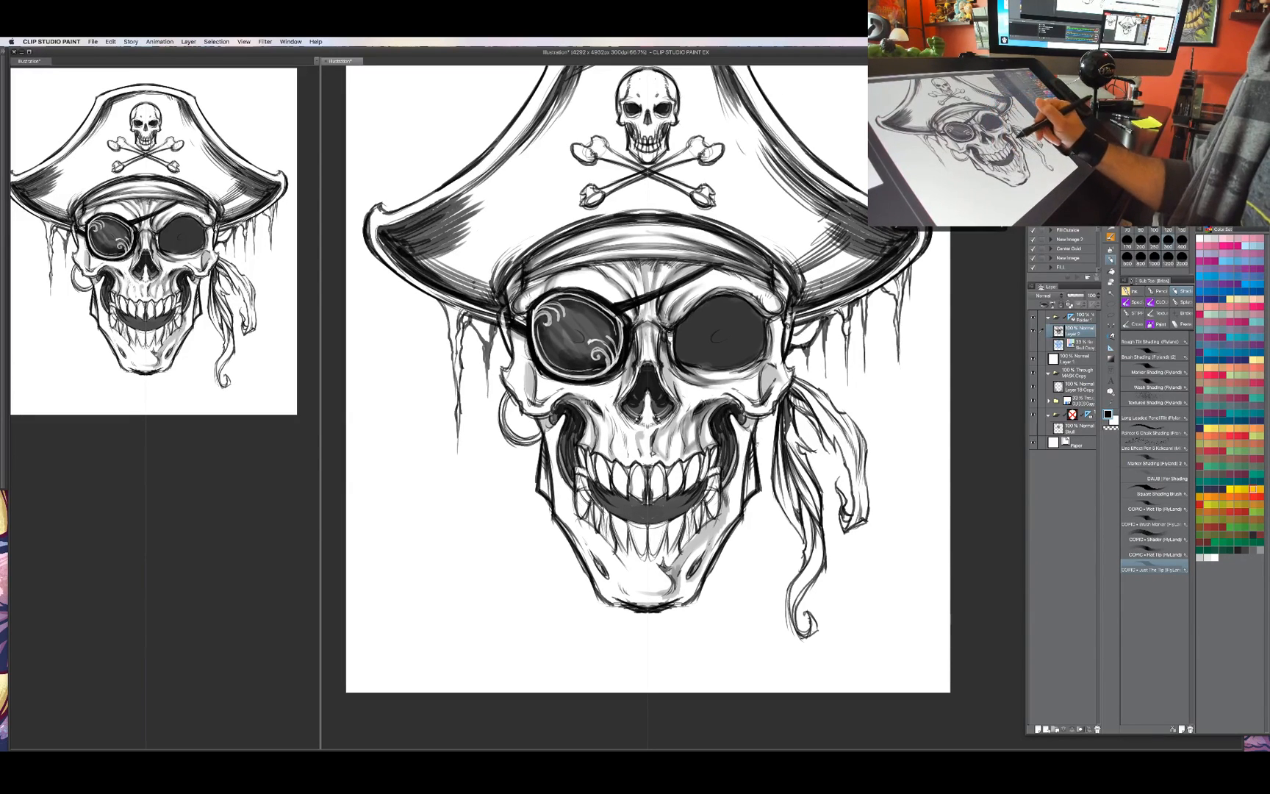
{"action": "left_click_drag", "start_coordinate": [759, 439], "coordinate": [750, 479]}
{"action": "left_click_drag", "start_coordinate": [755, 435], "coordinate": [749, 486]}
Shade the folds of the long, curled bandana tail with grey marker strokes.
{"action": "left_click_drag", "start_coordinate": [868, 505], "coordinate": [823, 497]}
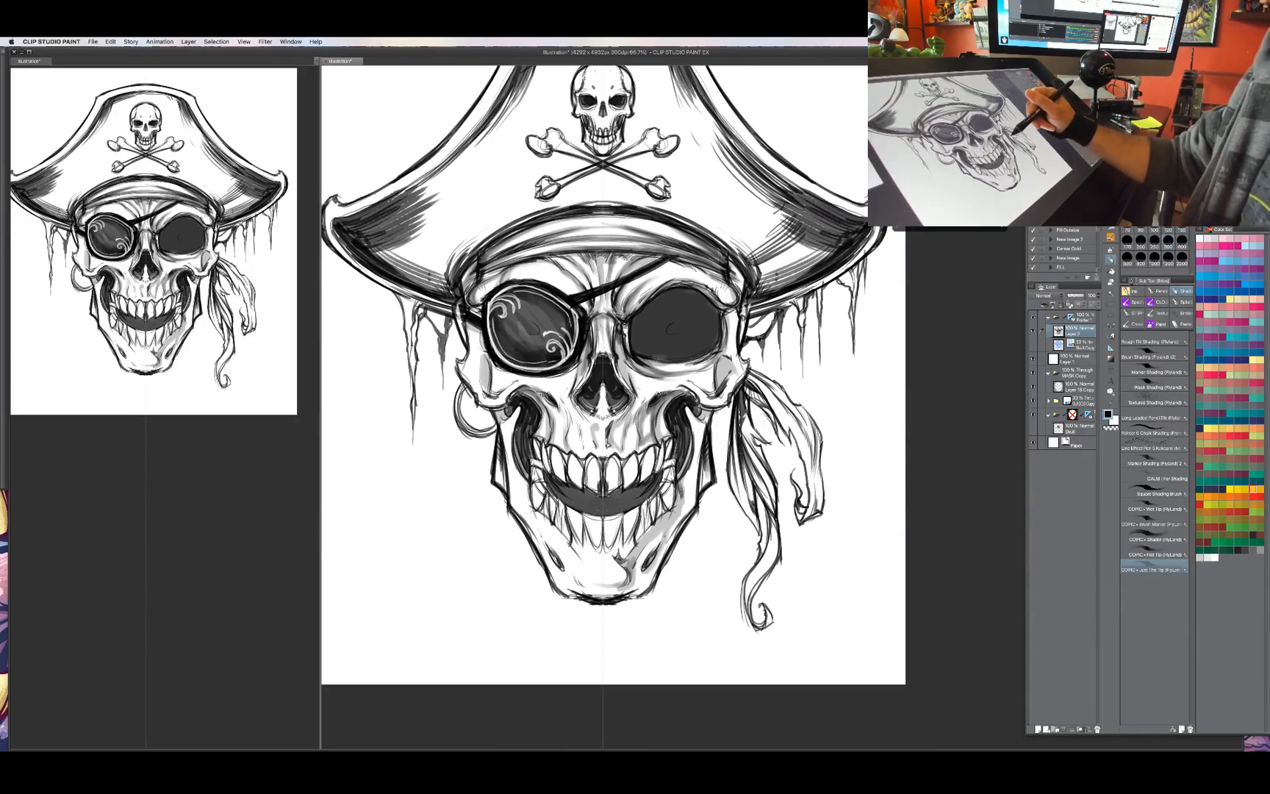
{"action": "left_click_drag", "start_coordinate": [749, 411], "coordinate": [741, 450]}
{"action": "left_click_drag", "start_coordinate": [757, 448], "coordinate": [747, 471]}
{"action": "left_click_drag", "start_coordinate": [755, 415], "coordinate": [744, 452]}
{"action": "left_click_drag", "start_coordinate": [769, 430], "coordinate": [746, 497]}
{"action": "mouse_move", "coordinate": [775, 452]}
{"action": "left_mouse_down"}
{"action": "mouse_move", "coordinate": [747, 511]}
{"action": "mouse_move", "coordinate": [741, 491]}
{"action": "left_mouse_up"}
{"action": "mouse_move", "coordinate": [744, 398]}
{"action": "left_mouse_down"}
{"action": "mouse_move", "coordinate": [735, 485]}
{"action": "mouse_move", "coordinate": [732, 472]}
{"action": "left_mouse_up"}
{"action": "mouse_move", "coordinate": [750, 460]}
{"action": "left_mouse_down"}
{"action": "mouse_move", "coordinate": [735, 505]}
{"action": "mouse_move", "coordinate": [767, 571]}
{"action": "left_mouse_up"}
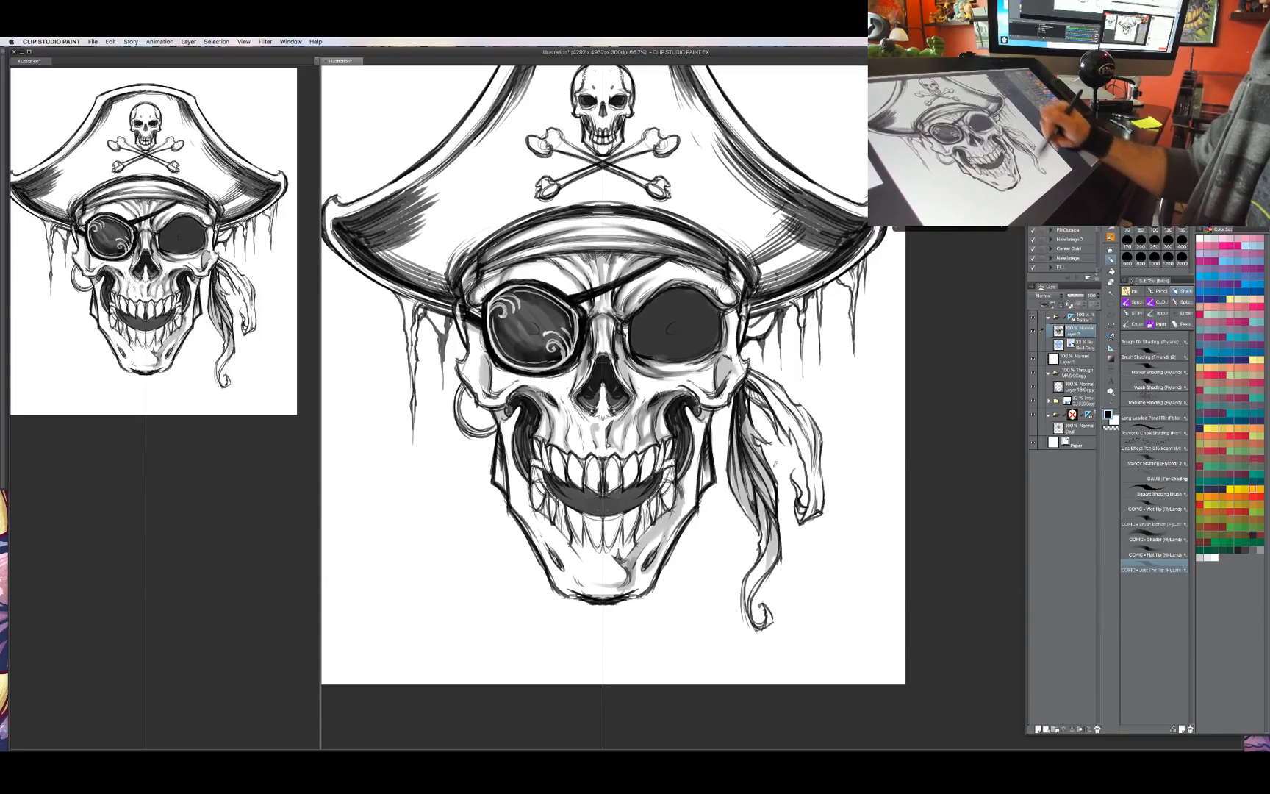
Add grey shading to the outer, shorter bandana tail and around the knot.
{"action": "mouse_move", "coordinate": [757, 378]}
{"action": "left_mouse_down"}
{"action": "mouse_move", "coordinate": [749, 409]}
{"action": "mouse_move", "coordinate": [777, 439]}
{"action": "mouse_move", "coordinate": [792, 431]}
{"action": "left_mouse_up"}
{"action": "mouse_move", "coordinate": [819, 426]}
{"action": "left_mouse_down"}
{"action": "mouse_move", "coordinate": [796, 465]}
{"action": "mouse_move", "coordinate": [772, 431]}
{"action": "left_mouse_up"}
{"action": "mouse_move", "coordinate": [764, 373]}
{"action": "left_mouse_down"}
{"action": "mouse_move", "coordinate": [747, 399]}
{"action": "mouse_move", "coordinate": [765, 419]}
{"action": "mouse_move", "coordinate": [741, 420]}
{"action": "left_mouse_up"}
{"action": "left_click_drag", "start_coordinate": [756, 419], "coordinate": [746, 462]}
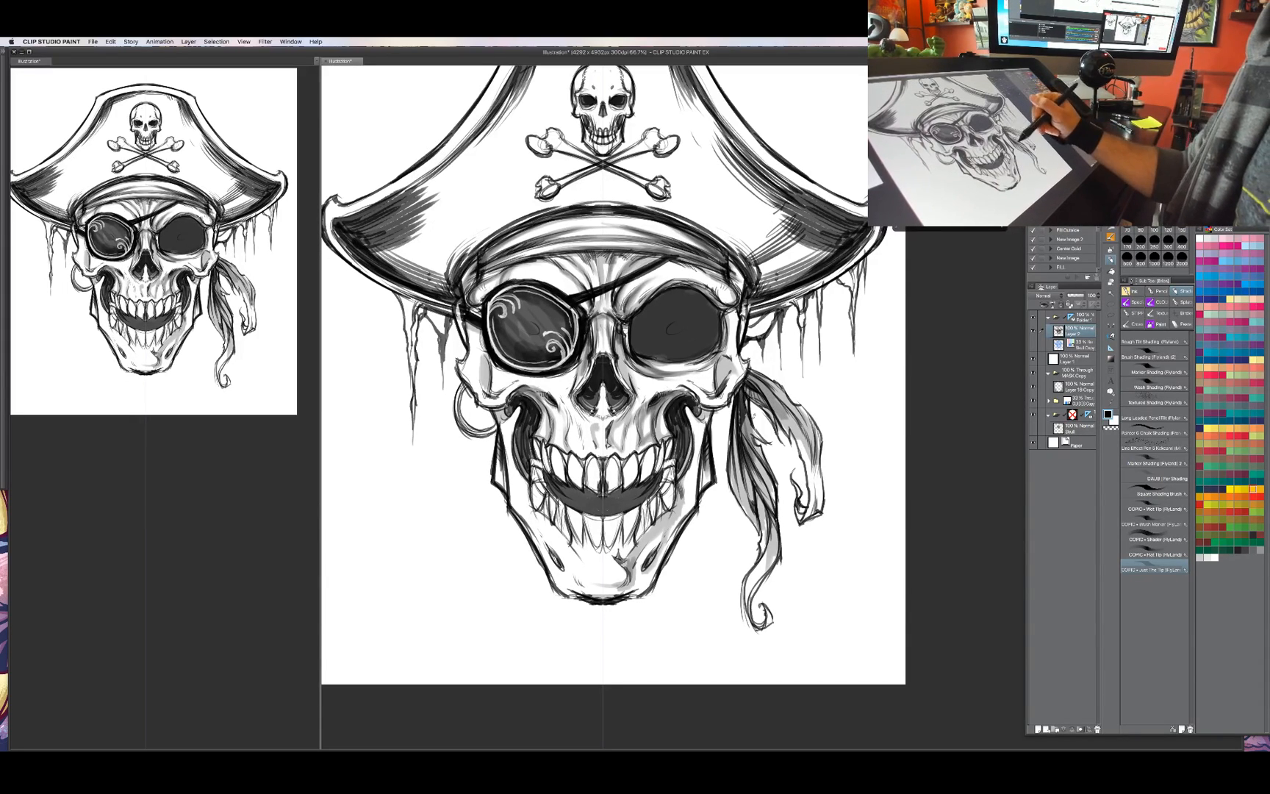
{"action": "left_click_drag", "start_coordinate": [746, 372], "coordinate": [769, 396]}
{"action": "mouse_move", "coordinate": [751, 370]}
{"action": "left_mouse_down"}
{"action": "mouse_move", "coordinate": [789, 418]}
{"action": "mouse_move", "coordinate": [790, 387]}
{"action": "mouse_move", "coordinate": [833, 435]}
{"action": "left_mouse_up"}
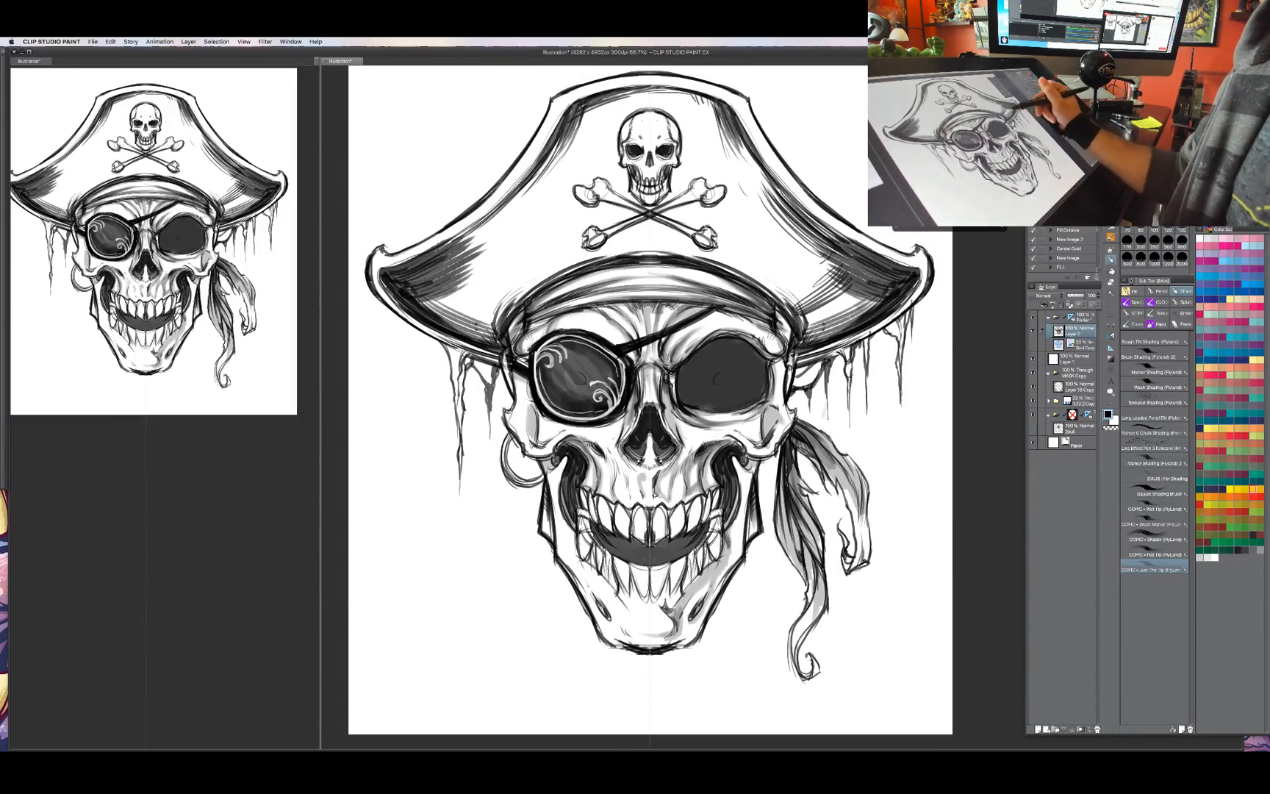
Fill the open-eye side of the hat with flat light grey, working around the skull and crossbones emblem.
{"action": "mouse_move", "coordinate": [878, 297]}
{"action": "left_mouse_down"}
{"action": "mouse_move", "coordinate": [812, 335]}
{"action": "mouse_move", "coordinate": [761, 279]}
{"action": "left_mouse_up"}
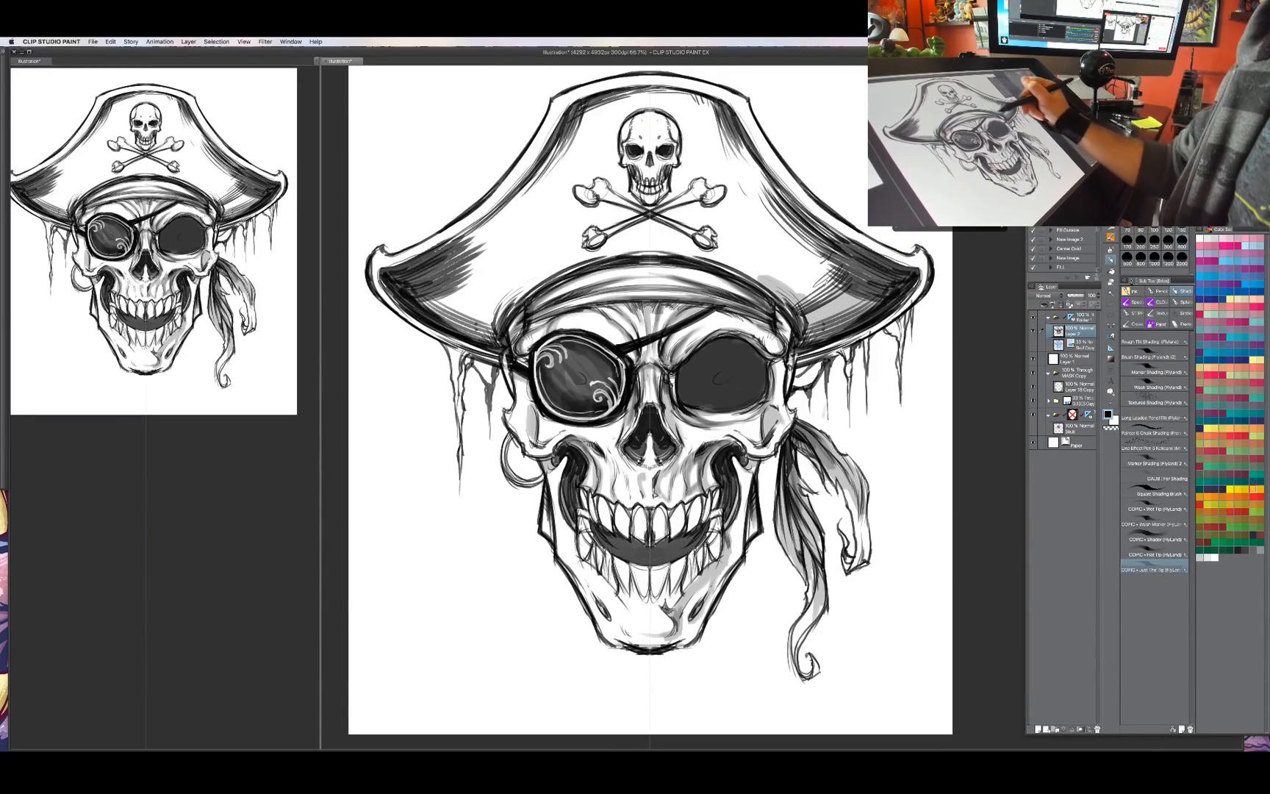
{"action": "mouse_move", "coordinate": [838, 295]}
{"action": "left_mouse_down"}
{"action": "mouse_move", "coordinate": [747, 229]}
{"action": "mouse_move", "coordinate": [727, 236]}
{"action": "mouse_move", "coordinate": [750, 280]}
{"action": "mouse_move", "coordinate": [779, 176]}
{"action": "mouse_move", "coordinate": [735, 118]}
{"action": "mouse_move", "coordinate": [773, 244]}
{"action": "mouse_move", "coordinate": [744, 213]}
{"action": "mouse_move", "coordinate": [721, 239]}
{"action": "mouse_move", "coordinate": [712, 221]}
{"action": "mouse_move", "coordinate": [680, 219]}
{"action": "mouse_move", "coordinate": [732, 195]}
{"action": "mouse_move", "coordinate": [715, 167]}
{"action": "mouse_move", "coordinate": [674, 180]}
{"action": "mouse_move", "coordinate": [710, 147]}
{"action": "mouse_move", "coordinate": [666, 96]}
{"action": "mouse_move", "coordinate": [706, 103]}
{"action": "left_mouse_up"}
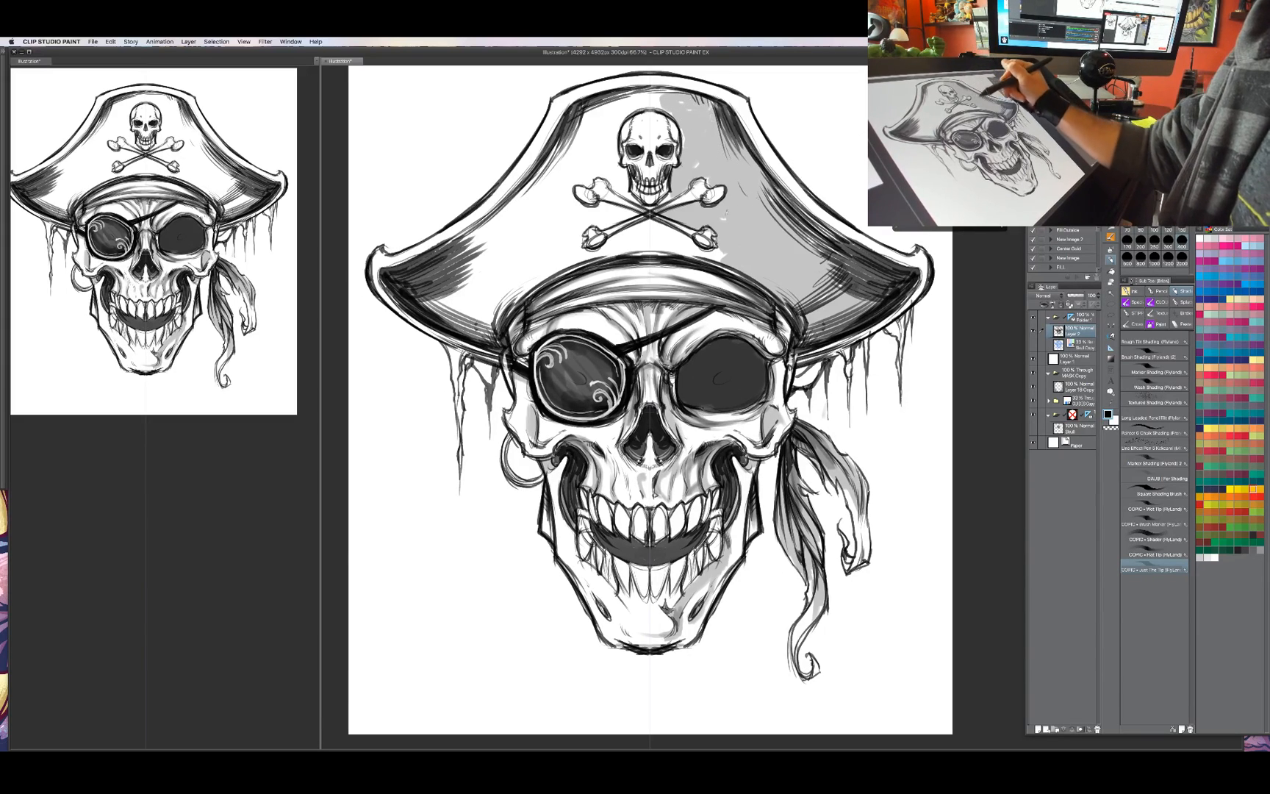
{"action": "mouse_move", "coordinate": [726, 247]}
{"action": "left_mouse_down"}
{"action": "mouse_move", "coordinate": [702, 252]}
{"action": "mouse_move", "coordinate": [666, 229]}
{"action": "mouse_move", "coordinate": [649, 237]}
{"action": "mouse_move", "coordinate": [668, 238]}
{"action": "mouse_move", "coordinate": [660, 250]}
{"action": "mouse_move", "coordinate": [595, 264]}
{"action": "left_mouse_up"}
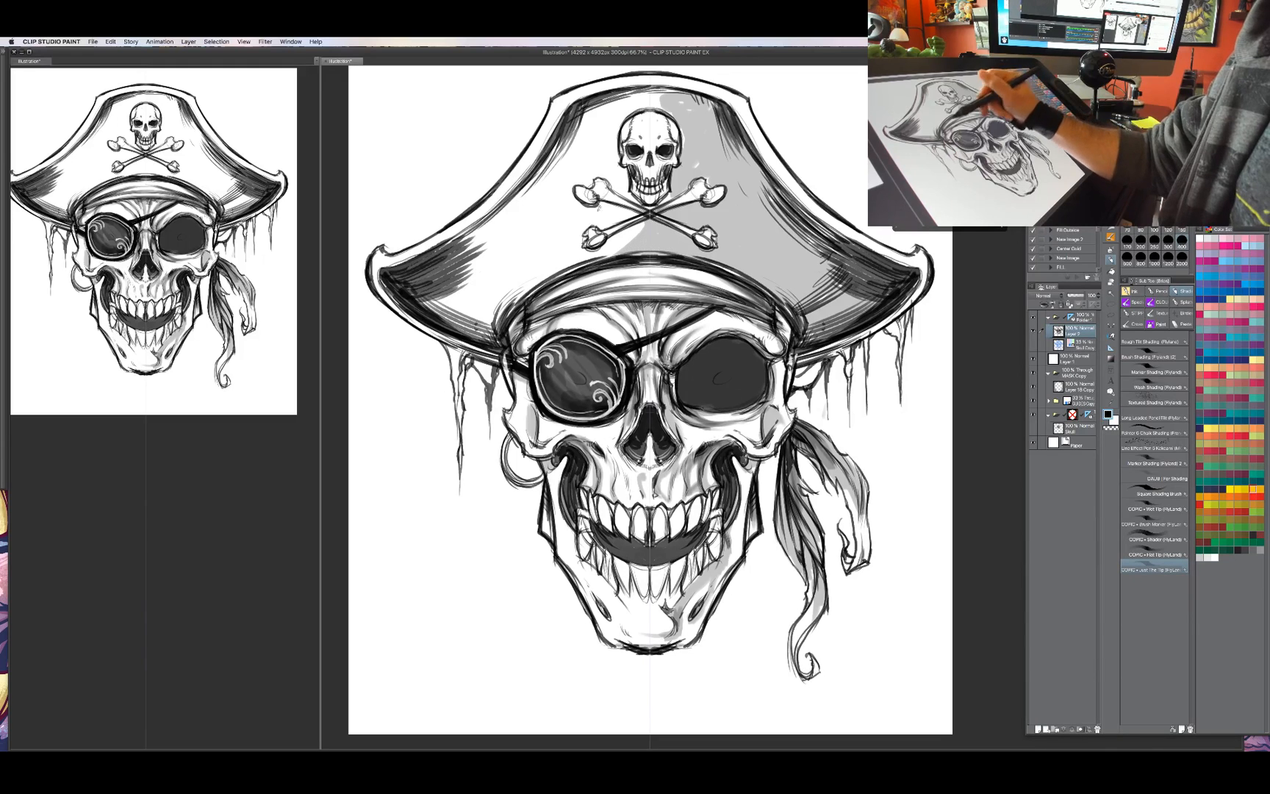
Shade the eyepatch side of the hat with sweeping grey strokes along the crown and brim, leaving a white highlight.
{"action": "mouse_move", "coordinate": [663, 91]}
{"action": "left_mouse_down"}
{"action": "mouse_move", "coordinate": [617, 93]}
{"action": "mouse_move", "coordinate": [724, 108]}
{"action": "mouse_move", "coordinate": [581, 119]}
{"action": "mouse_move", "coordinate": [541, 175]}
{"action": "mouse_move", "coordinate": [445, 252]}
{"action": "mouse_move", "coordinate": [442, 271]}
{"action": "mouse_move", "coordinate": [533, 200]}
{"action": "mouse_move", "coordinate": [444, 284]}
{"action": "mouse_move", "coordinate": [457, 288]}
{"action": "left_mouse_up"}
{"action": "mouse_move", "coordinate": [543, 237]}
{"action": "left_mouse_down"}
{"action": "mouse_move", "coordinate": [412, 295]}
{"action": "mouse_move", "coordinate": [488, 334]}
{"action": "mouse_move", "coordinate": [437, 301]}
{"action": "mouse_move", "coordinate": [491, 297]}
{"action": "mouse_move", "coordinate": [477, 303]}
{"action": "left_mouse_up"}
{"action": "mouse_move", "coordinate": [456, 342]}
{"action": "left_mouse_down"}
{"action": "mouse_move", "coordinate": [502, 319]}
{"action": "mouse_move", "coordinate": [520, 277]}
{"action": "mouse_move", "coordinate": [567, 261]}
{"action": "left_mouse_up"}
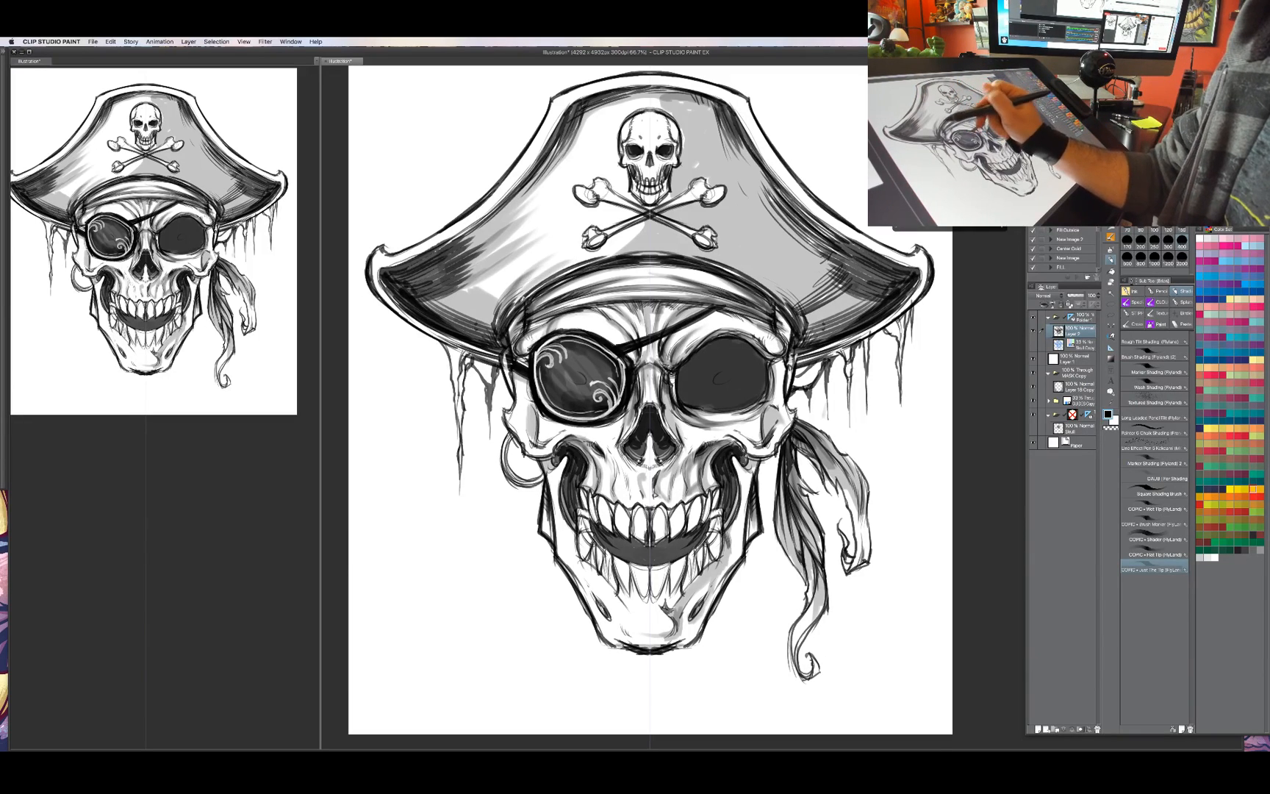
{"action": "left_click_drag", "start_coordinate": [500, 305], "coordinate": [527, 265]}
{"action": "left_click_drag", "start_coordinate": [557, 252], "coordinate": [566, 243]}
{"action": "left_click_drag", "start_coordinate": [531, 295], "coordinate": [580, 264]}
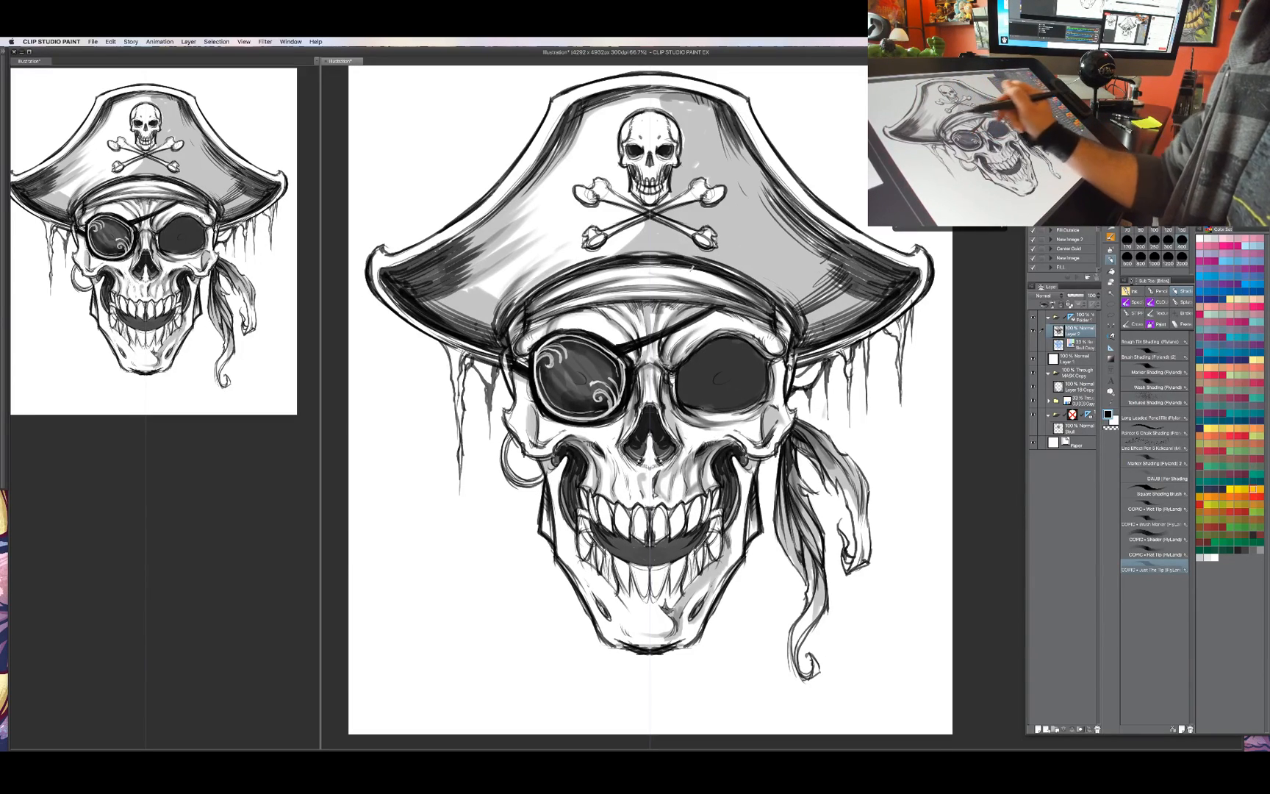
Add further sweeping shading strokes over the grey brim and crown on the open-eye side of the hat.
{"action": "left_click_drag", "start_coordinate": [651, 401], "coordinate": [631, 409]}
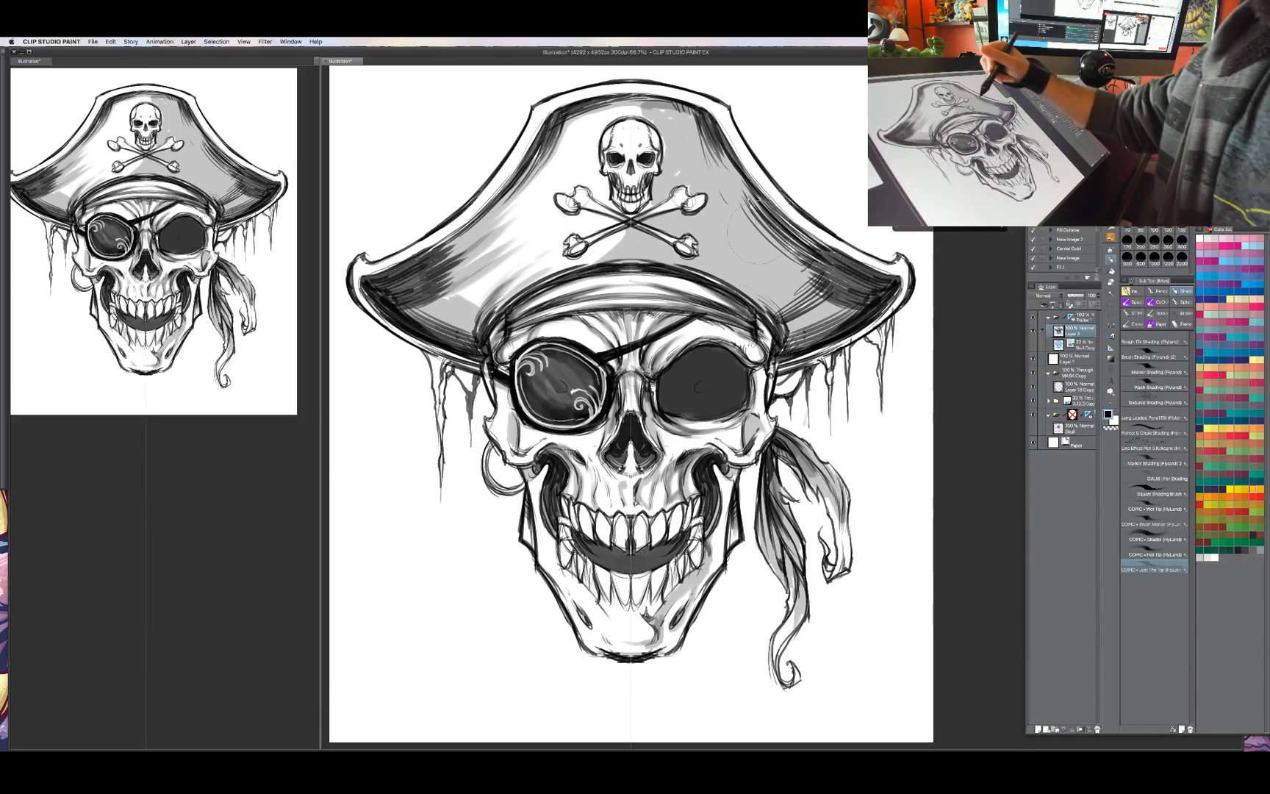
{"action": "left_click_drag", "start_coordinate": [853, 291], "coordinate": [746, 215]}
{"action": "left_click_drag", "start_coordinate": [794, 272], "coordinate": [736, 214]}
{"action": "left_click_drag", "start_coordinate": [860, 305], "coordinate": [744, 246]}
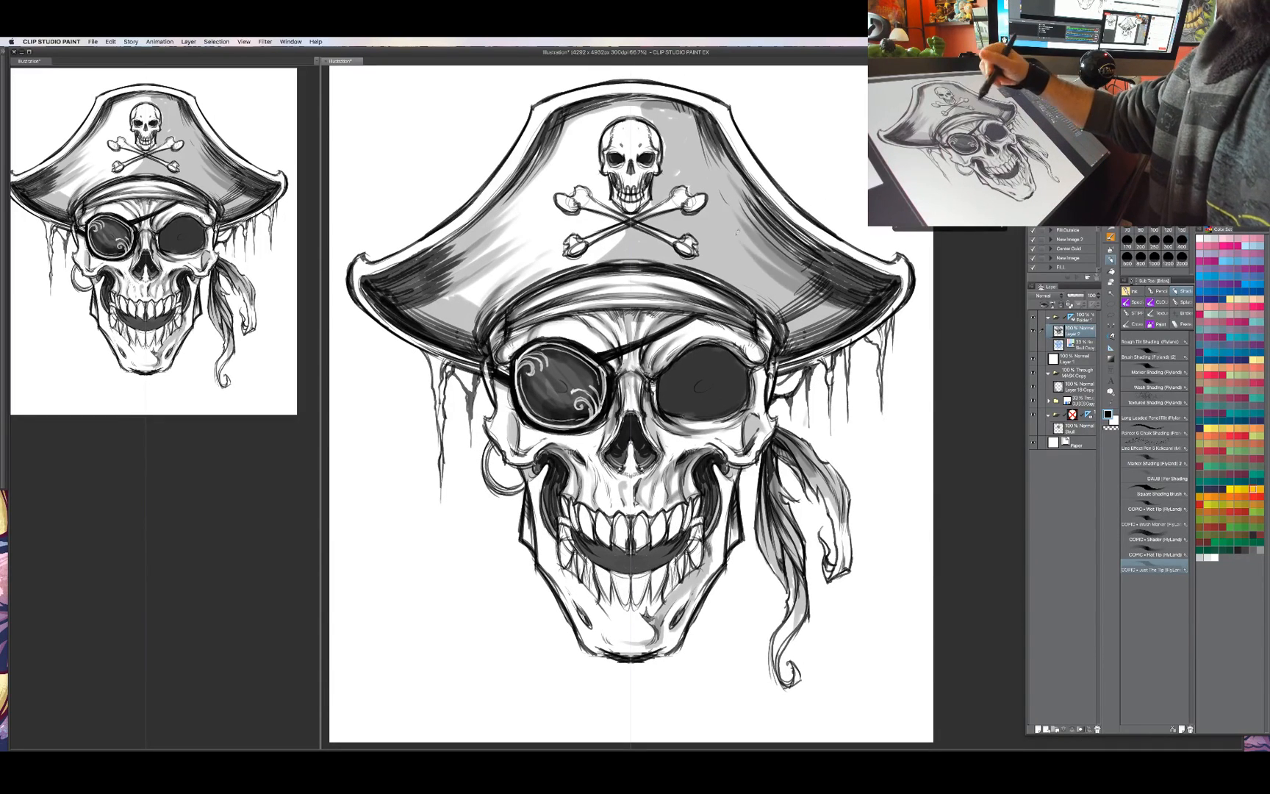
Deepen the grey strokes from the brim tip up to the crown's upper edge on the open-eye side of the hat.
{"action": "left_click_drag", "start_coordinate": [816, 310], "coordinate": [749, 260]}
{"action": "left_click_drag", "start_coordinate": [853, 323], "coordinate": [816, 302]}
{"action": "mouse_move", "coordinate": [819, 324]}
{"action": "left_mouse_down"}
{"action": "mouse_move", "coordinate": [746, 273]}
{"action": "mouse_move", "coordinate": [779, 307]}
{"action": "mouse_move", "coordinate": [768, 311]}
{"action": "left_mouse_up"}
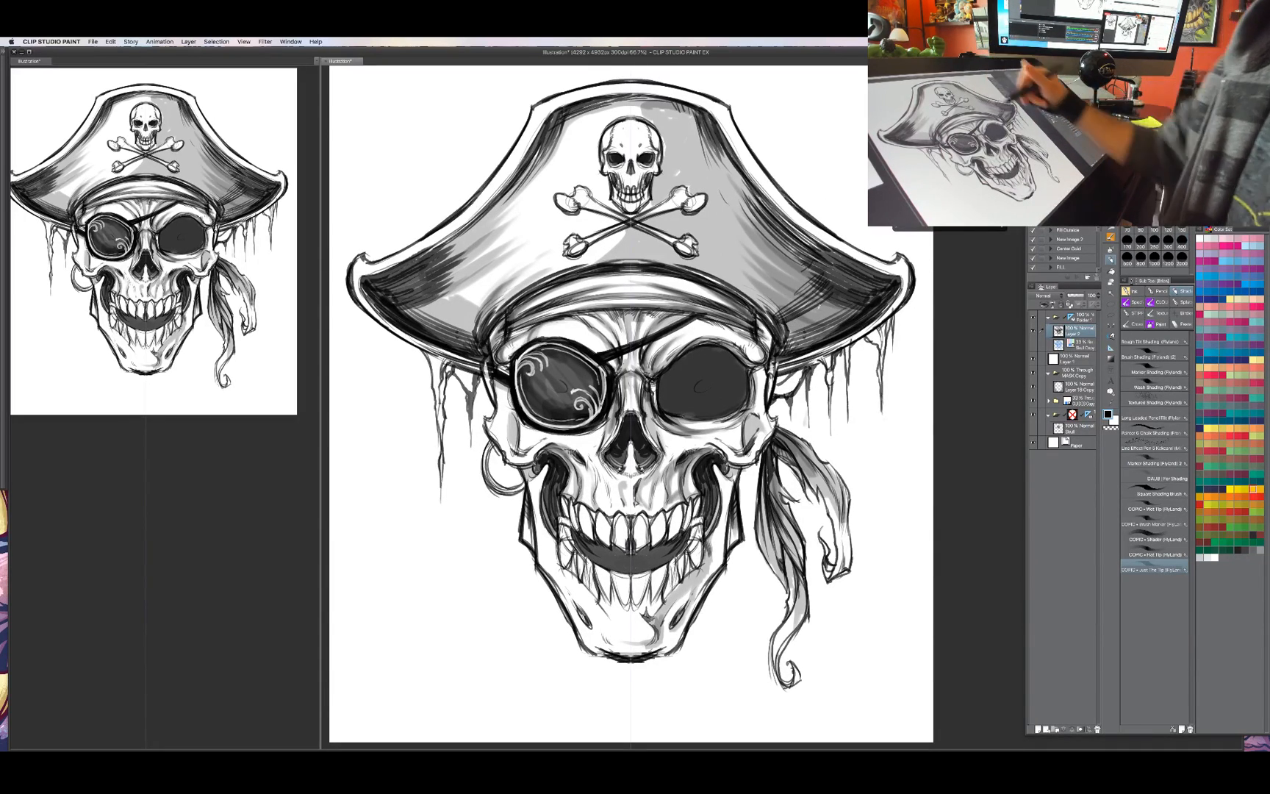
{"action": "mouse_move", "coordinate": [851, 340]}
{"action": "left_mouse_down"}
{"action": "mouse_move", "coordinate": [790, 335]}
{"action": "mouse_move", "coordinate": [833, 260]}
{"action": "left_mouse_up"}
{"action": "left_click_drag", "start_coordinate": [774, 222], "coordinate": [713, 134]}
{"action": "left_click_drag", "start_coordinate": [761, 209], "coordinate": [687, 111]}
{"action": "left_click_drag", "start_coordinate": [703, 122], "coordinate": [663, 103]}
{"action": "left_click_drag", "start_coordinate": [708, 145], "coordinate": [686, 121]}
{"action": "left_click_drag", "start_coordinate": [662, 367], "coordinate": [672, 376]}
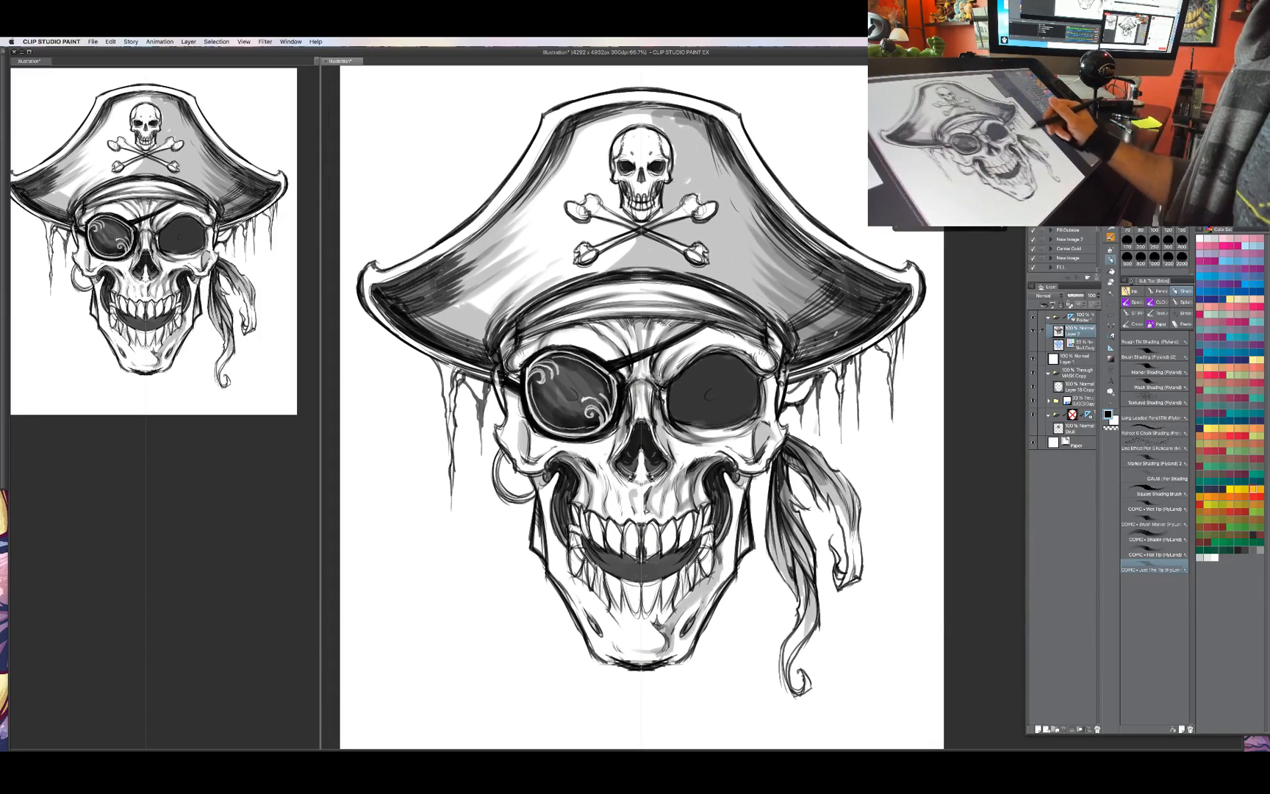
{"action": "left_click_drag", "start_coordinate": [776, 316], "coordinate": [721, 270]}
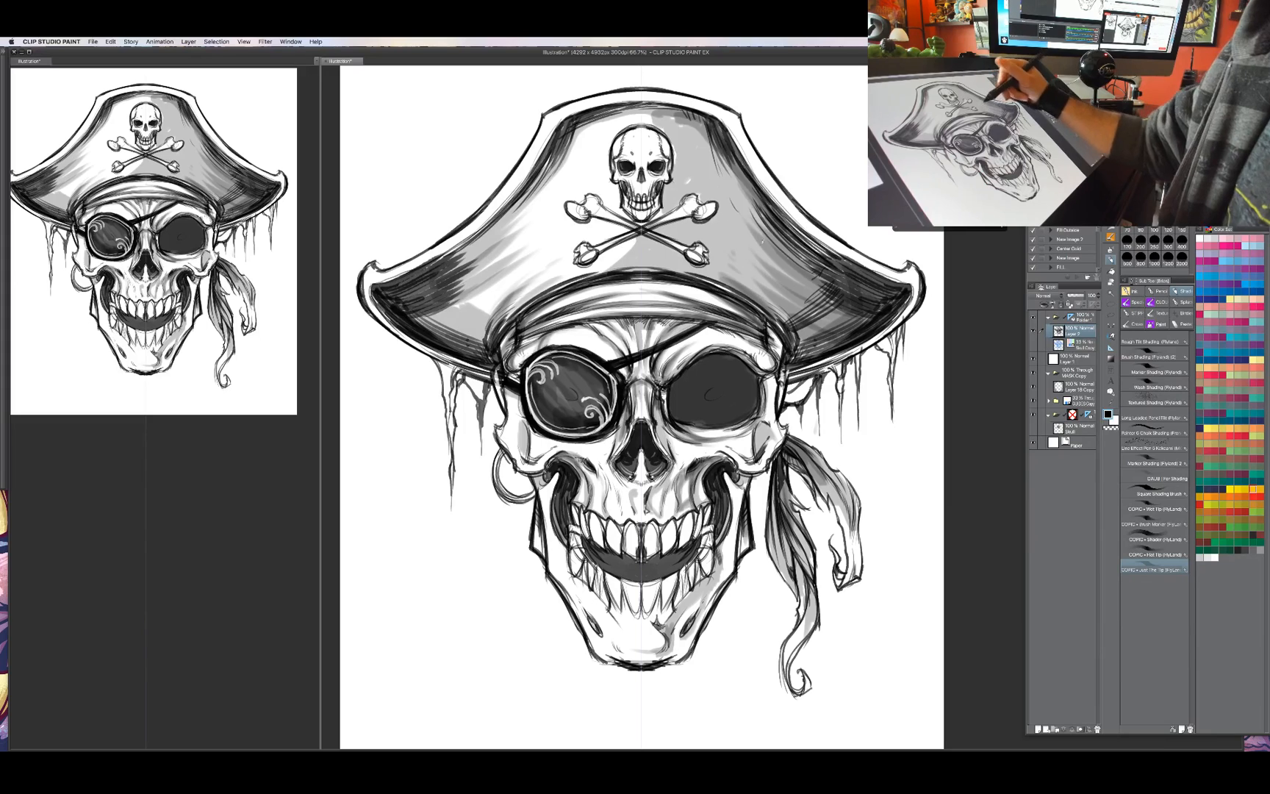
Add grey marker shading around the skull's nose cavity and across the brow beneath the bandana.
{"action": "left_click_drag", "start_coordinate": [639, 404], "coordinate": [654, 441]}
{"action": "left_click_drag", "start_coordinate": [661, 441], "coordinate": [675, 470]}
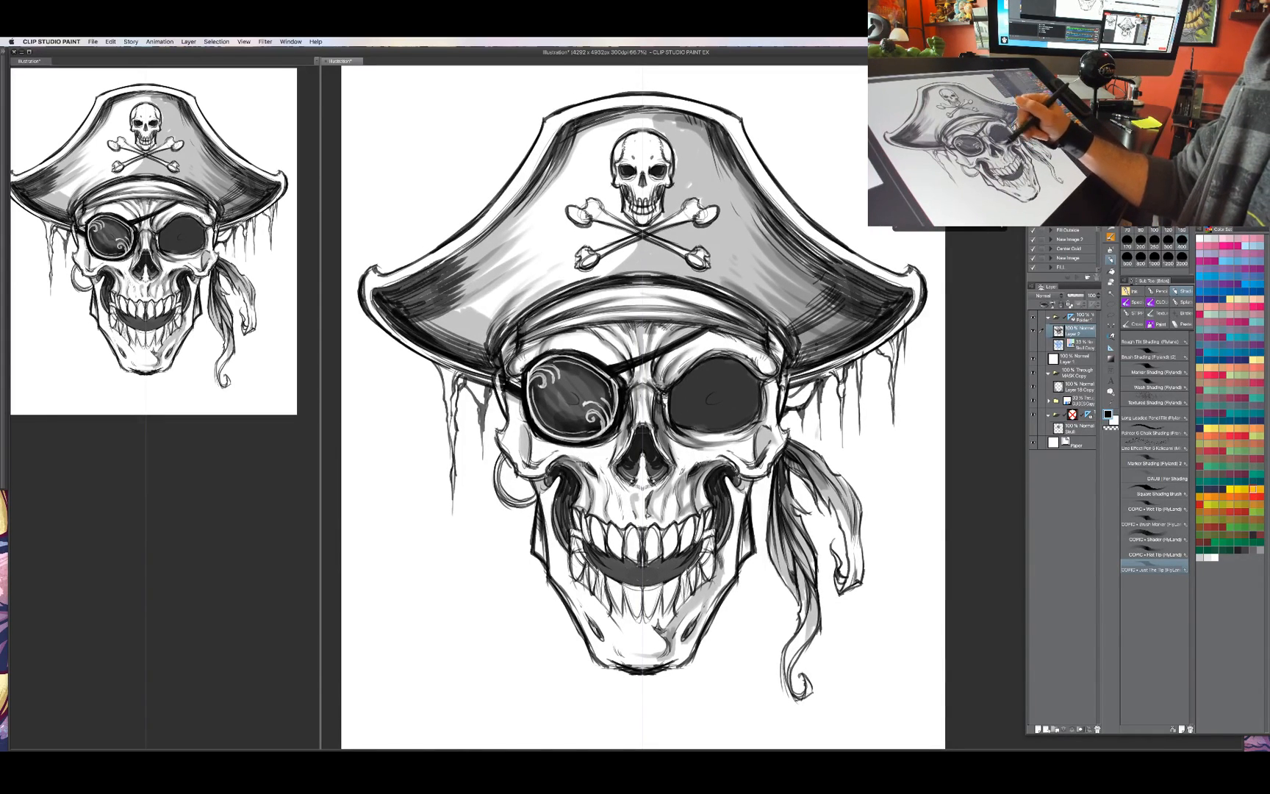
{"action": "mouse_move", "coordinate": [700, 342]}
{"action": "left_mouse_down"}
{"action": "mouse_move", "coordinate": [672, 372]}
{"action": "mouse_move", "coordinate": [727, 335]}
{"action": "mouse_move", "coordinate": [756, 334]}
{"action": "mouse_move", "coordinate": [743, 331]}
{"action": "left_mouse_up"}
{"action": "mouse_move", "coordinate": [584, 351]}
{"action": "left_mouse_down"}
{"action": "mouse_move", "coordinate": [631, 322]}
{"action": "mouse_move", "coordinate": [672, 313]}
{"action": "mouse_move", "coordinate": [697, 325]}
{"action": "left_mouse_up"}
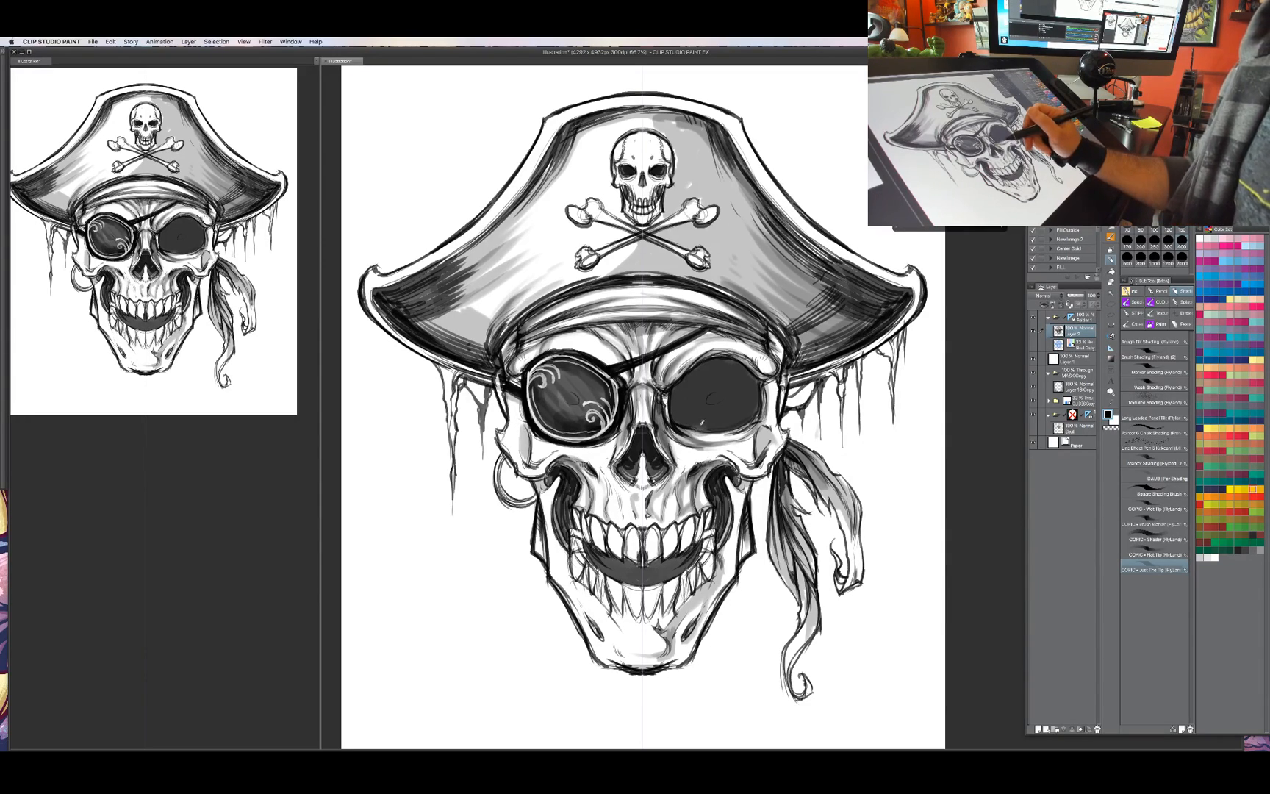
{"action": "left_click_drag", "start_coordinate": [688, 402], "coordinate": [697, 380]}
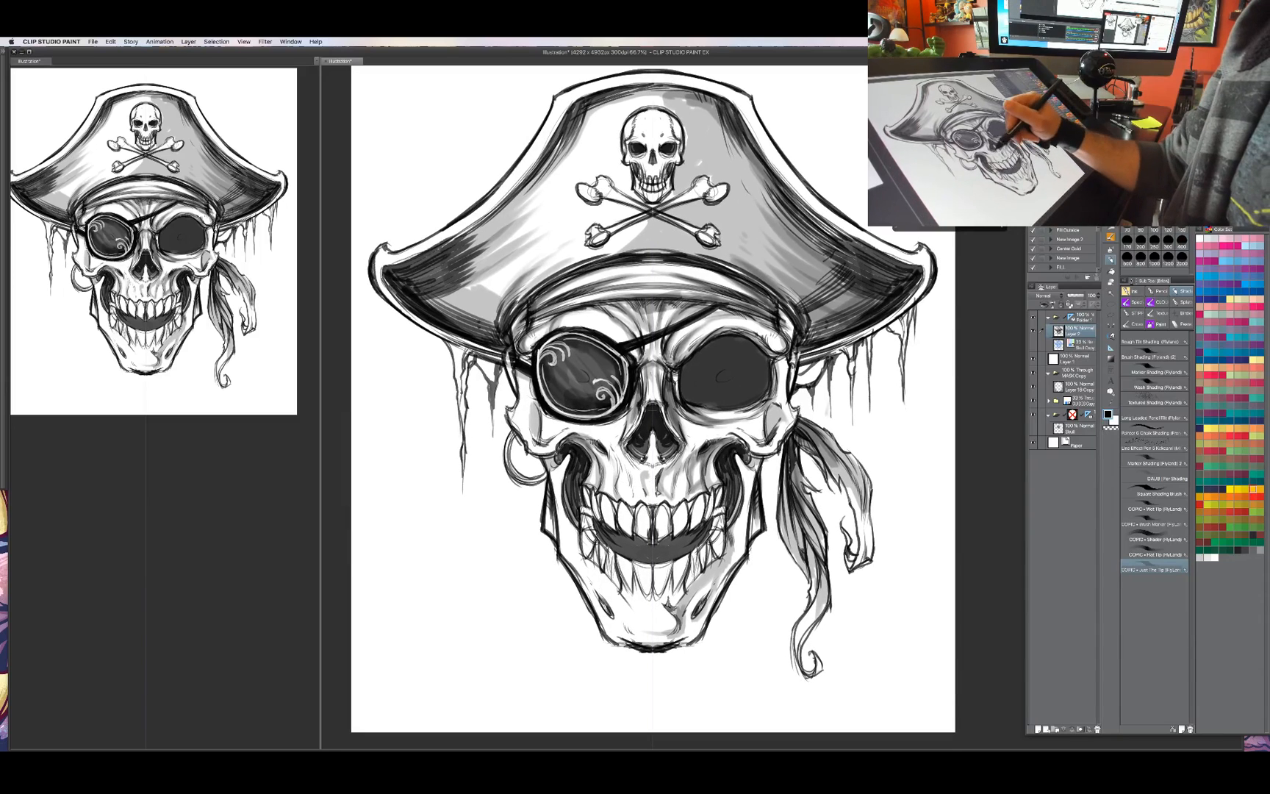
{"action": "mouse_move", "coordinate": [625, 445]}
{"action": "left_mouse_down"}
{"action": "mouse_move", "coordinate": [643, 478]}
{"action": "mouse_move", "coordinate": [631, 481]}
{"action": "mouse_move", "coordinate": [637, 499]}
{"action": "mouse_move", "coordinate": [610, 467]}
{"action": "left_mouse_up"}
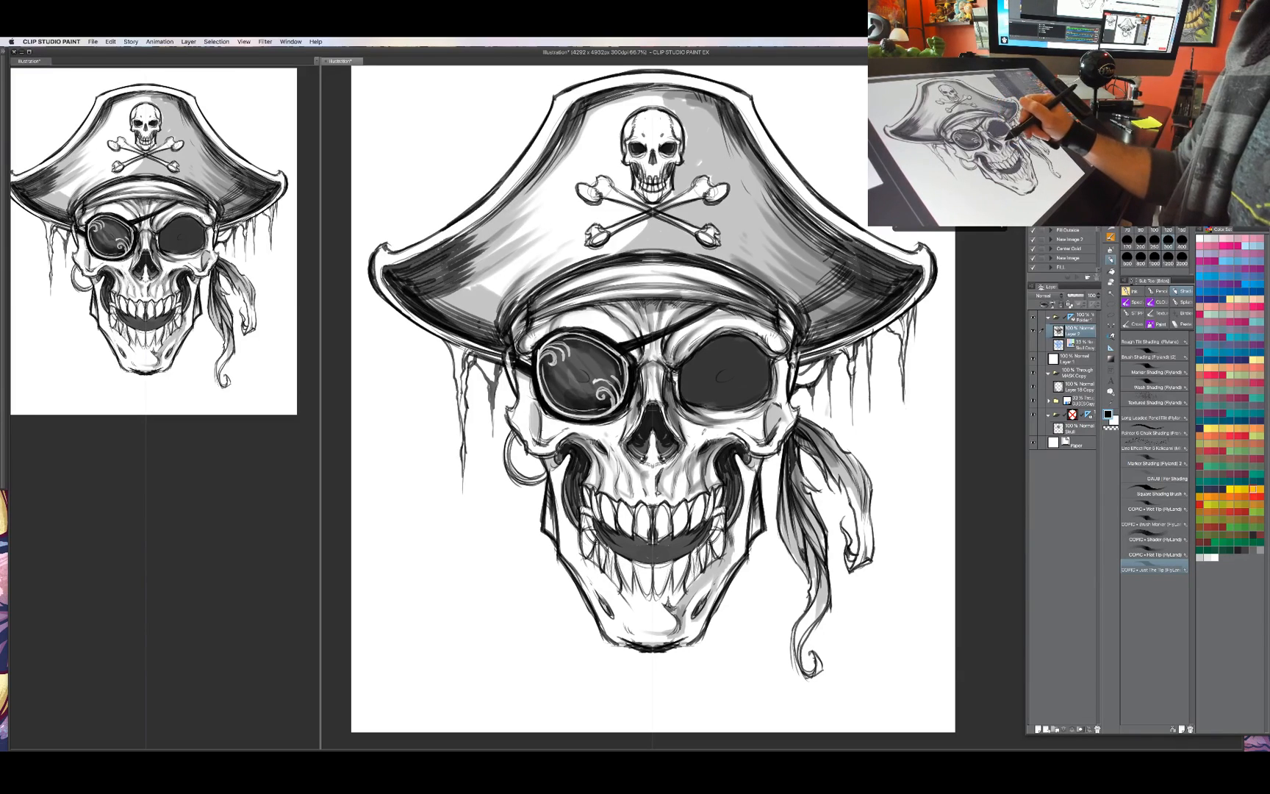
Shade the cheekbone beneath the open eye socket and the side of the jaw below it in grey.
{"action": "mouse_move", "coordinate": [683, 409]}
{"action": "left_mouse_down"}
{"action": "mouse_move", "coordinate": [695, 444]}
{"action": "mouse_move", "coordinate": [722, 433]}
{"action": "mouse_move", "coordinate": [758, 446]}
{"action": "mouse_move", "coordinate": [751, 436]}
{"action": "left_mouse_up"}
{"action": "left_click_drag", "start_coordinate": [751, 434], "coordinate": [761, 438]}
{"action": "left_click_drag", "start_coordinate": [764, 412], "coordinate": [760, 444]}
{"action": "left_click_drag", "start_coordinate": [759, 421], "coordinate": [758, 439]}
{"action": "mouse_move", "coordinate": [781, 361]}
{"action": "left_mouse_down"}
{"action": "mouse_move", "coordinate": [779, 389]}
{"action": "mouse_move", "coordinate": [785, 370]}
{"action": "left_mouse_up"}
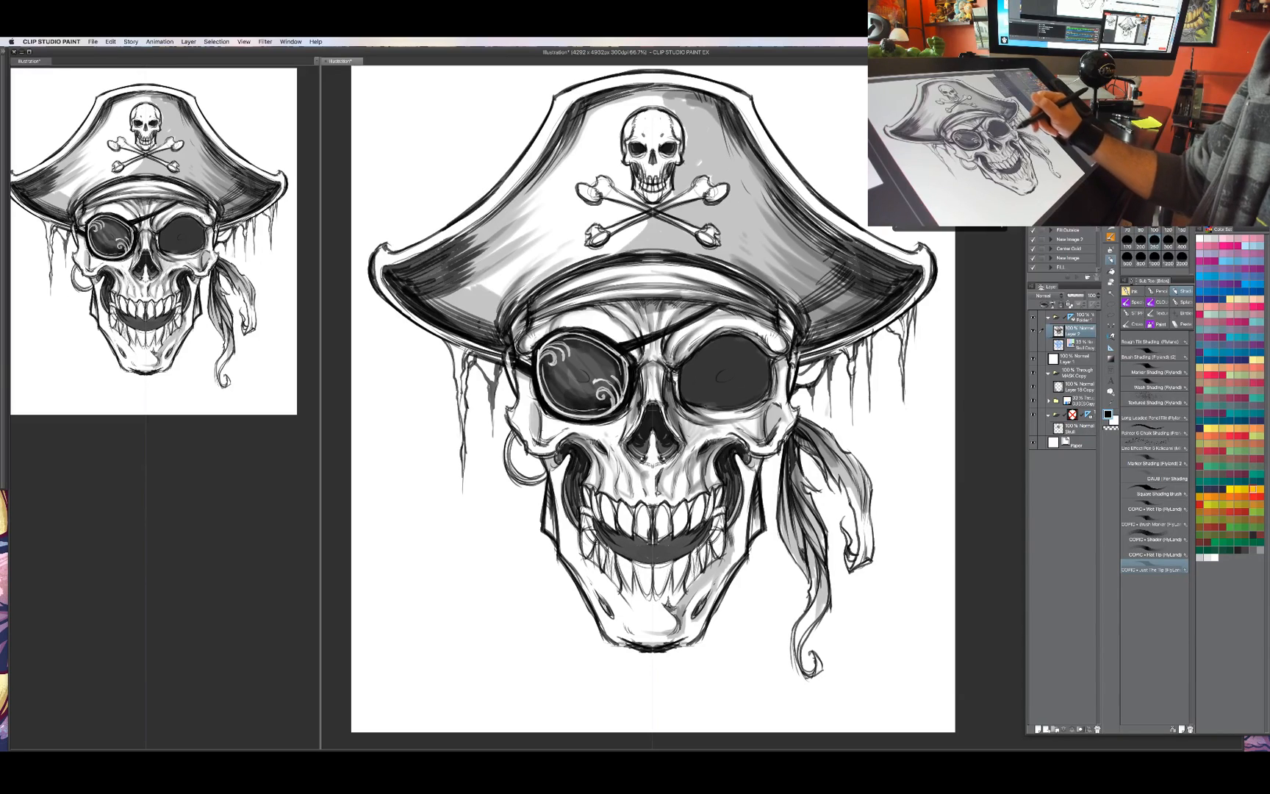
{"action": "mouse_move", "coordinate": [742, 450]}
{"action": "left_mouse_down"}
{"action": "mouse_move", "coordinate": [757, 487]}
{"action": "mouse_move", "coordinate": [734, 554]}
{"action": "left_mouse_up"}
{"action": "left_click_drag", "start_coordinate": [749, 501], "coordinate": [730, 553]}
{"action": "left_click_drag", "start_coordinate": [747, 514], "coordinate": [732, 555]}
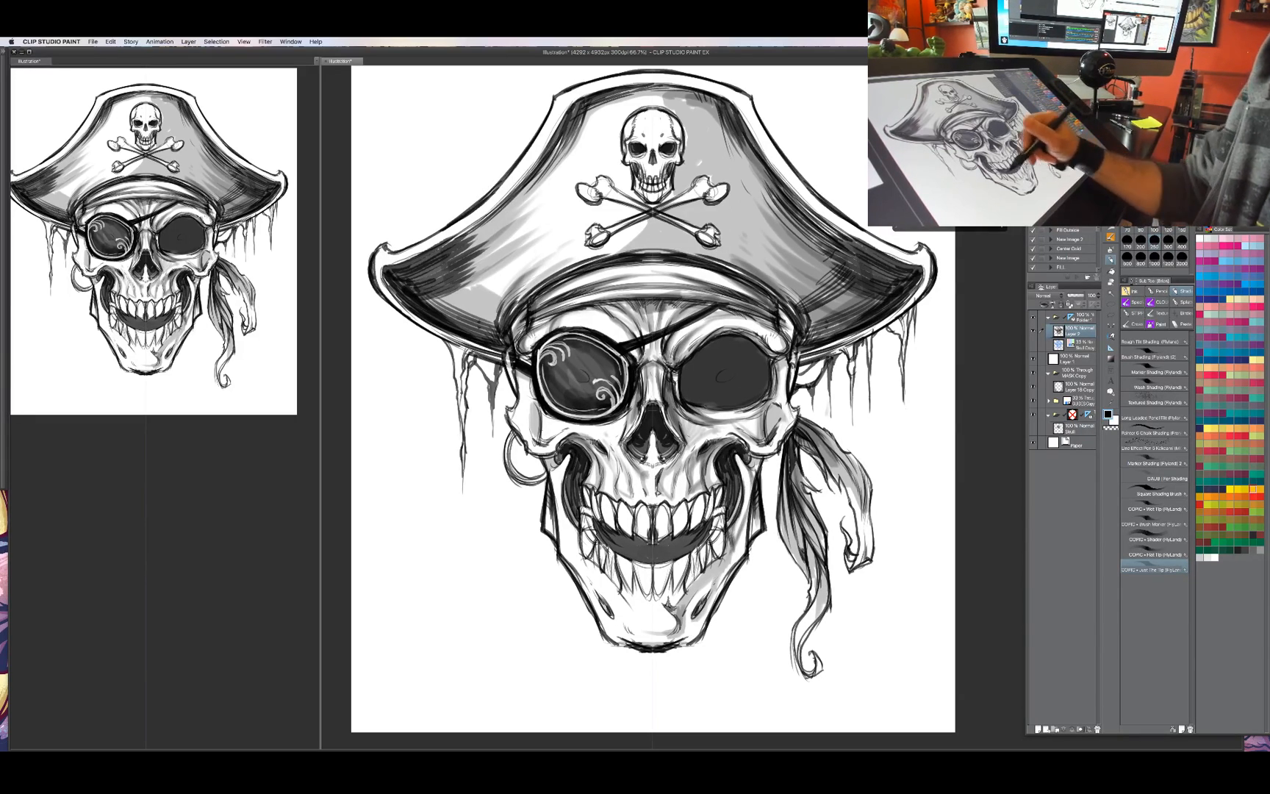
Add grey shading to the eyepatch side of the chin and to the bone above the upper teeth.
{"action": "left_click_drag", "start_coordinate": [615, 603], "coordinate": [627, 624]}
{"action": "left_click_drag", "start_coordinate": [622, 613], "coordinate": [644, 626]}
{"action": "scroll", "coordinate": [653, 412], "scroll_direction": "down", "scroll_amount": 1}
{"action": "mouse_move", "coordinate": [630, 603]}
{"action": "left_mouse_down"}
{"action": "mouse_move", "coordinate": [644, 617]}
{"action": "mouse_move", "coordinate": [634, 610]}
{"action": "left_mouse_up"}
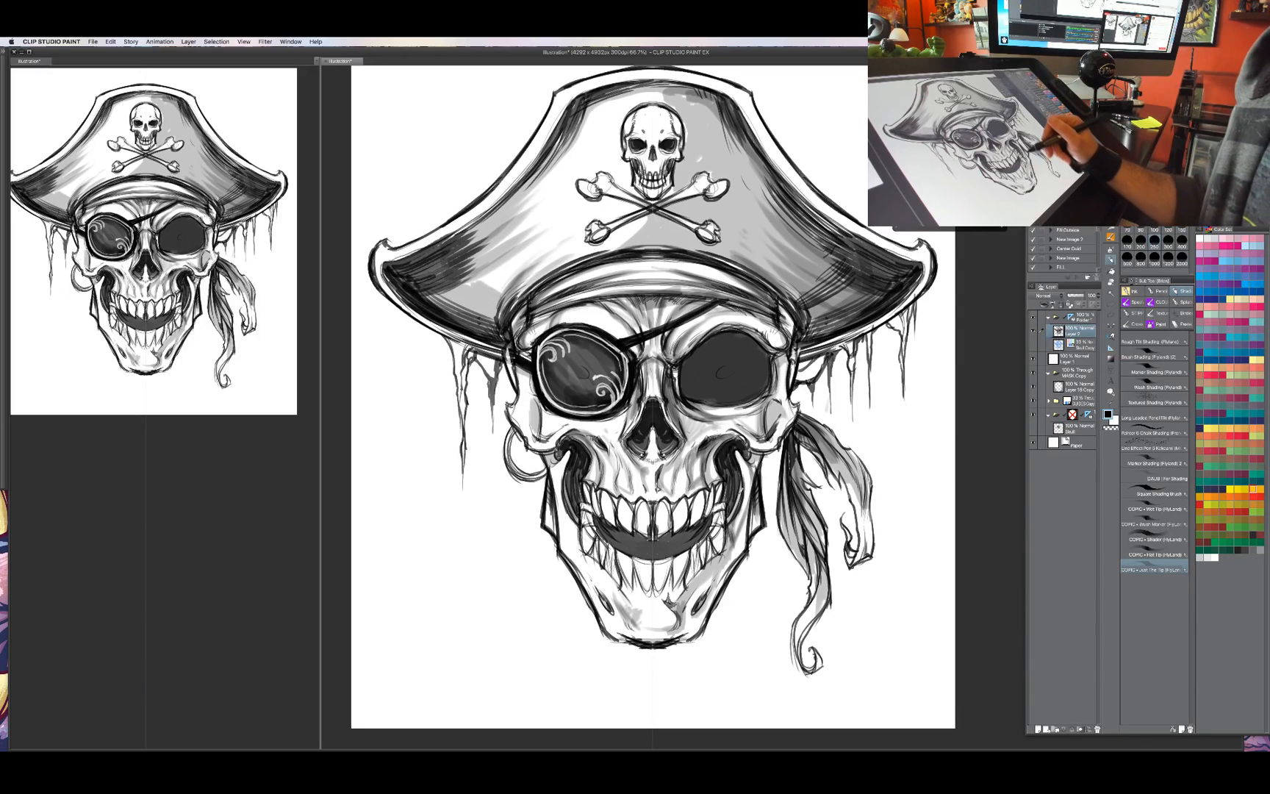
{"action": "mouse_move", "coordinate": [676, 462]}
{"action": "left_mouse_down"}
{"action": "mouse_move", "coordinate": [668, 491]}
{"action": "mouse_move", "coordinate": [680, 496]}
{"action": "left_mouse_up"}
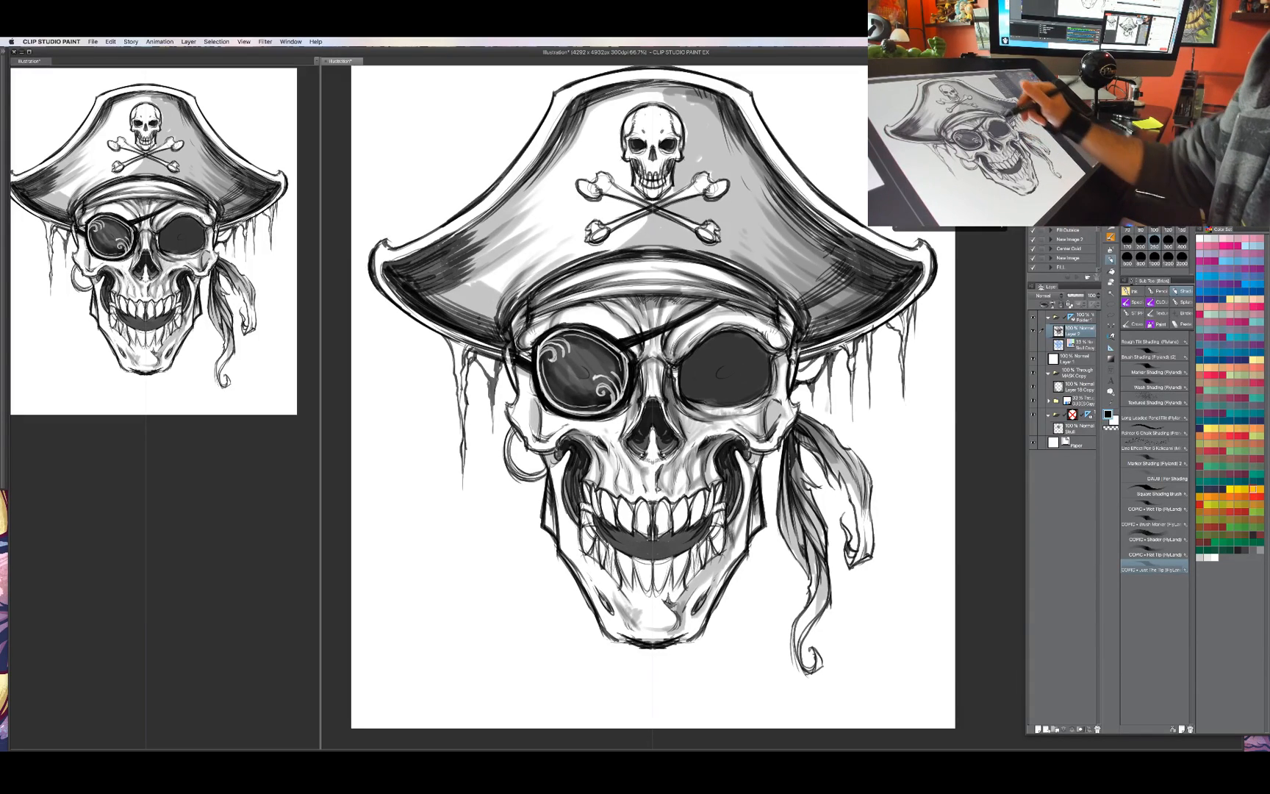
Add grey strokes along the brow under the bandana and down both sides of the jaw.
{"action": "mouse_move", "coordinate": [768, 338]}
{"action": "left_mouse_down"}
{"action": "mouse_move", "coordinate": [747, 312]}
{"action": "mouse_move", "coordinate": [695, 307]}
{"action": "mouse_move", "coordinate": [693, 341]}
{"action": "mouse_move", "coordinate": [567, 311]}
{"action": "left_mouse_up"}
{"action": "left_click_drag", "start_coordinate": [610, 332], "coordinate": [594, 313]}
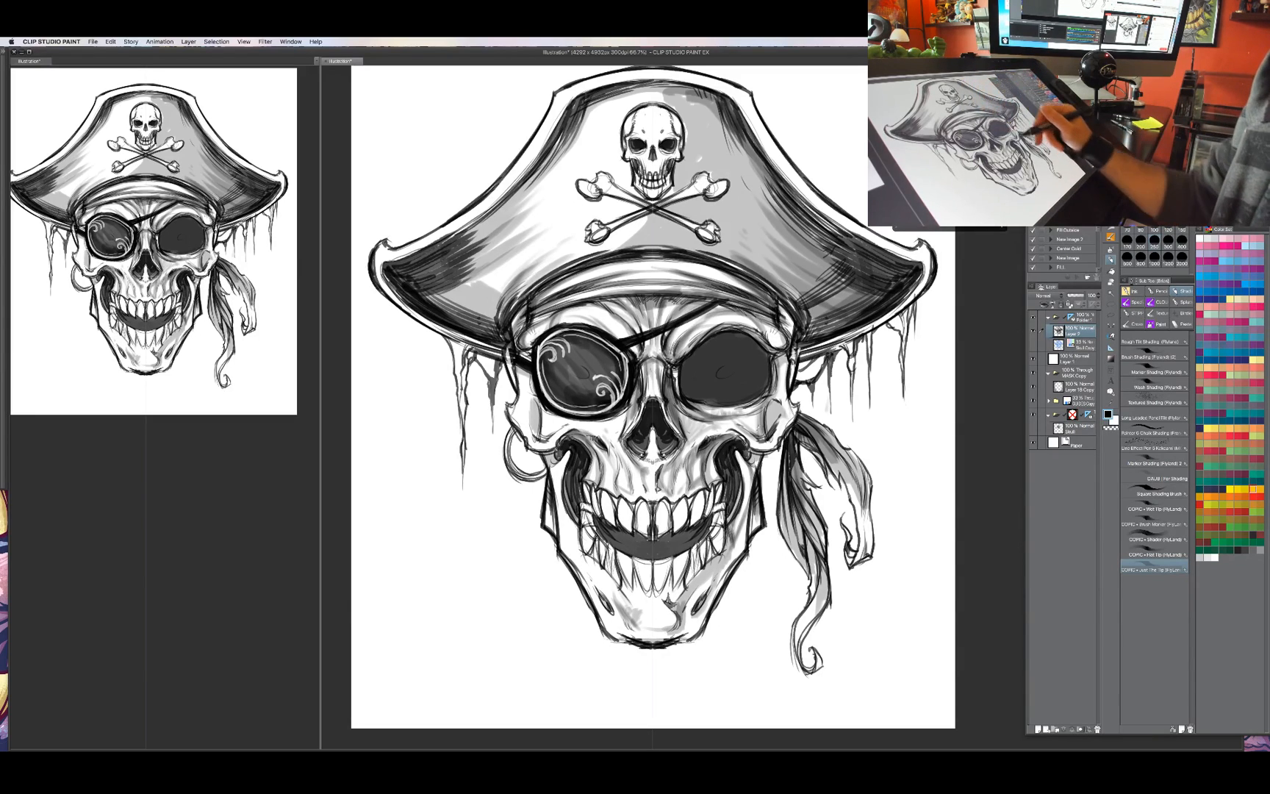
{"action": "mouse_move", "coordinate": [763, 446]}
{"action": "left_mouse_down"}
{"action": "mouse_move", "coordinate": [744, 477]}
{"action": "mouse_move", "coordinate": [738, 539]}
{"action": "left_mouse_up"}
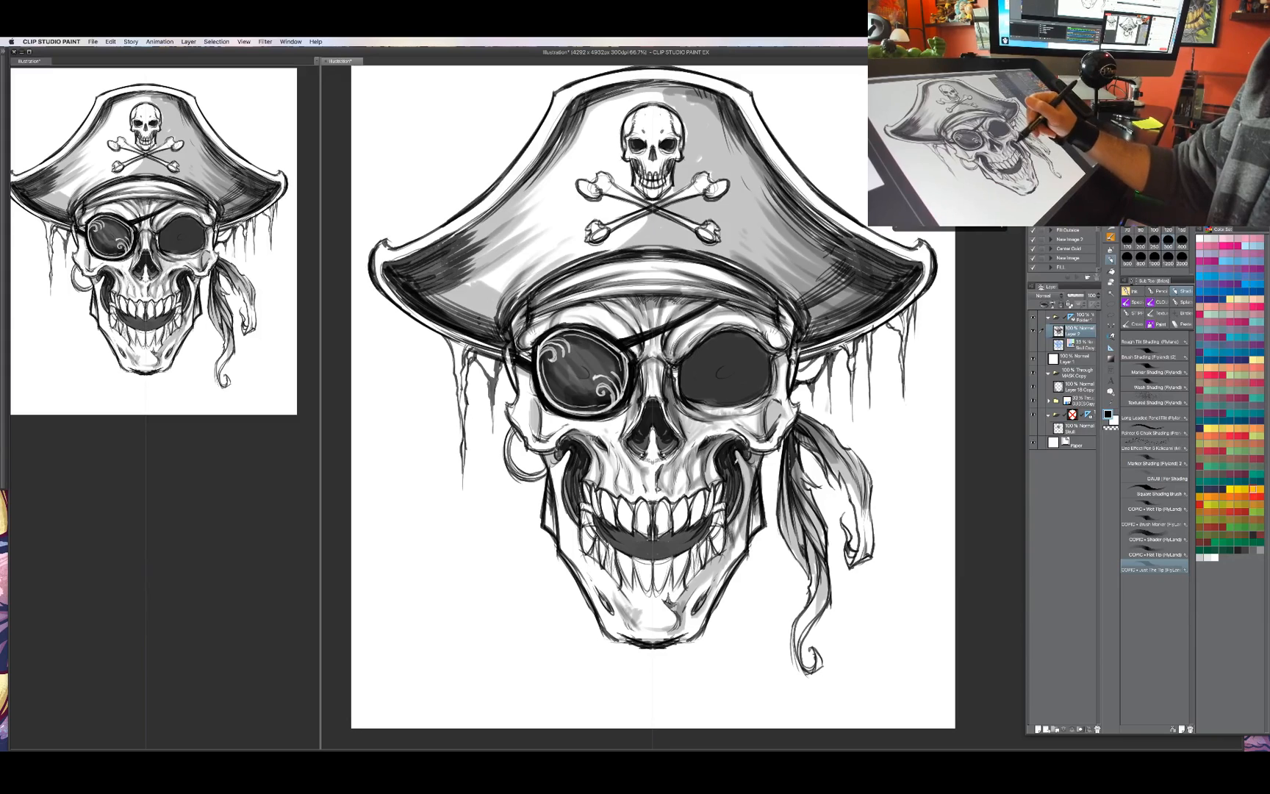
{"action": "left_click_drag", "start_coordinate": [572, 451], "coordinate": [559, 475]}
{"action": "left_click_drag", "start_coordinate": [568, 454], "coordinate": [547, 489]}
{"action": "mouse_move", "coordinate": [564, 466]}
{"action": "left_mouse_down"}
{"action": "mouse_move", "coordinate": [548, 498]}
{"action": "mouse_move", "coordinate": [557, 518]}
{"action": "left_mouse_up"}
{"action": "left_click_drag", "start_coordinate": [554, 449], "coordinate": [559, 513]}
{"action": "mouse_move", "coordinate": [744, 449]}
{"action": "left_mouse_down"}
{"action": "mouse_move", "coordinate": [727, 552]}
{"action": "mouse_move", "coordinate": [720, 578]}
{"action": "mouse_move", "coordinate": [707, 577]}
{"action": "left_mouse_up"}
{"action": "left_click_drag", "start_coordinate": [716, 555], "coordinate": [696, 590]}
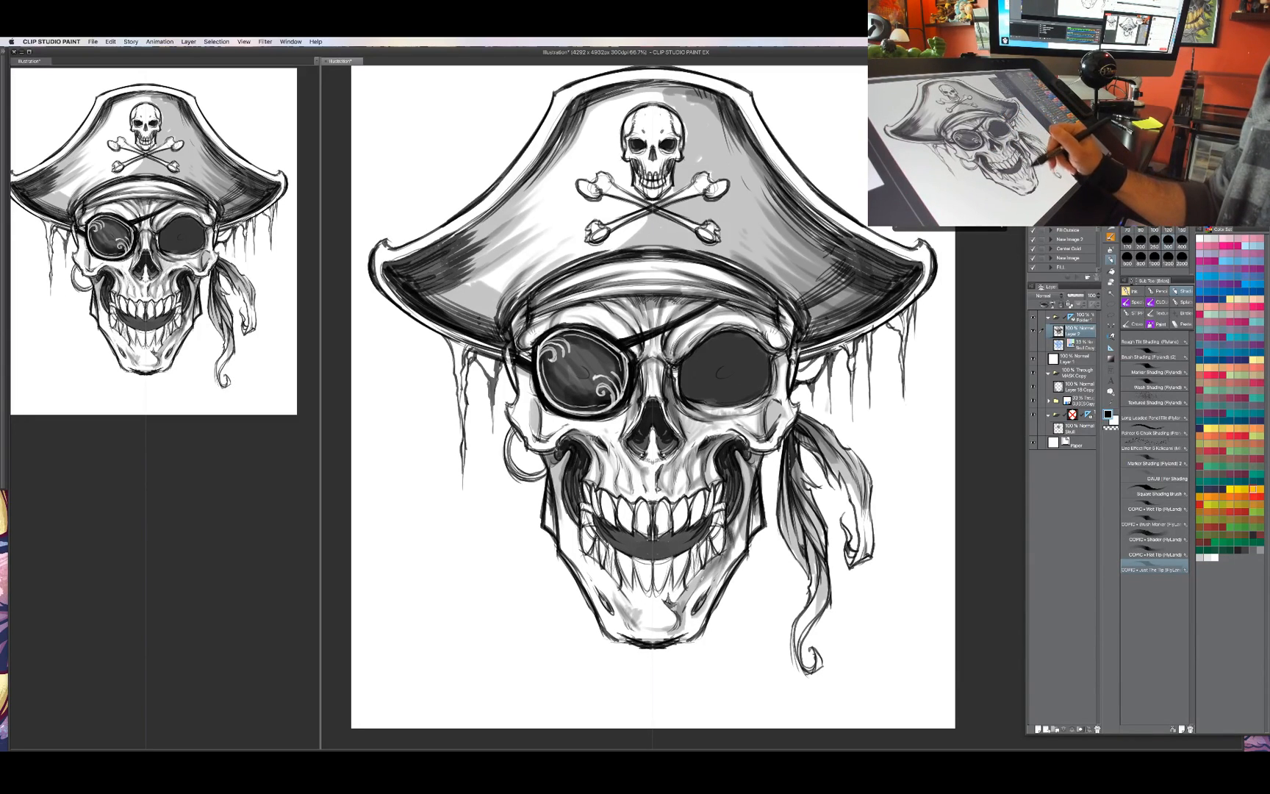
{"action": "left_click_drag", "start_coordinate": [765, 554], "coordinate": [763, 525]}
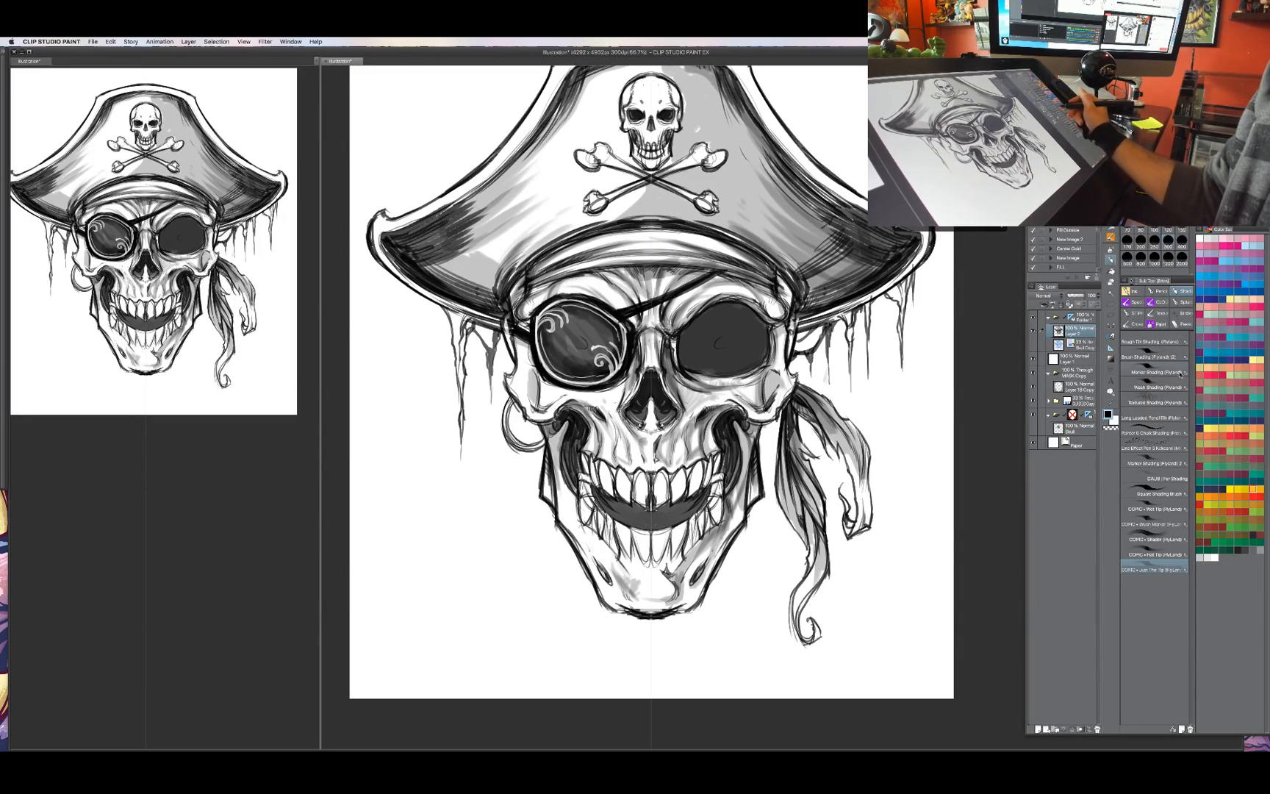
Switch to the pencil and rework the lower front teeth and their roots, alternating between dark and transparent strokes.
{"action": "left_click", "coordinate": [1160, 291]}
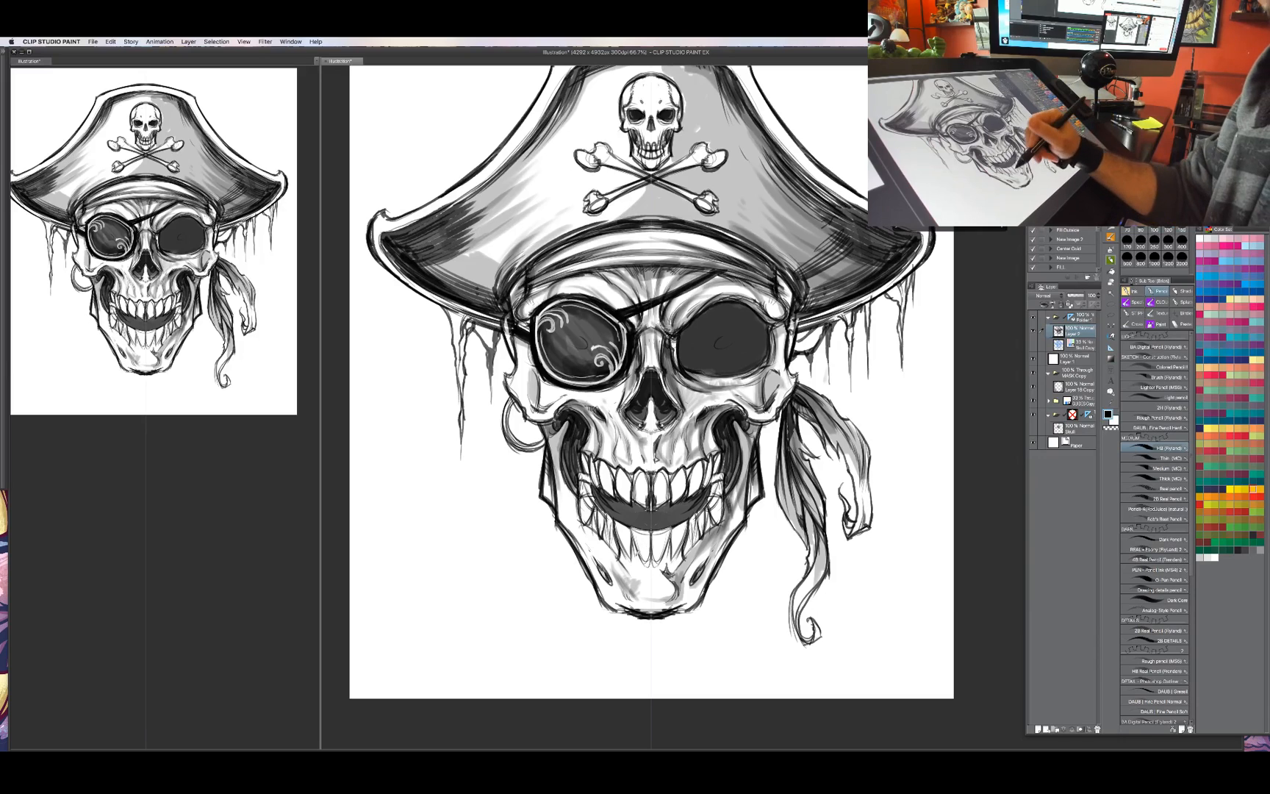
{"action": "left_click_drag", "start_coordinate": [637, 551], "coordinate": [644, 575]}
{"action": "mouse_move", "coordinate": [640, 567]}
{"action": "left_mouse_down"}
{"action": "mouse_move", "coordinate": [650, 580]}
{"action": "mouse_move", "coordinate": [629, 561]}
{"action": "left_mouse_up"}
{"action": "left_click_drag", "start_coordinate": [621, 554], "coordinate": [633, 575]}
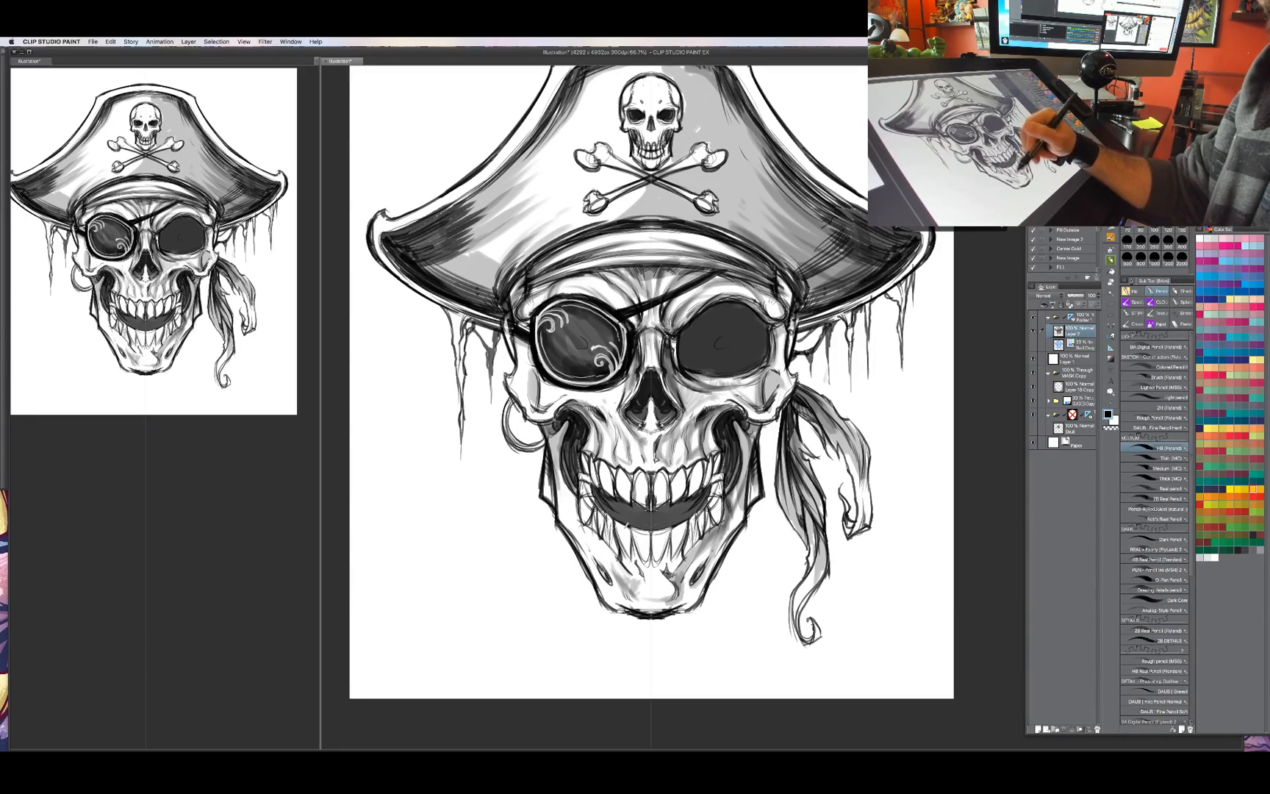
{"action": "key", "text": "c"}
{"action": "mouse_move", "coordinate": [627, 517]}
{"action": "left_mouse_down"}
{"action": "mouse_move", "coordinate": [616, 526]}
{"action": "mouse_move", "coordinate": [628, 515]}
{"action": "left_mouse_up"}
{"action": "key", "text": "c"}
{"action": "left_click_drag", "start_coordinate": [625, 522], "coordinate": [634, 523]}
{"action": "mouse_move", "coordinate": [629, 518]}
{"action": "left_mouse_down"}
{"action": "mouse_move", "coordinate": [633, 537]}
{"action": "mouse_move", "coordinate": [614, 537]}
{"action": "mouse_move", "coordinate": [654, 531]}
{"action": "mouse_move", "coordinate": [655, 580]}
{"action": "left_mouse_up"}
{"action": "key", "text": "c"}
{"action": "key", "text": "c"}
{"action": "mouse_move", "coordinate": [655, 523]}
{"action": "left_mouse_down"}
{"action": "mouse_move", "coordinate": [648, 541]}
{"action": "mouse_move", "coordinate": [631, 537]}
{"action": "mouse_move", "coordinate": [646, 563]}
{"action": "left_mouse_up"}
{"action": "left_click_drag", "start_coordinate": [639, 545], "coordinate": [647, 569]}
{"action": "left_click_drag", "start_coordinate": [643, 563], "coordinate": [651, 573]}
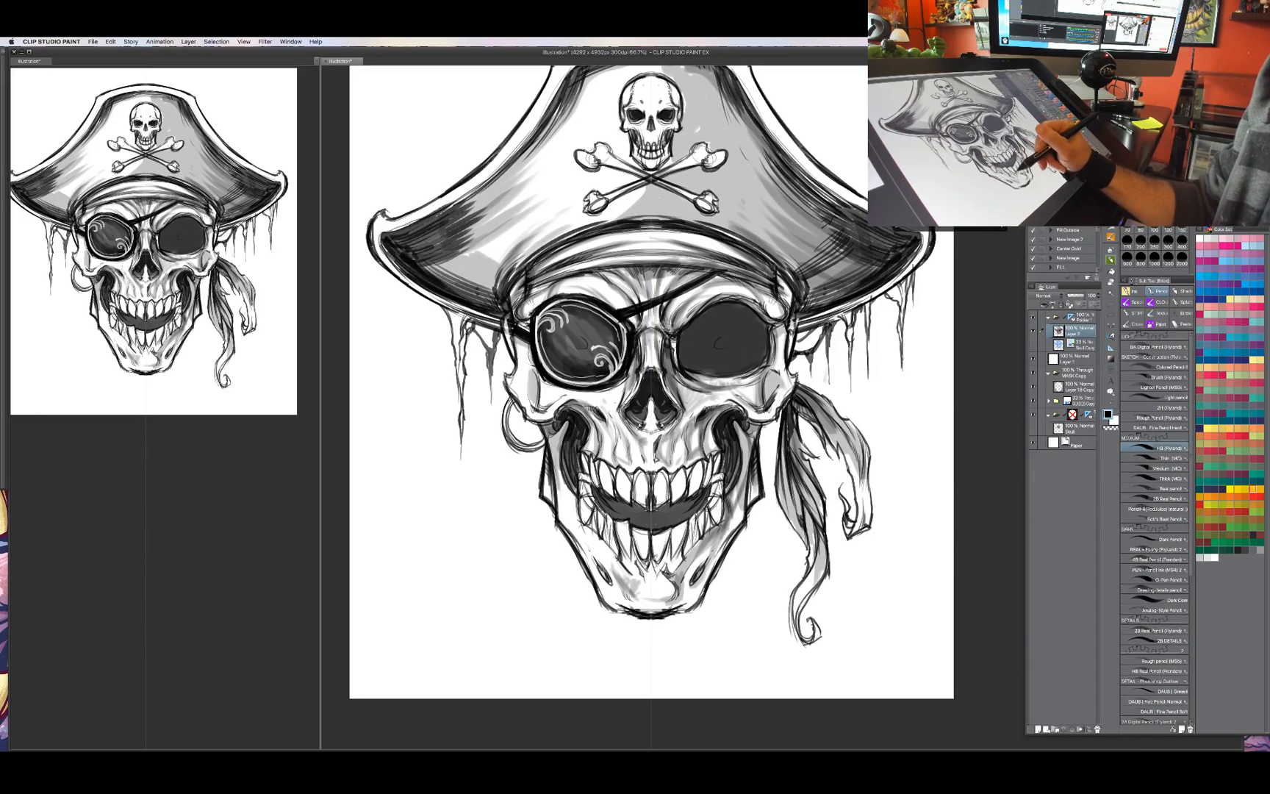
{"action": "left_click_drag", "start_coordinate": [652, 555], "coordinate": [671, 567]}
Fill in one upper tooth on the open-eye side as a dark gap and tidy the teeth beside it.
{"action": "mouse_move", "coordinate": [673, 478]}
{"action": "left_mouse_down"}
{"action": "mouse_move", "coordinate": [687, 504]}
{"action": "mouse_move", "coordinate": [677, 494]}
{"action": "left_mouse_up"}
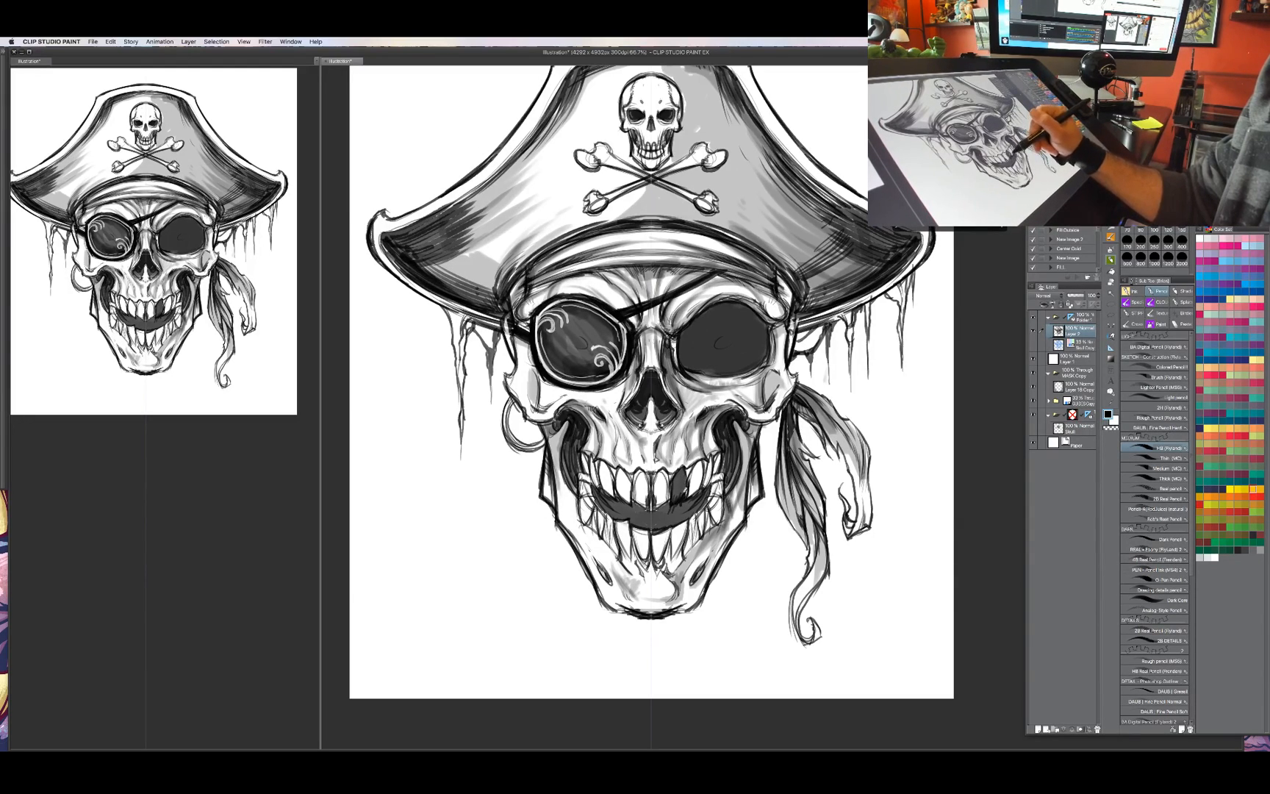
{"action": "key", "text": "u"}
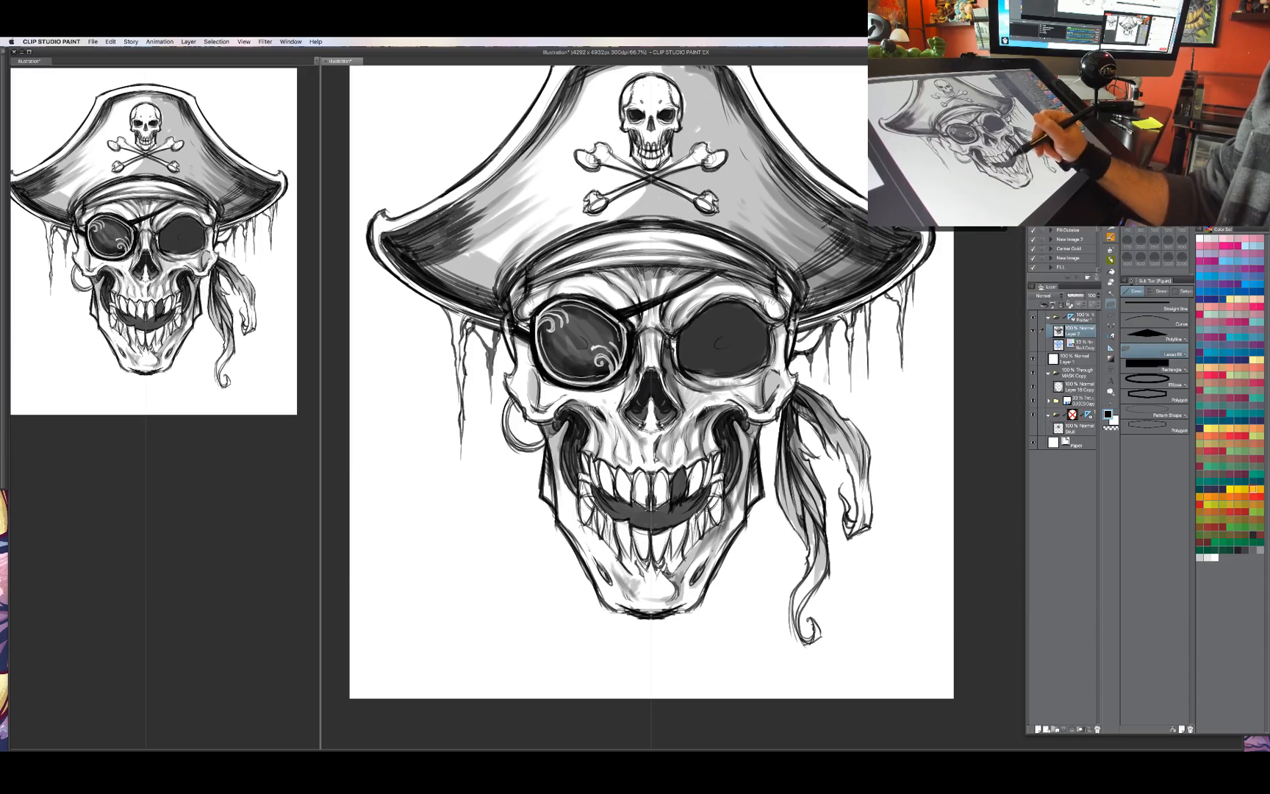
{"action": "key", "text": "g"}
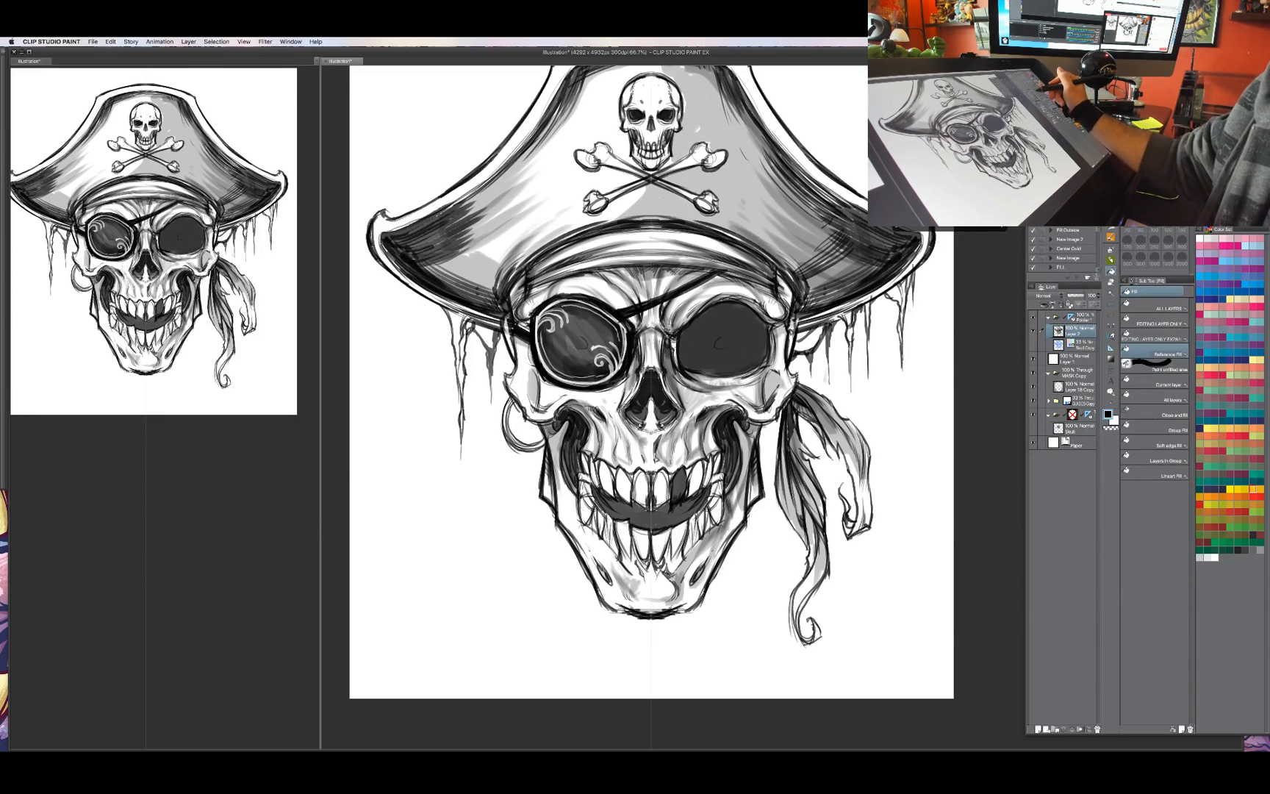
{"action": "key", "text": "j"}
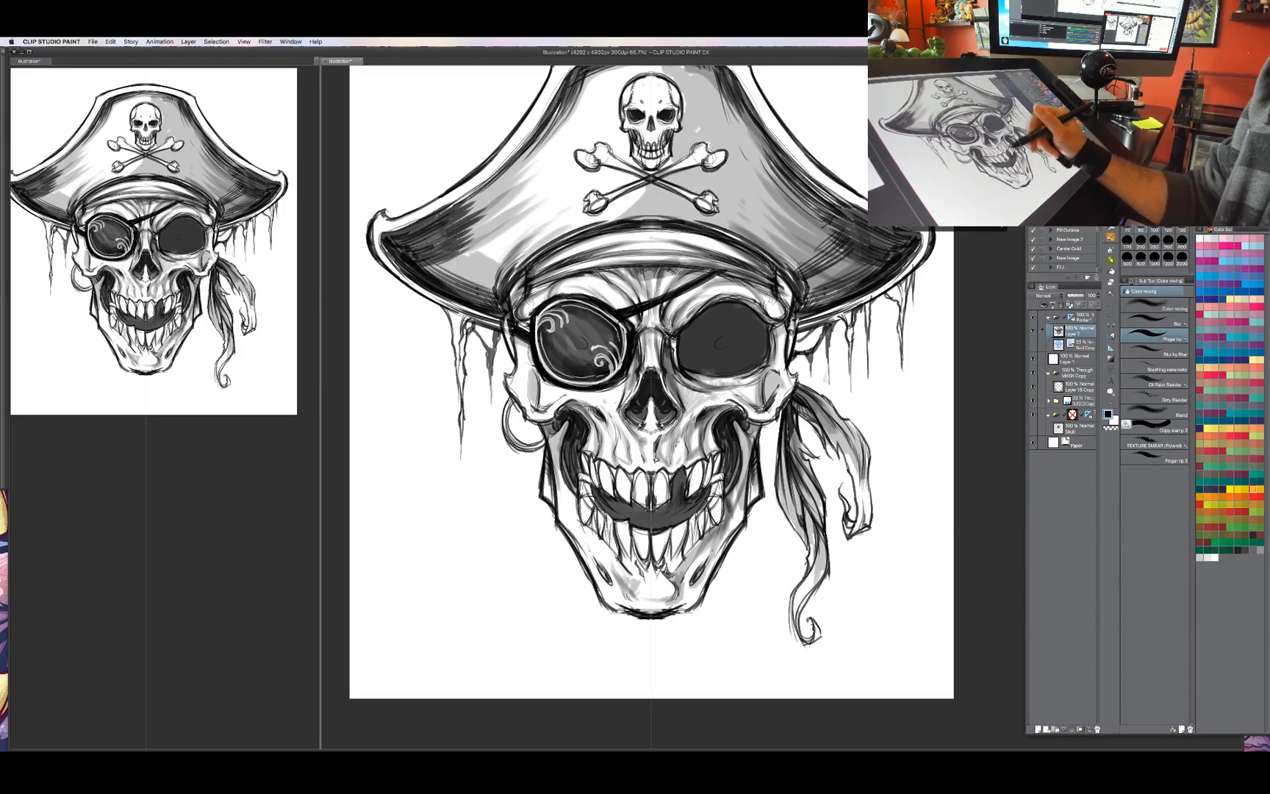
{"action": "key", "text": "p"}
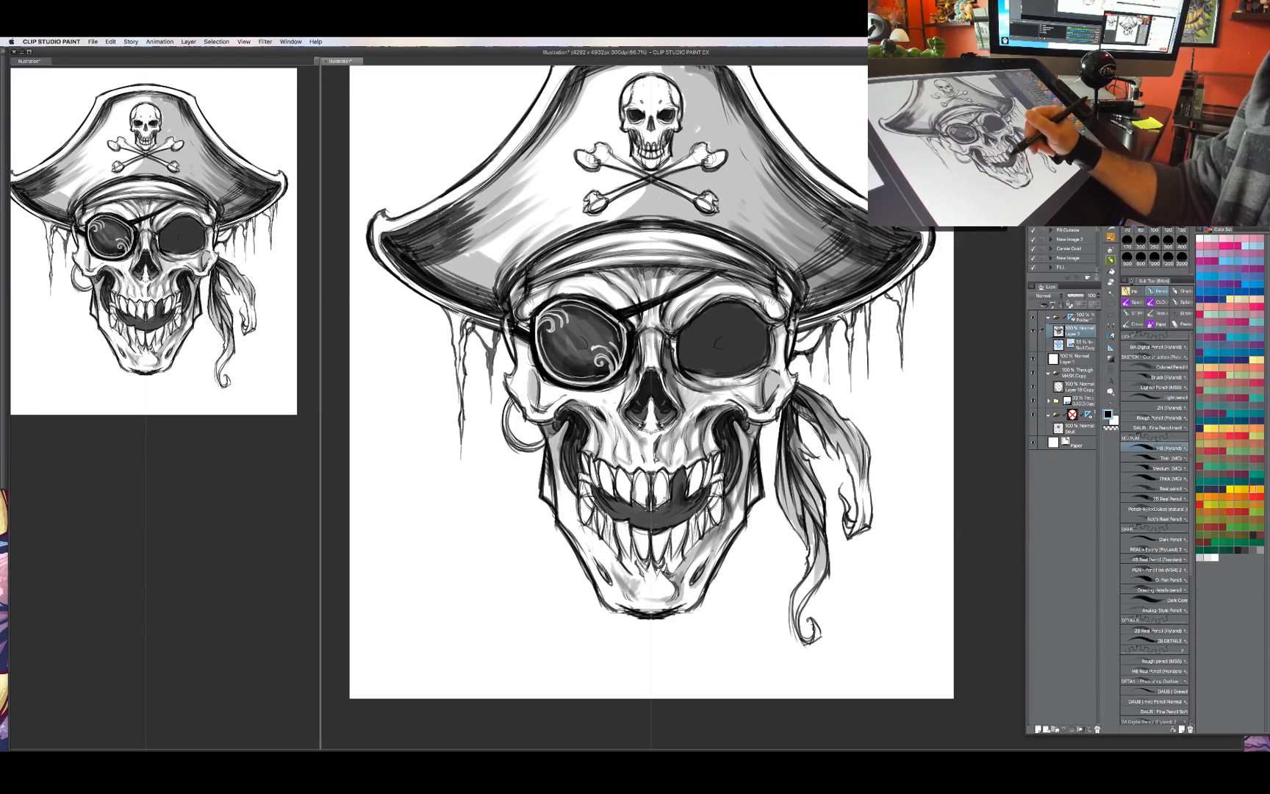
{"action": "mouse_move", "coordinate": [671, 463]}
{"action": "left_mouse_down"}
{"action": "mouse_move", "coordinate": [655, 481]}
{"action": "mouse_move", "coordinate": [664, 462]}
{"action": "mouse_move", "coordinate": [672, 472]}
{"action": "left_mouse_up"}
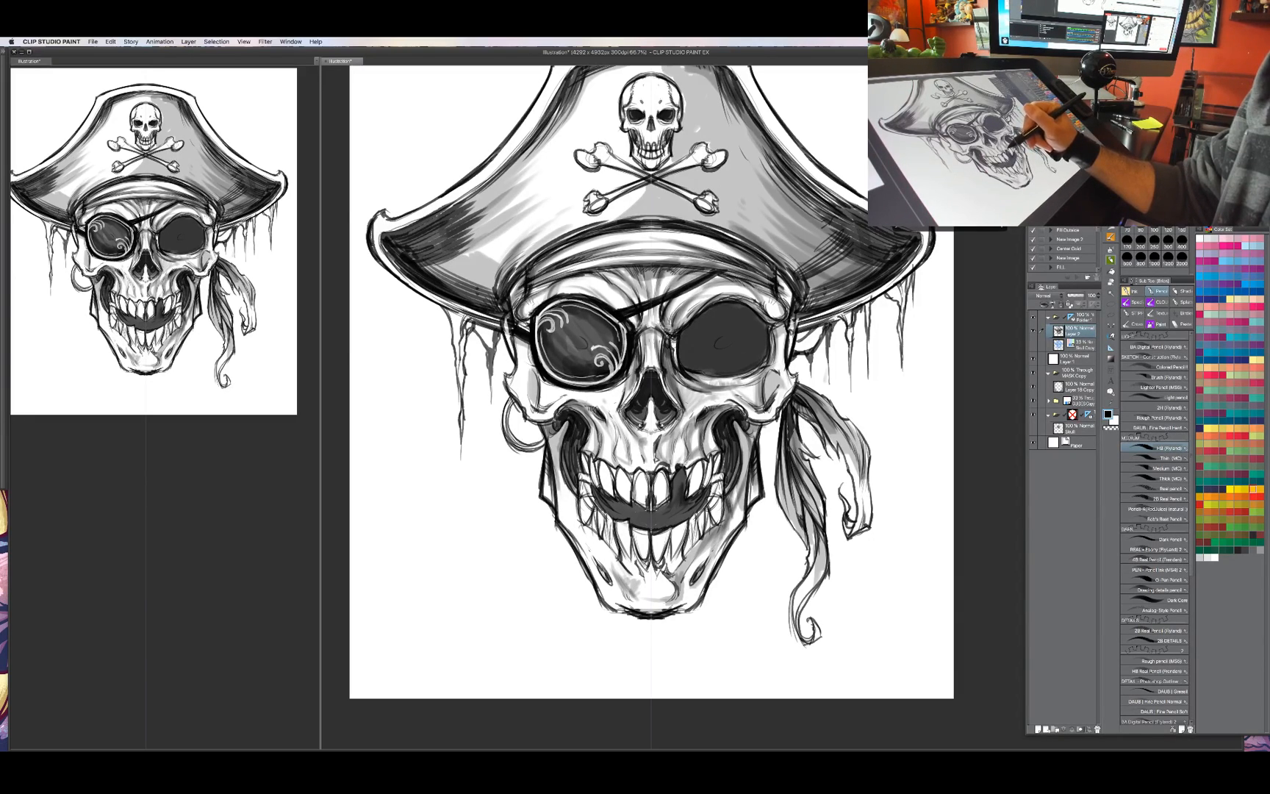
{"action": "left_click_drag", "start_coordinate": [684, 467], "coordinate": [691, 459]}
{"action": "key", "text": "c"}
{"action": "key", "text": "c"}
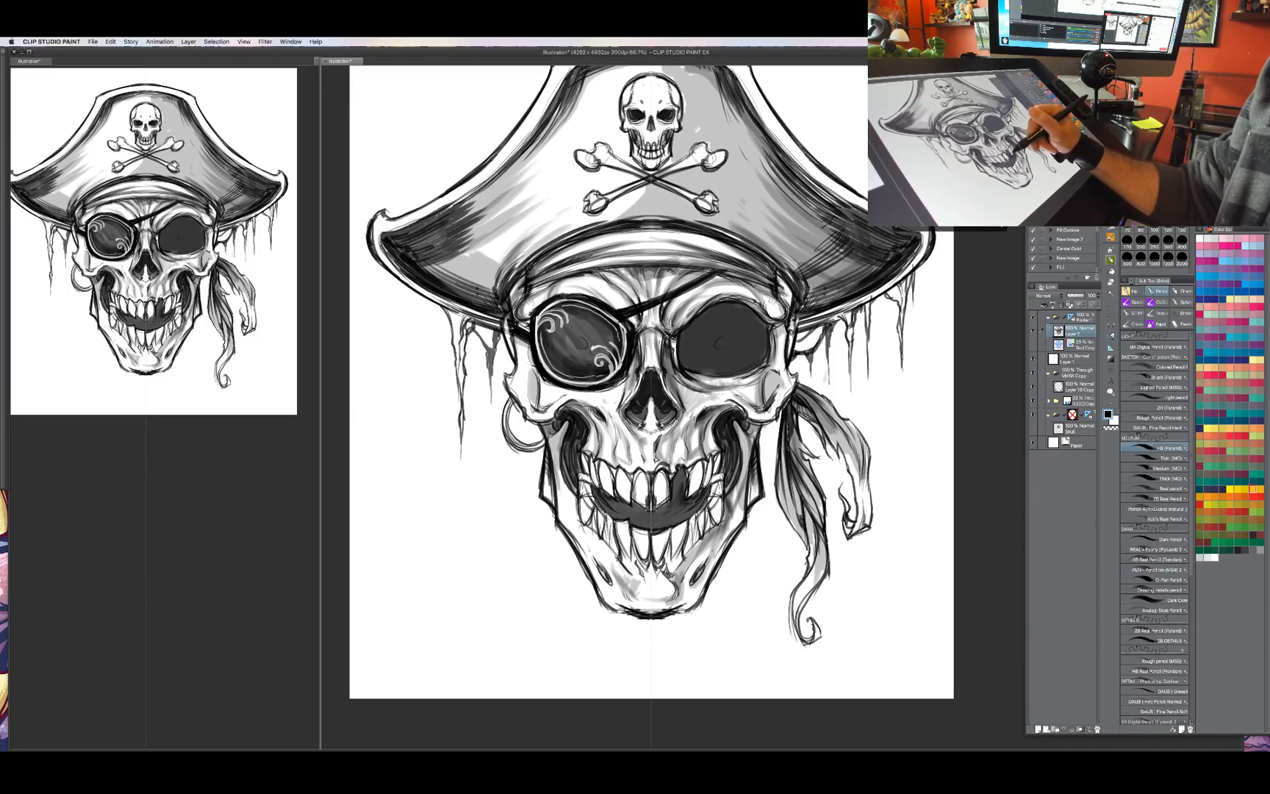
{"action": "mouse_move", "coordinate": [701, 482]}
{"action": "left_mouse_down"}
{"action": "mouse_move", "coordinate": [694, 495]}
{"action": "mouse_move", "coordinate": [710, 473]}
{"action": "left_mouse_up"}
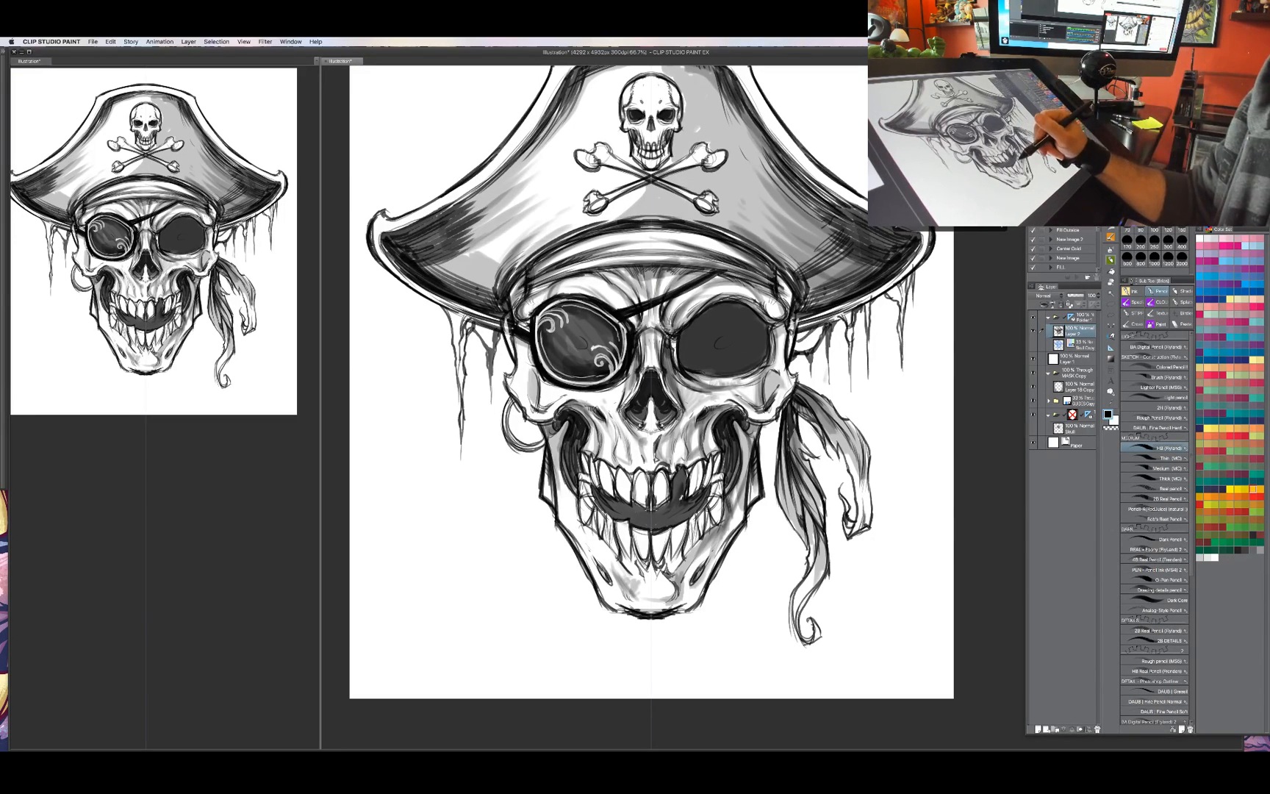
Refine the outlines of the upper and lower teeth with pencil strokes and touch up the bone above them.
{"action": "mouse_move", "coordinate": [662, 540]}
{"action": "left_mouse_down"}
{"action": "mouse_move", "coordinate": [680, 563]}
{"action": "mouse_move", "coordinate": [679, 538]}
{"action": "mouse_move", "coordinate": [641, 529]}
{"action": "mouse_move", "coordinate": [645, 547]}
{"action": "mouse_move", "coordinate": [626, 532]}
{"action": "mouse_move", "coordinate": [623, 501]}
{"action": "left_mouse_up"}
{"action": "mouse_move", "coordinate": [607, 451]}
{"action": "left_mouse_down"}
{"action": "mouse_move", "coordinate": [605, 468]}
{"action": "mouse_move", "coordinate": [653, 476]}
{"action": "mouse_move", "coordinate": [642, 491]}
{"action": "left_mouse_up"}
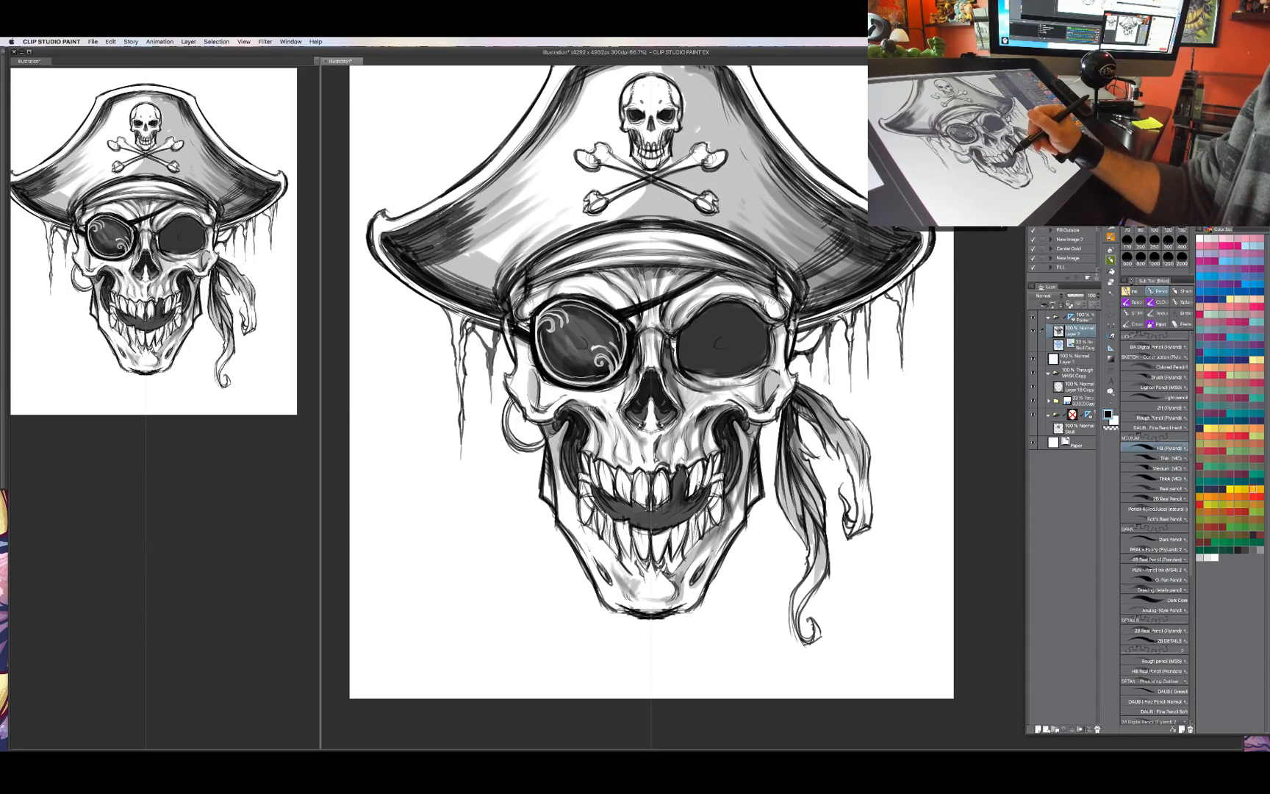
{"action": "left_click_drag", "start_coordinate": [651, 382], "coordinate": [658, 400]}
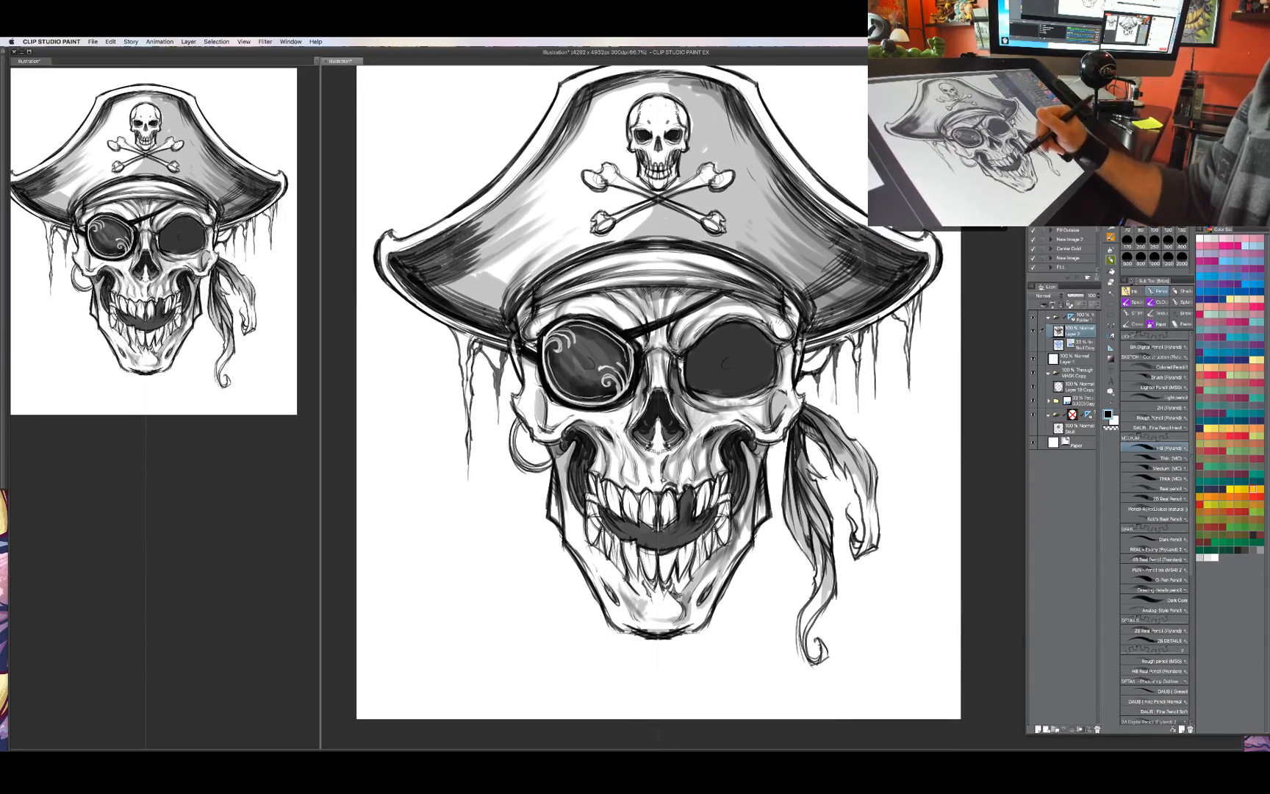
{"action": "mouse_move", "coordinate": [729, 517]}
{"action": "left_mouse_down"}
{"action": "mouse_move", "coordinate": [717, 507]}
{"action": "mouse_move", "coordinate": [732, 497]}
{"action": "mouse_move", "coordinate": [718, 494]}
{"action": "left_mouse_up"}
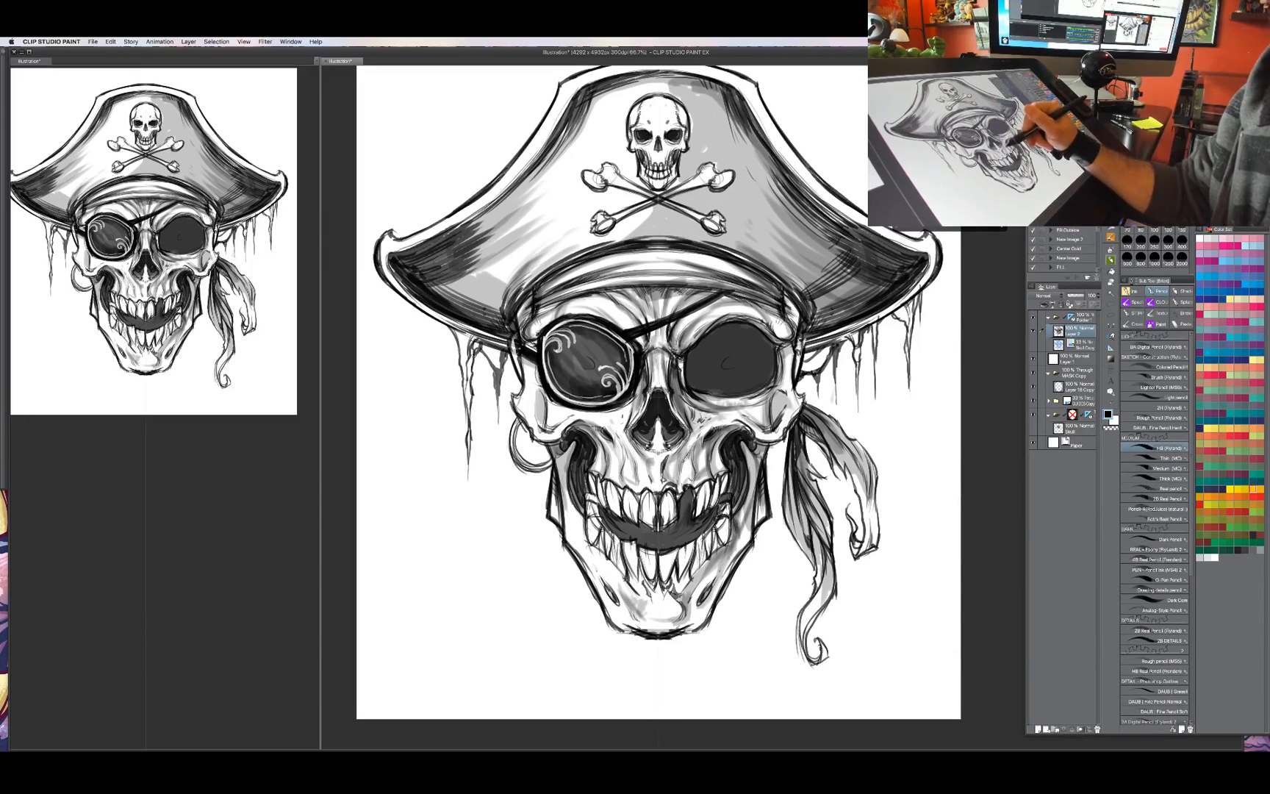
{"action": "left_click_drag", "start_coordinate": [691, 439], "coordinate": [688, 453]}
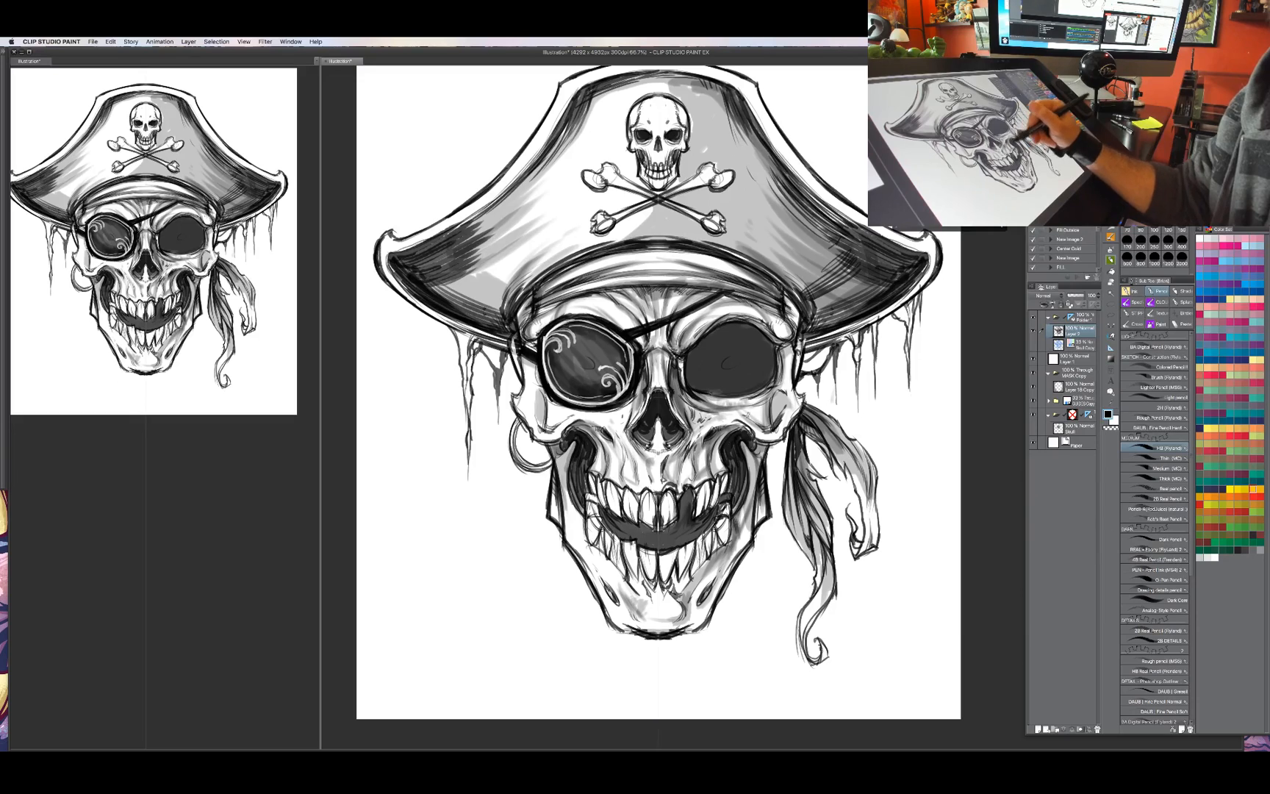
Redraw the lower rim of the open eye socket with alternating transparent and dark pencil strokes for a rougher bone edge.
{"action": "key", "text": "c"}
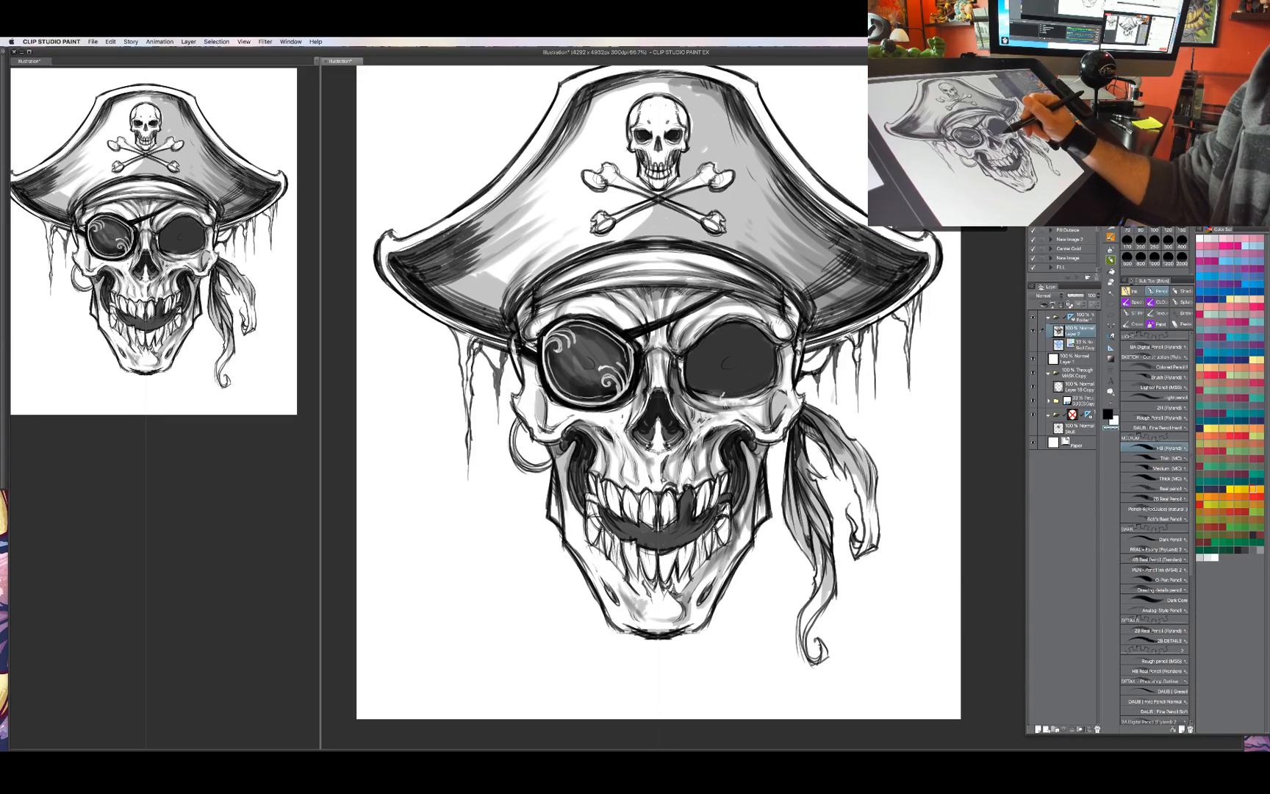
{"action": "key", "text": "super+plus"}
{"action": "left_click_drag", "start_coordinate": [743, 354], "coordinate": [805, 400]}
{"action": "key", "text": "c"}
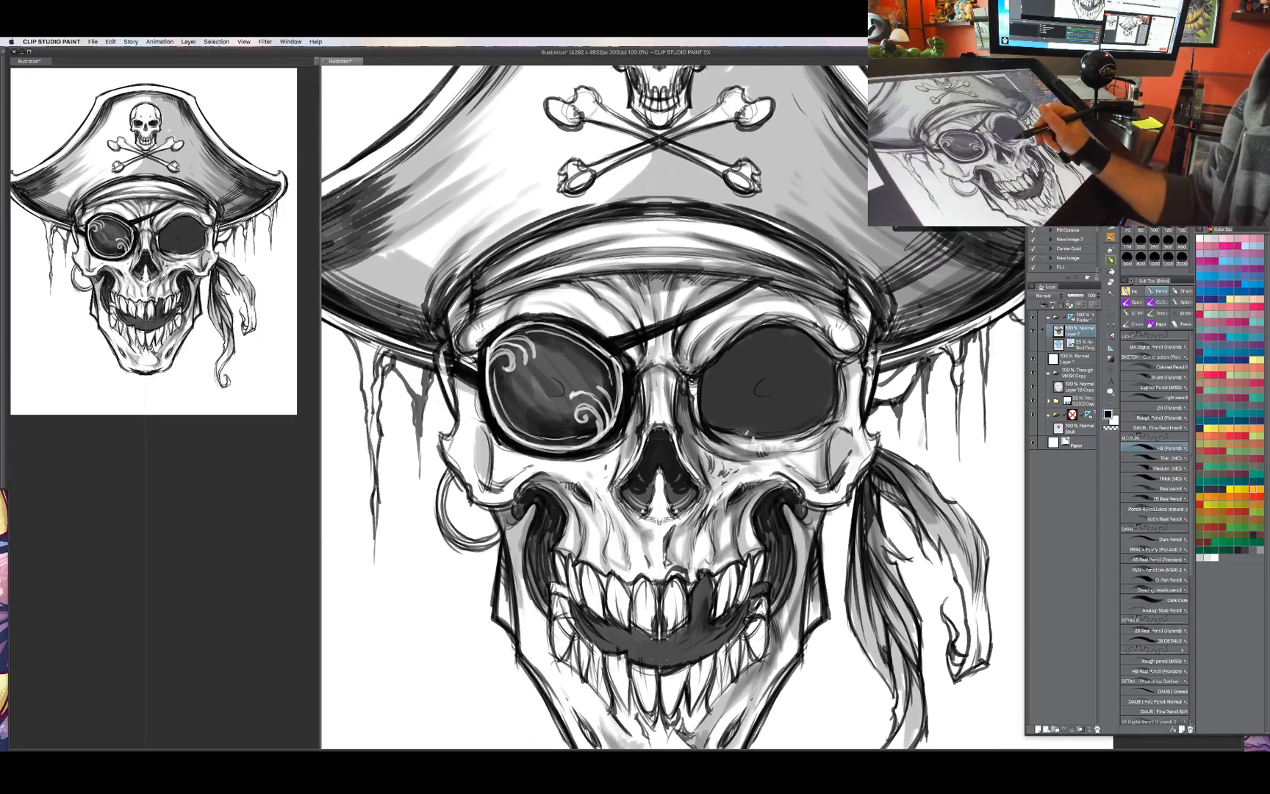
{"action": "mouse_move", "coordinate": [742, 430]}
{"action": "left_mouse_down"}
{"action": "mouse_move", "coordinate": [815, 432]}
{"action": "mouse_move", "coordinate": [829, 406]}
{"action": "left_mouse_up"}
{"action": "key", "text": "c"}
{"action": "key", "text": "c"}
{"action": "key", "text": "c"}
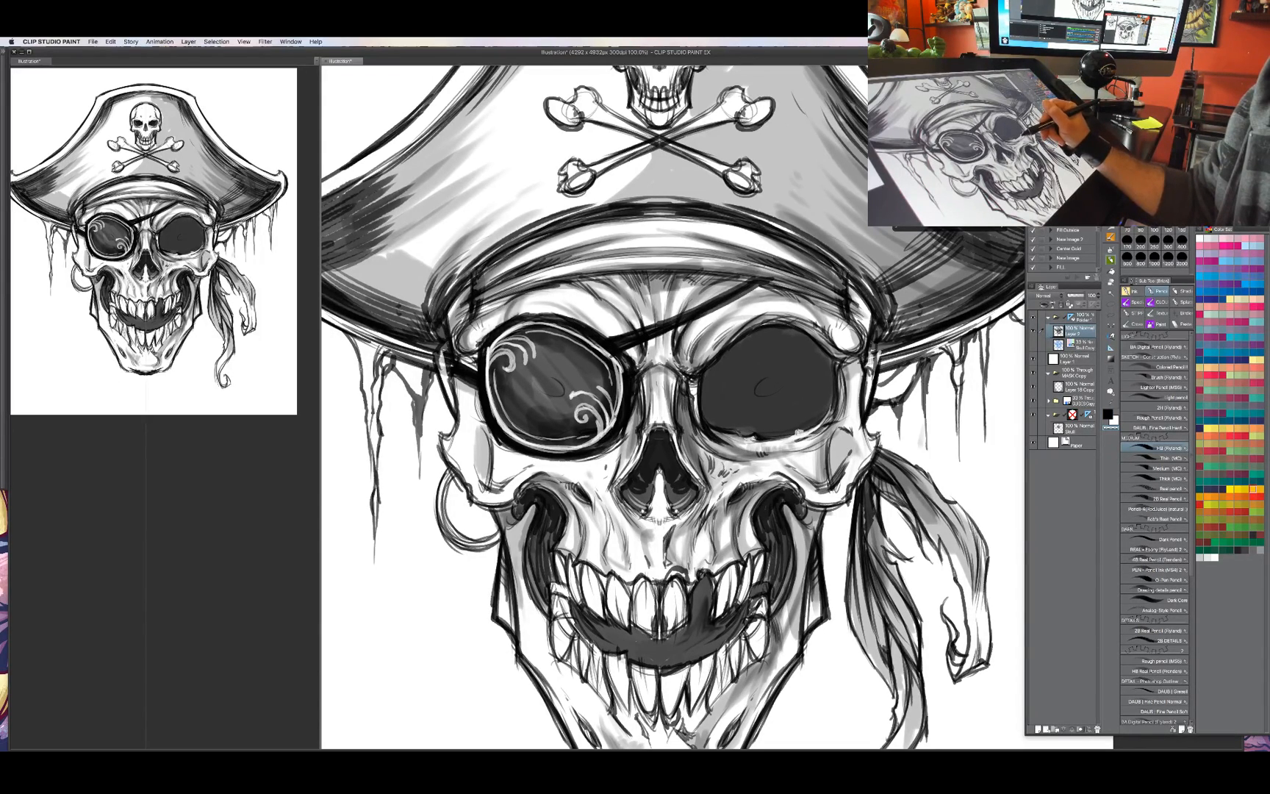
{"action": "key", "text": "c"}
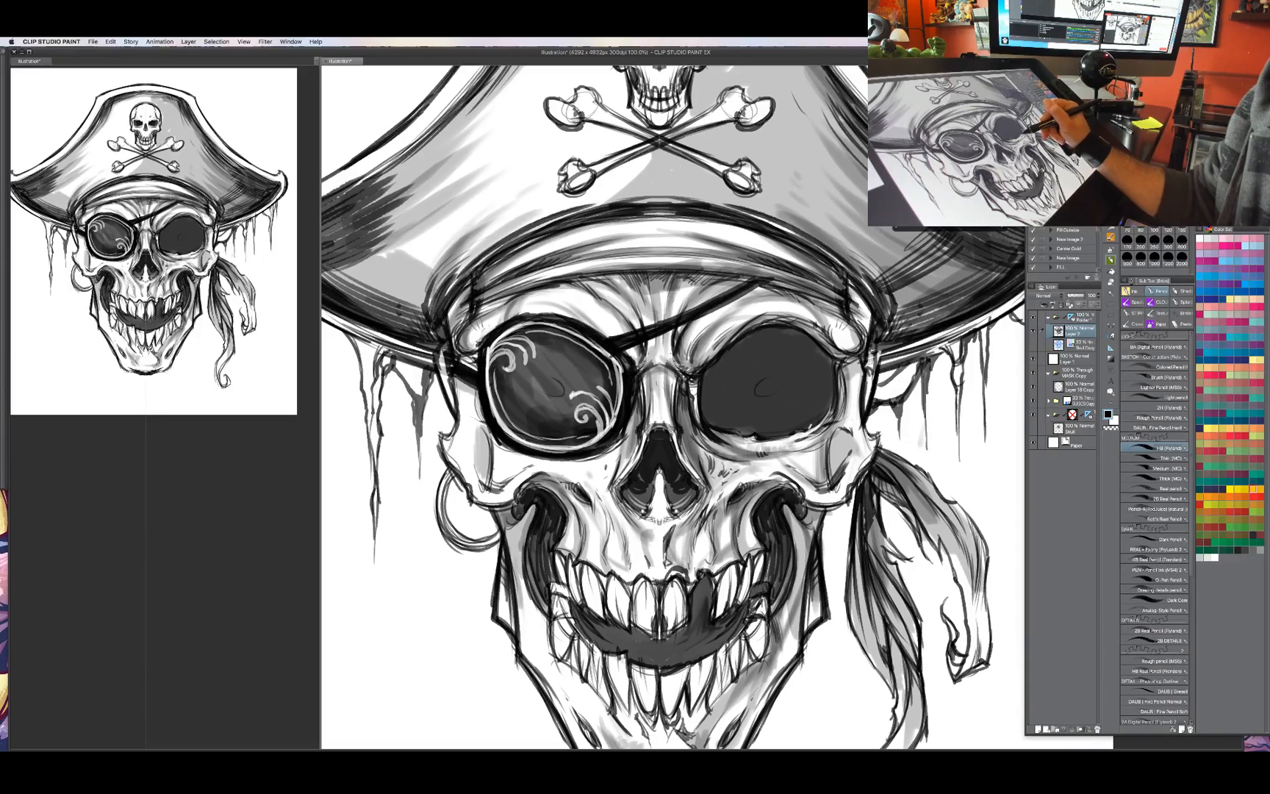
{"action": "left_click_drag", "start_coordinate": [822, 434], "coordinate": [826, 440]}
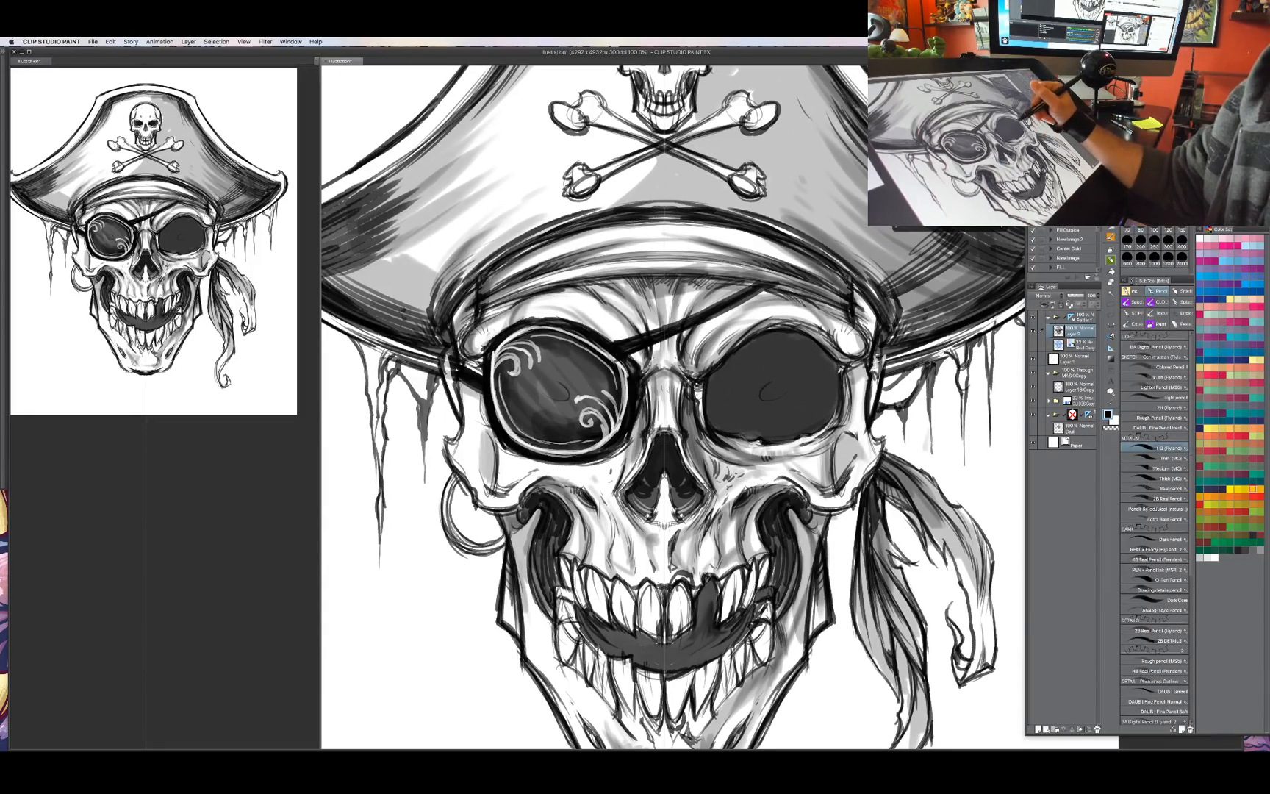
Touch up the bone edge around the outer side of the open eye socket with dark and transparent pencil strokes.
{"action": "key", "text": "c"}
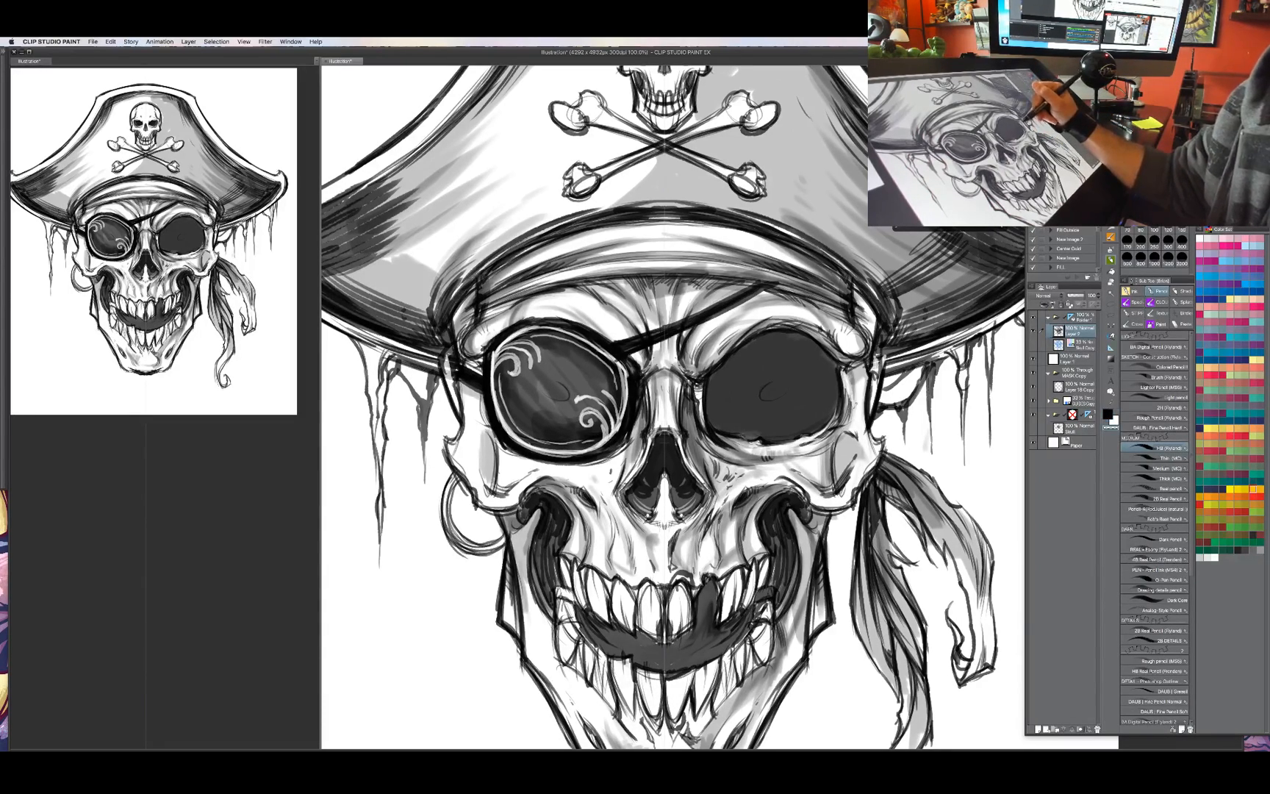
{"action": "key", "text": "c"}
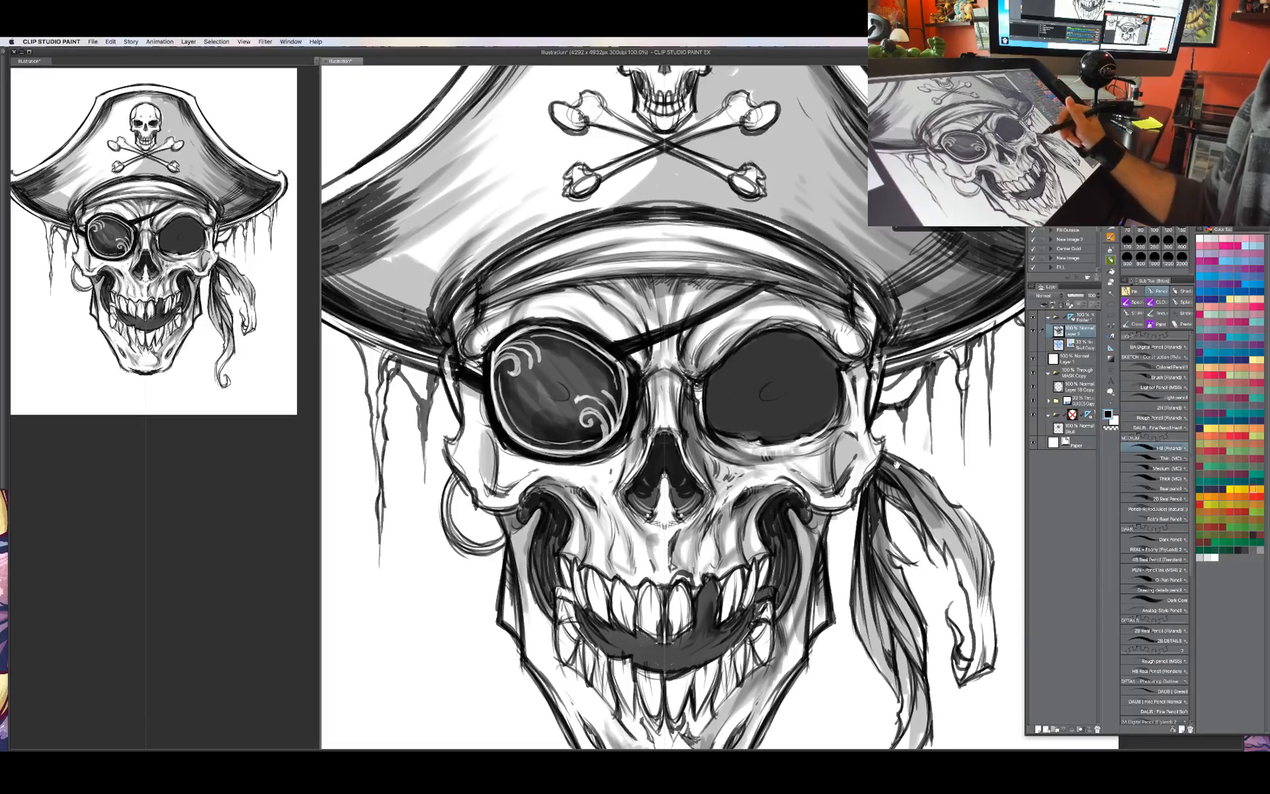
{"action": "key", "text": "ctrl+minus"}
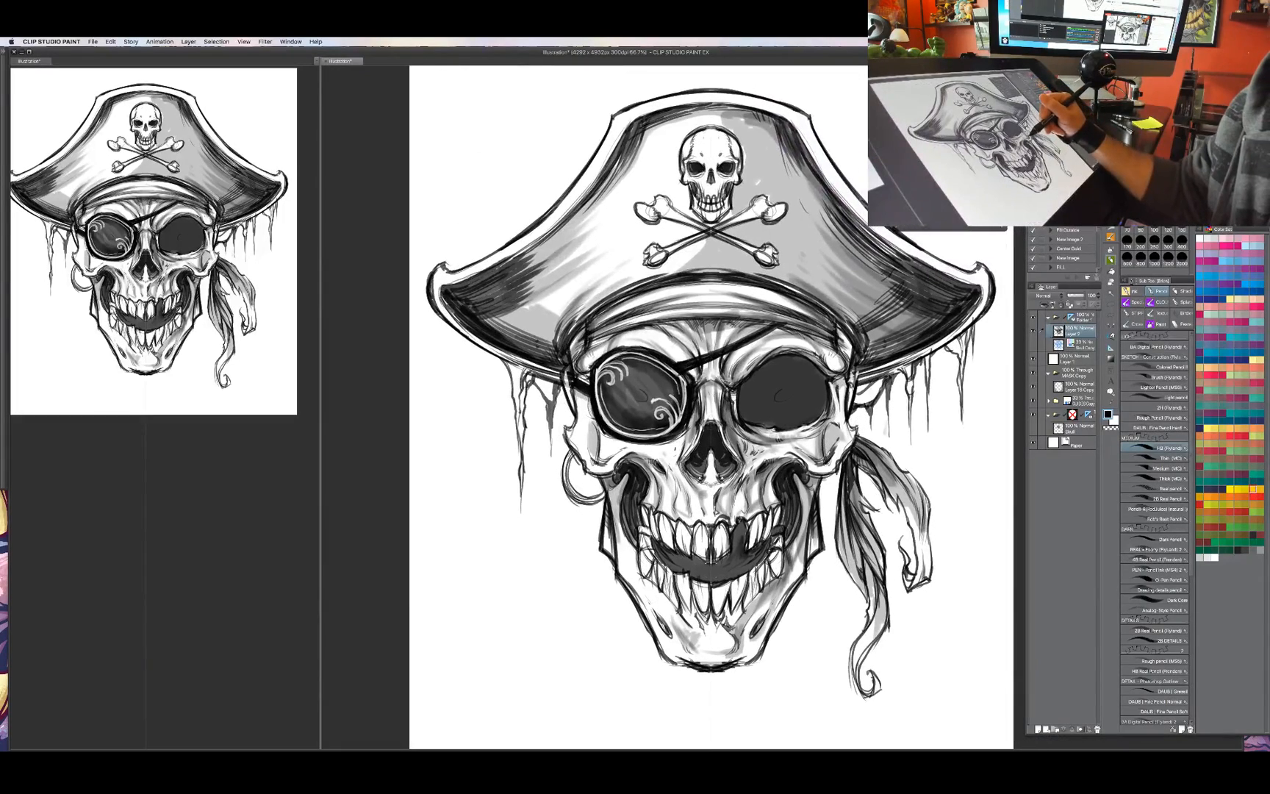
{"action": "key", "text": "c"}
{"action": "mouse_move", "coordinate": [821, 453]}
{"action": "left_mouse_down"}
{"action": "mouse_move", "coordinate": [819, 432]}
{"action": "mouse_move", "coordinate": [842, 410]}
{"action": "mouse_move", "coordinate": [838, 446]}
{"action": "mouse_move", "coordinate": [794, 410]}
{"action": "left_mouse_up"}
{"action": "key", "text": "c"}
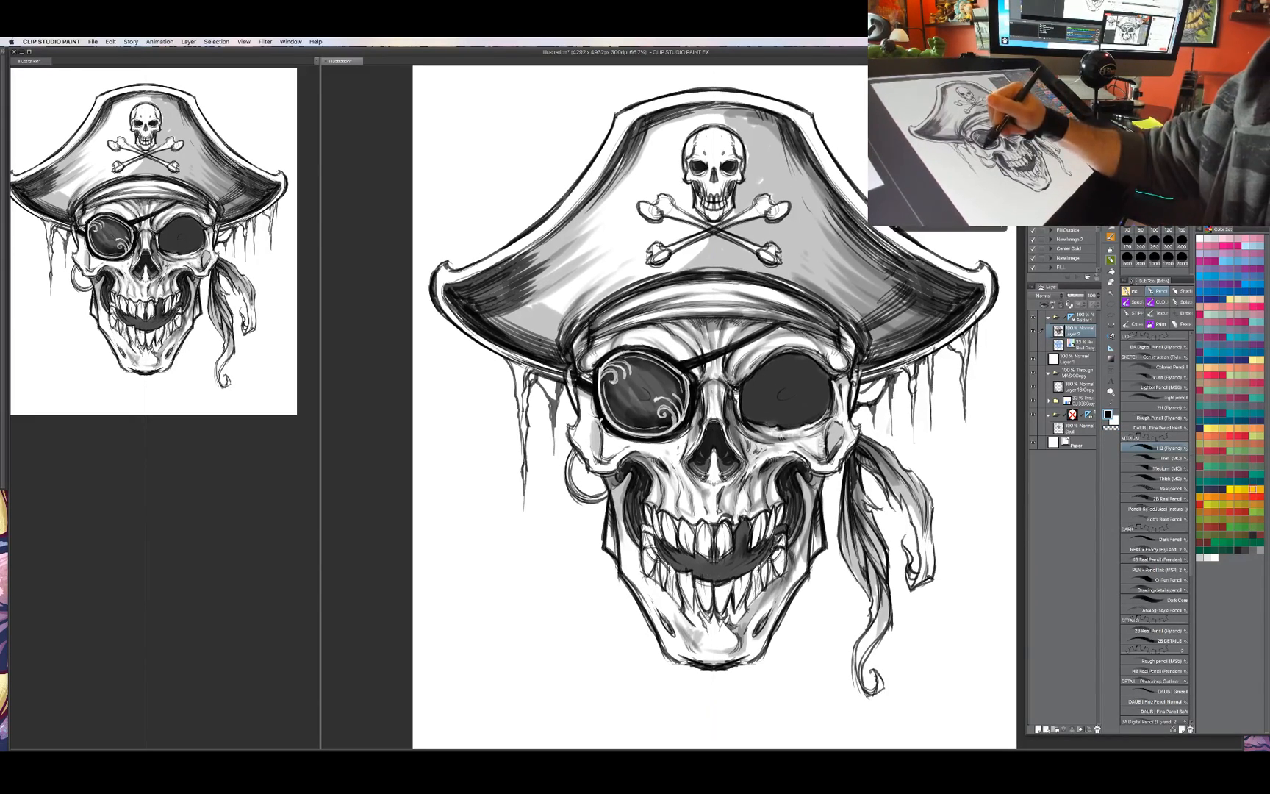
Rework the outer edge of the eye patch with short alternating pencil strokes.
{"action": "key", "text": "c"}
{"action": "mouse_move", "coordinate": [602, 419]}
{"action": "left_mouse_down"}
{"action": "mouse_move", "coordinate": [596, 445]}
{"action": "mouse_move", "coordinate": [590, 404]}
{"action": "left_mouse_up"}
{"action": "key", "text": "c"}
{"action": "left_click_drag", "start_coordinate": [598, 391], "coordinate": [591, 407]}
{"action": "left_click_drag", "start_coordinate": [595, 398], "coordinate": [588, 414]}
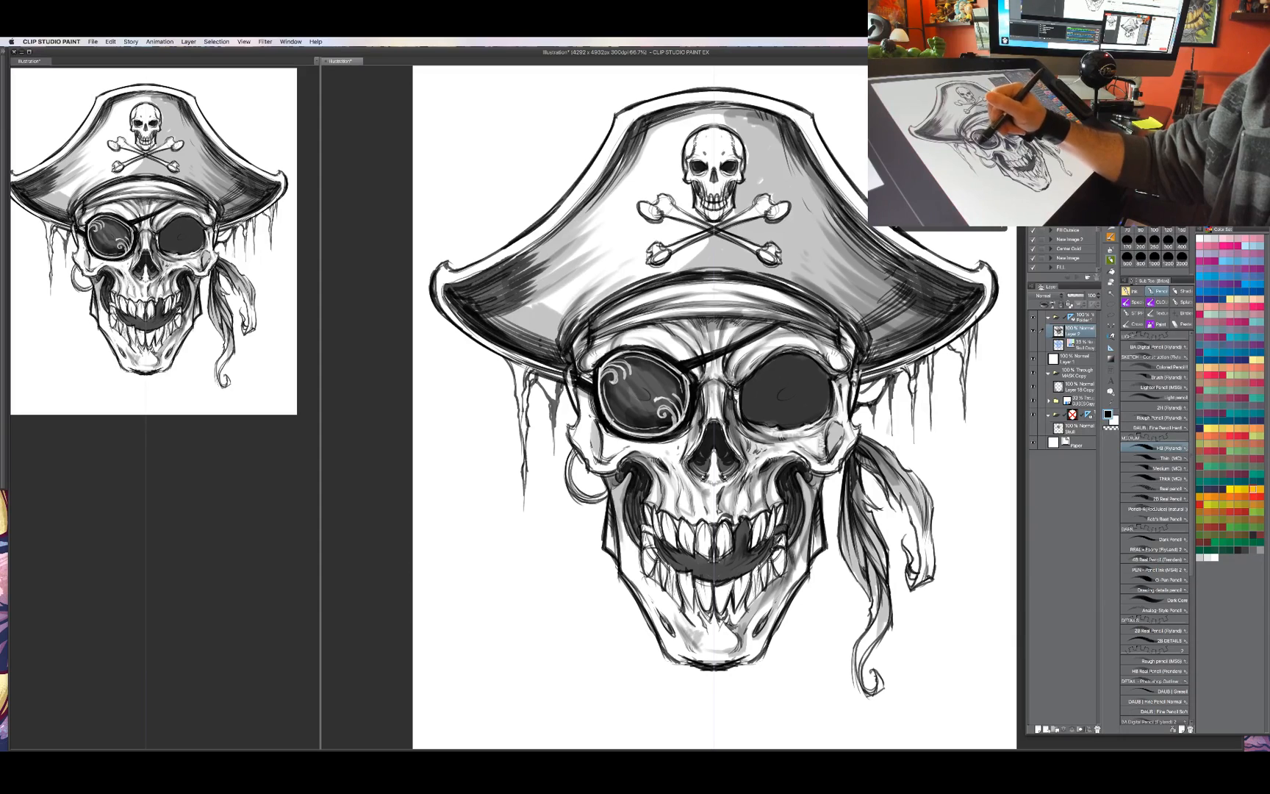
Add short pencil strokes to the bone beneath the eye patch and above the upper teeth.
{"action": "left_click_drag", "start_coordinate": [827, 518], "coordinate": [817, 514]}
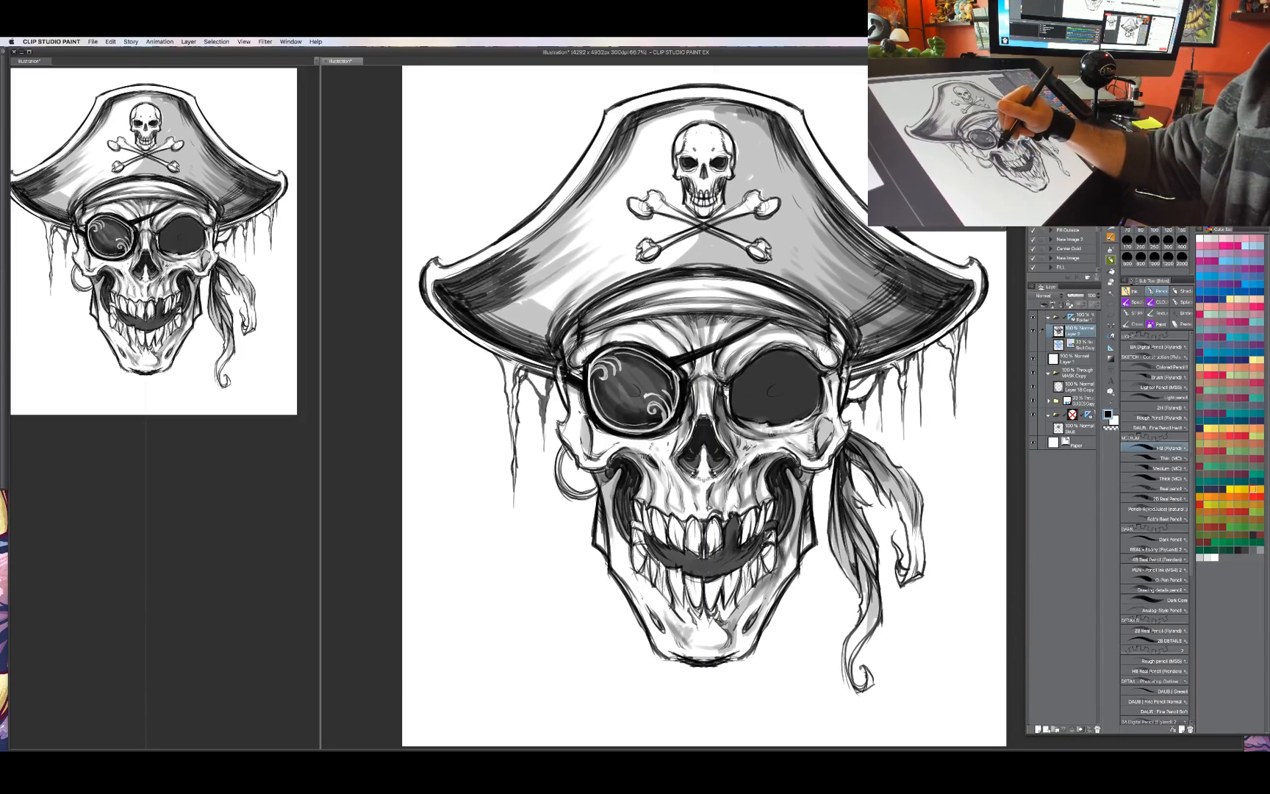
{"action": "left_click_drag", "start_coordinate": [656, 443], "coordinate": [652, 453]}
{"action": "mouse_move", "coordinate": [665, 445]}
{"action": "left_mouse_down"}
{"action": "mouse_move", "coordinate": [652, 459]}
{"action": "mouse_move", "coordinate": [640, 448]}
{"action": "left_mouse_up"}
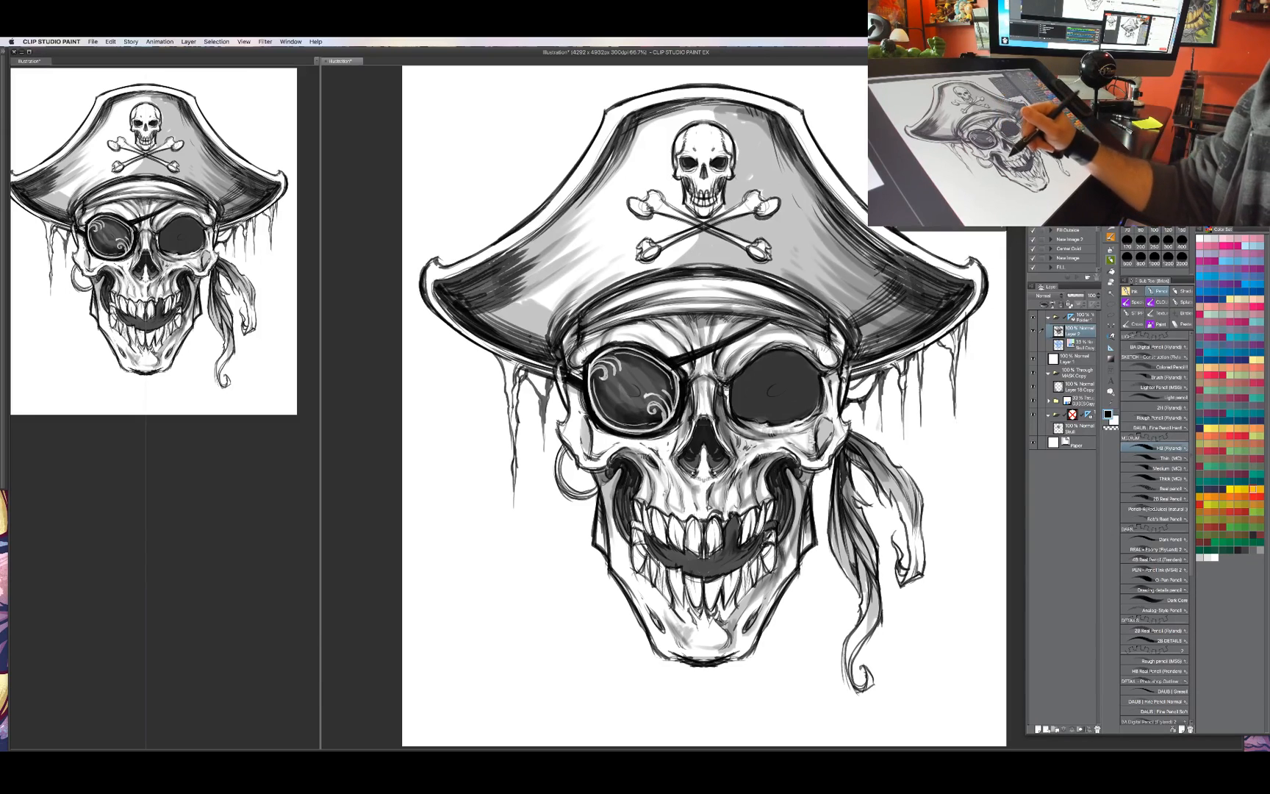
{"action": "mouse_move", "coordinate": [674, 491]}
{"action": "left_mouse_down"}
{"action": "mouse_move", "coordinate": [664, 507]}
{"action": "mouse_move", "coordinate": [649, 498]}
{"action": "left_mouse_up"}
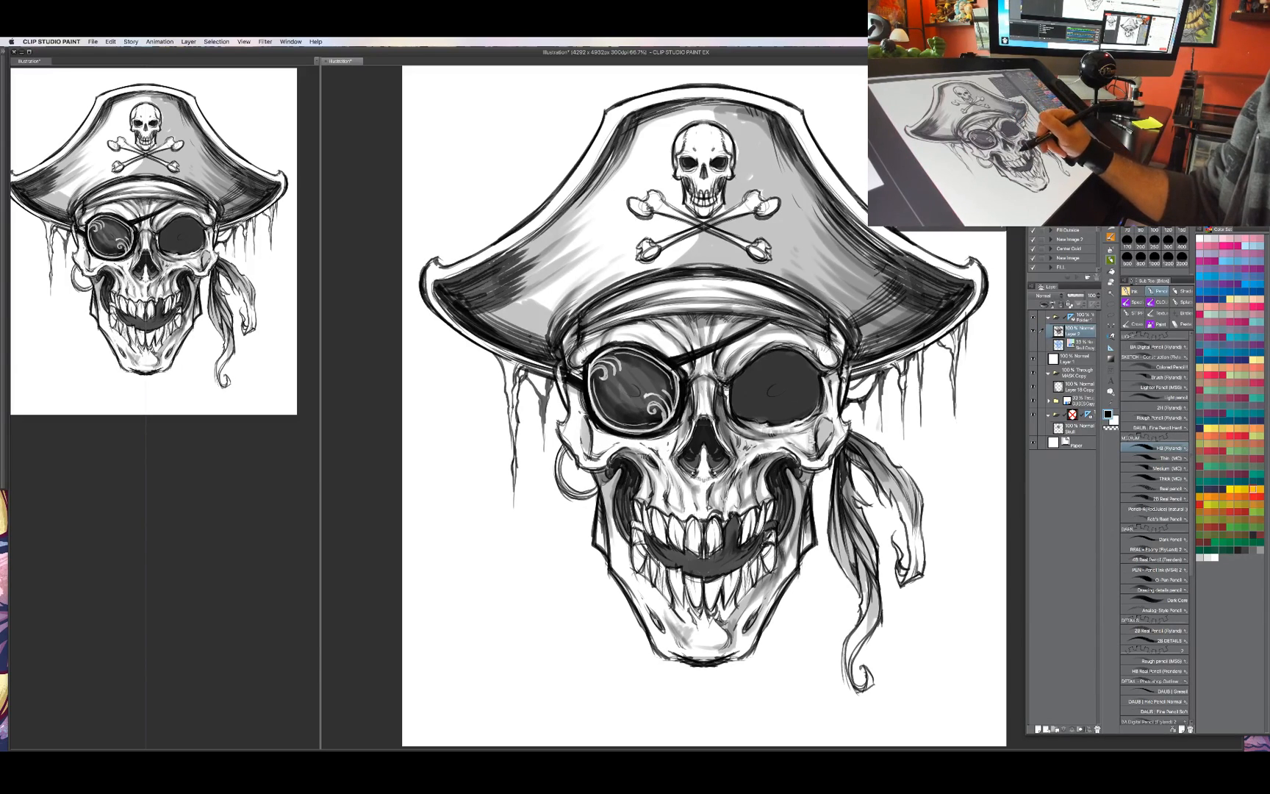
{"action": "mouse_move", "coordinate": [730, 491]}
{"action": "left_mouse_down"}
{"action": "mouse_move", "coordinate": [720, 507]}
{"action": "mouse_move", "coordinate": [741, 507]}
{"action": "left_mouse_up"}
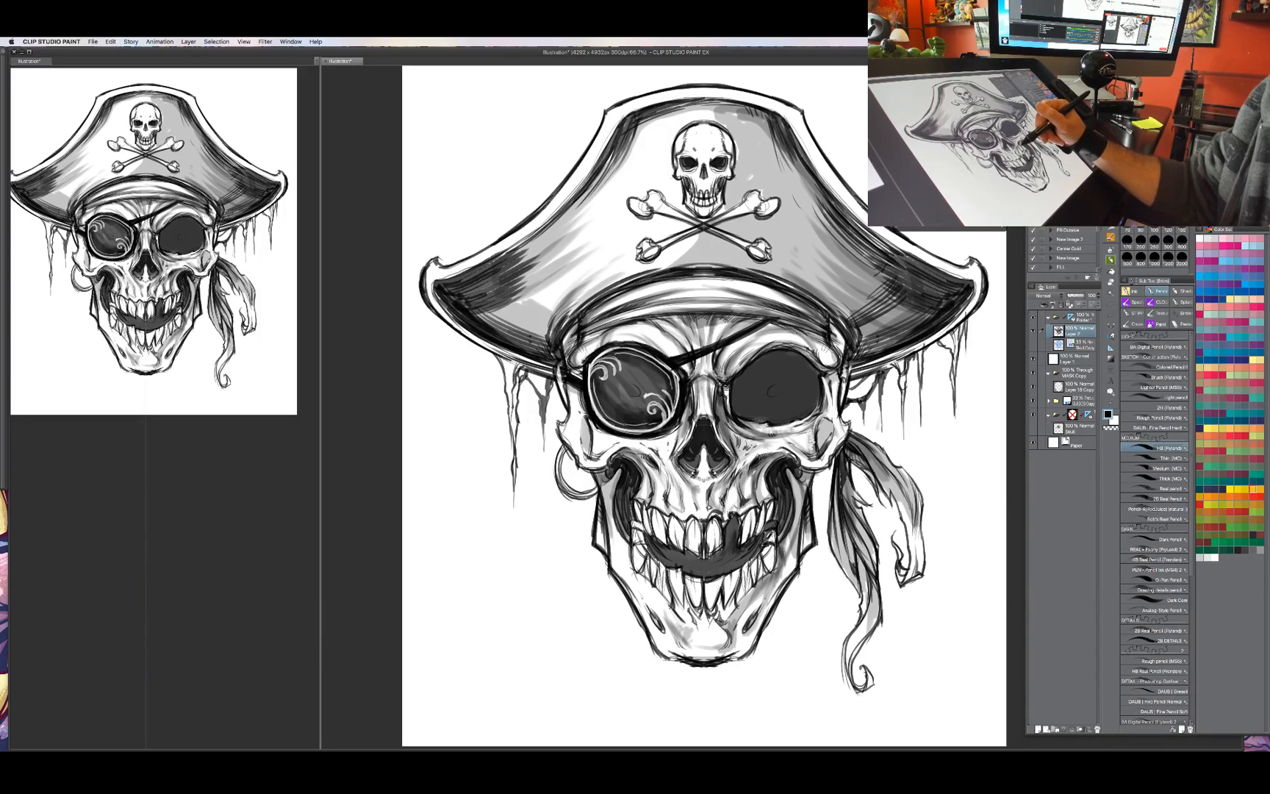
Strengthen the brow line above the open eye socket and add crack lines to the emblem skull's forehead.
{"action": "left_click_drag", "start_coordinate": [780, 309], "coordinate": [782, 305]}
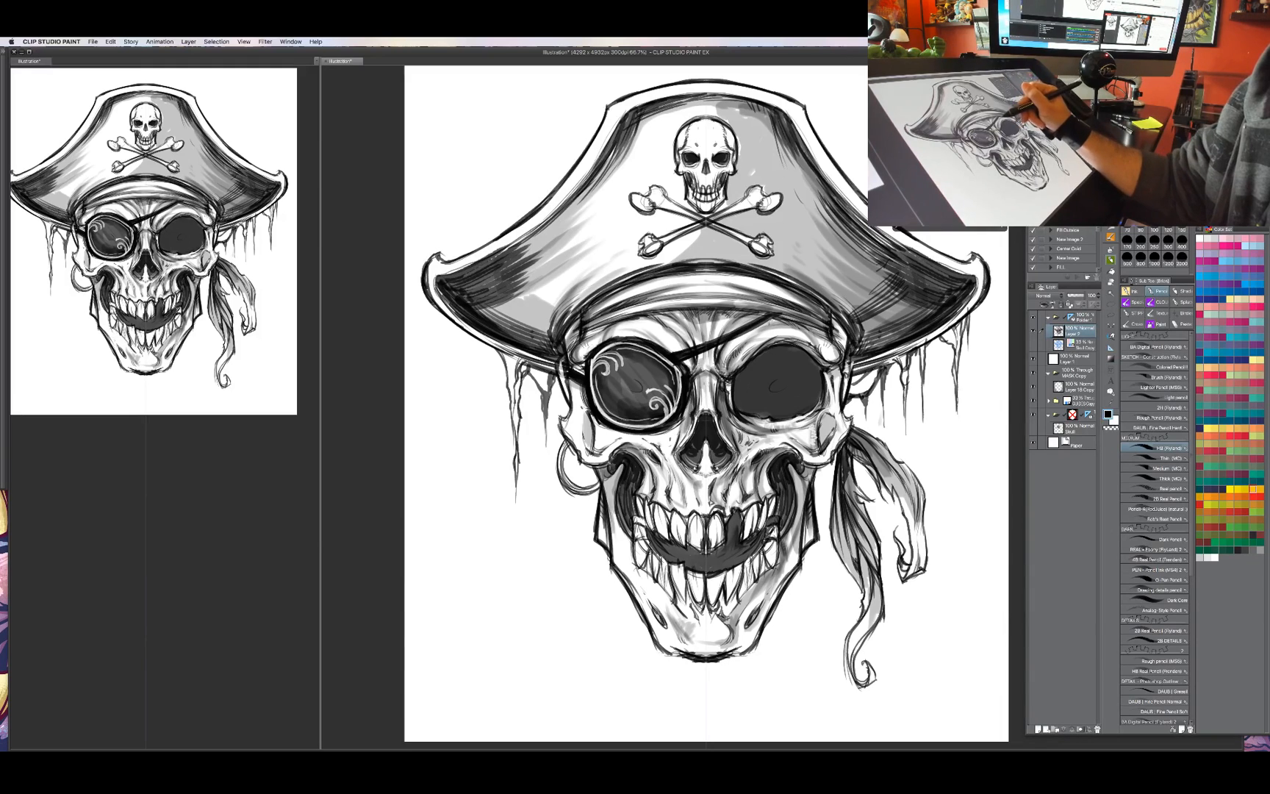
{"action": "mouse_move", "coordinate": [775, 321]}
{"action": "left_mouse_down"}
{"action": "mouse_move", "coordinate": [794, 327]}
{"action": "mouse_move", "coordinate": [713, 338]}
{"action": "left_mouse_up"}
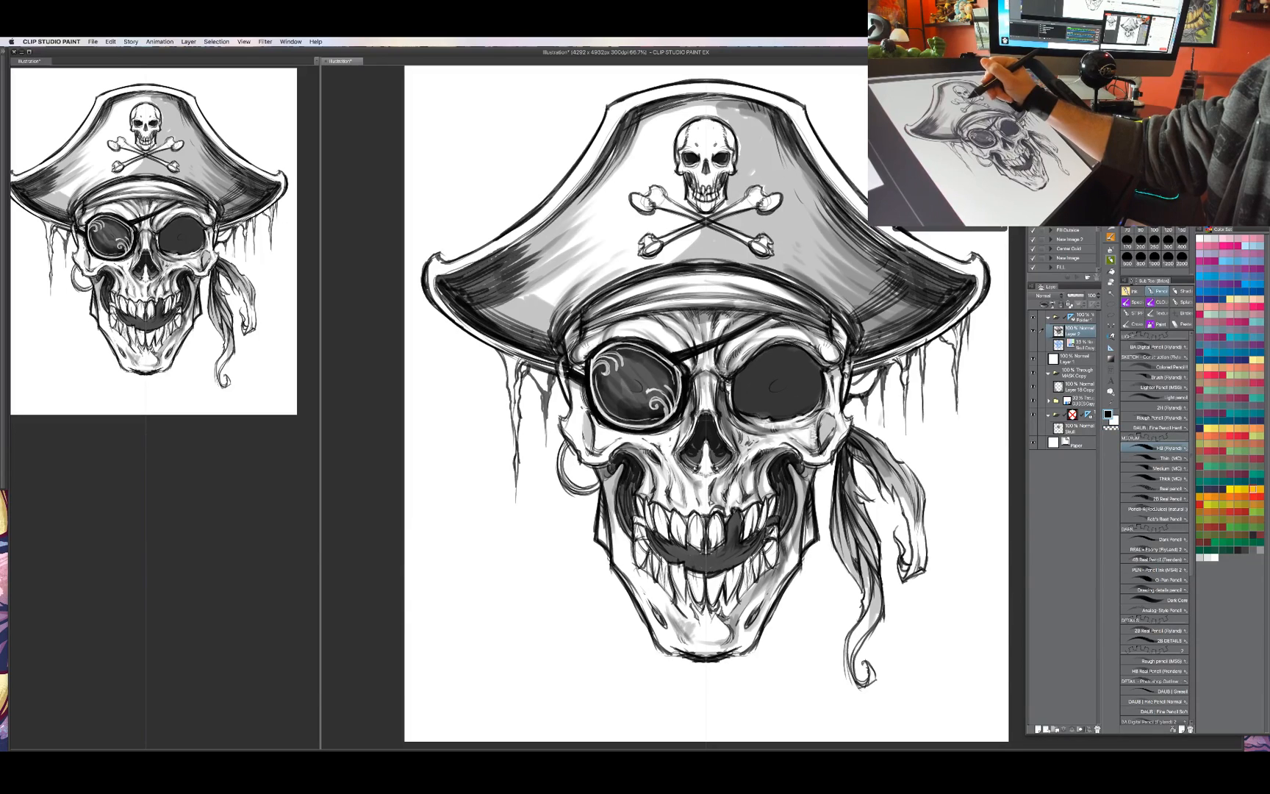
{"action": "mouse_move", "coordinate": [706, 181]}
{"action": "left_mouse_down"}
{"action": "mouse_move", "coordinate": [713, 194]}
{"action": "mouse_move", "coordinate": [716, 117]}
{"action": "mouse_move", "coordinate": [719, 133]}
{"action": "mouse_move", "coordinate": [704, 109]}
{"action": "left_mouse_up"}
{"action": "key", "text": "c"}
{"action": "key", "text": "c"}
{"action": "key", "text": "c"}
{"action": "key", "text": "c"}
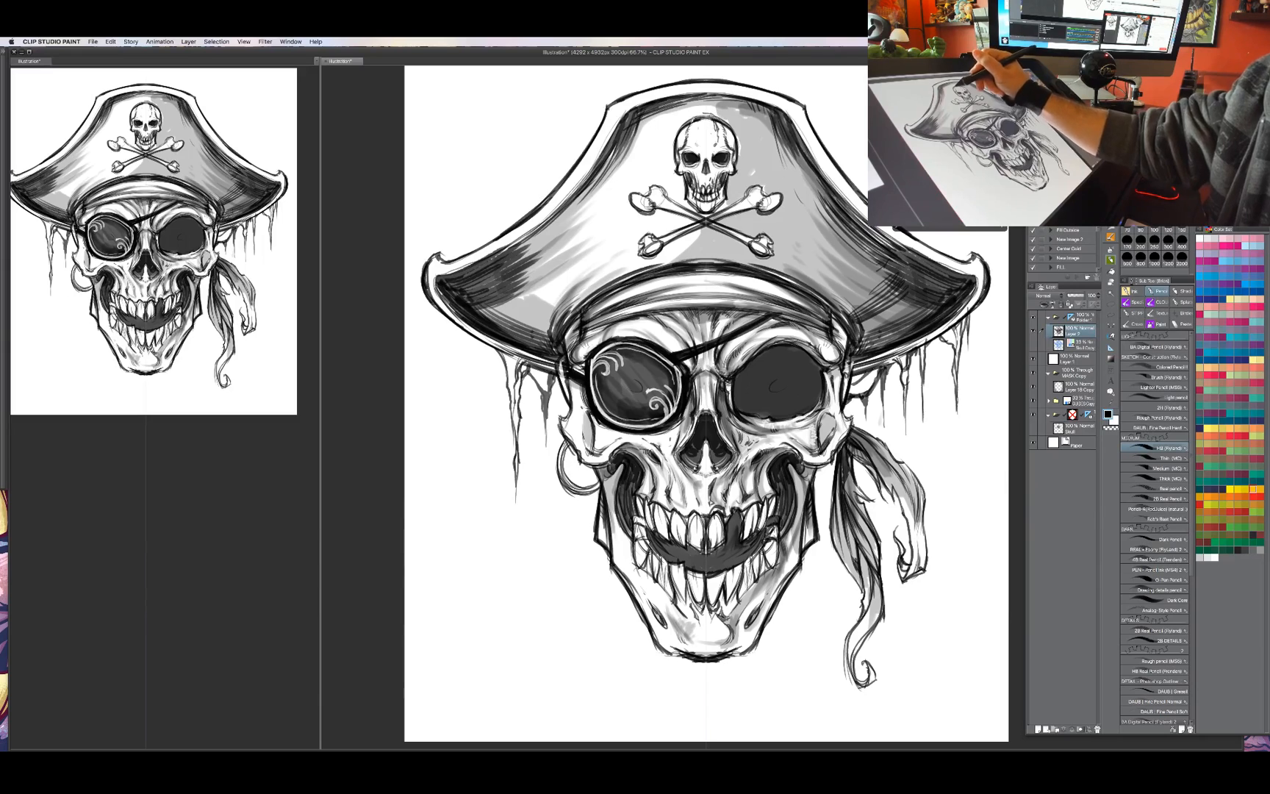
Add texture strokes to the cheekbone and hatch the edge of the lower jaw on the eye-patch side.
{"action": "left_click_drag", "start_coordinate": [795, 460], "coordinate": [793, 438]}
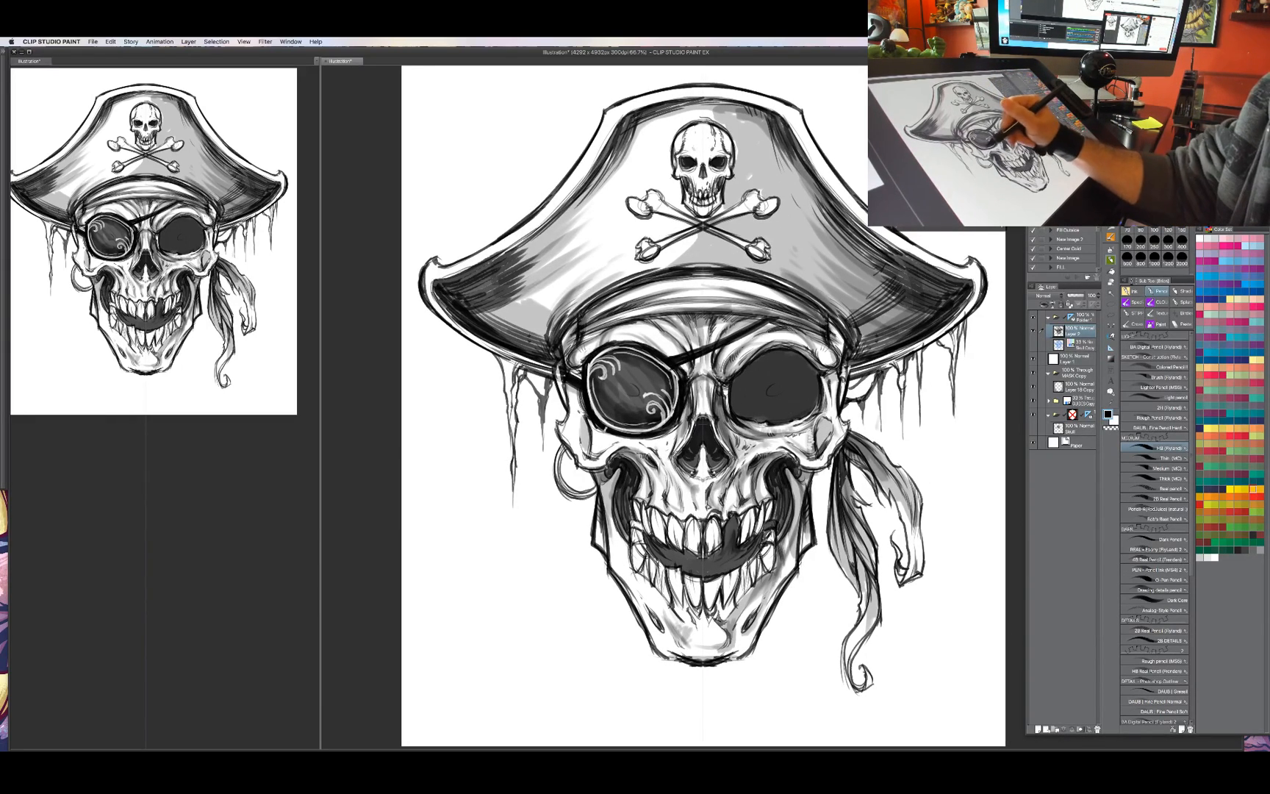
{"action": "mouse_move", "coordinate": [601, 435]}
{"action": "left_mouse_down"}
{"action": "mouse_move", "coordinate": [610, 426]}
{"action": "mouse_move", "coordinate": [600, 441]}
{"action": "left_mouse_up"}
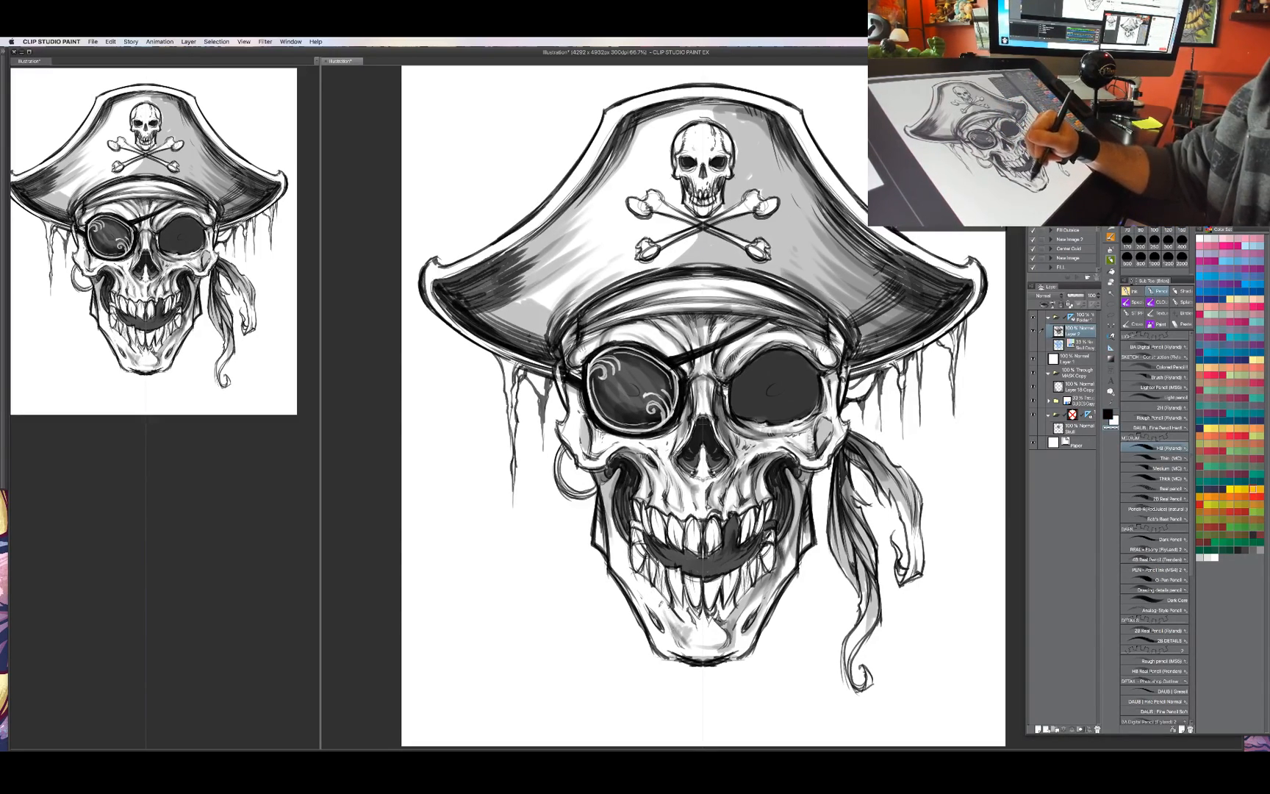
{"action": "left_click_drag", "start_coordinate": [613, 566], "coordinate": [636, 589]}
{"action": "mouse_move", "coordinate": [619, 574]}
{"action": "left_mouse_down"}
{"action": "mouse_move", "coordinate": [645, 597]}
{"action": "mouse_move", "coordinate": [626, 577]}
{"action": "left_mouse_up"}
{"action": "left_click_drag", "start_coordinate": [610, 513], "coordinate": [601, 540]}
{"action": "left_click_drag", "start_coordinate": [614, 540], "coordinate": [620, 548]}
{"action": "key", "text": "c"}
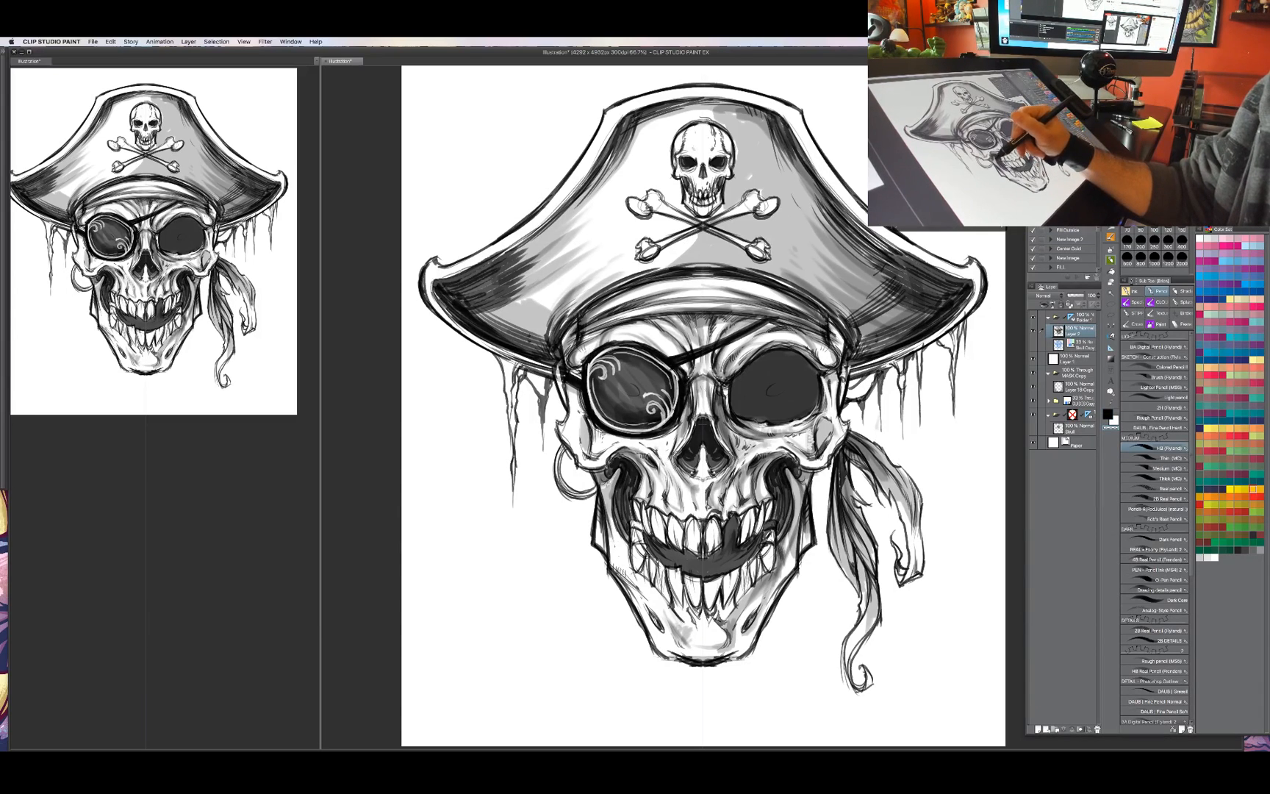
Refine the jaw on the open-eye side and rework the chin outline with dark and transparent pencil strokes.
{"action": "left_click_drag", "start_coordinate": [795, 466], "coordinate": [788, 540]}
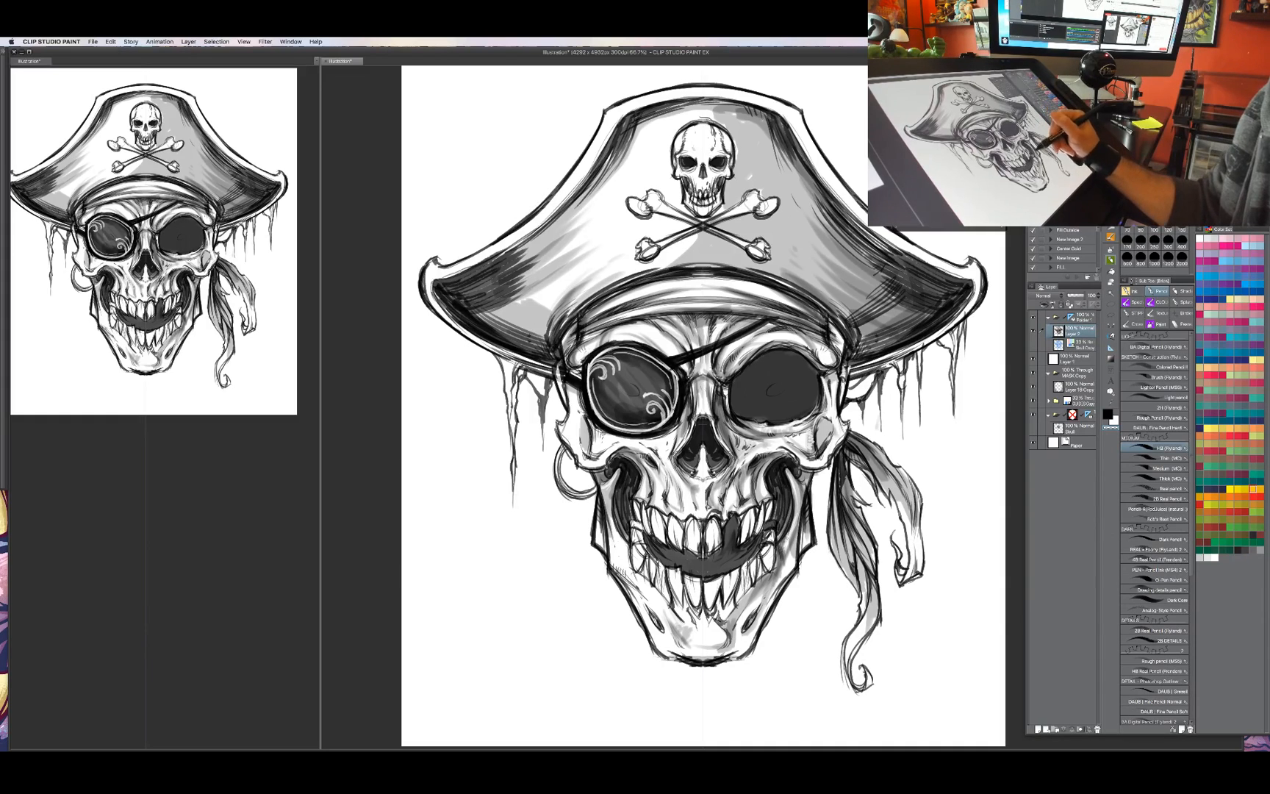
{"action": "key", "text": "c"}
{"action": "left_click_drag", "start_coordinate": [663, 633], "coordinate": [675, 654]}
{"action": "left_click_drag", "start_coordinate": [657, 644], "coordinate": [691, 666]}
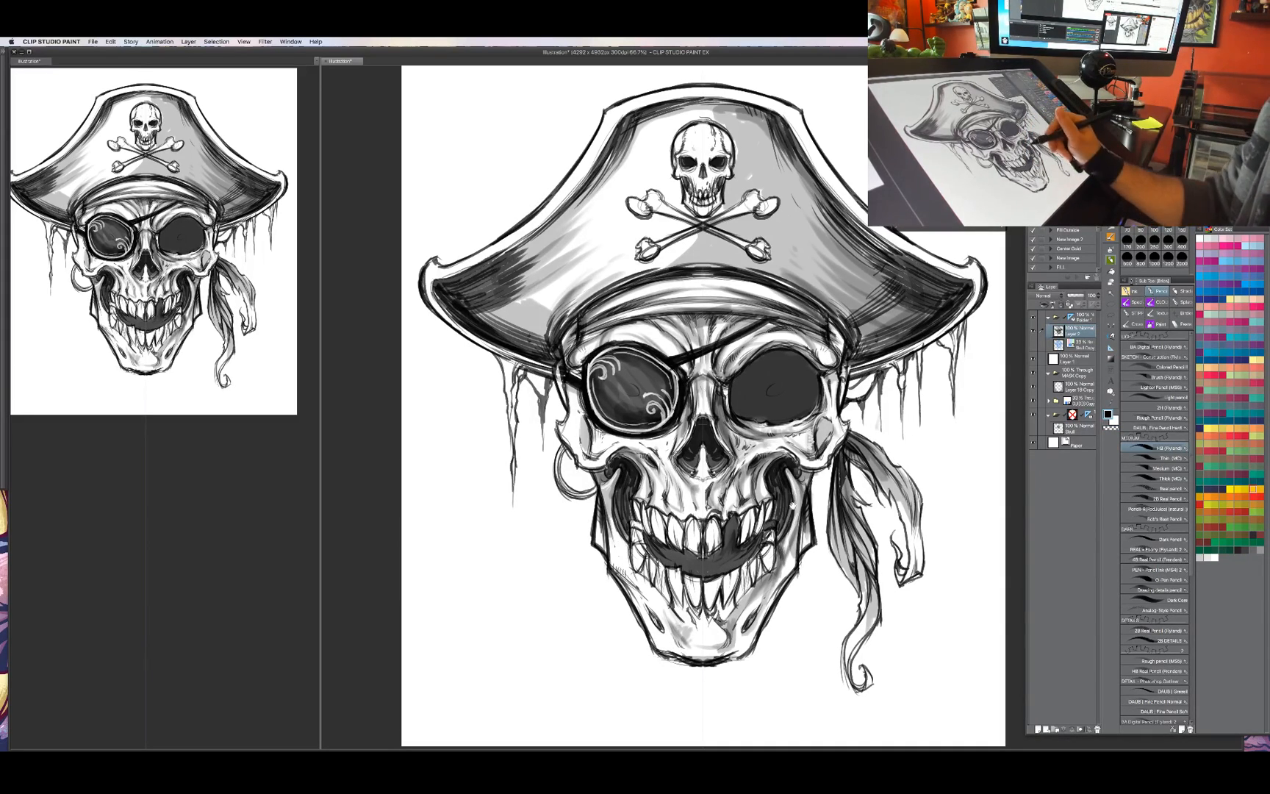
{"action": "left_click_drag", "start_coordinate": [881, 270], "coordinate": [867, 299]}
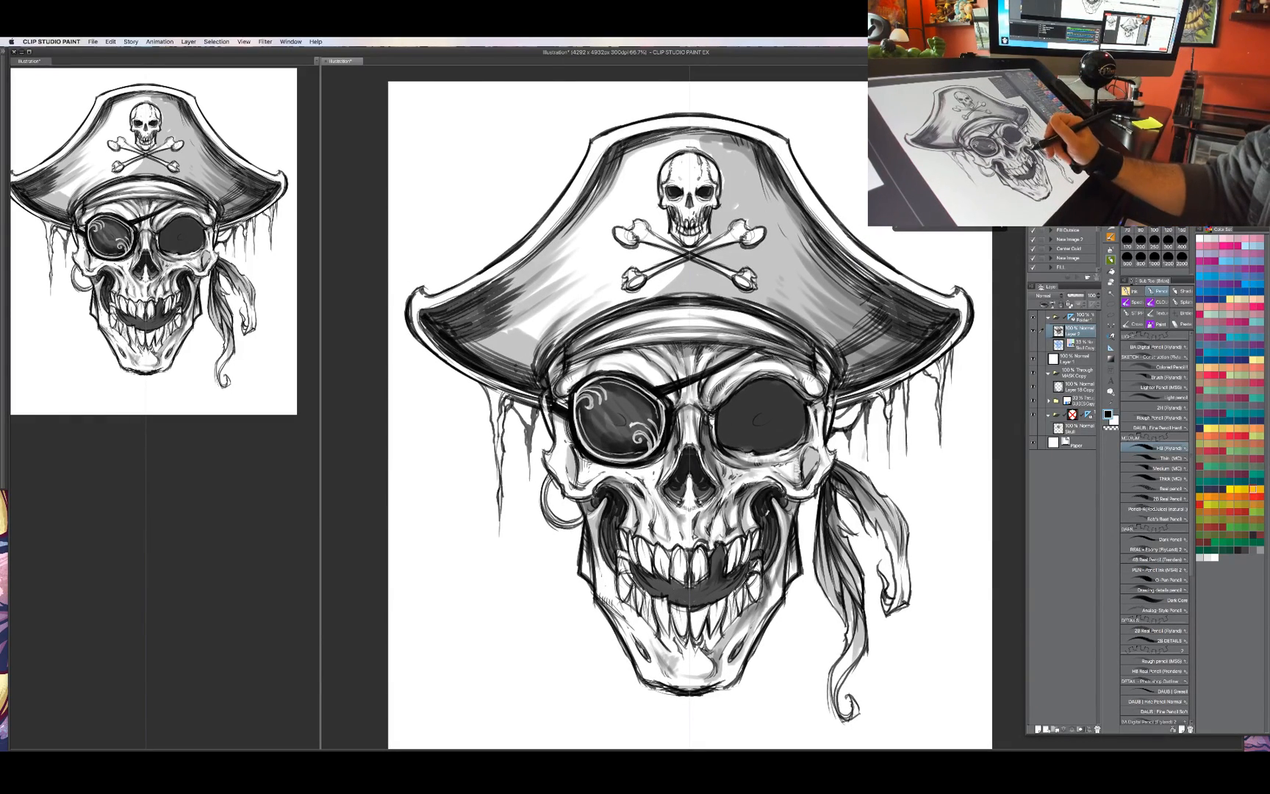
{"action": "left_click_drag", "start_coordinate": [767, 505], "coordinate": [763, 517]}
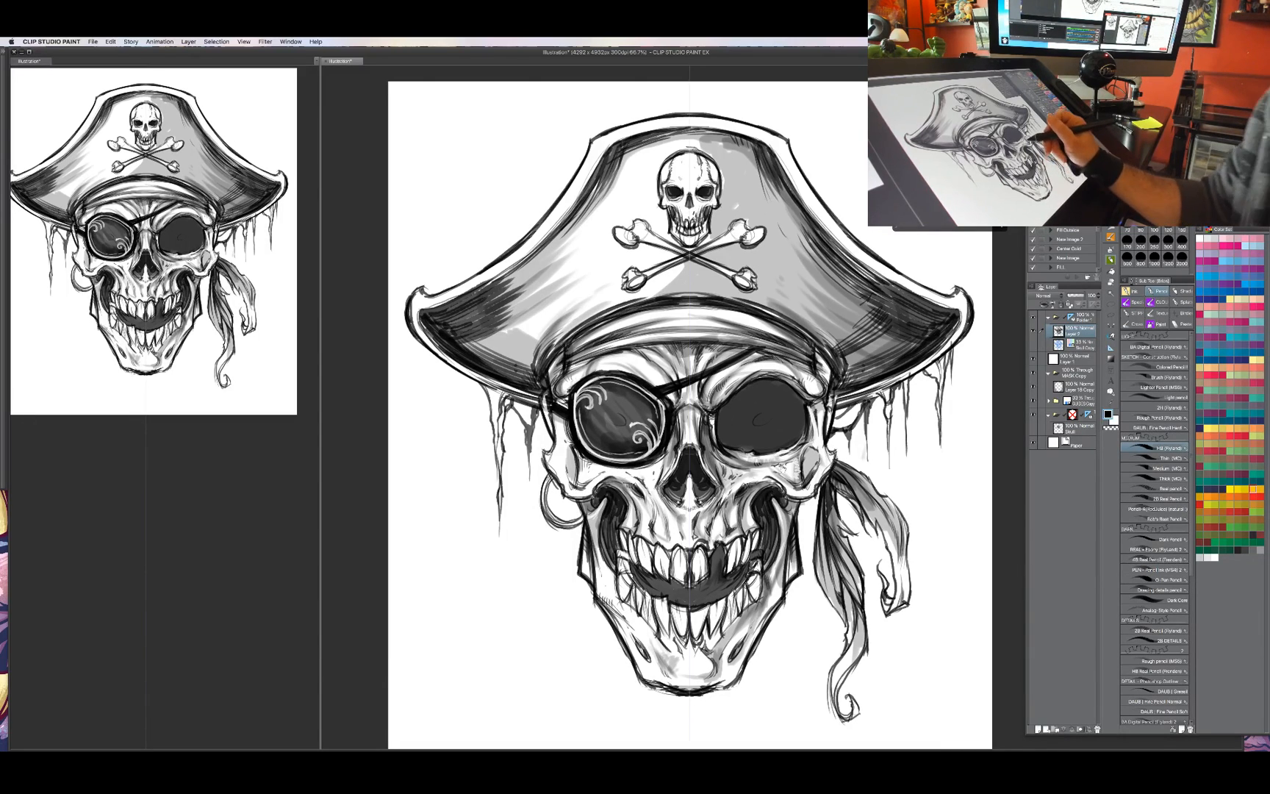
Clean up the area where the crossbones meet beneath the emblem skull, alternating dark and transparent strokes.
{"action": "left_click_drag", "start_coordinate": [771, 459], "coordinate": [733, 447]}
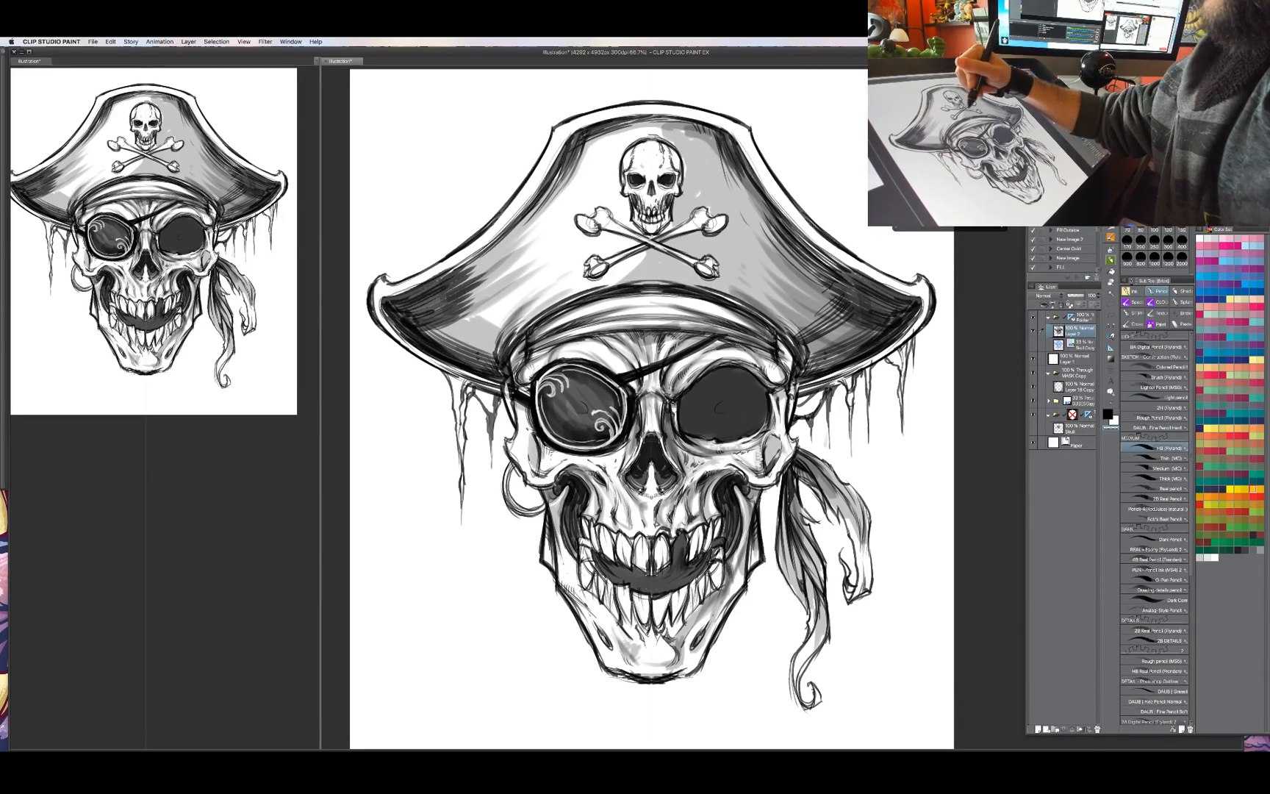
{"action": "key", "text": "c"}
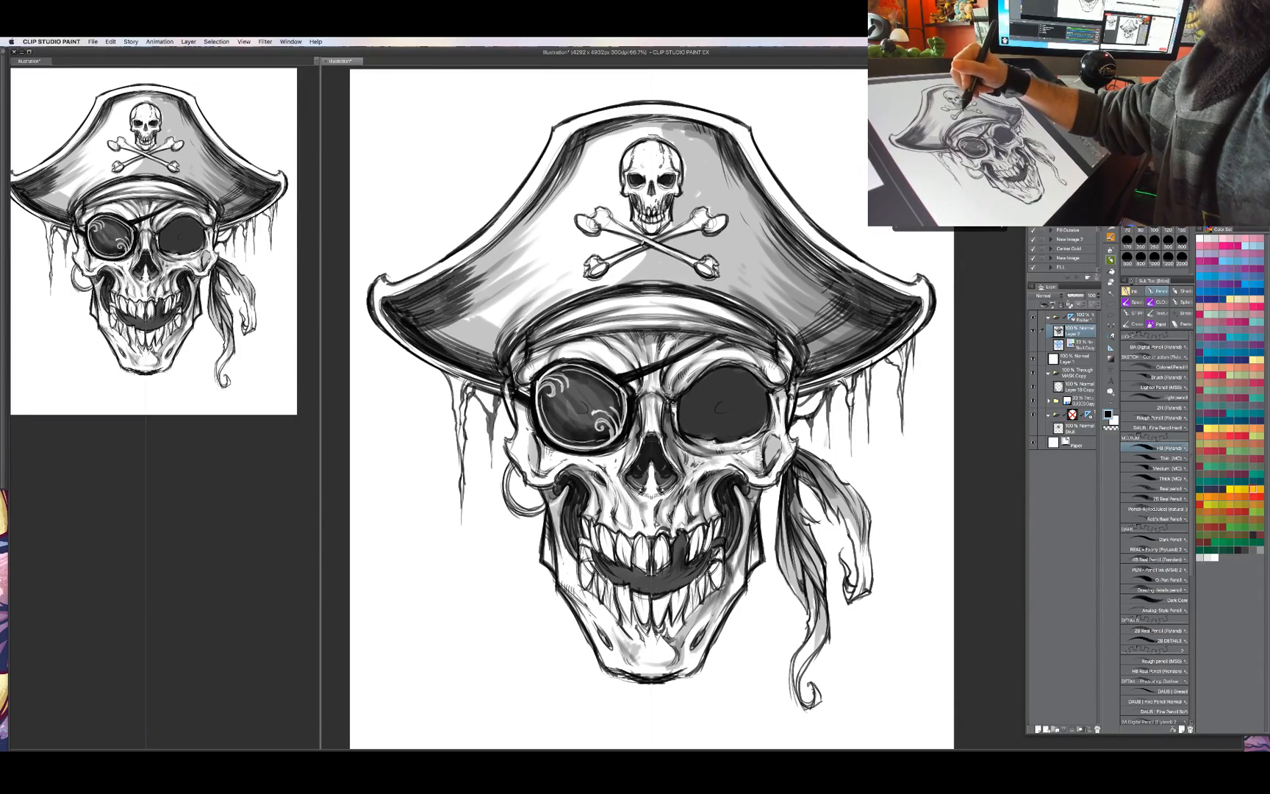
{"action": "mouse_move", "coordinate": [638, 239]}
{"action": "left_mouse_down"}
{"action": "mouse_move", "coordinate": [682, 259]}
{"action": "mouse_move", "coordinate": [669, 230]}
{"action": "left_mouse_up"}
{"action": "key", "text": "c"}
{"action": "key", "text": "c"}
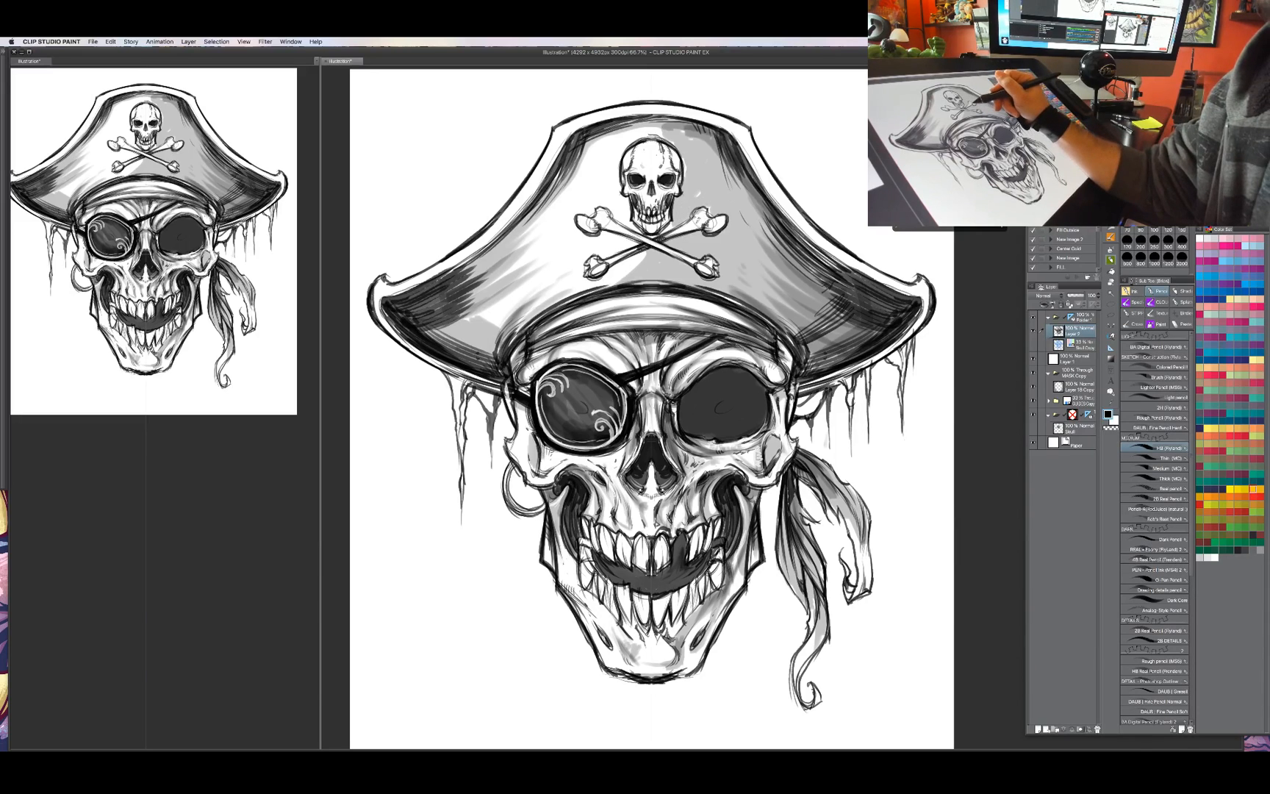
{"action": "key", "text": "c"}
{"action": "left_click_drag", "start_coordinate": [970, 326], "coordinate": [986, 303]}
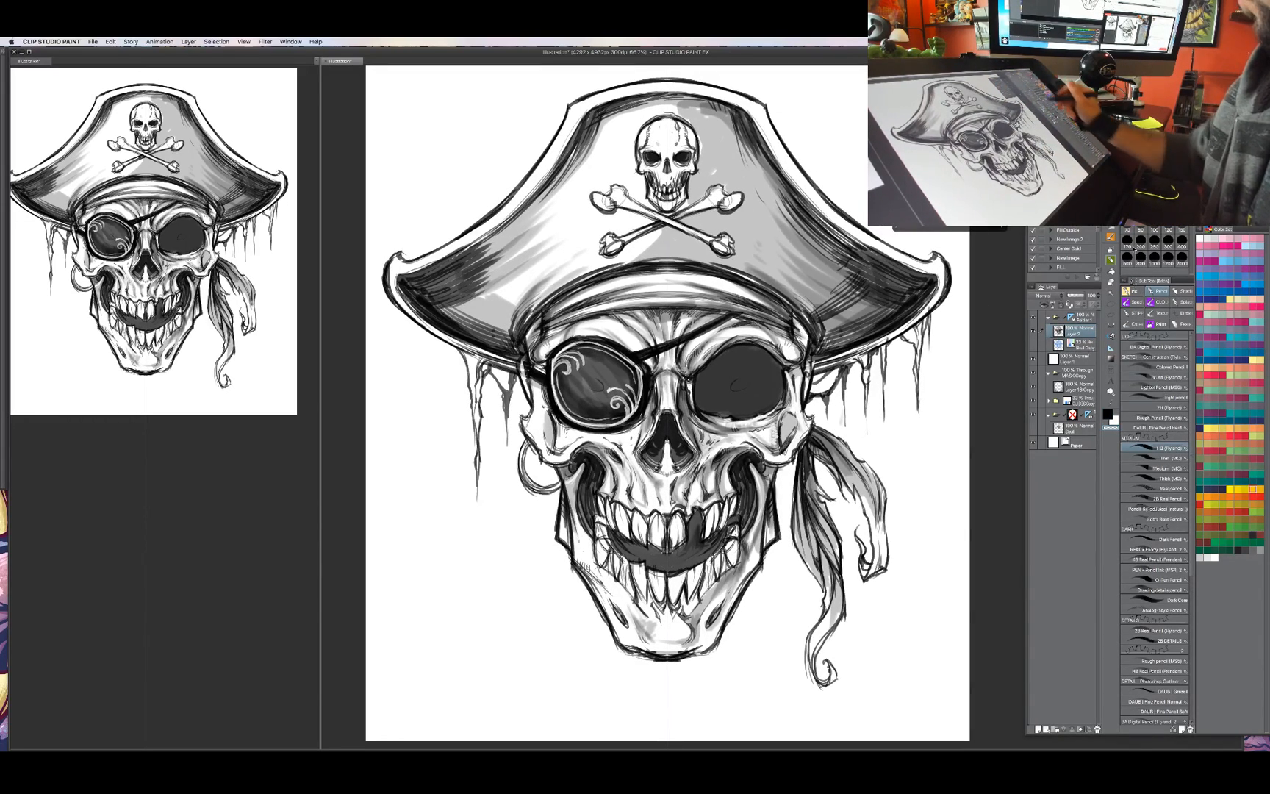
{"action": "key", "text": "p"}
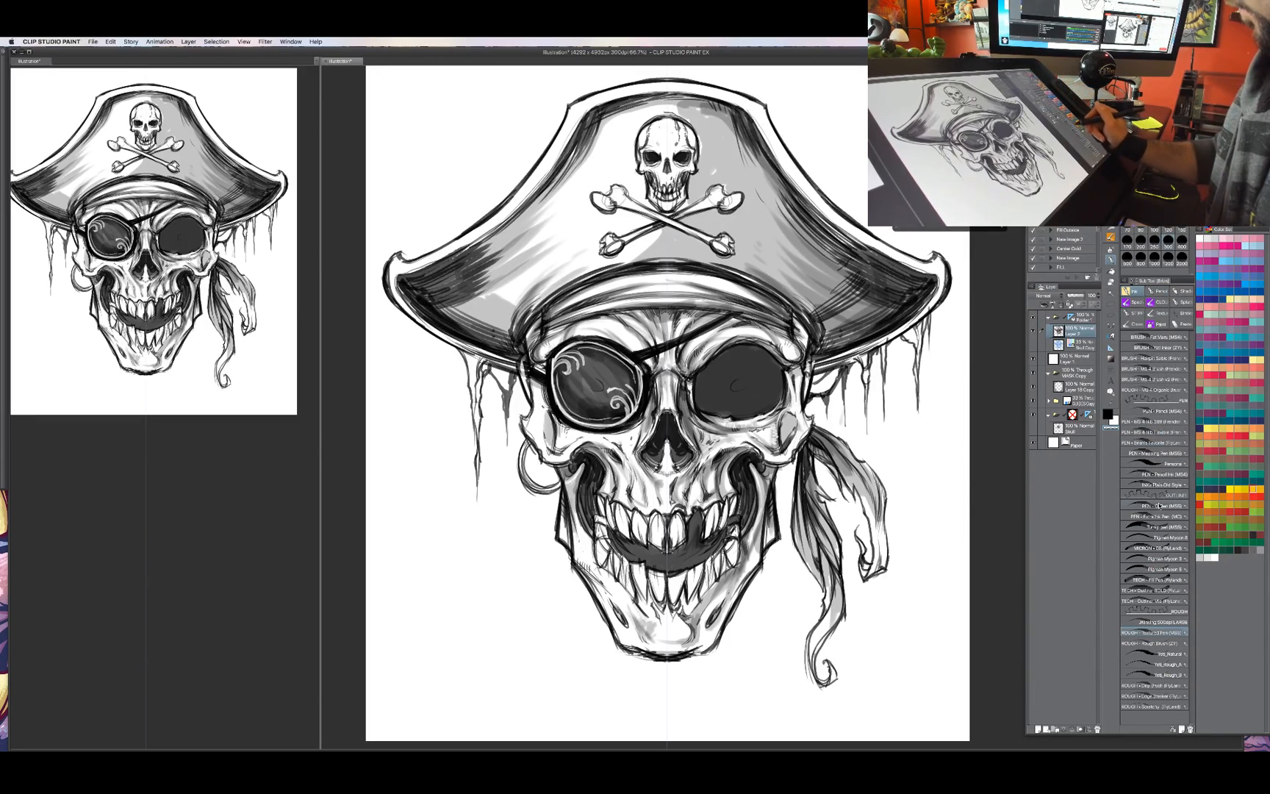
{"action": "left_click", "coordinate": [1158, 506]}
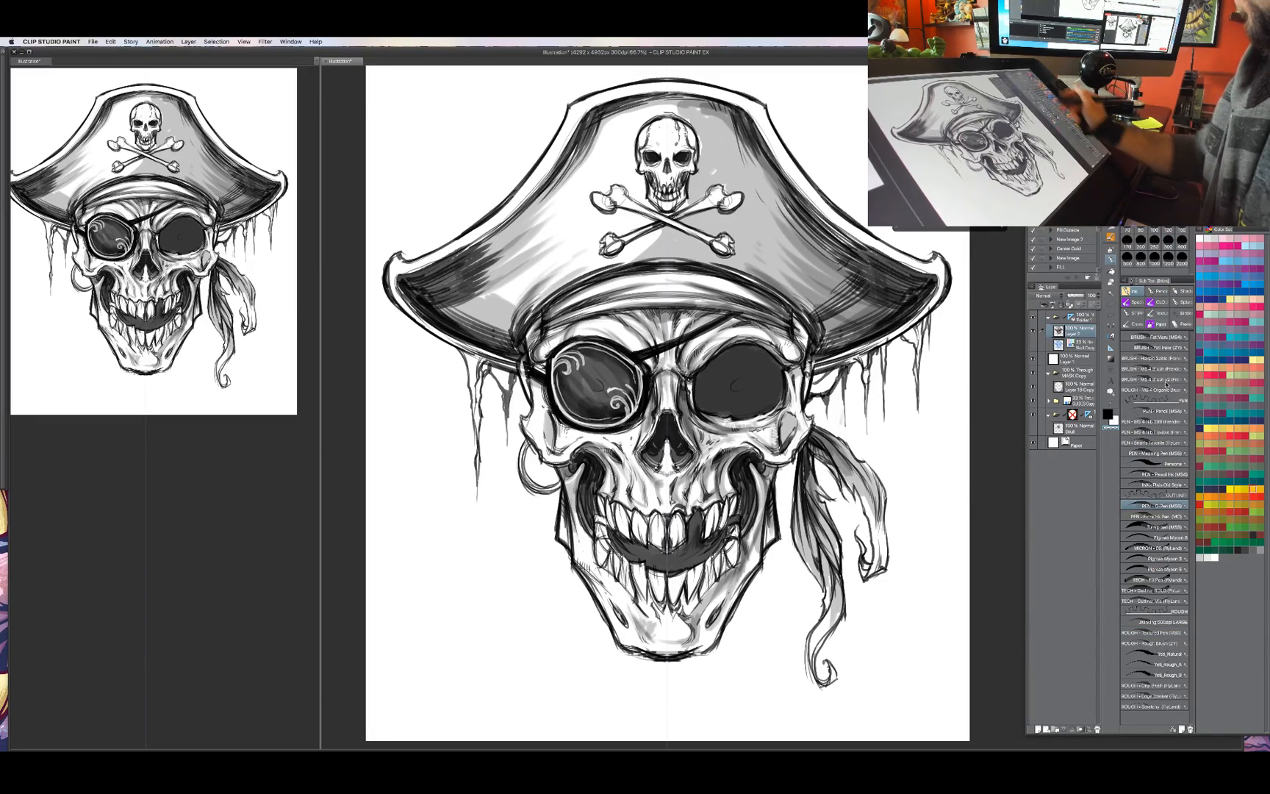
{"action": "left_click", "coordinate": [1155, 414]}
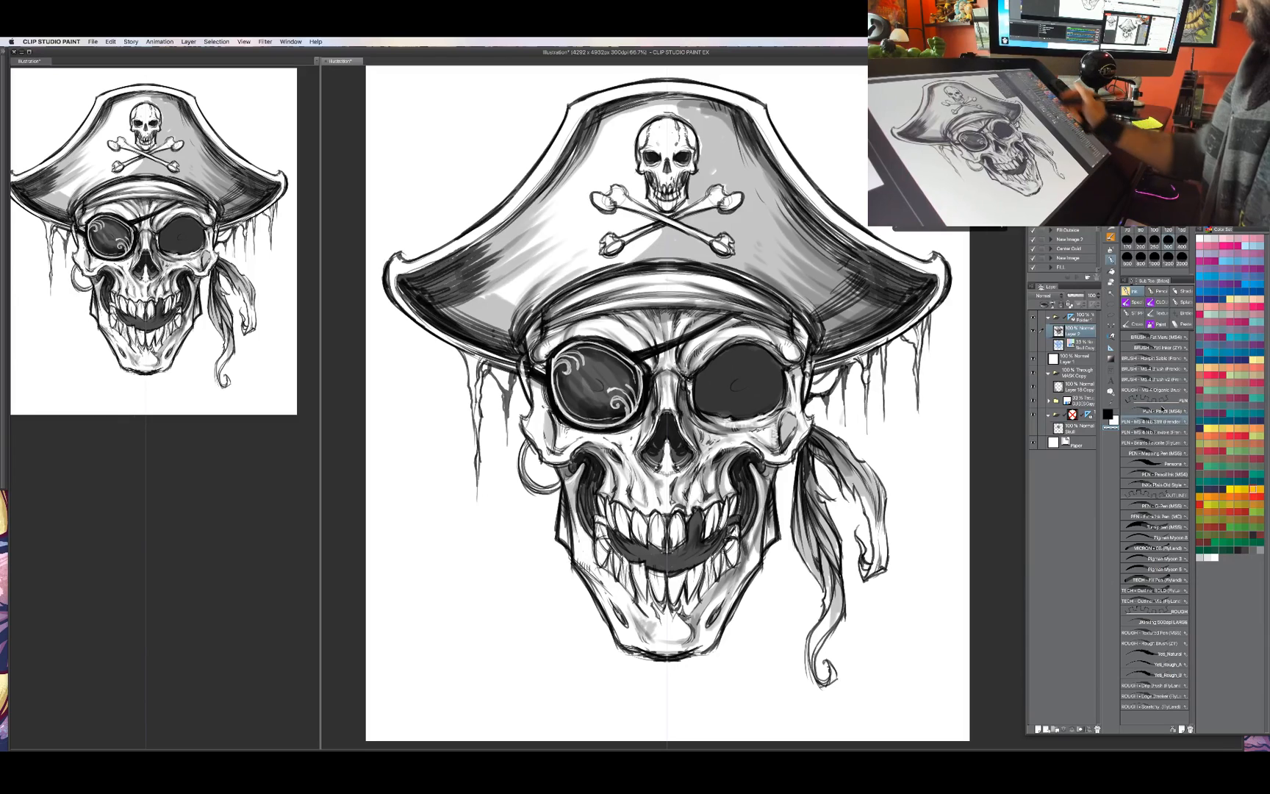
{"action": "left_click", "coordinate": [1161, 431]}
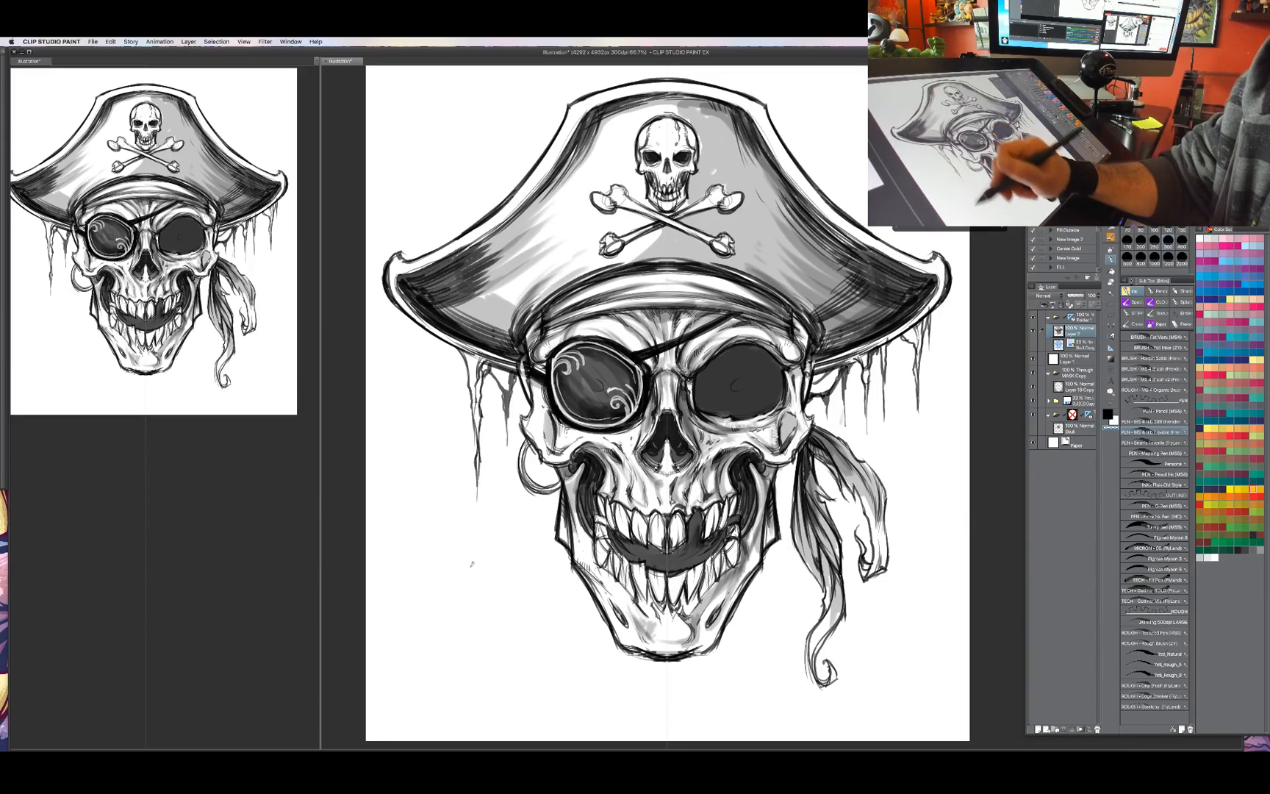
{"action": "key", "text": "c"}
{"action": "mouse_move", "coordinate": [474, 463]}
{"action": "left_mouse_down"}
{"action": "mouse_move", "coordinate": [547, 601]}
{"action": "mouse_move", "coordinate": [580, 618]}
{"action": "mouse_move", "coordinate": [452, 584]}
{"action": "mouse_move", "coordinate": [411, 401]}
{"action": "mouse_move", "coordinate": [478, 471]}
{"action": "mouse_move", "coordinate": [437, 385]}
{"action": "mouse_move", "coordinate": [386, 353]}
{"action": "mouse_move", "coordinate": [419, 327]}
{"action": "mouse_move", "coordinate": [382, 313]}
{"action": "mouse_move", "coordinate": [500, 150]}
{"action": "left_mouse_up"}
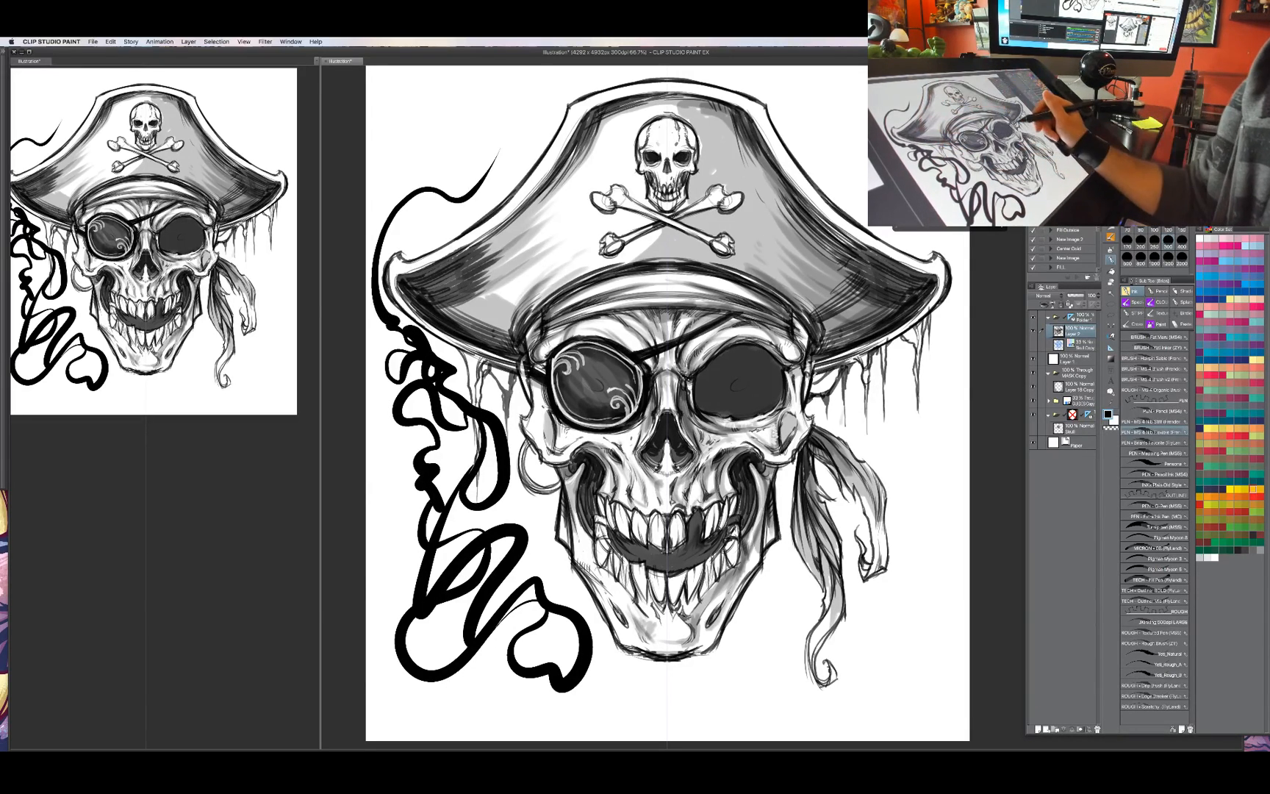
{"action": "key", "text": "super+z"}
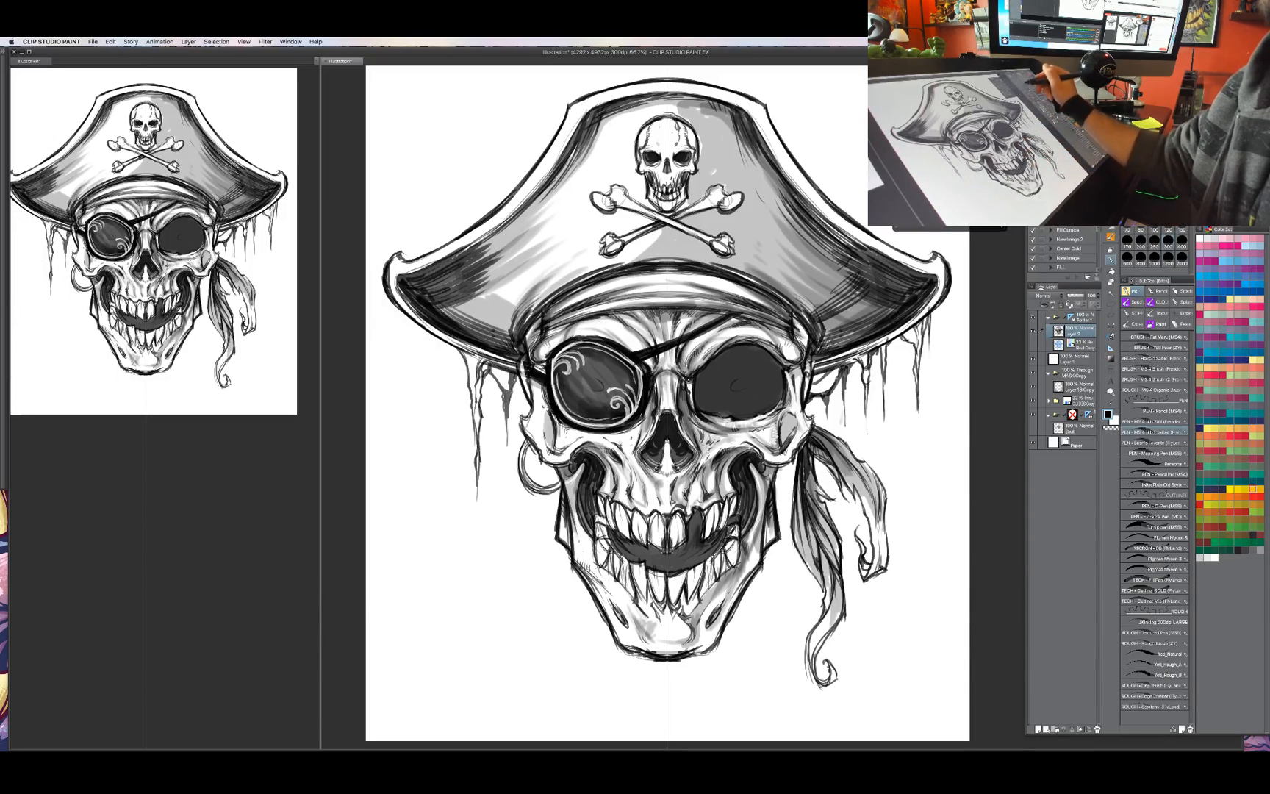
{"action": "mouse_move", "coordinate": [452, 169]}
{"action": "left_mouse_down"}
{"action": "mouse_move", "coordinate": [410, 227]}
{"action": "mouse_move", "coordinate": [423, 246]}
{"action": "mouse_move", "coordinate": [389, 341]}
{"action": "mouse_move", "coordinate": [439, 386]}
{"action": "mouse_move", "coordinate": [402, 462]}
{"action": "mouse_move", "coordinate": [447, 493]}
{"action": "mouse_move", "coordinate": [452, 564]}
{"action": "mouse_move", "coordinate": [494, 578]}
{"action": "mouse_move", "coordinate": [513, 632]}
{"action": "mouse_move", "coordinate": [550, 591]}
{"action": "mouse_move", "coordinate": [459, 435]}
{"action": "left_mouse_up"}
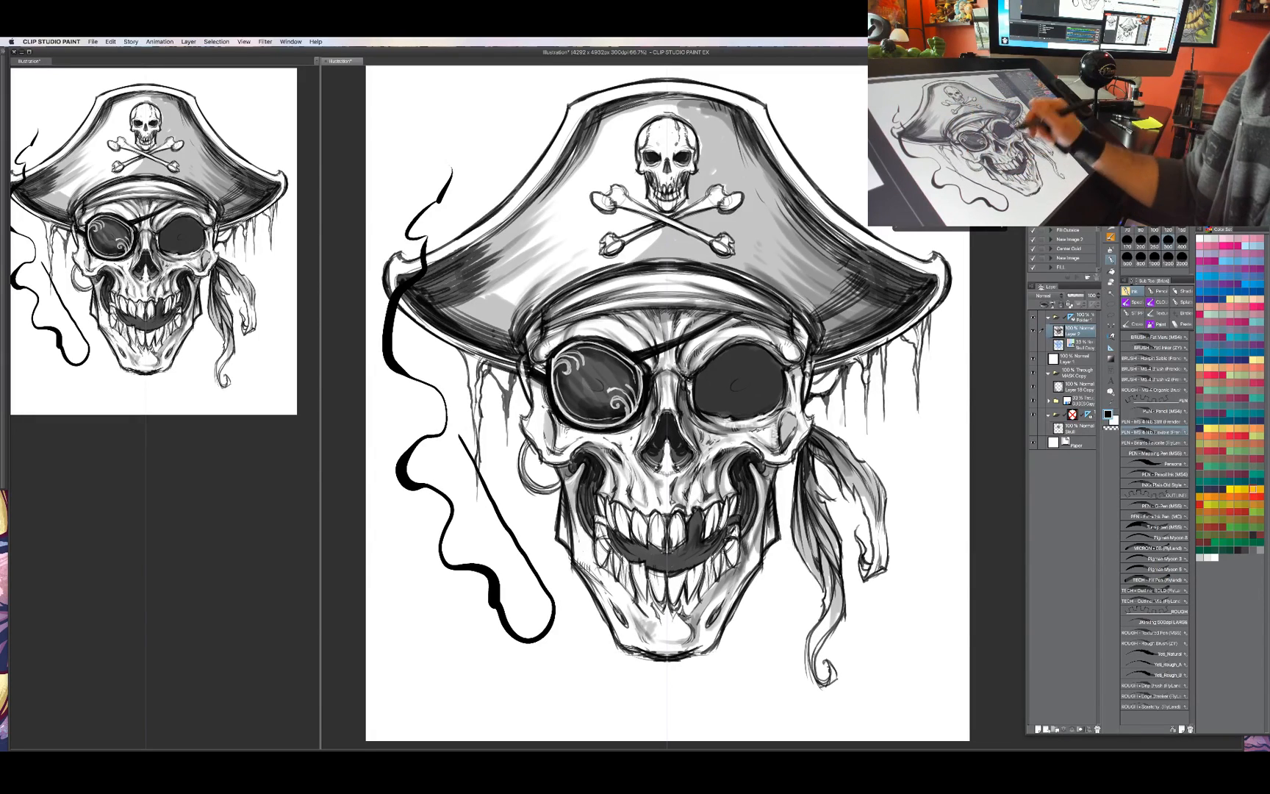
{"action": "mouse_move", "coordinate": [391, 513]}
{"action": "left_mouse_down"}
{"action": "mouse_move", "coordinate": [500, 649]}
{"action": "mouse_move", "coordinate": [576, 716]}
{"action": "left_mouse_up"}
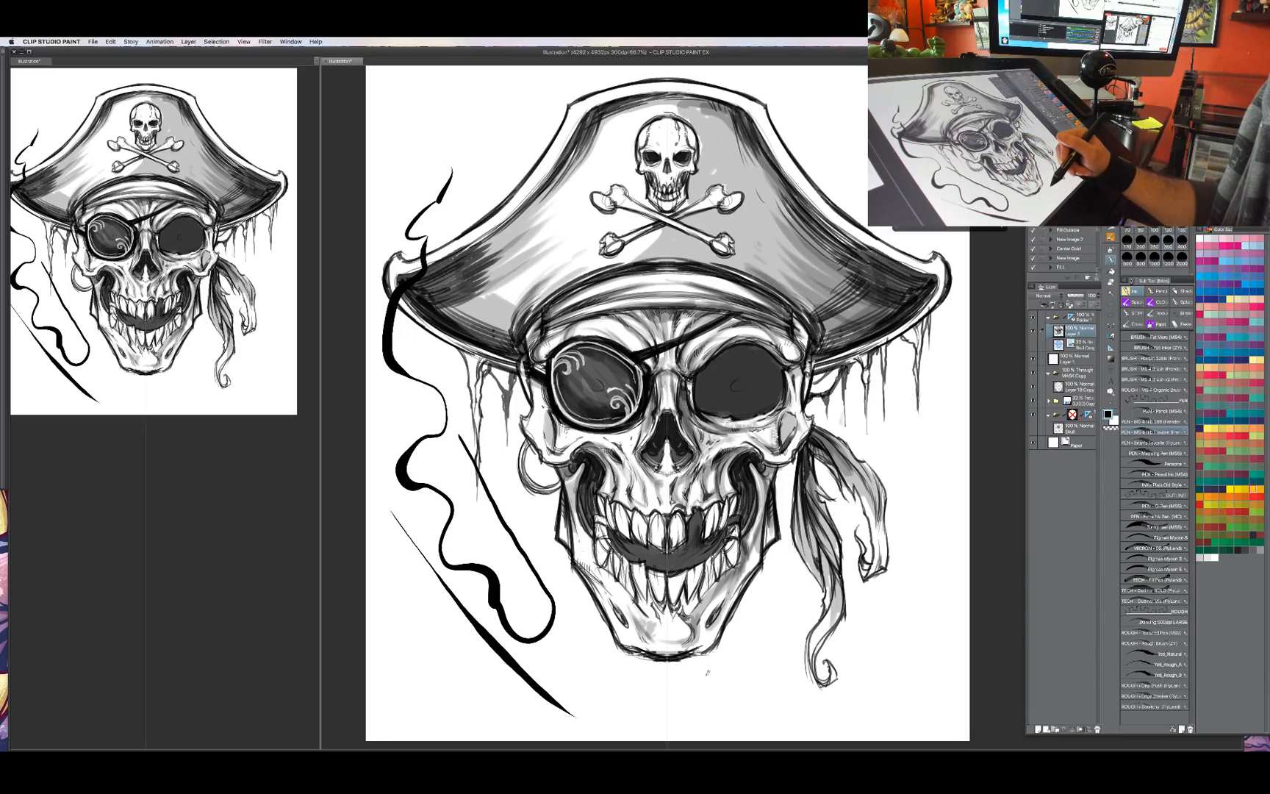
{"action": "key", "text": "ctrl+z"}
{"action": "key", "text": "super+z"}
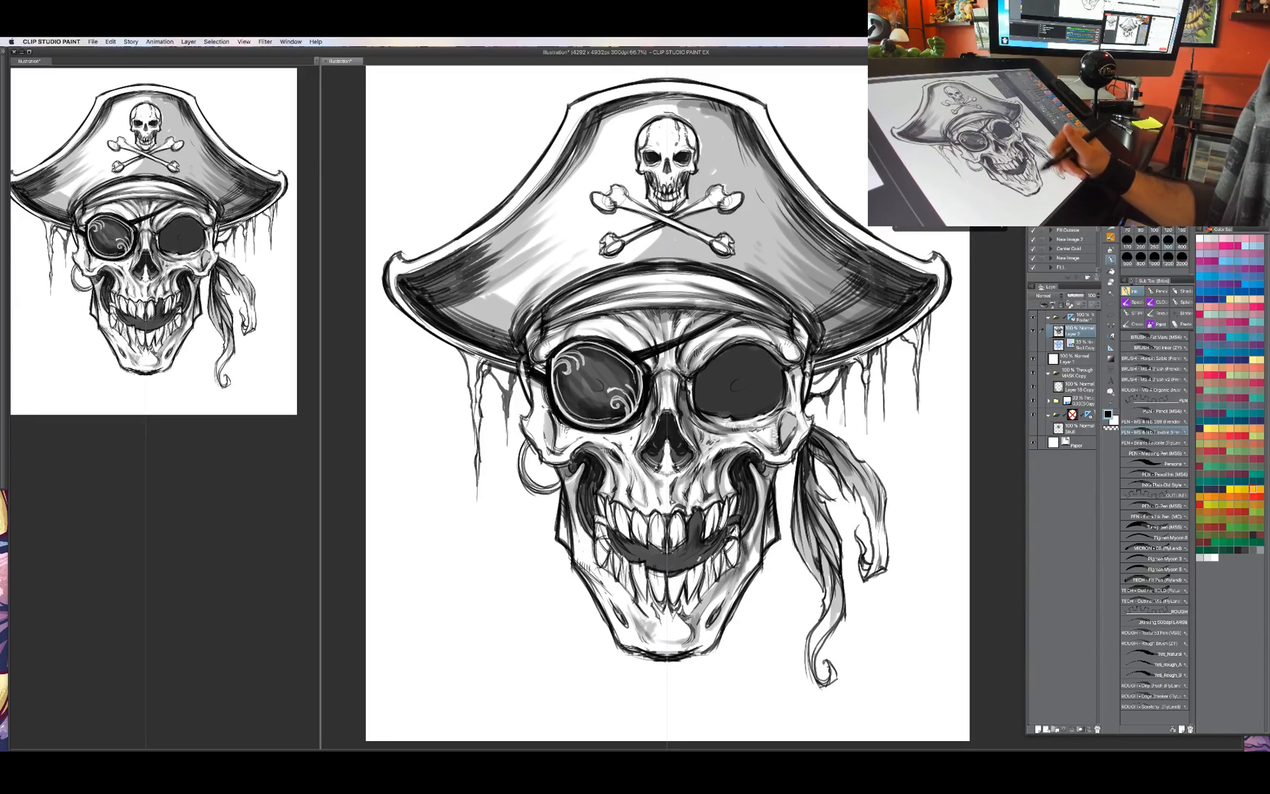
Return to the pencil and crosshatch the dark shading of the hat brim above the open eye side.
{"action": "left_click_drag", "start_coordinate": [816, 507], "coordinate": [791, 539]}
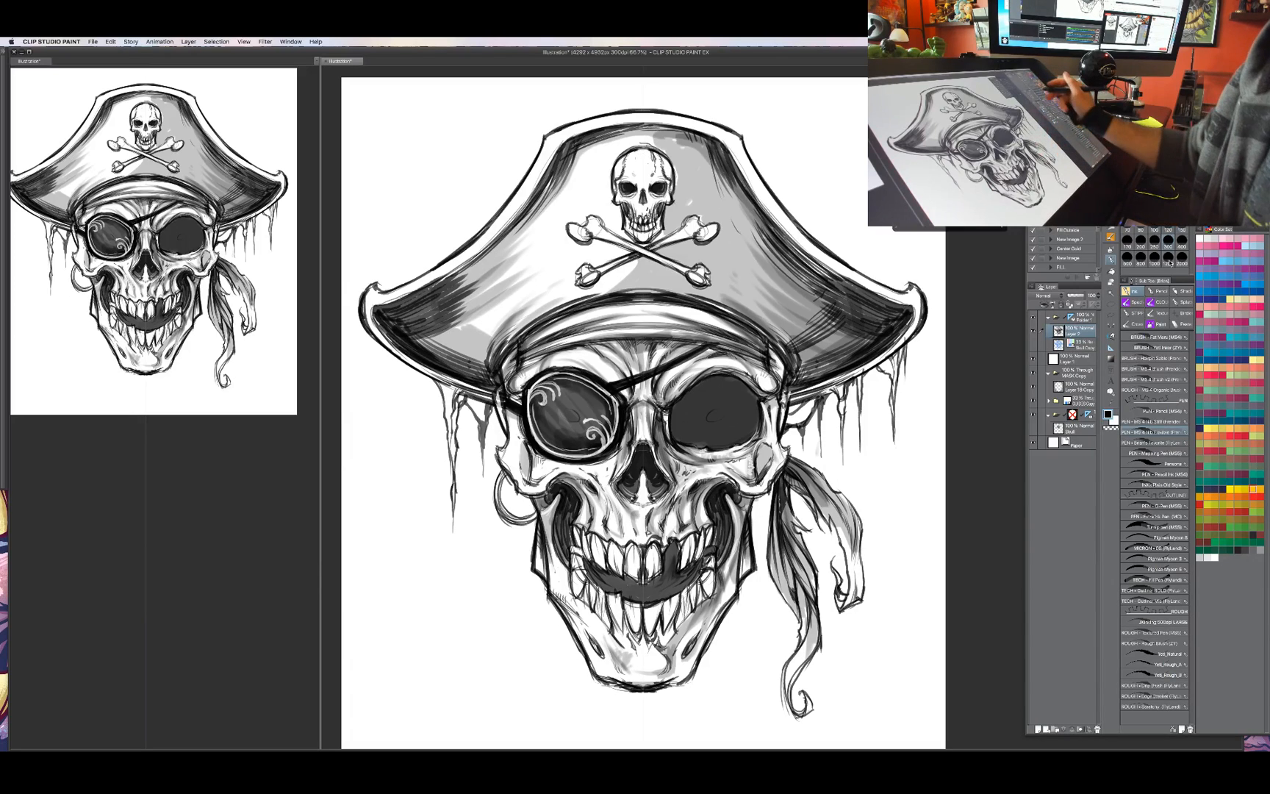
{"action": "left_click", "coordinate": [1161, 293]}
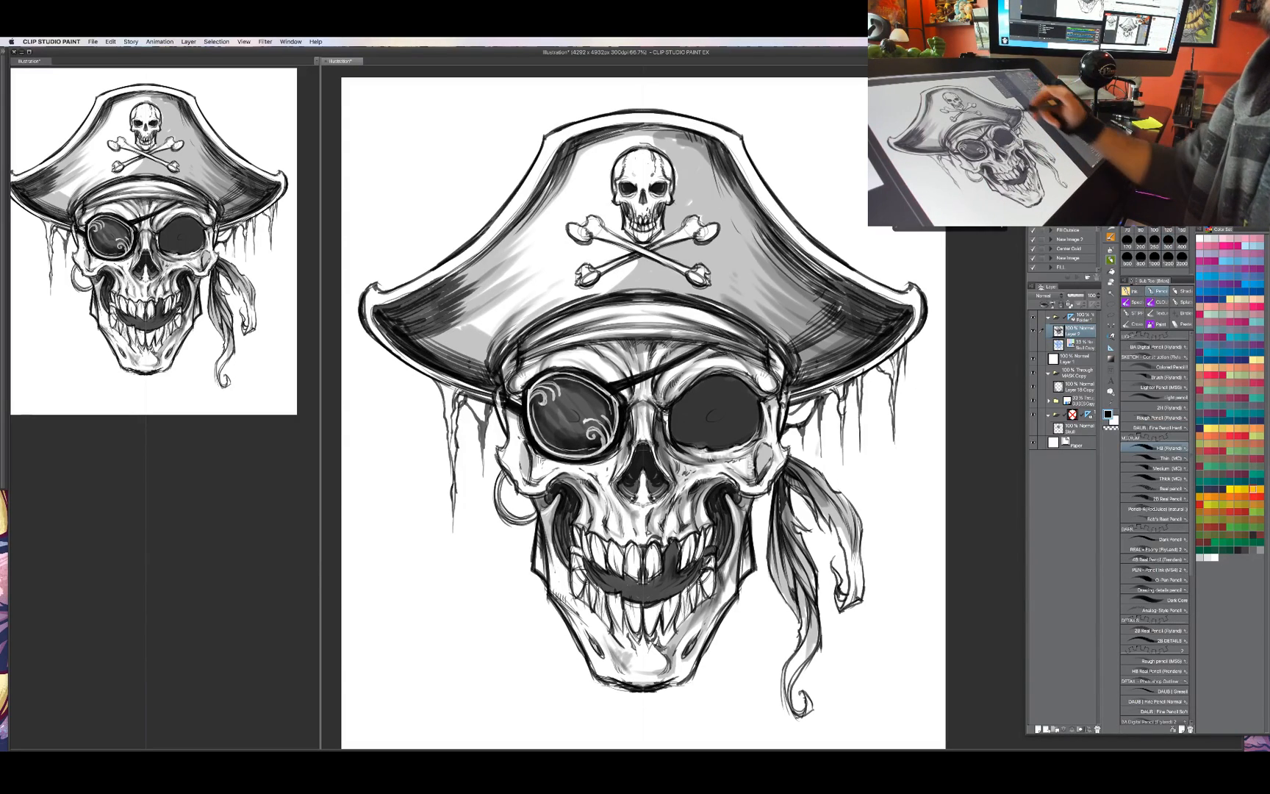
{"action": "mouse_move", "coordinate": [797, 369]}
{"action": "left_mouse_down"}
{"action": "mouse_move", "coordinate": [811, 331]}
{"action": "mouse_move", "coordinate": [846, 318]}
{"action": "left_mouse_up"}
{"action": "mouse_move", "coordinate": [843, 353]}
{"action": "left_mouse_down"}
{"action": "mouse_move", "coordinate": [853, 324]}
{"action": "mouse_move", "coordinate": [759, 311]}
{"action": "mouse_move", "coordinate": [748, 286]}
{"action": "left_mouse_up"}
{"action": "mouse_move", "coordinate": [786, 323]}
{"action": "left_mouse_down"}
{"action": "mouse_move", "coordinate": [753, 292]}
{"action": "mouse_move", "coordinate": [757, 273]}
{"action": "left_mouse_up"}
{"action": "mouse_move", "coordinate": [786, 327]}
{"action": "left_mouse_down"}
{"action": "mouse_move", "coordinate": [754, 299]}
{"action": "mouse_move", "coordinate": [763, 305]}
{"action": "left_mouse_up"}
{"action": "left_click_drag", "start_coordinate": [793, 327], "coordinate": [745, 252]}
{"action": "mouse_move", "coordinate": [797, 301]}
{"action": "left_mouse_down"}
{"action": "mouse_move", "coordinate": [752, 261]}
{"action": "mouse_move", "coordinate": [778, 276]}
{"action": "mouse_move", "coordinate": [758, 243]}
{"action": "mouse_move", "coordinate": [788, 271]}
{"action": "mouse_move", "coordinate": [765, 246]}
{"action": "left_mouse_up"}
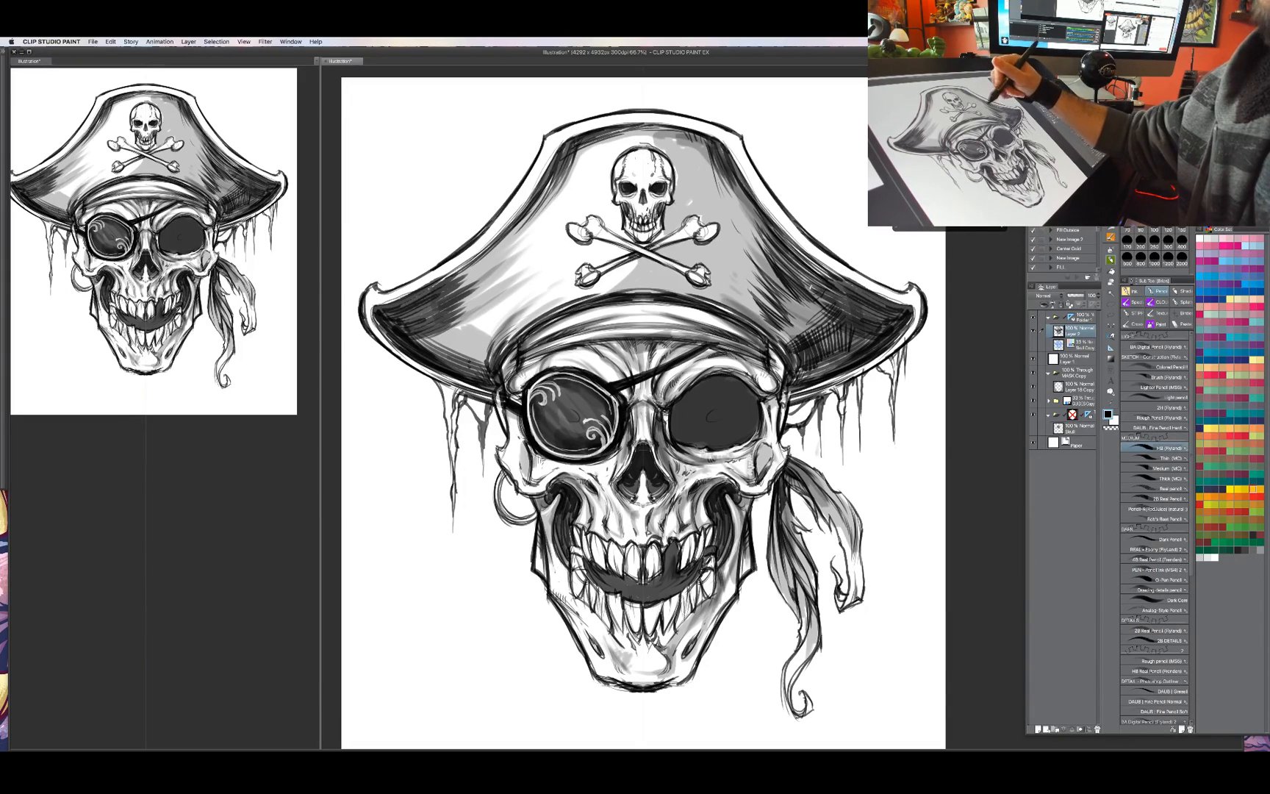
Hatch the shading of the hat brim on both sides, building up parallel strokes above the eye-patch side.
{"action": "left_click_drag", "start_coordinate": [838, 345], "coordinate": [772, 317]}
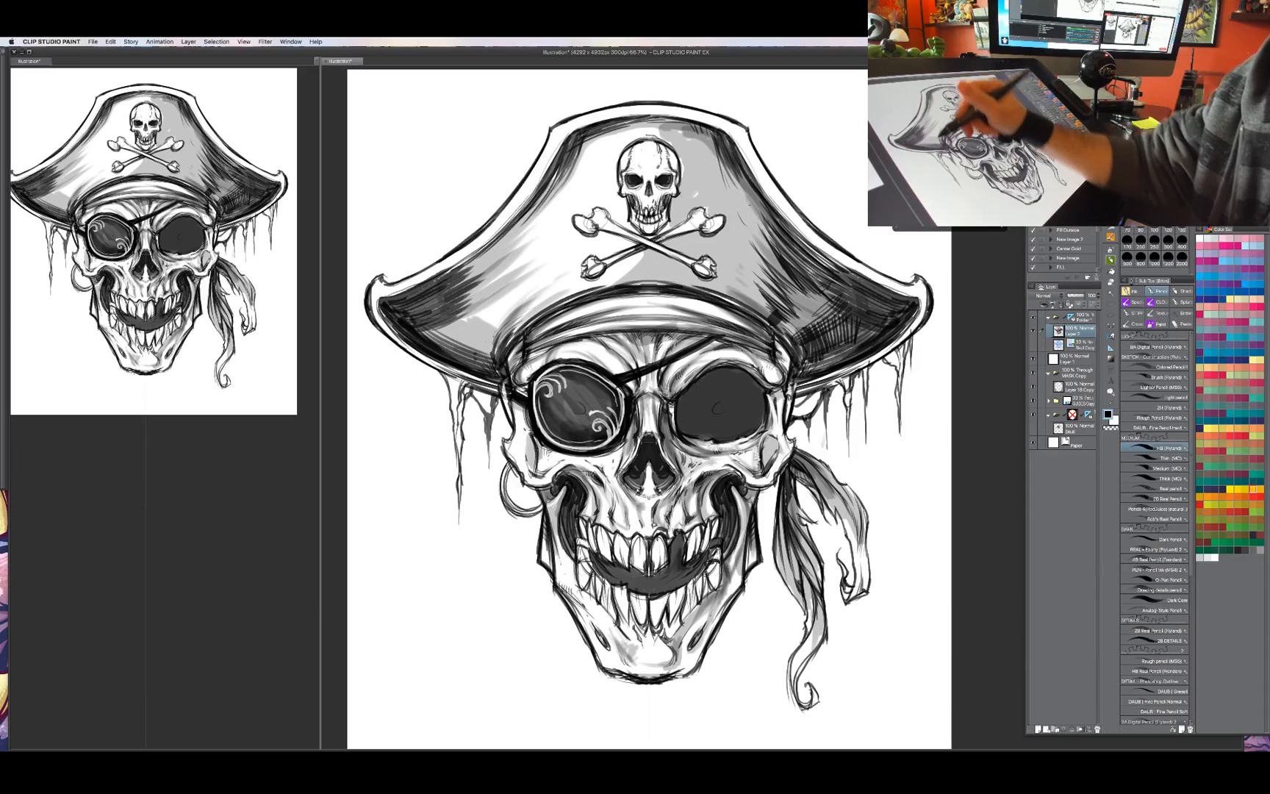
{"action": "mouse_move", "coordinate": [507, 344]}
{"action": "left_mouse_down"}
{"action": "mouse_move", "coordinate": [497, 299]}
{"action": "mouse_move", "coordinate": [466, 301]}
{"action": "mouse_move", "coordinate": [488, 284]}
{"action": "left_mouse_up"}
{"action": "left_click_drag", "start_coordinate": [516, 306], "coordinate": [477, 281]}
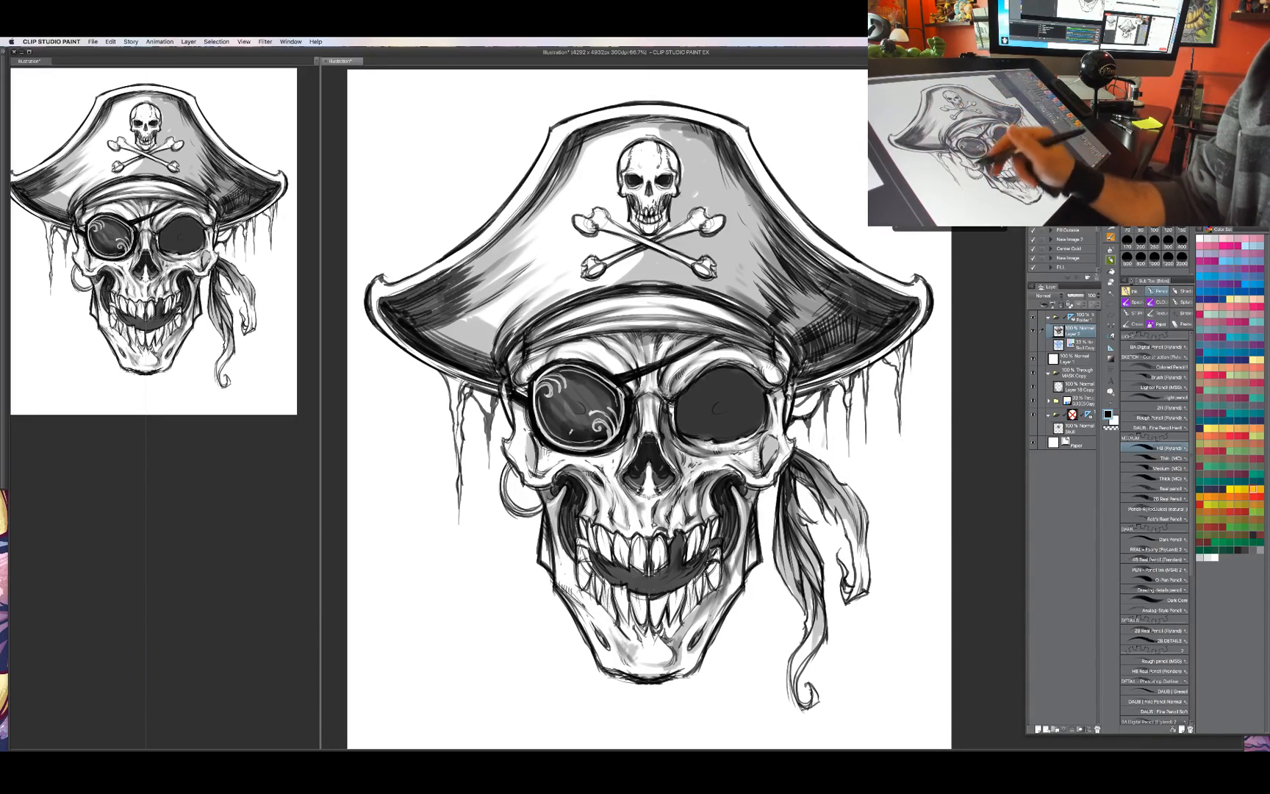
{"action": "left_click_drag", "start_coordinate": [496, 354], "coordinate": [445, 323]}
{"action": "left_click_drag", "start_coordinate": [500, 346], "coordinate": [453, 316]}
{"action": "left_click_drag", "start_coordinate": [496, 337], "coordinate": [460, 323]}
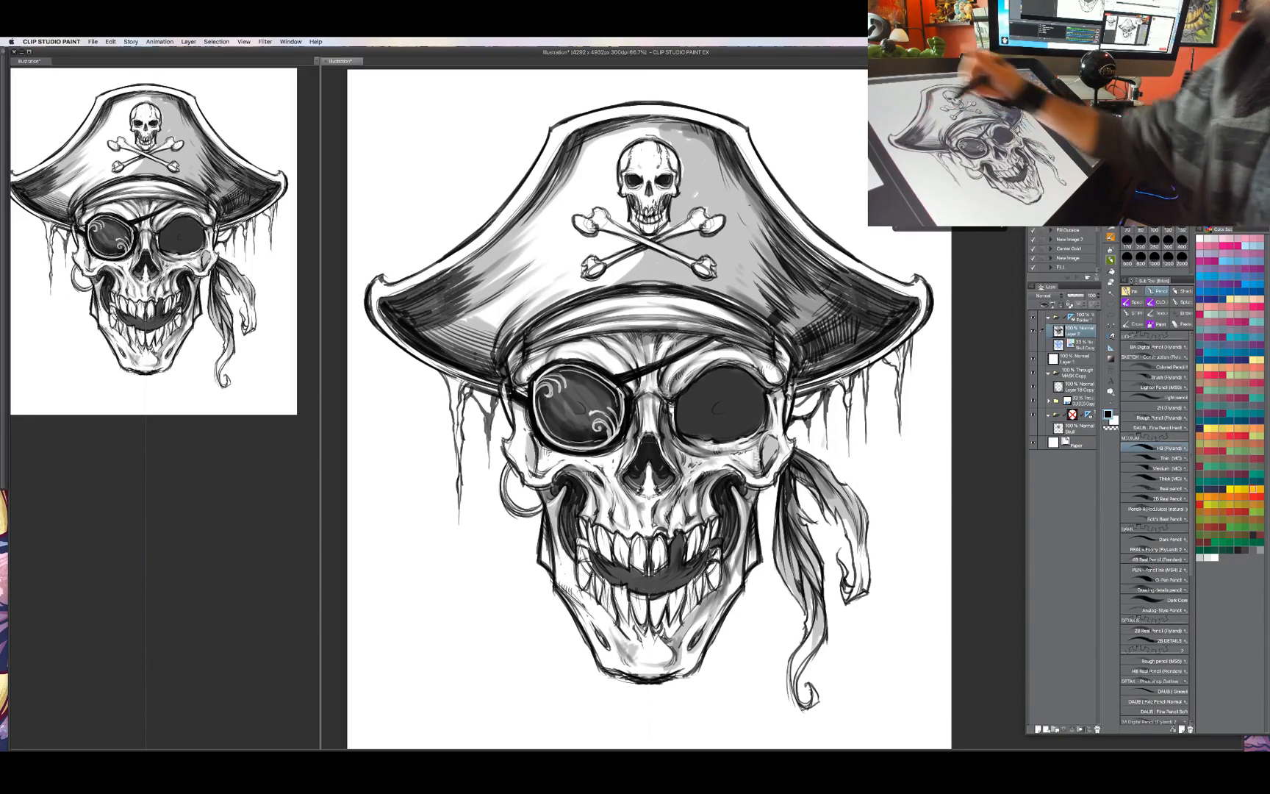
{"action": "left_click_drag", "start_coordinate": [877, 462], "coordinate": [874, 462]}
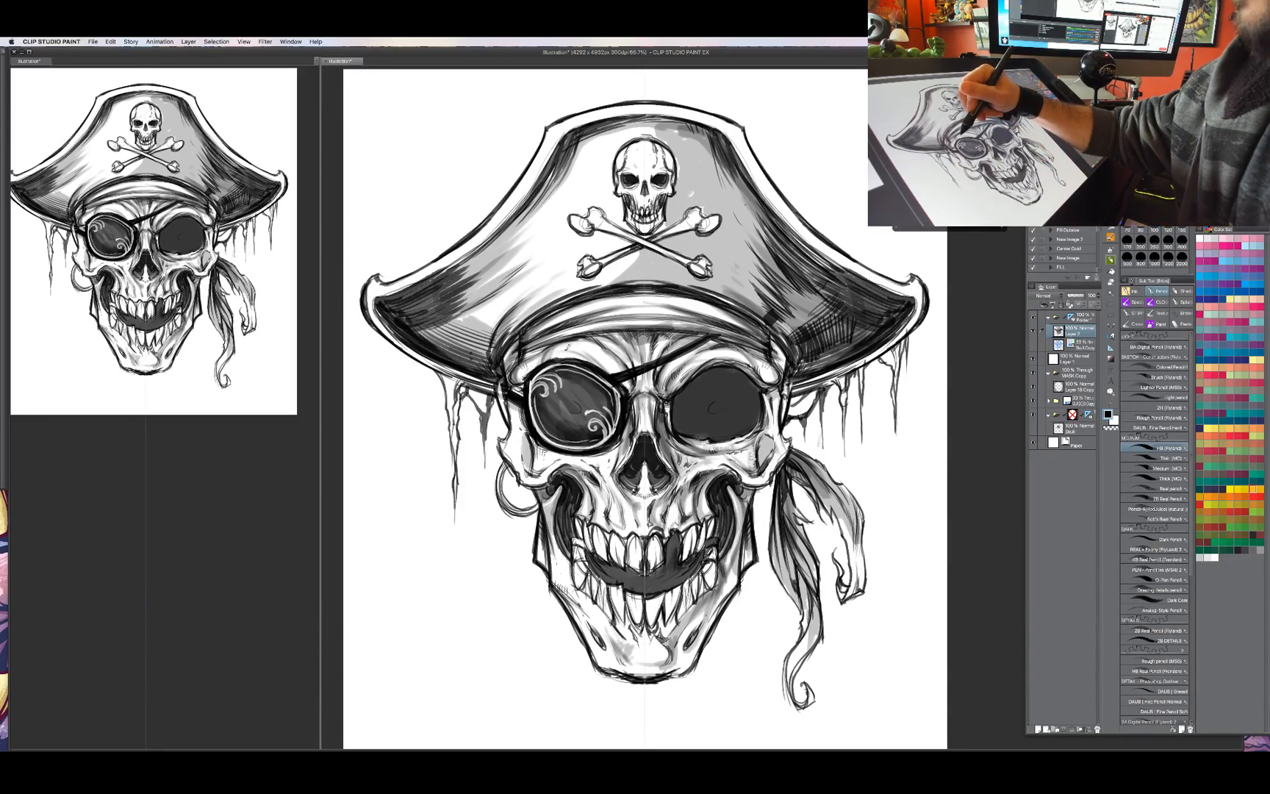
Touch up the brow above the eye patch and darken the cheekbone hollows on both sides of the skull.
{"action": "left_click_drag", "start_coordinate": [605, 368], "coordinate": [586, 346]}
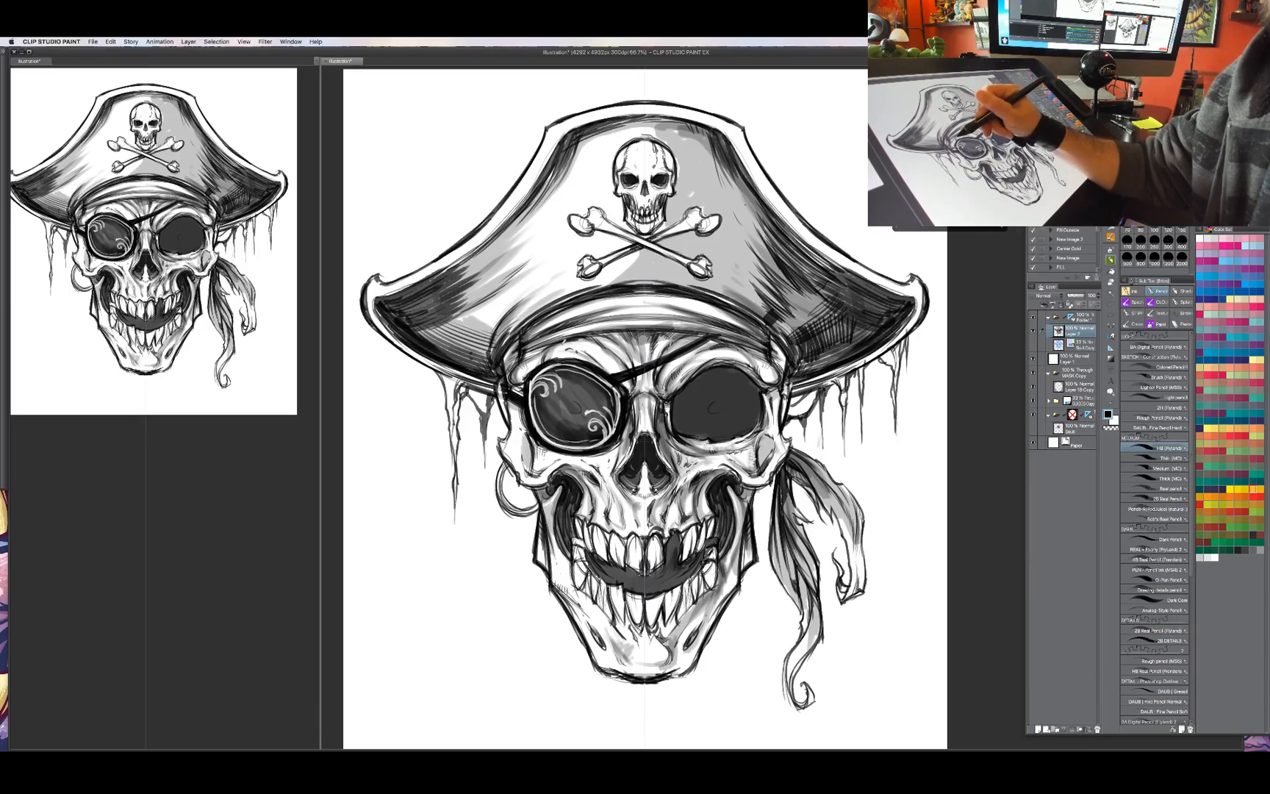
{"action": "left_click_drag", "start_coordinate": [899, 478], "coordinate": [901, 467]}
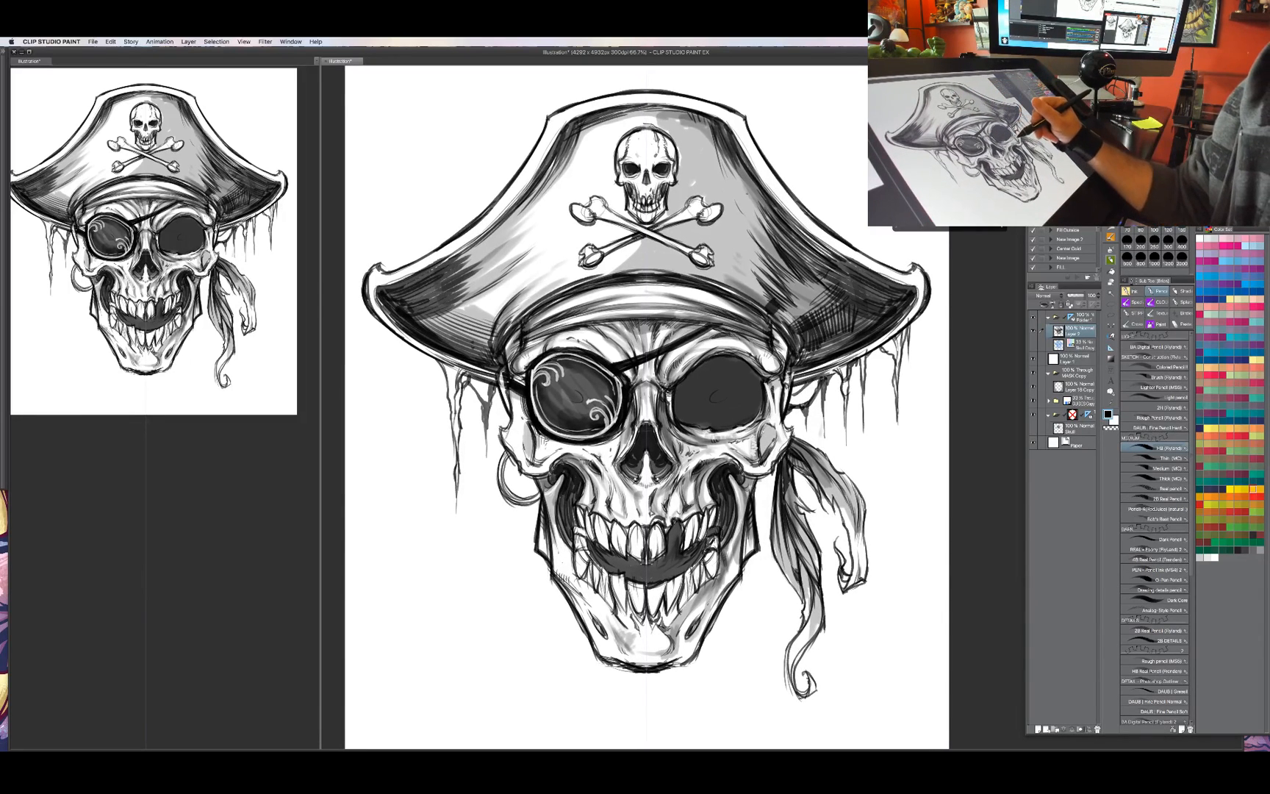
{"action": "mouse_move", "coordinate": [761, 456]}
{"action": "left_mouse_down"}
{"action": "mouse_move", "coordinate": [769, 421]}
{"action": "mouse_move", "coordinate": [780, 429]}
{"action": "left_mouse_up"}
{"action": "key", "text": "c"}
{"action": "key", "text": "c"}
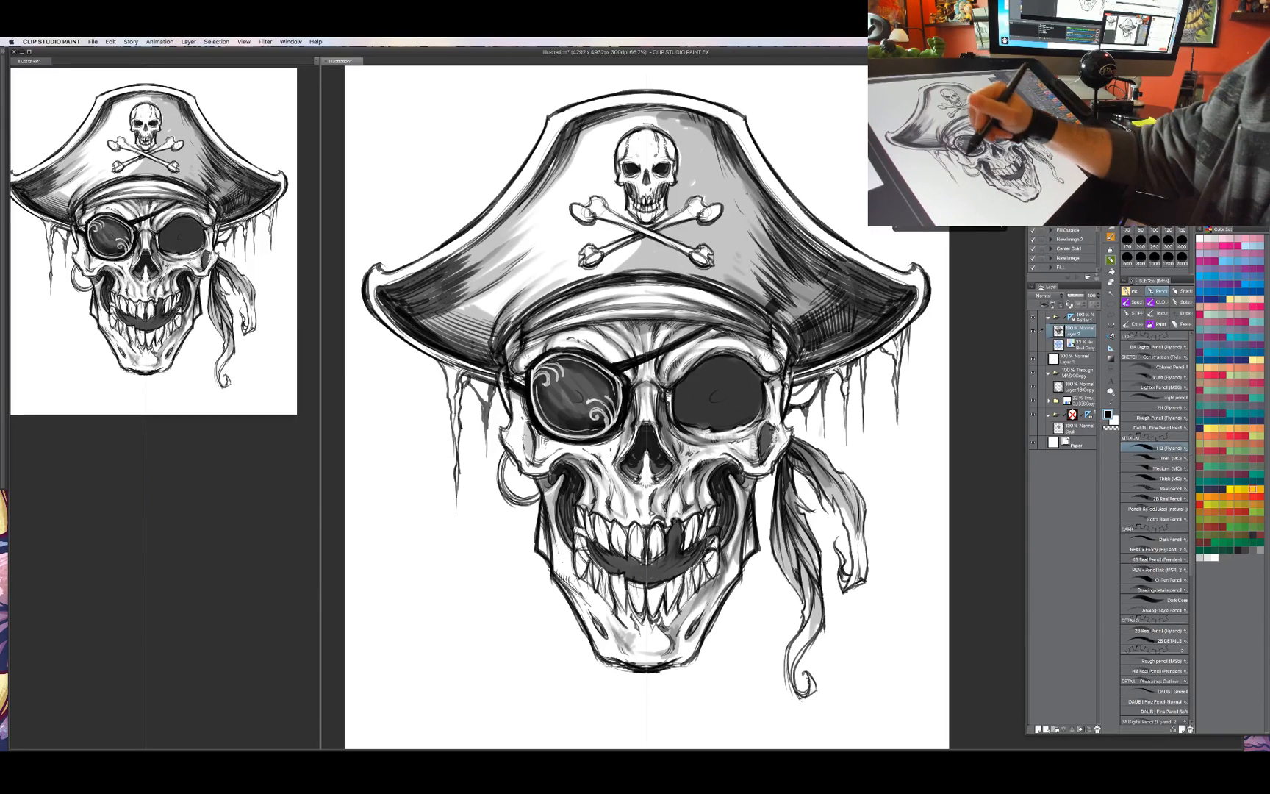
{"action": "left_click_drag", "start_coordinate": [517, 435], "coordinate": [526, 454]}
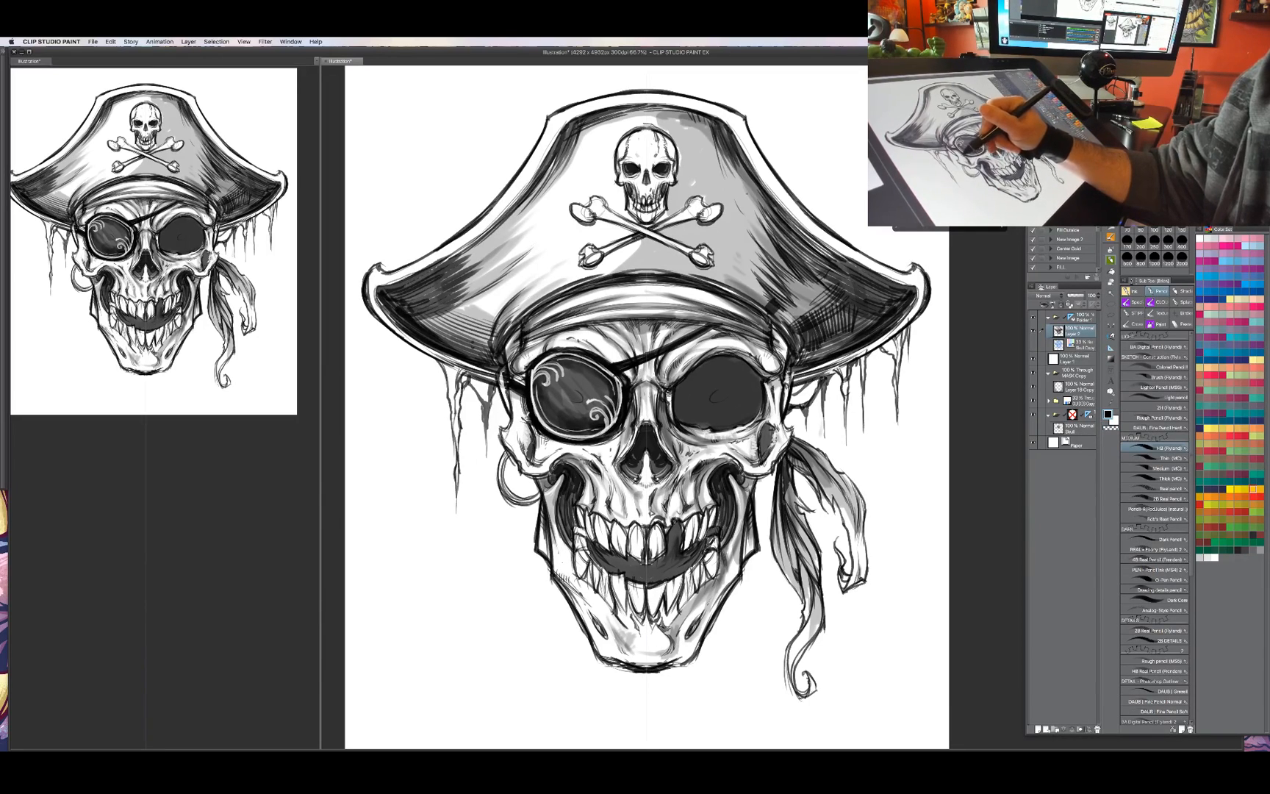
Add small scratch marks and a thin crease line to the grey-shaded side of the hat crown.
{"action": "scroll", "coordinate": [865, 535], "scroll_direction": "down", "scroll_amount": 1}
{"action": "left_click_drag", "start_coordinate": [861, 535], "coordinate": [801, 522]}
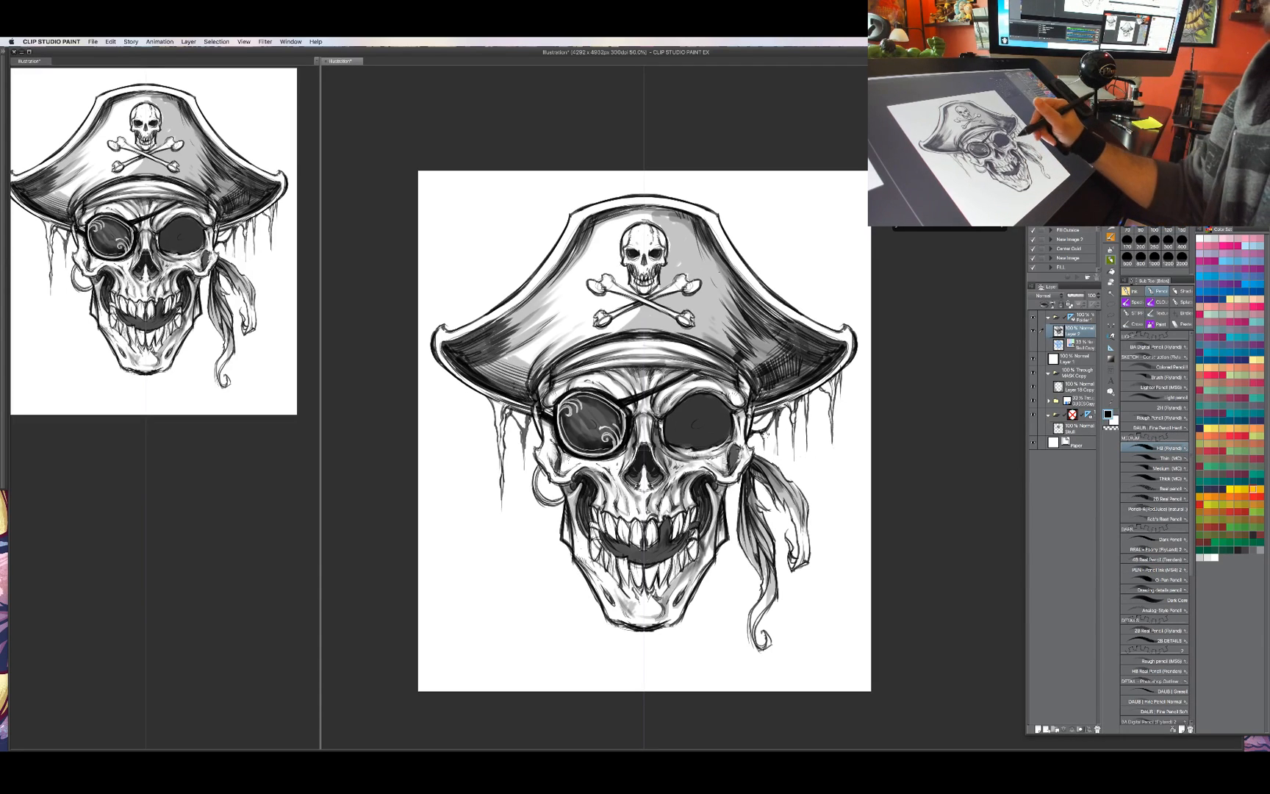
{"action": "left_click_drag", "start_coordinate": [720, 416], "coordinate": [722, 413]}
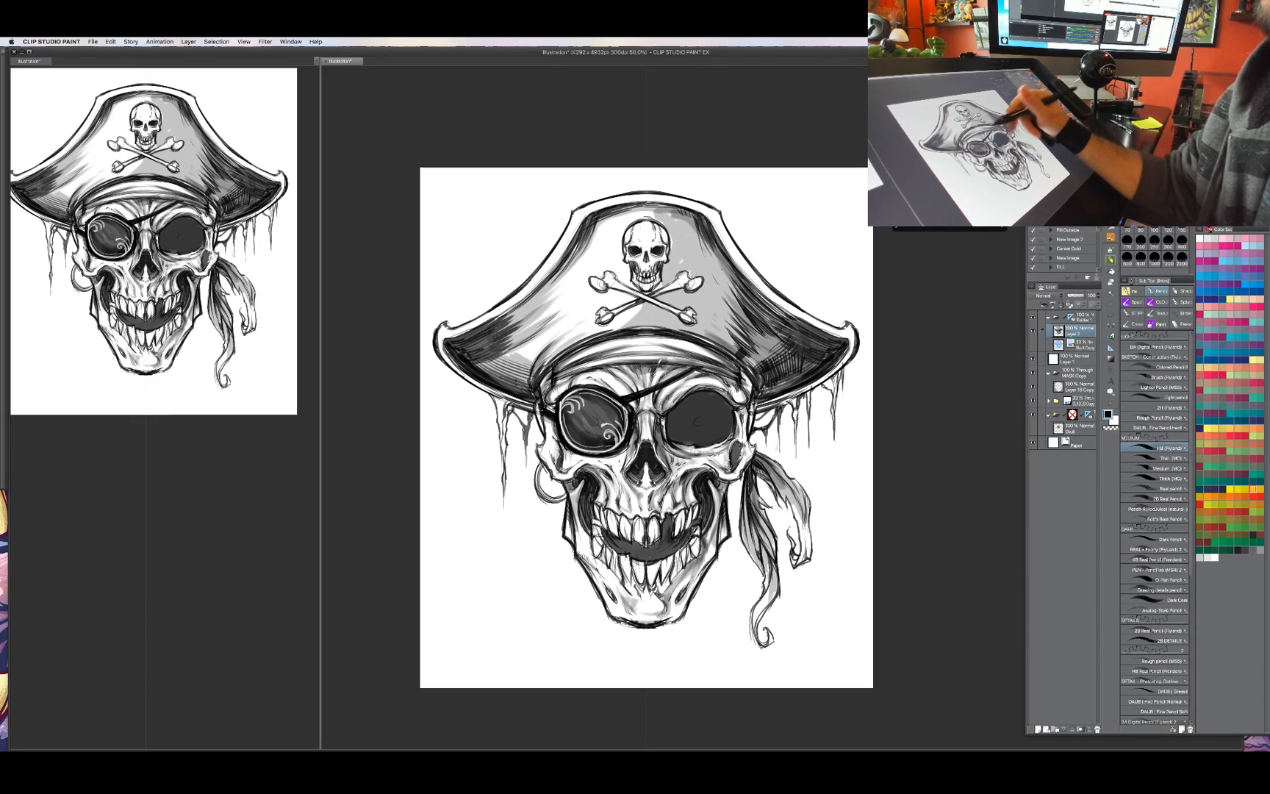
{"action": "left_click_drag", "start_coordinate": [765, 345], "coordinate": [759, 349]}
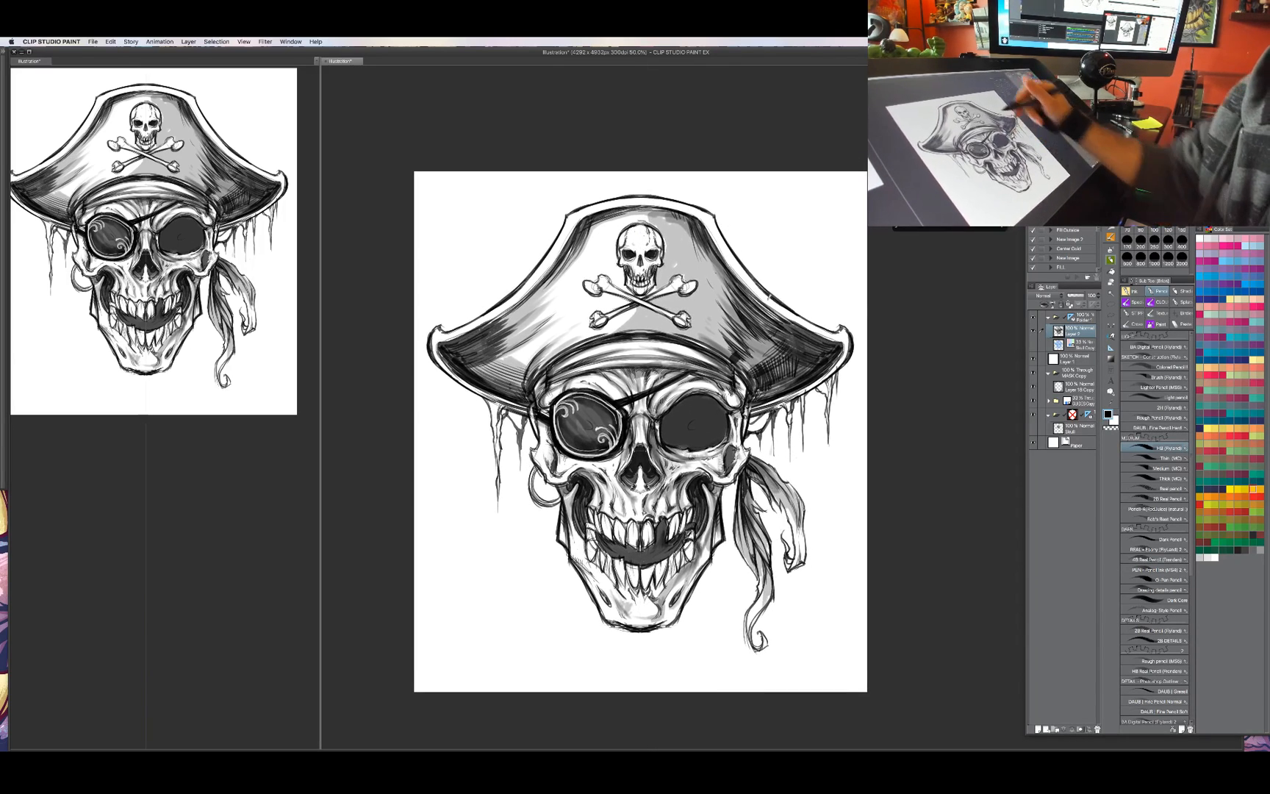
{"action": "left_click_drag", "start_coordinate": [698, 246], "coordinate": [717, 280]}
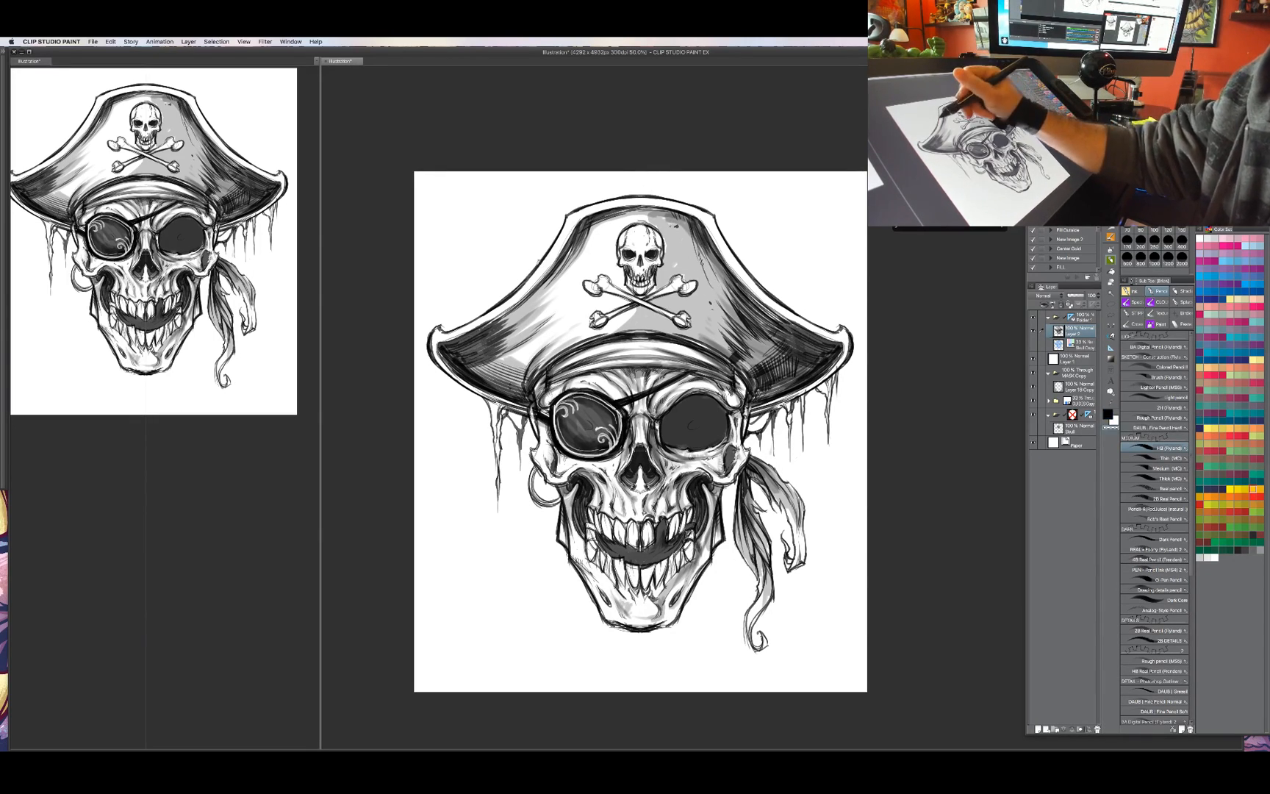
Draw small frayed nicks along the hat's outer outline on both sides, alternating dark and transparent pencil strokes.
{"action": "left_click_drag", "start_coordinate": [540, 260], "coordinate": [537, 270]}
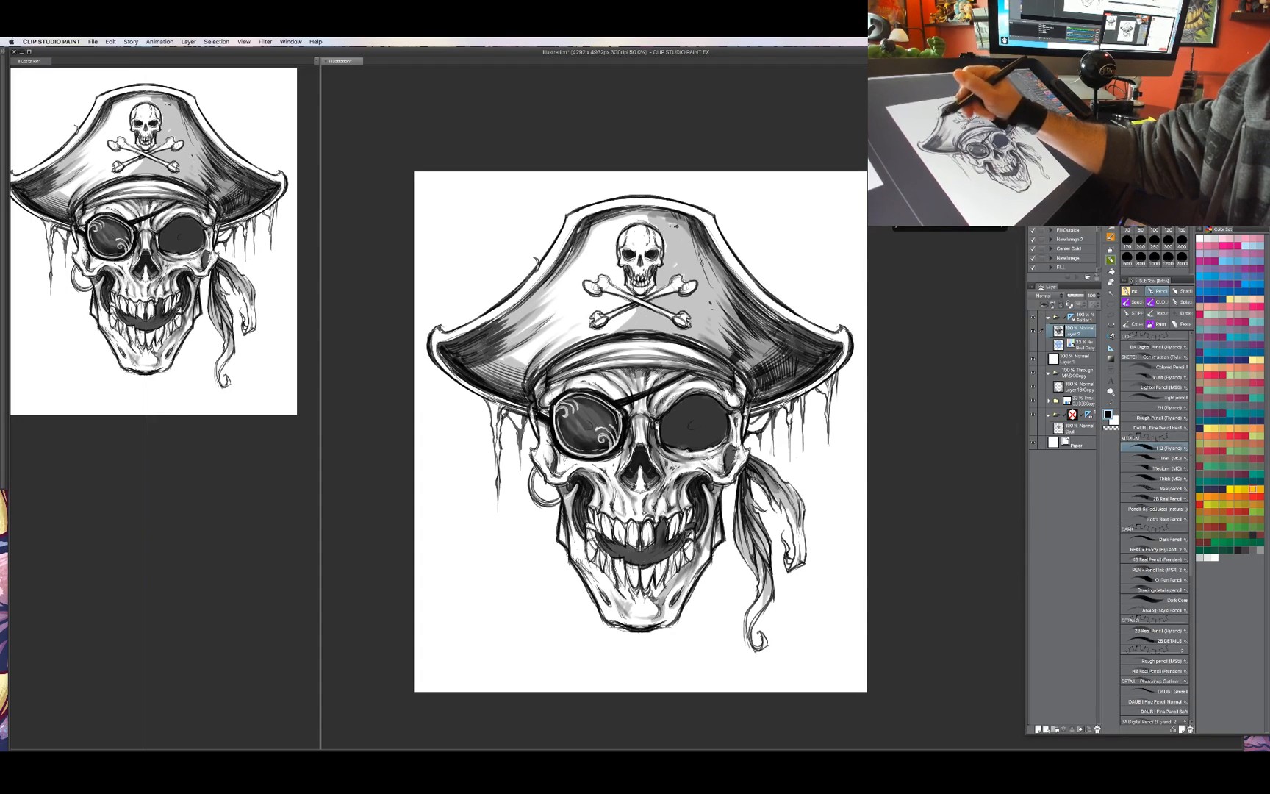
{"action": "key", "text": "c"}
{"action": "mouse_move", "coordinate": [748, 265]}
{"action": "left_mouse_down"}
{"action": "mouse_move", "coordinate": [752, 275]}
{"action": "mouse_move", "coordinate": [749, 263]}
{"action": "left_mouse_up"}
{"action": "key", "text": "c"}
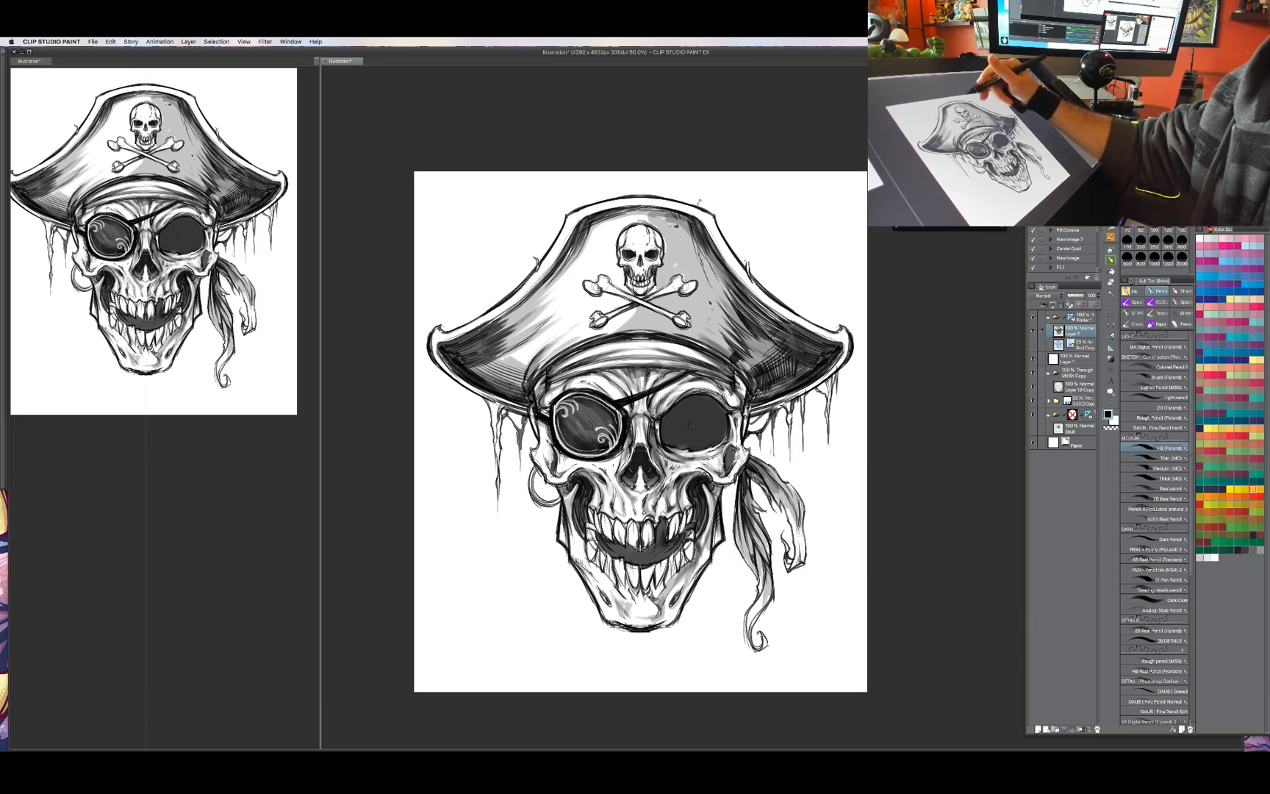
{"action": "key", "text": "c"}
{"action": "key", "text": "c"}
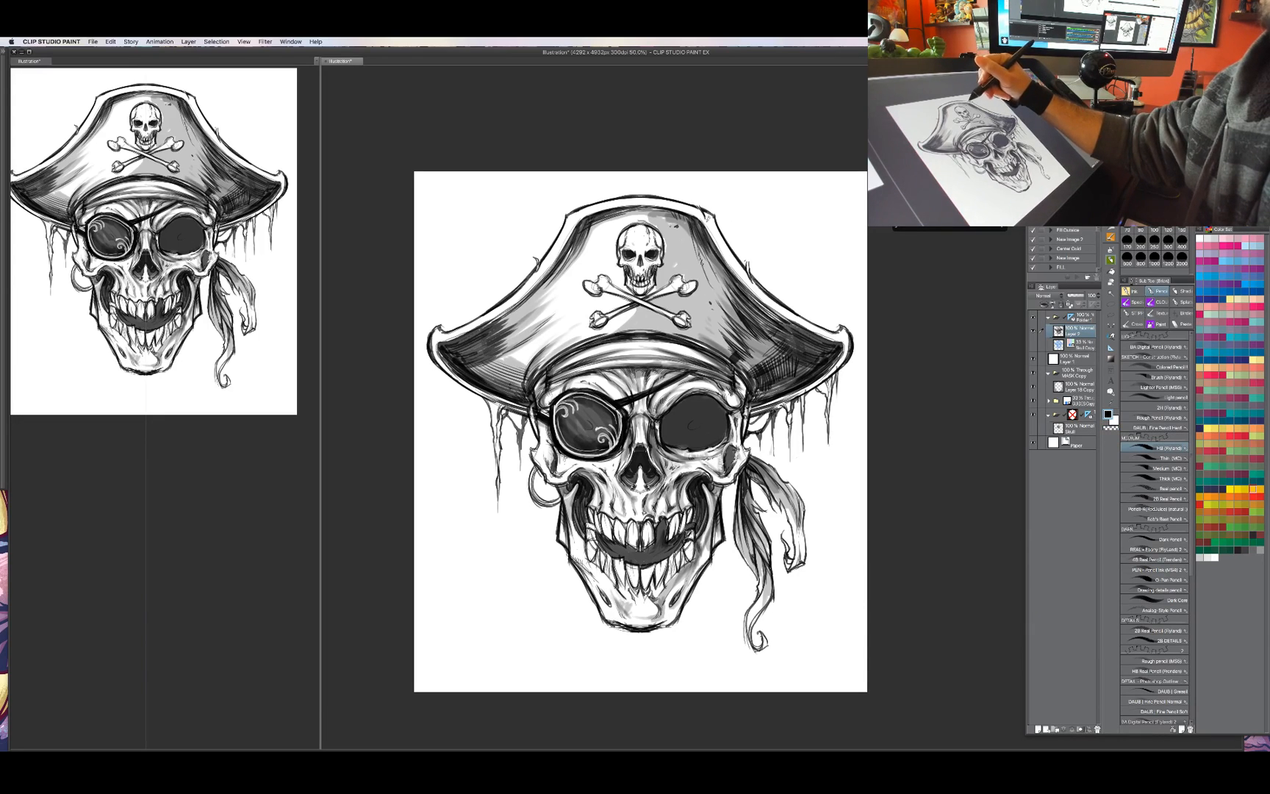
{"action": "key", "text": "c"}
{"action": "key", "text": "c"}
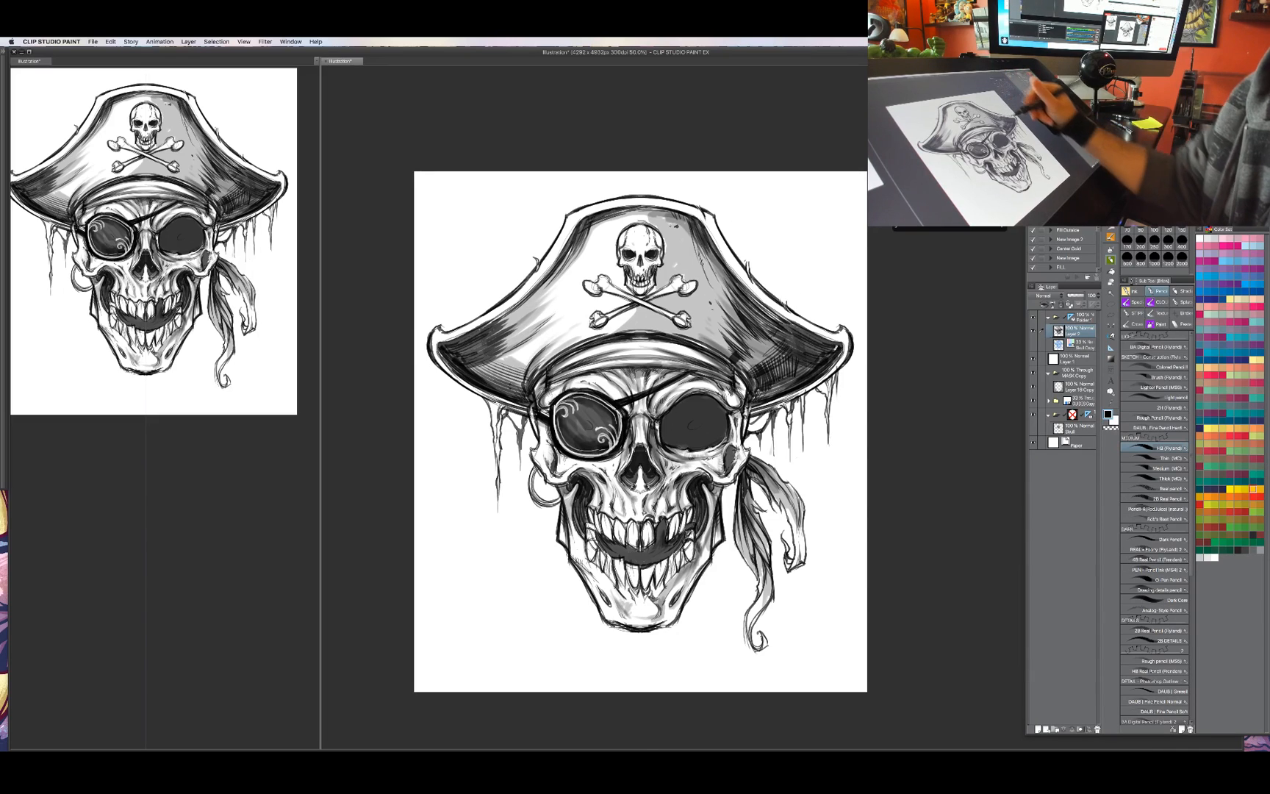
Rework the shading along both sloping inner edges of the hat crown with long dark and transparent strokes.
{"action": "left_click_drag", "start_coordinate": [817, 403], "coordinate": [824, 404]}
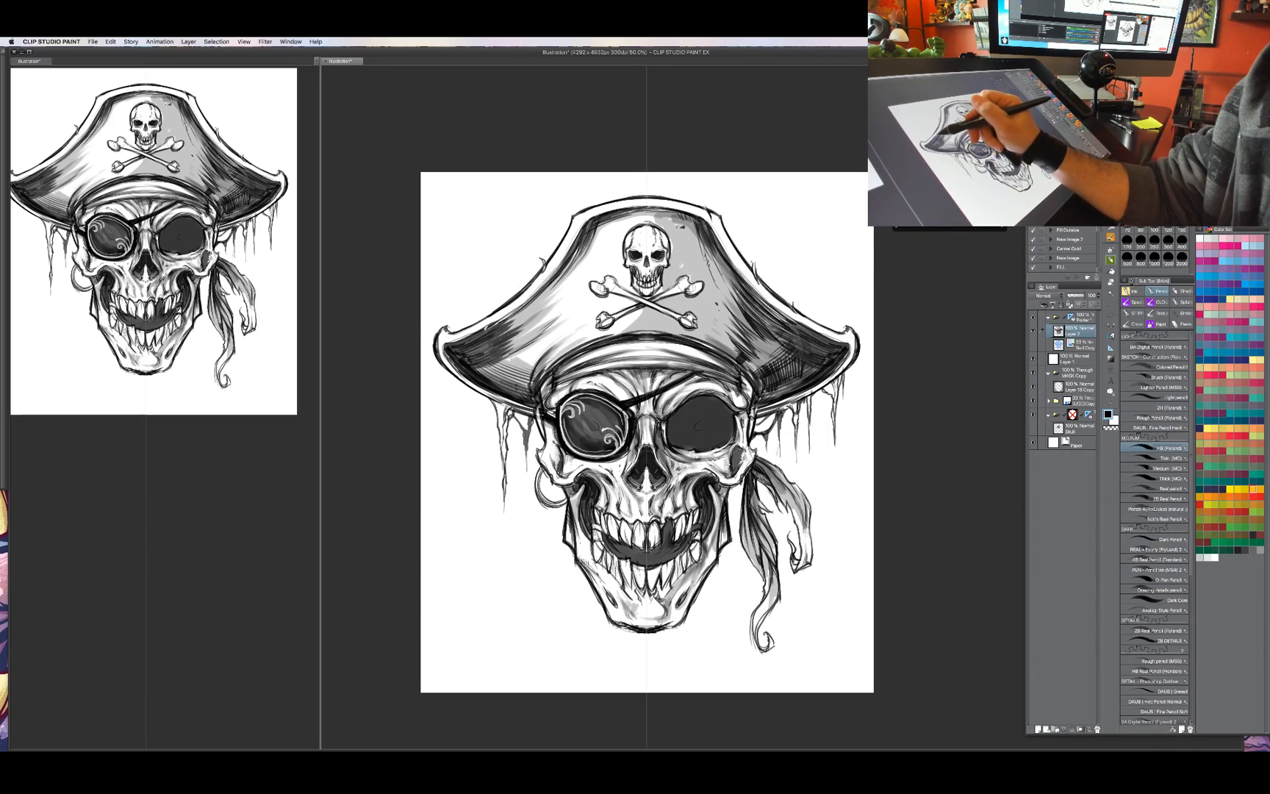
{"action": "key", "text": "c"}
{"action": "mouse_move", "coordinate": [457, 344]}
{"action": "left_mouse_down"}
{"action": "mouse_move", "coordinate": [539, 300]}
{"action": "mouse_move", "coordinate": [594, 223]}
{"action": "left_mouse_up"}
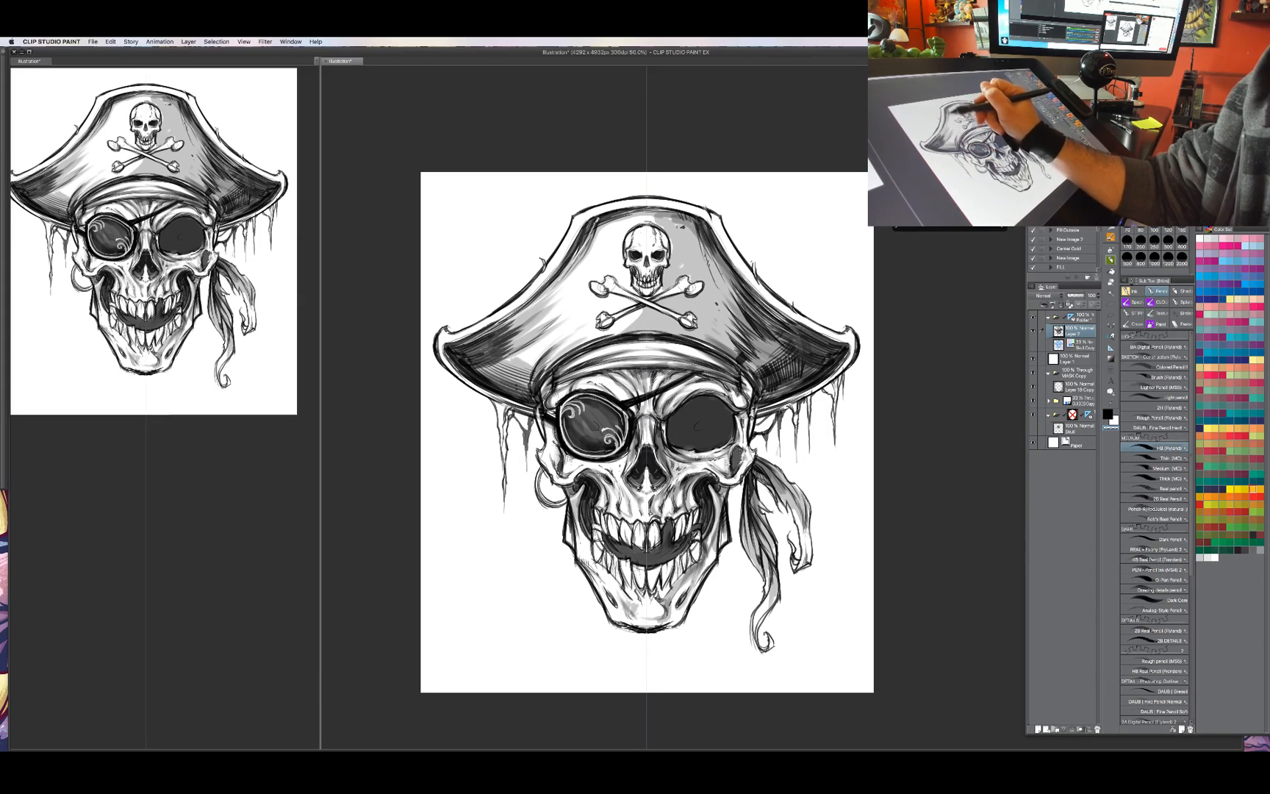
{"action": "mouse_move", "coordinate": [515, 322]}
{"action": "left_mouse_down"}
{"action": "mouse_move", "coordinate": [586, 247]}
{"action": "mouse_move", "coordinate": [552, 287]}
{"action": "left_mouse_up"}
{"action": "key", "text": "c"}
{"action": "left_click_drag", "start_coordinate": [729, 266], "coordinate": [711, 232]}
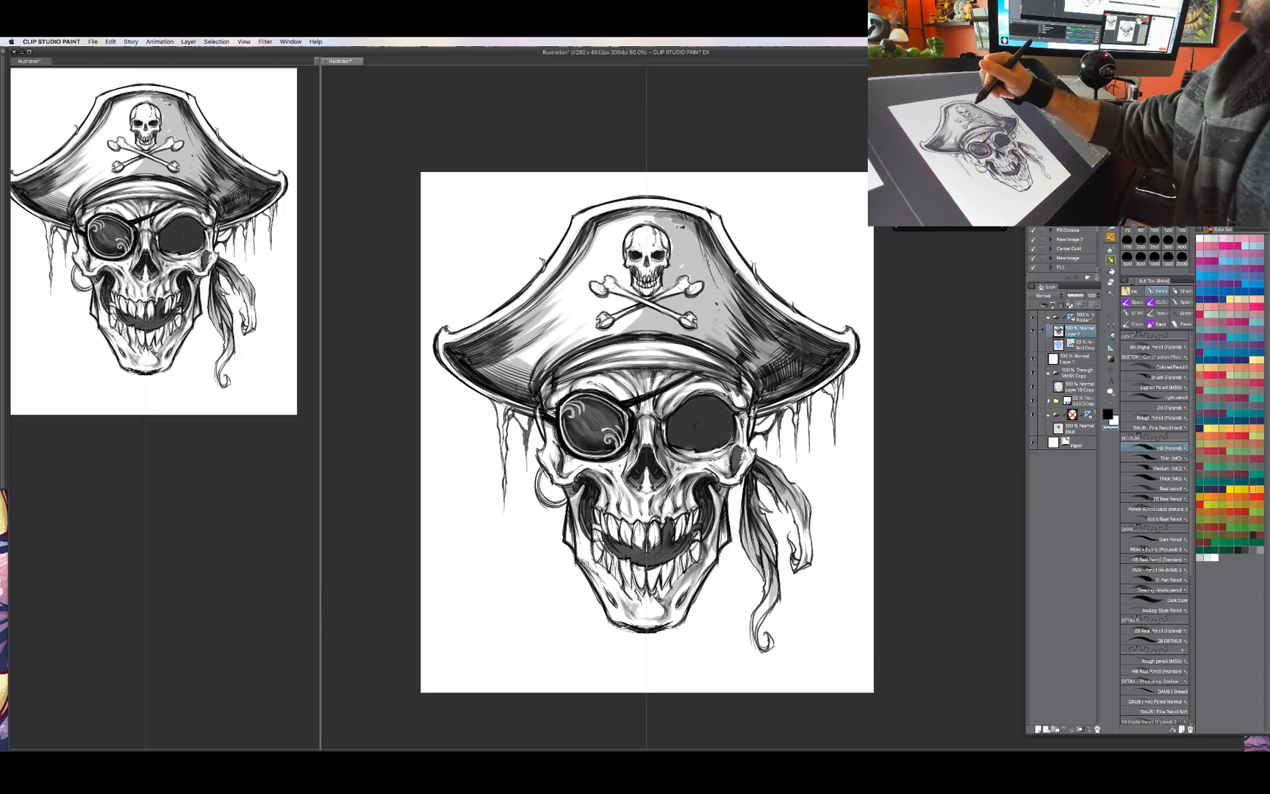
{"action": "left_click_drag", "start_coordinate": [749, 293], "coordinate": [710, 230]}
{"action": "mouse_move", "coordinate": [775, 312]}
{"action": "left_mouse_down"}
{"action": "mouse_move", "coordinate": [713, 247]}
{"action": "mouse_move", "coordinate": [727, 271]}
{"action": "left_mouse_up"}
{"action": "key", "text": "c"}
{"action": "left_click_drag", "start_coordinate": [739, 286], "coordinate": [718, 255]}
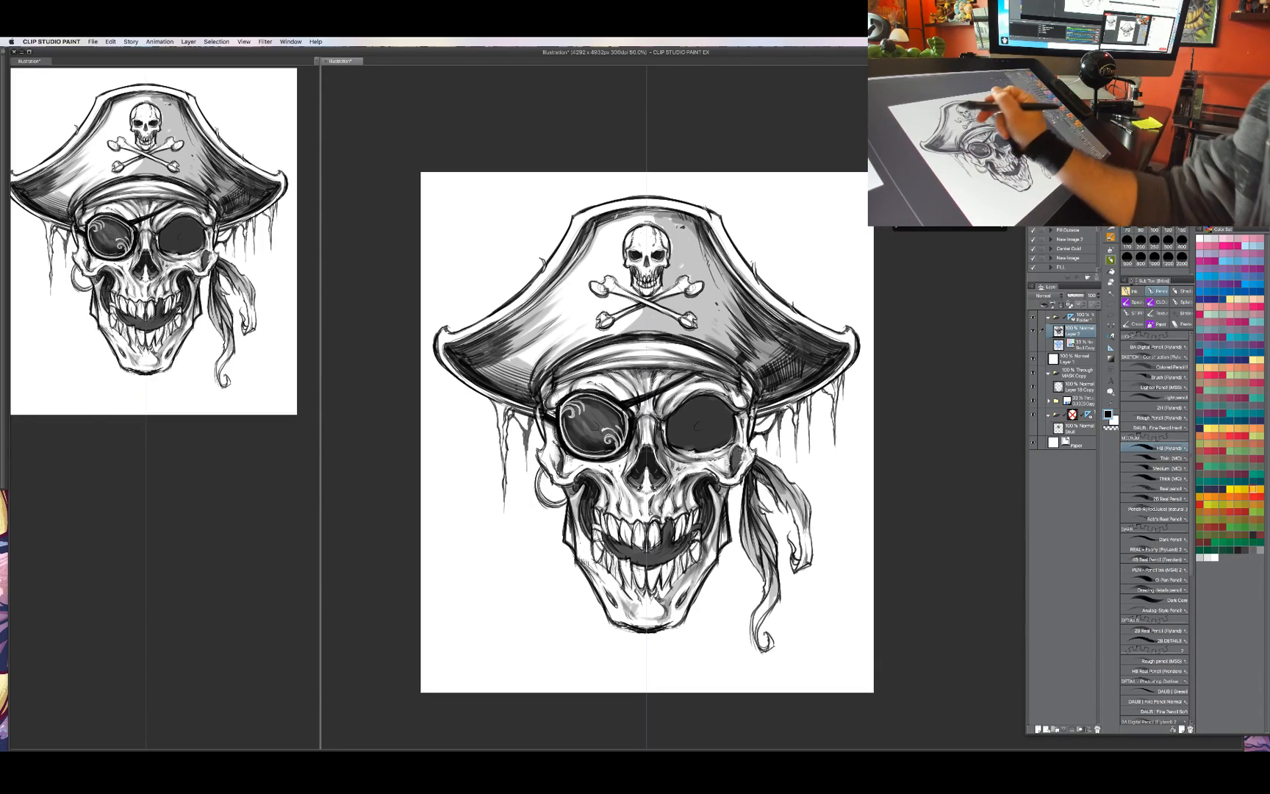
Add strokes along the inner edge of the hat's top rim above the emblem skull.
{"action": "key", "text": "c"}
{"action": "left_click_drag", "start_coordinate": [589, 223], "coordinate": [683, 212]}
{"action": "mouse_move", "coordinate": [594, 221]}
{"action": "left_mouse_down"}
{"action": "mouse_move", "coordinate": [685, 209]}
{"action": "mouse_move", "coordinate": [659, 214]}
{"action": "left_mouse_up"}
{"action": "left_click_drag", "start_coordinate": [665, 220], "coordinate": [694, 215]}
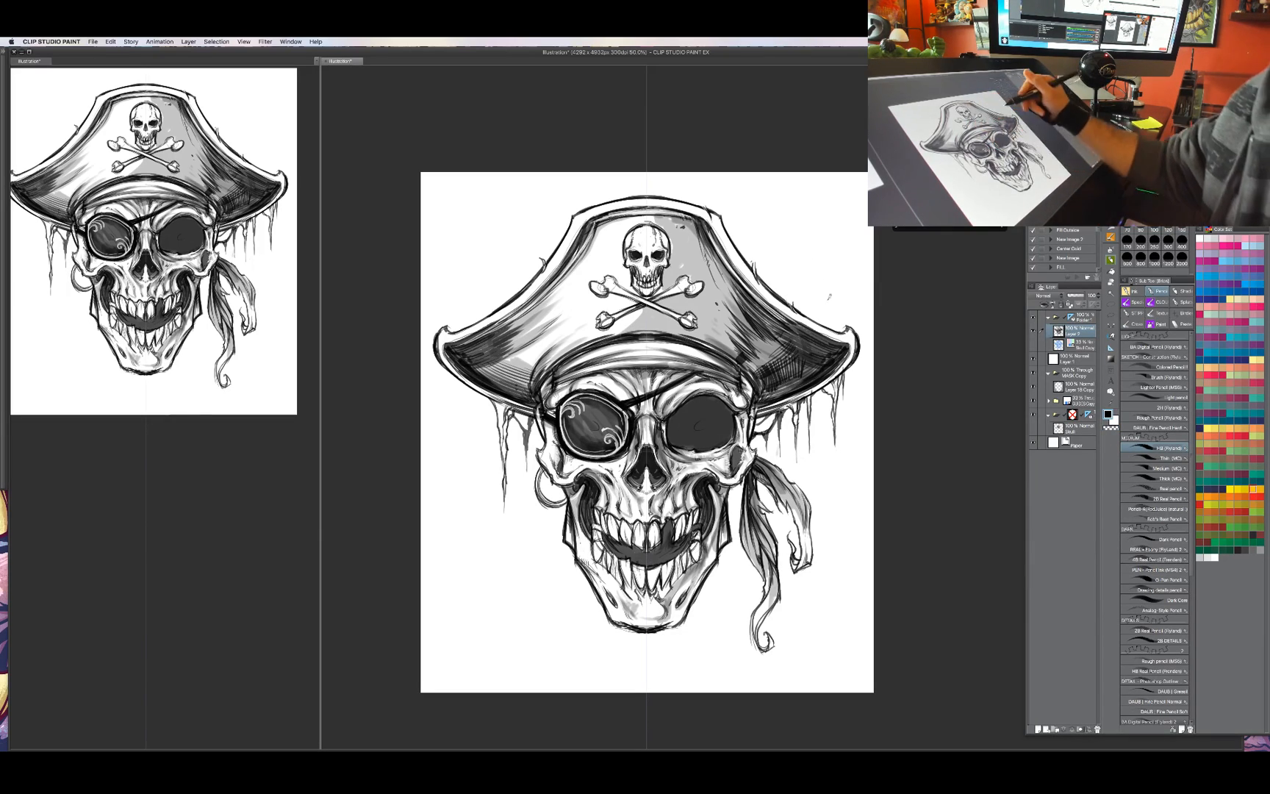
{"action": "key", "text": "c"}
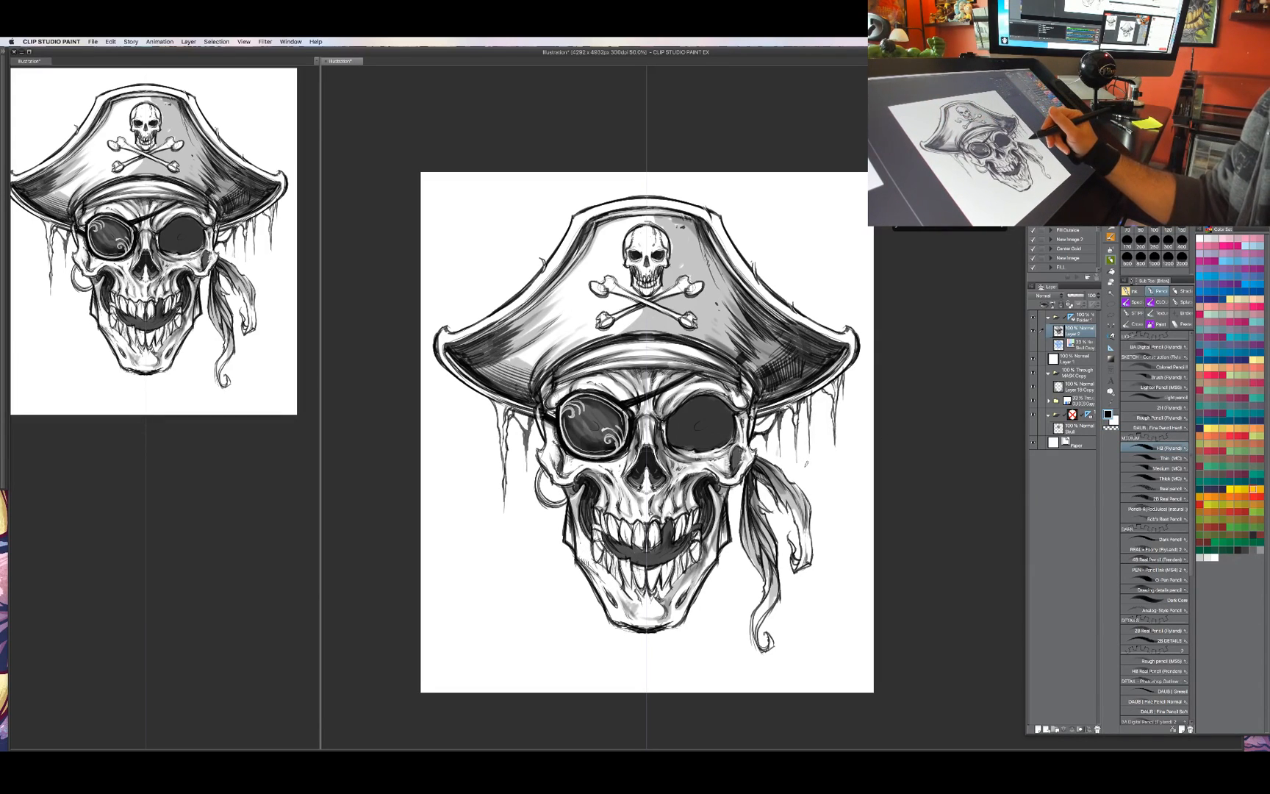
Refine the lower jaw beside the teeth on the open-eye side, alternating dark and transparent strokes.
{"action": "scroll", "coordinate": [647, 433], "scroll_direction": "down", "scroll_amount": 1}
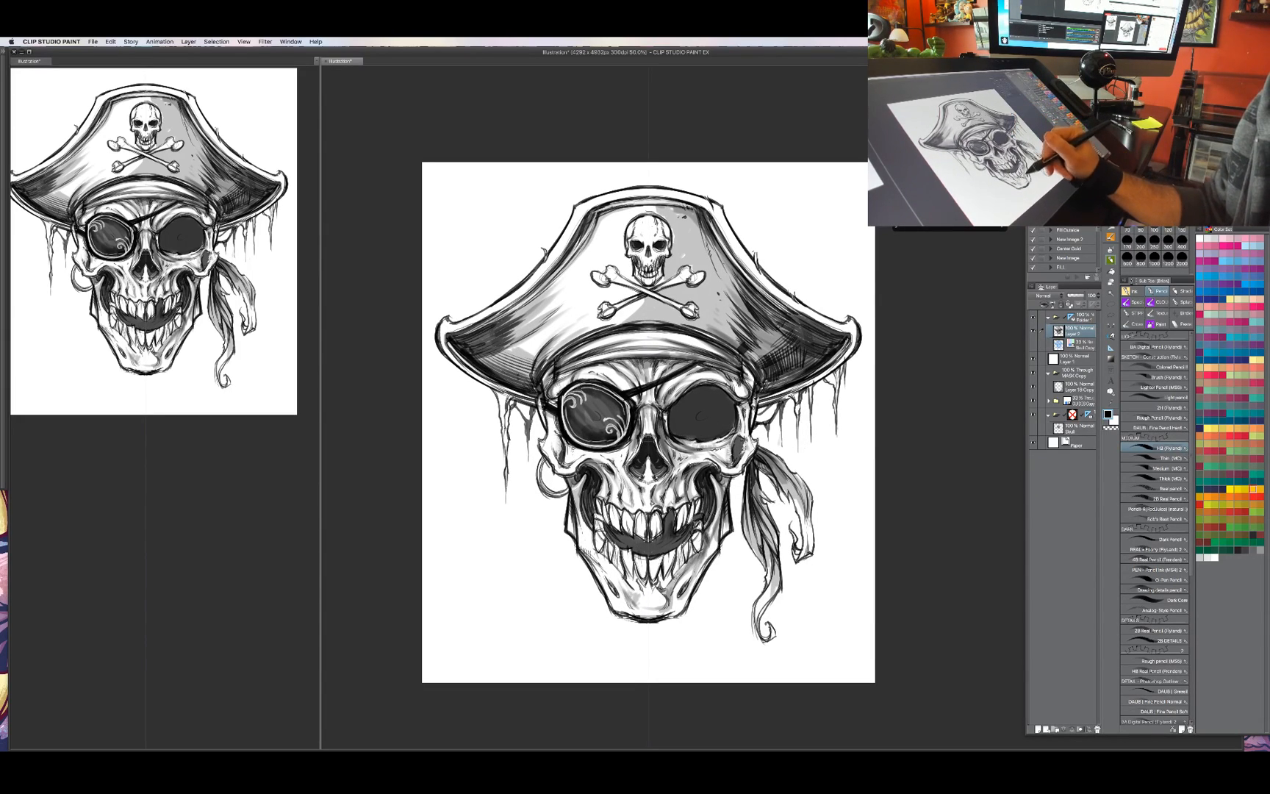
{"action": "key", "text": "c"}
{"action": "left_click_drag", "start_coordinate": [683, 568], "coordinate": [715, 542]}
{"action": "key", "text": "c"}
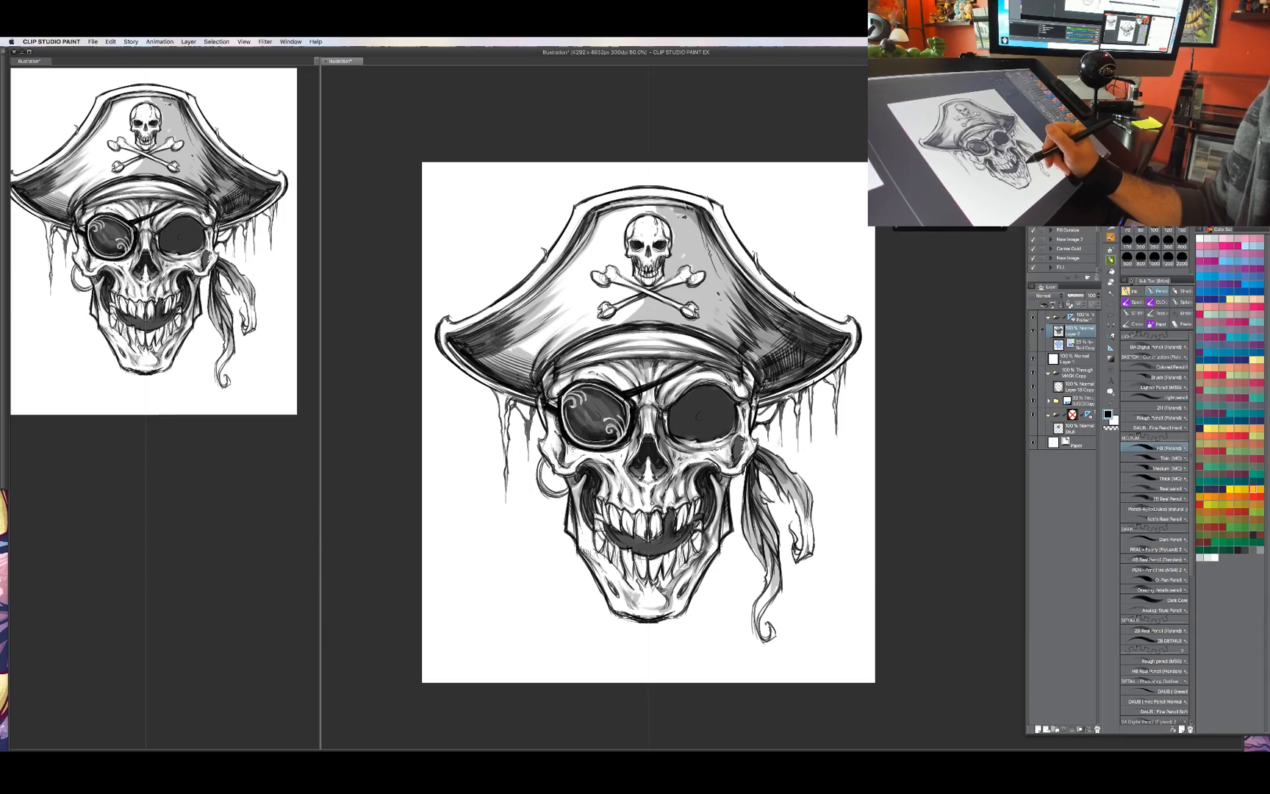
{"action": "key", "text": "c"}
{"action": "key", "text": "c"}
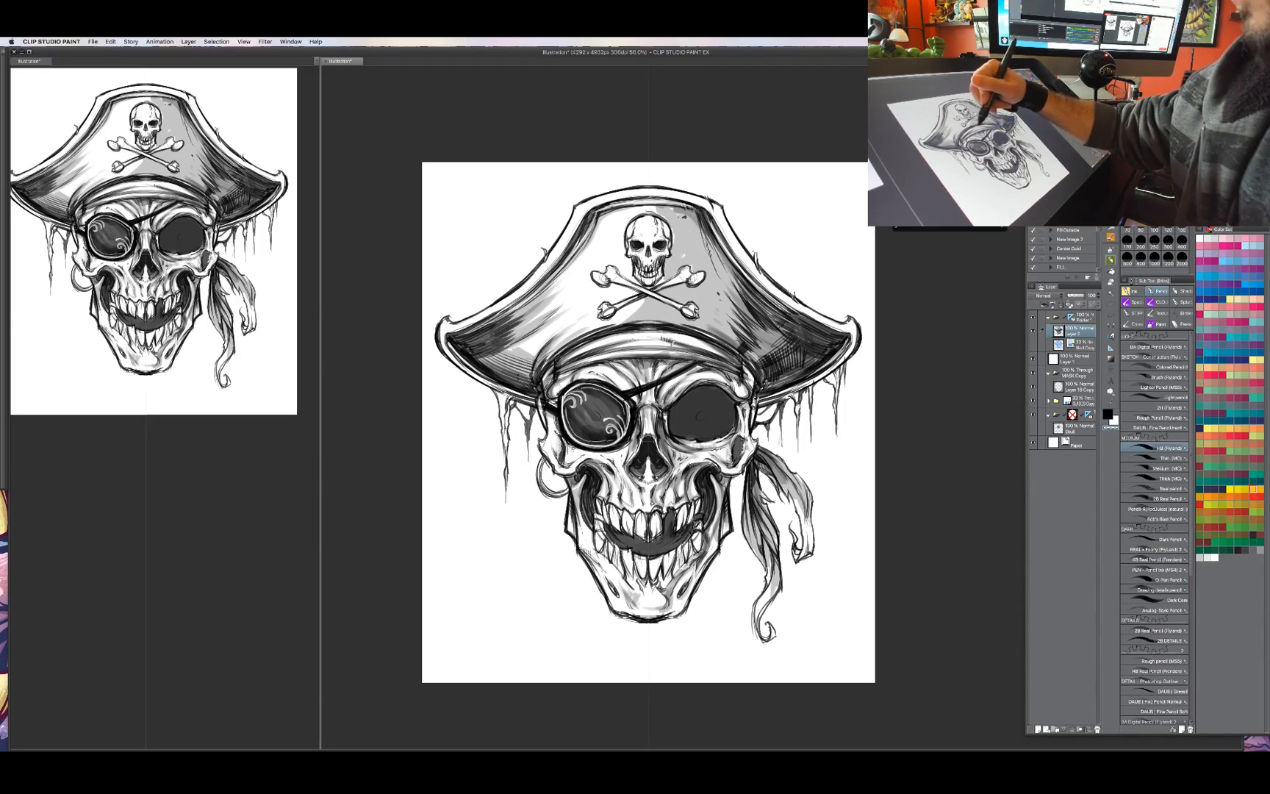
Hatch the folds of the headband beneath the hat with curved pencil strokes.
{"action": "key", "text": "c"}
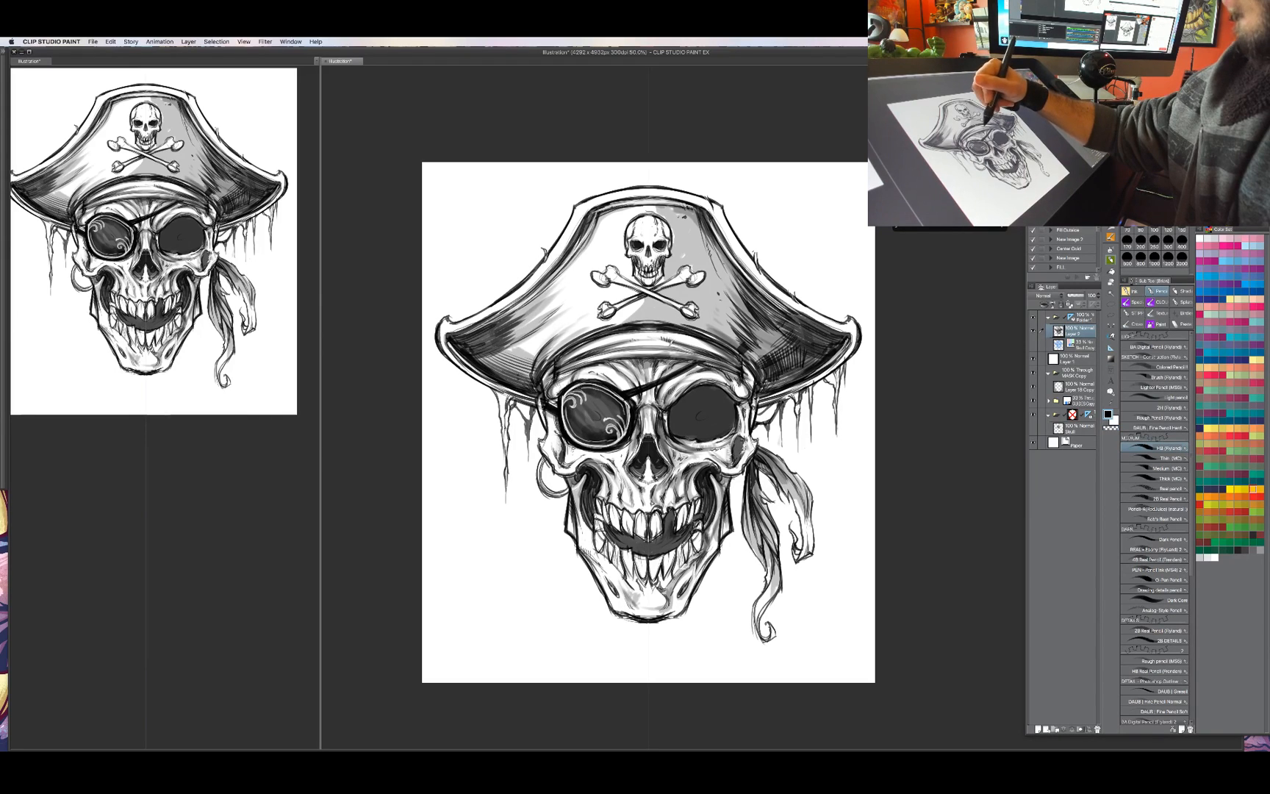
{"action": "left_click_drag", "start_coordinate": [684, 348], "coordinate": [704, 356]}
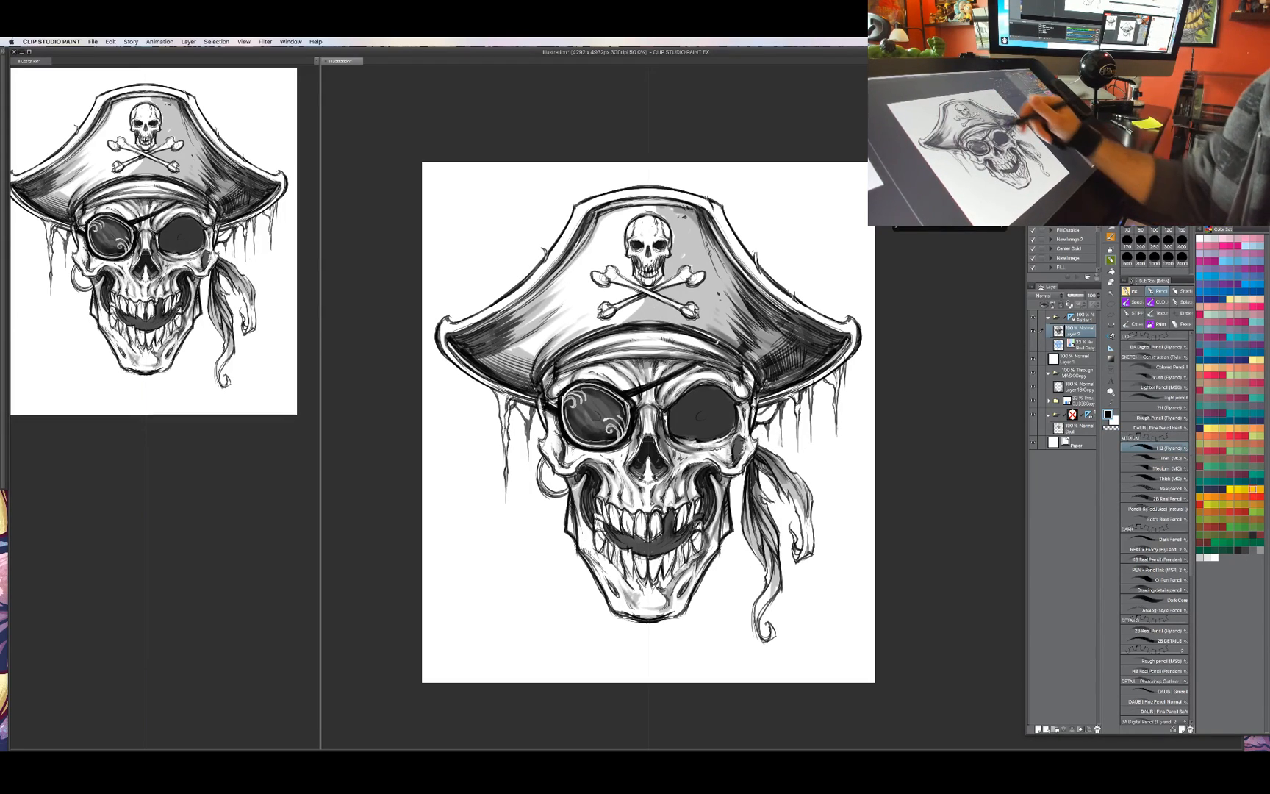
{"action": "left_click_drag", "start_coordinate": [691, 336], "coordinate": [710, 345]}
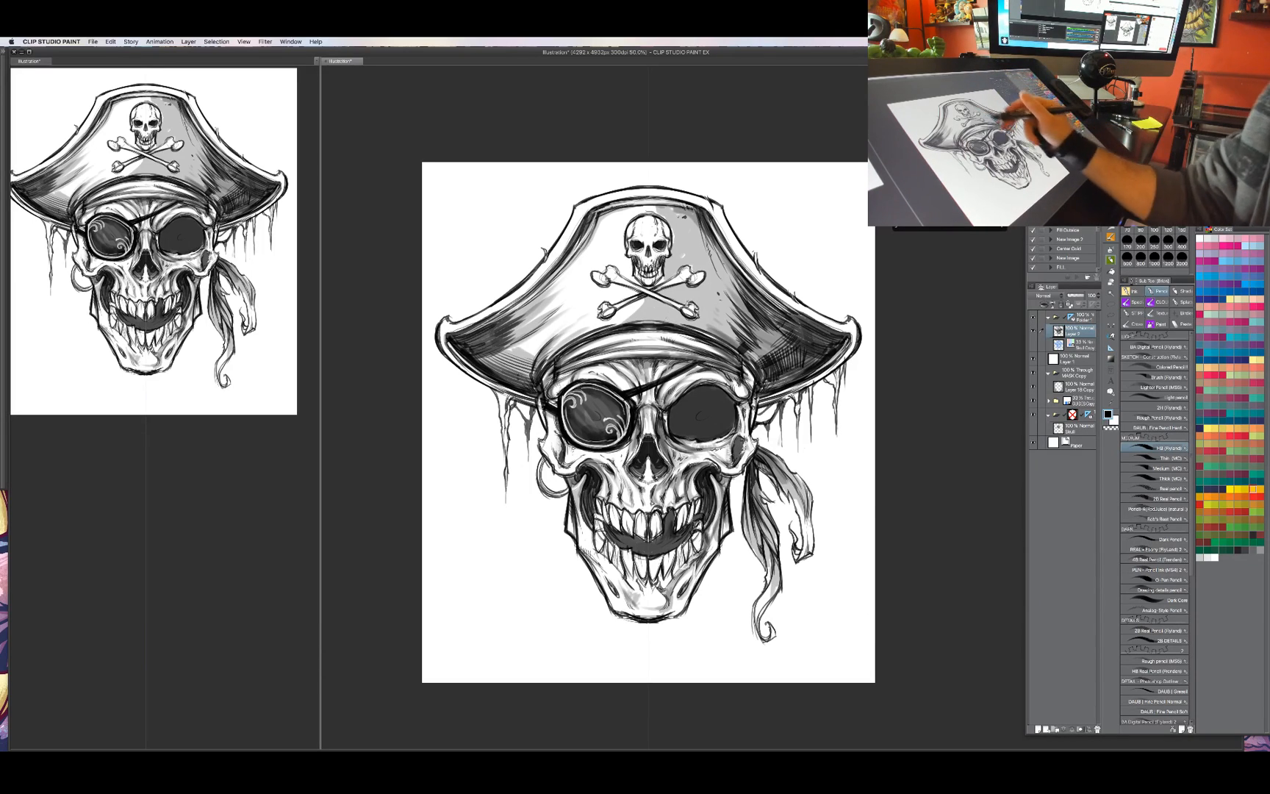
{"action": "left_click_drag", "start_coordinate": [677, 327], "coordinate": [571, 355]}
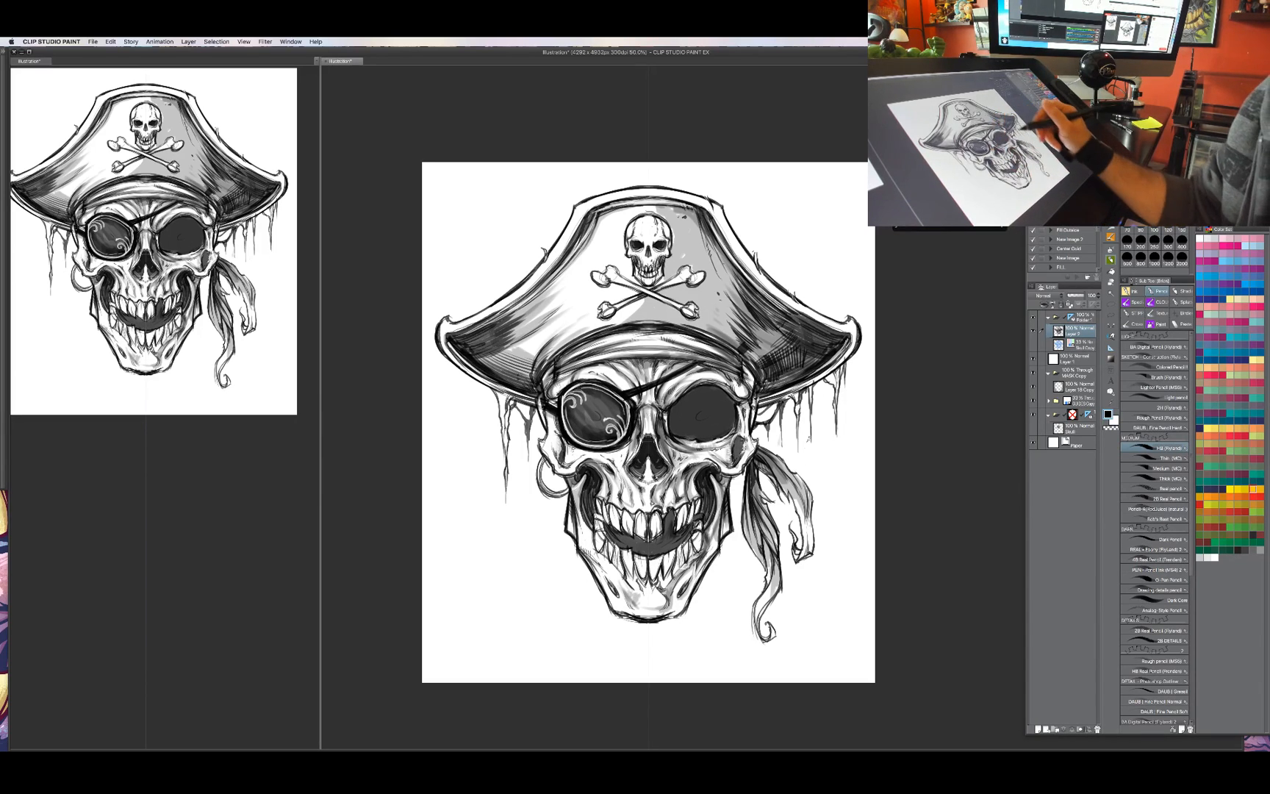
Add shading strokes to the hat crown on the eye-patch side and to the temple above the eye patch.
{"action": "left_click_drag", "start_coordinate": [813, 448], "coordinate": [804, 433]}
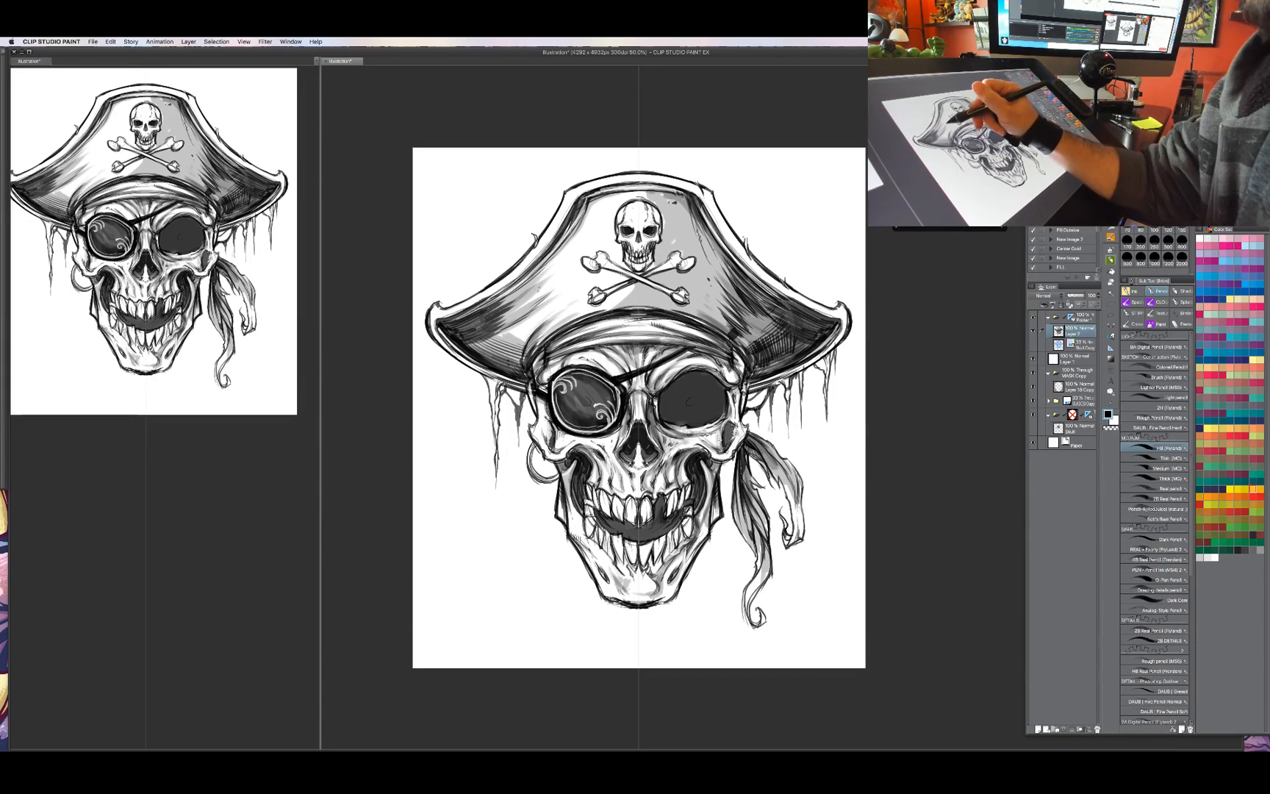
{"action": "left_click_drag", "start_coordinate": [523, 305], "coordinate": [566, 264]}
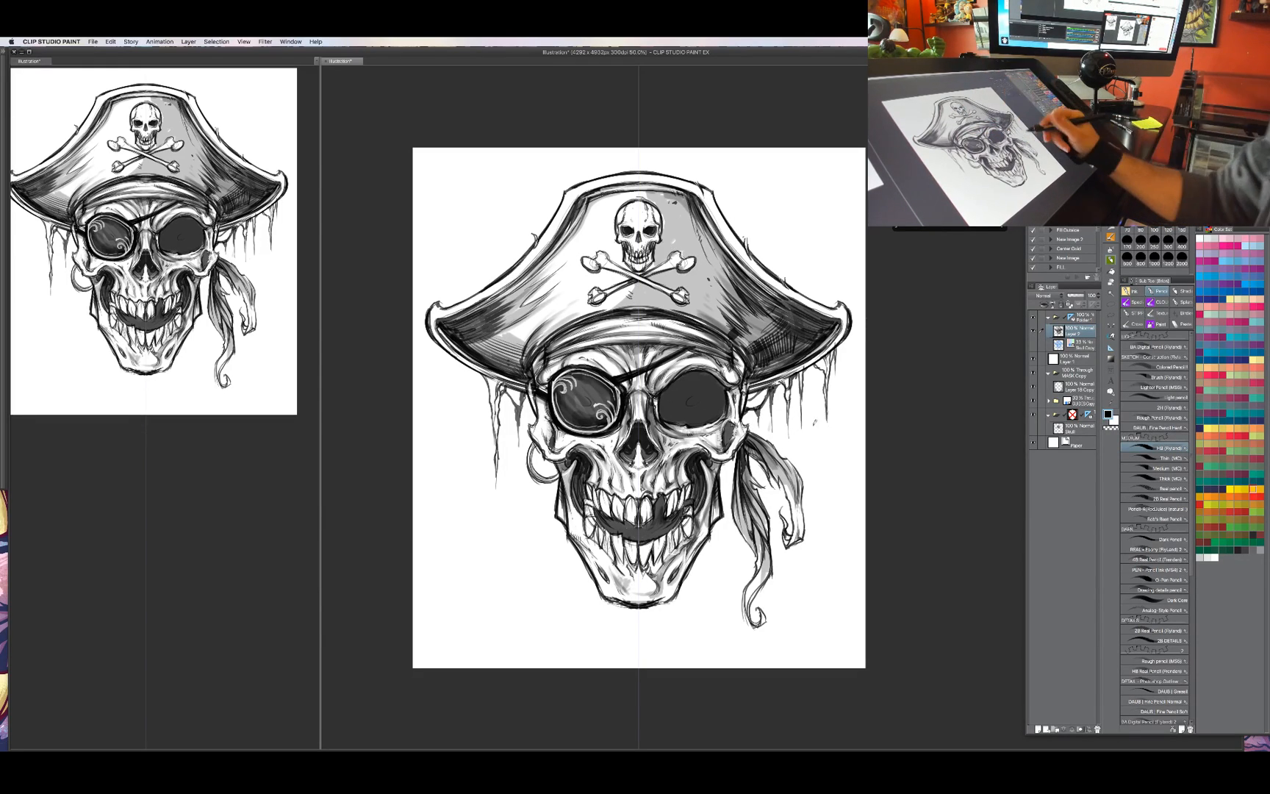
{"action": "left_click_drag", "start_coordinate": [827, 457], "coordinate": [824, 466]}
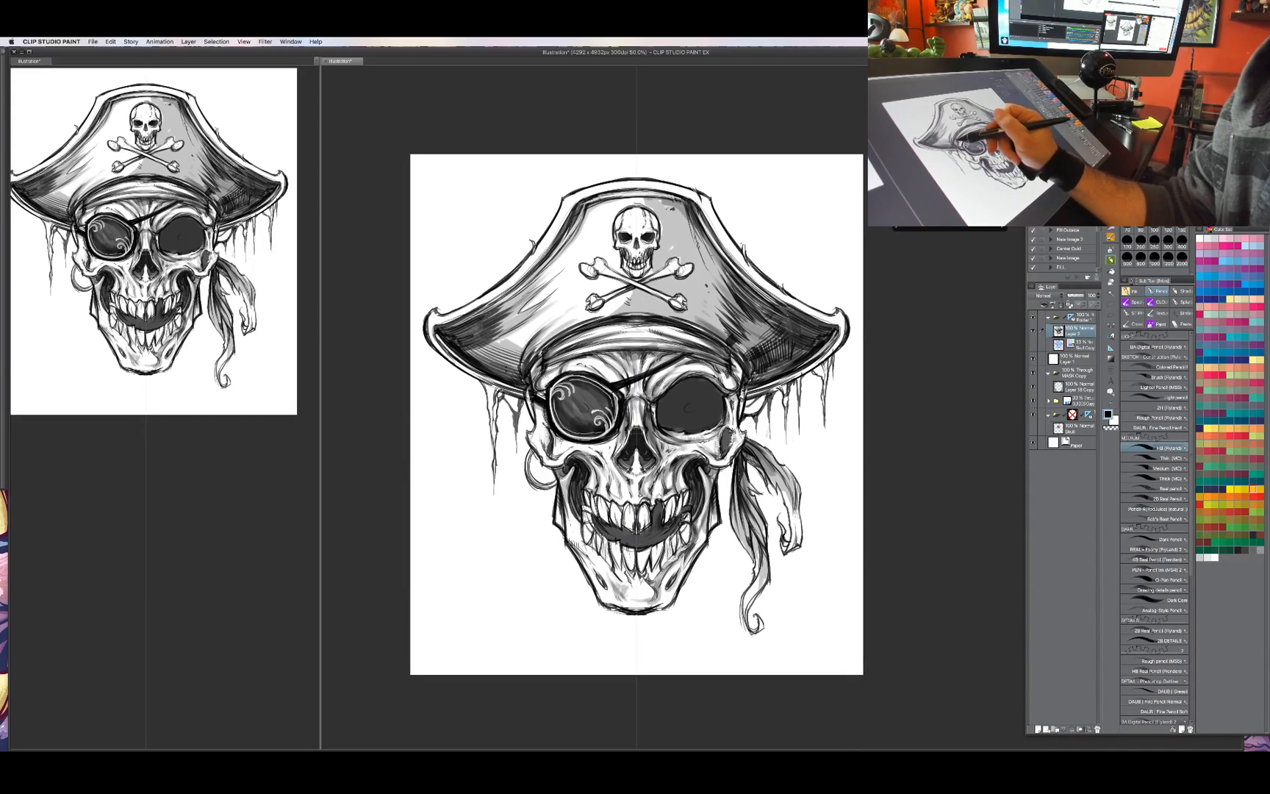
{"action": "key", "text": "c"}
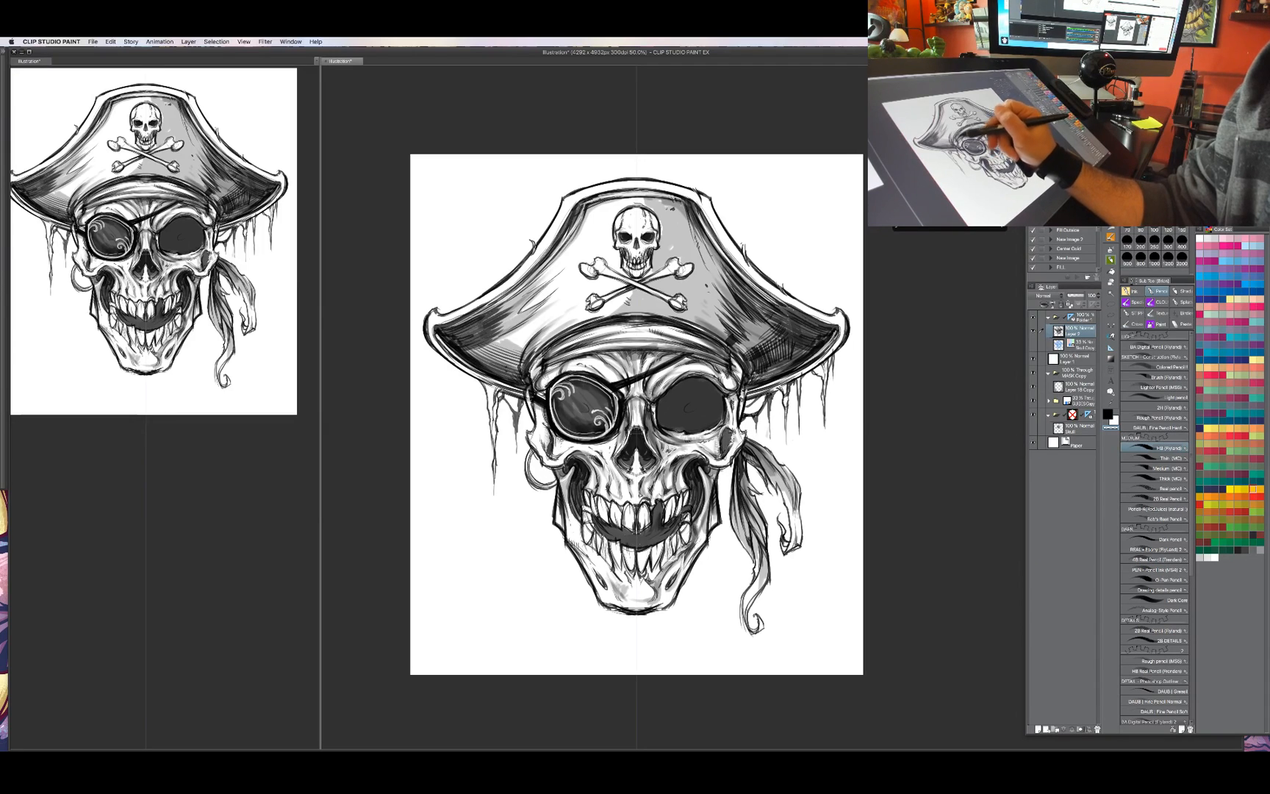
{"action": "key", "text": "c"}
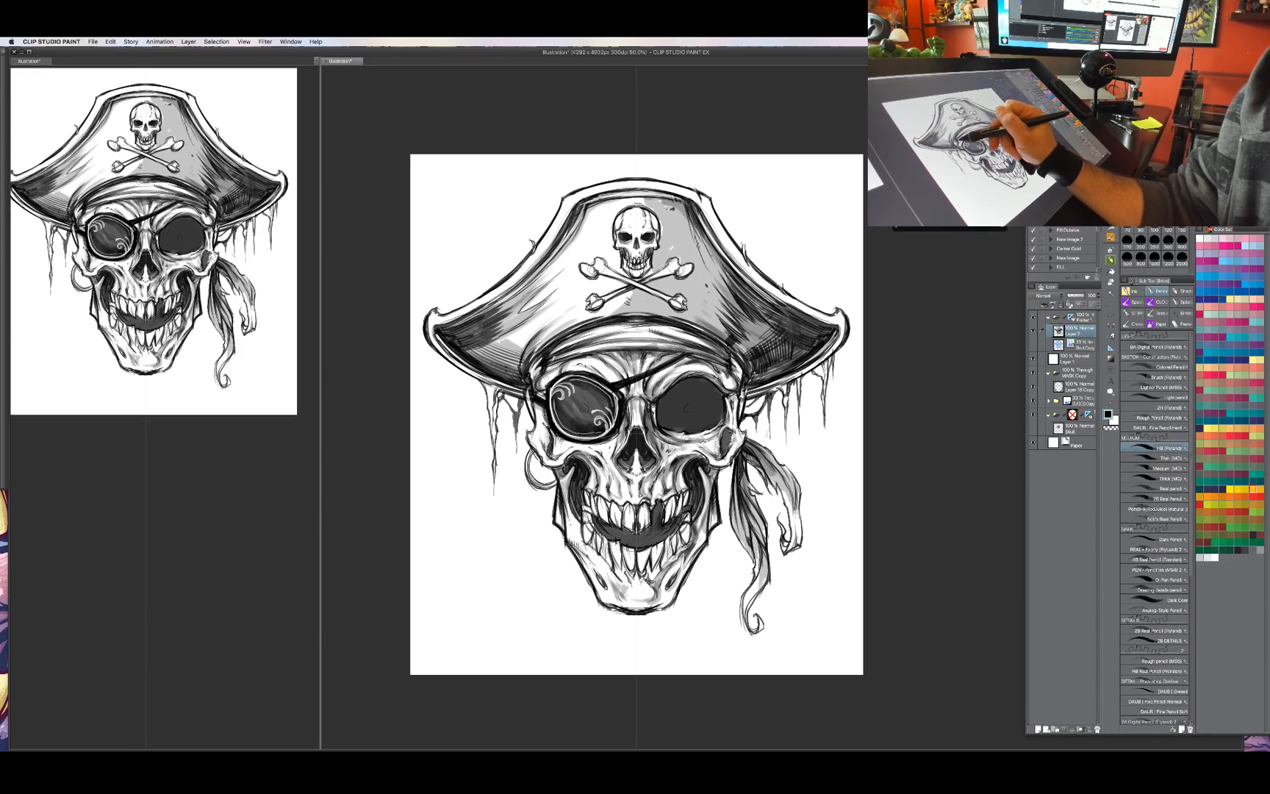
{"action": "left_click_drag", "start_coordinate": [542, 355], "coordinate": [562, 377]}
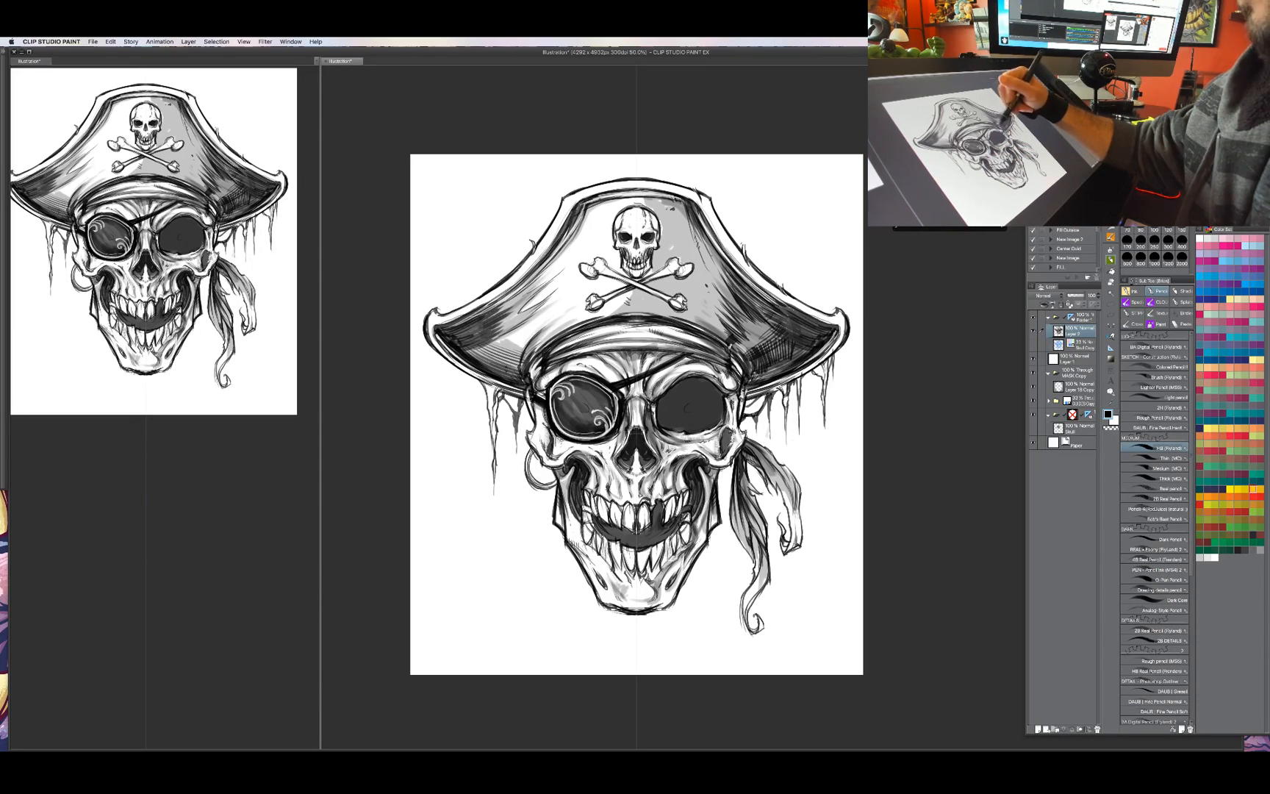
Add dark pencil strokes along the headband's upper edge and at the temple beside the open eye.
{"action": "left_click_drag", "start_coordinate": [728, 344], "coordinate": [743, 373]}
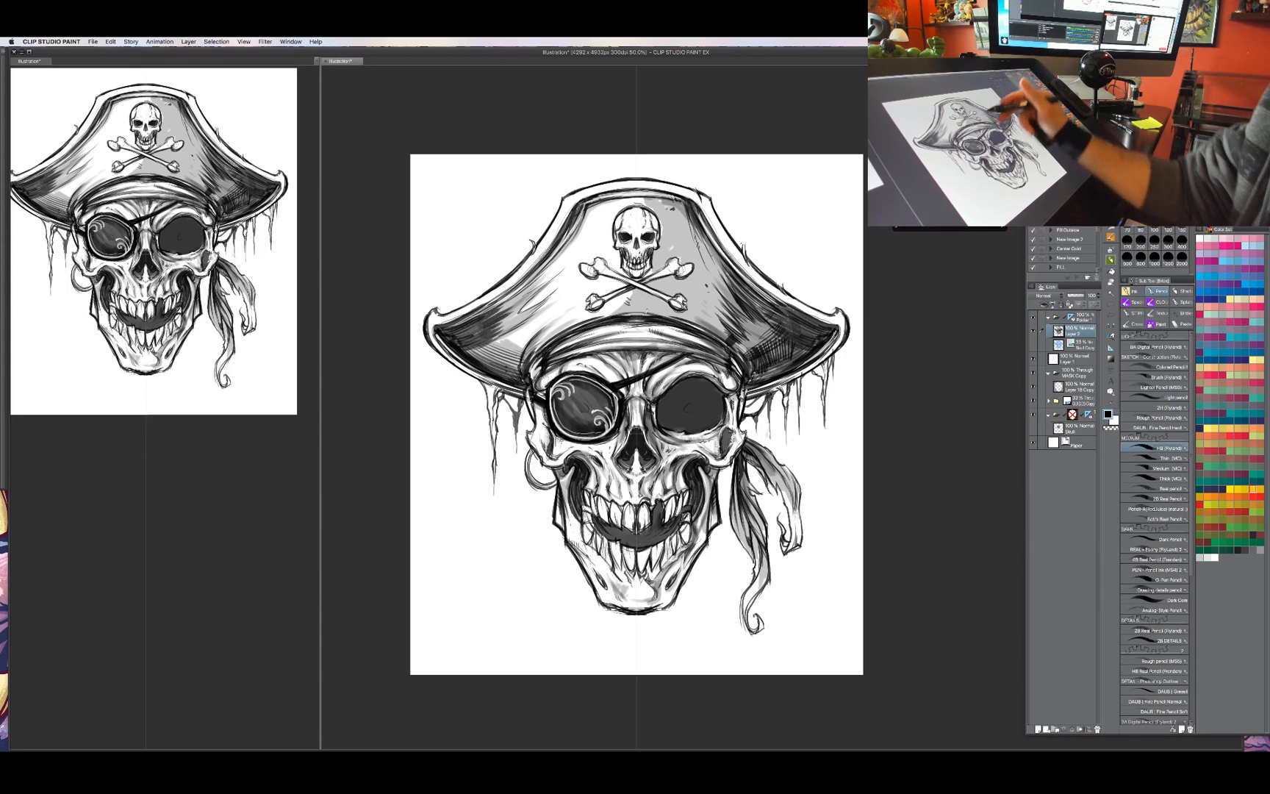
{"action": "left_click_drag", "start_coordinate": [530, 366], "coordinate": [582, 332]}
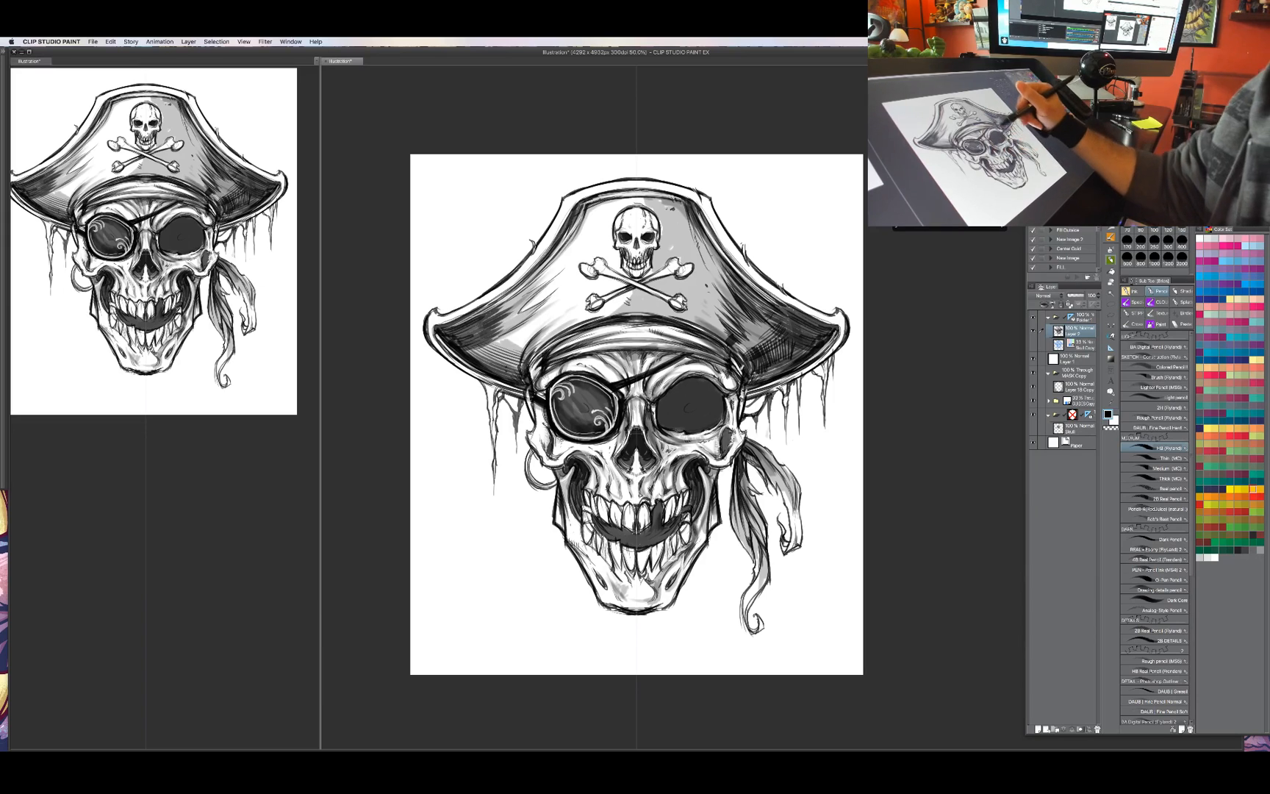
{"action": "left_click_drag", "start_coordinate": [742, 362], "coordinate": [747, 377]}
Carve light swirl ornaments into the dark eye patch with transparent strokes, undoing a stray one.
{"action": "left_click_drag", "start_coordinate": [804, 482], "coordinate": [811, 496]}
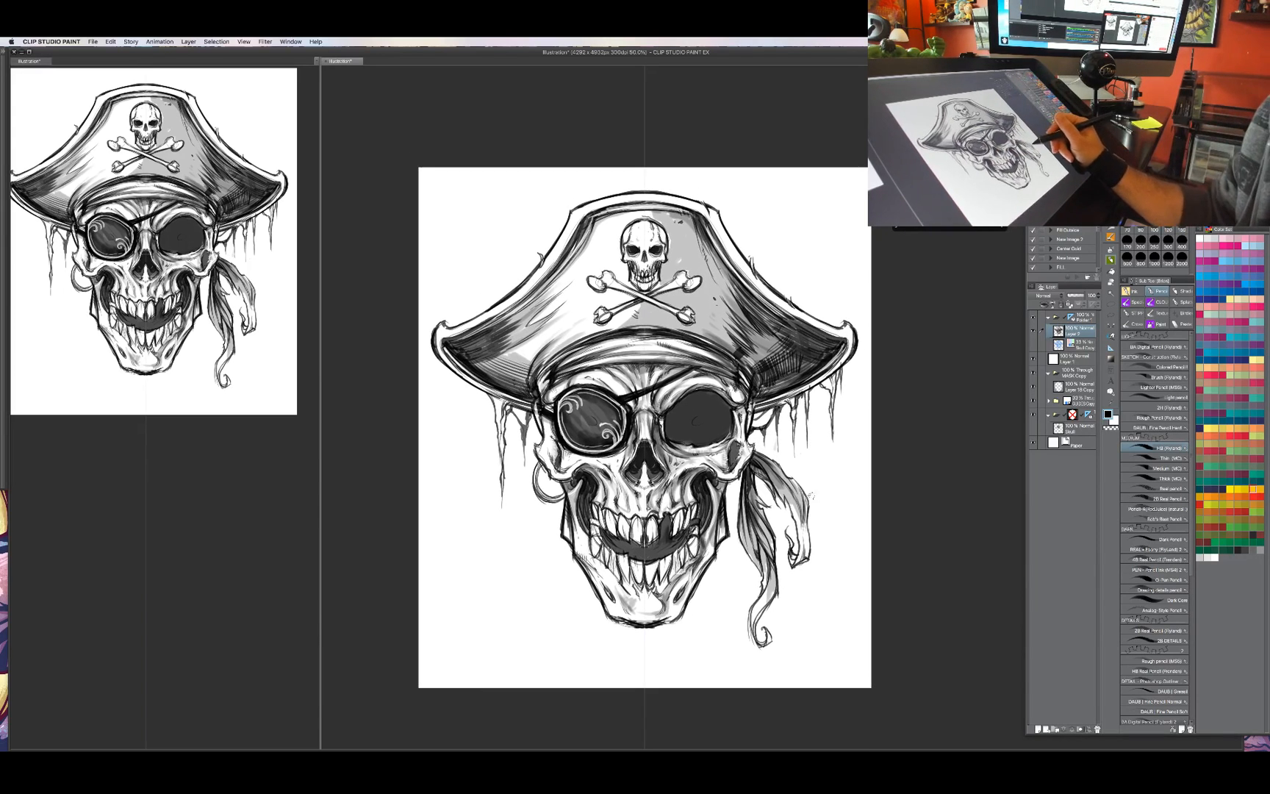
{"action": "key", "text": "c"}
{"action": "mouse_move", "coordinate": [605, 435]}
{"action": "left_mouse_down"}
{"action": "mouse_move", "coordinate": [583, 420]}
{"action": "mouse_move", "coordinate": [610, 446]}
{"action": "mouse_move", "coordinate": [572, 425]}
{"action": "left_mouse_up"}
{"action": "key", "text": "super+z"}
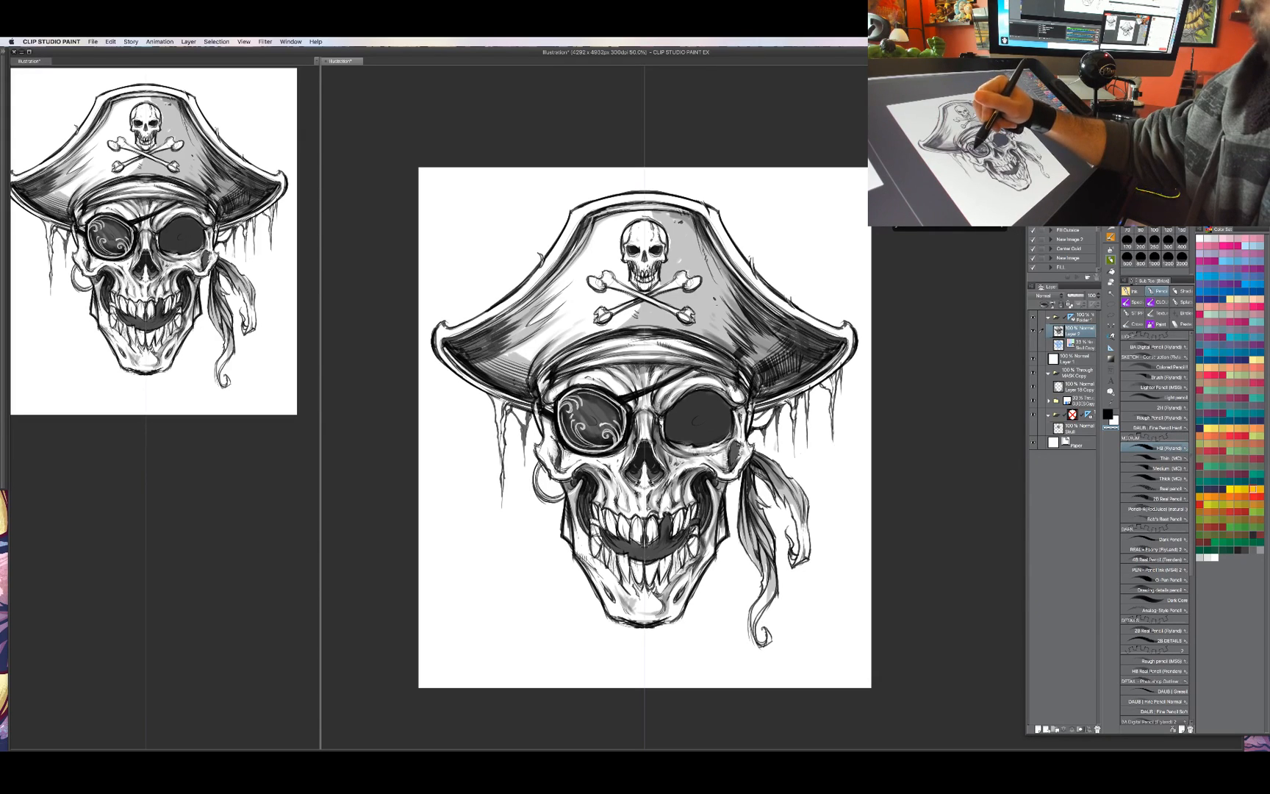
Deepen the open eye socket with curved black strokes around its inner rim.
{"action": "left_click_drag", "start_coordinate": [792, 475], "coordinate": [784, 475]}
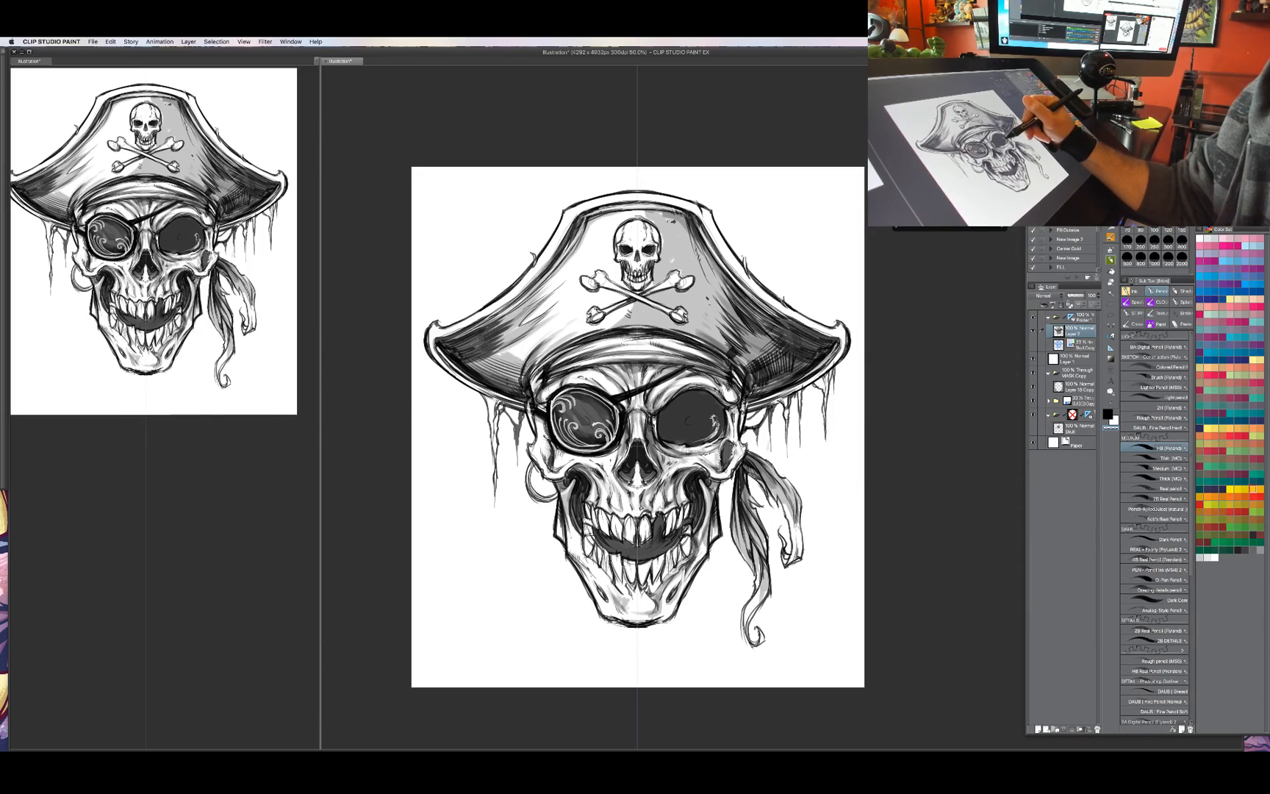
{"action": "key", "text": "c"}
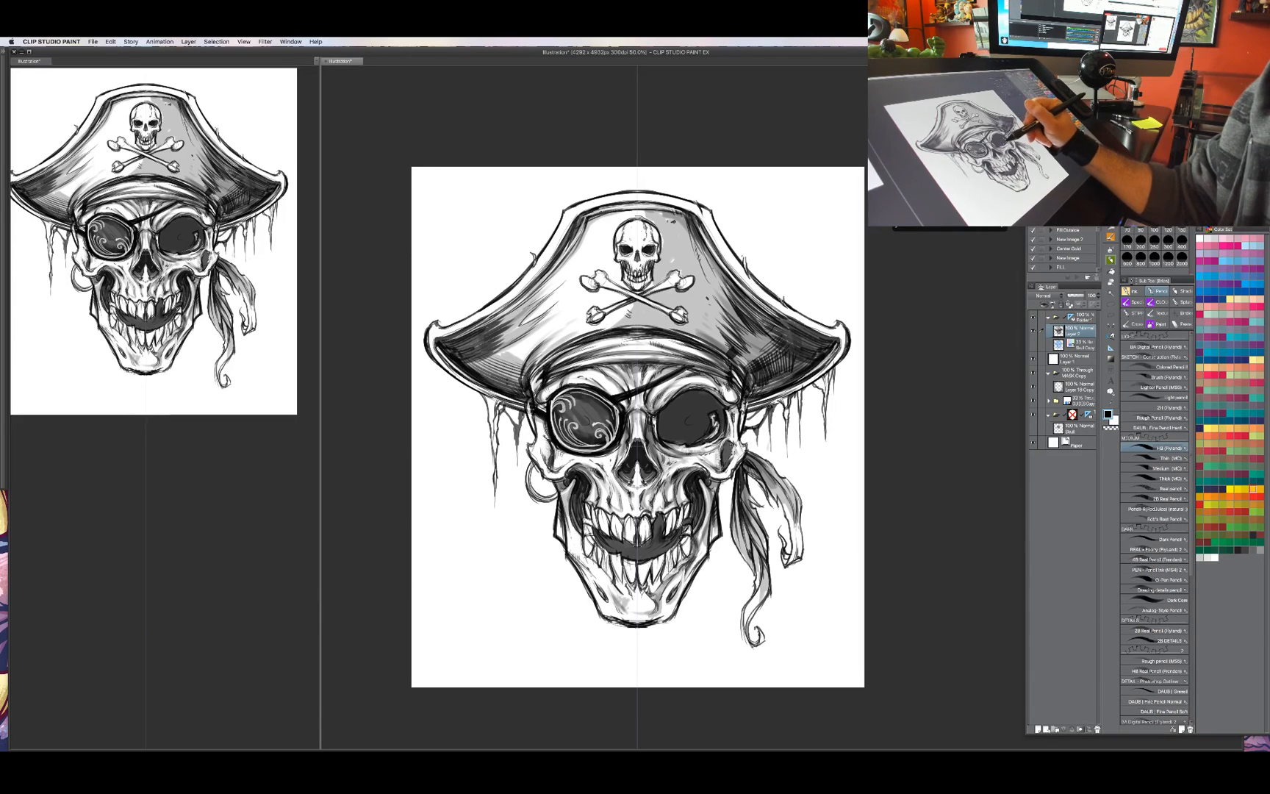
{"action": "left_click_drag", "start_coordinate": [716, 415], "coordinate": [712, 439]}
{"action": "mouse_move", "coordinate": [706, 391]}
{"action": "left_mouse_down"}
{"action": "mouse_move", "coordinate": [727, 418]}
{"action": "mouse_move", "coordinate": [694, 393]}
{"action": "mouse_move", "coordinate": [659, 427]}
{"action": "mouse_move", "coordinate": [691, 442]}
{"action": "mouse_move", "coordinate": [671, 436]}
{"action": "mouse_move", "coordinate": [699, 423]}
{"action": "mouse_move", "coordinate": [698, 402]}
{"action": "left_mouse_up"}
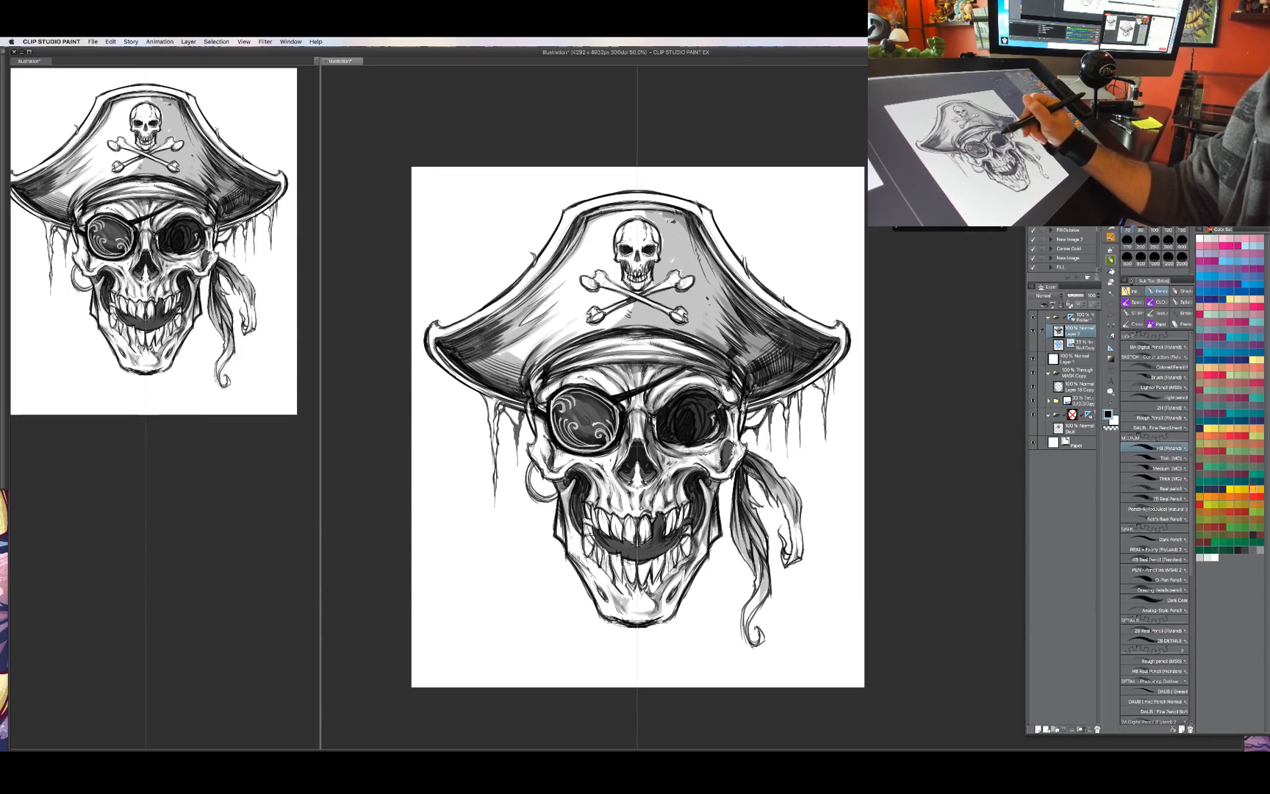
Fill the missing-tooth gap and the mouth interior with black, and darken the hoop earring.
{"action": "left_click_drag", "start_coordinate": [807, 459], "coordinate": [812, 469]}
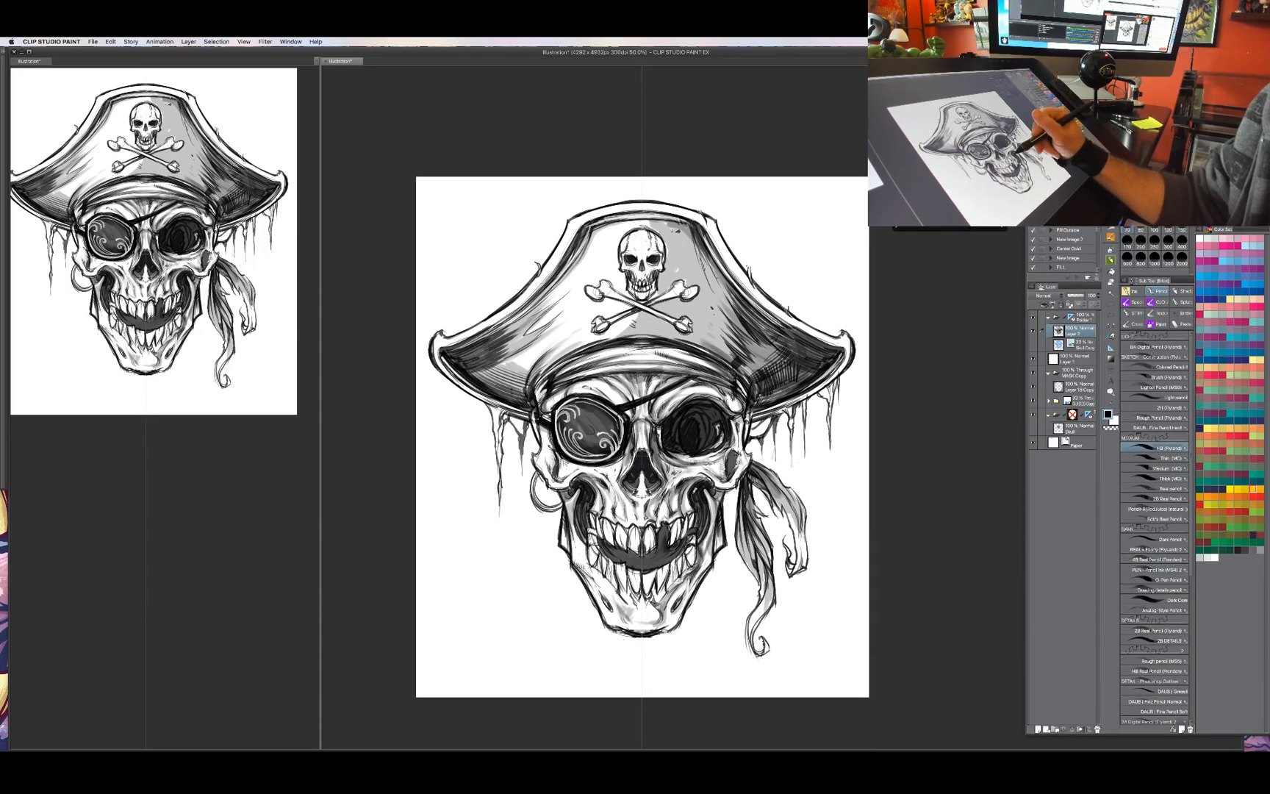
{"action": "mouse_move", "coordinate": [664, 523]}
{"action": "left_mouse_down"}
{"action": "mouse_move", "coordinate": [671, 560]}
{"action": "mouse_move", "coordinate": [655, 566]}
{"action": "mouse_move", "coordinate": [646, 551]}
{"action": "left_mouse_up"}
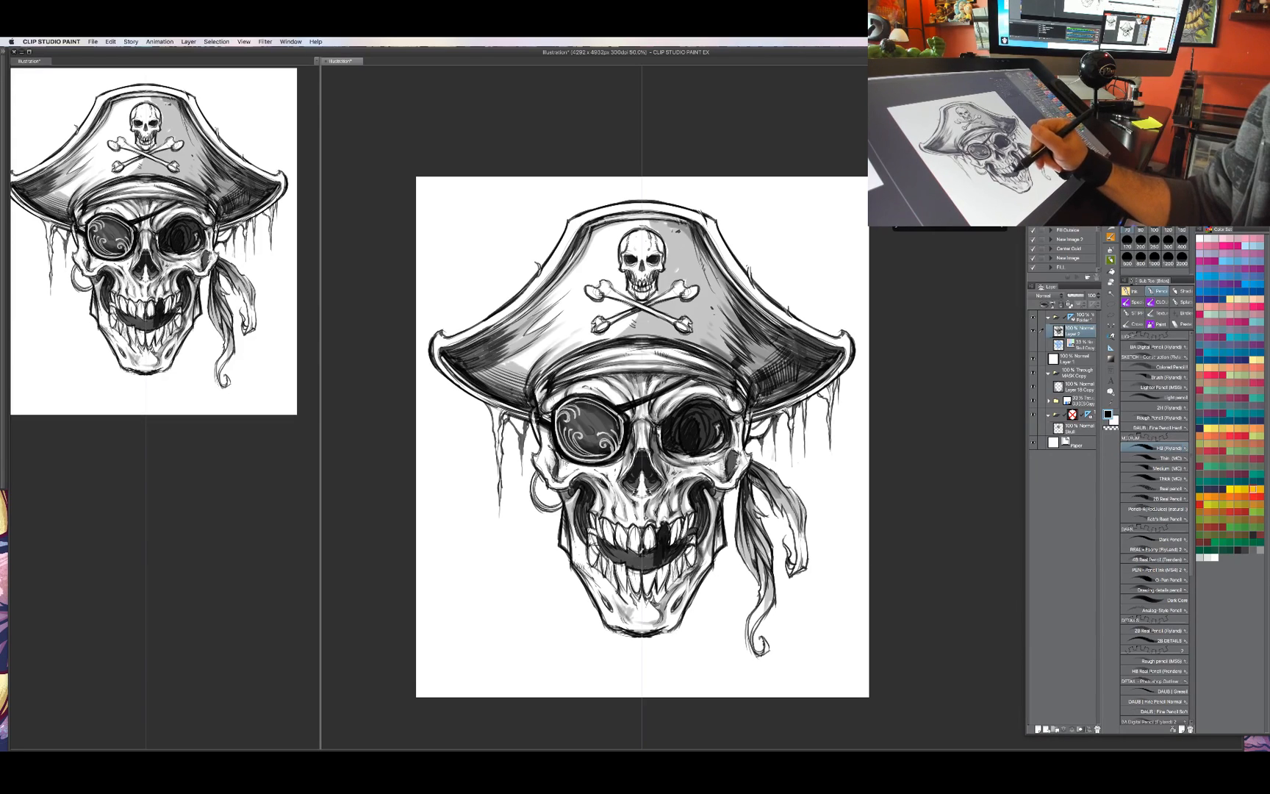
{"action": "mouse_move", "coordinate": [642, 549]}
{"action": "left_mouse_down"}
{"action": "mouse_move", "coordinate": [654, 568]}
{"action": "mouse_move", "coordinate": [627, 566]}
{"action": "left_mouse_up"}
{"action": "left_click_drag", "start_coordinate": [631, 557], "coordinate": [620, 563]}
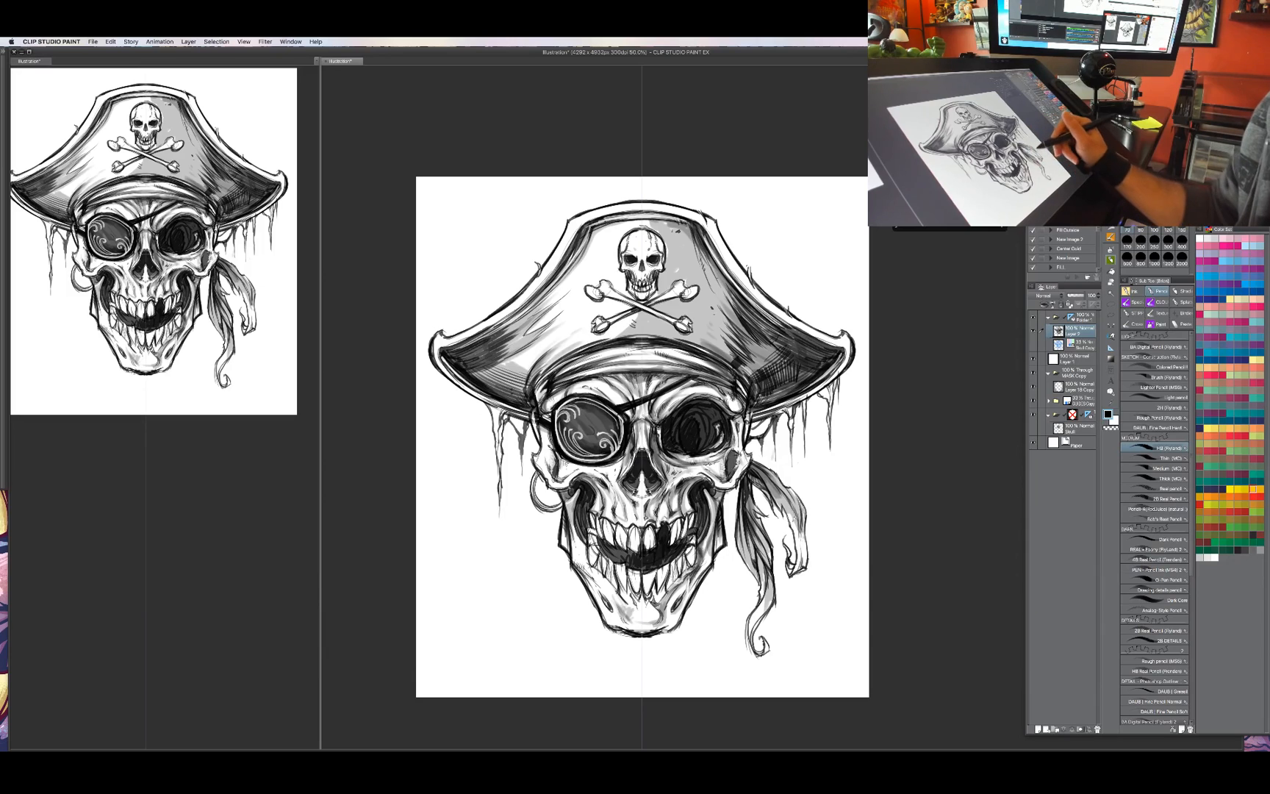
{"action": "left_click_drag", "start_coordinate": [735, 486], "coordinate": [699, 524]}
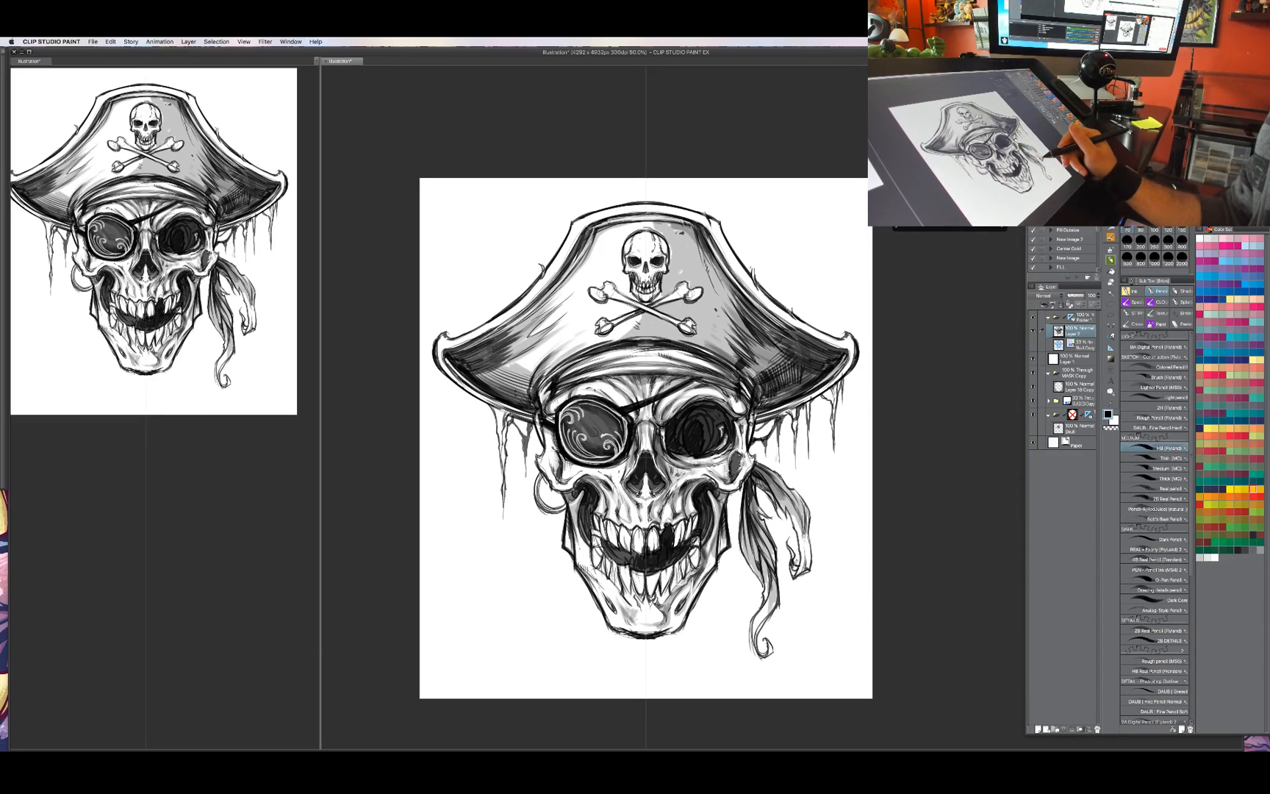
{"action": "mouse_move", "coordinate": [589, 492]}
{"action": "left_mouse_down"}
{"action": "mouse_move", "coordinate": [598, 499]}
{"action": "mouse_move", "coordinate": [547, 513]}
{"action": "left_mouse_up"}
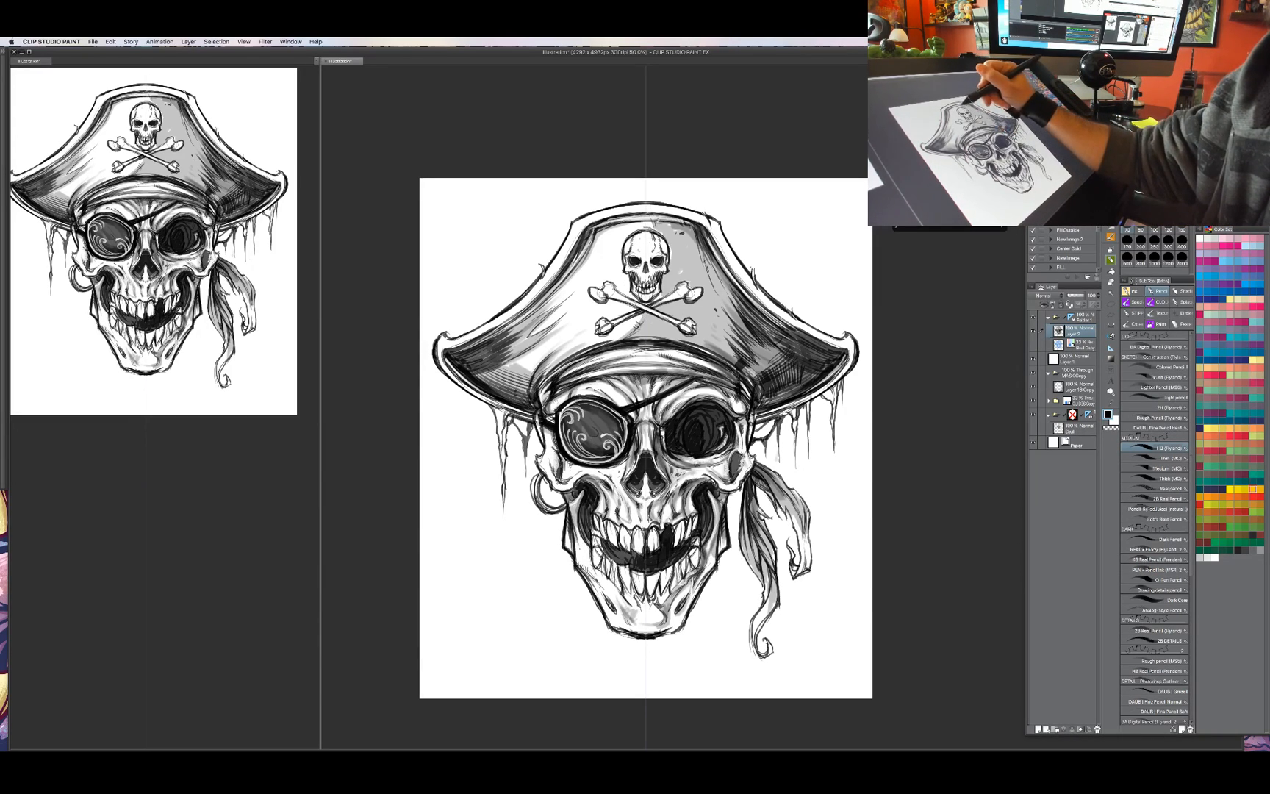
Hatch the grey side of the hat crown beside the emblem skull and darken the headband's upper folds.
{"action": "left_click_drag", "start_coordinate": [680, 225], "coordinate": [688, 257]}
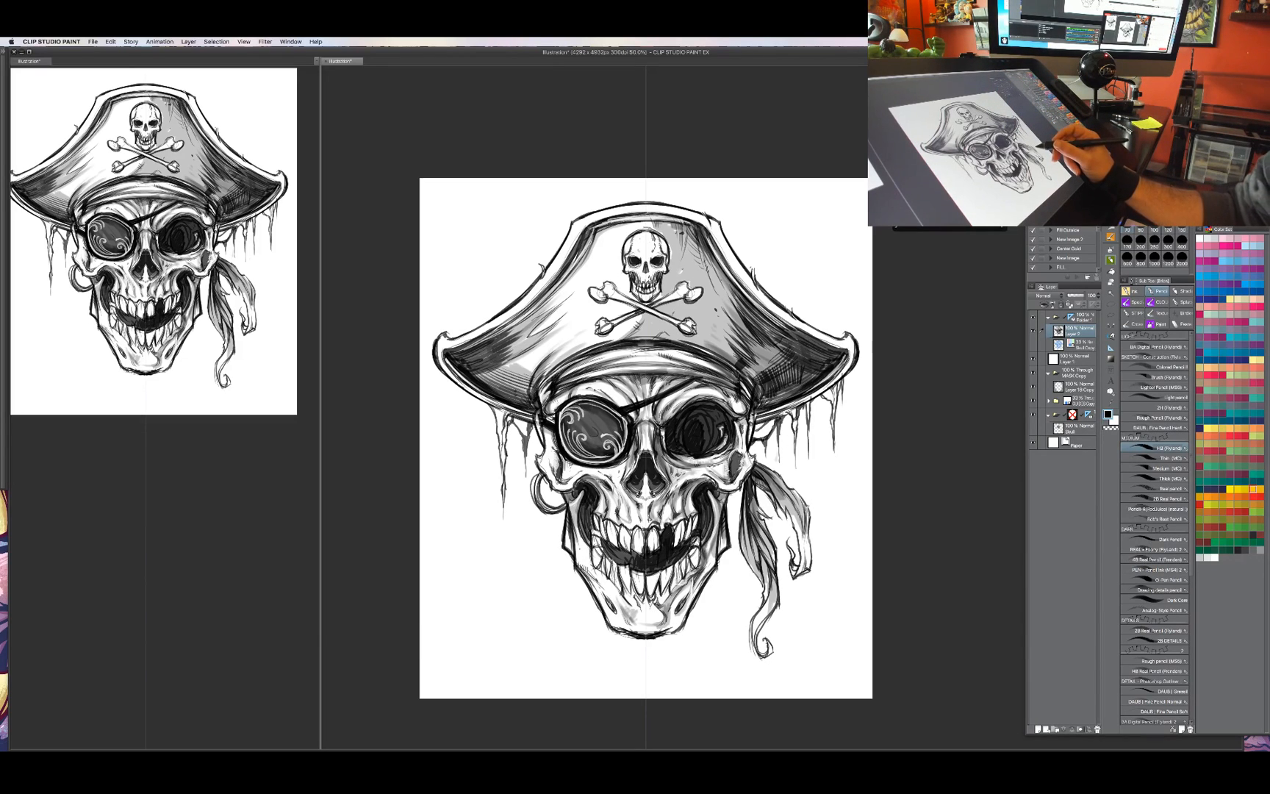
{"action": "left_click_drag", "start_coordinate": [633, 352], "coordinate": [667, 351]}
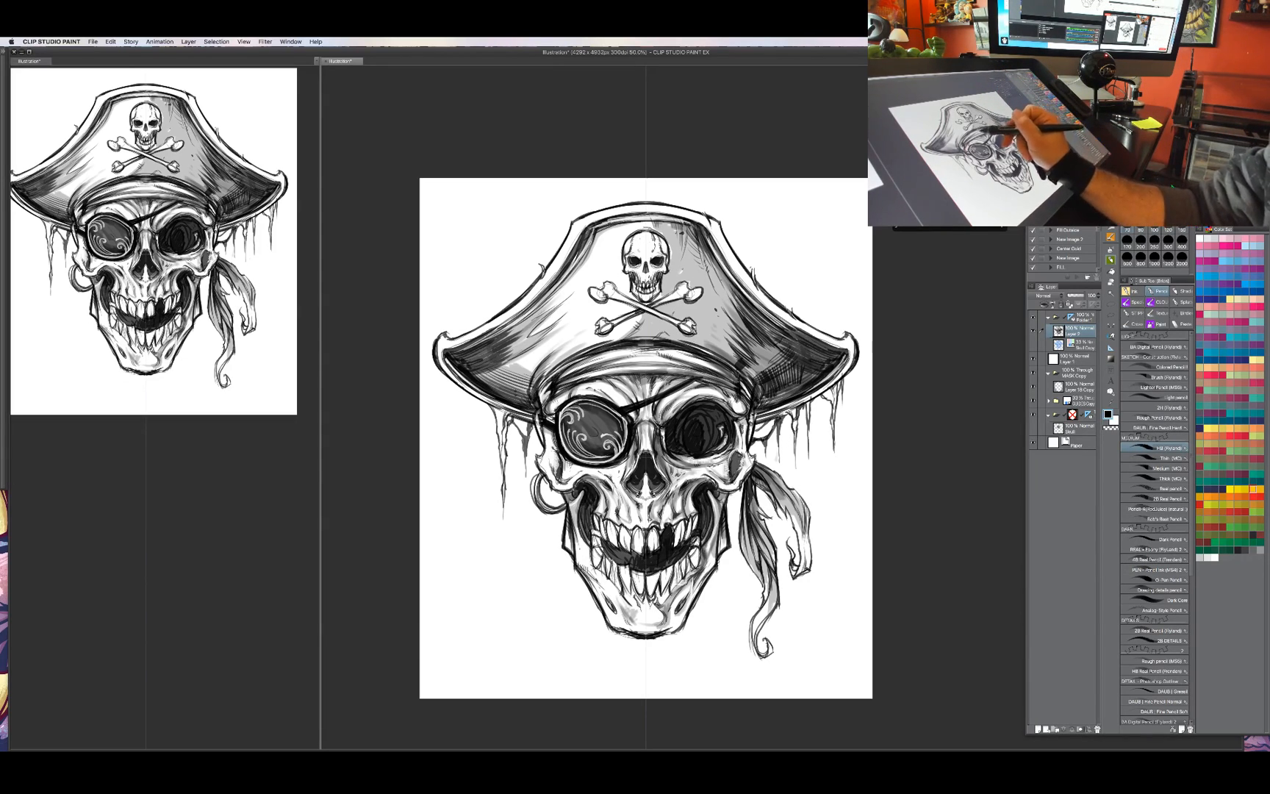
{"action": "left_click_drag", "start_coordinate": [573, 373], "coordinate": [638, 345]}
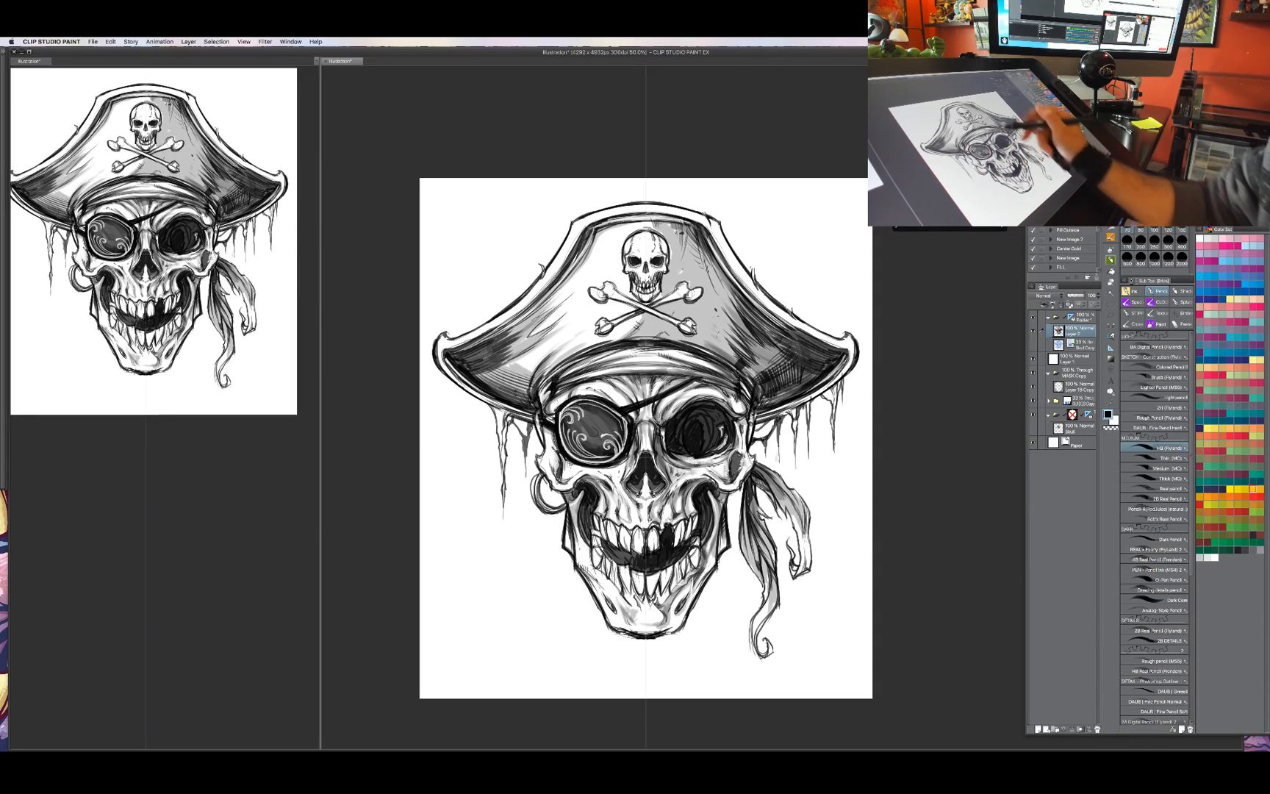
{"action": "left_click_drag", "start_coordinate": [676, 358], "coordinate": [685, 350]}
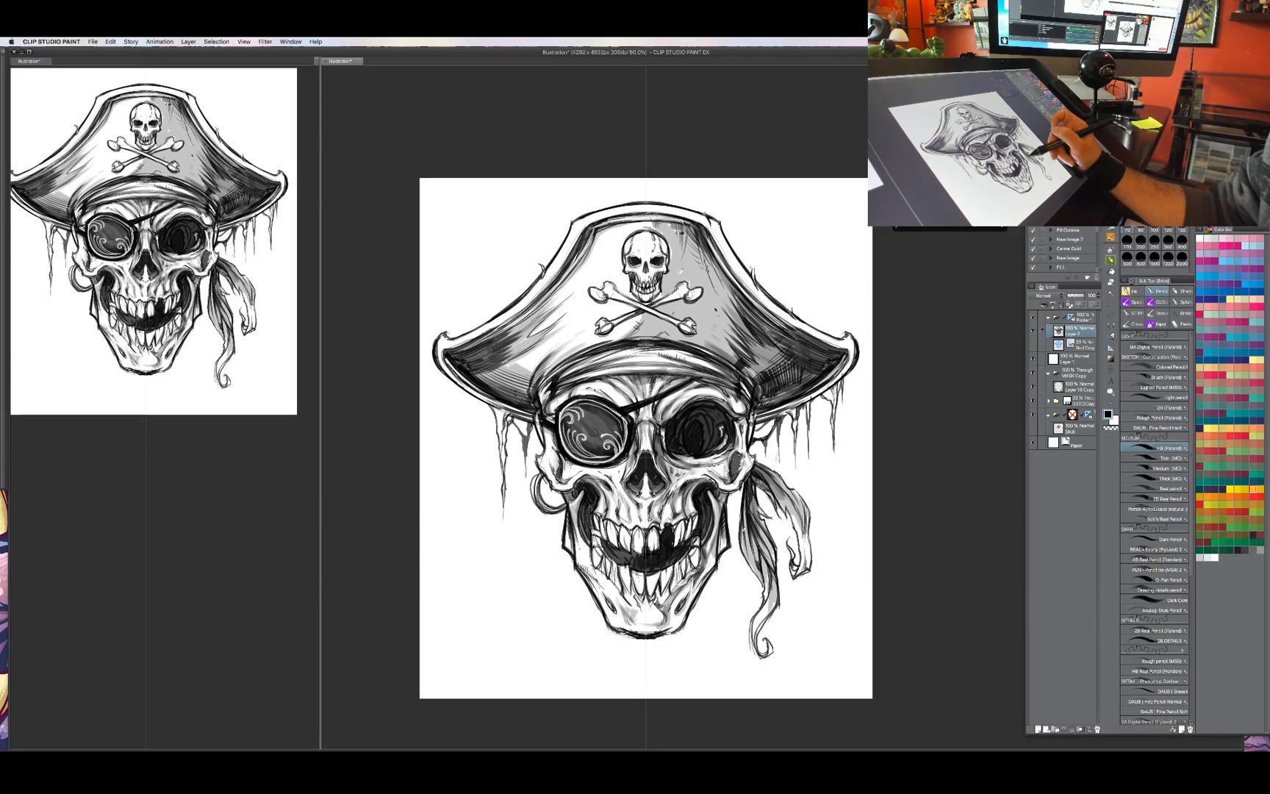
Draw a light, ringed eye inside the open socket with transparent strokes, and hide the palettes to show the artwork.
{"action": "left_click_drag", "start_coordinate": [742, 528], "coordinate": [749, 537]}
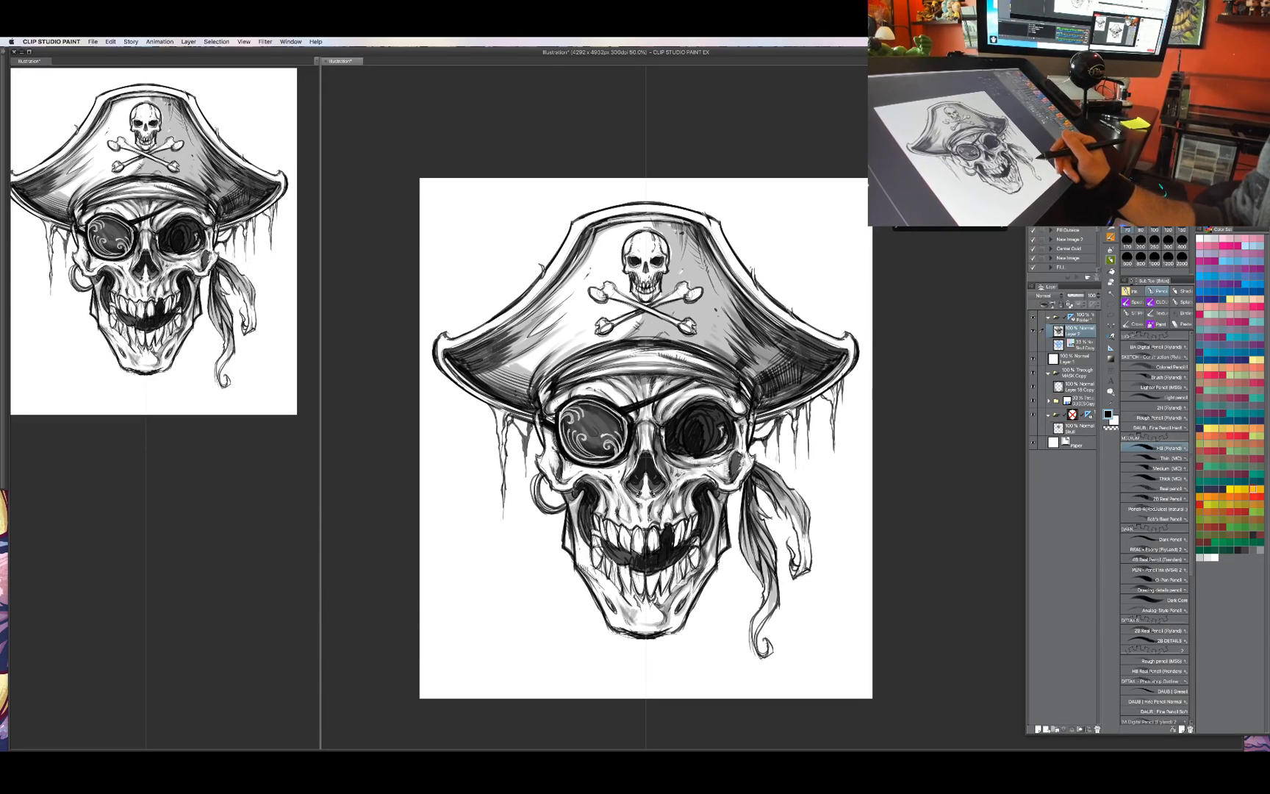
{"action": "mouse_move", "coordinate": [710, 445]}
{"action": "left_mouse_down"}
{"action": "mouse_move", "coordinate": [718, 432]}
{"action": "mouse_move", "coordinate": [687, 432]}
{"action": "mouse_move", "coordinate": [710, 419]}
{"action": "mouse_move", "coordinate": [706, 436]}
{"action": "mouse_move", "coordinate": [683, 436]}
{"action": "mouse_move", "coordinate": [707, 441]}
{"action": "left_mouse_up"}
{"action": "key", "text": "c"}
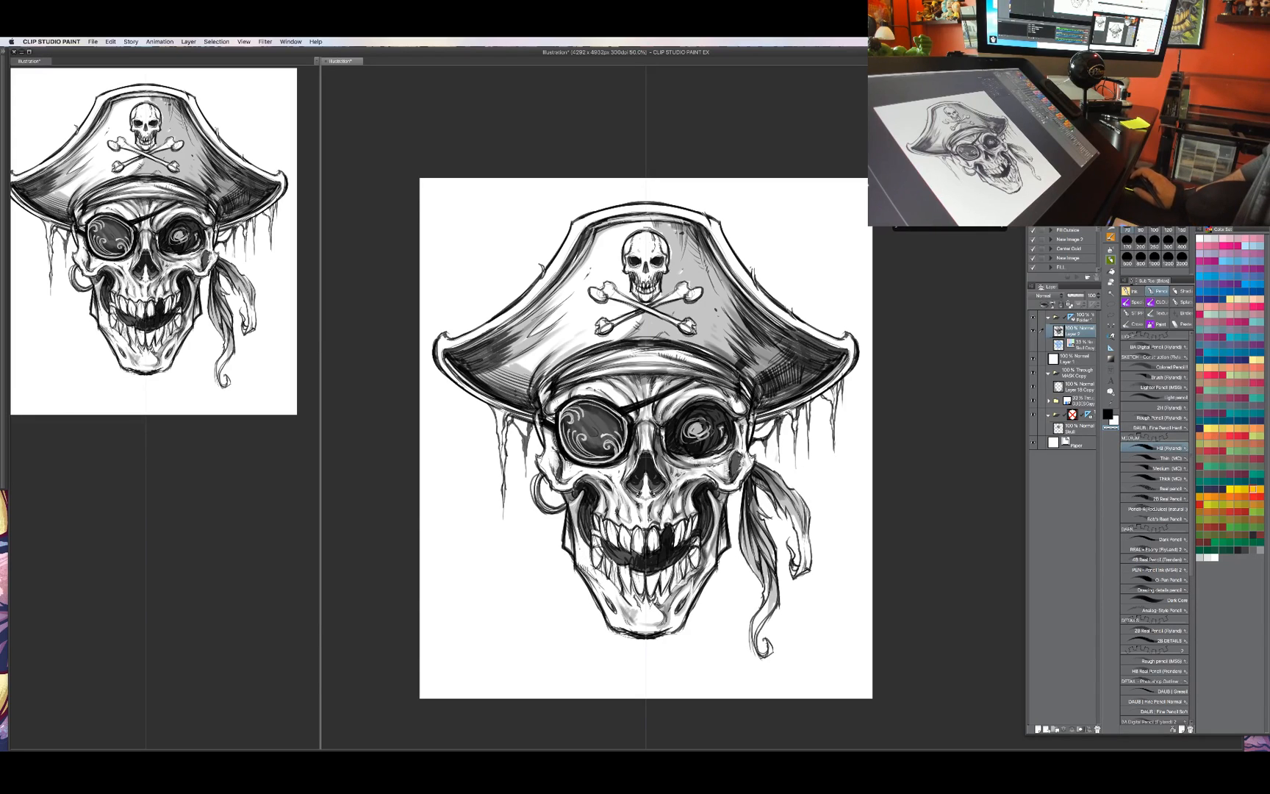
{"action": "key", "text": "Tab"}
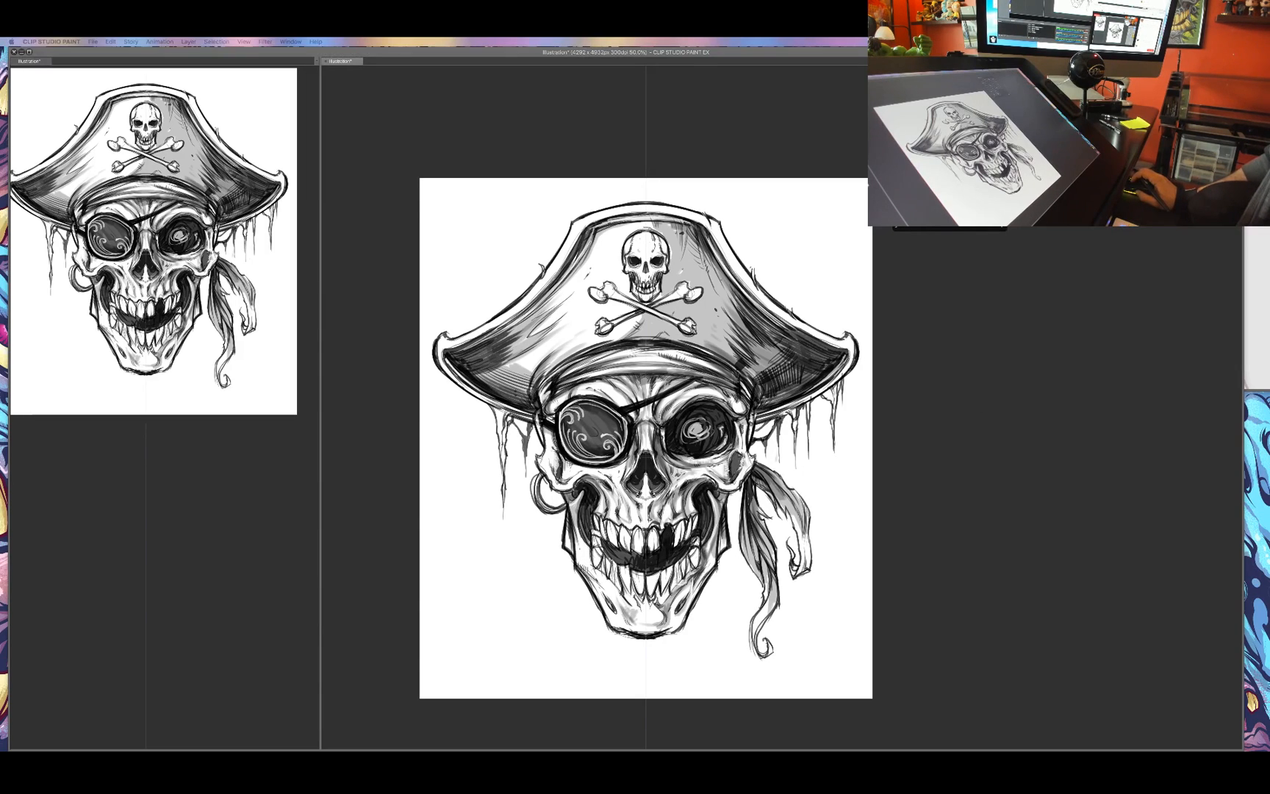